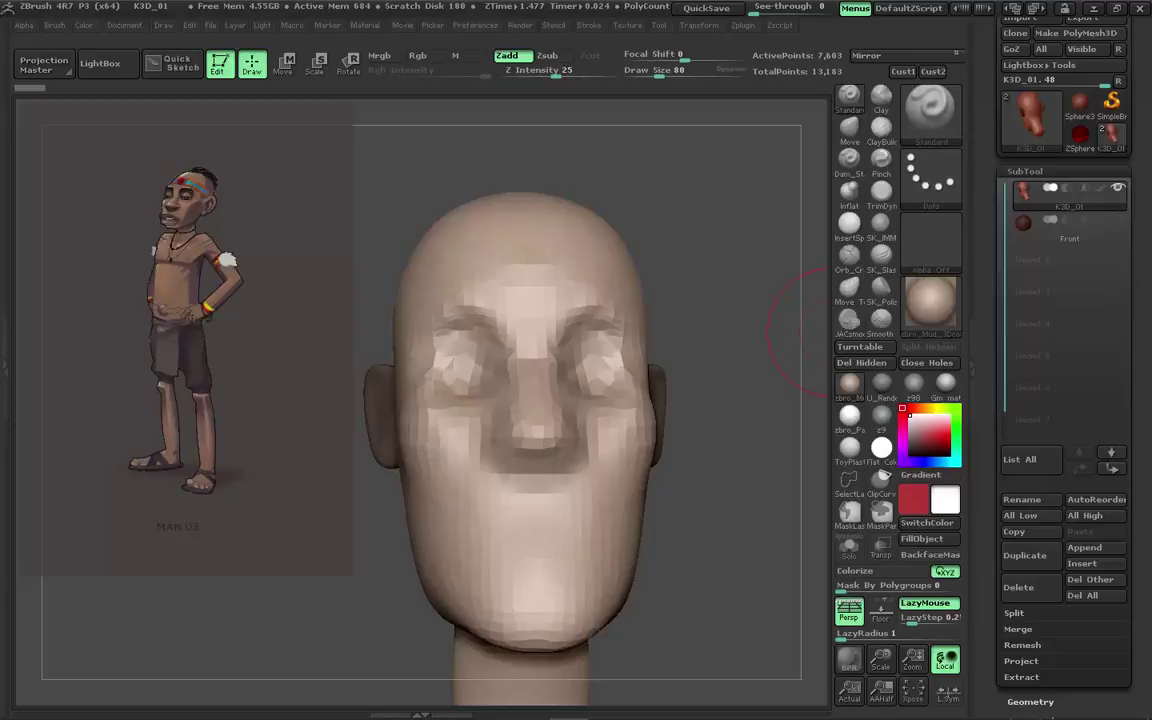
Pull the top of the skull outward with the Move brush, enlarged to draw size 185.
{"action": "mouse_move", "coordinate": [645, 318]}
{"action": "left_mouse_down", "text": "alt"}
{"action": "mouse_move", "coordinate": [633, 360]}
{"action": "mouse_move", "coordinate": [600, 362]}
{"action": "mouse_move", "coordinate": [653, 373]}
{"action": "mouse_move", "coordinate": [583, 355]}
{"action": "mouse_move", "coordinate": [650, 391]}
{"action": "mouse_move", "coordinate": [630, 386]}
{"action": "mouse_move", "coordinate": [687, 375]}
{"action": "mouse_move", "coordinate": [604, 391]}
{"action": "mouse_move", "coordinate": [674, 399]}
{"action": "mouse_move", "coordinate": [669, 340]}
{"action": "mouse_move", "coordinate": [570, 351]}
{"action": "left_mouse_up", "text": "alt"}
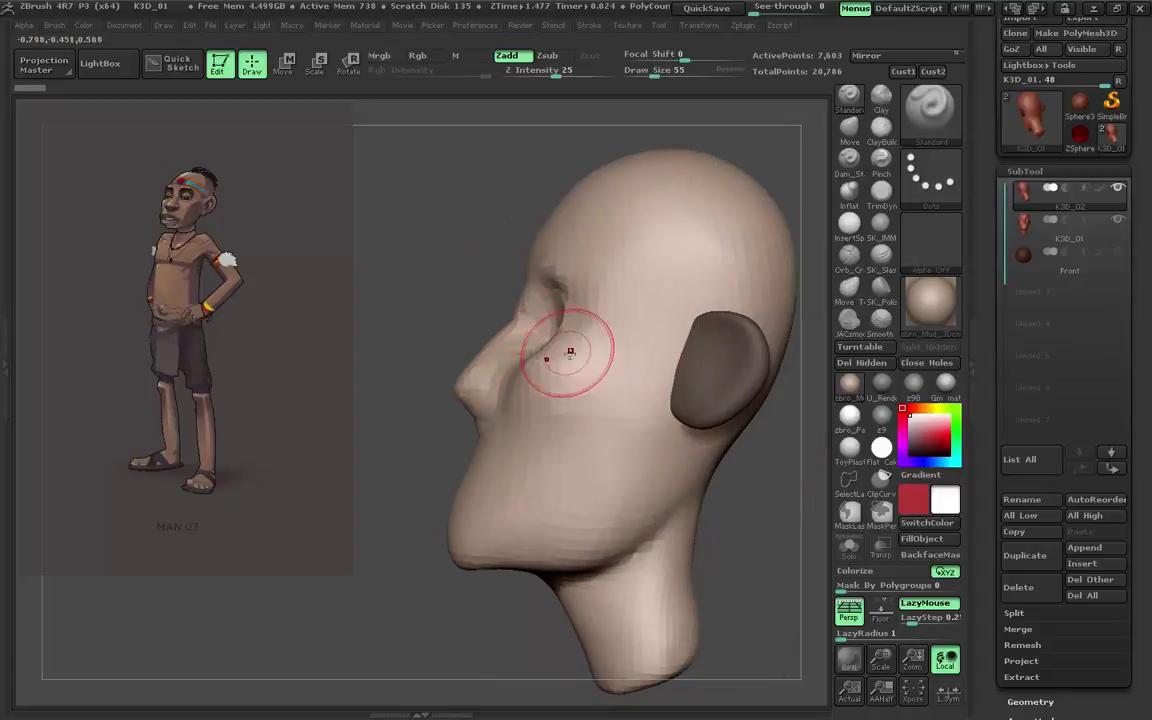
{"action": "left_click", "coordinate": [849, 126]}
{"action": "left_click_drag", "start_coordinate": [790, 450], "coordinate": [525, 319]}
{"action": "key", "text": "s"}
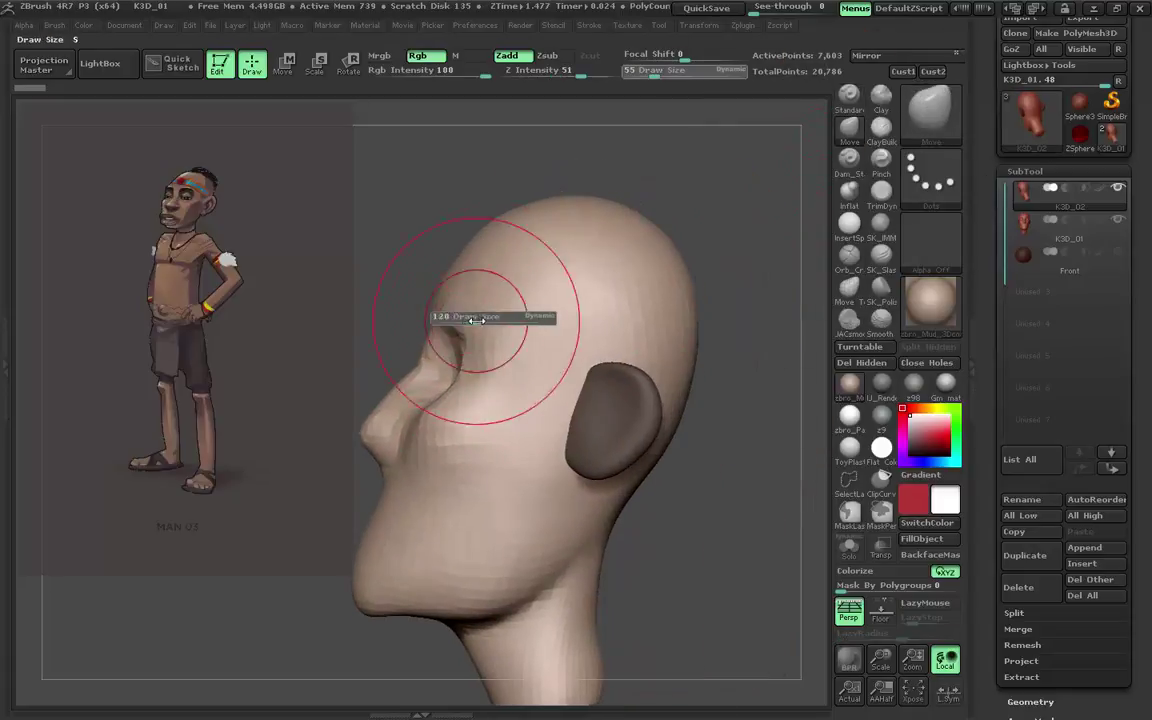
{"action": "left_click_drag", "start_coordinate": [439, 307], "coordinate": [481, 226]}
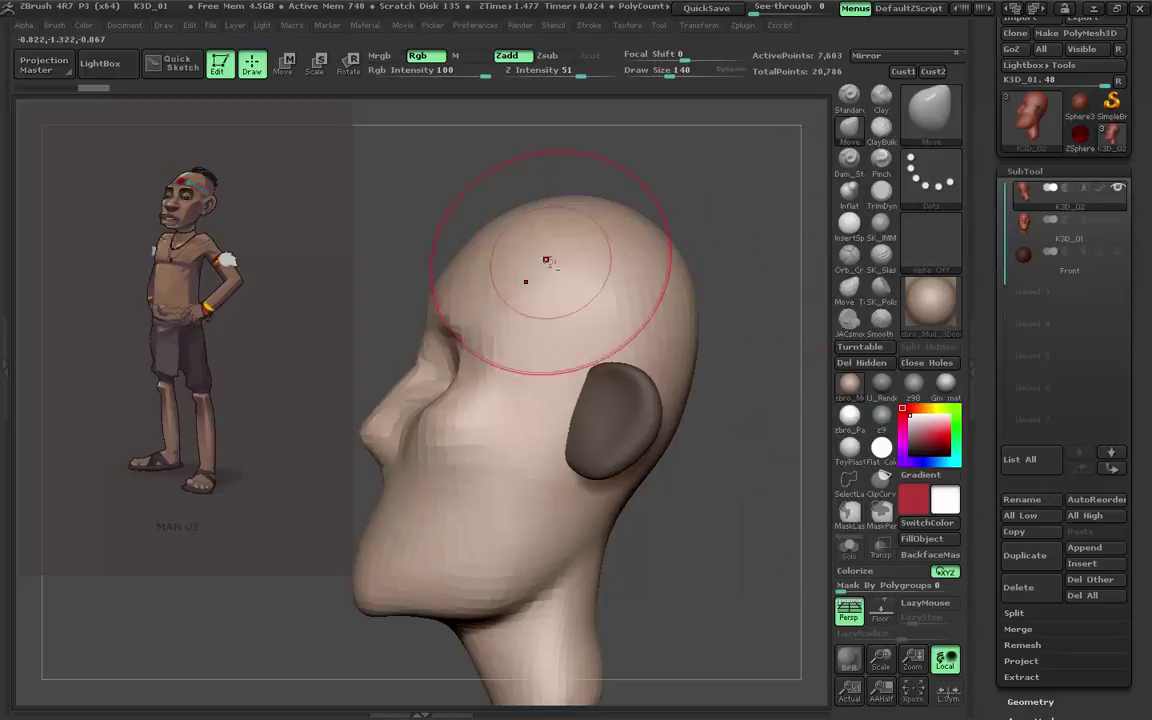
{"action": "key", "text": "s"}
{"action": "left_click_drag", "start_coordinate": [546, 262], "coordinate": [518, 229]}
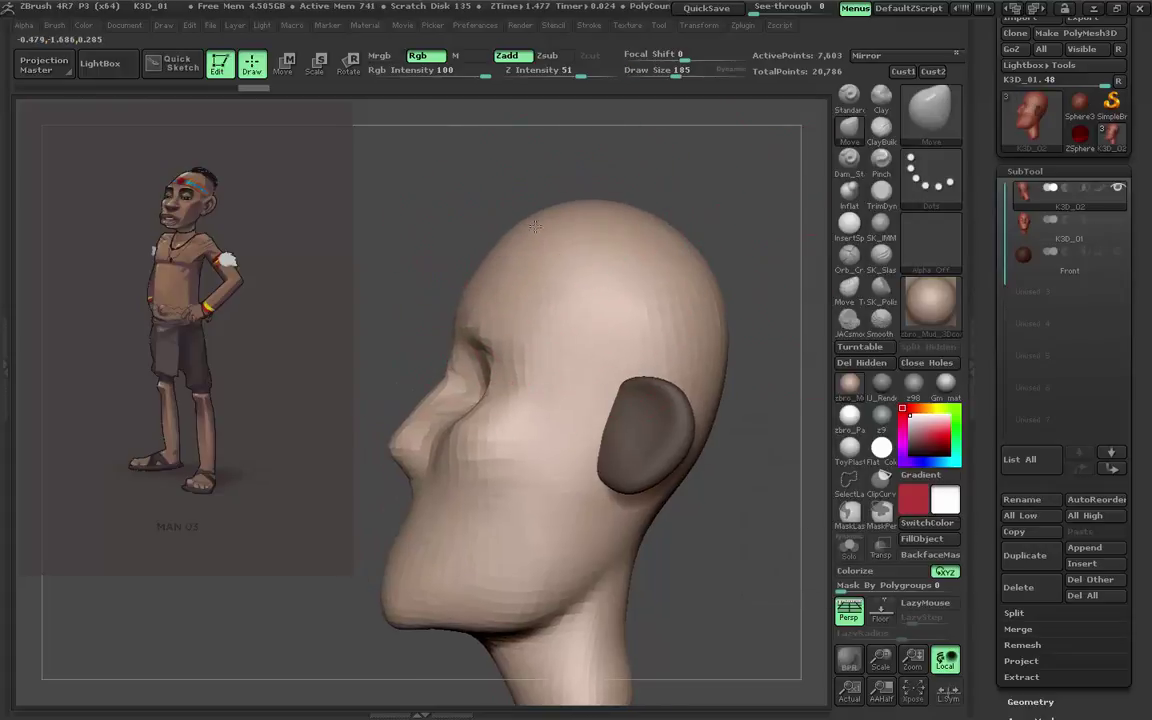
Shape the back of the skull, chin and jaw, carving jaw and neck creases with Dam_Standard.
{"action": "left_click_drag", "start_coordinate": [689, 298], "coordinate": [624, 325]}
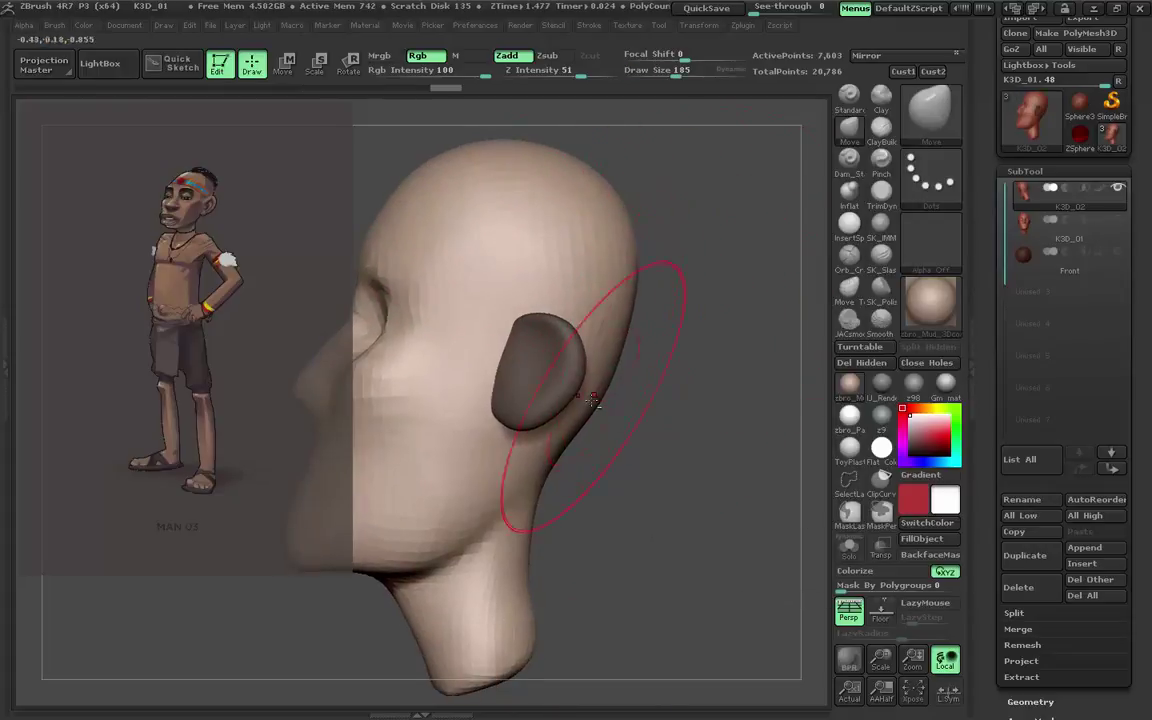
{"action": "mouse_move", "coordinate": [591, 400]}
{"action": "left_mouse_down"}
{"action": "mouse_move", "coordinate": [590, 533]}
{"action": "mouse_move", "coordinate": [543, 432]}
{"action": "mouse_move", "coordinate": [577, 405]}
{"action": "left_mouse_up"}
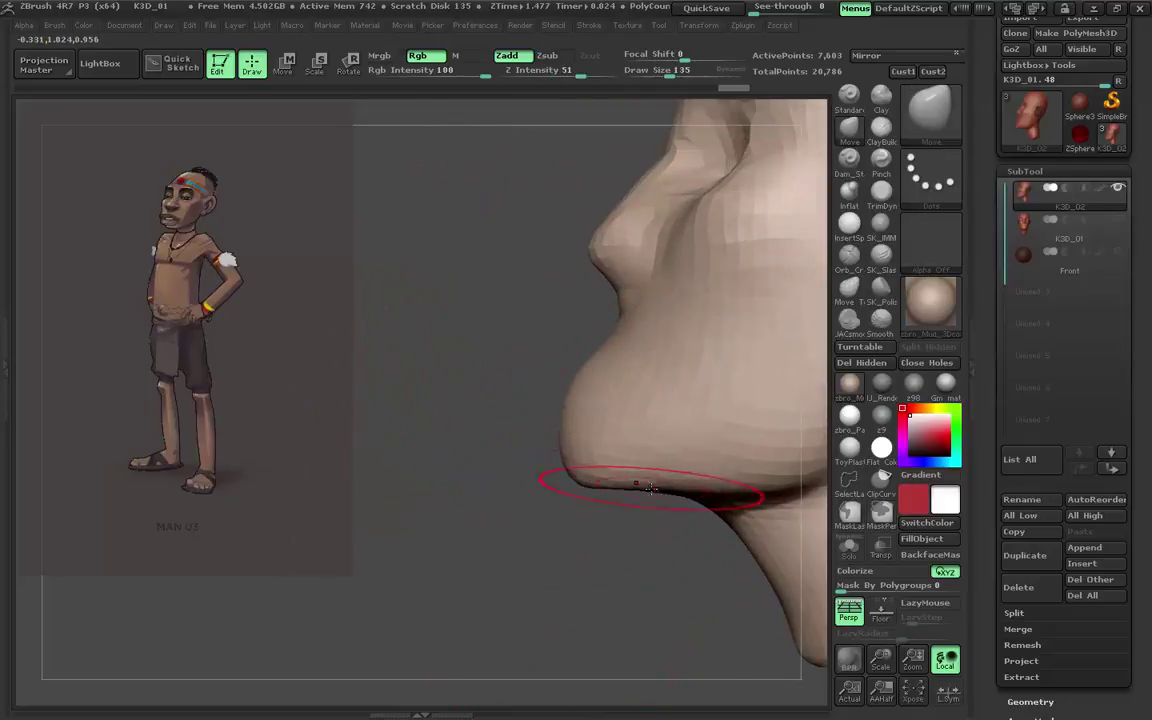
{"action": "mouse_move", "coordinate": [553, 476]}
{"action": "left_mouse_down"}
{"action": "mouse_move", "coordinate": [604, 411]}
{"action": "mouse_move", "coordinate": [614, 428]}
{"action": "mouse_move", "coordinate": [522, 386]}
{"action": "mouse_move", "coordinate": [591, 360]}
{"action": "mouse_move", "coordinate": [679, 447]}
{"action": "mouse_move", "coordinate": [601, 457]}
{"action": "mouse_move", "coordinate": [589, 367]}
{"action": "left_mouse_up"}
{"action": "mouse_move", "coordinate": [656, 286]}
{"action": "left_mouse_down"}
{"action": "mouse_move", "coordinate": [662, 362]}
{"action": "mouse_move", "coordinate": [527, 458]}
{"action": "mouse_move", "coordinate": [566, 476]}
{"action": "mouse_move", "coordinate": [548, 450]}
{"action": "left_mouse_up"}
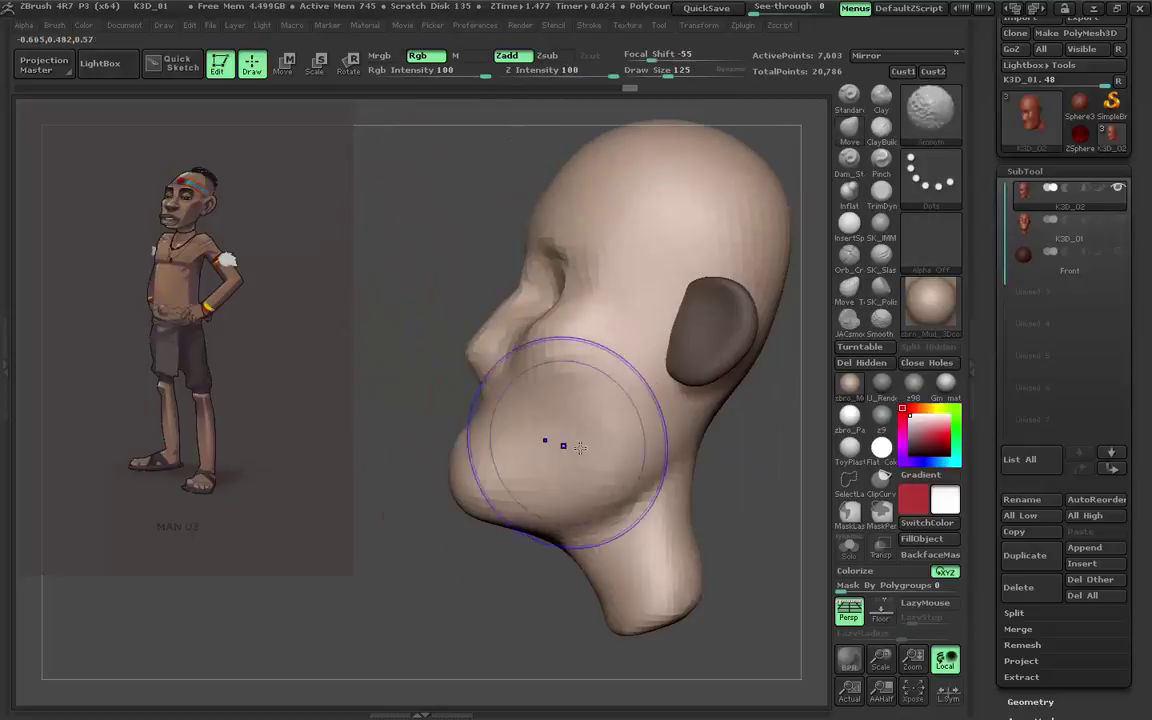
{"action": "left_click", "coordinate": [849, 158]}
{"action": "mouse_move", "coordinate": [805, 300]}
{"action": "left_mouse_down"}
{"action": "mouse_move", "coordinate": [578, 377]}
{"action": "mouse_move", "coordinate": [623, 418]}
{"action": "left_mouse_up"}
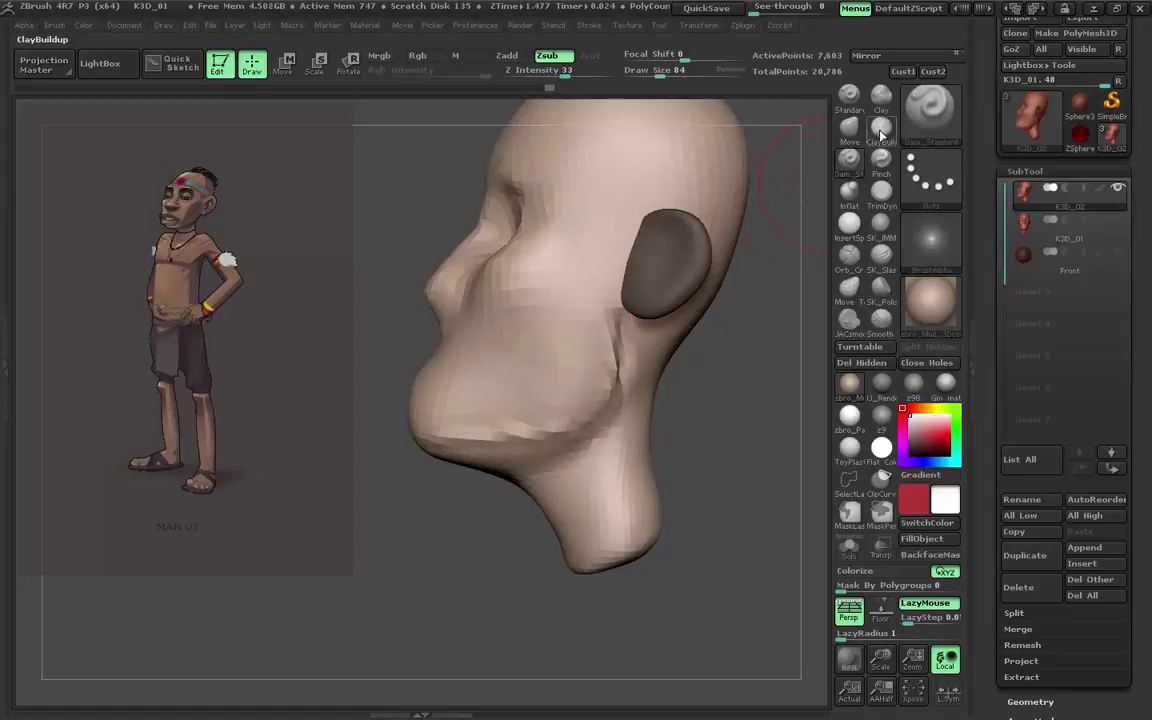
Refine the face and nose profile with the Move brush from front and side views.
{"action": "left_click", "coordinate": [849, 126]}
{"action": "key", "text": "bracketright"}
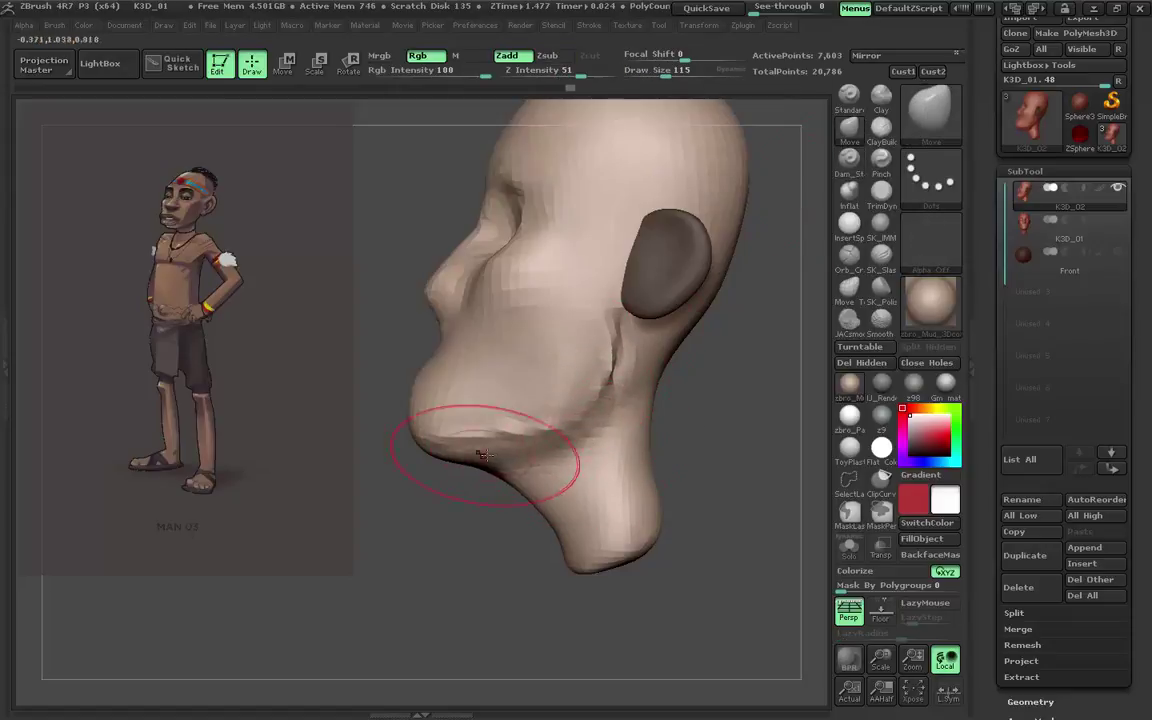
{"action": "left_click_drag", "start_coordinate": [545, 503], "coordinate": [631, 457]}
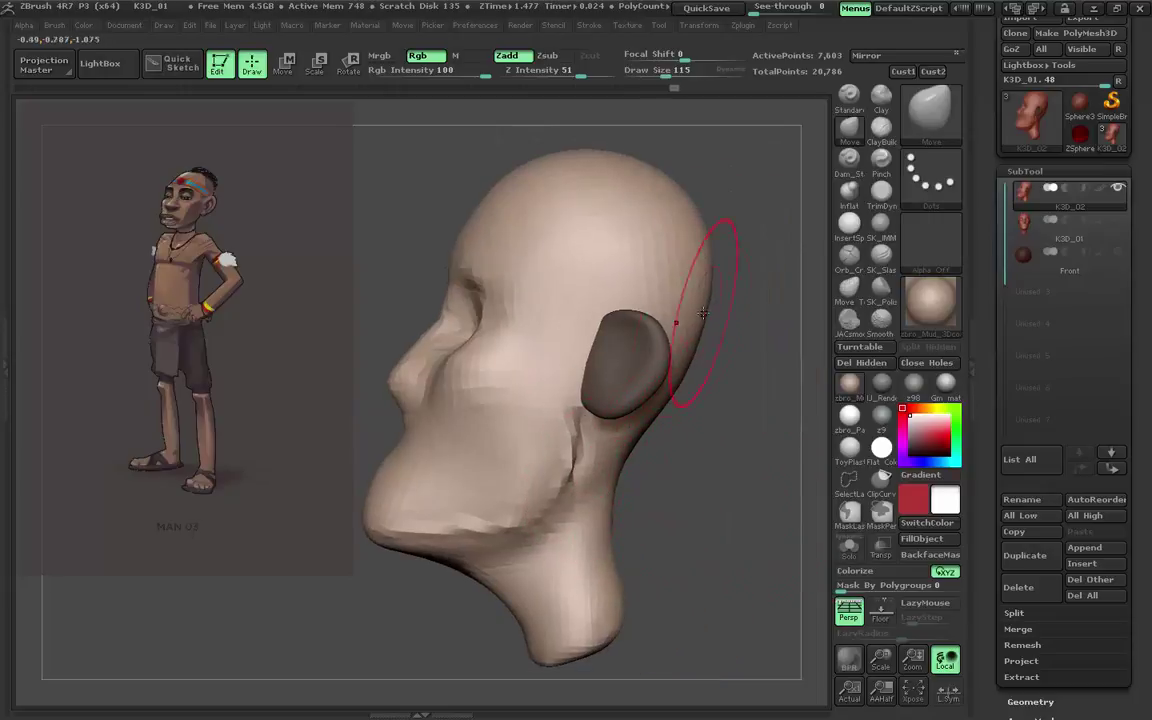
{"action": "left_click_drag", "start_coordinate": [703, 314], "coordinate": [611, 390]}
{"action": "mouse_move", "coordinate": [502, 461]}
{"action": "left_mouse_down"}
{"action": "mouse_move", "coordinate": [432, 476]}
{"action": "mouse_move", "coordinate": [597, 432]}
{"action": "left_mouse_up"}
{"action": "key", "text": "bracketleft"}
{"action": "mouse_move", "coordinate": [597, 470]}
{"action": "right_mouse_down"}
{"action": "mouse_move", "coordinate": [630, 450]}
{"action": "mouse_move", "coordinate": [530, 477]}
{"action": "mouse_move", "coordinate": [511, 387]}
{"action": "right_mouse_up"}
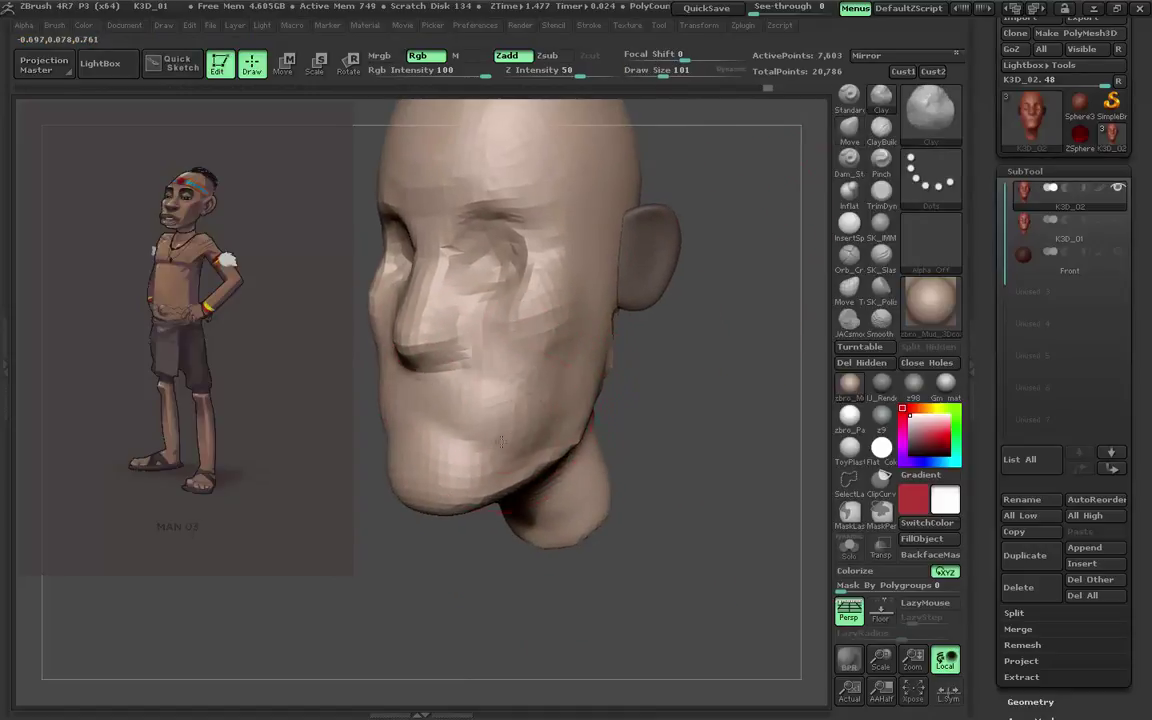
{"action": "mouse_move", "coordinate": [502, 441]}
{"action": "right_mouse_down"}
{"action": "mouse_move", "coordinate": [540, 380]}
{"action": "mouse_move", "coordinate": [570, 390]}
{"action": "mouse_move", "coordinate": [630, 360]}
{"action": "mouse_move", "coordinate": [604, 411]}
{"action": "mouse_move", "coordinate": [568, 372]}
{"action": "mouse_move", "coordinate": [600, 345]}
{"action": "mouse_move", "coordinate": [580, 300]}
{"action": "right_mouse_up"}
{"action": "mouse_move", "coordinate": [579, 360]}
{"action": "right_mouse_down"}
{"action": "mouse_move", "coordinate": [643, 225]}
{"action": "mouse_move", "coordinate": [557, 308]}
{"action": "mouse_move", "coordinate": [604, 404]}
{"action": "mouse_move", "coordinate": [553, 347]}
{"action": "mouse_move", "coordinate": [598, 257]}
{"action": "mouse_move", "coordinate": [490, 434]}
{"action": "mouse_move", "coordinate": [560, 400]}
{"action": "right_mouse_up"}
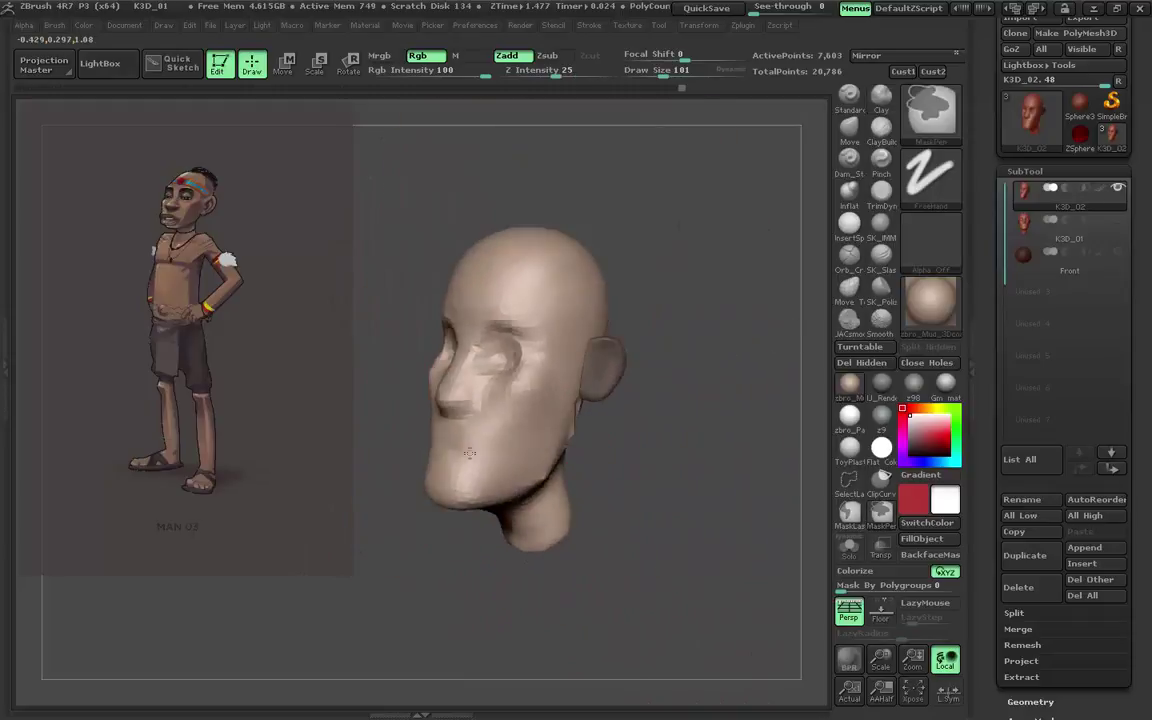
{"action": "mouse_move", "coordinate": [617, 360]}
{"action": "right_mouse_down", "text": "alt"}
{"action": "mouse_move", "coordinate": [540, 398]}
{"action": "mouse_move", "coordinate": [621, 420]}
{"action": "mouse_move", "coordinate": [571, 424]}
{"action": "mouse_move", "coordinate": [617, 450]}
{"action": "right_mouse_up", "text": "alt"}
Set Tool > Geometry > DynaMesh resolution to 64.
{"action": "key", "text": "s"}
{"action": "scroll", "coordinate": [1078, 551], "scroll_direction": "down", "scroll_amount": 5}
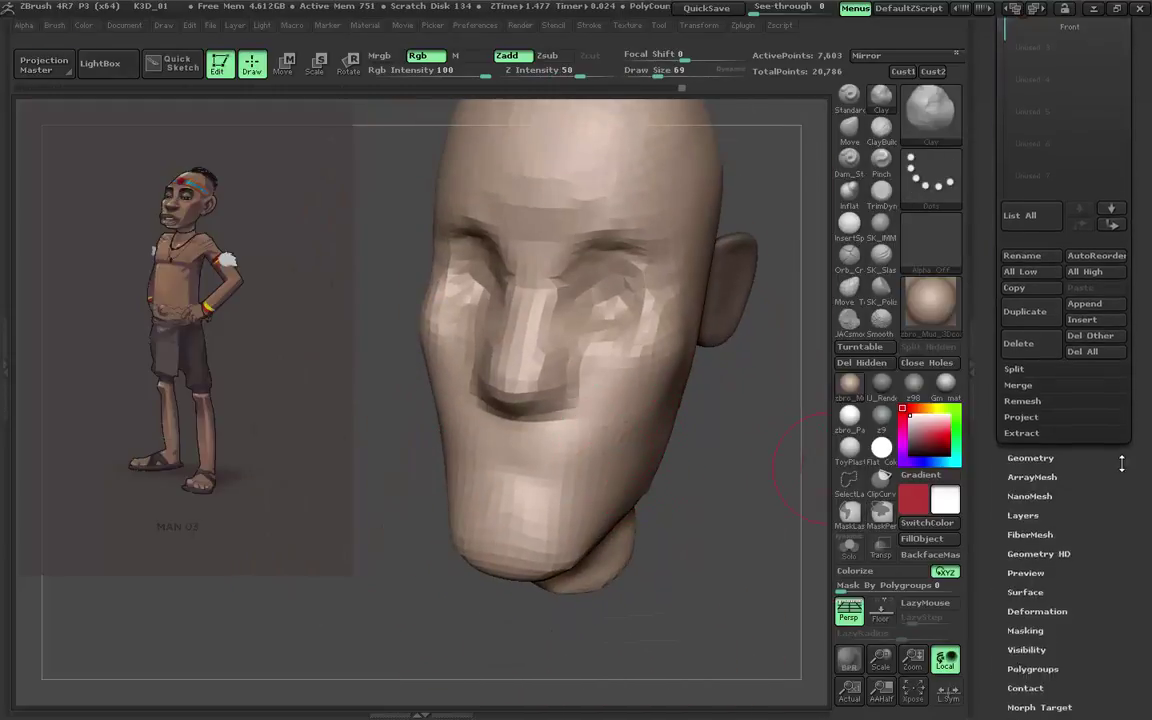
{"action": "left_click", "coordinate": [1035, 365]}
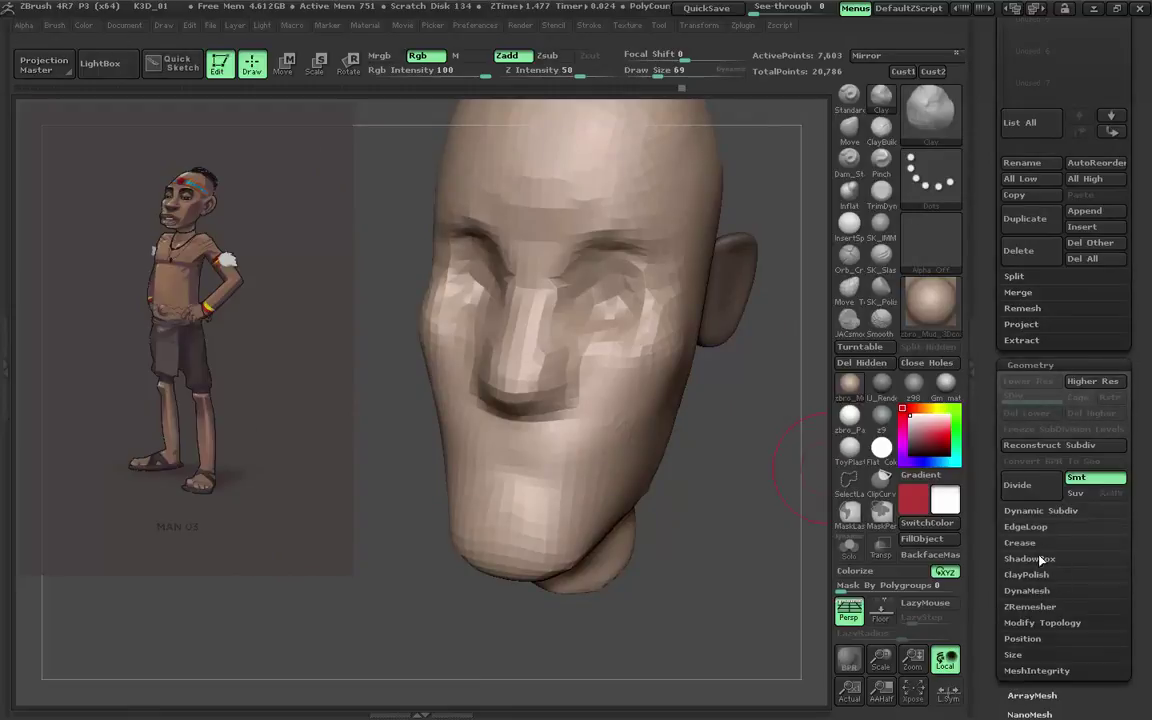
{"action": "left_click", "coordinate": [1042, 591]}
{"action": "type", "text": "64"}
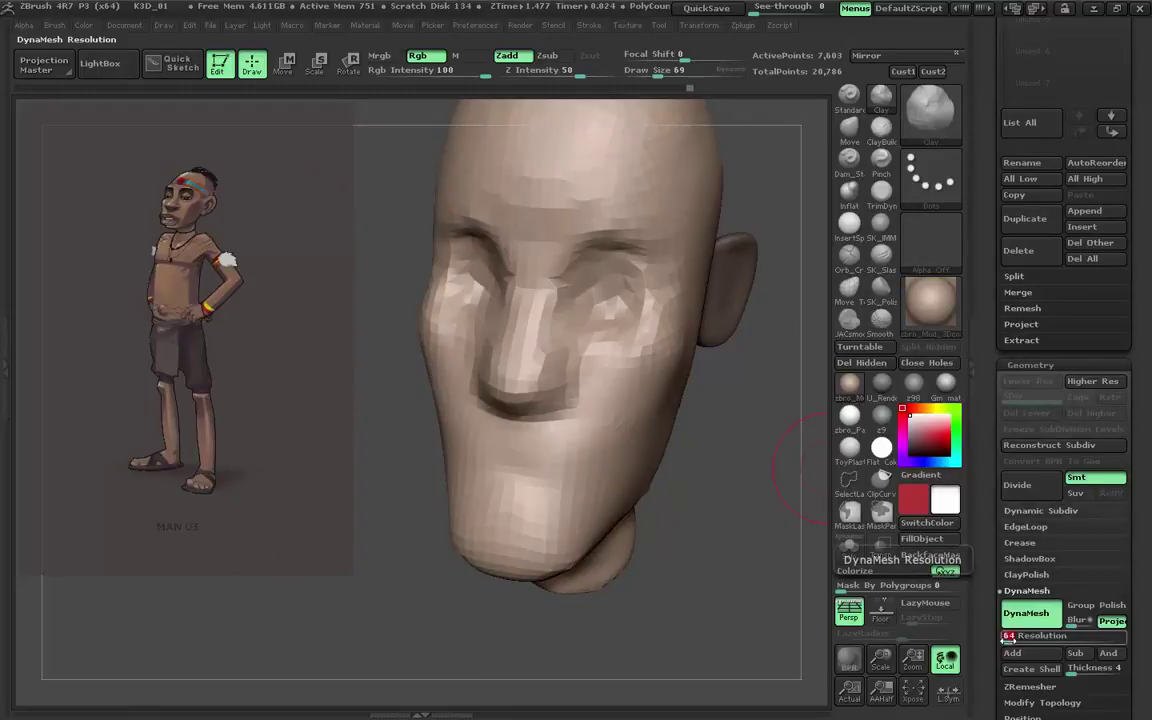
{"action": "key", "text": "Return"}
Reposition the ear with Transpose Move.
{"action": "mouse_move", "coordinate": [596, 360]}
{"action": "right_mouse_down"}
{"action": "mouse_move", "coordinate": [636, 383]}
{"action": "mouse_move", "coordinate": [584, 291]}
{"action": "right_mouse_up"}
{"action": "key", "text": "w"}
{"action": "left_click", "coordinate": [574, 376]}
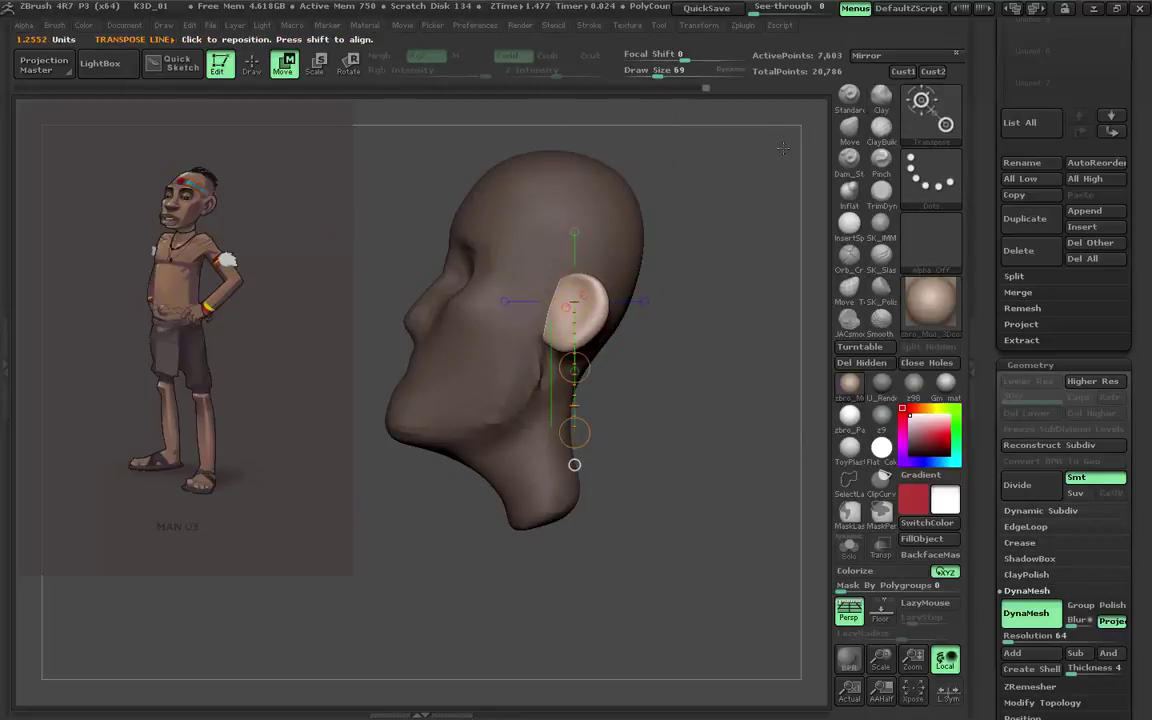
{"action": "key", "text": "q"}
{"action": "mouse_move", "coordinate": [514, 347]}
{"action": "right_mouse_down", "text": "alt"}
{"action": "mouse_move", "coordinate": [571, 326]}
{"action": "mouse_move", "coordinate": [598, 340]}
{"action": "mouse_move", "coordinate": [576, 399]}
{"action": "right_mouse_up", "text": "alt"}
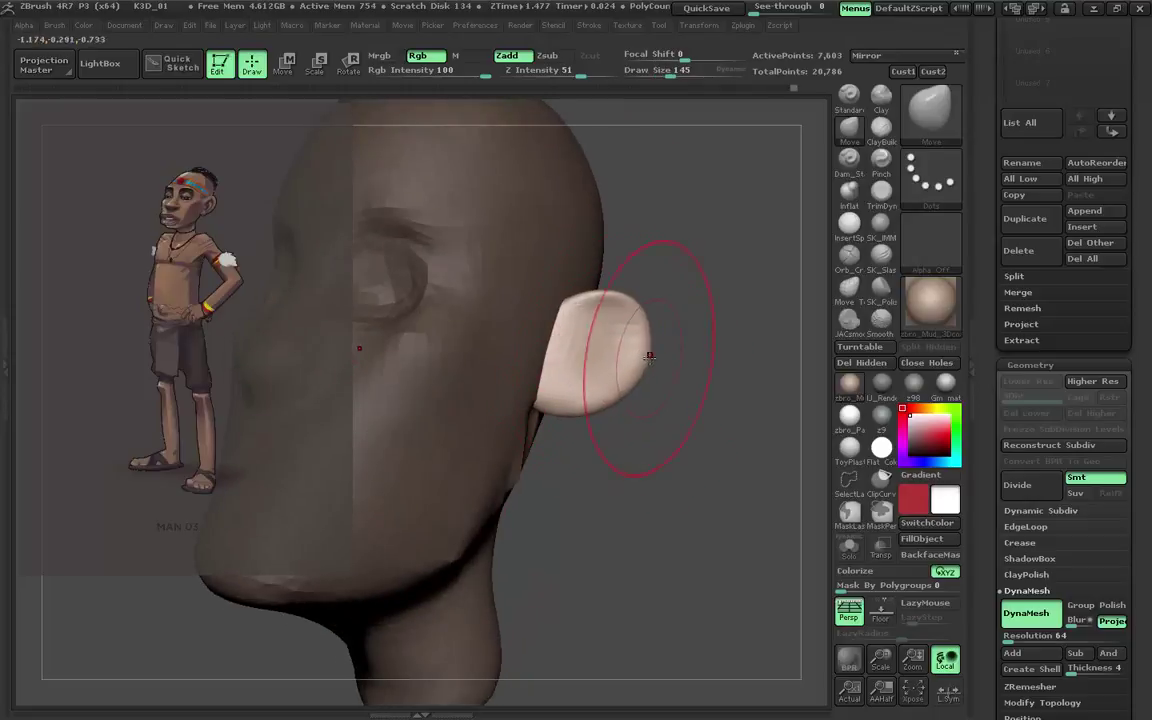
{"action": "mouse_move", "coordinate": [649, 356]}
{"action": "right_mouse_down"}
{"action": "mouse_move", "coordinate": [598, 337]}
{"action": "mouse_move", "coordinate": [723, 240]}
{"action": "right_mouse_up"}
Pull the ear into shape with the Move brush and DynaMesh-remesh the head.
{"action": "key", "text": "s"}
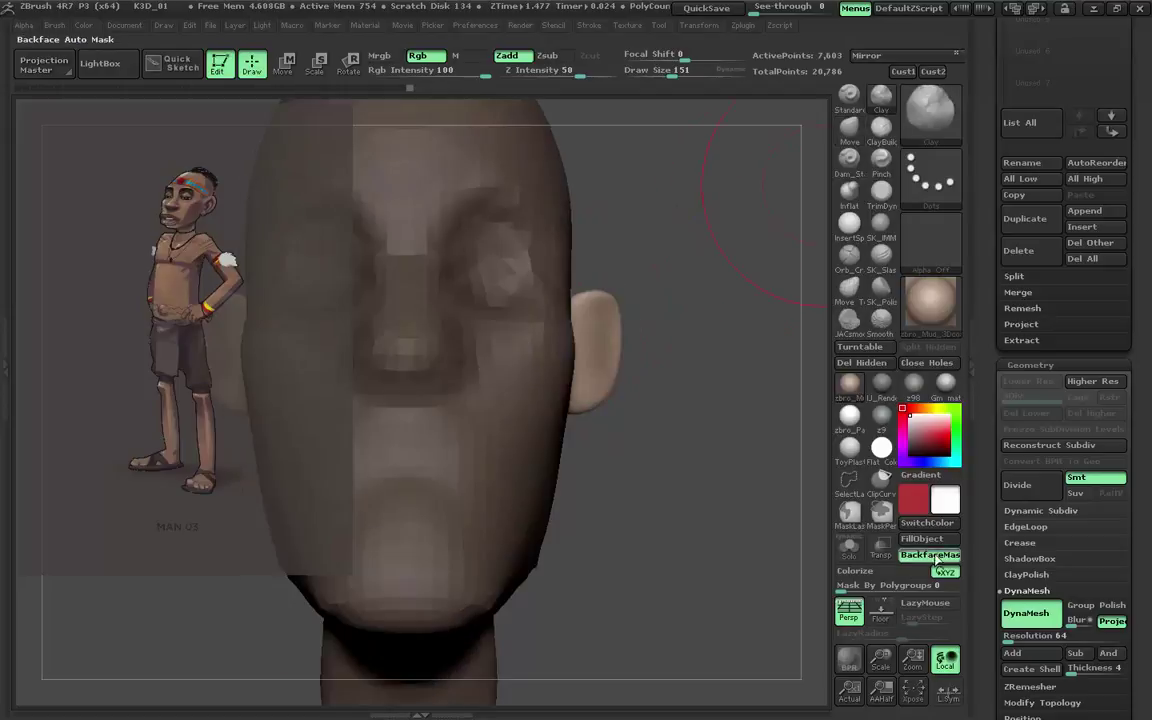
{"action": "left_click", "coordinate": [880, 127]}
{"action": "right_click_drag", "start_coordinate": [617, 500], "coordinate": [581, 351]}
{"action": "left_click", "coordinate": [848, 127]}
{"action": "left_click_drag", "start_coordinate": [635, 302], "coordinate": [647, 296]}
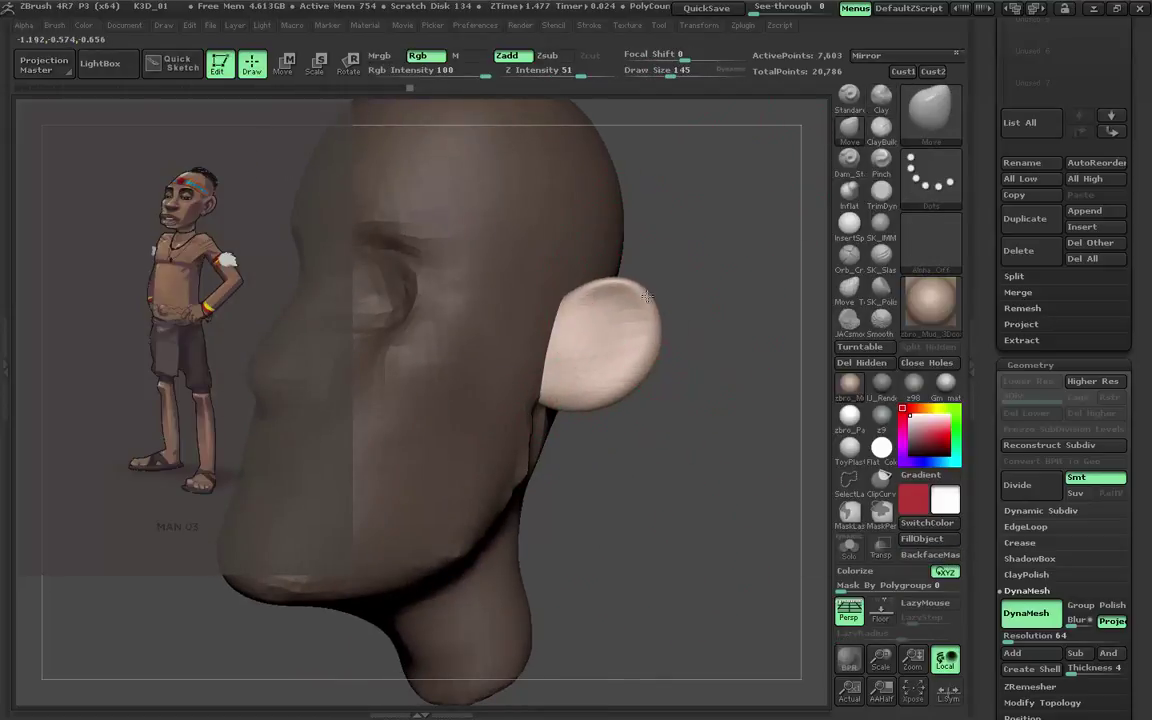
{"action": "right_click_drag", "start_coordinate": [733, 386], "coordinate": [589, 393]}
Smooth the surface around the nose and the jaw near the ear.
{"action": "left_click_drag", "start_coordinate": [589, 393], "coordinate": [689, 342], "text": "ctrl"}
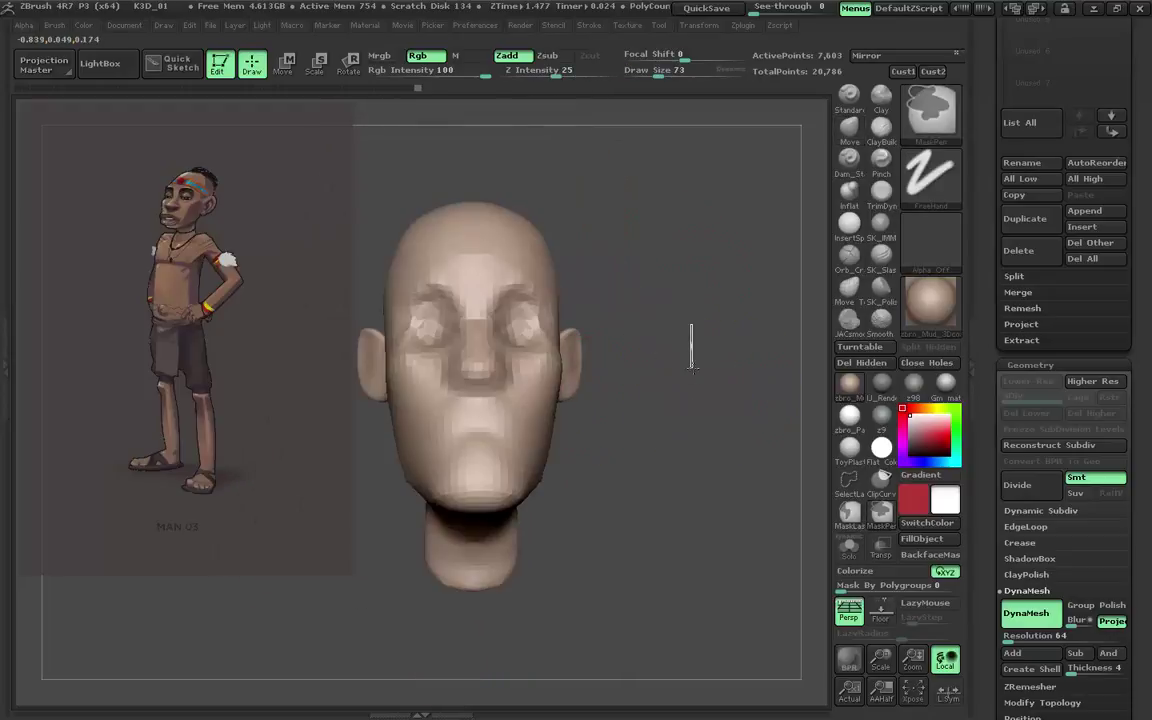
{"action": "right_click_drag", "start_coordinate": [689, 342], "coordinate": [613, 374]}
{"action": "right_click_drag", "start_coordinate": [543, 462], "coordinate": [568, 458]}
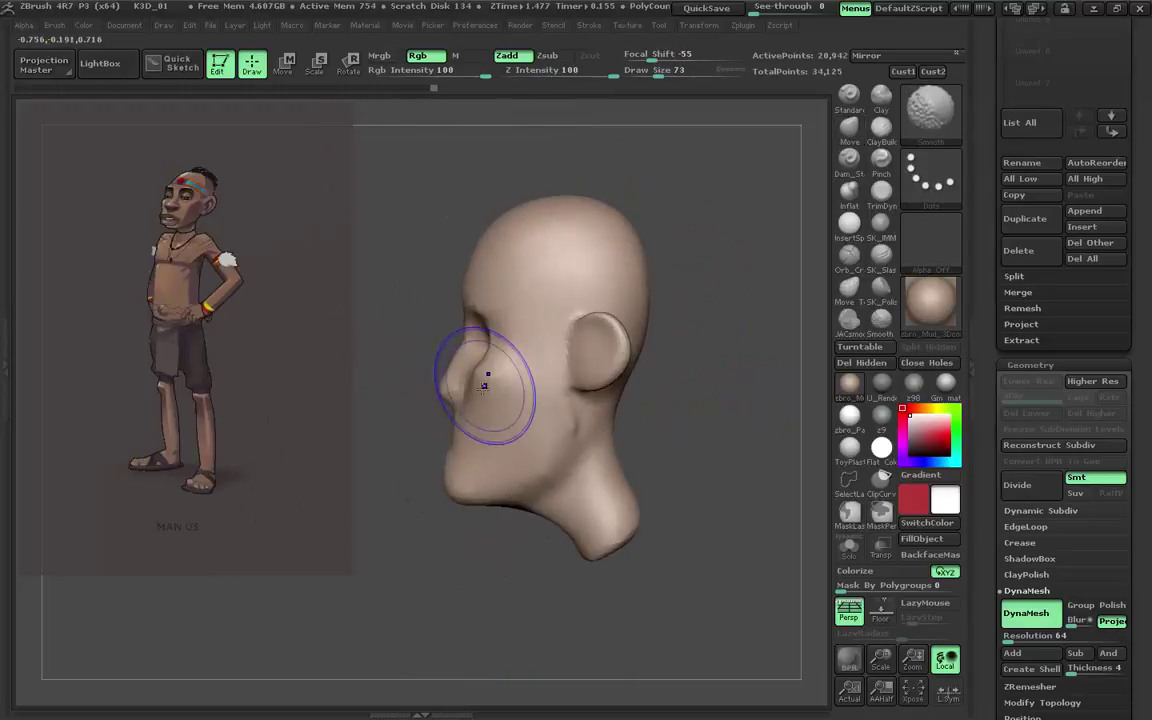
{"action": "right_click_drag", "start_coordinate": [484, 385], "coordinate": [475, 421]}
{"action": "right_click_drag", "start_coordinate": [470, 240], "coordinate": [485, 362]}
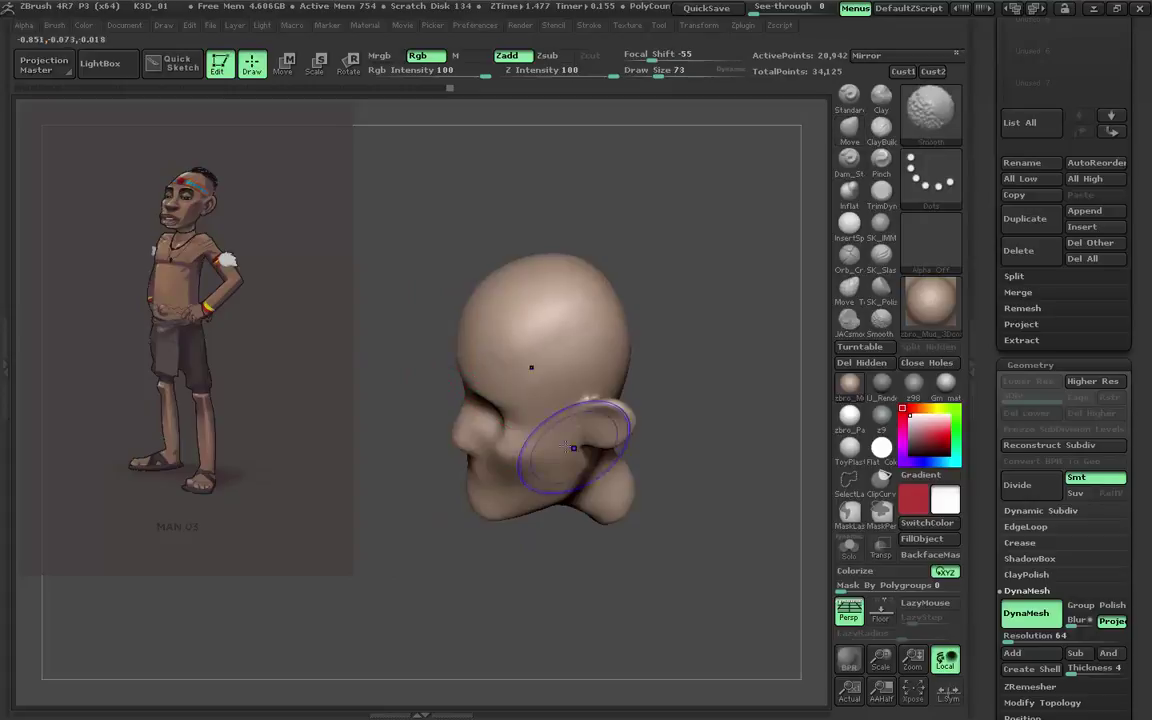
{"action": "mouse_move", "coordinate": [573, 447]}
{"action": "right_mouse_down"}
{"action": "mouse_move", "coordinate": [638, 360]}
{"action": "mouse_move", "coordinate": [690, 330]}
{"action": "mouse_move", "coordinate": [527, 308]}
{"action": "mouse_move", "coordinate": [855, 143]}
{"action": "right_mouse_up"}
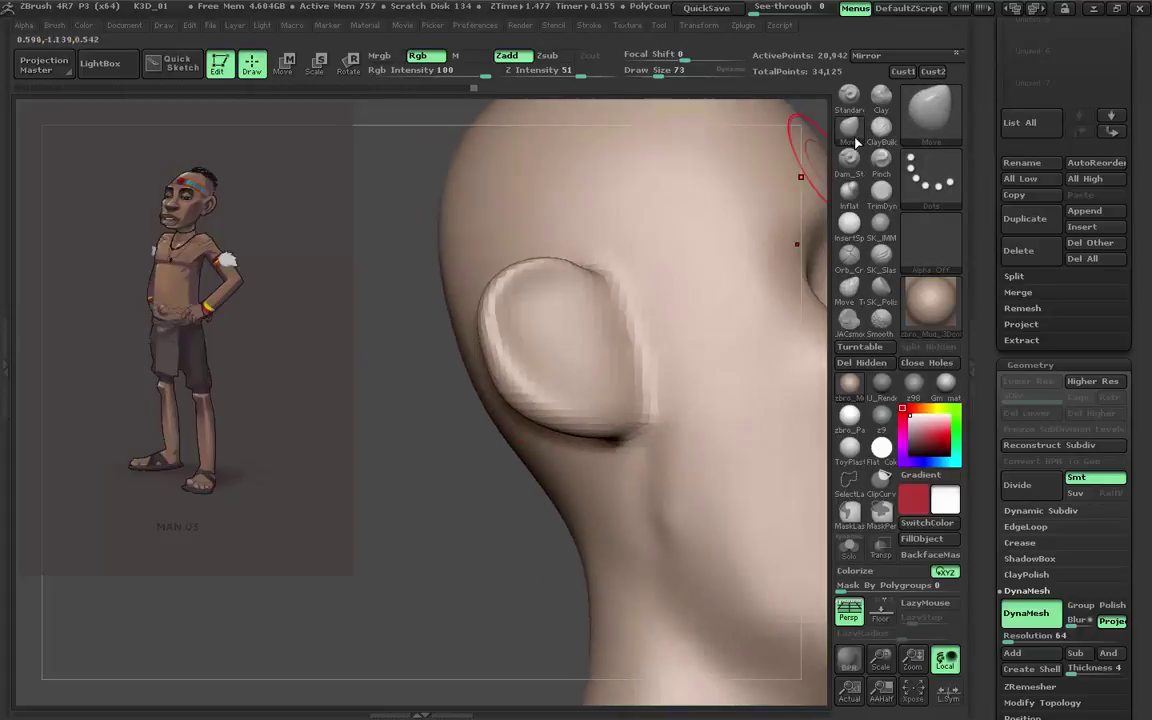
Build up the ear's rim and hollow its inner bowl with ClayBuildup, then smooth it.
{"action": "left_click", "coordinate": [881, 127]}
{"action": "right_click_drag", "start_coordinate": [640, 330], "coordinate": [501, 303]}
{"action": "mouse_move", "coordinate": [501, 303]}
{"action": "left_mouse_down"}
{"action": "mouse_move", "coordinate": [440, 280]}
{"action": "mouse_move", "coordinate": [449, 302]}
{"action": "mouse_move", "coordinate": [479, 258]}
{"action": "left_mouse_up"}
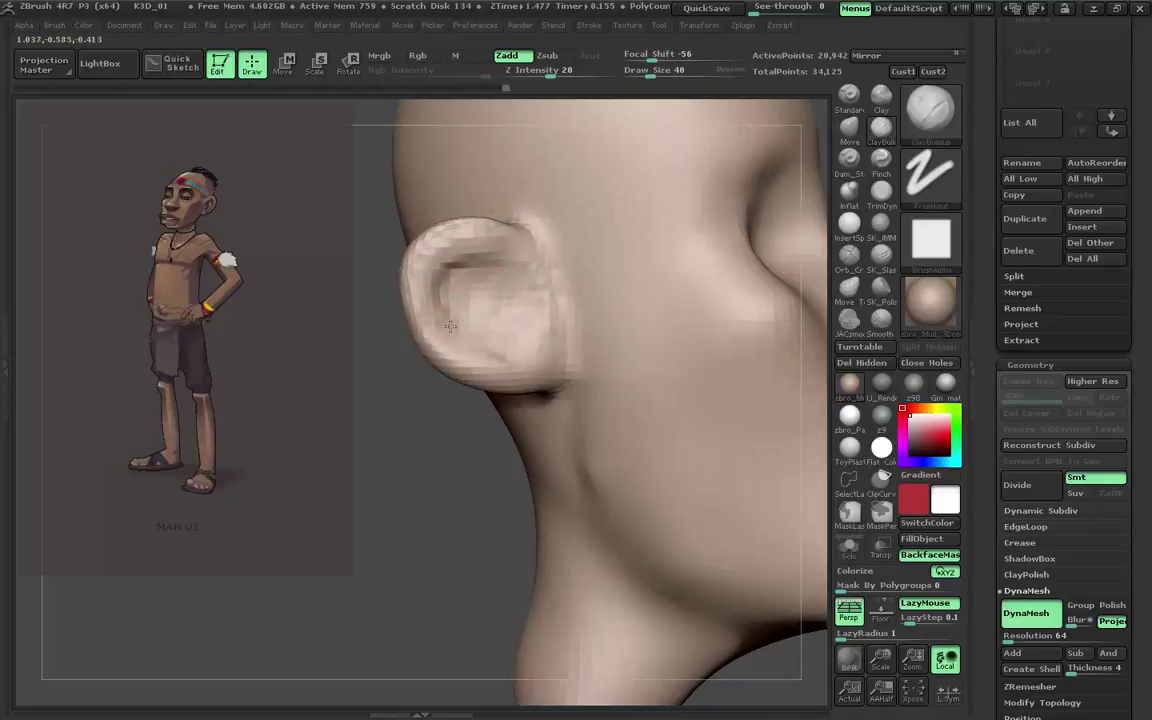
{"action": "left_click_drag", "start_coordinate": [450, 326], "coordinate": [527, 288]}
{"action": "mouse_move", "coordinate": [527, 288]}
{"action": "right_mouse_down", "text": "shift"}
{"action": "mouse_move", "coordinate": [576, 335]}
{"action": "mouse_move", "coordinate": [540, 244]}
{"action": "mouse_move", "coordinate": [476, 257]}
{"action": "mouse_move", "coordinate": [554, 325]}
{"action": "right_mouse_up", "text": "shift"}
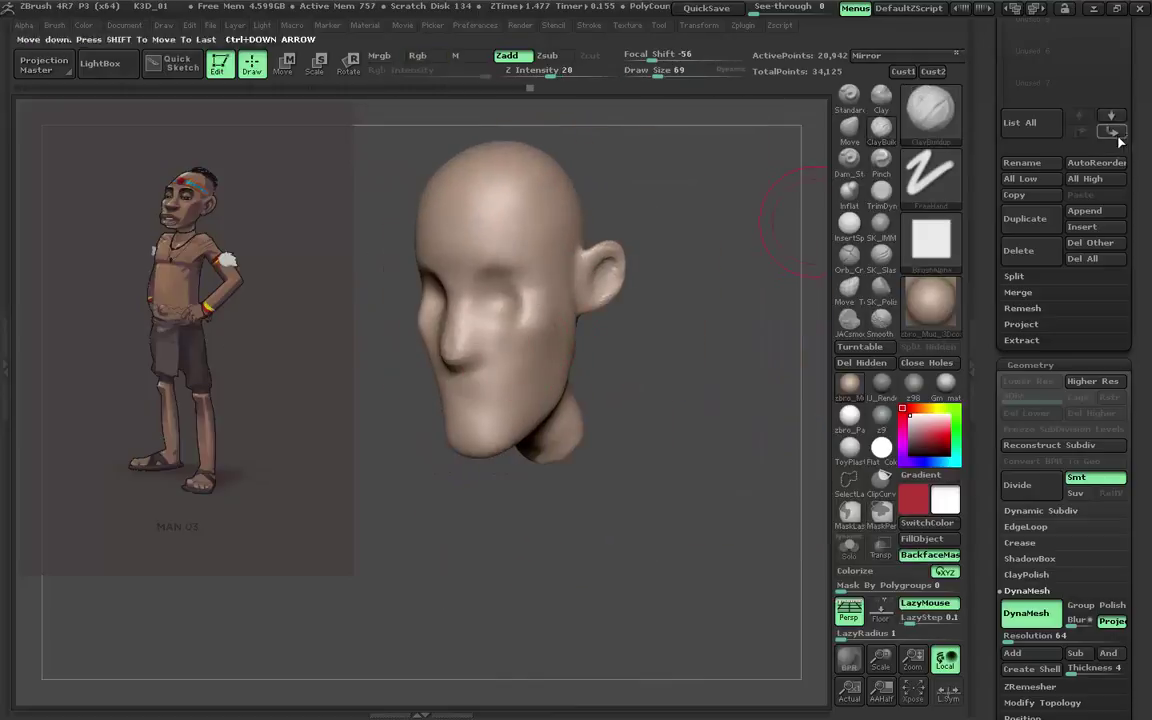
Save the project into the File_Zbrush folder, replacing the existing file.
{"action": "key", "text": "ctrl+s"}
{"action": "left_click", "coordinate": [378, 74]}
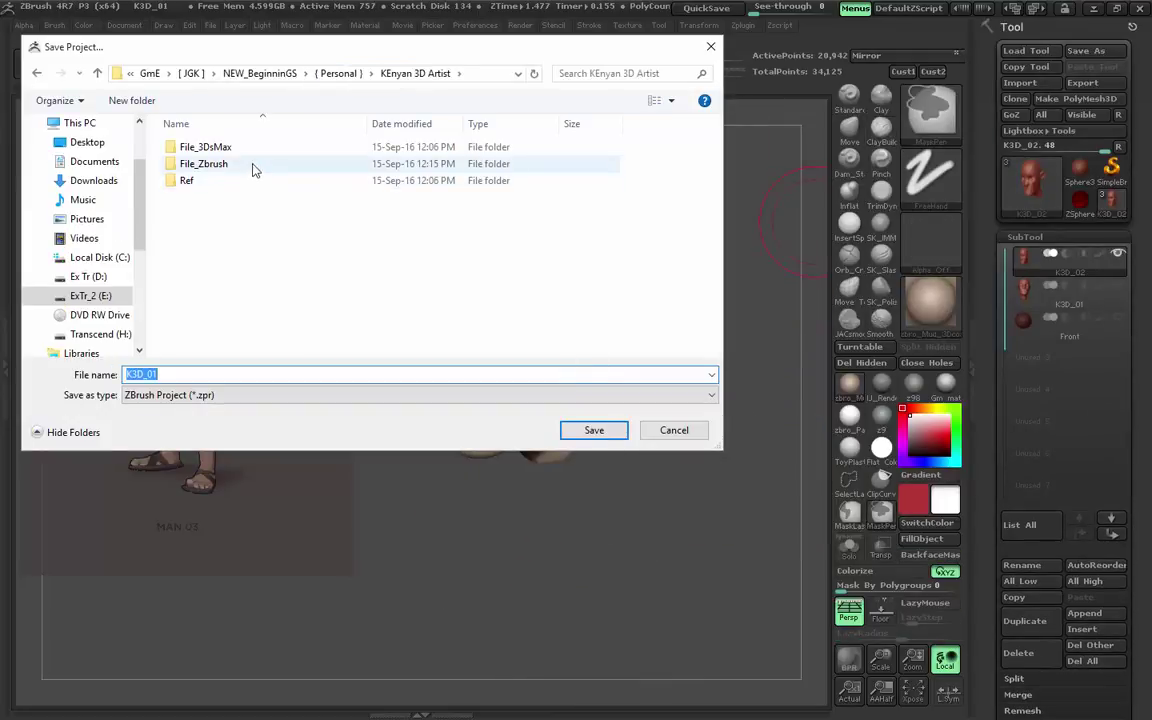
{"action": "double_click", "coordinate": [250, 163]}
{"action": "left_click", "coordinate": [594, 430]}
{"action": "left_click", "coordinate": [679, 373]}
Save the head tool to File_Zbrush as K3D_02.
{"action": "left_click", "coordinate": [1093, 50]}
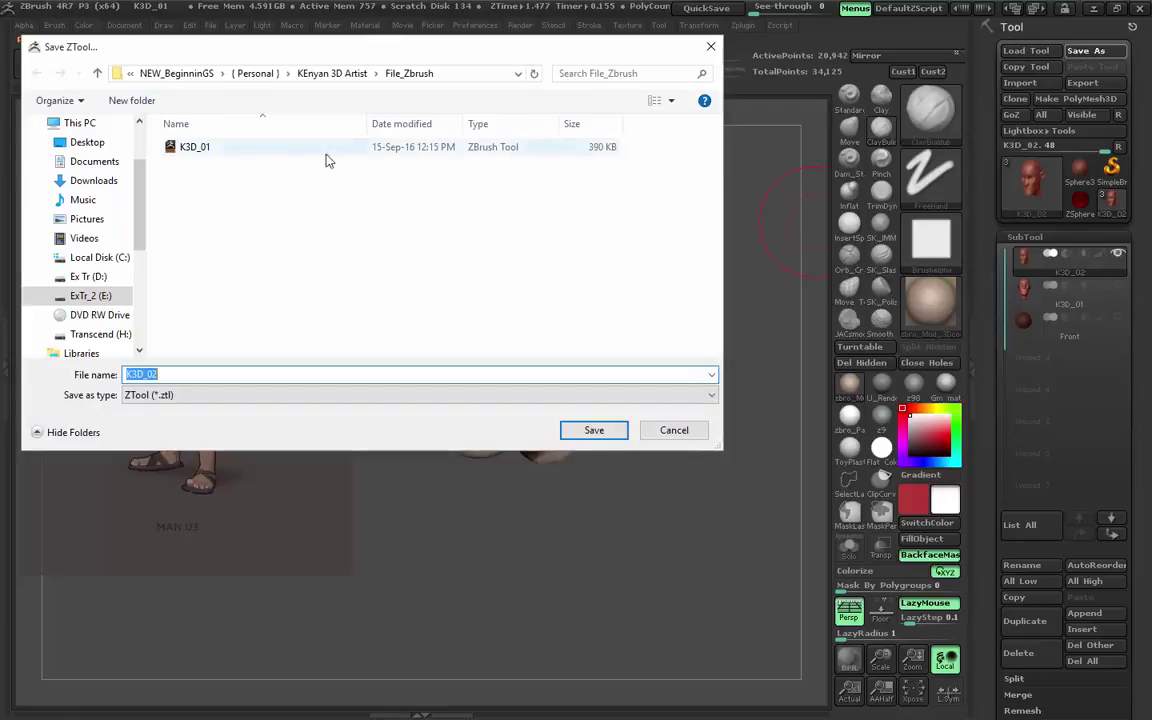
{"action": "left_click", "coordinate": [594, 430]}
{"action": "left_click", "coordinate": [620, 373]}
{"action": "key", "text": "ctrl+s"}
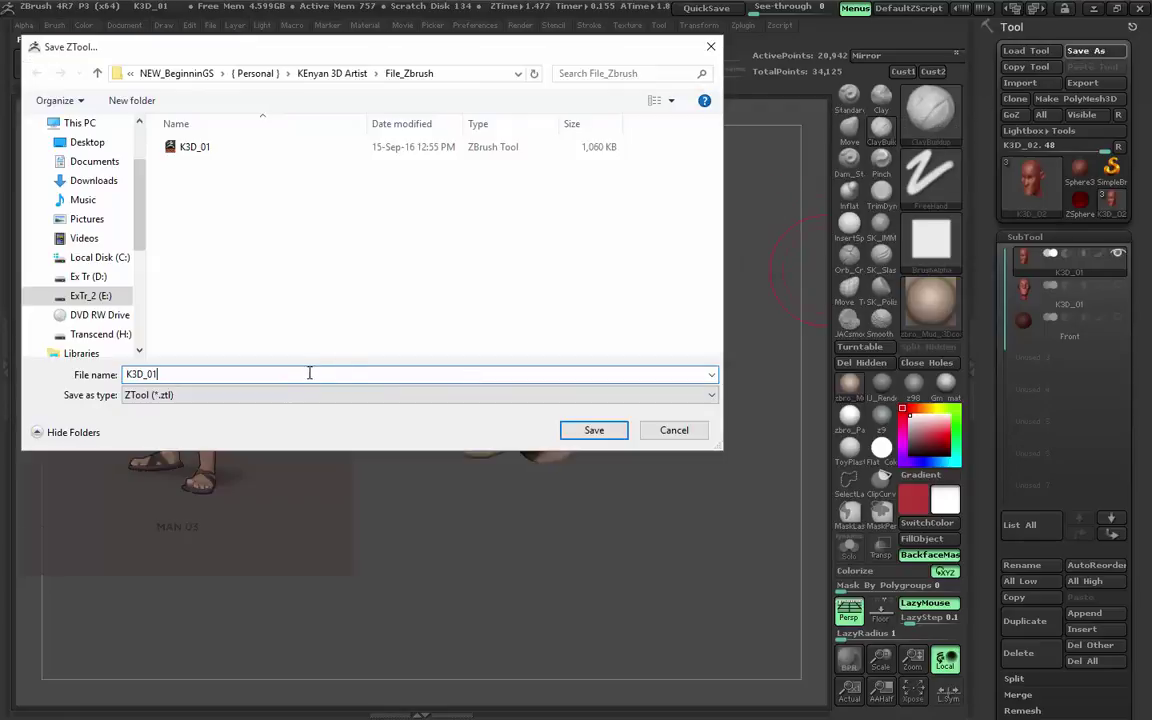
{"action": "key", "text": "BackSpace"}
{"action": "type", "text": "2"}
{"action": "key", "text": "Return"}
{"action": "left_click_drag", "start_coordinate": [730, 350], "coordinate": [511, 397]}
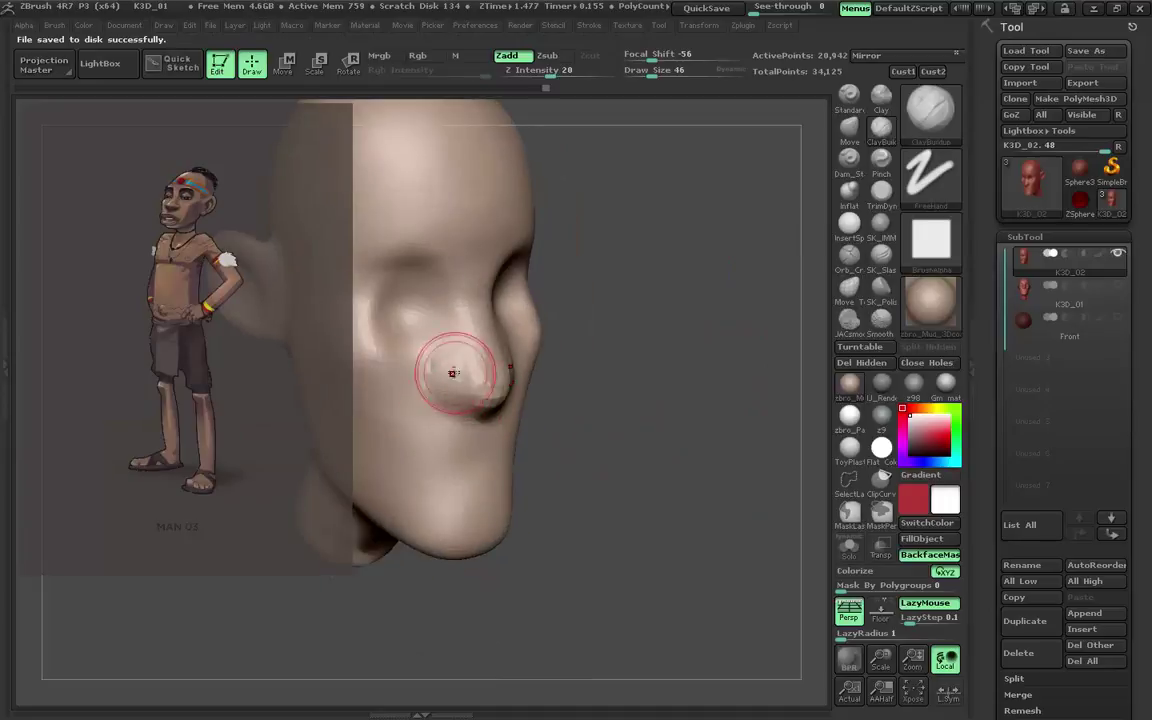
Reshape the skull, ears and a longer, jutting jaw with the Move brush at sizes 115 and 106.
{"action": "left_click_drag", "start_coordinate": [482, 373], "coordinate": [559, 316]}
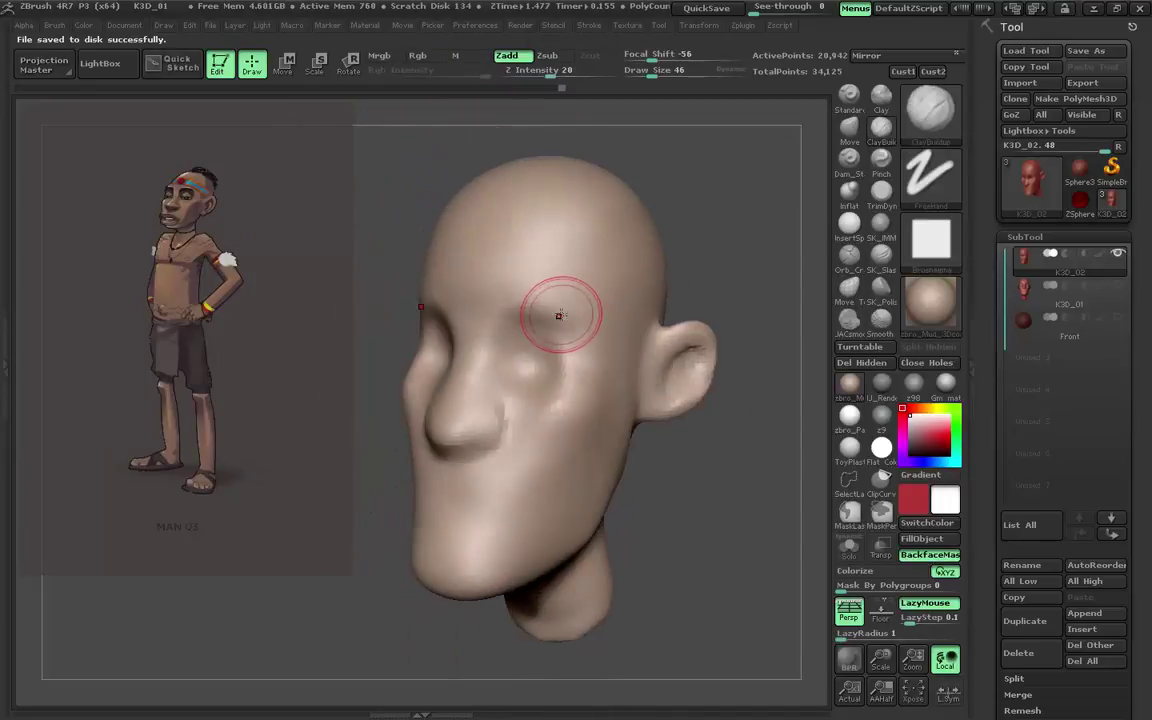
{"action": "left_click_drag", "start_coordinate": [548, 270], "coordinate": [594, 305]}
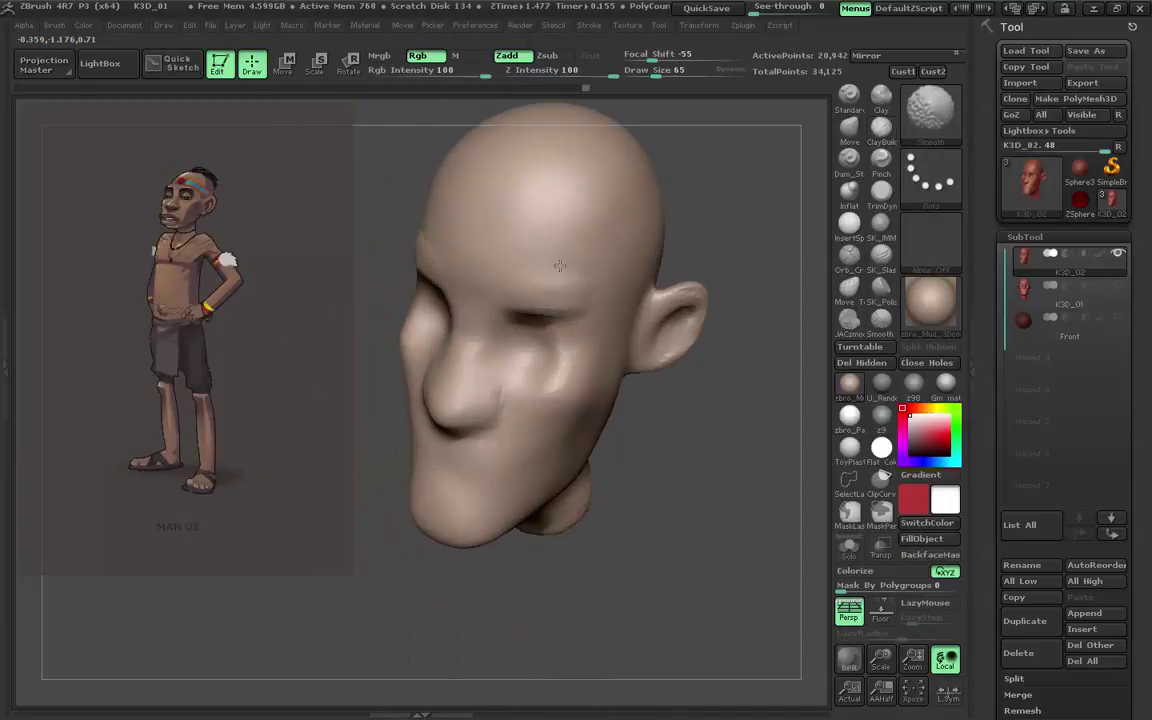
{"action": "key", "text": "s"}
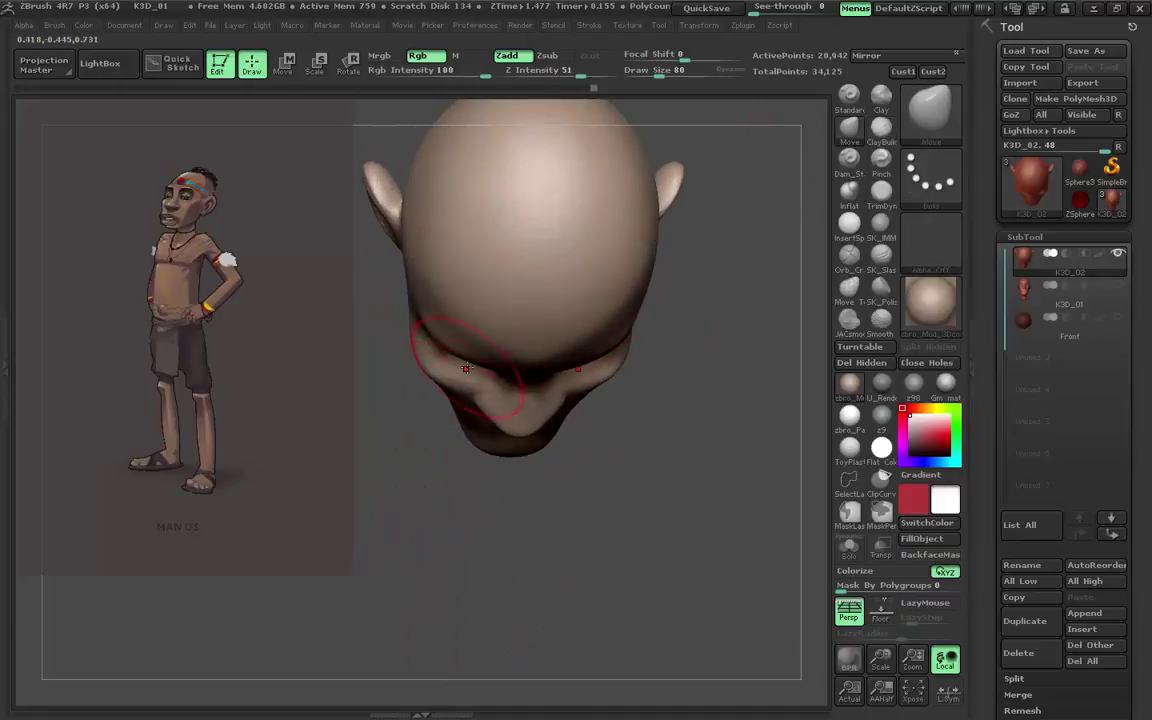
{"action": "left_click_drag", "start_coordinate": [423, 289], "coordinate": [445, 338]}
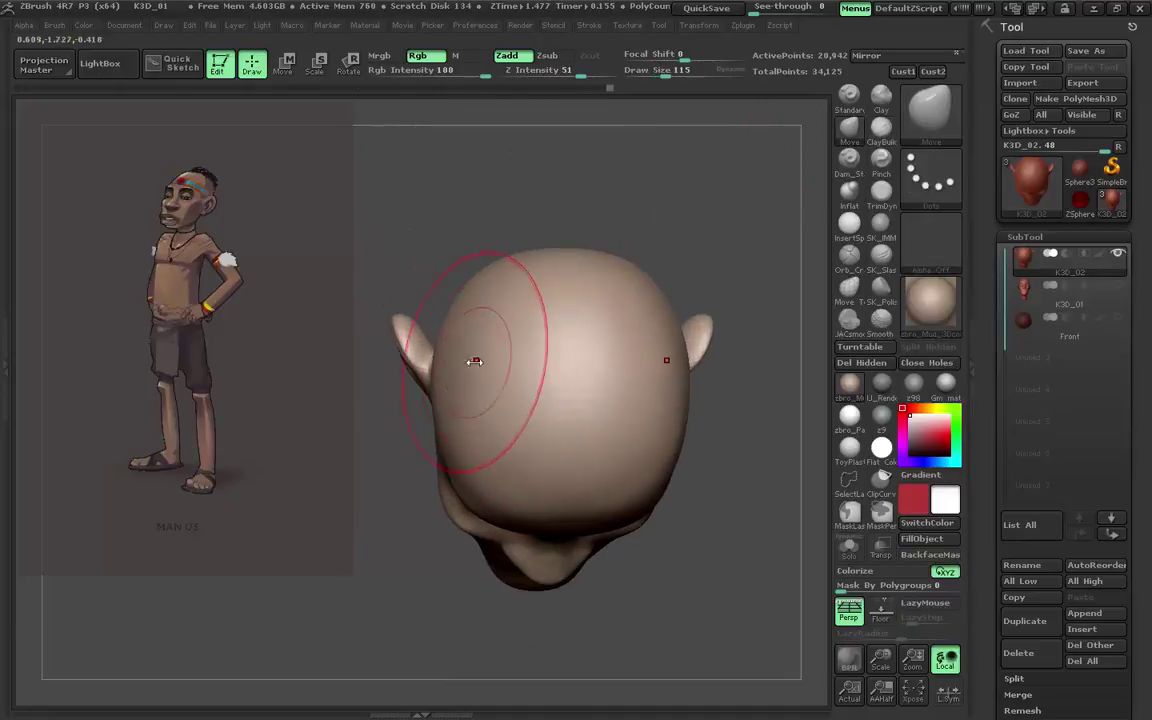
{"action": "mouse_move", "coordinate": [505, 269]}
{"action": "left_mouse_down"}
{"action": "mouse_move", "coordinate": [563, 237]}
{"action": "mouse_move", "coordinate": [532, 216]}
{"action": "mouse_move", "coordinate": [553, 257]}
{"action": "left_mouse_up"}
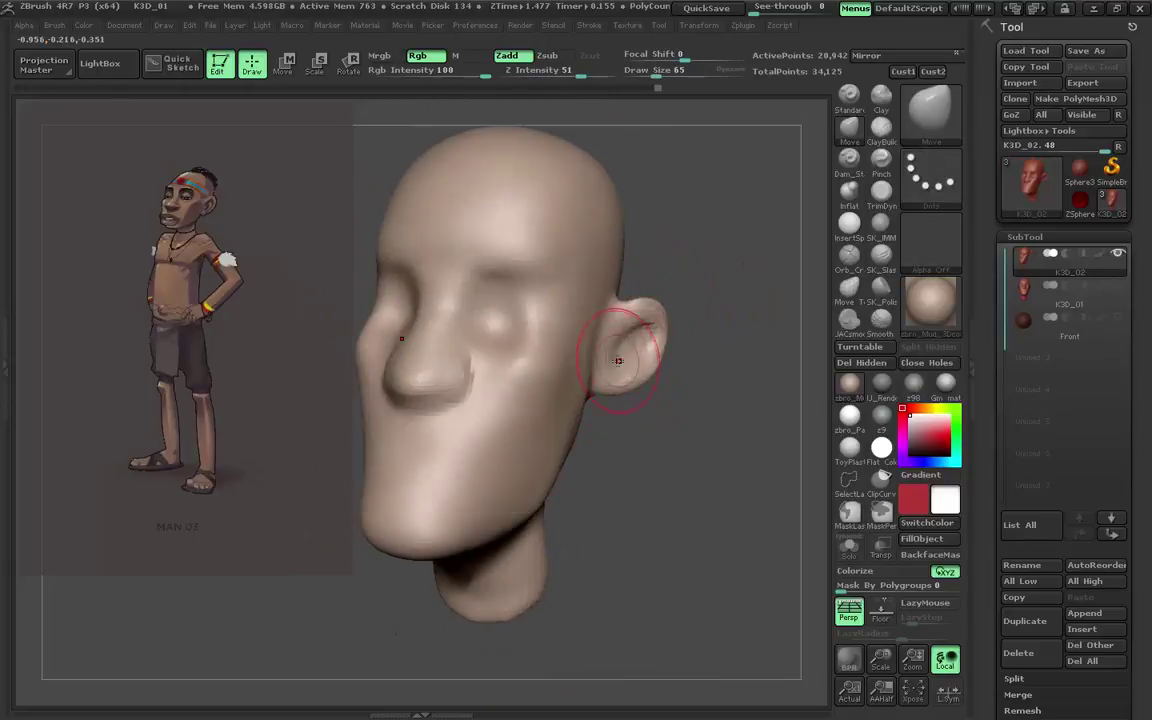
{"action": "left_click_drag", "start_coordinate": [618, 360], "coordinate": [553, 411]}
{"action": "key", "text": "s"}
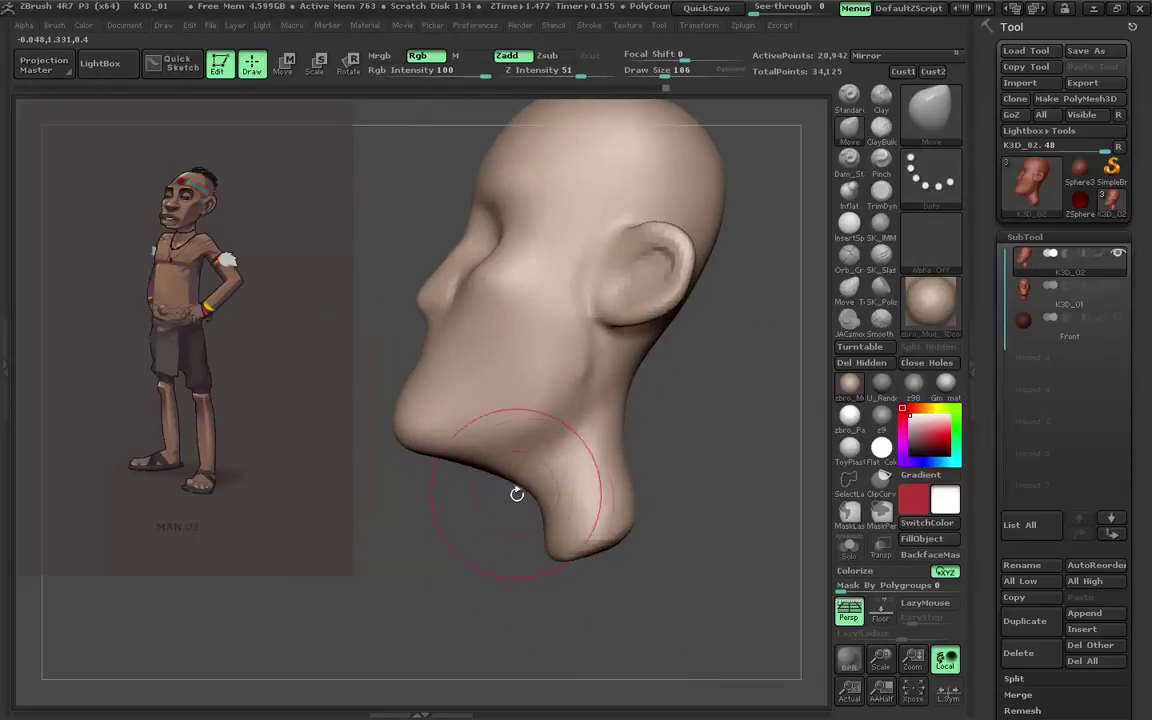
{"action": "mouse_move", "coordinate": [517, 494]}
{"action": "left_mouse_down"}
{"action": "mouse_move", "coordinate": [493, 481]}
{"action": "mouse_move", "coordinate": [432, 373]}
{"action": "mouse_move", "coordinate": [591, 411]}
{"action": "left_mouse_up"}
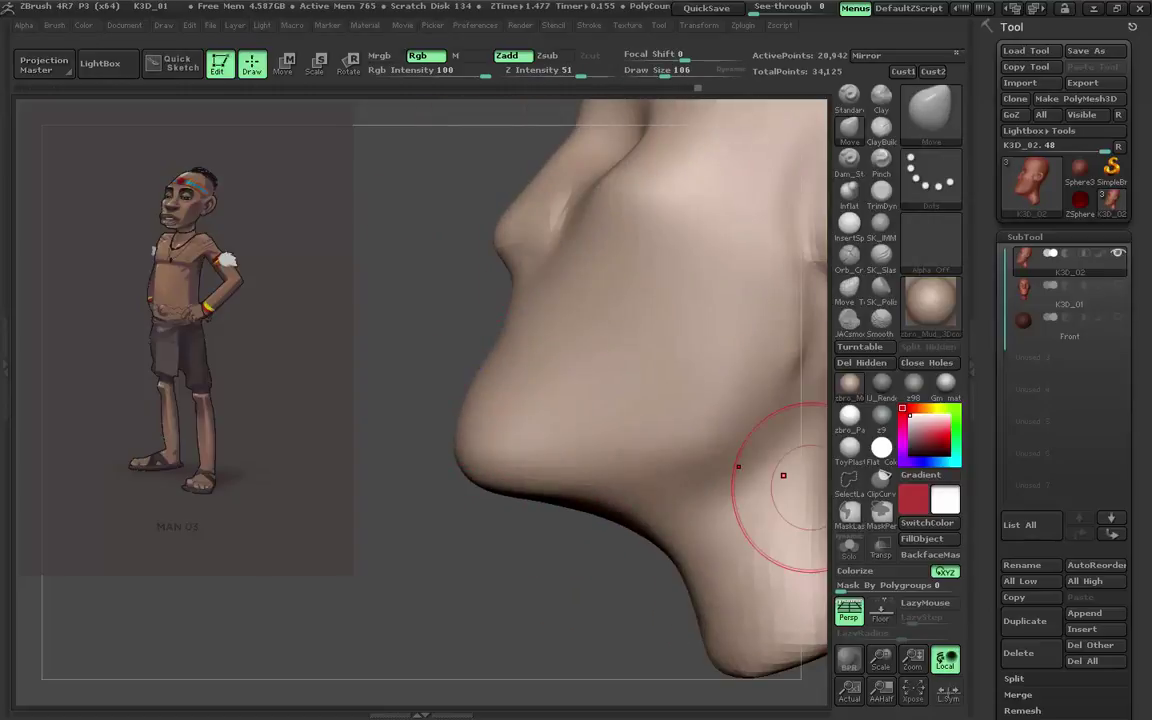
Enlarge and pan the character reference image in ACDSee, then close it.
{"action": "key", "text": "alt+Tab"}
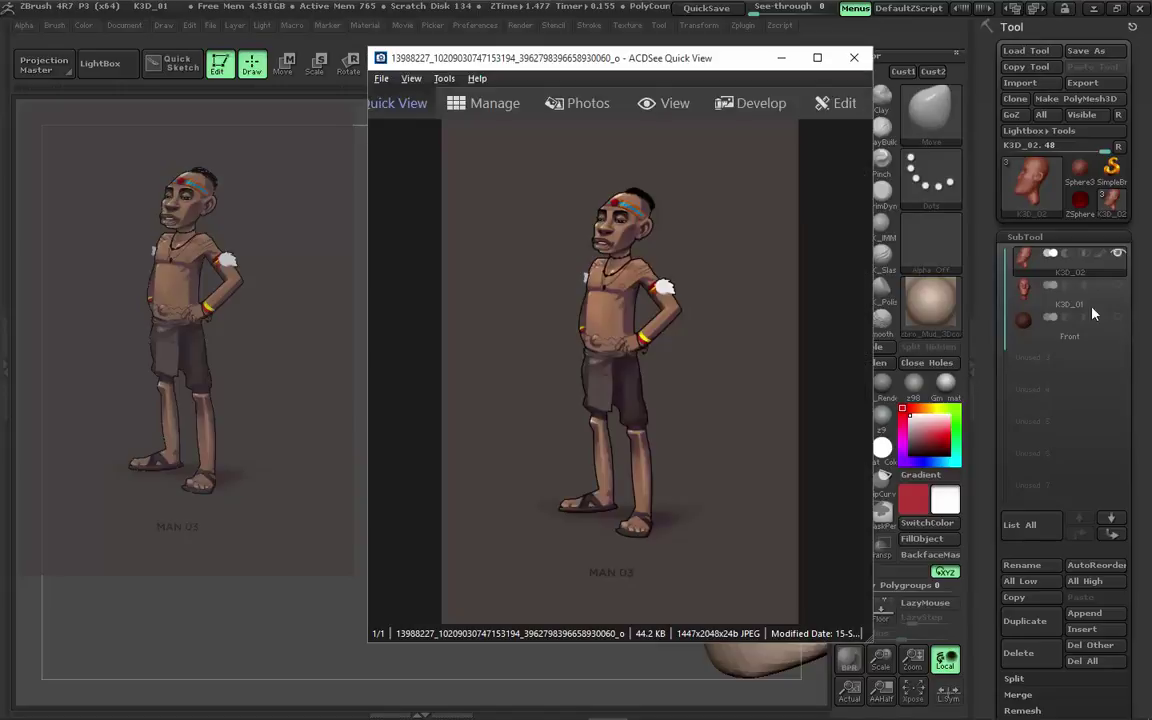
{"action": "left_click_drag", "start_coordinate": [678, 78], "coordinate": [761, 107]}
{"action": "scroll", "coordinate": [700, 255], "scroll_direction": "up", "scroll_amount": 3}
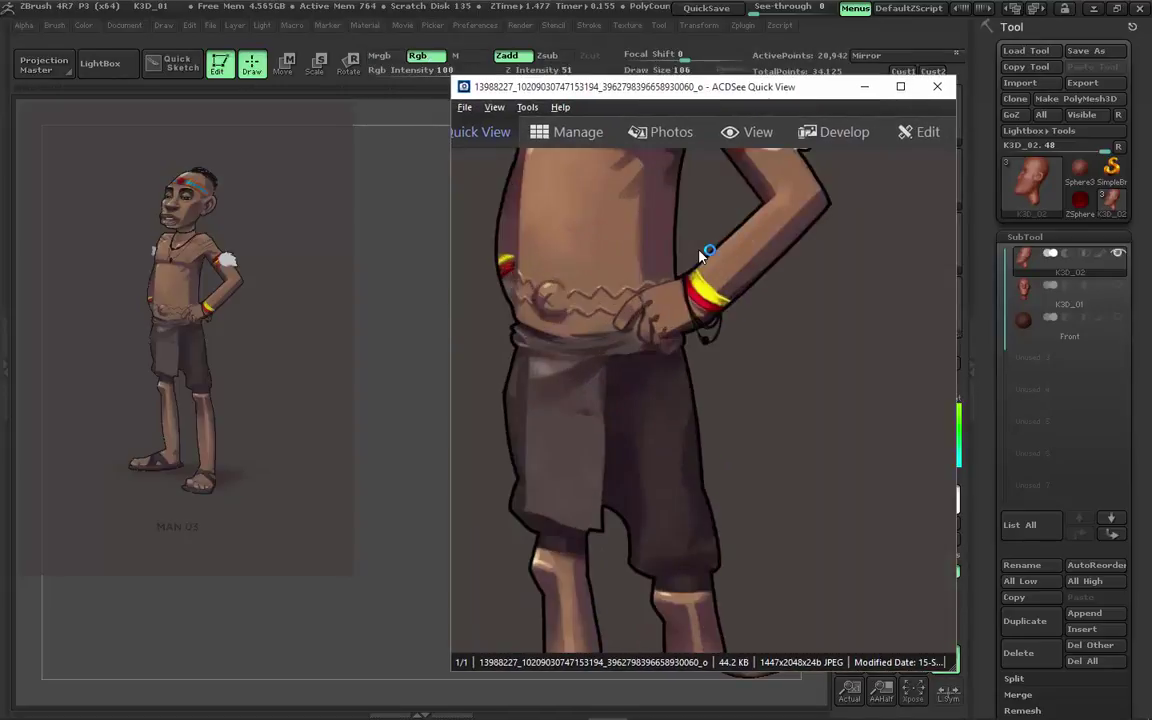
{"action": "left_click_drag", "start_coordinate": [957, 496], "coordinate": [1061, 496]}
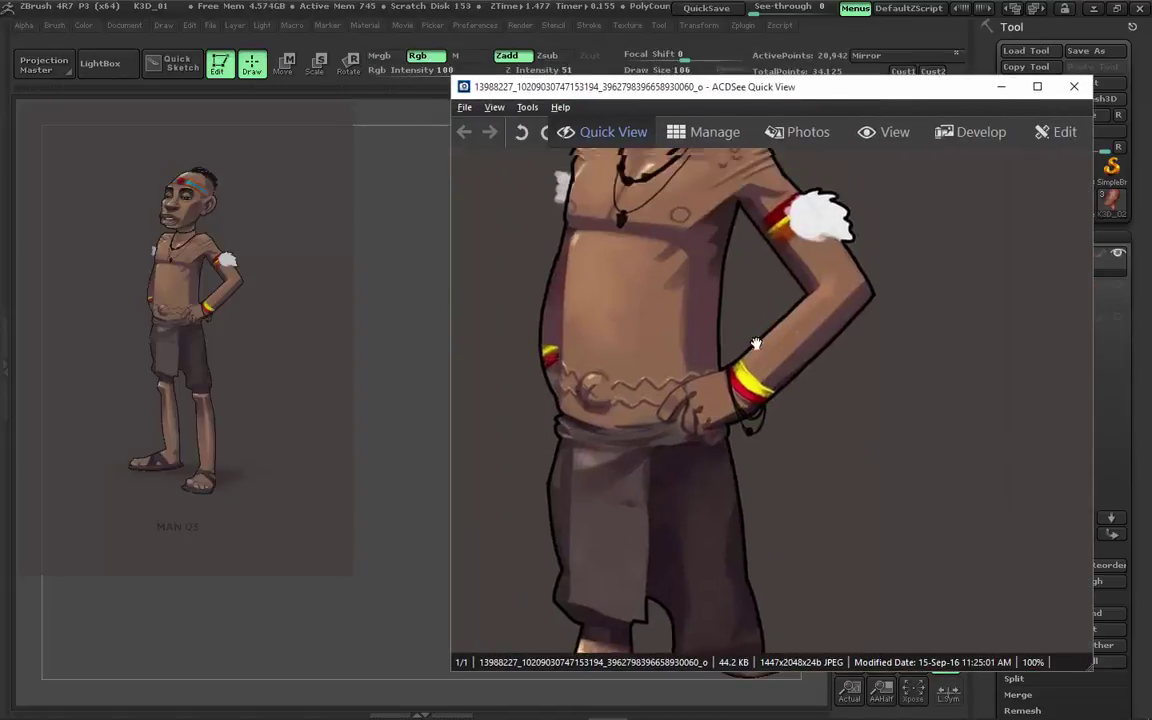
{"action": "left_click_drag", "start_coordinate": [743, 150], "coordinate": [743, 499]}
{"action": "left_click_drag", "start_coordinate": [793, 99], "coordinate": [975, 113]}
{"action": "key", "text": "alt+Tab"}
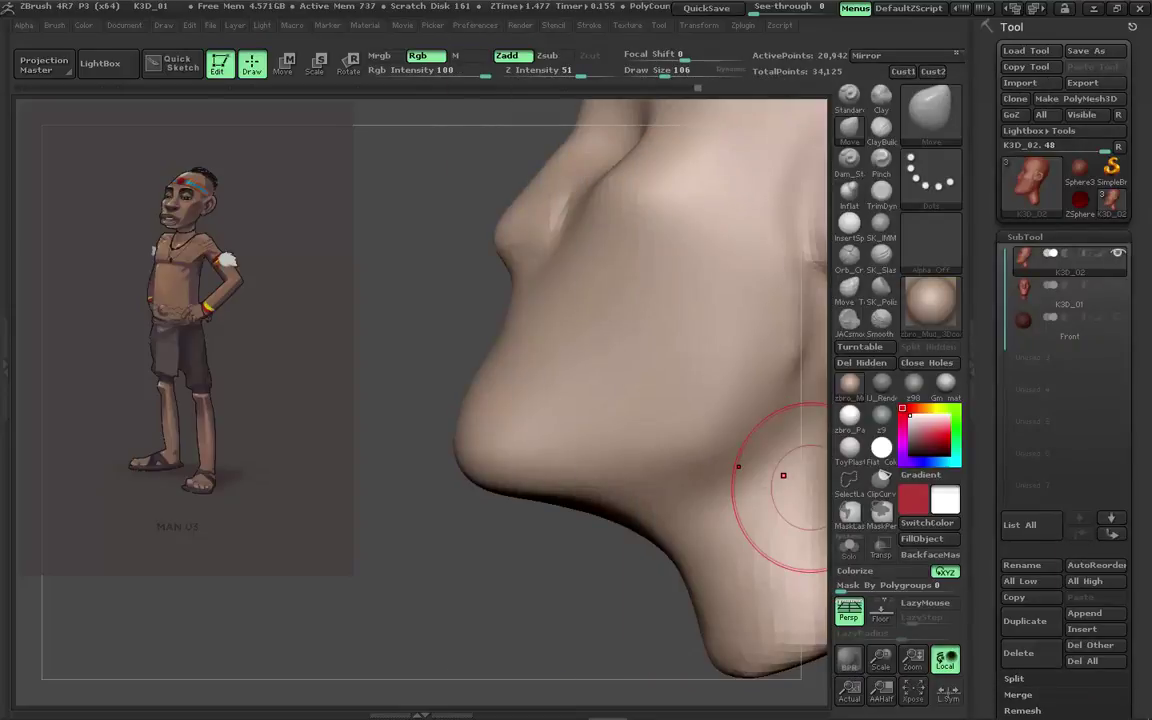
Fill out the cheeks and jaw using Dam_Standard, Clay and Move, brush size 76 down to 65.
{"action": "mouse_move", "coordinate": [516, 412]}
{"action": "left_mouse_down"}
{"action": "mouse_move", "coordinate": [600, 321]}
{"action": "mouse_move", "coordinate": [607, 386]}
{"action": "mouse_move", "coordinate": [505, 349]}
{"action": "mouse_move", "coordinate": [630, 437]}
{"action": "mouse_move", "coordinate": [520, 397]}
{"action": "mouse_move", "coordinate": [527, 324]}
{"action": "left_mouse_up"}
{"action": "key", "text": "s"}
{"action": "left_click", "coordinate": [852, 157]}
{"action": "mouse_move", "coordinate": [630, 303]}
{"action": "left_mouse_down"}
{"action": "mouse_move", "coordinate": [570, 314]}
{"action": "mouse_move", "coordinate": [592, 328]}
{"action": "mouse_move", "coordinate": [527, 321]}
{"action": "mouse_move", "coordinate": [696, 262]}
{"action": "left_mouse_up"}
{"action": "key", "text": "s"}
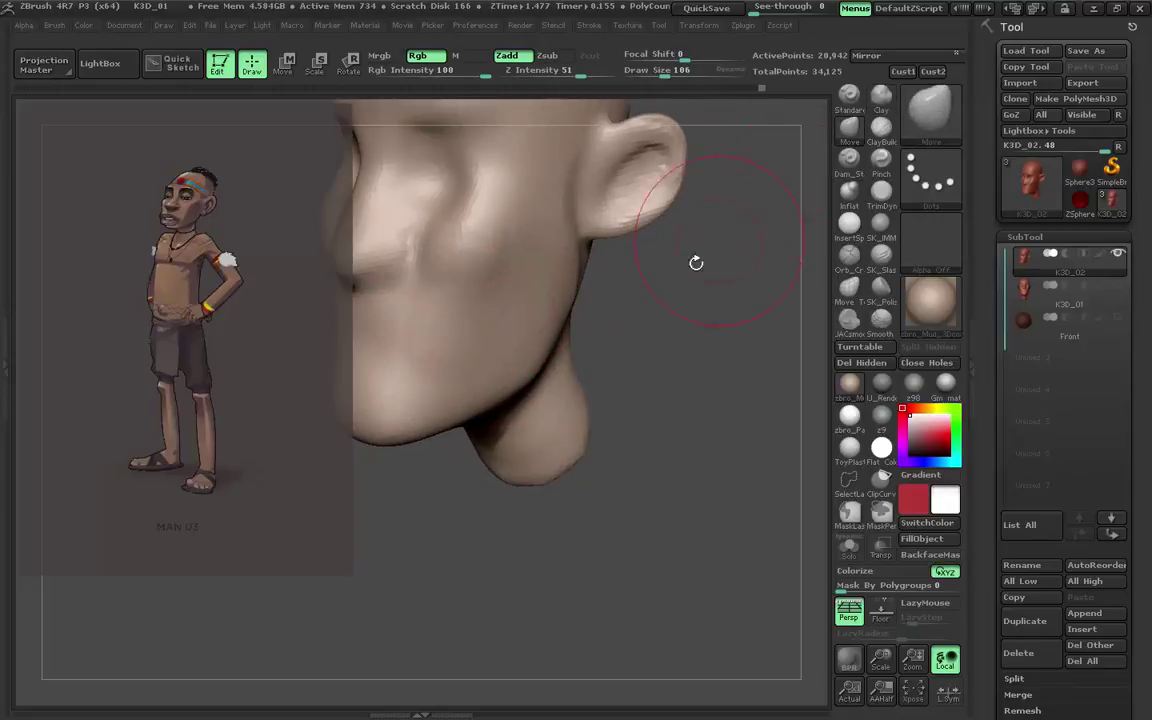
{"action": "left_click_drag", "start_coordinate": [542, 354], "coordinate": [460, 383]}
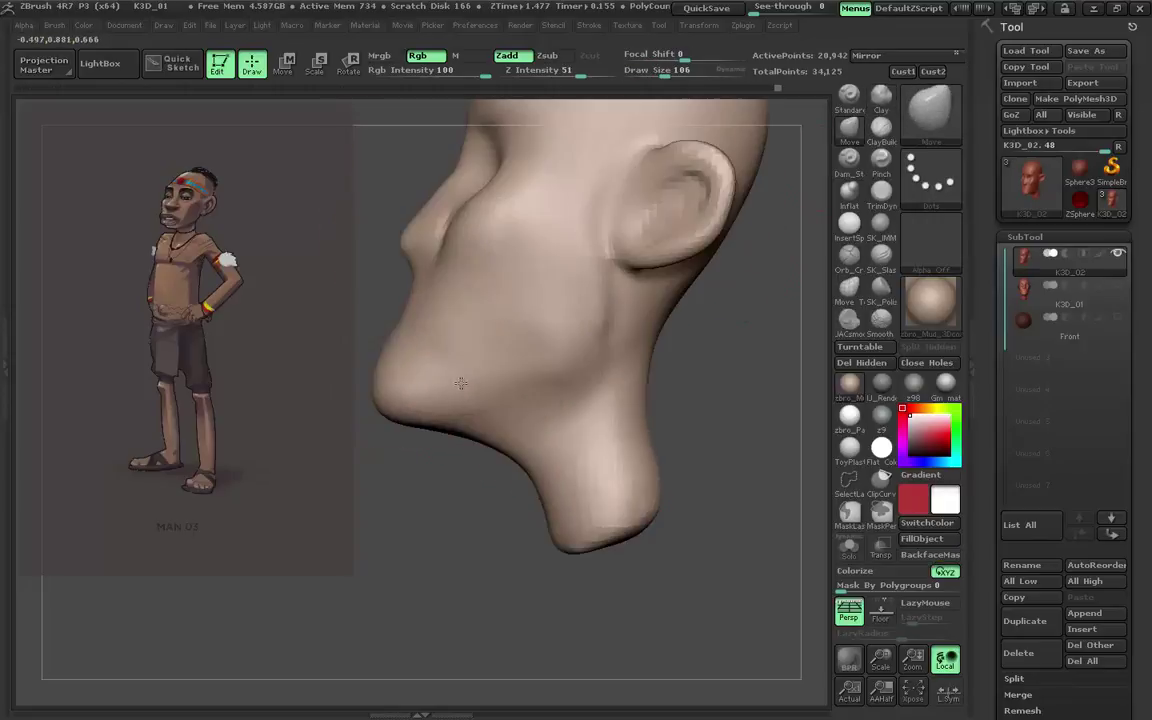
{"action": "left_click", "coordinate": [893, 110]}
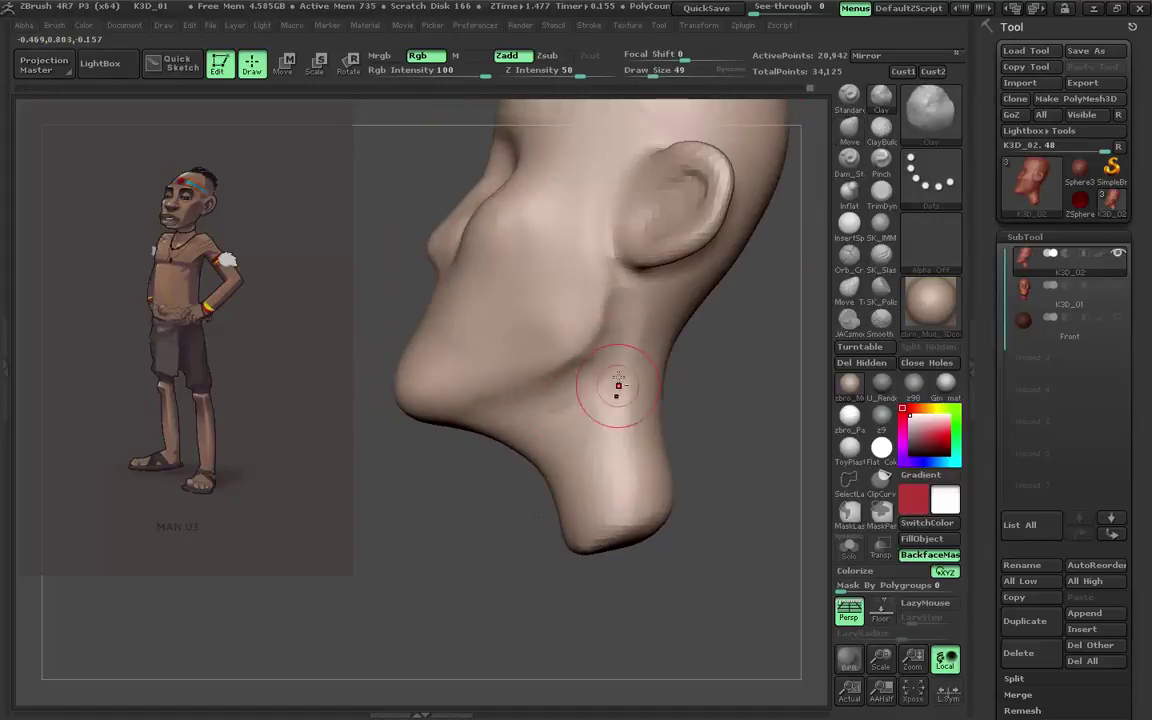
{"action": "left_click_drag", "start_coordinate": [683, 290], "coordinate": [637, 377]}
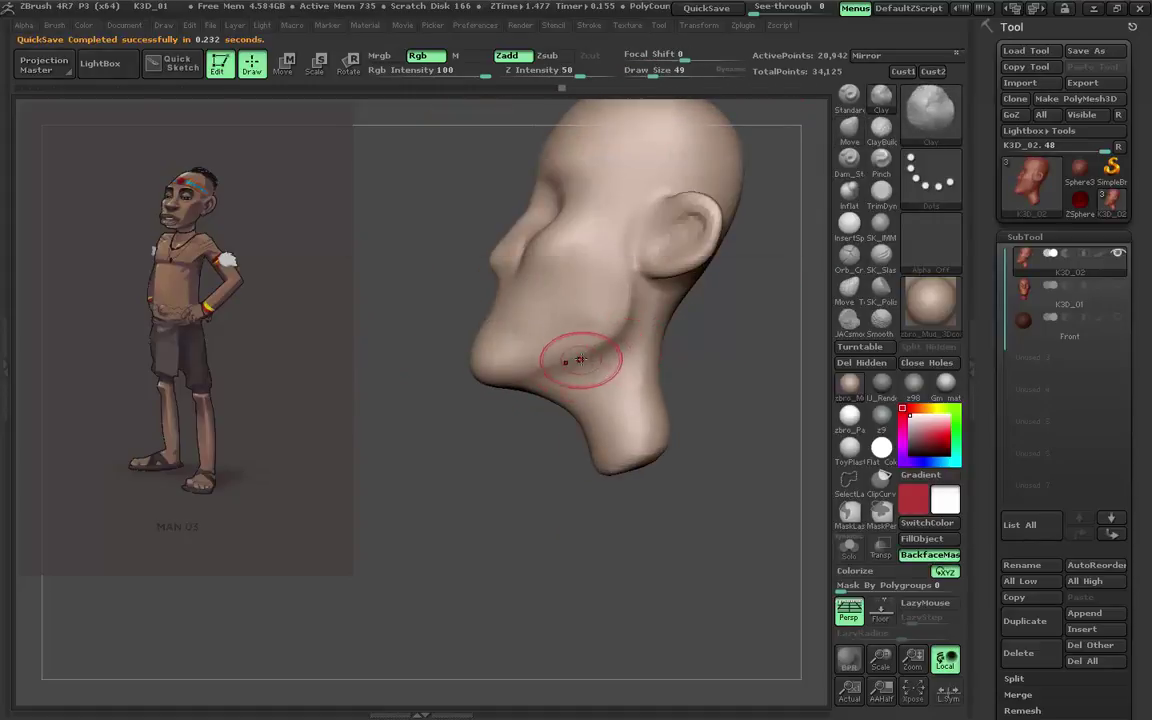
{"action": "mouse_move", "coordinate": [549, 408]}
{"action": "left_mouse_down"}
{"action": "mouse_move", "coordinate": [564, 445]}
{"action": "mouse_move", "coordinate": [535, 472]}
{"action": "mouse_move", "coordinate": [530, 450]}
{"action": "left_mouse_up"}
{"action": "key", "text": "s"}
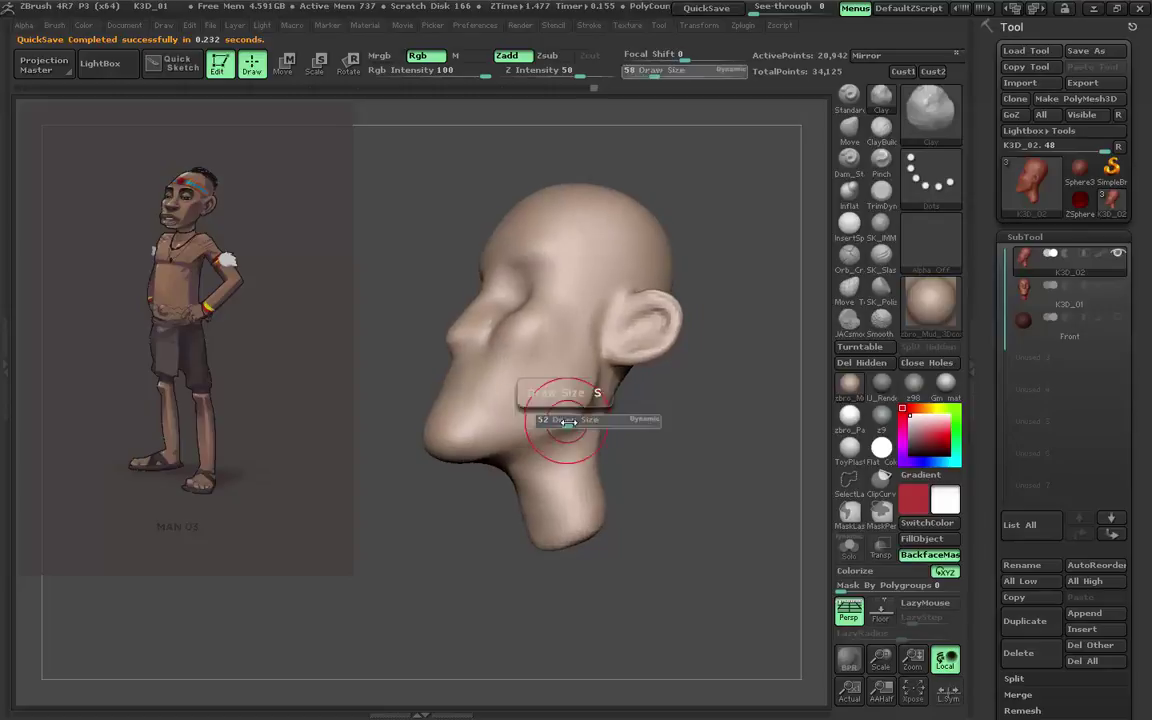
{"action": "left_click_drag", "start_coordinate": [560, 399], "coordinate": [600, 399]}
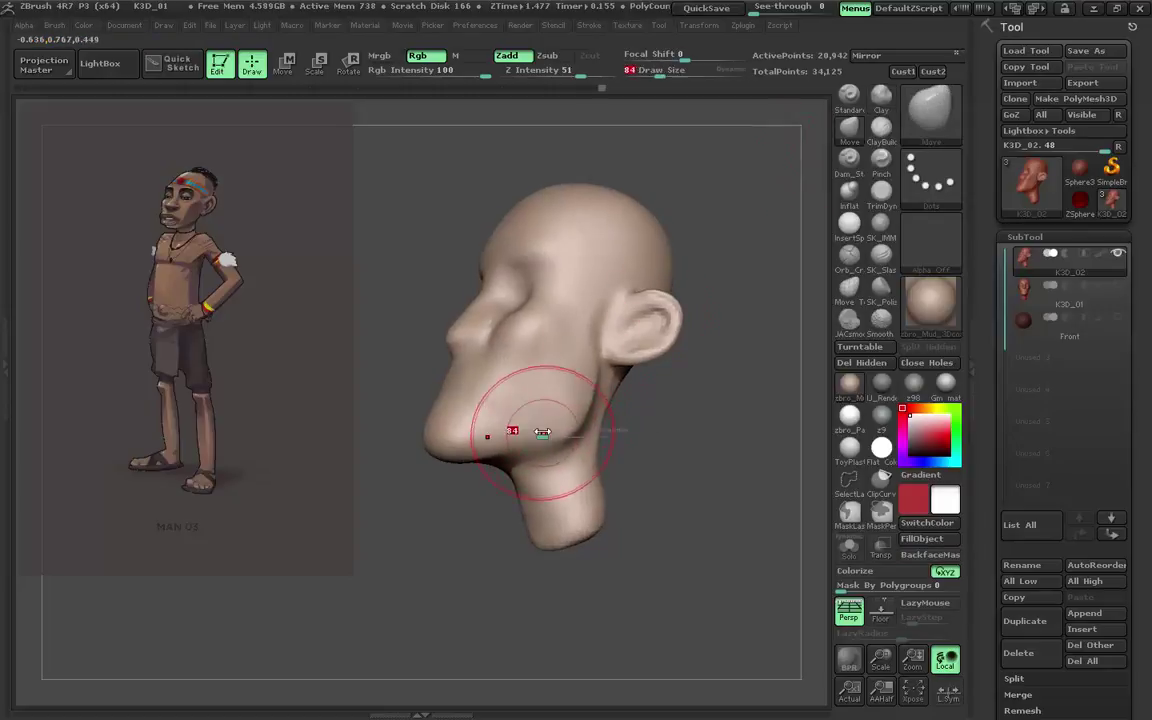
{"action": "left_click_drag", "start_coordinate": [541, 431], "coordinate": [512, 431]}
{"action": "mouse_move", "coordinate": [553, 321]}
{"action": "left_mouse_down"}
{"action": "mouse_move", "coordinate": [584, 376]}
{"action": "mouse_move", "coordinate": [651, 129]}
{"action": "mouse_move", "coordinate": [538, 274]}
{"action": "mouse_move", "coordinate": [503, 238]}
{"action": "mouse_move", "coordinate": [580, 340]}
{"action": "mouse_move", "coordinate": [638, 450]}
{"action": "mouse_move", "coordinate": [621, 430]}
{"action": "mouse_move", "coordinate": [591, 501]}
{"action": "mouse_move", "coordinate": [560, 470]}
{"action": "mouse_move", "coordinate": [637, 328]}
{"action": "mouse_move", "coordinate": [540, 411]}
{"action": "mouse_move", "coordinate": [638, 373]}
{"action": "mouse_move", "coordinate": [560, 398]}
{"action": "mouse_move", "coordinate": [612, 391]}
{"action": "mouse_move", "coordinate": [560, 440]}
{"action": "left_mouse_up"}
Cut the mouth line across the lower face with Orb_Cracks, LazyMouse on, size 30.
{"action": "key", "text": "b"}
{"action": "key", "text": "o"}
{"action": "key", "text": "c"}
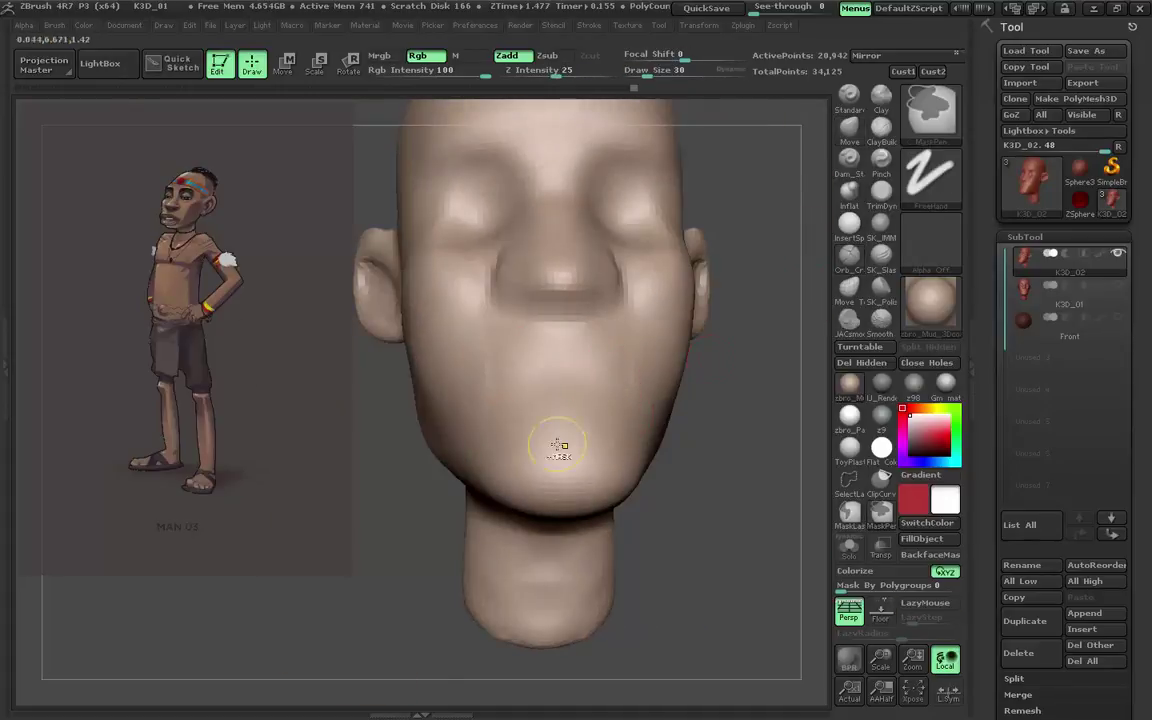
{"action": "mouse_move", "coordinate": [600, 385]}
{"action": "left_mouse_down"}
{"action": "mouse_move", "coordinate": [520, 400]}
{"action": "mouse_move", "coordinate": [815, 125]}
{"action": "left_mouse_up"}
Build the upper and lower lips with Clay and crease between them with Dam_Standard.
{"action": "left_click", "coordinate": [881, 95]}
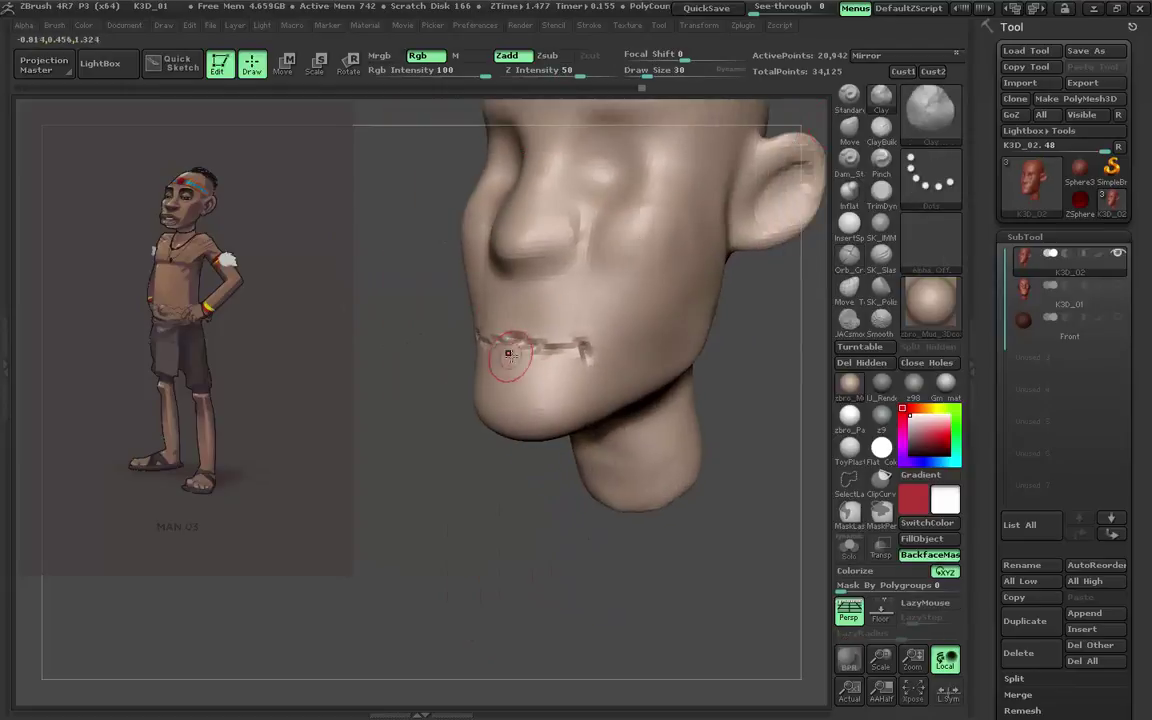
{"action": "left_click_drag", "start_coordinate": [514, 347], "coordinate": [459, 357]}
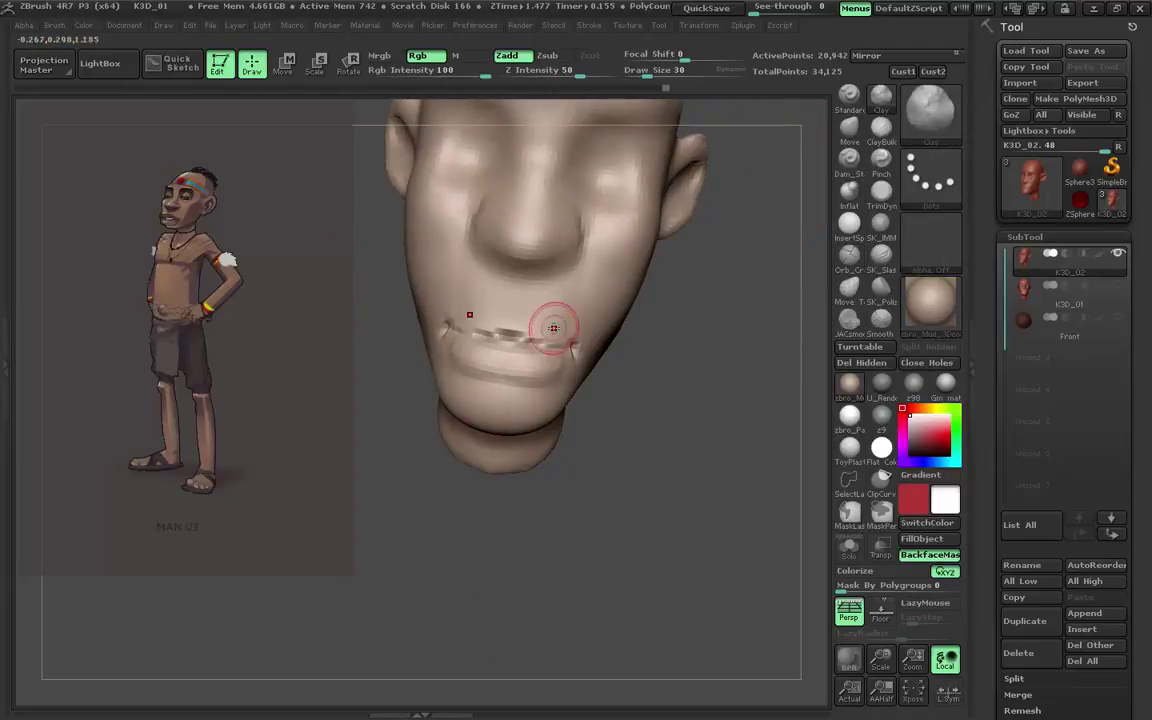
{"action": "mouse_move", "coordinate": [553, 328]}
{"action": "left_mouse_down"}
{"action": "mouse_move", "coordinate": [542, 321]}
{"action": "mouse_move", "coordinate": [609, 244]}
{"action": "left_mouse_up"}
{"action": "left_click", "coordinate": [847, 160]}
{"action": "left_click_drag", "start_coordinate": [533, 365], "coordinate": [554, 351]}
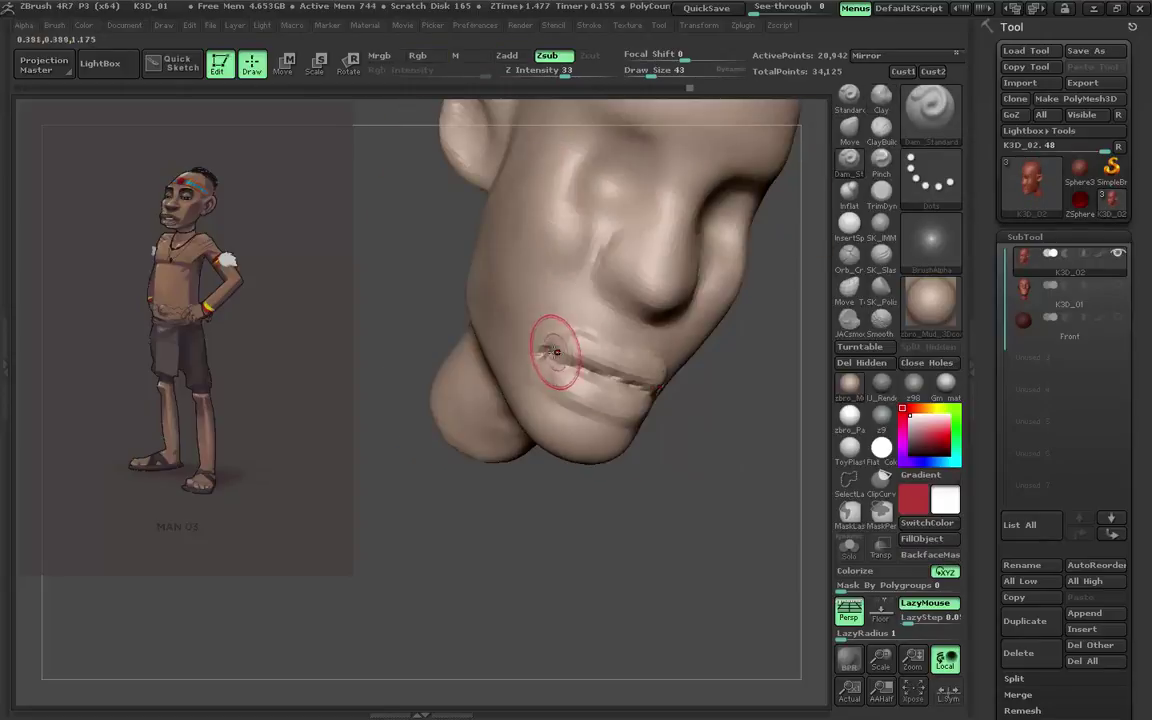
{"action": "mouse_move", "coordinate": [645, 371]}
{"action": "left_mouse_down"}
{"action": "mouse_move", "coordinate": [611, 396]}
{"action": "mouse_move", "coordinate": [622, 361]}
{"action": "mouse_move", "coordinate": [542, 333]}
{"action": "mouse_move", "coordinate": [578, 362]}
{"action": "left_mouse_up"}
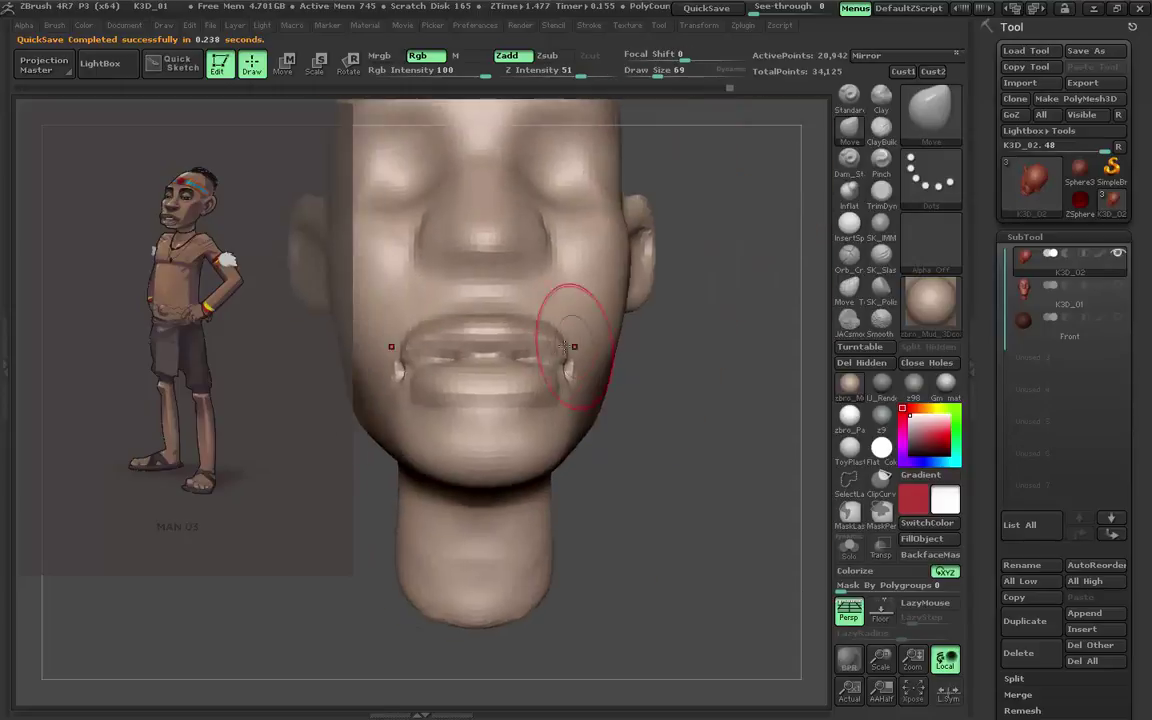
Reshape the nose and head profile with the Move brush at sizes 140 and 46, undoing two edits.
{"action": "key", "text": "s"}
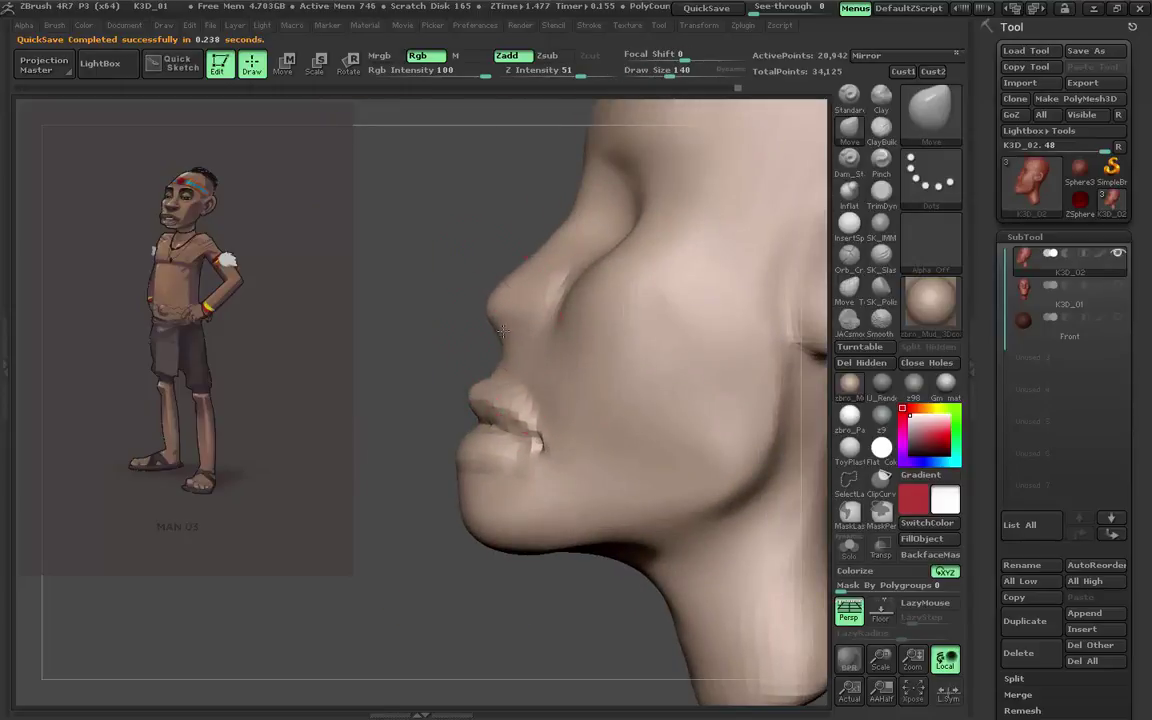
{"action": "mouse_move", "coordinate": [514, 370]}
{"action": "left_mouse_down"}
{"action": "mouse_move", "coordinate": [508, 399]}
{"action": "mouse_move", "coordinate": [533, 413]}
{"action": "mouse_move", "coordinate": [563, 399]}
{"action": "left_mouse_up"}
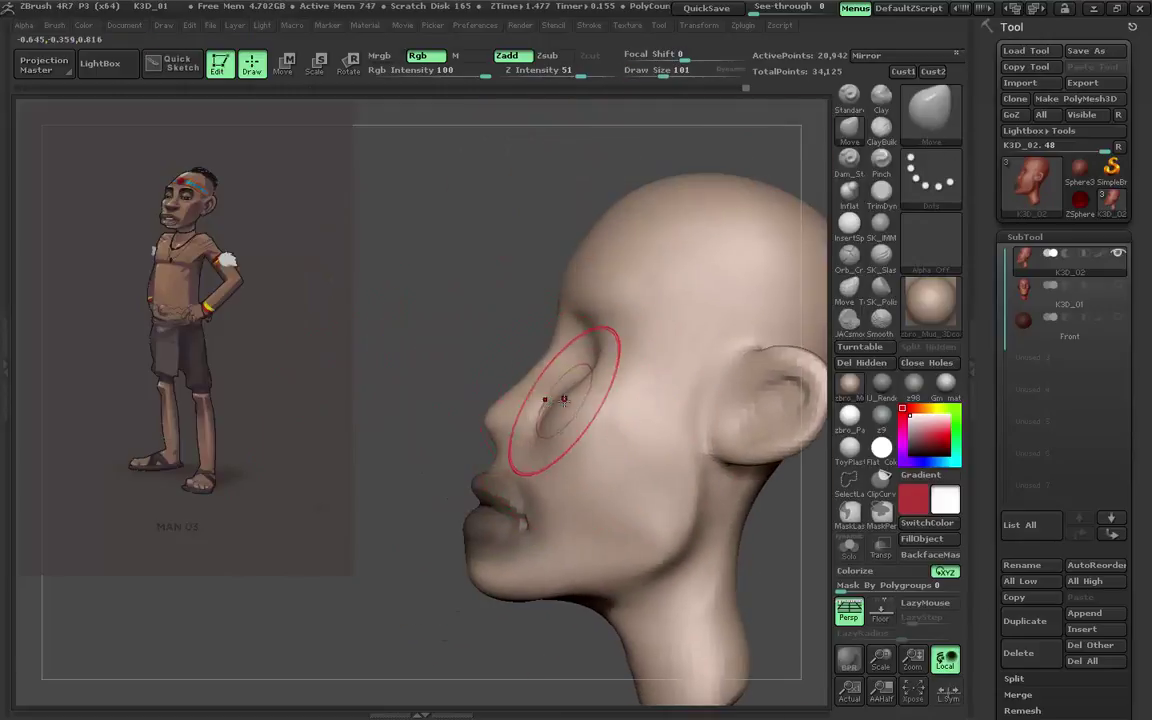
{"action": "left_click_drag", "start_coordinate": [575, 275], "coordinate": [489, 244]}
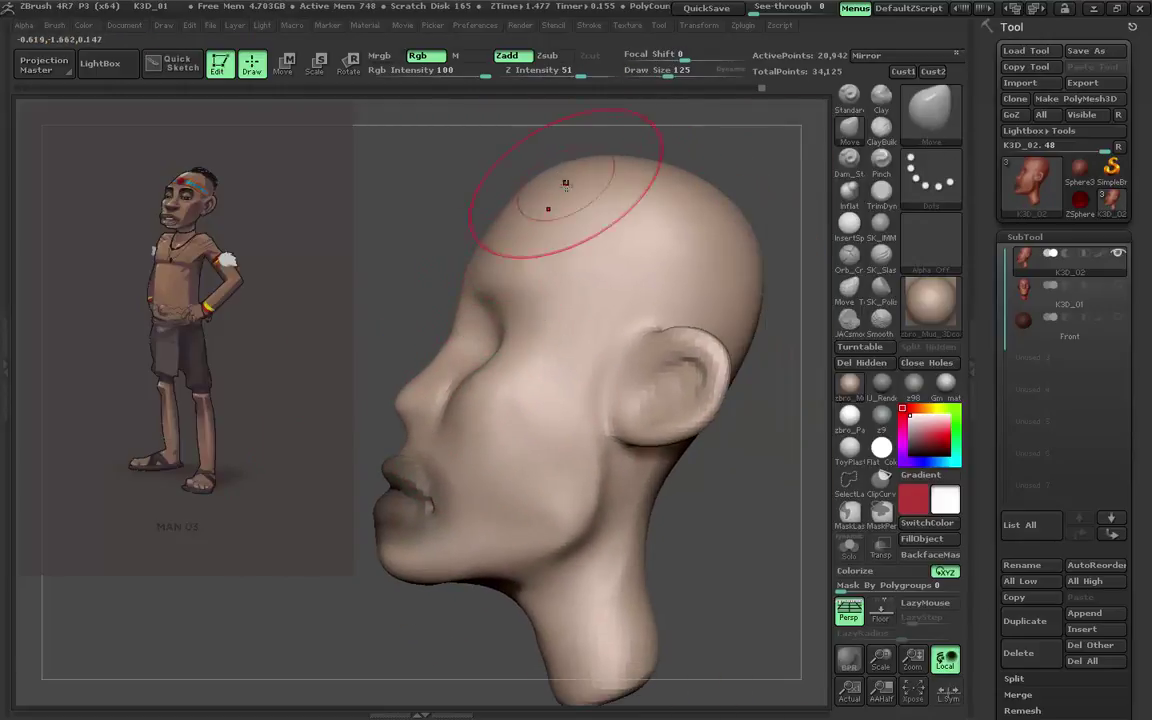
{"action": "left_click_drag", "start_coordinate": [565, 183], "coordinate": [565, 548]}
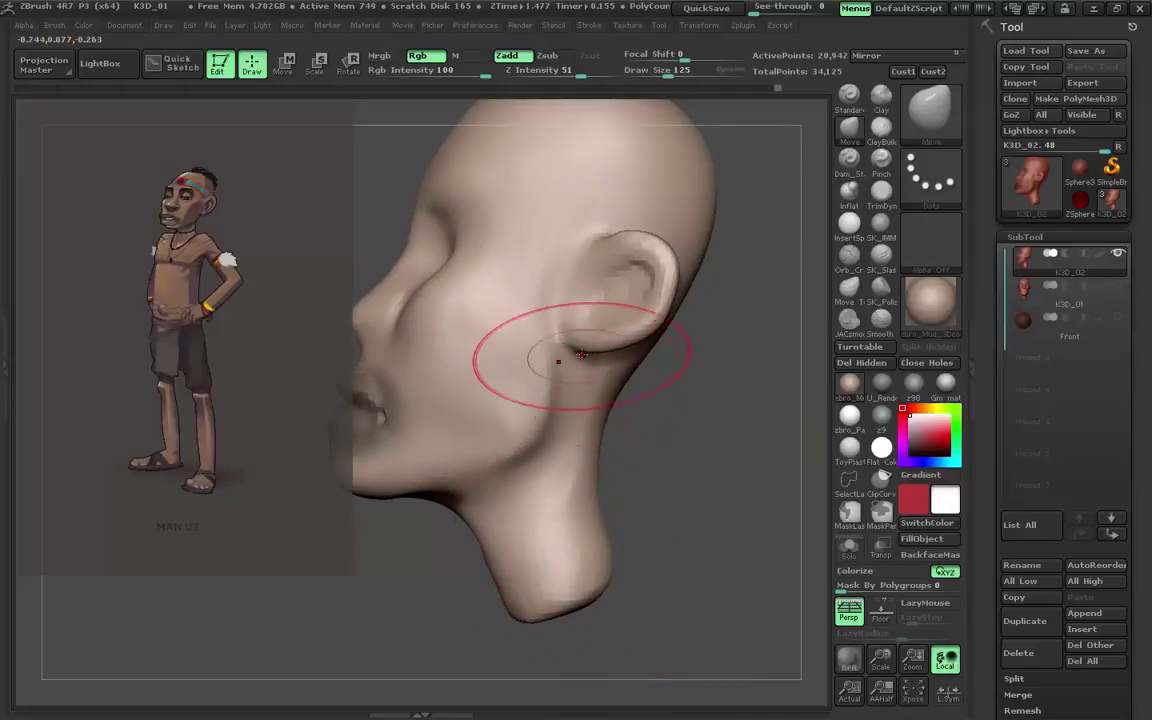
{"action": "mouse_move", "coordinate": [581, 354]}
{"action": "left_mouse_down"}
{"action": "mouse_move", "coordinate": [635, 378]}
{"action": "mouse_move", "coordinate": [590, 357]}
{"action": "mouse_move", "coordinate": [560, 370]}
{"action": "mouse_move", "coordinate": [599, 378]}
{"action": "mouse_move", "coordinate": [616, 327]}
{"action": "mouse_move", "coordinate": [591, 319]}
{"action": "mouse_move", "coordinate": [586, 380]}
{"action": "left_mouse_up"}
{"action": "key", "text": "bracketleft"}
{"action": "key", "text": "bracketleft"}
{"action": "key", "text": "bracketleft"}
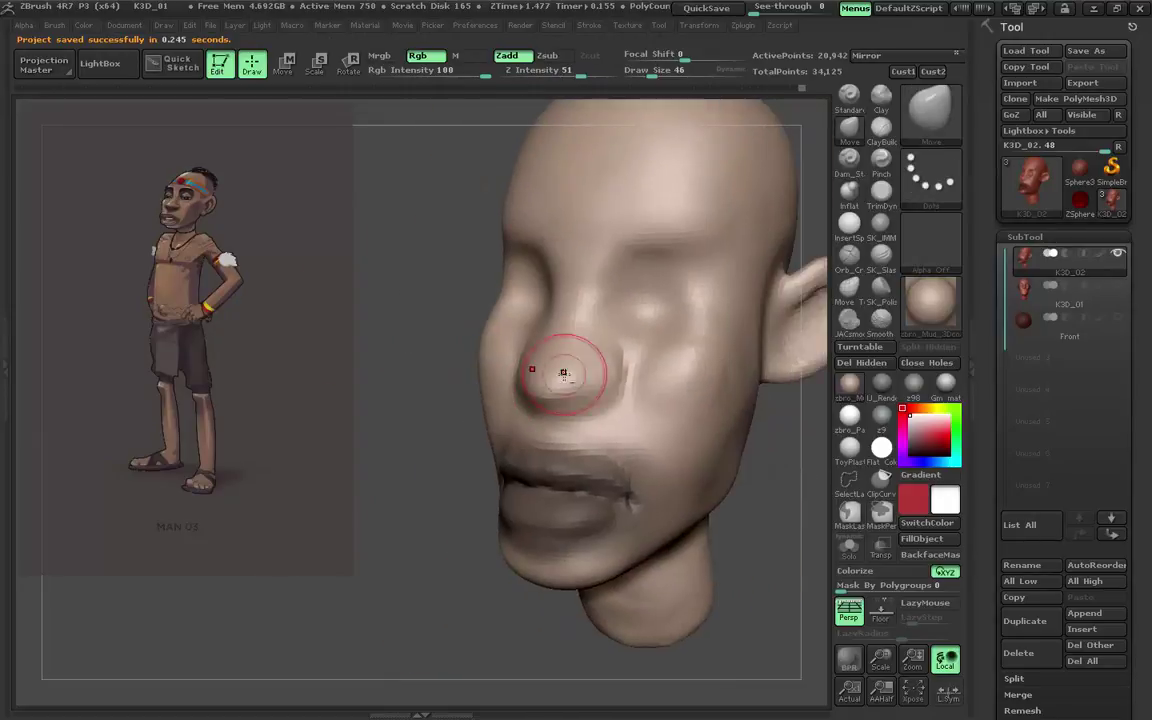
{"action": "key", "text": "ctrl+z"}
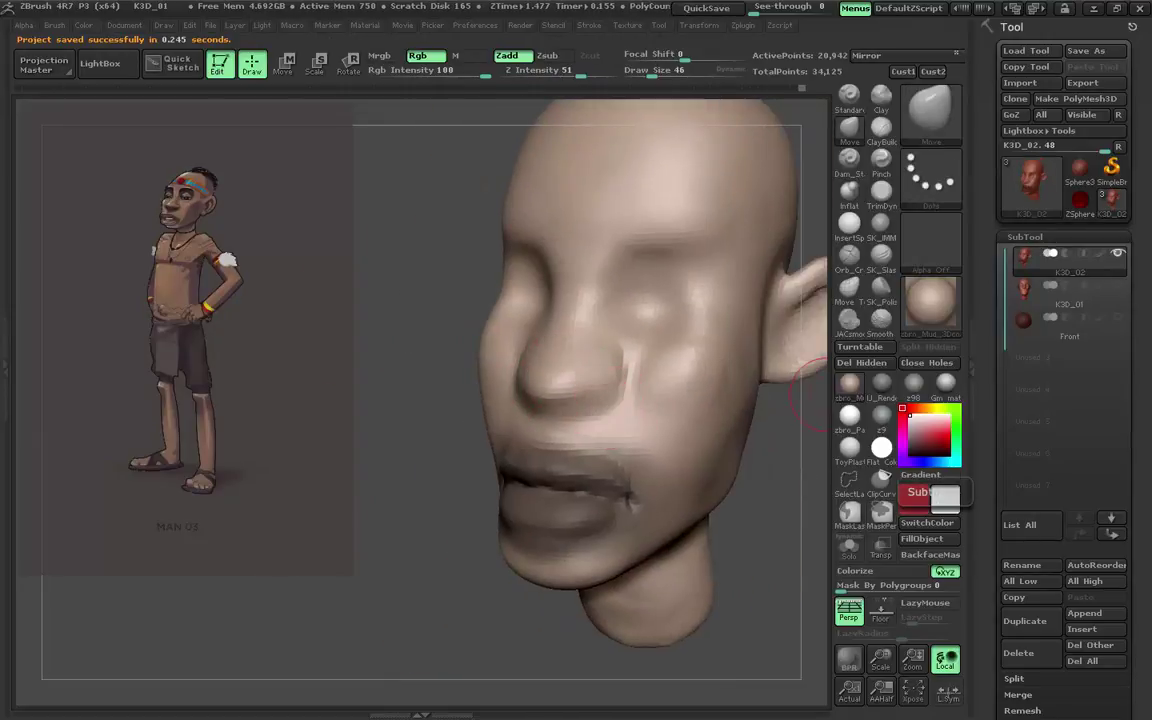
{"action": "key", "text": "ctrl+z"}
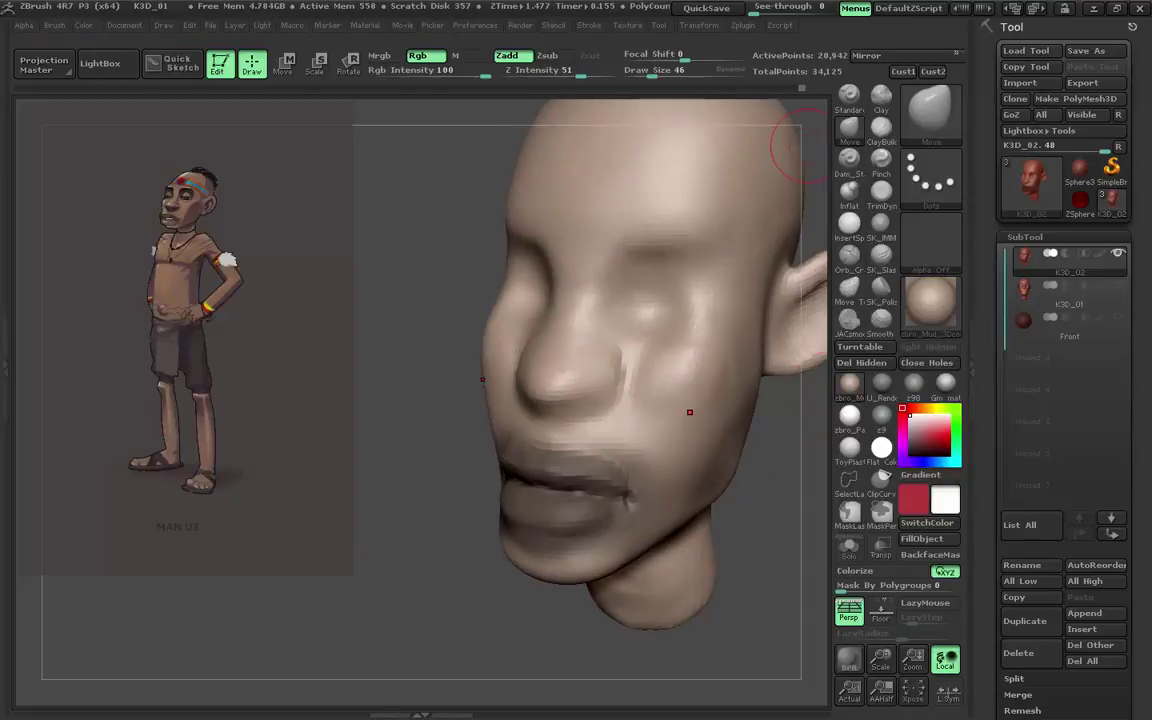
Import the Face image from the Ref folder as a texture.
{"action": "left_click", "coordinate": [618, 26]}
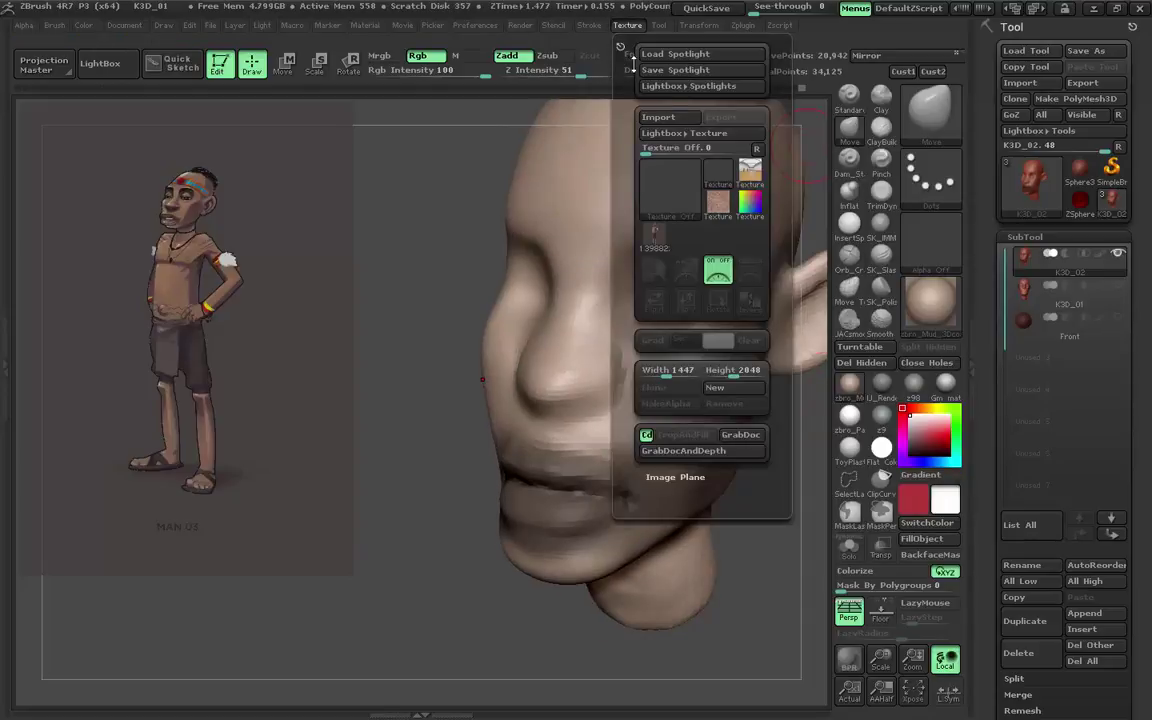
{"action": "left_click", "coordinate": [658, 118]}
{"action": "left_click", "coordinate": [363, 73]}
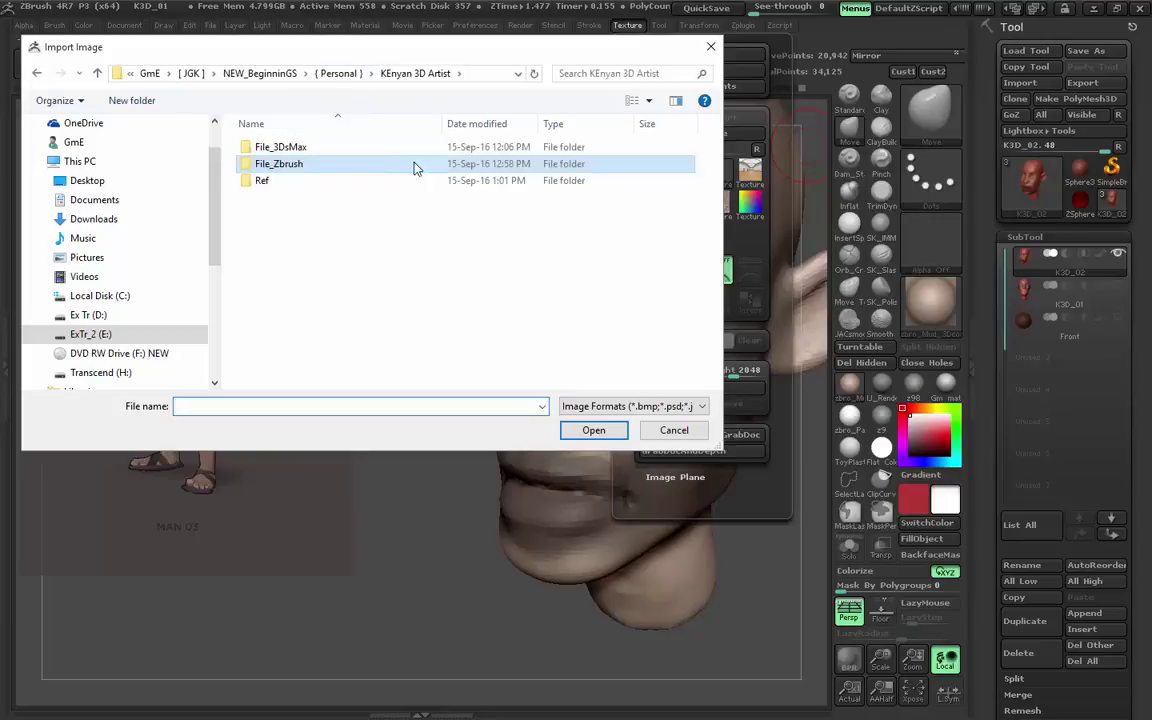
{"action": "double_click", "coordinate": [311, 180]}
{"action": "left_click", "coordinate": [378, 160]}
{"action": "double_click", "coordinate": [378, 160]}
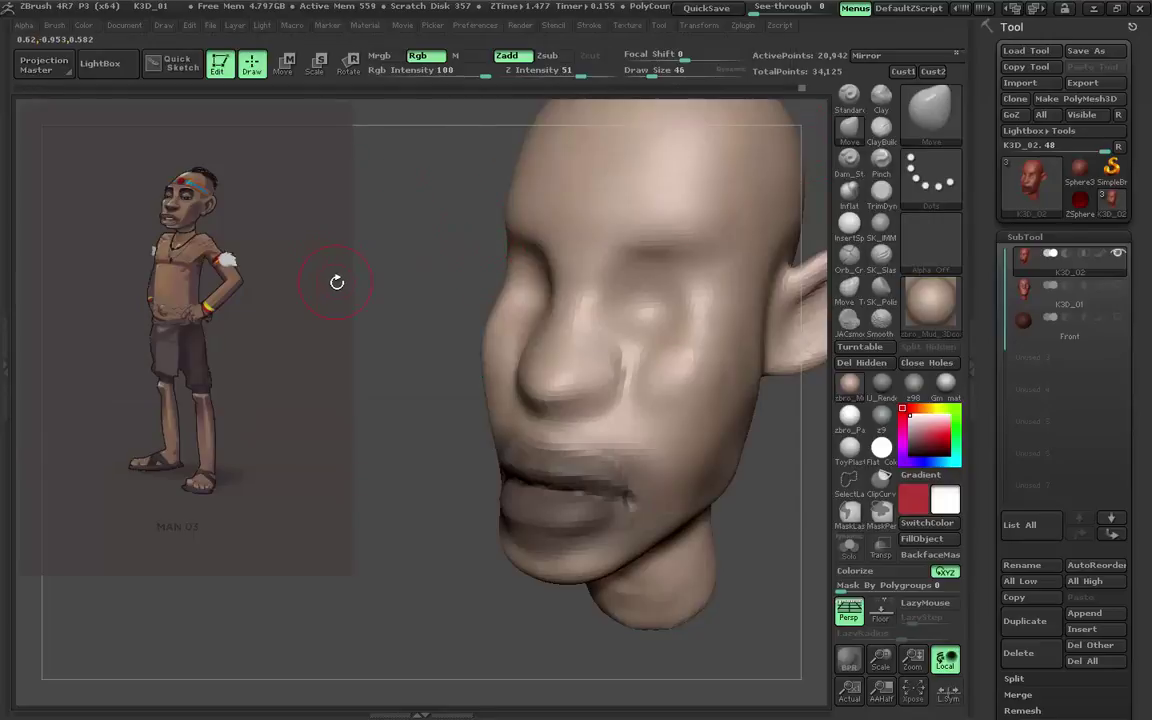
Add the Face image to Spotlight and scale it to 456 x 554.
{"action": "left_click", "coordinate": [659, 26]}
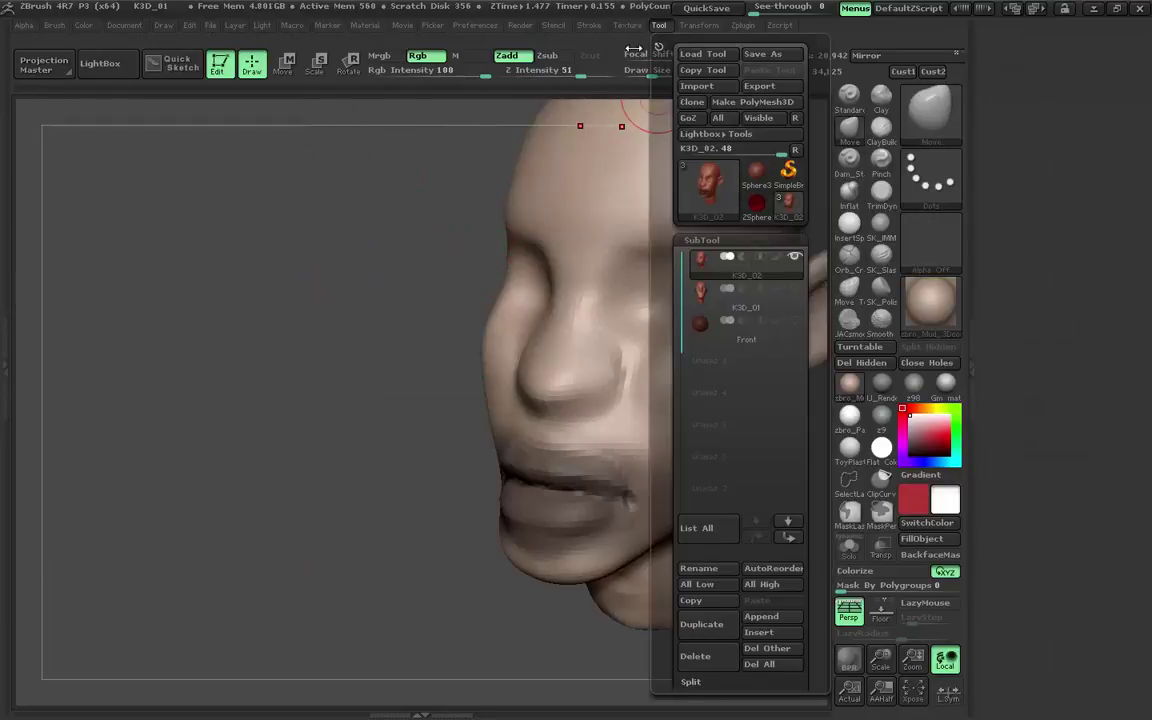
{"action": "left_click", "coordinate": [590, 26]}
{"action": "left_click", "coordinate": [620, 27]}
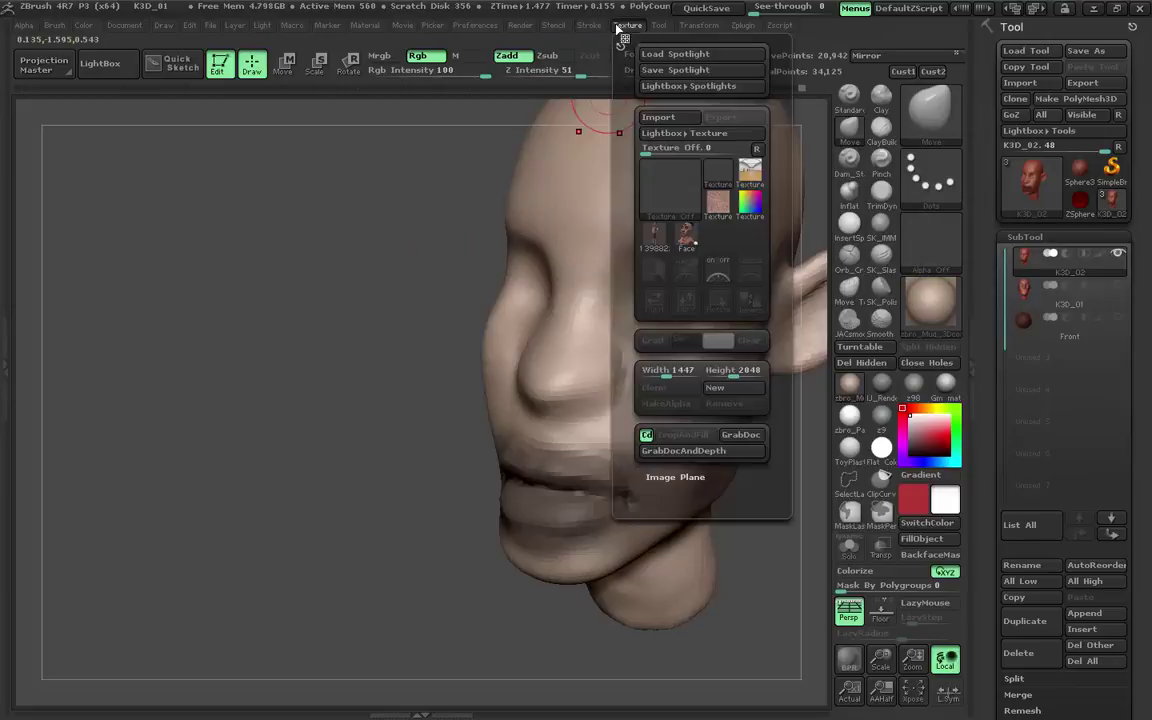
{"action": "left_click", "coordinate": [687, 233]}
{"action": "left_click", "coordinate": [520, 205]}
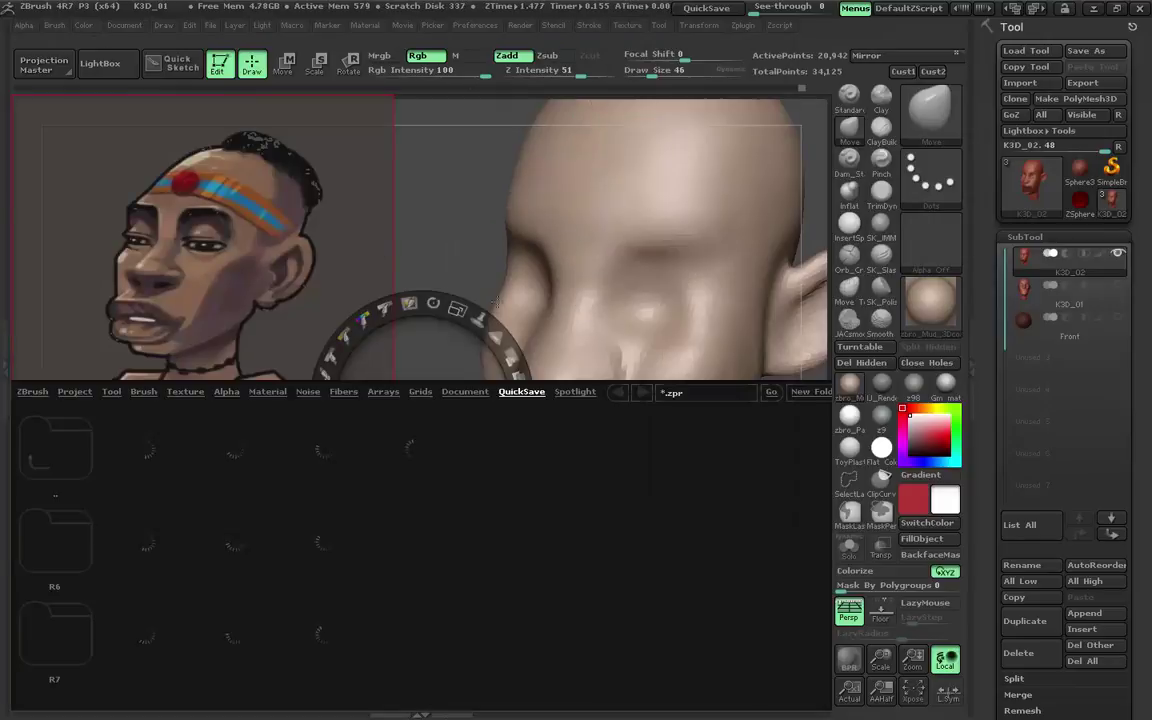
{"action": "key", "text": "comma"}
{"action": "left_click_drag", "start_coordinate": [416, 400], "coordinate": [92, 598]}
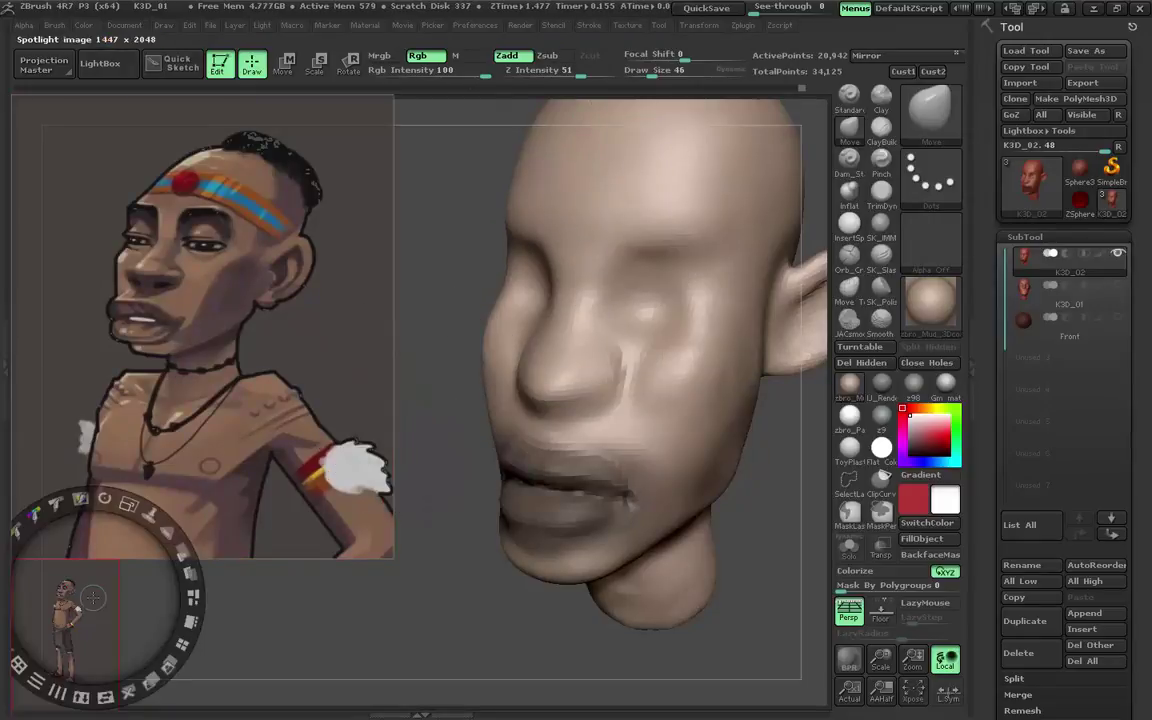
{"action": "left_click", "coordinate": [92, 598]}
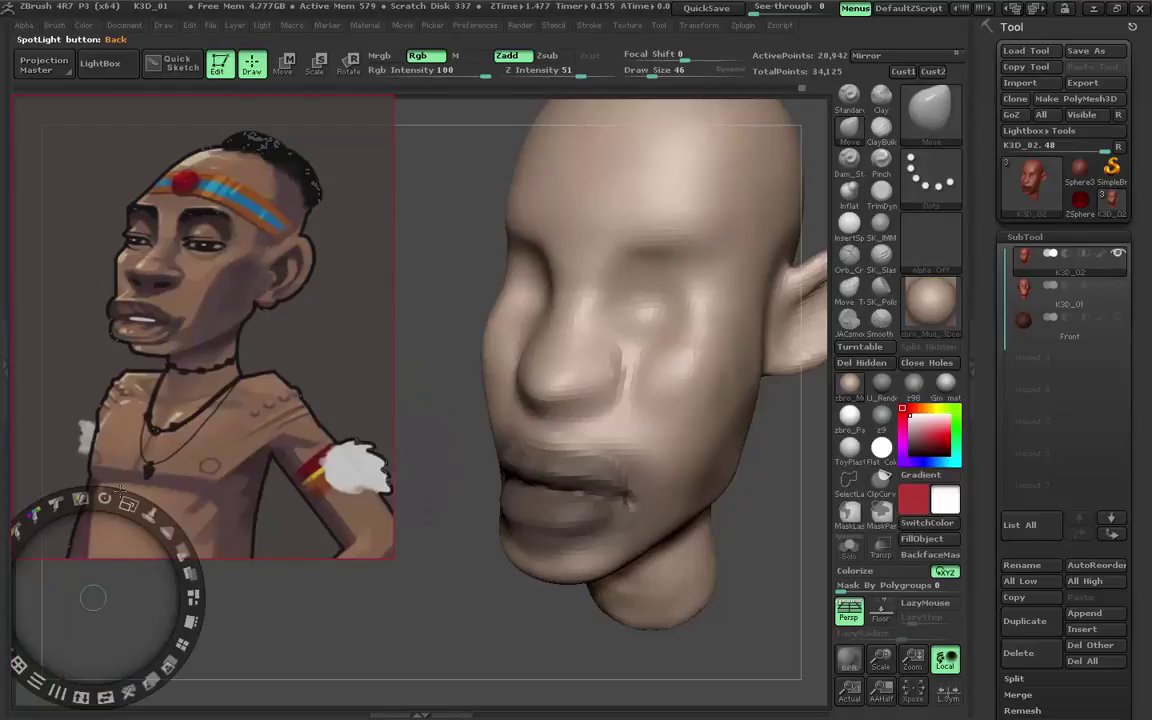
{"action": "left_click", "coordinate": [222, 367]}
{"action": "left_click_drag", "start_coordinate": [256, 276], "coordinate": [340, 218]}
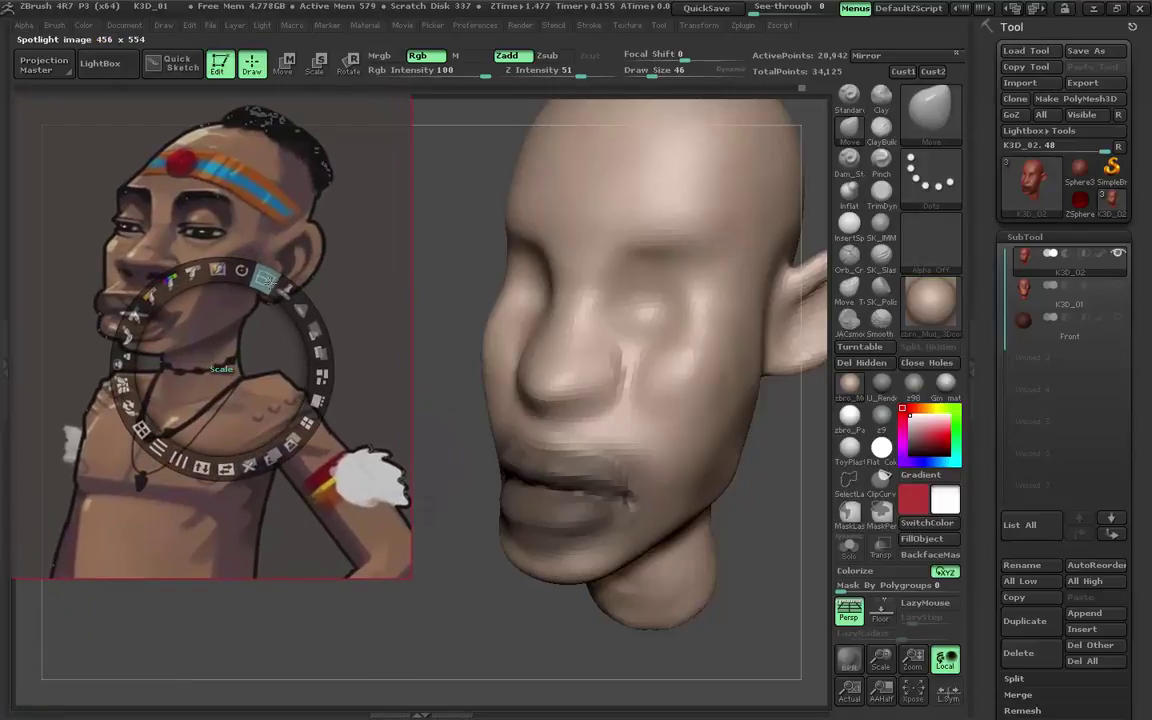
{"action": "left_click", "coordinate": [383, 258]}
Exit Spotlight and refine the eye sockets, fuller lips and chin from frontal and profile views.
{"action": "key", "text": "z"}
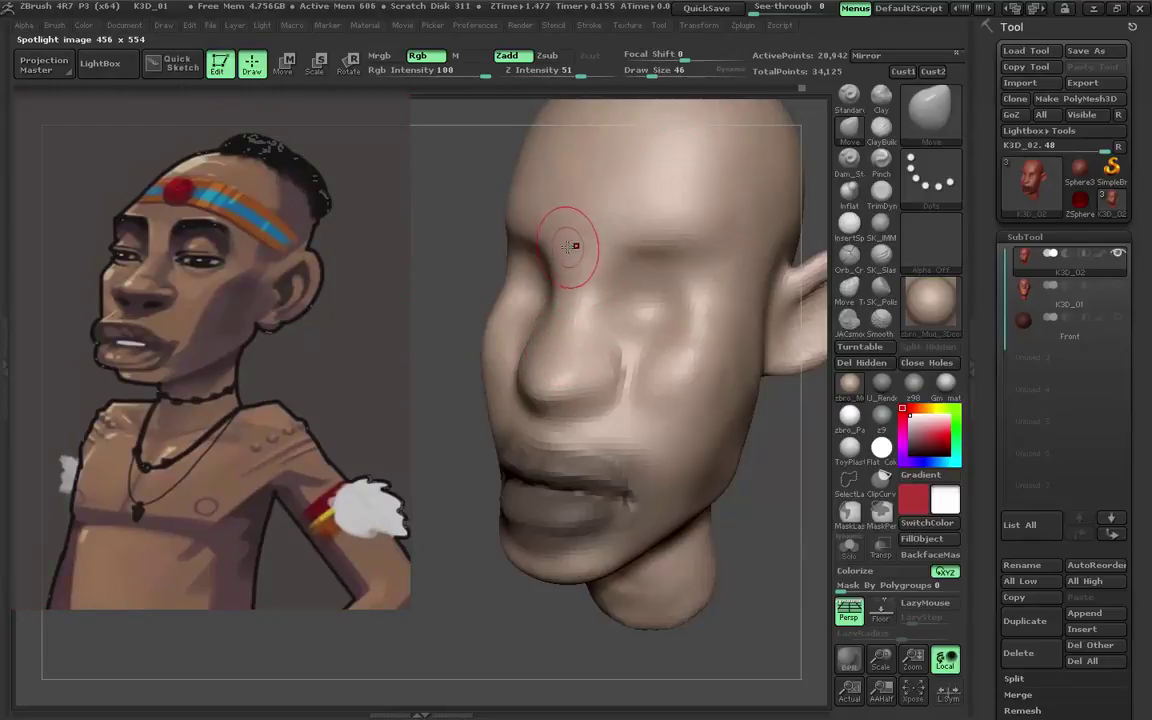
{"action": "left_click_drag", "start_coordinate": [562, 284], "coordinate": [838, 125]}
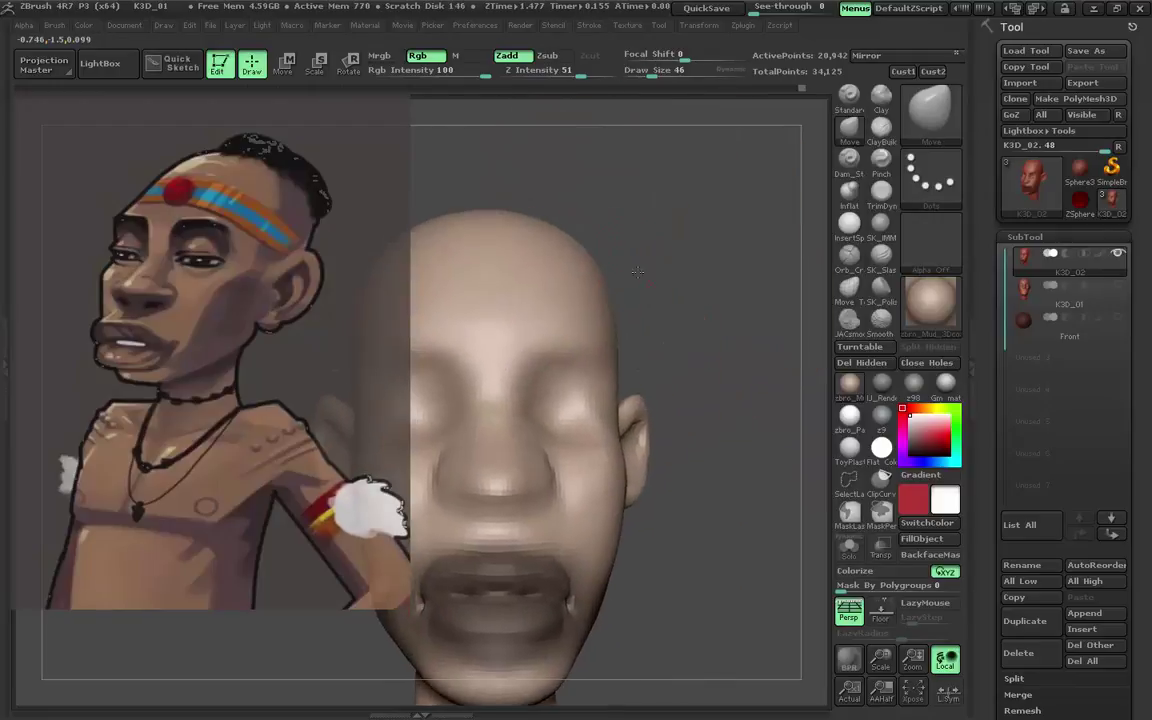
{"action": "mouse_move", "coordinate": [690, 135]}
{"action": "left_mouse_down"}
{"action": "mouse_move", "coordinate": [632, 330]}
{"action": "mouse_move", "coordinate": [618, 330]}
{"action": "mouse_move", "coordinate": [632, 316]}
{"action": "left_mouse_up"}
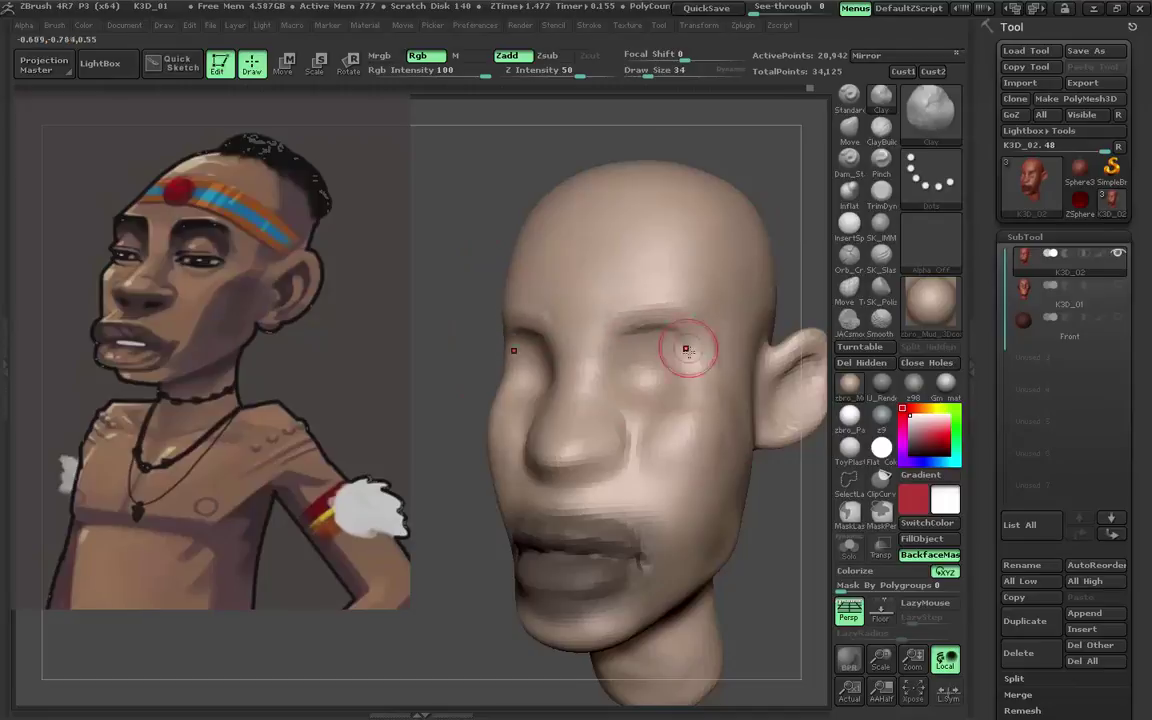
{"action": "mouse_move", "coordinate": [687, 349]}
{"action": "left_mouse_down"}
{"action": "mouse_move", "coordinate": [617, 337]}
{"action": "mouse_move", "coordinate": [637, 321]}
{"action": "left_mouse_up"}
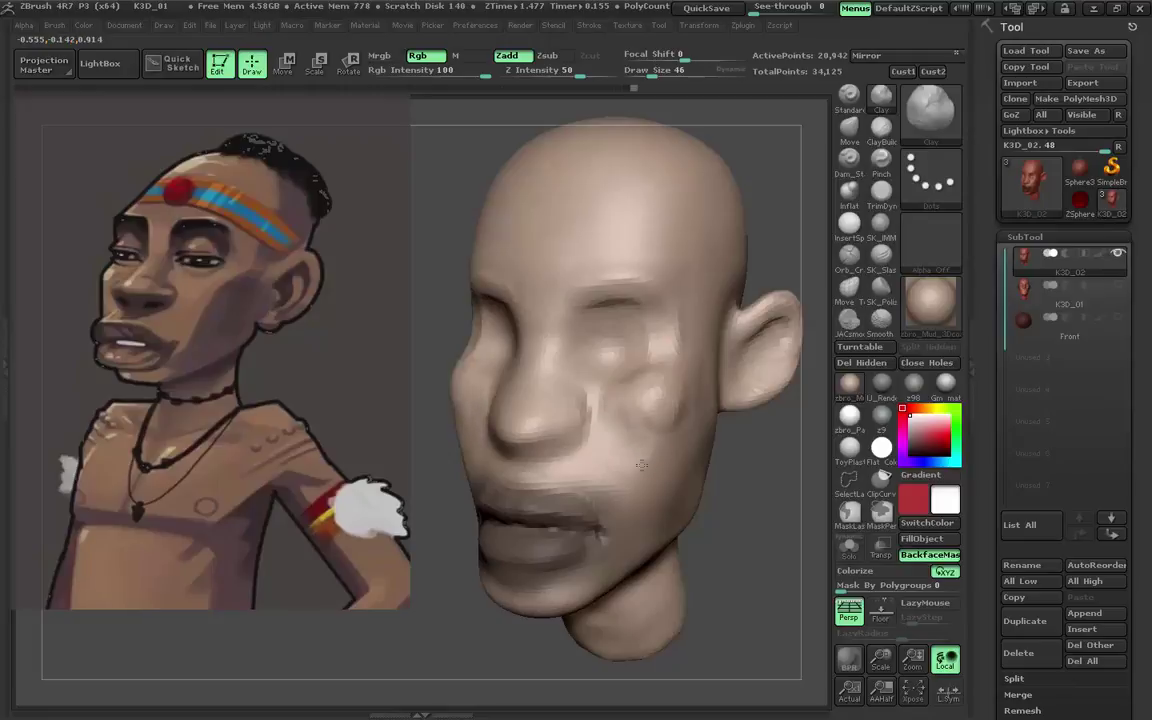
{"action": "mouse_move", "coordinate": [578, 384]}
{"action": "left_mouse_down"}
{"action": "mouse_move", "coordinate": [665, 374]}
{"action": "mouse_move", "coordinate": [630, 442]}
{"action": "mouse_move", "coordinate": [607, 409]}
{"action": "left_mouse_up"}
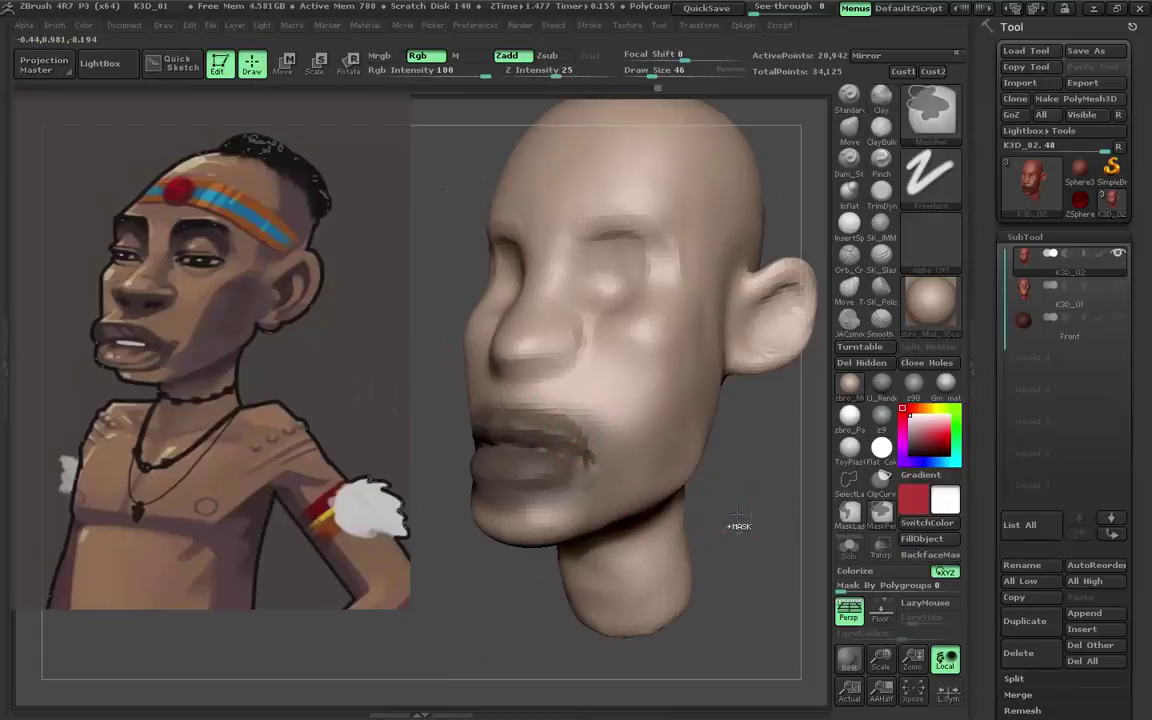
{"action": "mouse_move", "coordinate": [733, 458]}
{"action": "left_mouse_down"}
{"action": "mouse_move", "coordinate": [553, 432]}
{"action": "mouse_move", "coordinate": [676, 450]}
{"action": "mouse_move", "coordinate": [520, 320]}
{"action": "mouse_move", "coordinate": [552, 363]}
{"action": "left_mouse_up"}
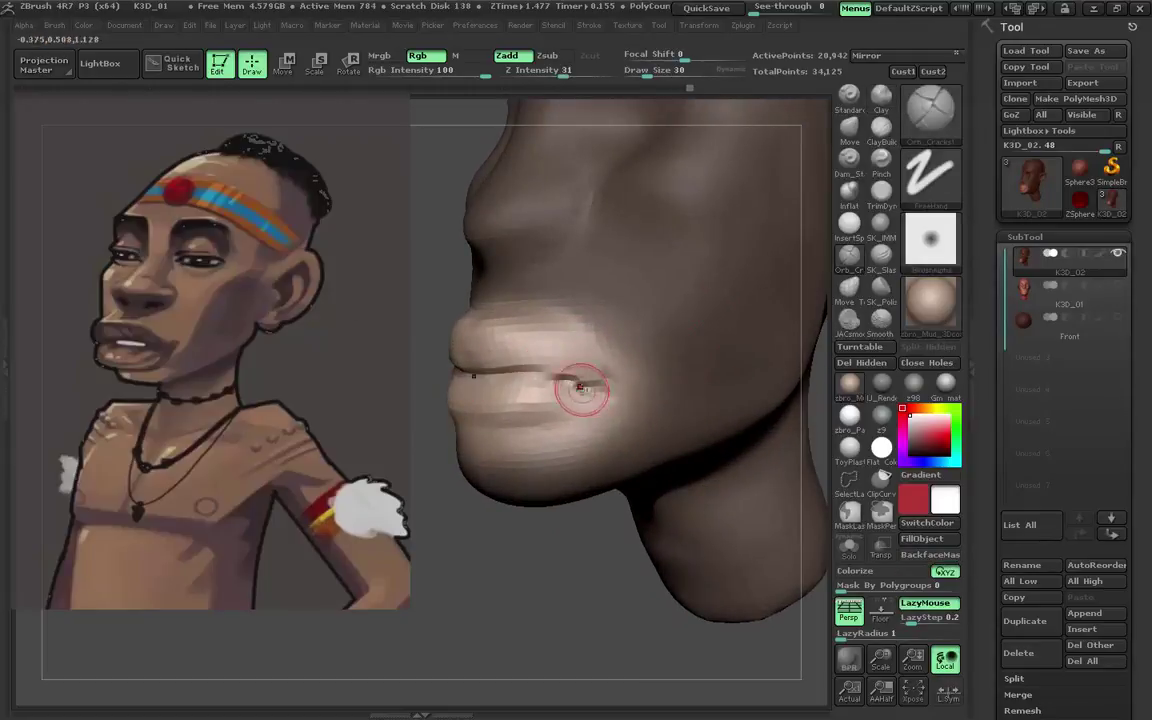
{"action": "mouse_move", "coordinate": [523, 419]}
{"action": "left_mouse_down"}
{"action": "mouse_move", "coordinate": [488, 442]}
{"action": "mouse_move", "coordinate": [521, 482]}
{"action": "mouse_move", "coordinate": [532, 545]}
{"action": "mouse_move", "coordinate": [530, 475]}
{"action": "mouse_move", "coordinate": [728, 463]}
{"action": "mouse_move", "coordinate": [612, 528]}
{"action": "mouse_move", "coordinate": [681, 458]}
{"action": "mouse_move", "coordinate": [458, 427]}
{"action": "mouse_move", "coordinate": [502, 430]}
{"action": "left_mouse_up"}
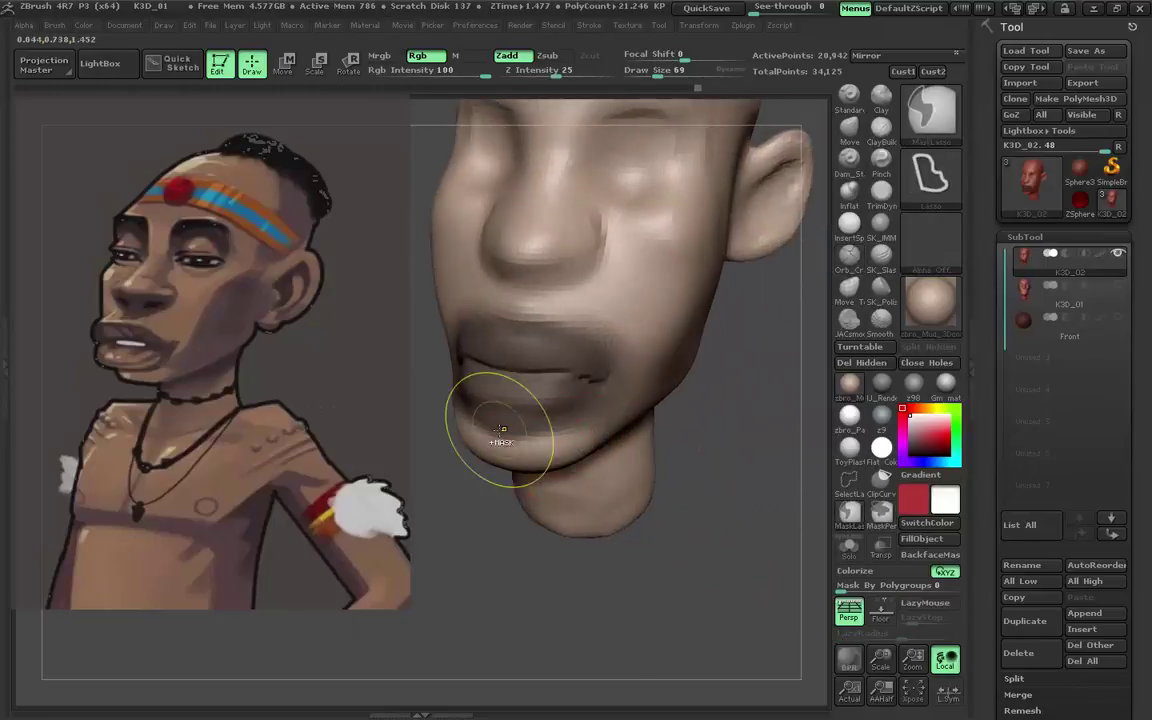
{"action": "left_click_drag", "start_coordinate": [643, 425], "coordinate": [580, 400]}
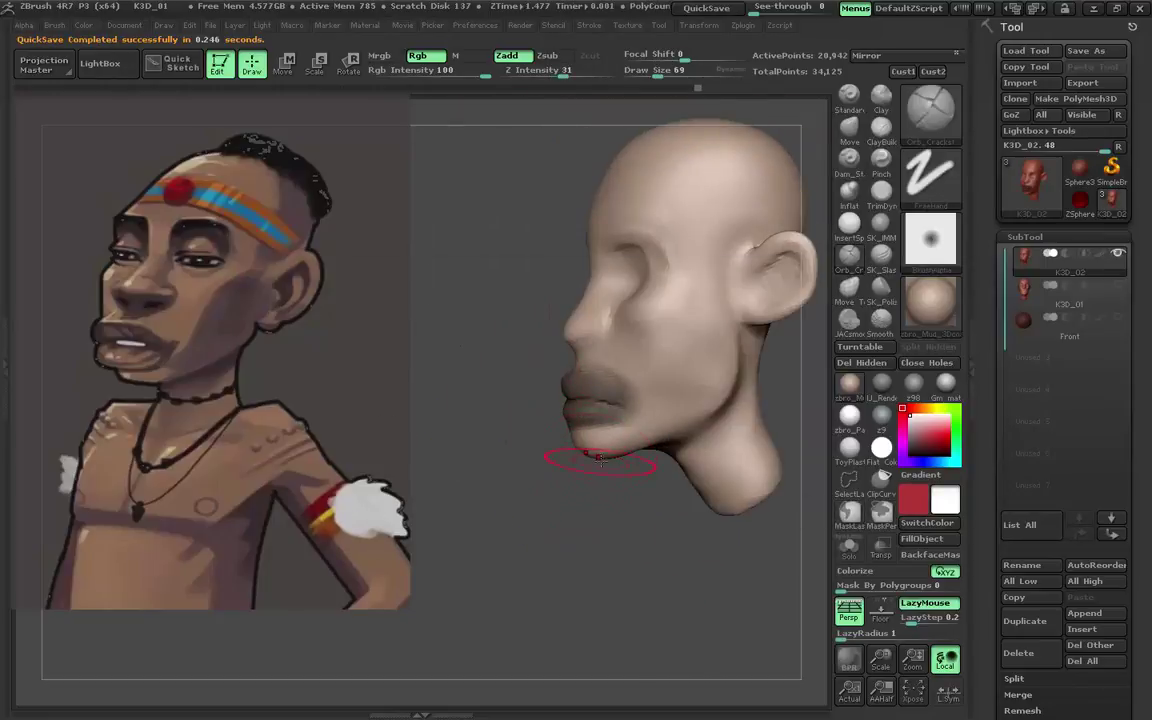
Select the Move brush at a large draw size and frame the lips, chin and neck.
{"action": "mouse_move", "coordinate": [600, 460]}
{"action": "left_mouse_down"}
{"action": "mouse_move", "coordinate": [515, 437]}
{"action": "mouse_move", "coordinate": [784, 193]}
{"action": "left_mouse_up"}
{"action": "key", "text": "b"}
{"action": "key", "text": "m"}
{"action": "key", "text": "v"}
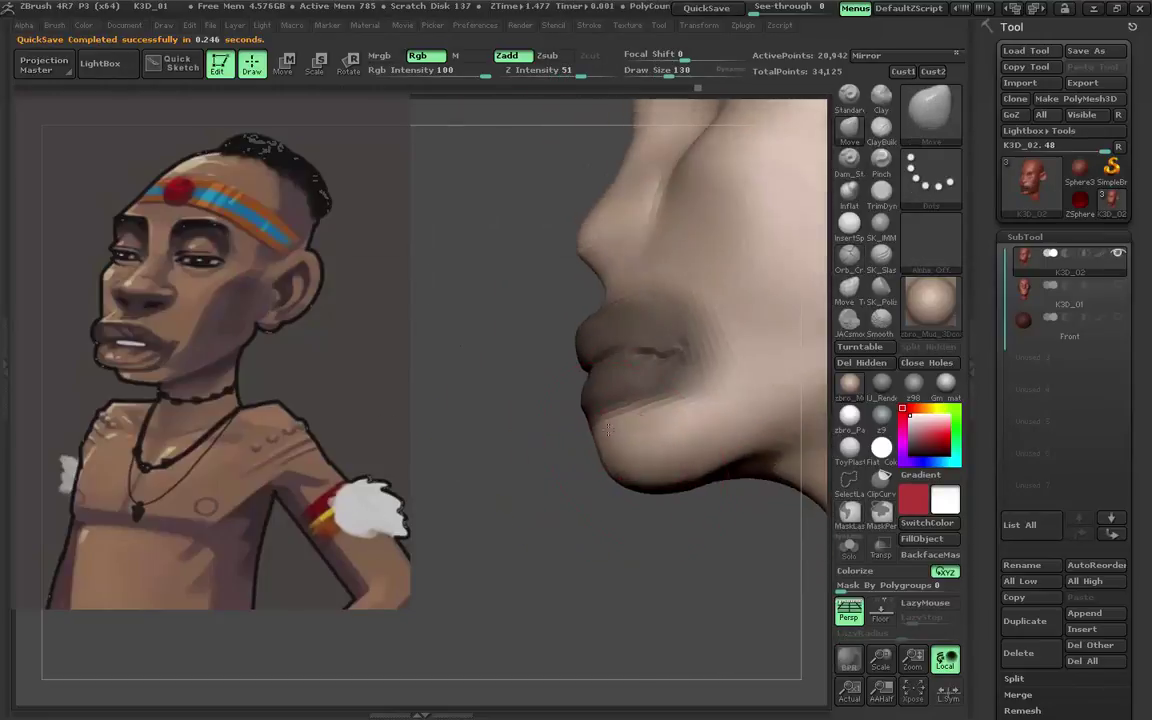
{"action": "mouse_move", "coordinate": [607, 430]}
{"action": "left_mouse_down"}
{"action": "mouse_move", "coordinate": [463, 468]}
{"action": "mouse_move", "coordinate": [513, 392]}
{"action": "mouse_move", "coordinate": [489, 470]}
{"action": "mouse_move", "coordinate": [513, 397]}
{"action": "left_mouse_up"}
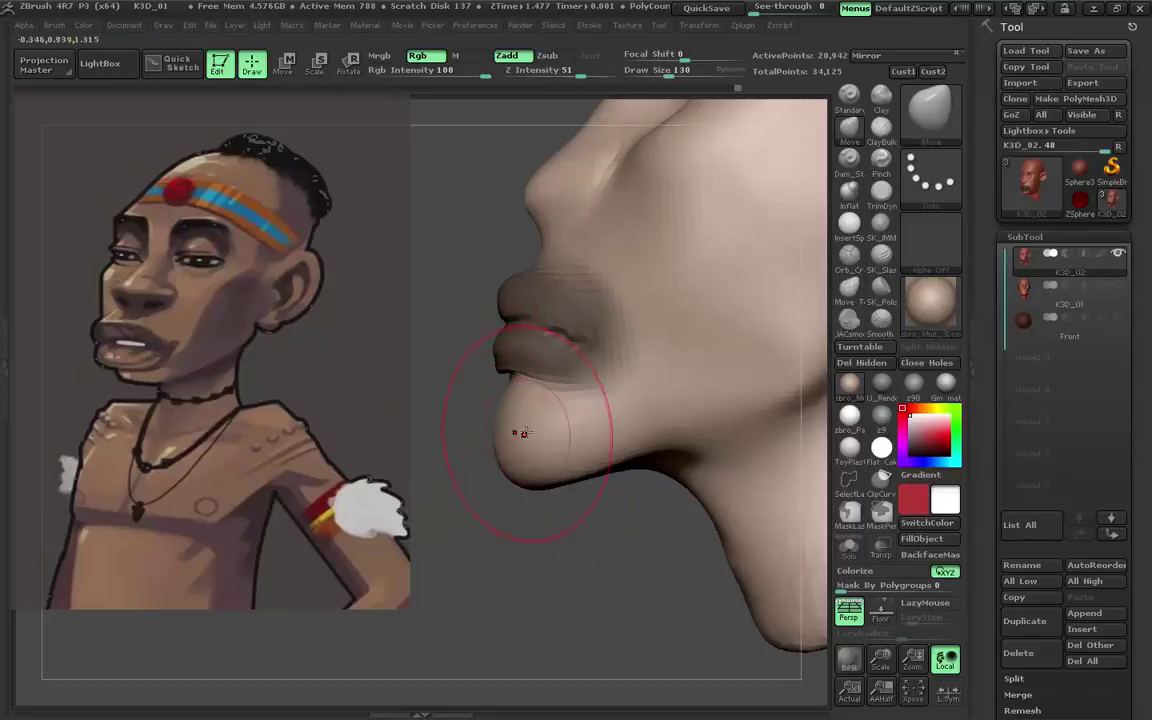
{"action": "mouse_move", "coordinate": [523, 432]}
{"action": "left_mouse_down"}
{"action": "mouse_move", "coordinate": [511, 482]}
{"action": "mouse_move", "coordinate": [668, 465]}
{"action": "mouse_move", "coordinate": [624, 558]}
{"action": "mouse_move", "coordinate": [586, 467]}
{"action": "left_mouse_up"}
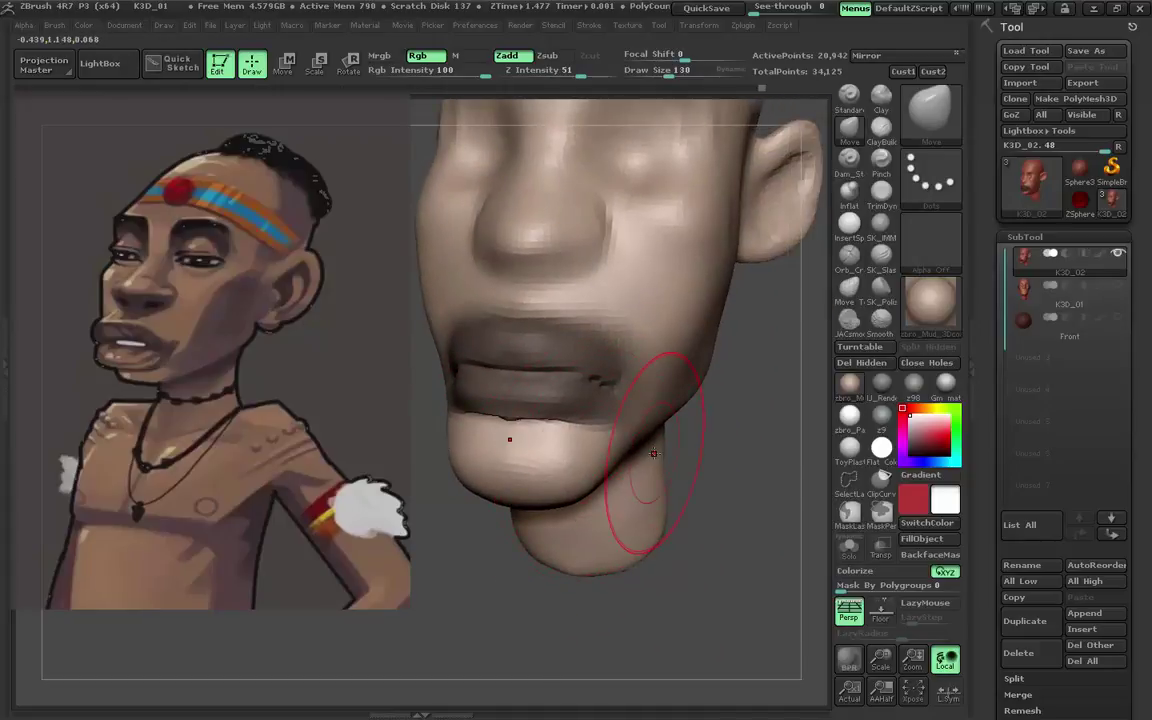
Dismiss the accidentally opened start menu and turn the head to inspect the jawline.
{"action": "key", "text": "super"}
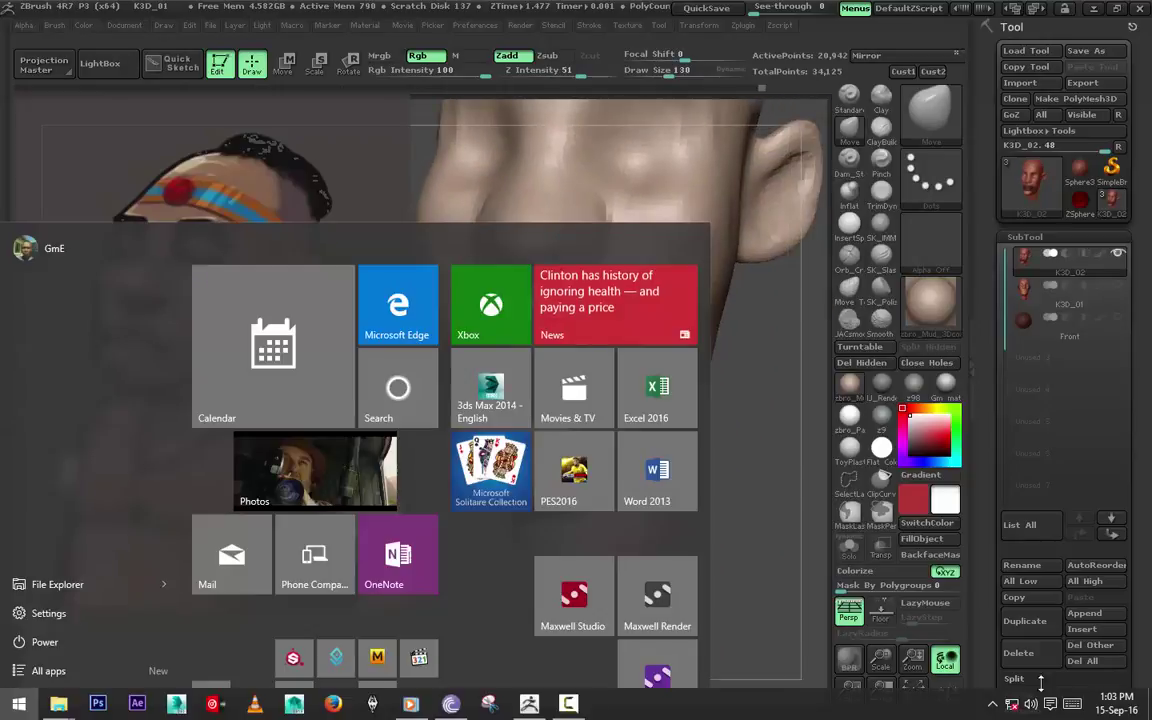
{"action": "key", "text": "XF86AudioRaiseVolume"}
{"action": "key", "text": "XF86AudioRaiseVolume"}
{"action": "key", "text": "XF86AudioRaiseVolume"}
{"action": "key", "text": "XF86AudioRaiseVolume"}
{"action": "key", "text": "Escape"}
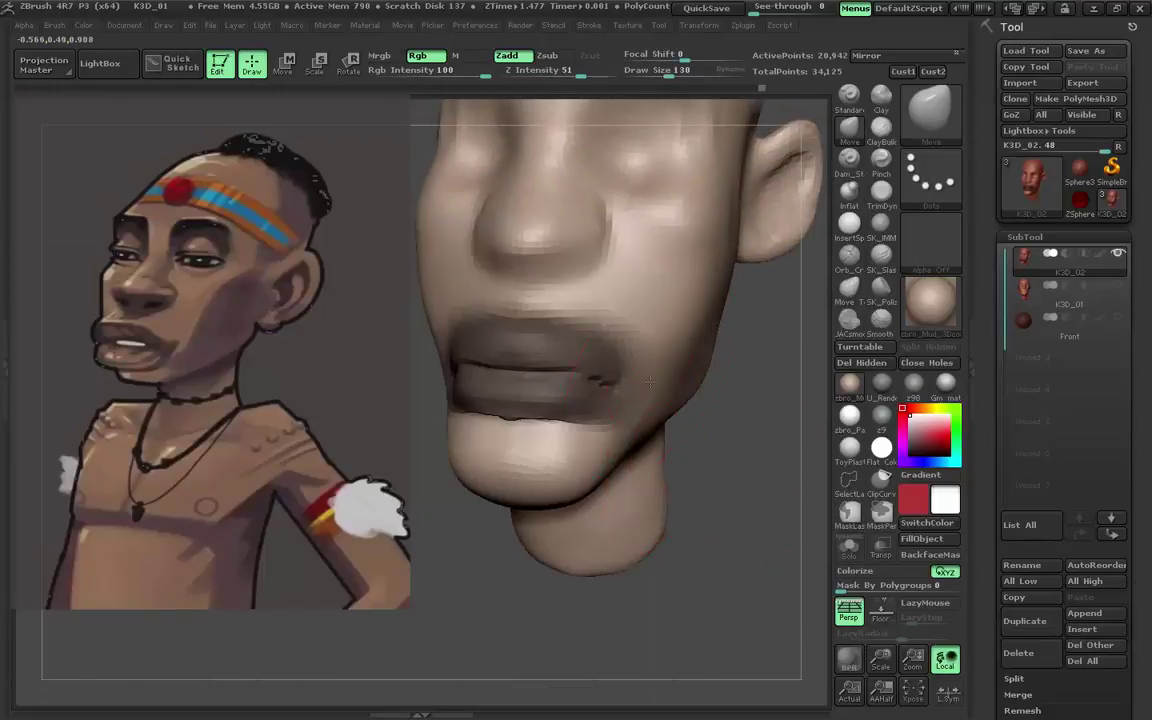
{"action": "mouse_move", "coordinate": [760, 400]}
{"action": "left_mouse_down"}
{"action": "mouse_move", "coordinate": [617, 360]}
{"action": "mouse_move", "coordinate": [566, 424]}
{"action": "mouse_move", "coordinate": [731, 472]}
{"action": "mouse_move", "coordinate": [674, 463]}
{"action": "left_mouse_up"}
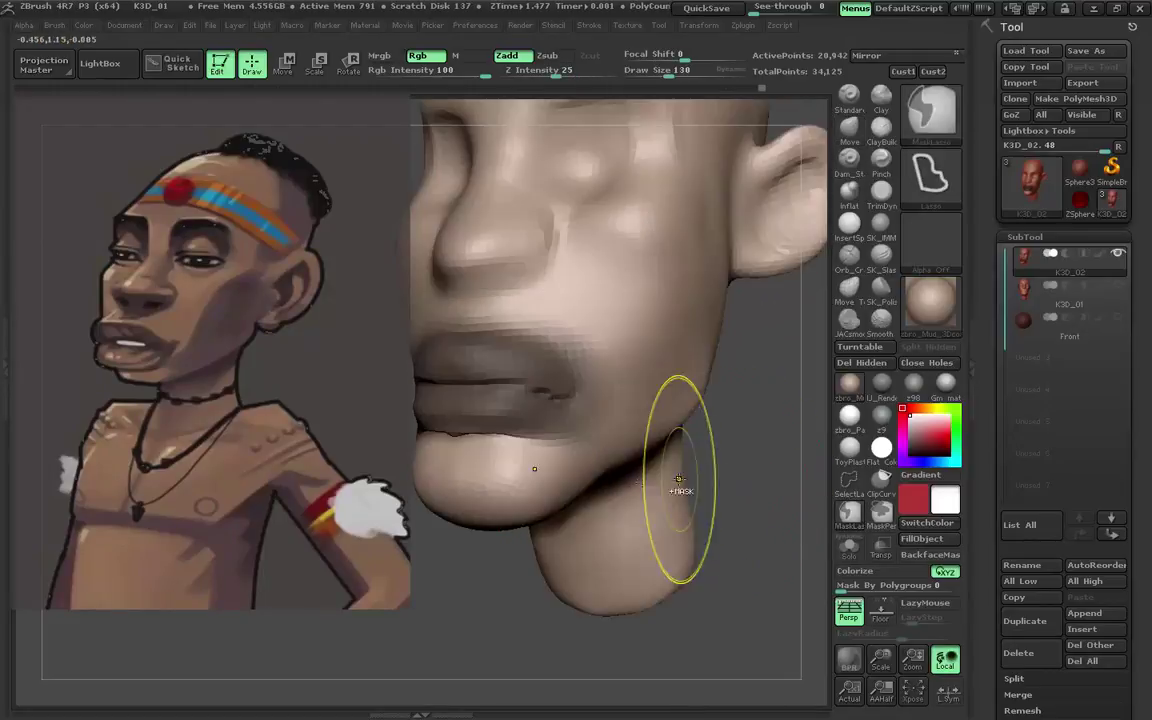
{"action": "mouse_move", "coordinate": [579, 494]}
{"action": "left_mouse_down"}
{"action": "mouse_move", "coordinate": [557, 489]}
{"action": "mouse_move", "coordinate": [552, 505]}
{"action": "mouse_move", "coordinate": [681, 411]}
{"action": "mouse_move", "coordinate": [694, 386]}
{"action": "mouse_move", "coordinate": [632, 410]}
{"action": "mouse_move", "coordinate": [674, 428]}
{"action": "mouse_move", "coordinate": [689, 470]}
{"action": "mouse_move", "coordinate": [648, 355]}
{"action": "left_mouse_up"}
Mask the ear at brush size 19, undo the stray mask, and invert so only the ear is free.
{"action": "key", "text": "f"}
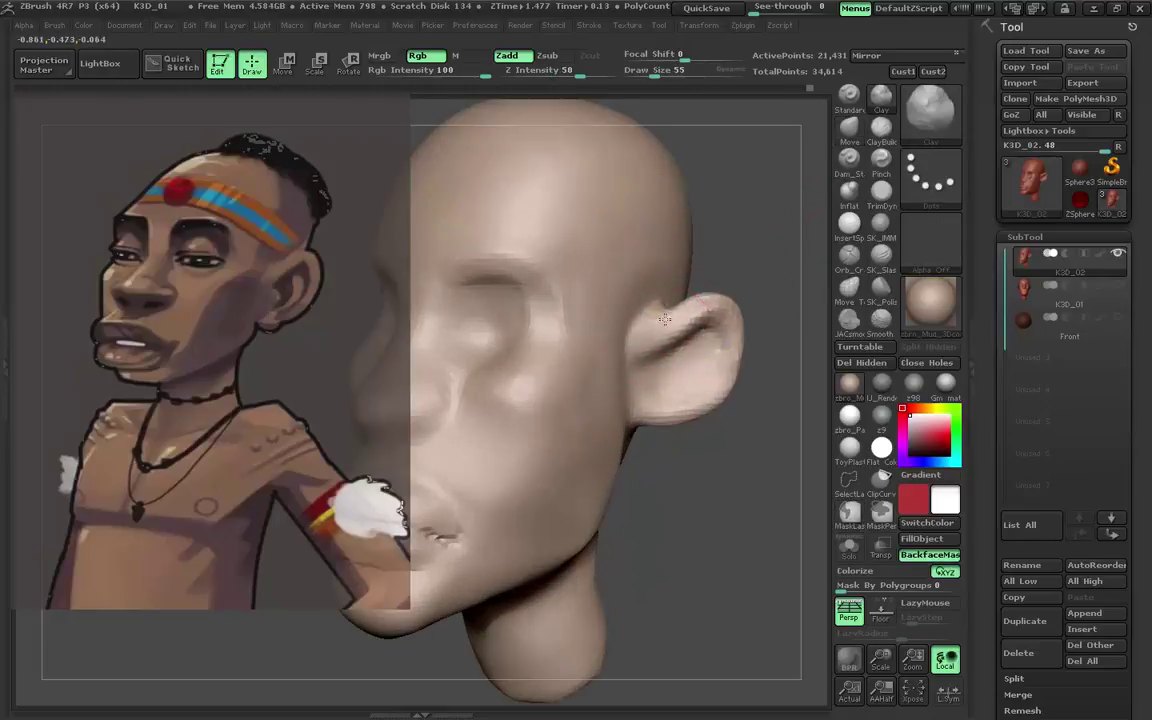
{"action": "key", "text": "s"}
{"action": "left_click_drag", "start_coordinate": [668, 330], "coordinate": [650, 330]}
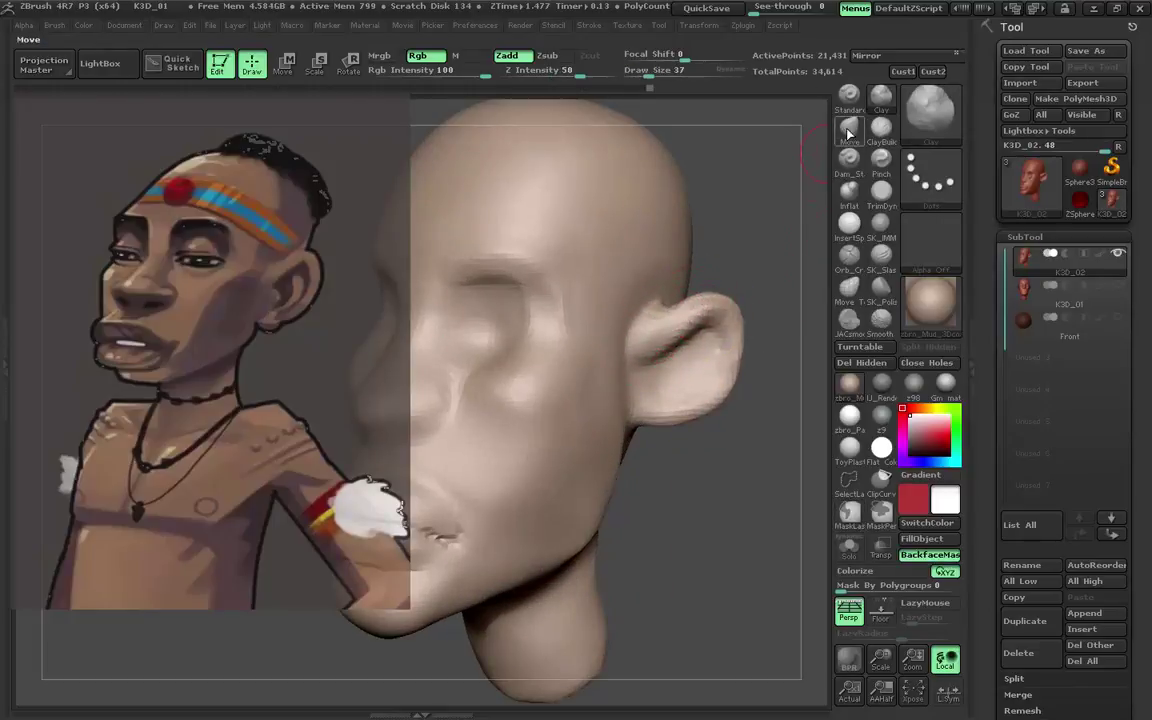
{"action": "left_click_drag", "start_coordinate": [780, 420], "coordinate": [651, 365]}
{"action": "mouse_move", "coordinate": [640, 290]}
{"action": "left_mouse_down", "text": "ctrl"}
{"action": "mouse_move", "coordinate": [697, 428]}
{"action": "mouse_move", "coordinate": [600, 320]}
{"action": "left_mouse_up", "text": "ctrl"}
{"action": "mouse_move", "coordinate": [680, 295]}
{"action": "left_mouse_down", "text": "ctrl"}
{"action": "mouse_move", "coordinate": [648, 289]}
{"action": "mouse_move", "coordinate": [754, 295]}
{"action": "left_mouse_up", "text": "ctrl"}
{"action": "key", "text": "ctrl+z"}
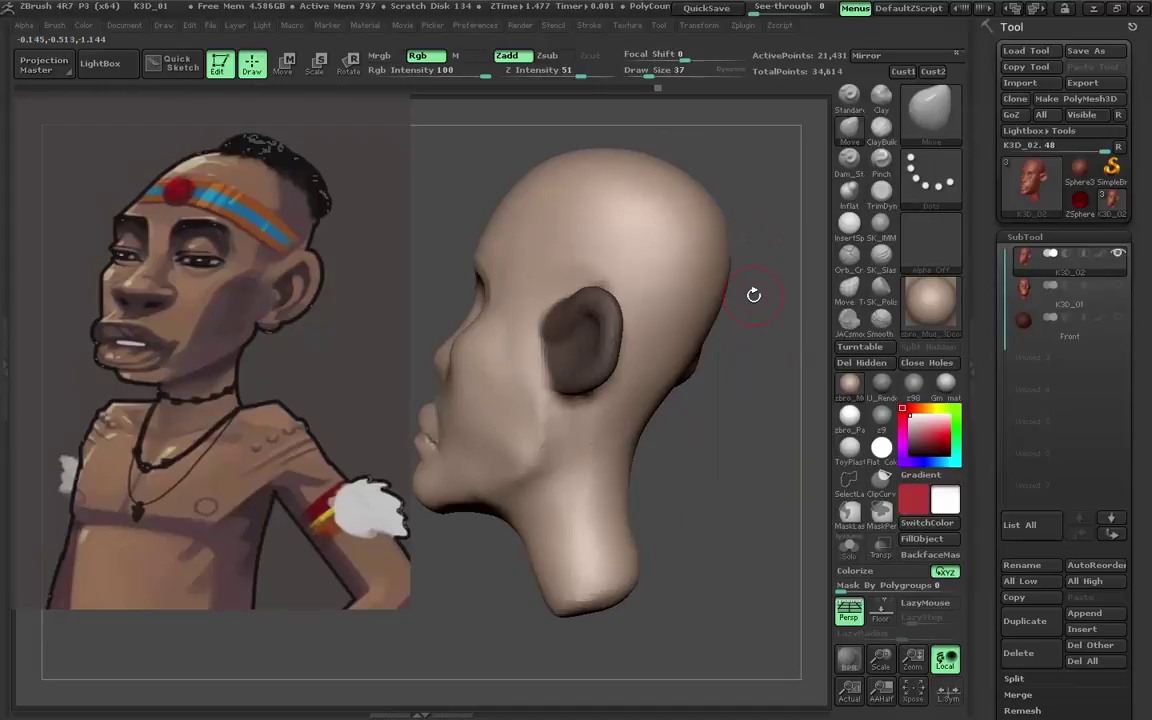
{"action": "left_click_drag", "start_coordinate": [760, 450], "coordinate": [658, 360]}
{"action": "key", "text": "ctrl+i"}
{"action": "mouse_move", "coordinate": [780, 300]}
{"action": "left_mouse_down", "text": "alt"}
{"action": "mouse_move", "coordinate": [801, 410]}
{"action": "mouse_move", "coordinate": [700, 420]}
{"action": "left_mouse_up", "text": "alt"}
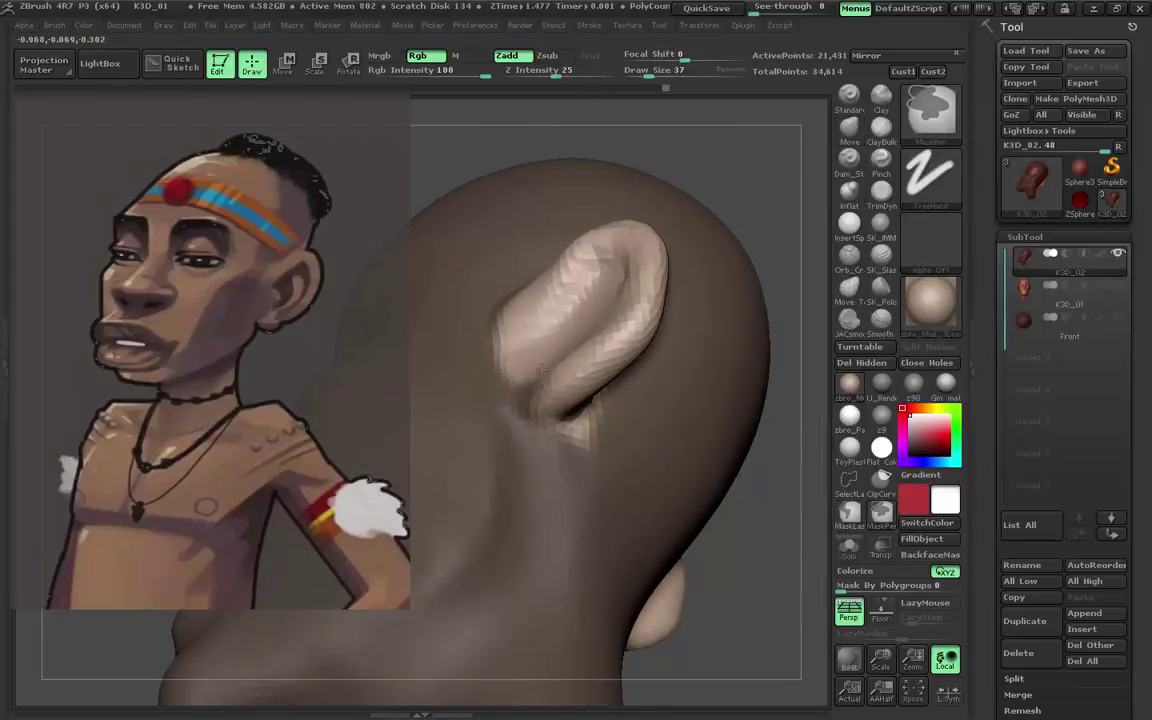
{"action": "mouse_move", "coordinate": [577, 408]}
{"action": "left_mouse_down"}
{"action": "mouse_move", "coordinate": [661, 417]}
{"action": "mouse_move", "coordinate": [654, 430]}
{"action": "left_mouse_up"}
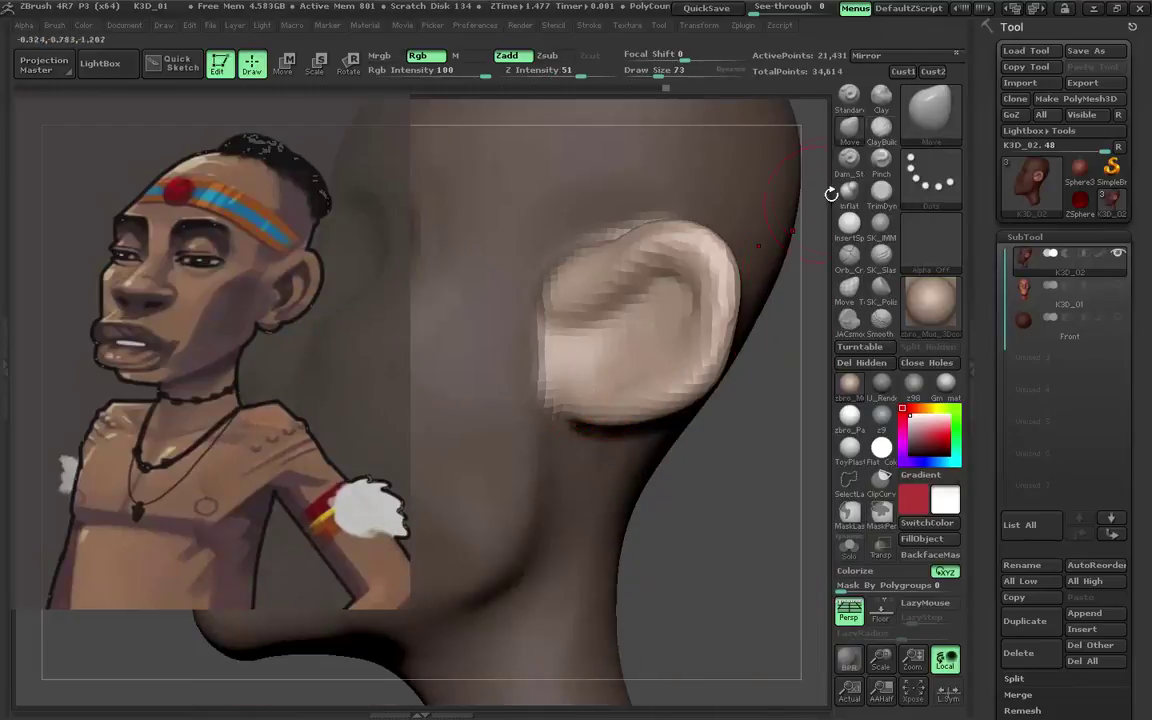
Mask along the ear rim at size 120, then build up clay behind the ear at size 80.
{"action": "key", "text": "s"}
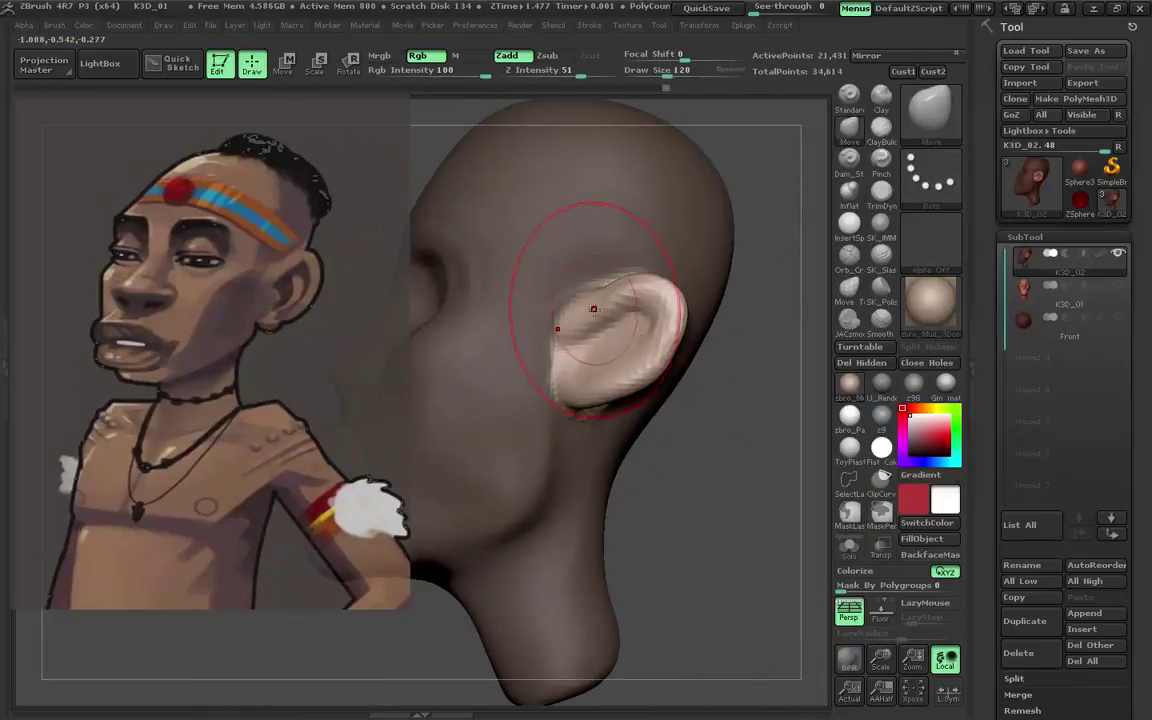
{"action": "left_click_drag", "start_coordinate": [760, 420], "coordinate": [700, 400]}
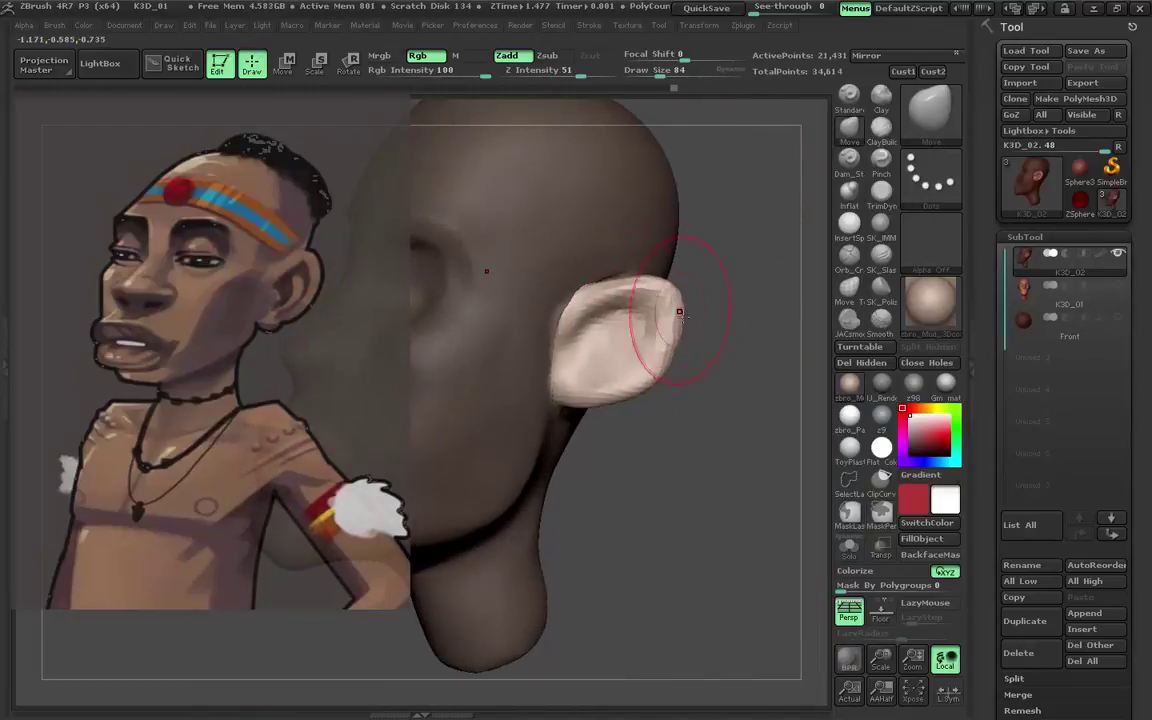
{"action": "left_click_drag", "start_coordinate": [679, 312], "coordinate": [675, 355]}
{"action": "mouse_move", "coordinate": [579, 411]}
{"action": "left_mouse_down"}
{"action": "mouse_move", "coordinate": [586, 405]}
{"action": "mouse_move", "coordinate": [549, 428]}
{"action": "mouse_move", "coordinate": [660, 290]}
{"action": "mouse_move", "coordinate": [675, 252]}
{"action": "left_mouse_up"}
{"action": "key", "text": "s"}
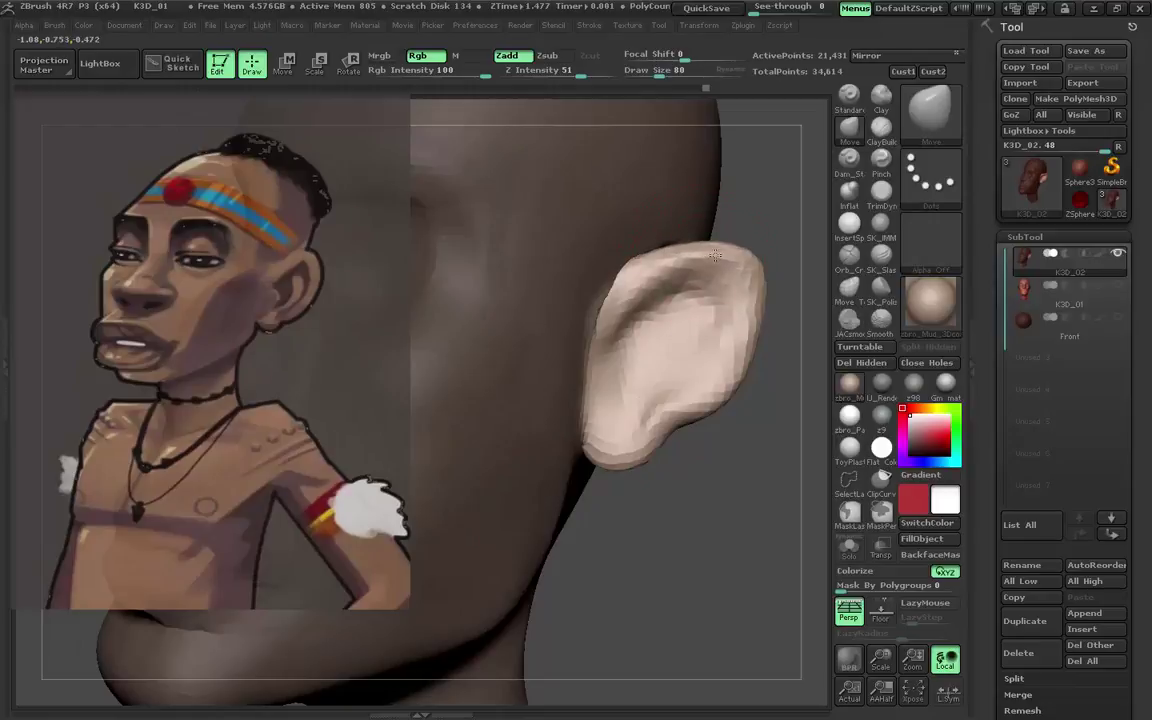
{"action": "key", "text": "f"}
{"action": "left_click_drag", "start_coordinate": [700, 320], "coordinate": [533, 318]}
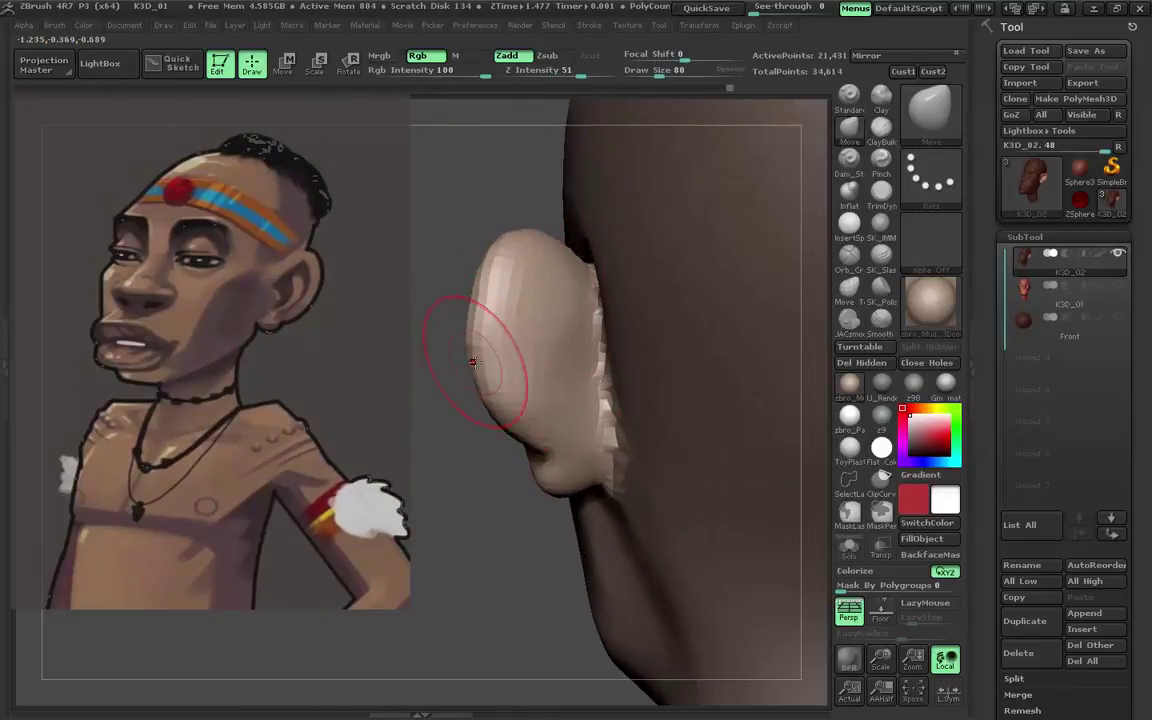
{"action": "left_click_drag", "start_coordinate": [473, 362], "coordinate": [797, 208]}
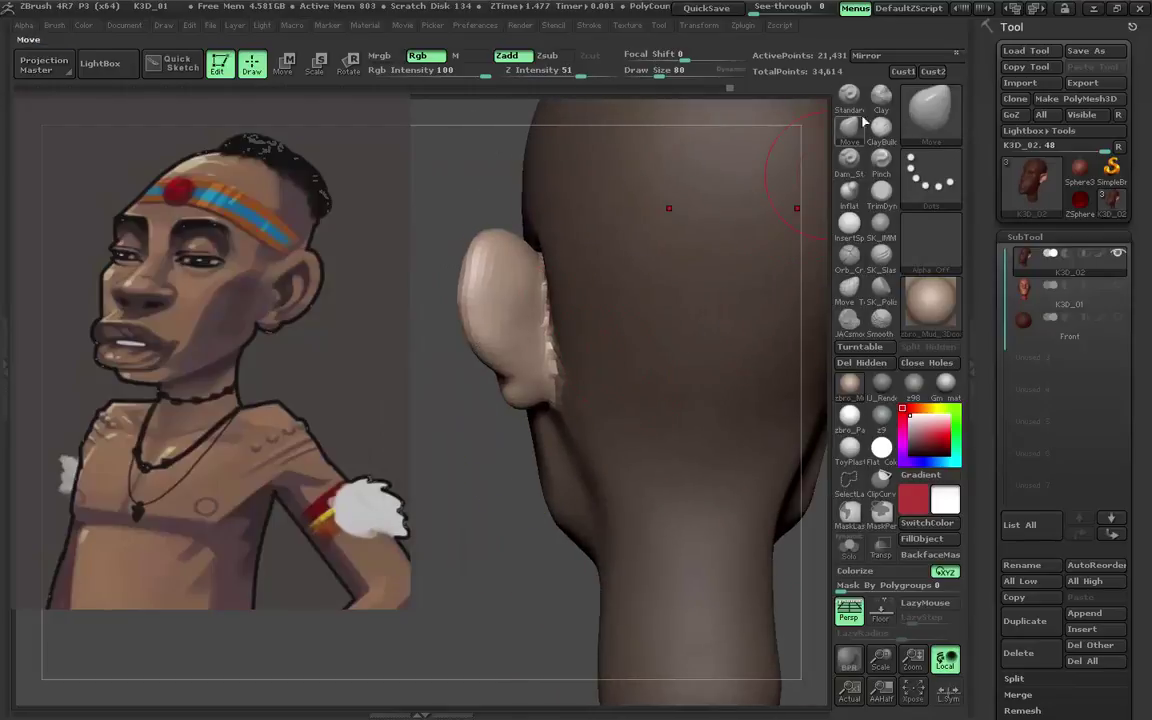
{"action": "left_click", "coordinate": [880, 95]}
{"action": "mouse_move", "coordinate": [540, 290]}
{"action": "left_mouse_down"}
{"action": "mouse_move", "coordinate": [553, 296]}
{"action": "mouse_move", "coordinate": [553, 334]}
{"action": "left_mouse_up"}
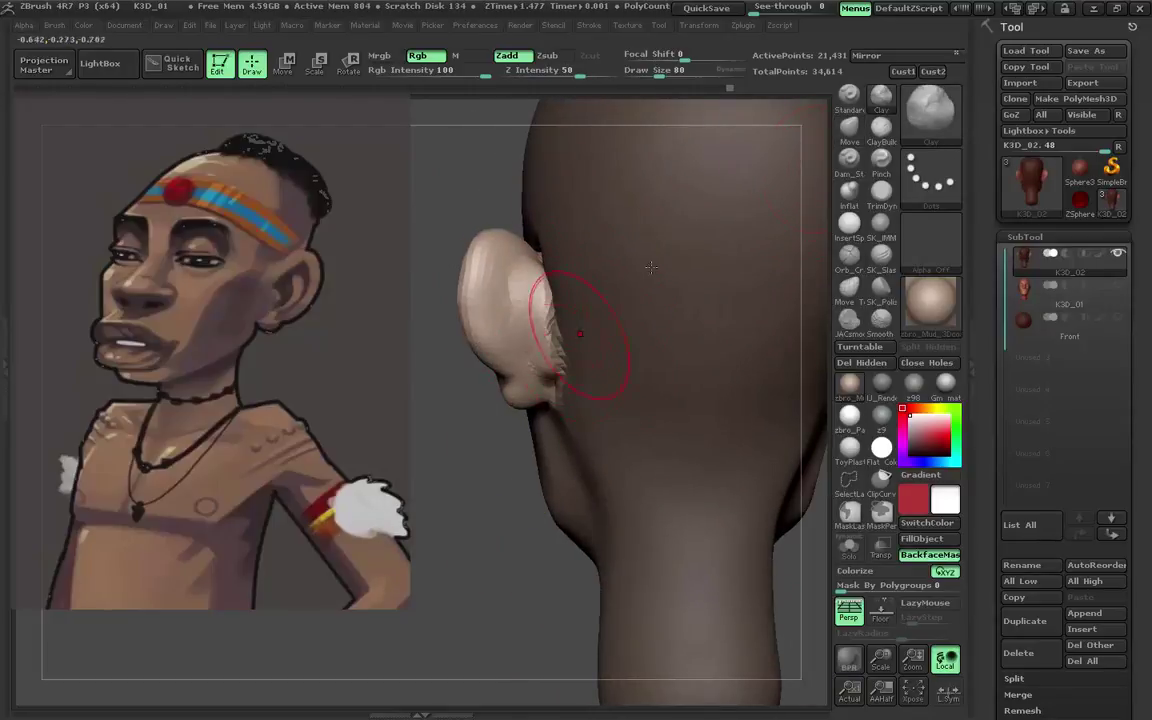
Save the head tool over K3D_02 in the File_Zbrush folder.
{"action": "key", "text": "ctrl+s"}
{"action": "left_click", "coordinate": [376, 73]}
{"action": "double_click", "coordinate": [200, 167]}
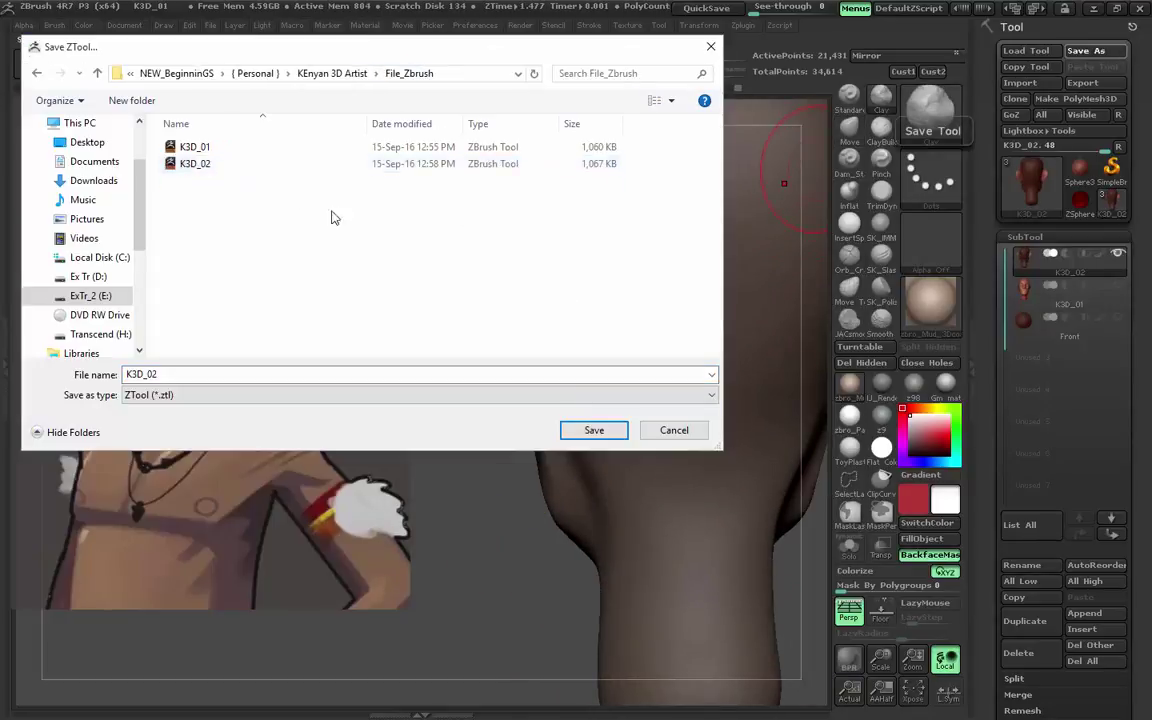
{"action": "double_click", "coordinate": [193, 167]}
{"action": "left_click", "coordinate": [681, 373]}
Save the head tool again, overwriting K3D_01.
{"action": "key", "text": "ctrl+s"}
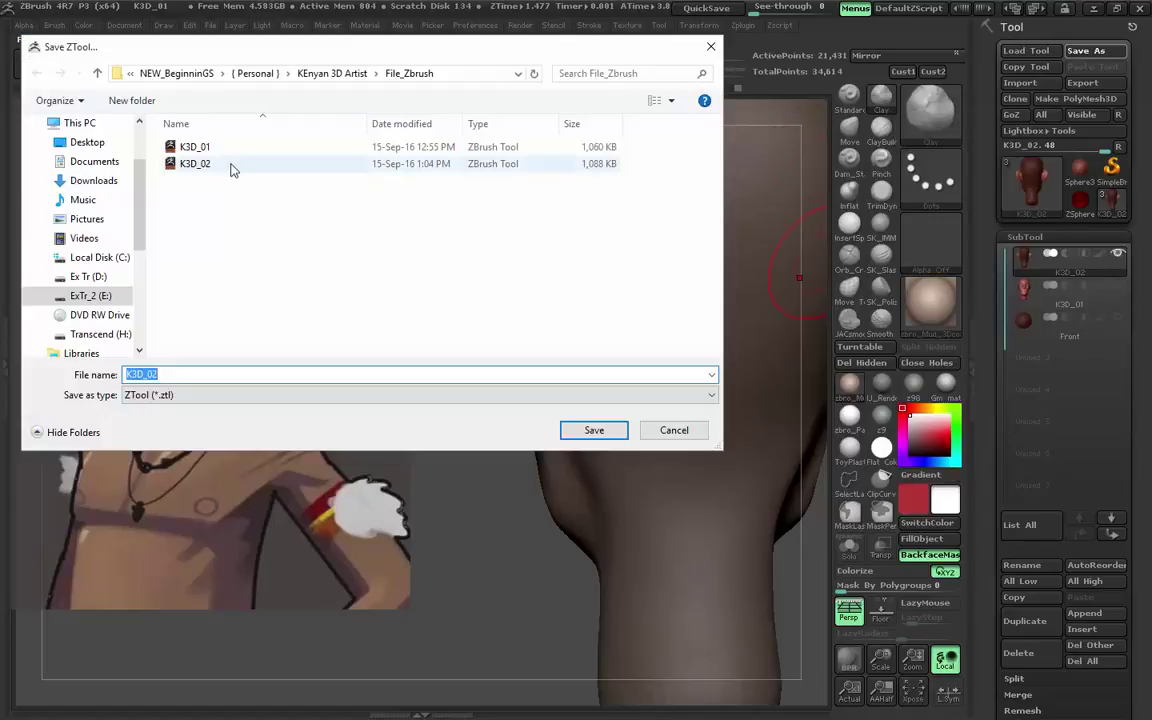
{"action": "double_click", "coordinate": [232, 150]}
{"action": "left_click", "coordinate": [679, 373]}
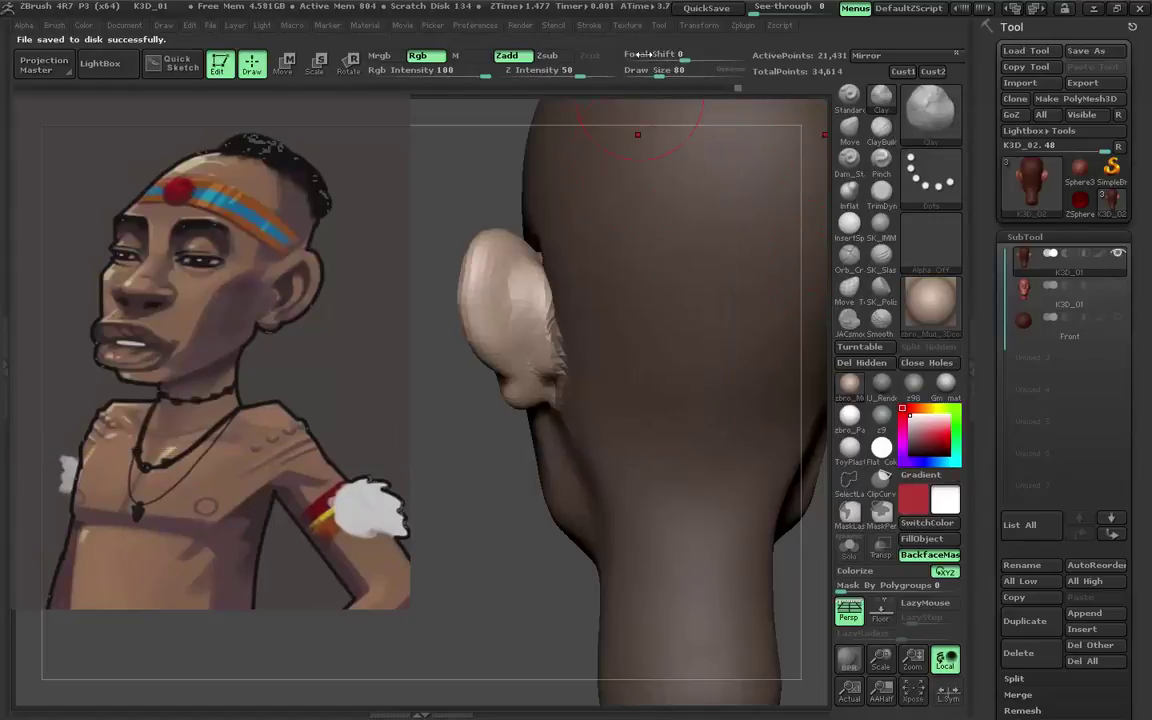
{"action": "mouse_move", "coordinate": [673, 337]}
{"action": "right_mouse_down"}
{"action": "mouse_move", "coordinate": [648, 397]}
{"action": "mouse_move", "coordinate": [560, 120]}
{"action": "right_mouse_up"}
Save the Spotlight setup from the Texture palette as K3D_Spotlight.
{"action": "left_click", "coordinate": [589, 25]}
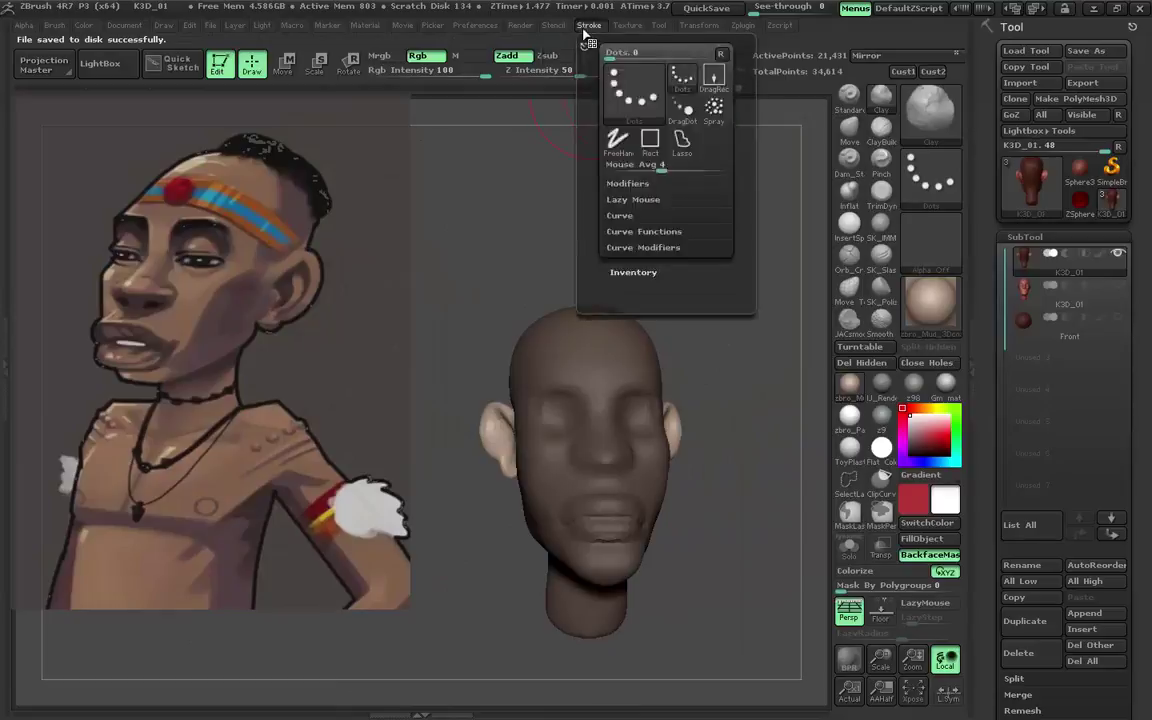
{"action": "left_click", "coordinate": [628, 25]}
{"action": "left_click", "coordinate": [689, 70]}
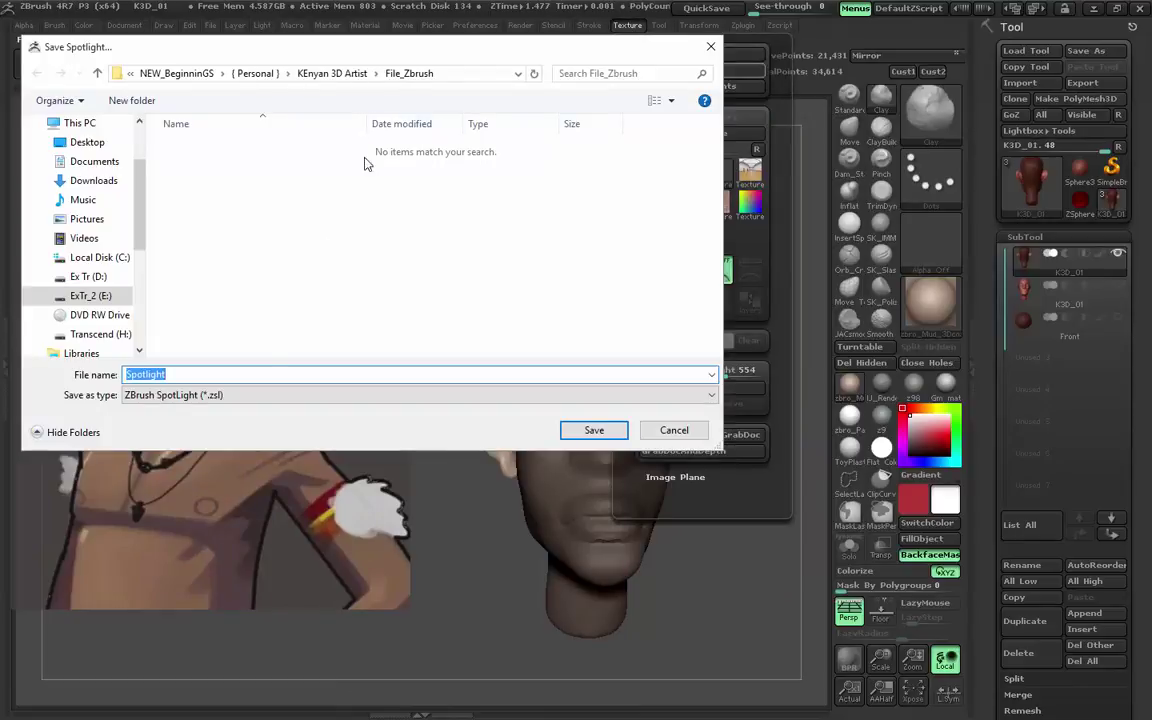
{"action": "type", "text": "K"}
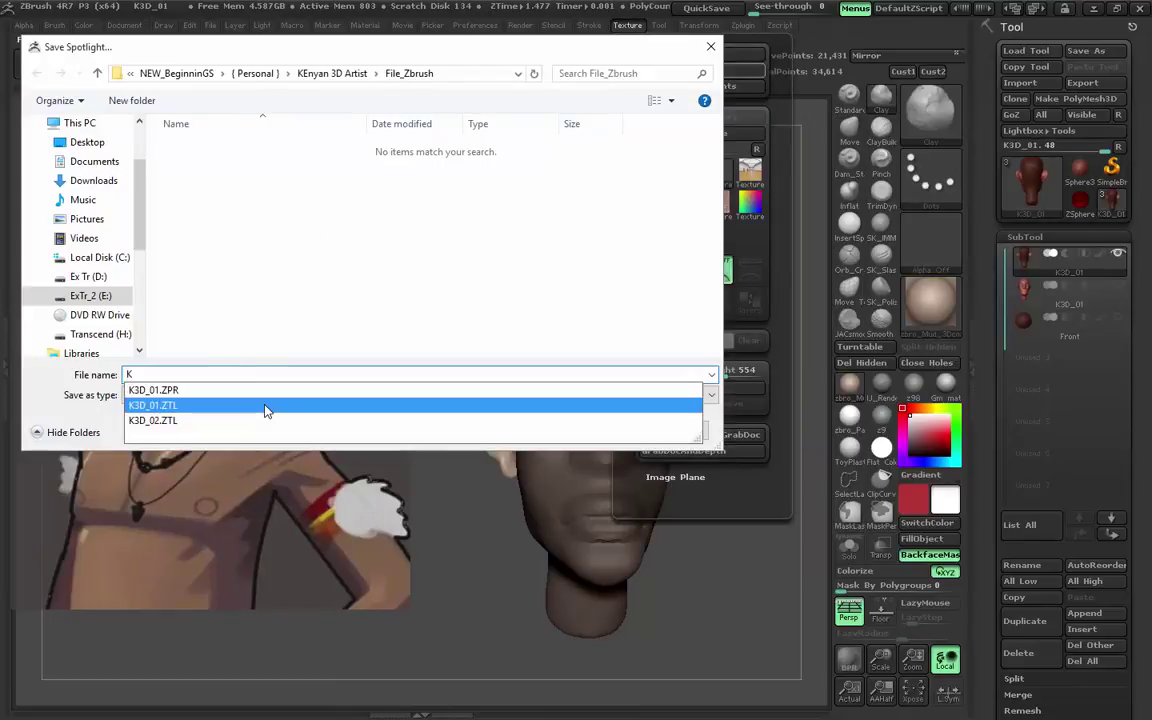
{"action": "type", "text": "3D_"}
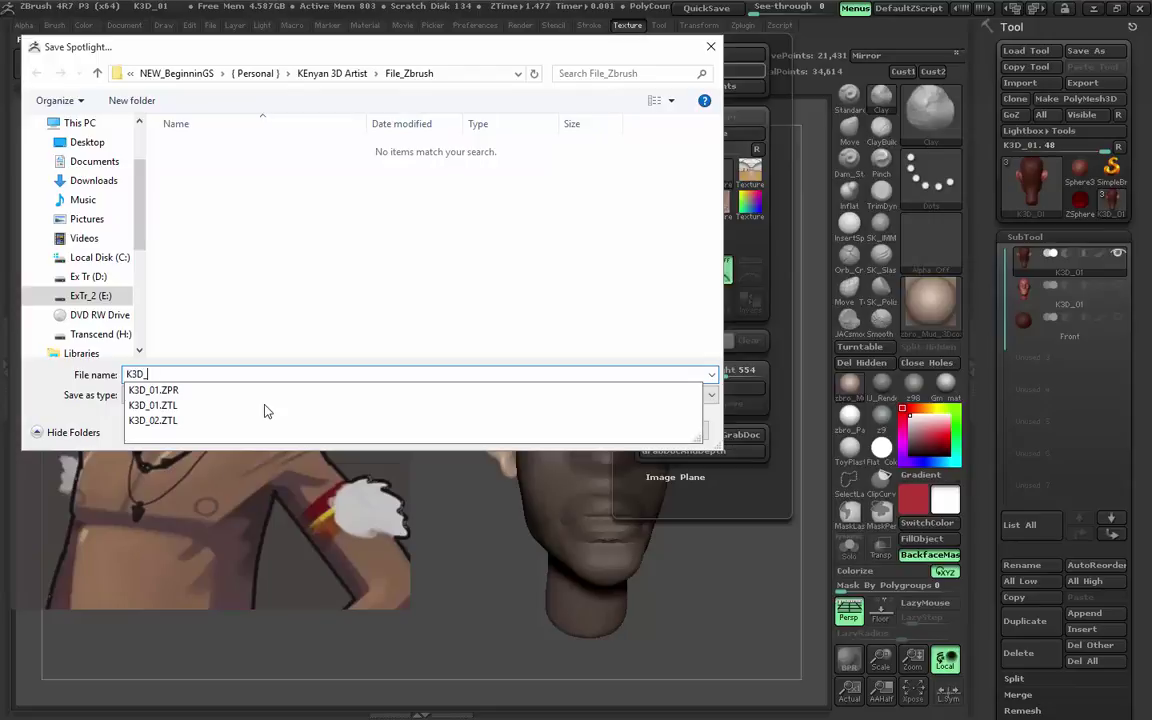
{"action": "type", "text": "Spo"}
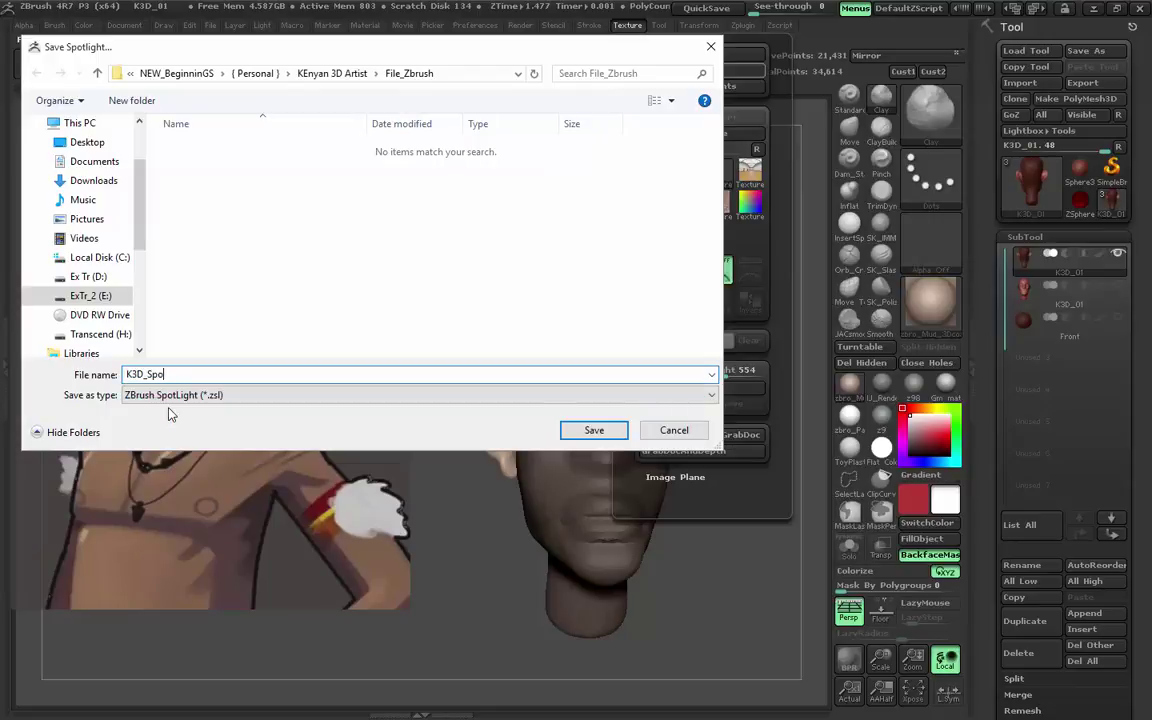
{"action": "type", "text": "ight"}
{"action": "key", "text": "Return"}
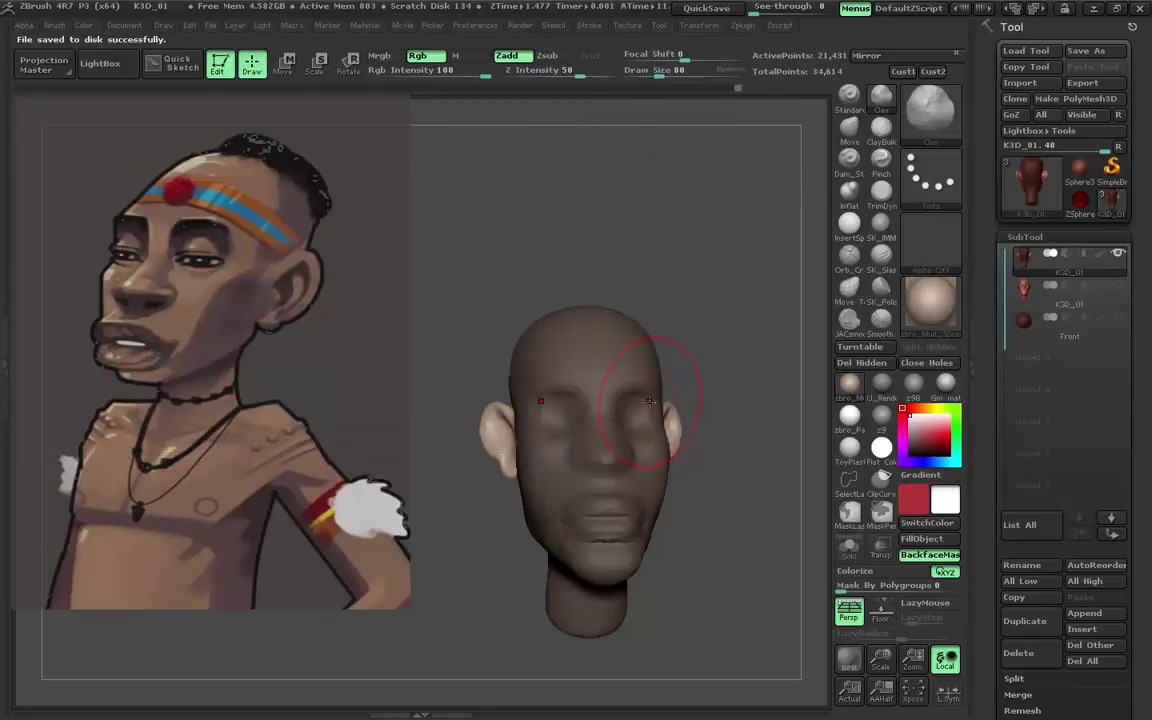
Switch to the Clay Buildup brush and push the nose and lips into shape.
{"action": "mouse_move", "coordinate": [650, 401]}
{"action": "left_mouse_down"}
{"action": "mouse_move", "coordinate": [574, 354]}
{"action": "mouse_move", "coordinate": [700, 250]}
{"action": "left_mouse_up"}
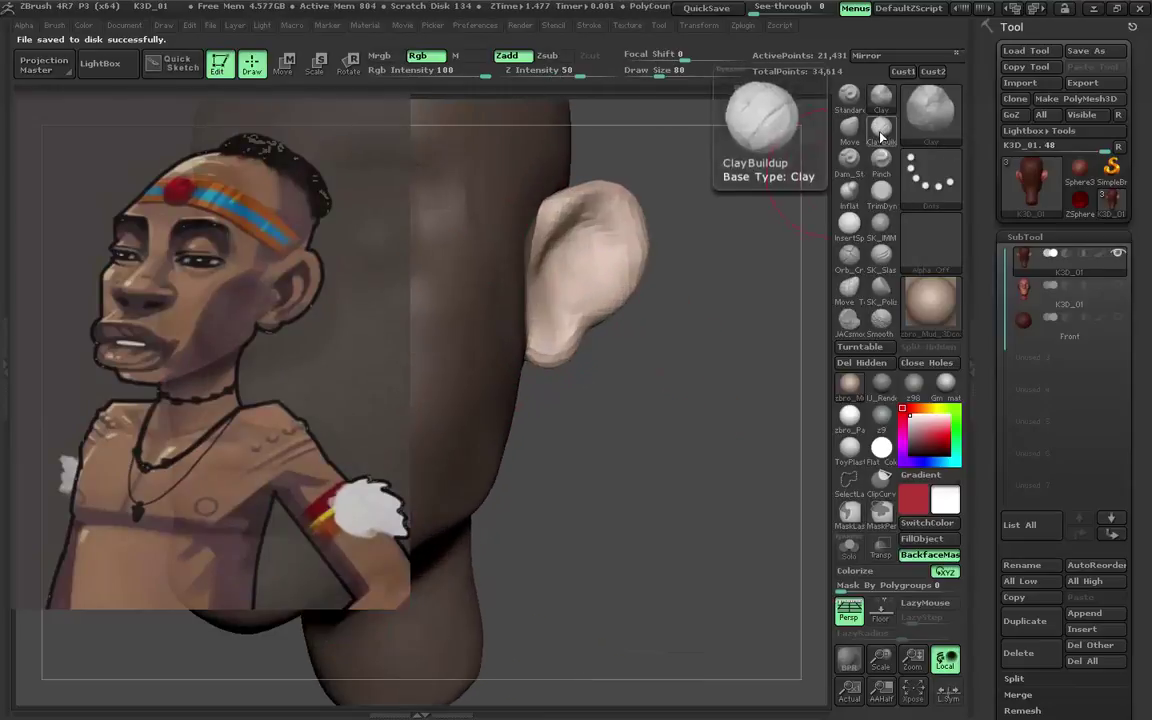
{"action": "left_click", "coordinate": [880, 128]}
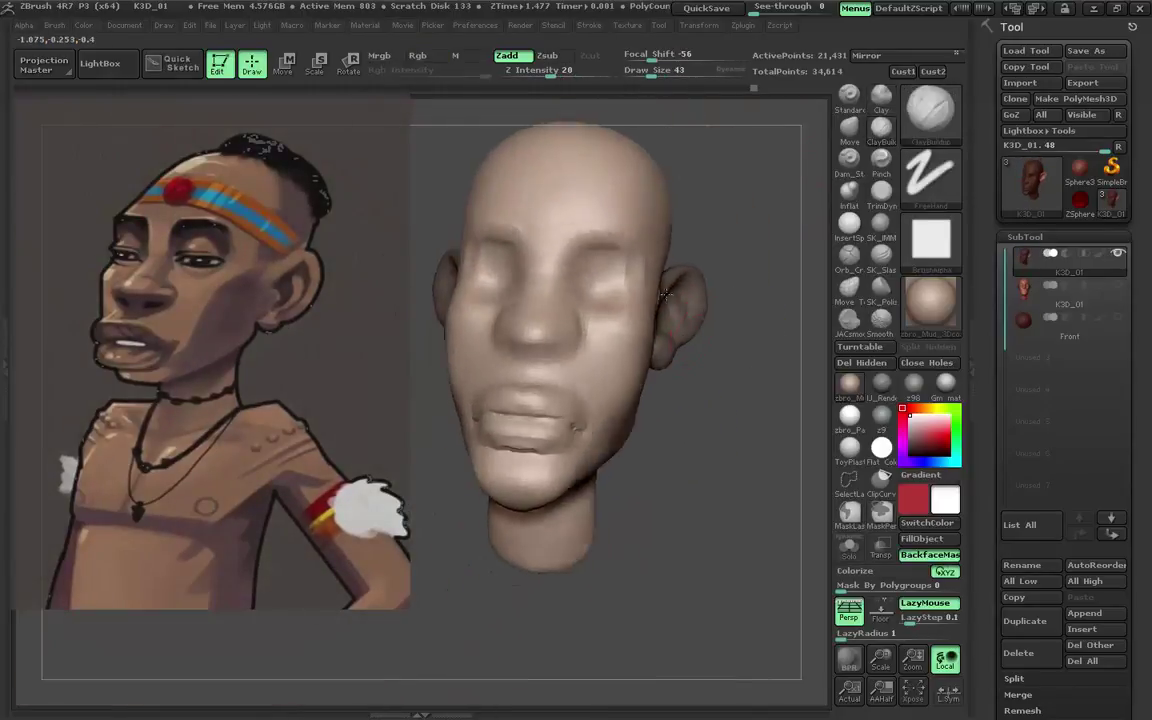
{"action": "left_click_drag", "start_coordinate": [640, 430], "coordinate": [680, 450]}
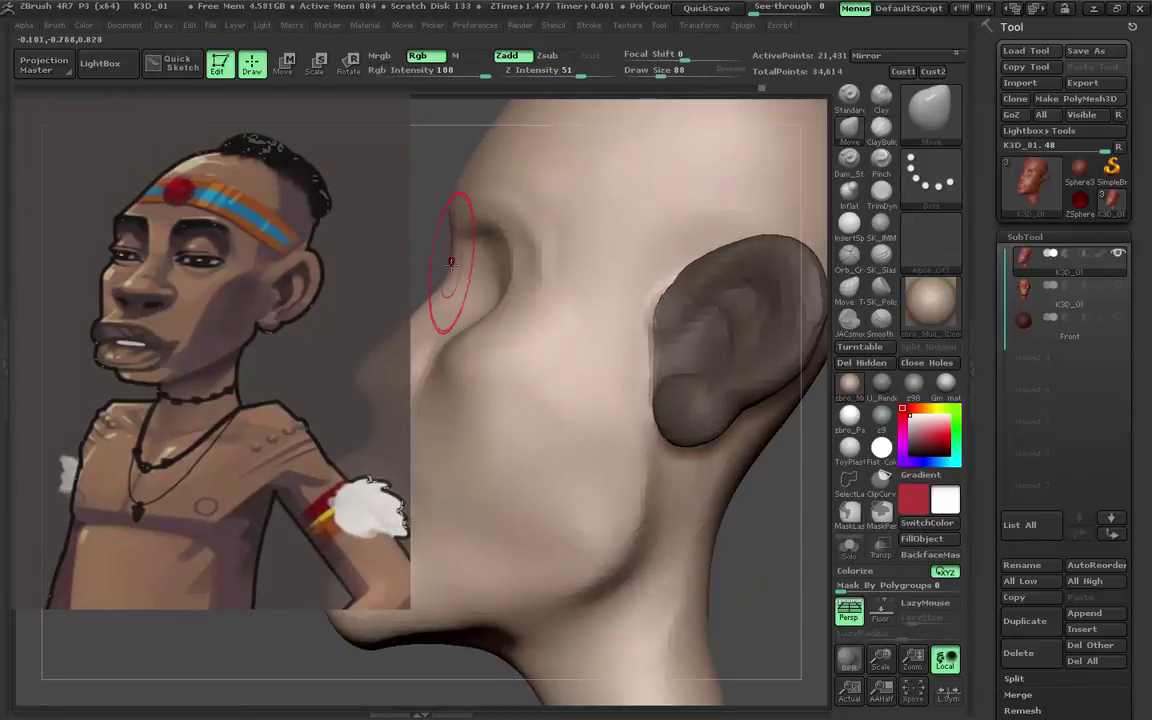
{"action": "left_click_drag", "start_coordinate": [440, 285], "coordinate": [690, 335]}
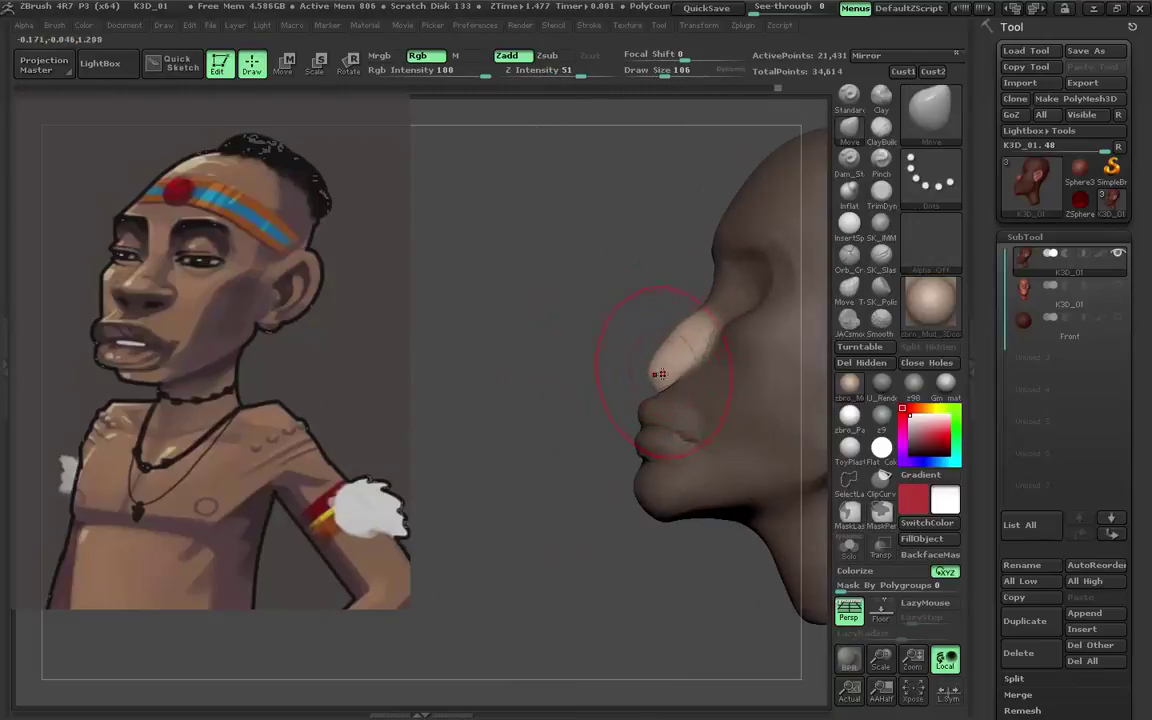
{"action": "left_click_drag", "start_coordinate": [660, 374], "coordinate": [627, 358]}
{"action": "mouse_move", "coordinate": [645, 393]}
{"action": "left_mouse_down"}
{"action": "mouse_move", "coordinate": [688, 401]}
{"action": "mouse_move", "coordinate": [699, 360]}
{"action": "mouse_move", "coordinate": [681, 321]}
{"action": "mouse_move", "coordinate": [738, 424]}
{"action": "mouse_move", "coordinate": [705, 436]}
{"action": "mouse_move", "coordinate": [694, 360]}
{"action": "mouse_move", "coordinate": [631, 366]}
{"action": "left_mouse_up"}
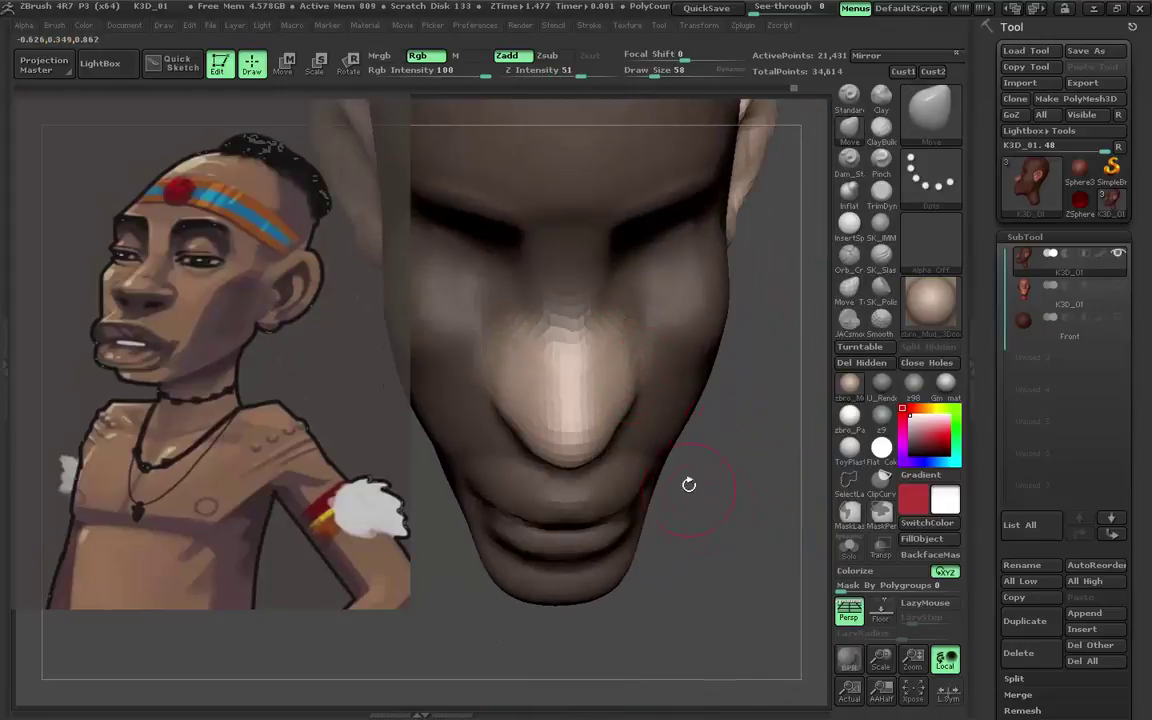
{"action": "mouse_move", "coordinate": [688, 484]}
{"action": "left_mouse_down"}
{"action": "mouse_move", "coordinate": [592, 424]}
{"action": "mouse_move", "coordinate": [617, 334]}
{"action": "mouse_move", "coordinate": [560, 425]}
{"action": "mouse_move", "coordinate": [530, 404]}
{"action": "mouse_move", "coordinate": [550, 437]}
{"action": "left_mouse_up"}
Pull the nose tip into shape and refine the cheek and eye socket with a smaller brush.
{"action": "key", "text": "s"}
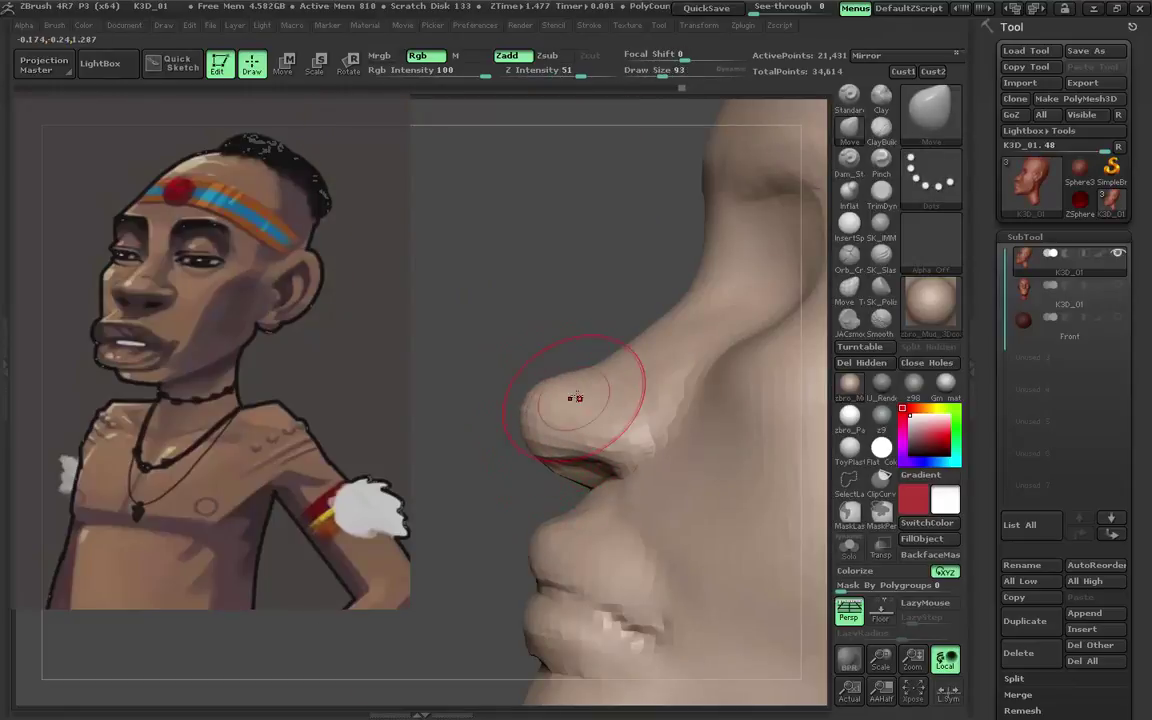
{"action": "left_click_drag", "start_coordinate": [595, 366], "coordinate": [771, 180]}
{"action": "key", "text": "s"}
{"action": "mouse_move", "coordinate": [553, 360]}
{"action": "left_mouse_down"}
{"action": "mouse_move", "coordinate": [604, 373]}
{"action": "mouse_move", "coordinate": [653, 278]}
{"action": "left_mouse_up"}
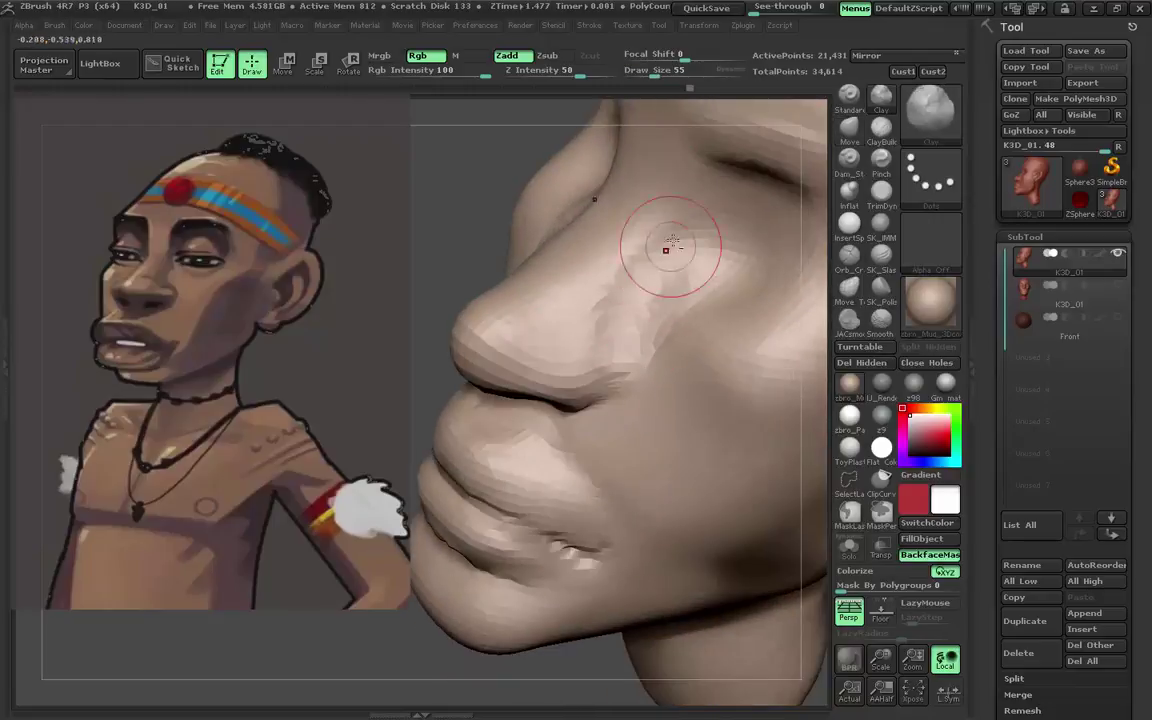
{"action": "mouse_move", "coordinate": [673, 268]}
{"action": "left_mouse_down"}
{"action": "mouse_move", "coordinate": [592, 287]}
{"action": "mouse_move", "coordinate": [681, 306]}
{"action": "left_mouse_up"}
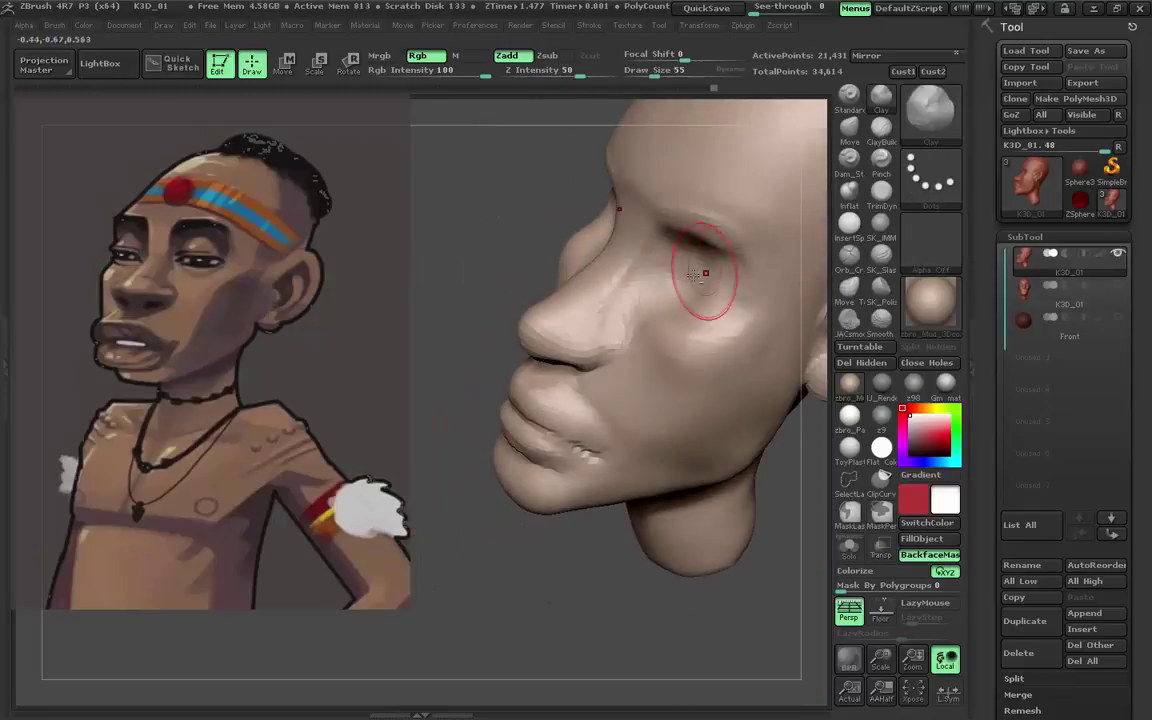
{"action": "mouse_move", "coordinate": [728, 263]}
{"action": "left_mouse_down"}
{"action": "mouse_move", "coordinate": [727, 287]}
{"action": "mouse_move", "coordinate": [689, 329]}
{"action": "mouse_move", "coordinate": [700, 260]}
{"action": "left_mouse_up"}
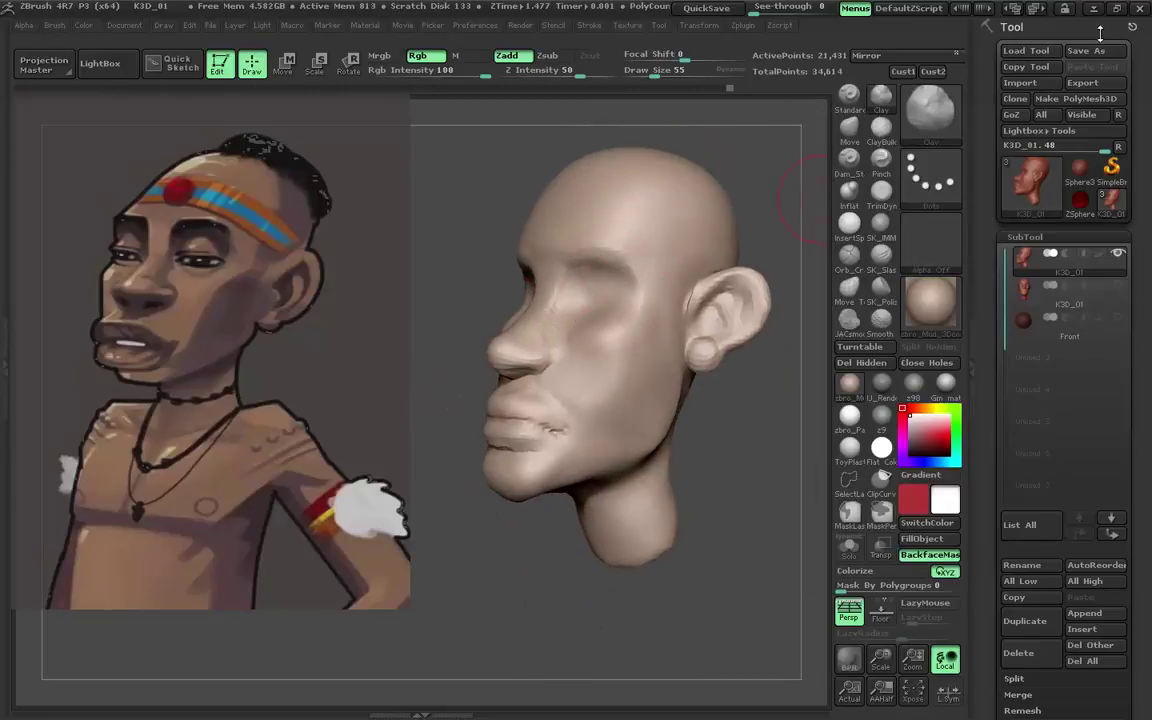
Save the head tool over K3D_02, confirming the replacement.
{"action": "left_click", "coordinate": [1085, 50]}
{"action": "key", "text": "Return"}
{"action": "left_click", "coordinate": [621, 372]}
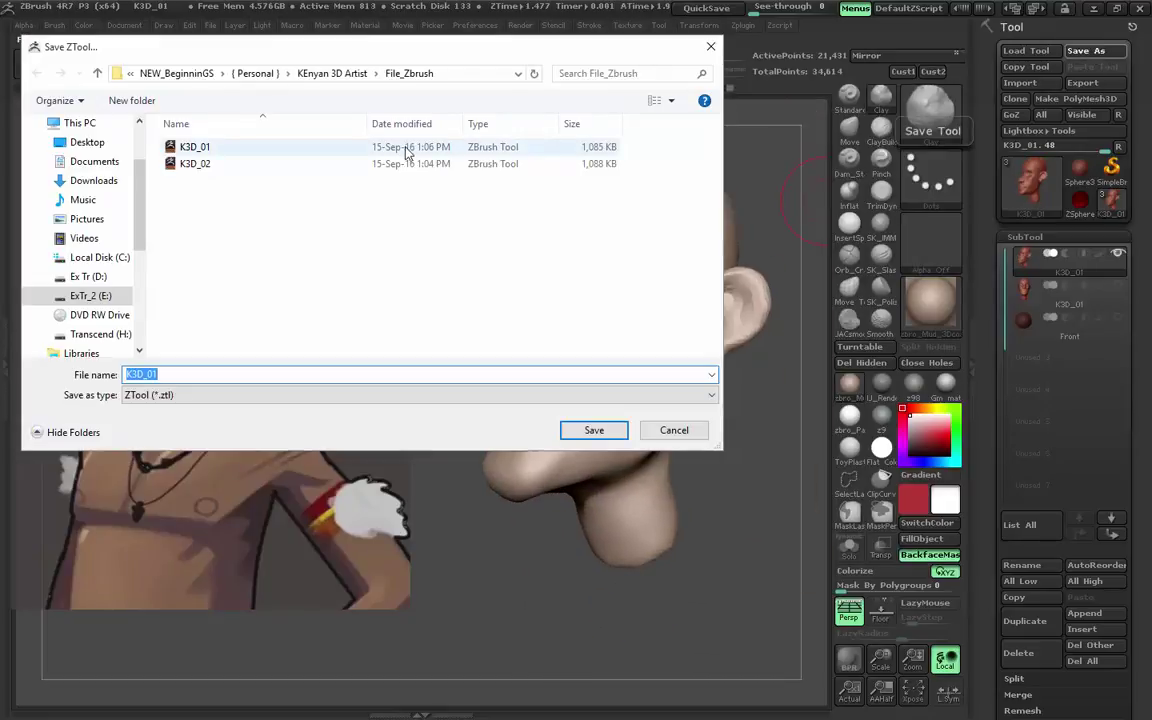
{"action": "left_click", "coordinate": [401, 163]}
{"action": "key", "text": "Return"}
{"action": "left_click", "coordinate": [630, 368]}
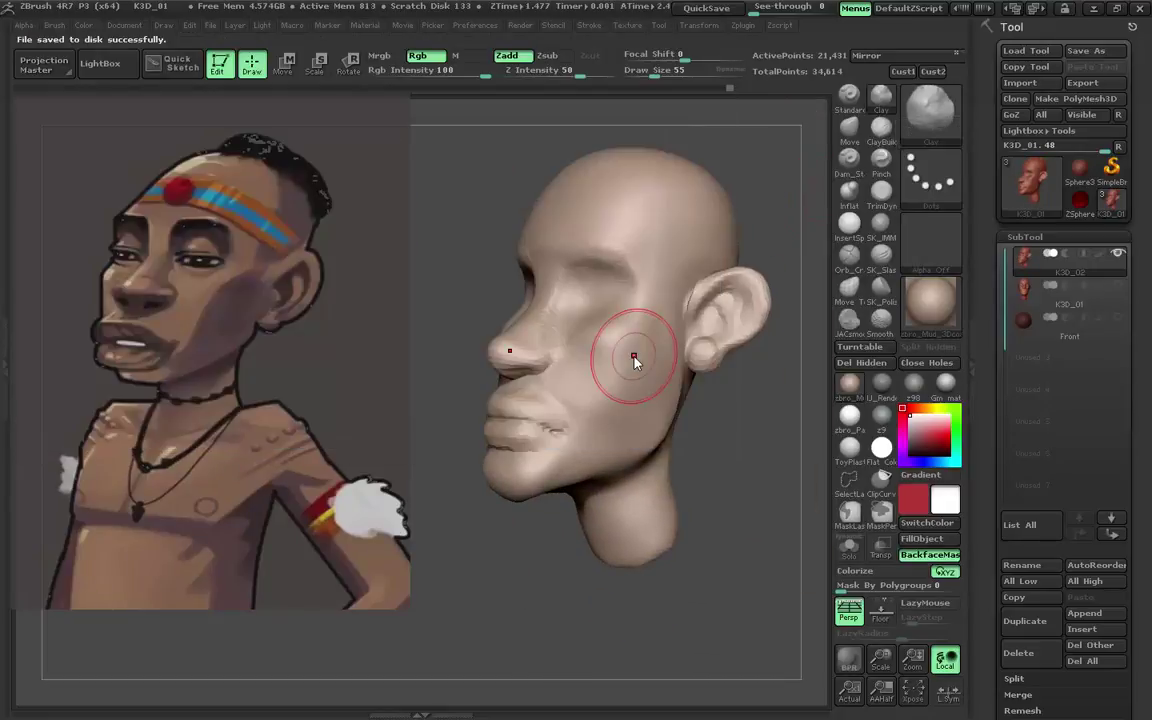
Round out the top of the skull with the Move brush and begin a project save.
{"action": "left_click_drag", "start_coordinate": [576, 392], "coordinate": [586, 345]}
{"action": "left_click", "coordinate": [849, 127]}
{"action": "mouse_move", "coordinate": [515, 170]}
{"action": "left_mouse_down"}
{"action": "mouse_move", "coordinate": [521, 230]}
{"action": "mouse_move", "coordinate": [580, 243]}
{"action": "left_mouse_up"}
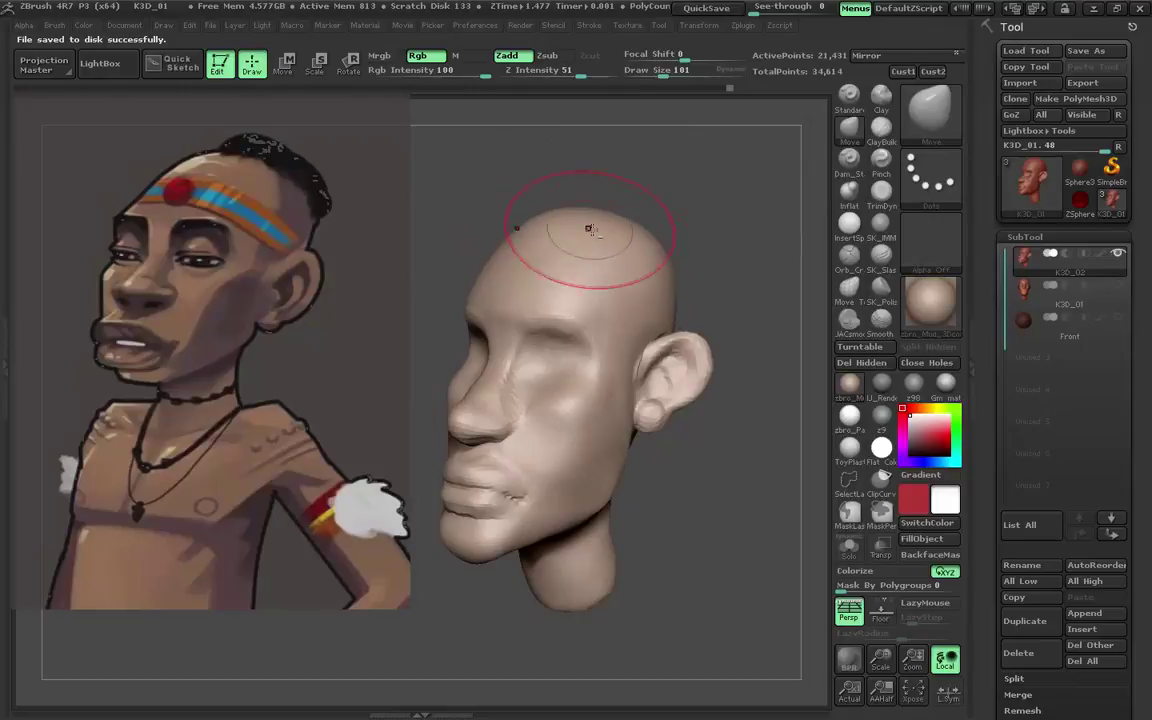
{"action": "mouse_move", "coordinate": [629, 229]}
{"action": "left_mouse_down"}
{"action": "mouse_move", "coordinate": [623, 216]}
{"action": "mouse_move", "coordinate": [600, 240]}
{"action": "mouse_move", "coordinate": [589, 222]}
{"action": "left_mouse_up"}
{"action": "key", "text": "s"}
{"action": "key", "text": "s"}
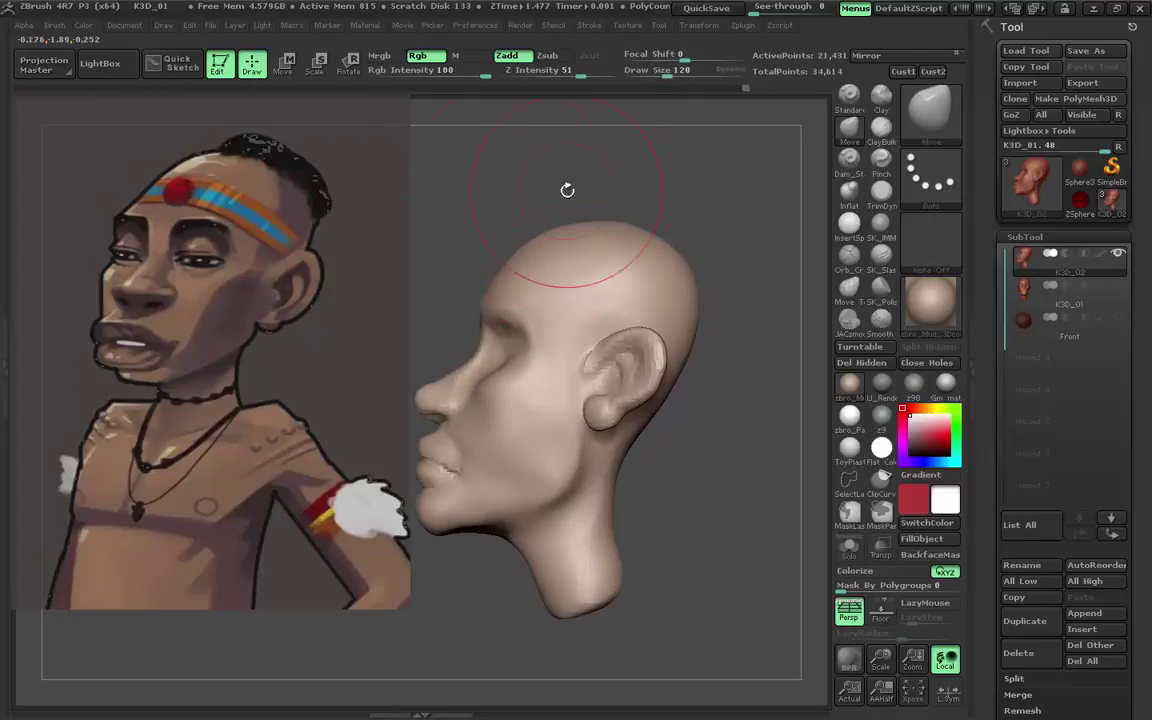
{"action": "left_click", "coordinate": [210, 25]}
{"action": "left_click", "coordinate": [316, 54]}
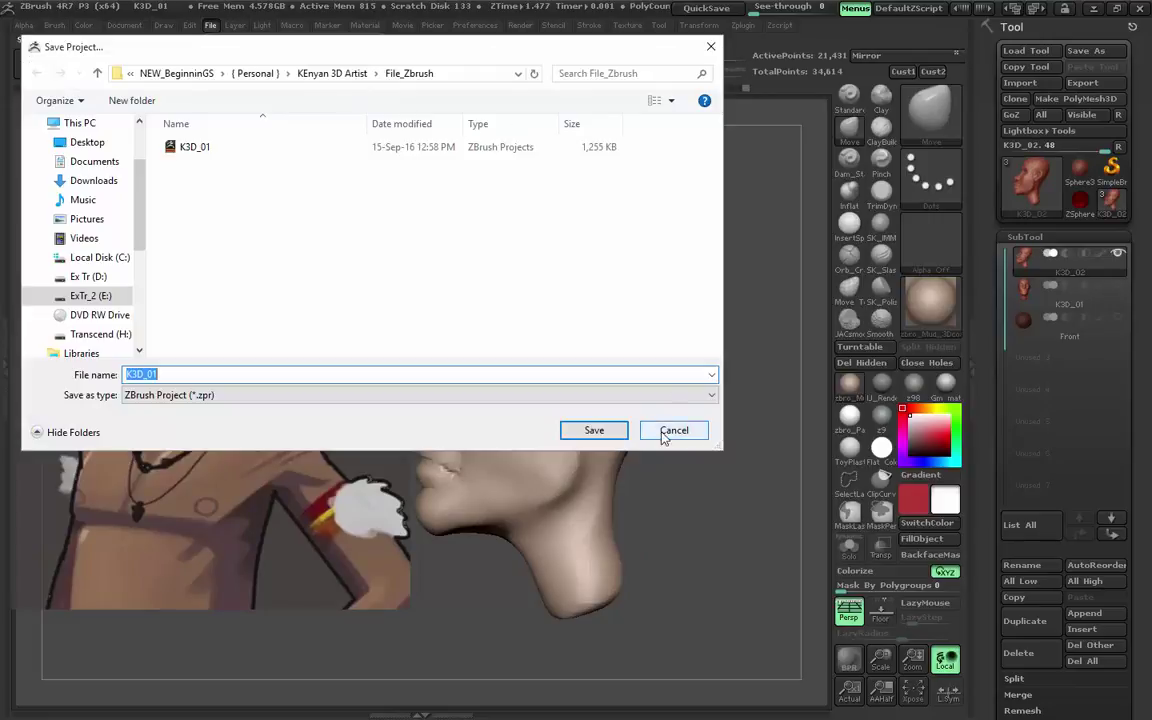
Save the project as K3d_Hist in the File_Zbrush folder.
{"action": "left_click", "coordinate": [663, 430]}
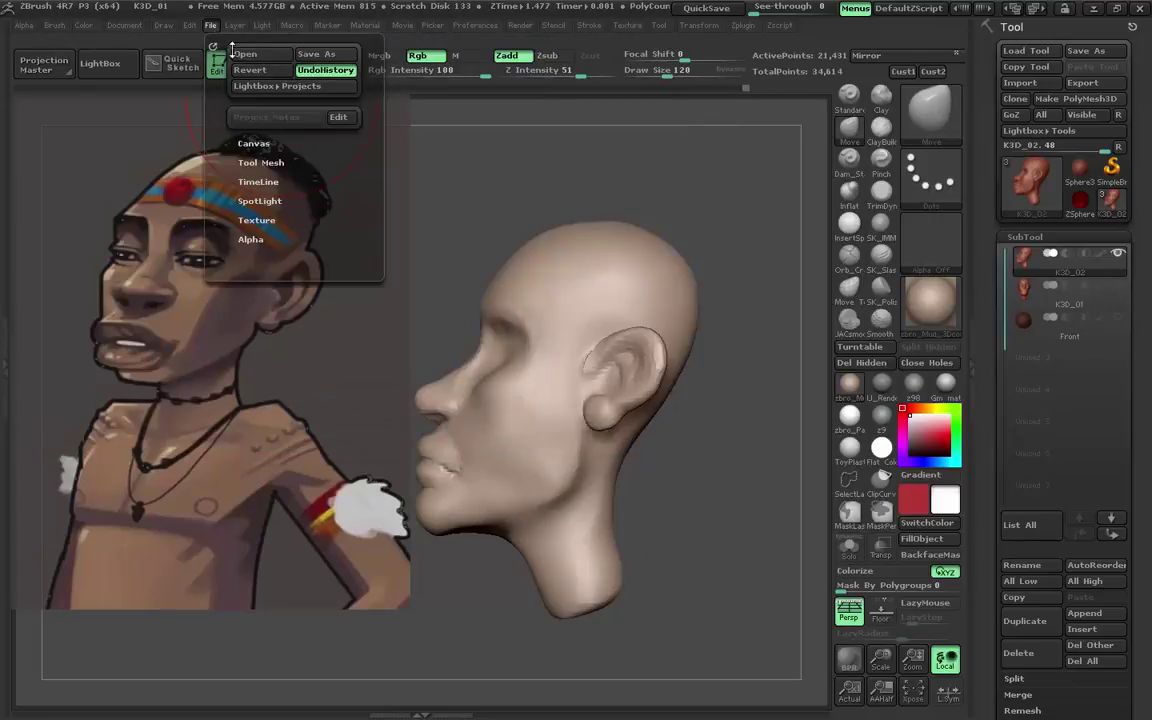
{"action": "left_click", "coordinate": [316, 54]}
{"action": "type", "text": "K"}
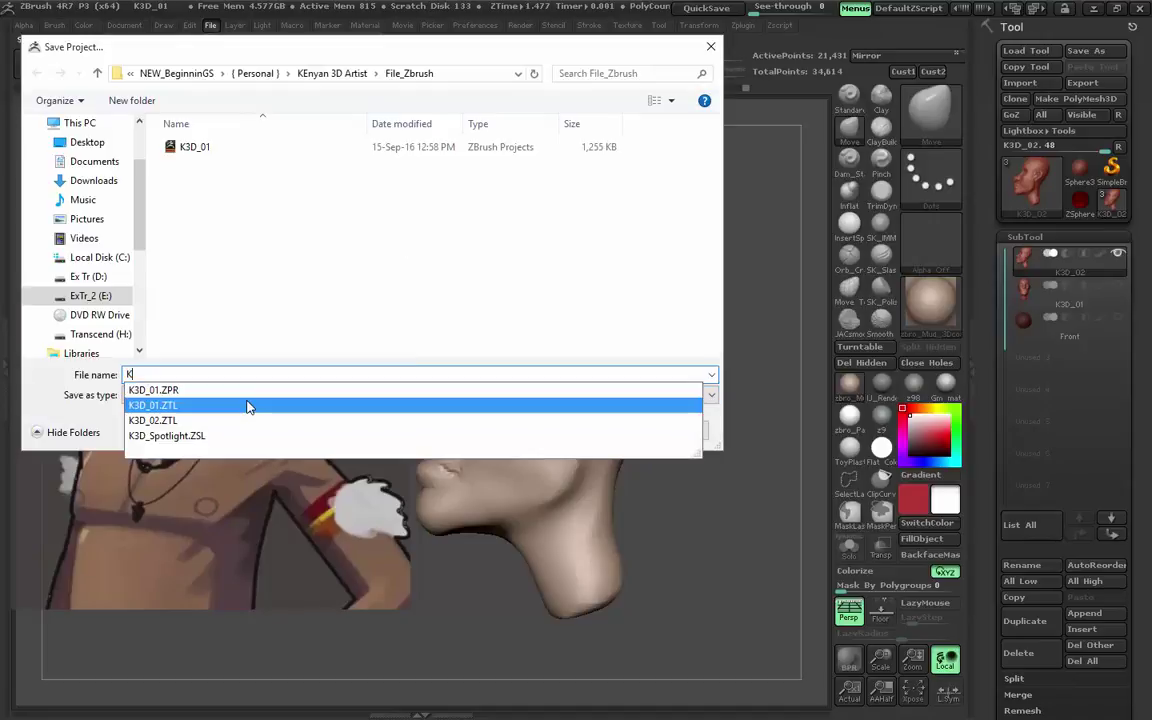
{"action": "type", "text": "3d_Hist"}
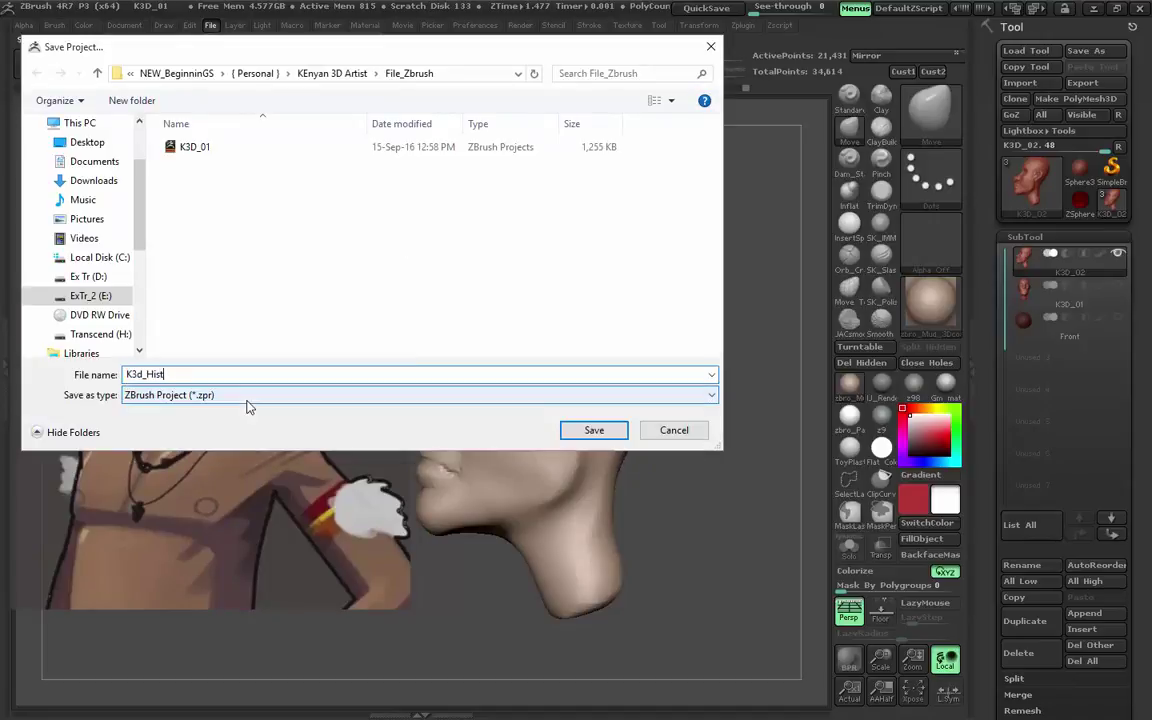
{"action": "key", "text": "Return"}
{"action": "mouse_move", "coordinate": [221, 359]}
{"action": "left_mouse_down"}
{"action": "mouse_move", "coordinate": [548, 342]}
{"action": "mouse_move", "coordinate": [559, 313]}
{"action": "mouse_move", "coordinate": [506, 283]}
{"action": "mouse_move", "coordinate": [595, 376]}
{"action": "left_mouse_up"}
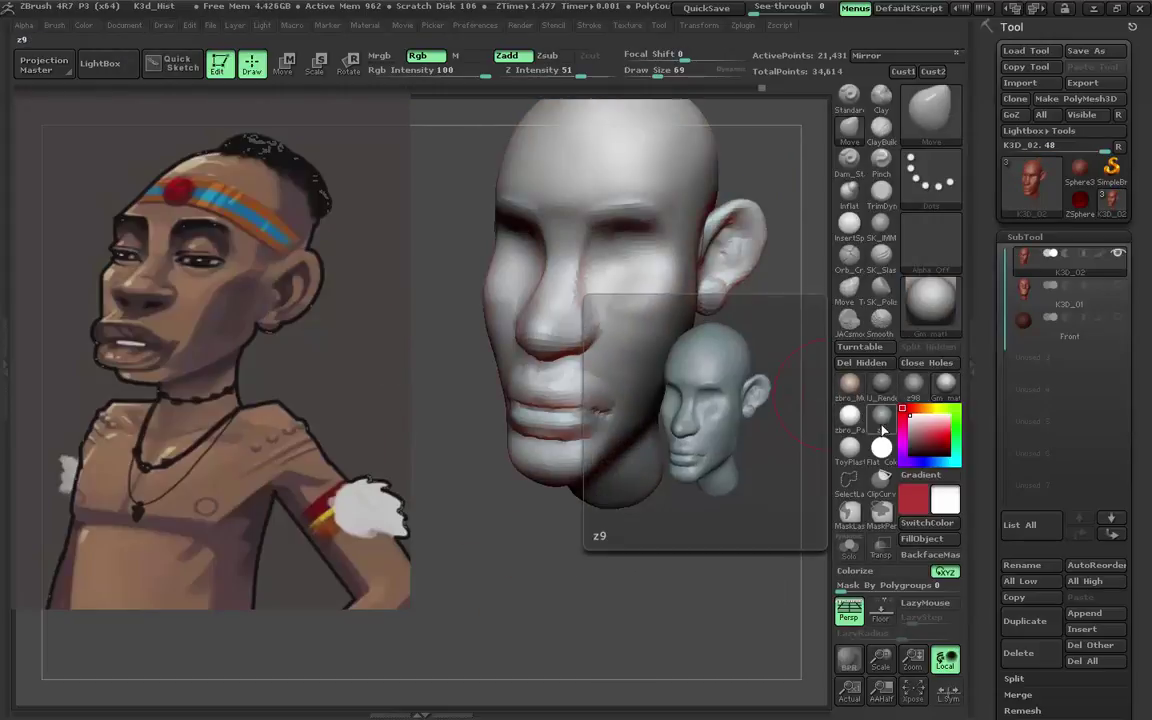
Apply the grey mah_modeling_01 MatCap material to the head.
{"action": "mouse_move", "coordinate": [770, 430]}
{"action": "left_mouse_down"}
{"action": "mouse_move", "coordinate": [591, 386]}
{"action": "mouse_move", "coordinate": [527, 321]}
{"action": "mouse_move", "coordinate": [780, 340]}
{"action": "left_mouse_up"}
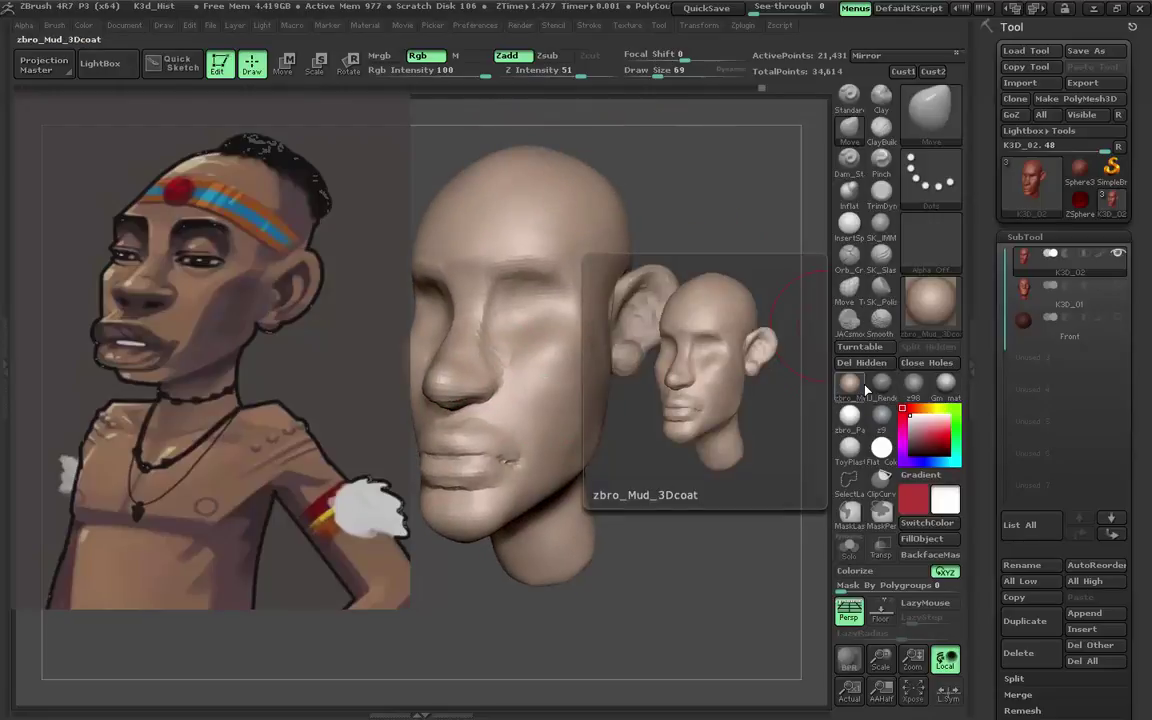
{"action": "left_click", "coordinate": [880, 94]}
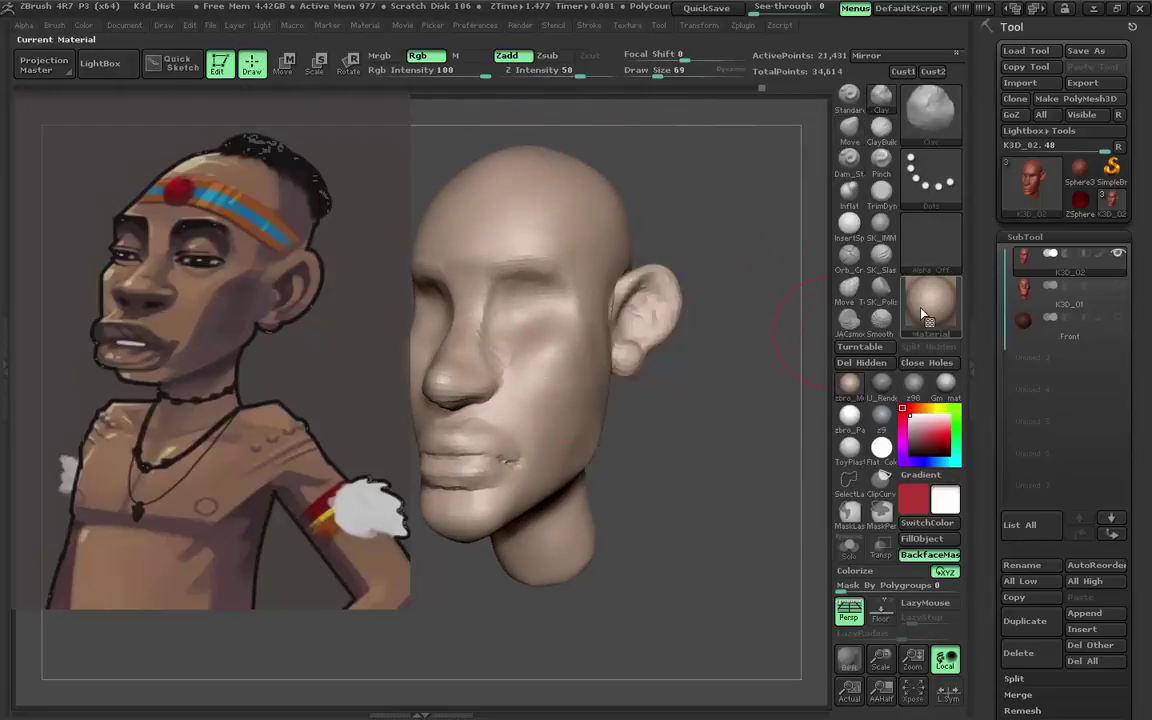
{"action": "left_click", "coordinate": [930, 328]}
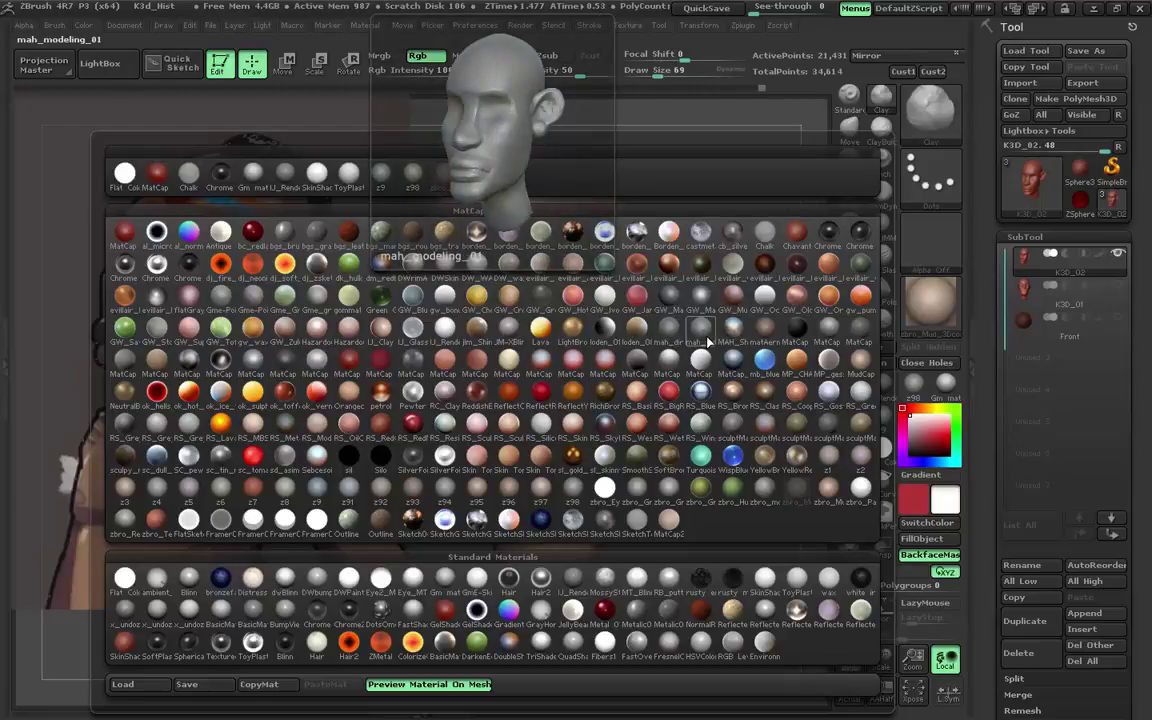
{"action": "left_click", "coordinate": [665, 342]}
{"action": "left_click_drag", "start_coordinate": [556, 383], "coordinate": [793, 348]}
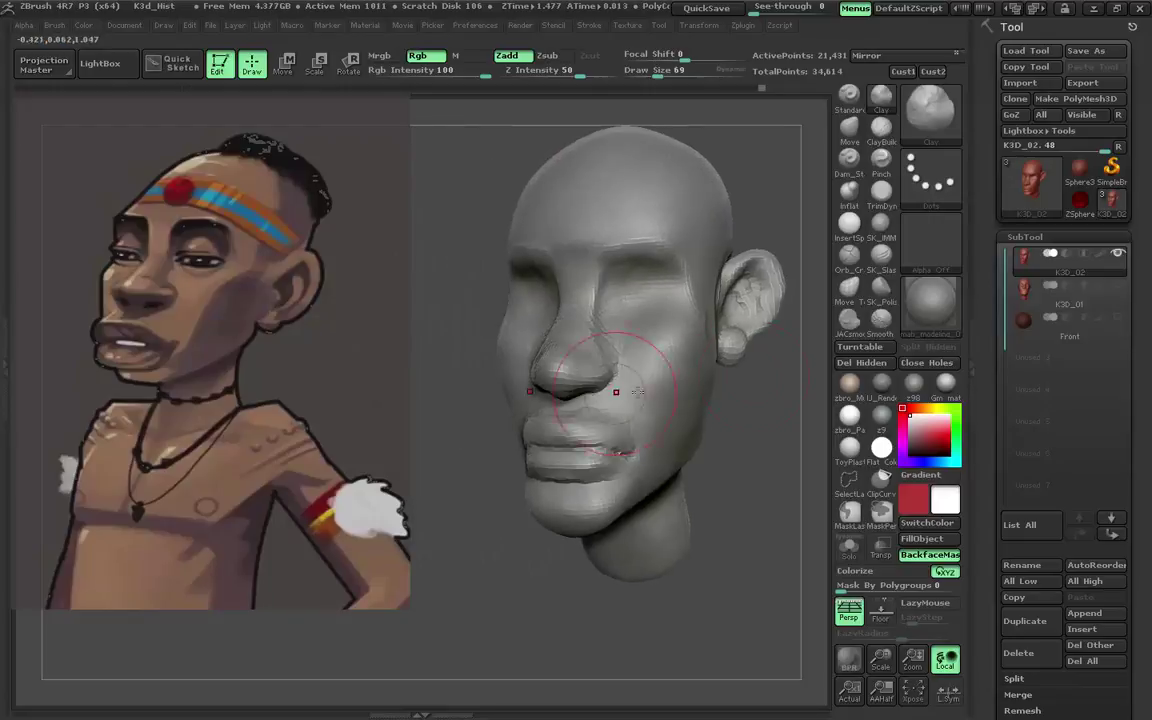
{"action": "key", "text": "m"}
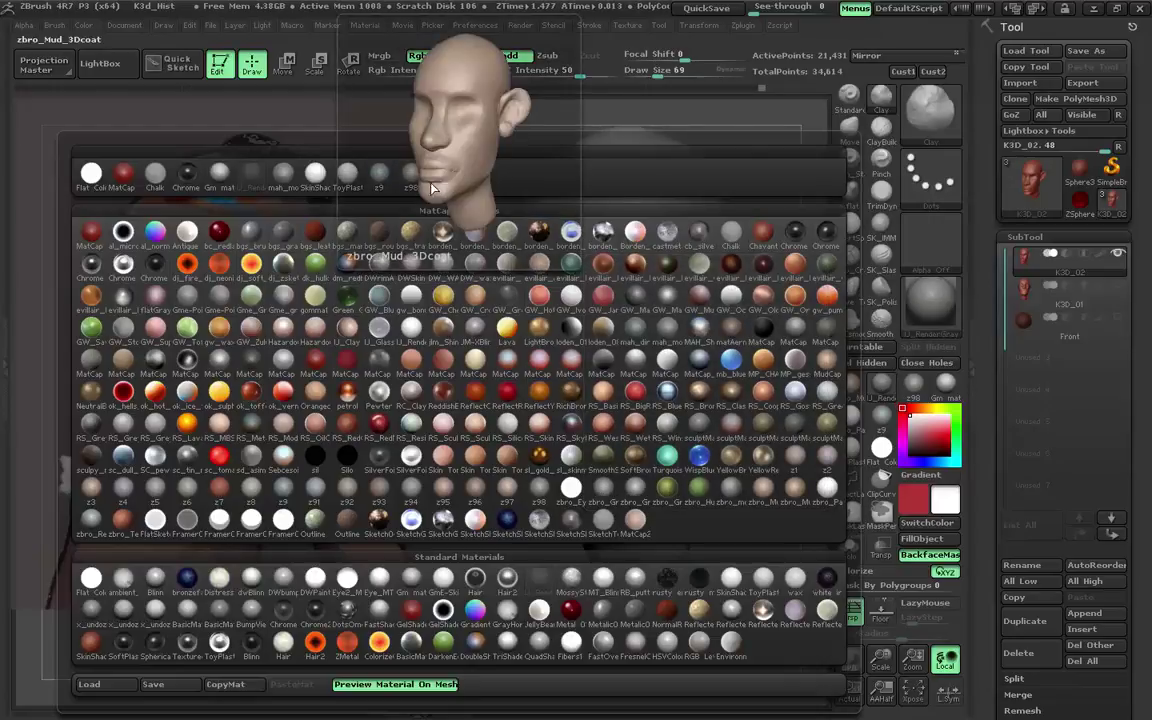
{"action": "left_click", "coordinate": [288, 183]}
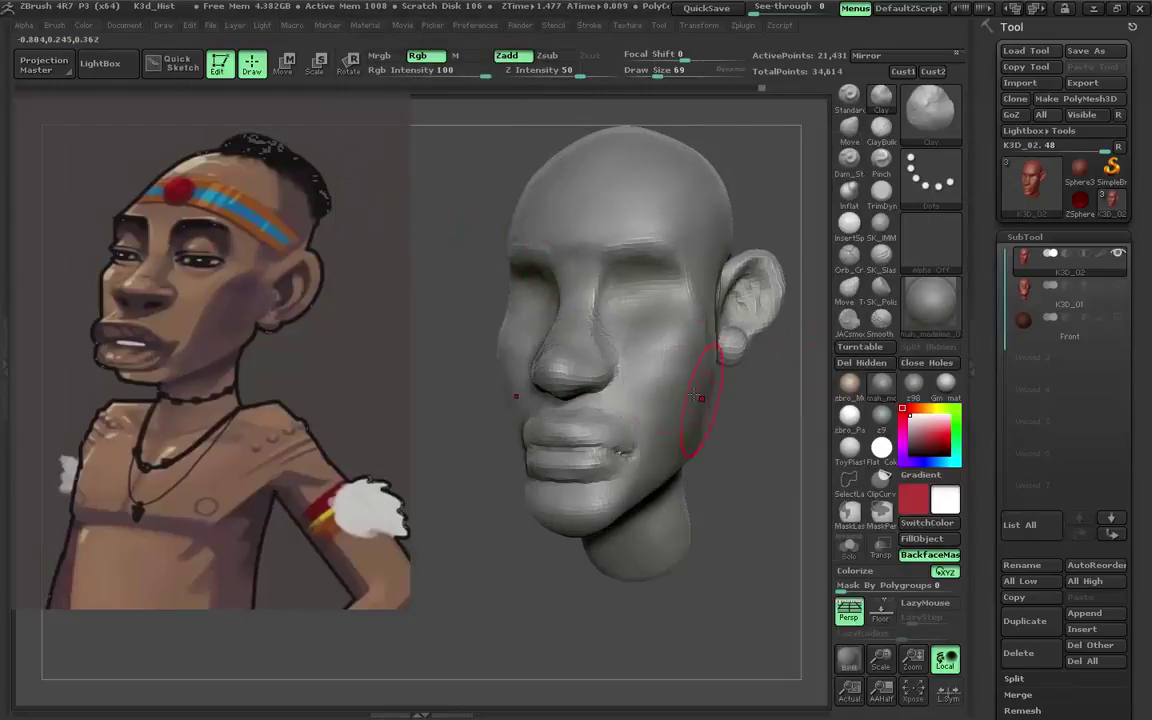
{"action": "mouse_move", "coordinate": [720, 440]}
{"action": "left_mouse_down"}
{"action": "mouse_move", "coordinate": [560, 373]}
{"action": "mouse_move", "coordinate": [553, 386]}
{"action": "mouse_move", "coordinate": [600, 380]}
{"action": "left_mouse_up"}
Orbit around the head from profile, front and back, and smooth the surface.
{"action": "key", "text": "s"}
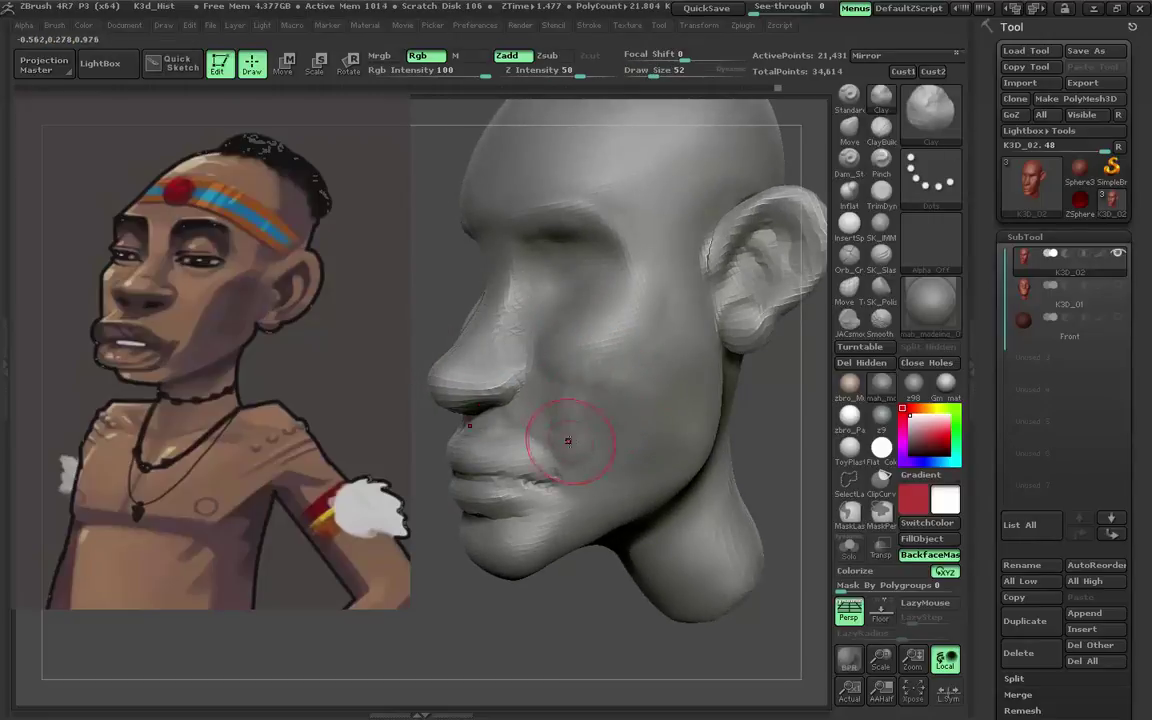
{"action": "mouse_move", "coordinate": [619, 401]}
{"action": "left_mouse_down"}
{"action": "mouse_move", "coordinate": [612, 372]}
{"action": "mouse_move", "coordinate": [648, 343]}
{"action": "left_mouse_up"}
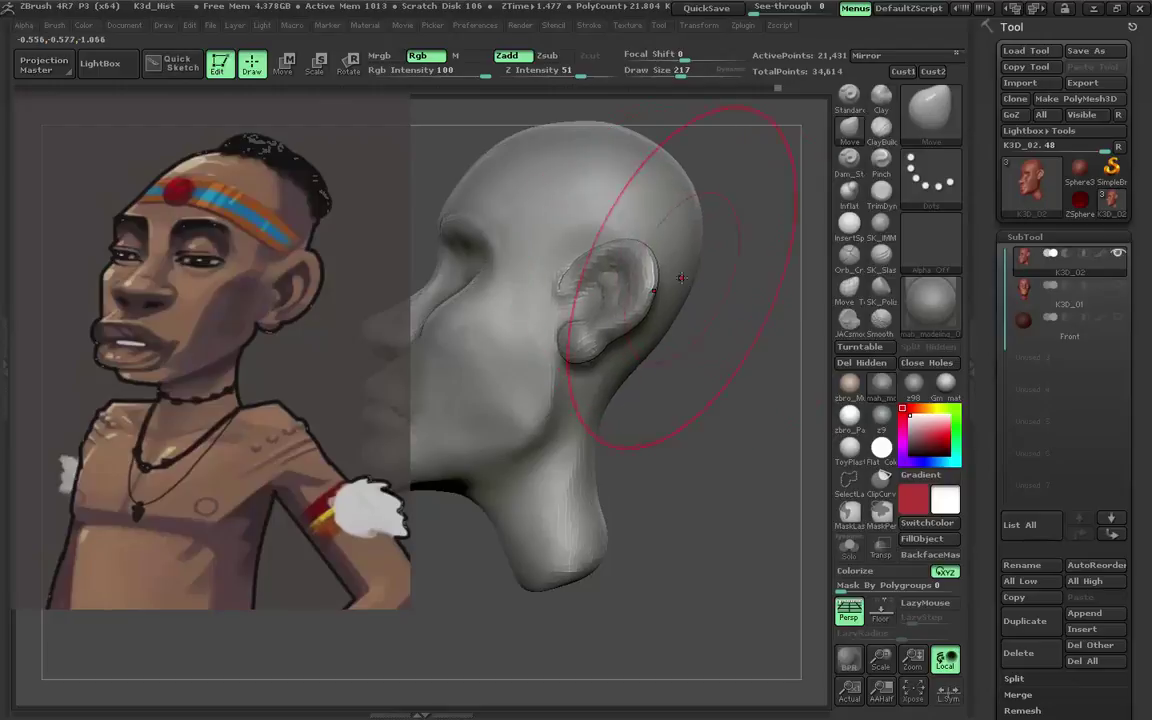
{"action": "mouse_move", "coordinate": [680, 278]}
{"action": "left_mouse_down"}
{"action": "mouse_move", "coordinate": [617, 309]}
{"action": "mouse_move", "coordinate": [620, 300]}
{"action": "mouse_move", "coordinate": [592, 296]}
{"action": "mouse_move", "coordinate": [603, 285]}
{"action": "mouse_move", "coordinate": [594, 302]}
{"action": "mouse_move", "coordinate": [694, 309]}
{"action": "left_mouse_up"}
{"action": "key", "text": "f"}
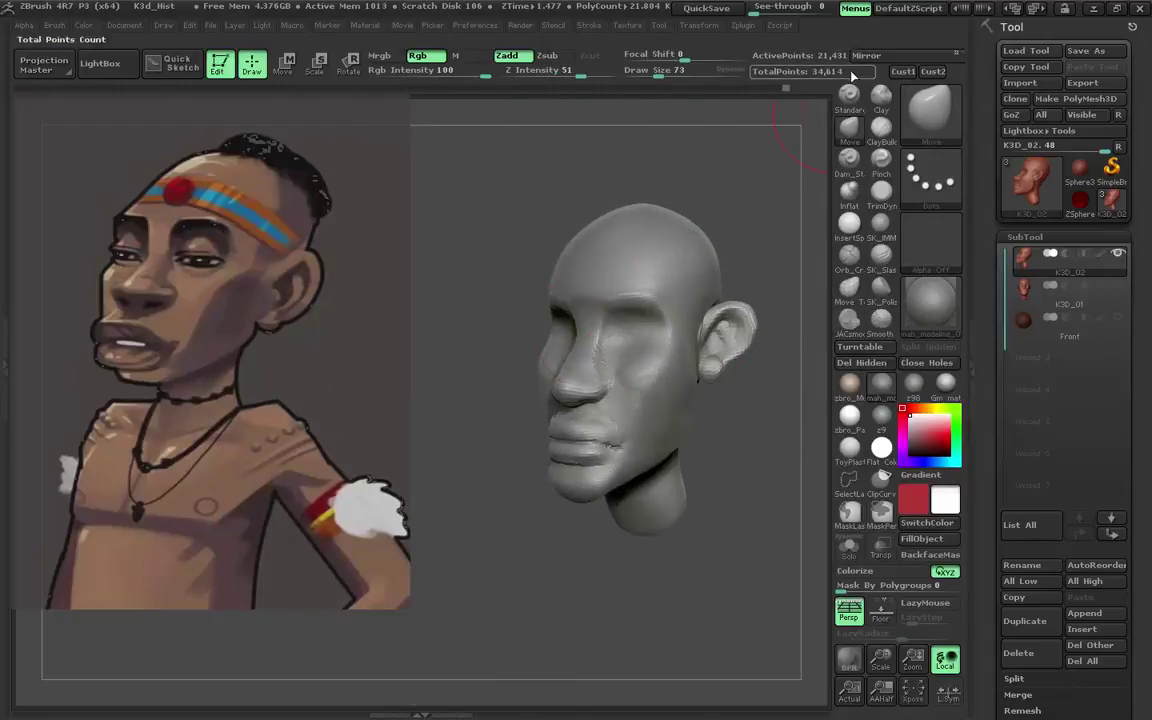
{"action": "mouse_move", "coordinate": [720, 230]}
{"action": "left_mouse_down"}
{"action": "mouse_move", "coordinate": [607, 270]}
{"action": "mouse_move", "coordinate": [617, 244]}
{"action": "mouse_move", "coordinate": [623, 254]}
{"action": "mouse_move", "coordinate": [630, 244]}
{"action": "mouse_move", "coordinate": [581, 265]}
{"action": "left_mouse_up"}
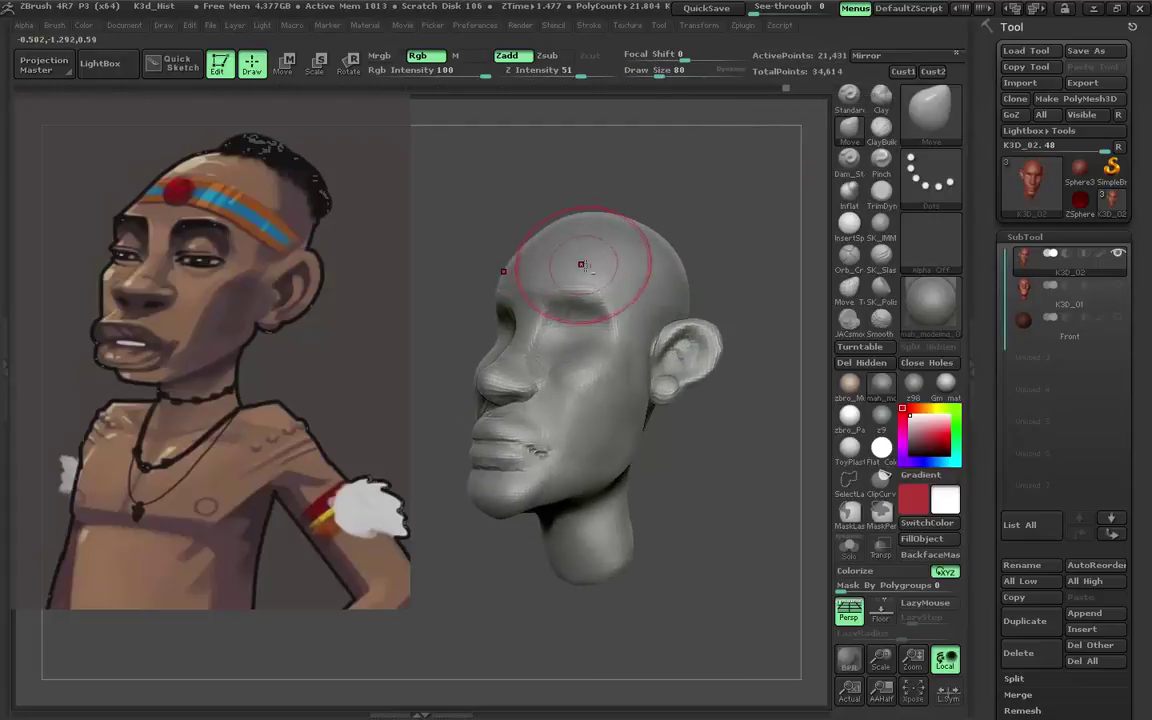
{"action": "mouse_move", "coordinate": [575, 368]}
{"action": "left_mouse_down"}
{"action": "mouse_move", "coordinate": [587, 476]}
{"action": "mouse_move", "coordinate": [519, 440]}
{"action": "mouse_move", "coordinate": [545, 417]}
{"action": "mouse_move", "coordinate": [529, 450]}
{"action": "left_mouse_up"}
{"action": "mouse_move", "coordinate": [638, 370]}
{"action": "left_mouse_down"}
{"action": "mouse_move", "coordinate": [620, 362]}
{"action": "mouse_move", "coordinate": [600, 395]}
{"action": "mouse_move", "coordinate": [581, 360]}
{"action": "mouse_move", "coordinate": [591, 193]}
{"action": "mouse_move", "coordinate": [531, 287]}
{"action": "mouse_move", "coordinate": [580, 300]}
{"action": "mouse_move", "coordinate": [617, 386]}
{"action": "left_mouse_up"}
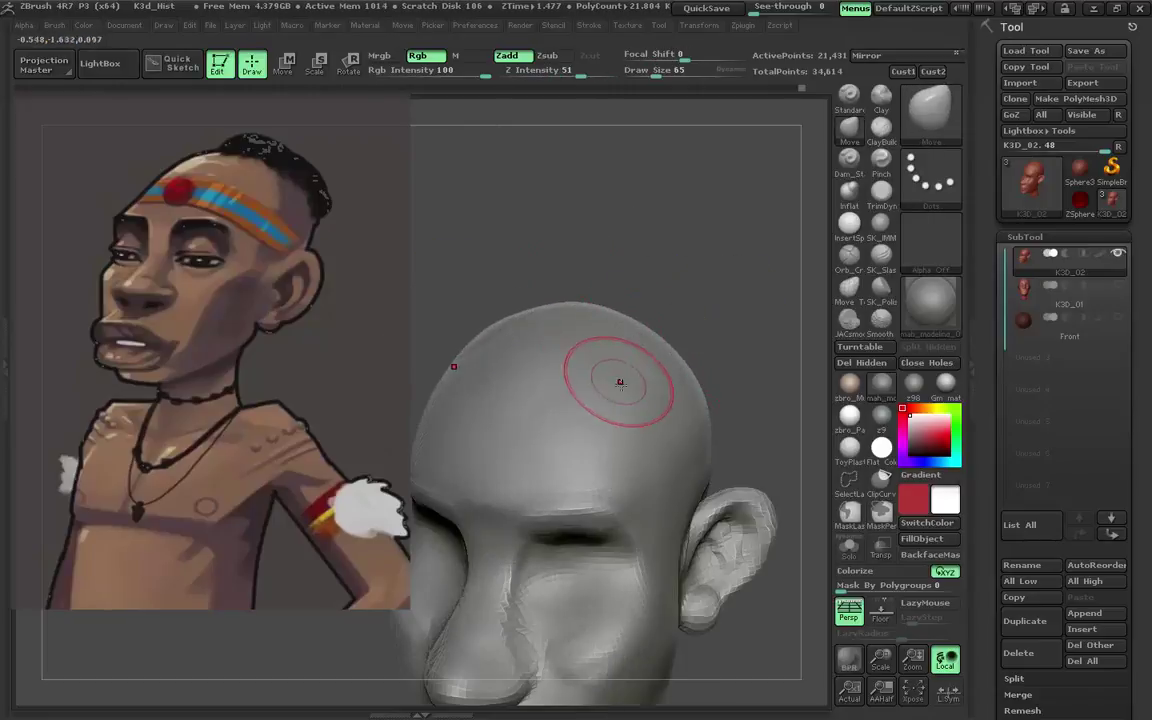
{"action": "key", "text": "shift"}
{"action": "mouse_move", "coordinate": [701, 319]}
{"action": "left_mouse_down"}
{"action": "mouse_move", "coordinate": [650, 330]}
{"action": "mouse_move", "coordinate": [600, 320]}
{"action": "mouse_move", "coordinate": [540, 283]}
{"action": "mouse_move", "coordinate": [588, 364]}
{"action": "mouse_move", "coordinate": [535, 342]}
{"action": "mouse_move", "coordinate": [560, 360]}
{"action": "mouse_move", "coordinate": [548, 413]}
{"action": "mouse_move", "coordinate": [586, 290]}
{"action": "mouse_move", "coordinate": [558, 273]}
{"action": "left_mouse_up"}
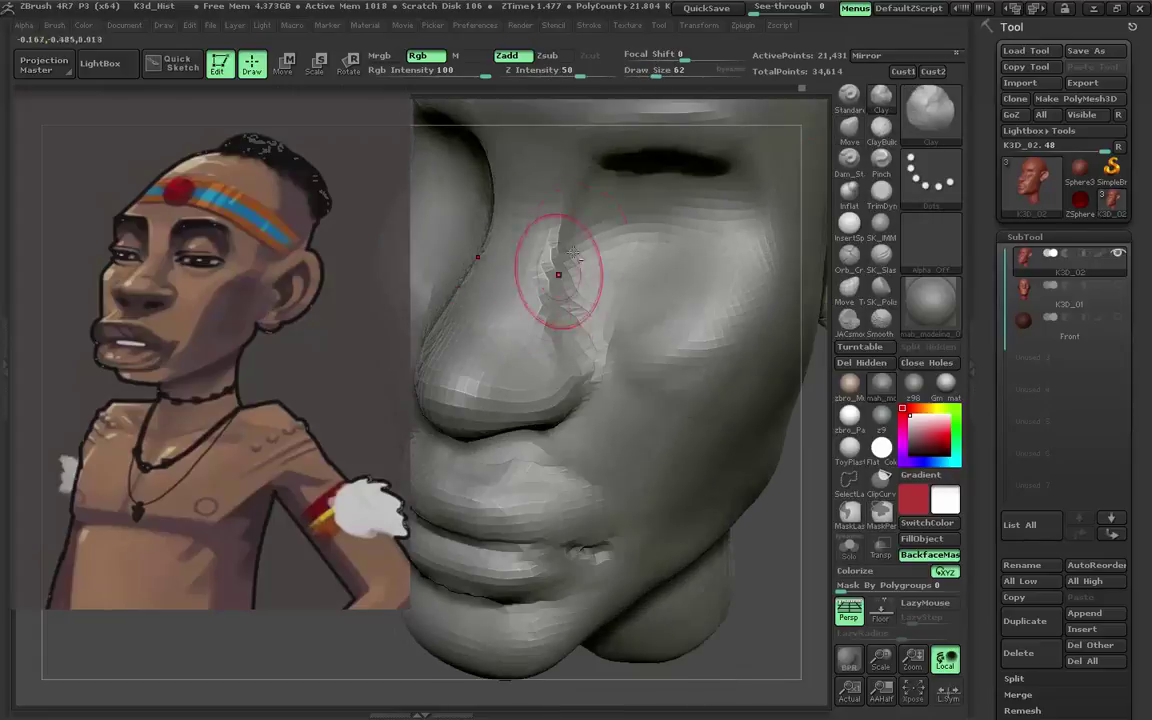
Carve a Dam_Standard crease beside the nose and build up the cheek with ClayBuildup.
{"action": "left_click", "coordinate": [848, 158]}
{"action": "left_click_drag", "start_coordinate": [815, 400], "coordinate": [570, 405]}
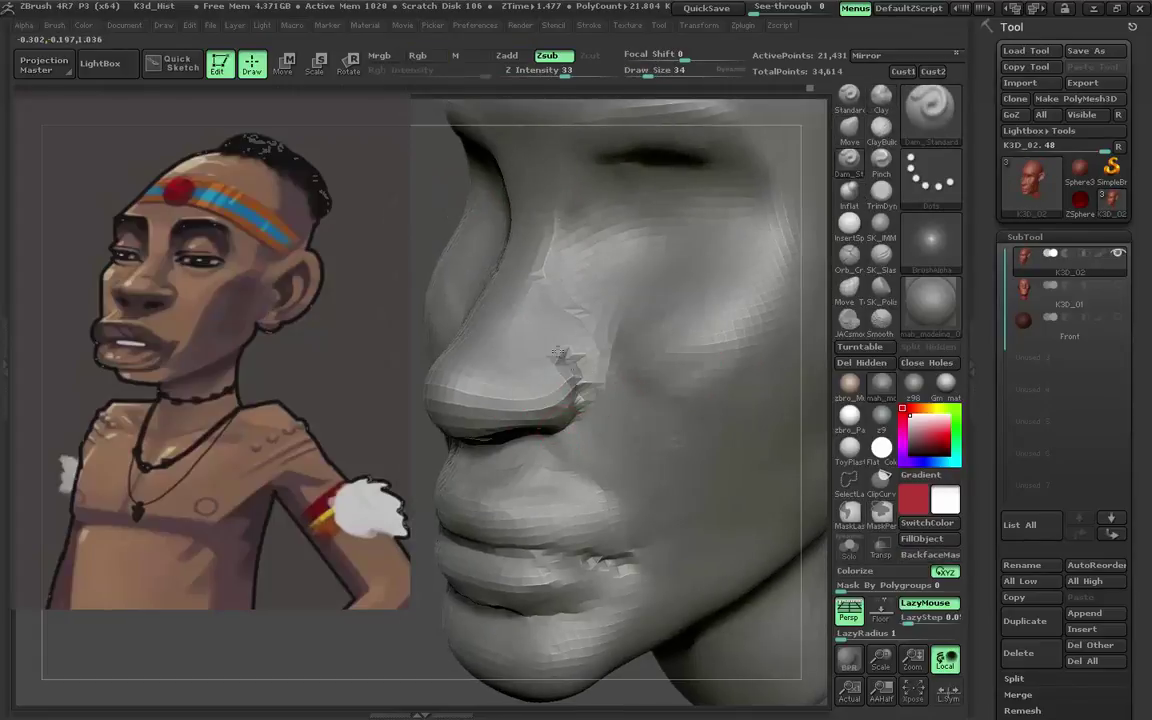
{"action": "left_click", "coordinate": [881, 124]}
{"action": "left_click_drag", "start_coordinate": [676, 278], "coordinate": [566, 296]}
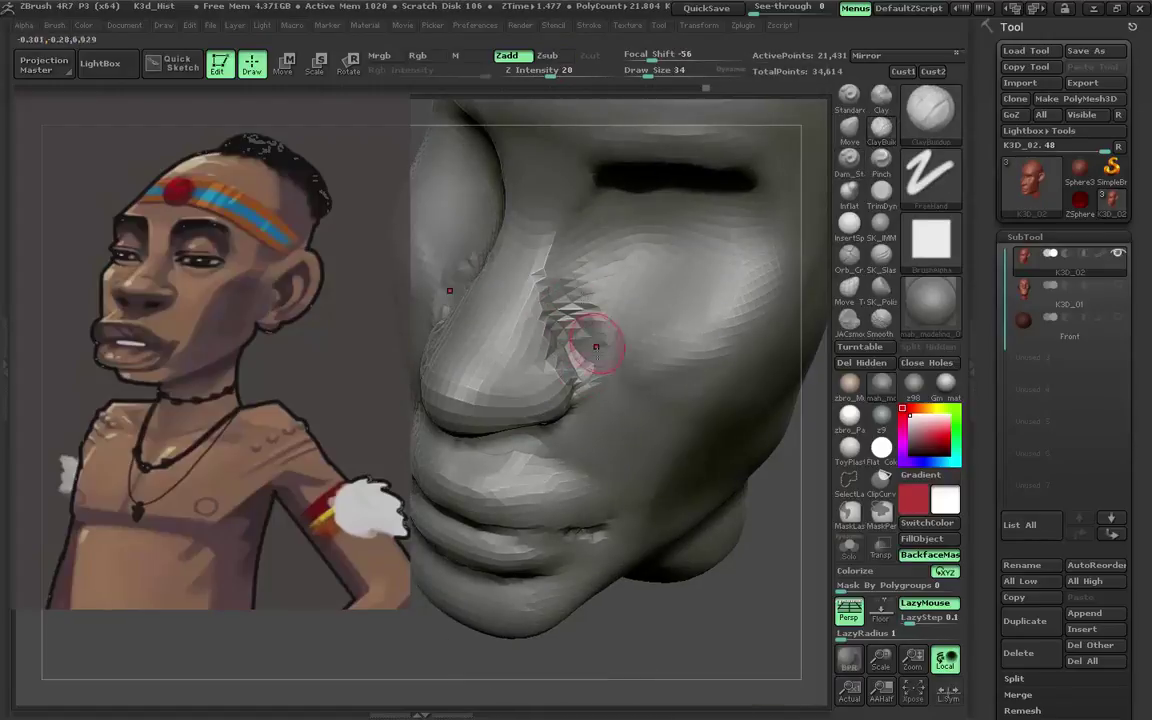
{"action": "left_click_drag", "start_coordinate": [595, 347], "coordinate": [578, 327]}
{"action": "key", "text": "ctrl+s"}
Overwrite the K3d_Hist project and save the head tool over K3D_01.
{"action": "left_click", "coordinate": [594, 430]}
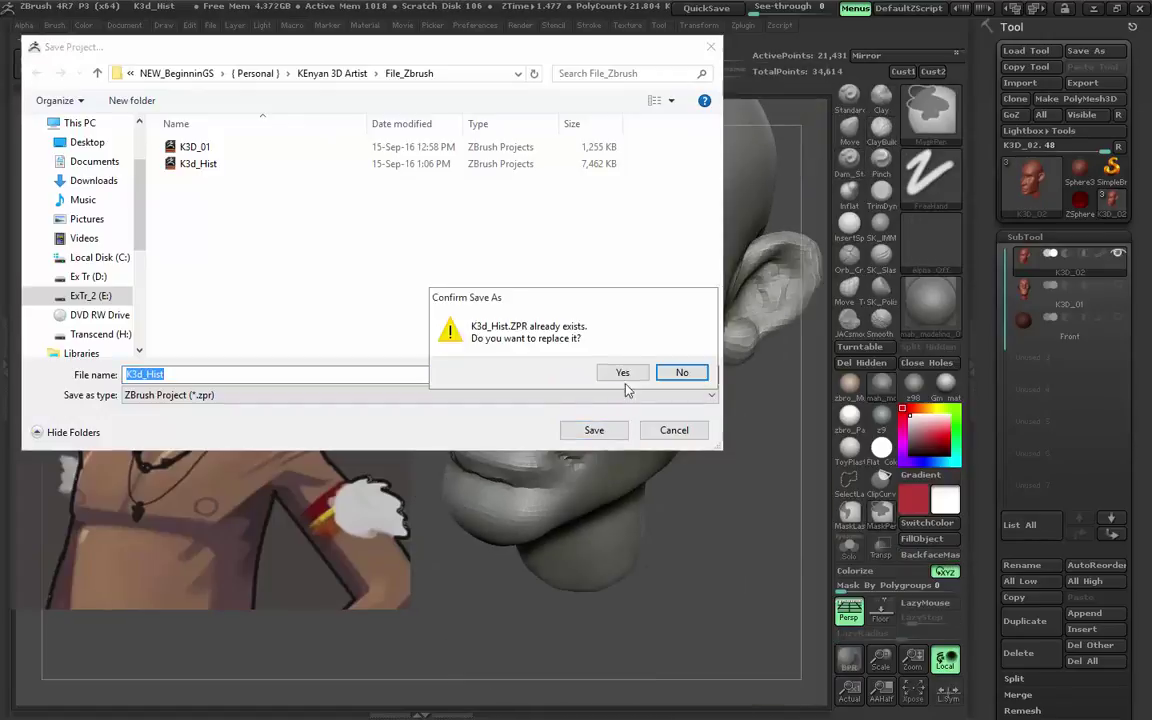
{"action": "left_click", "coordinate": [622, 372]}
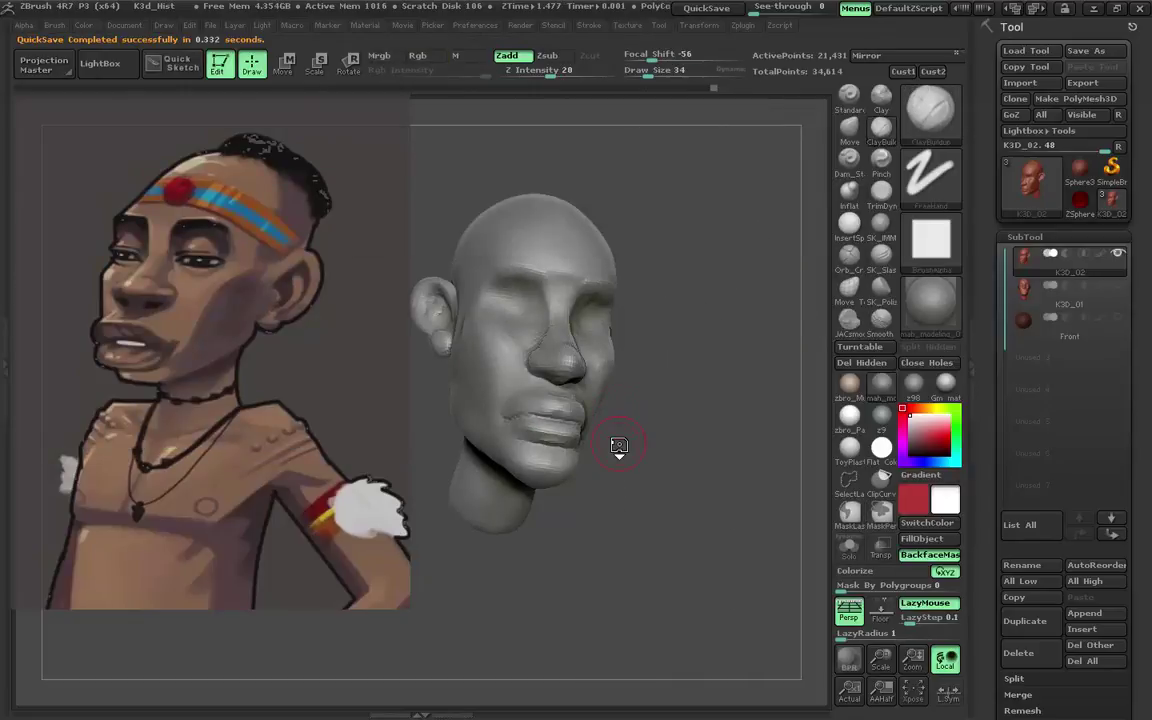
{"action": "left_click", "coordinate": [1085, 50]}
{"action": "left_click", "coordinate": [320, 147]}
{"action": "left_click", "coordinate": [592, 430]}
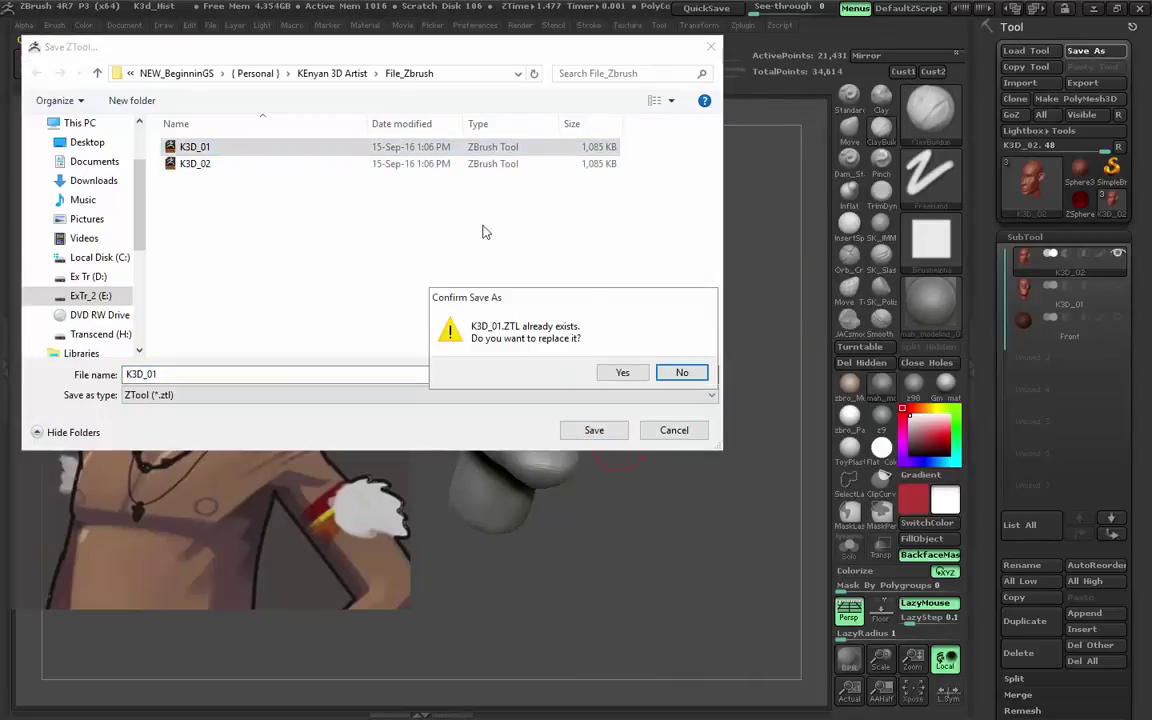
{"action": "left_click", "coordinate": [620, 372]}
Re-save the head tool, declining K3D_01 and overwriting K3D_02 instead.
{"action": "left_click", "coordinate": [1080, 52]}
{"action": "left_click", "coordinate": [318, 147]}
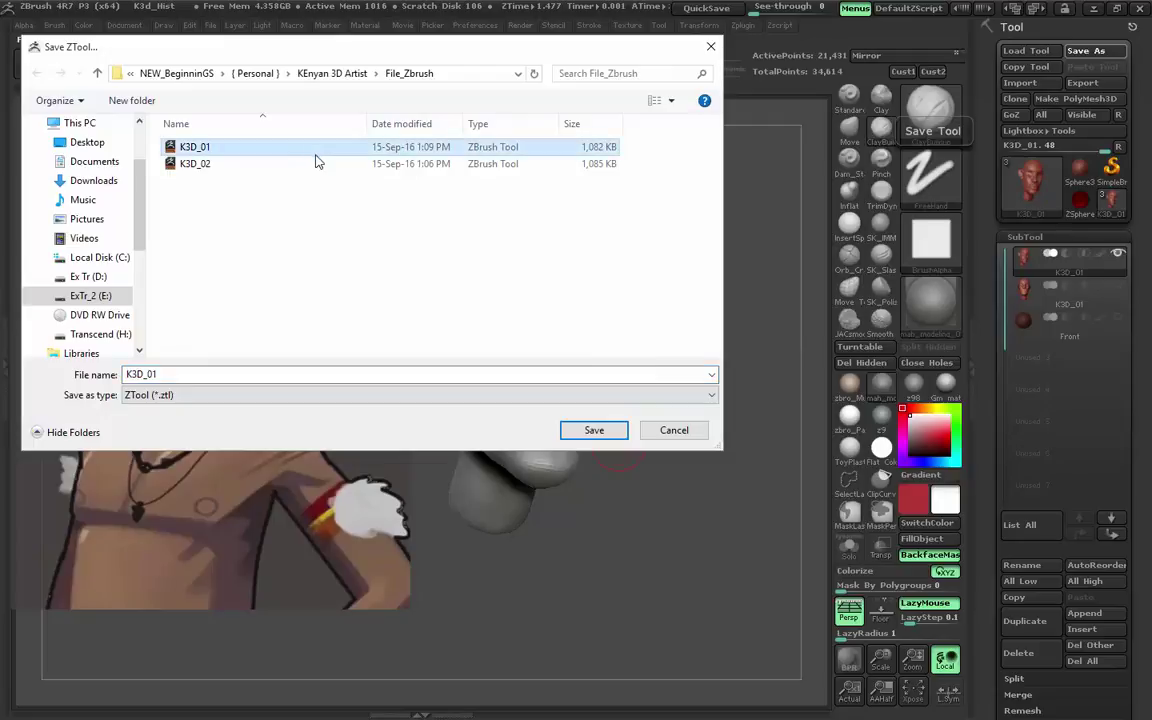
{"action": "left_click", "coordinate": [594, 430]}
{"action": "left_click", "coordinate": [680, 370]}
{"action": "left_click", "coordinate": [400, 163]}
{"action": "left_click", "coordinate": [594, 430]}
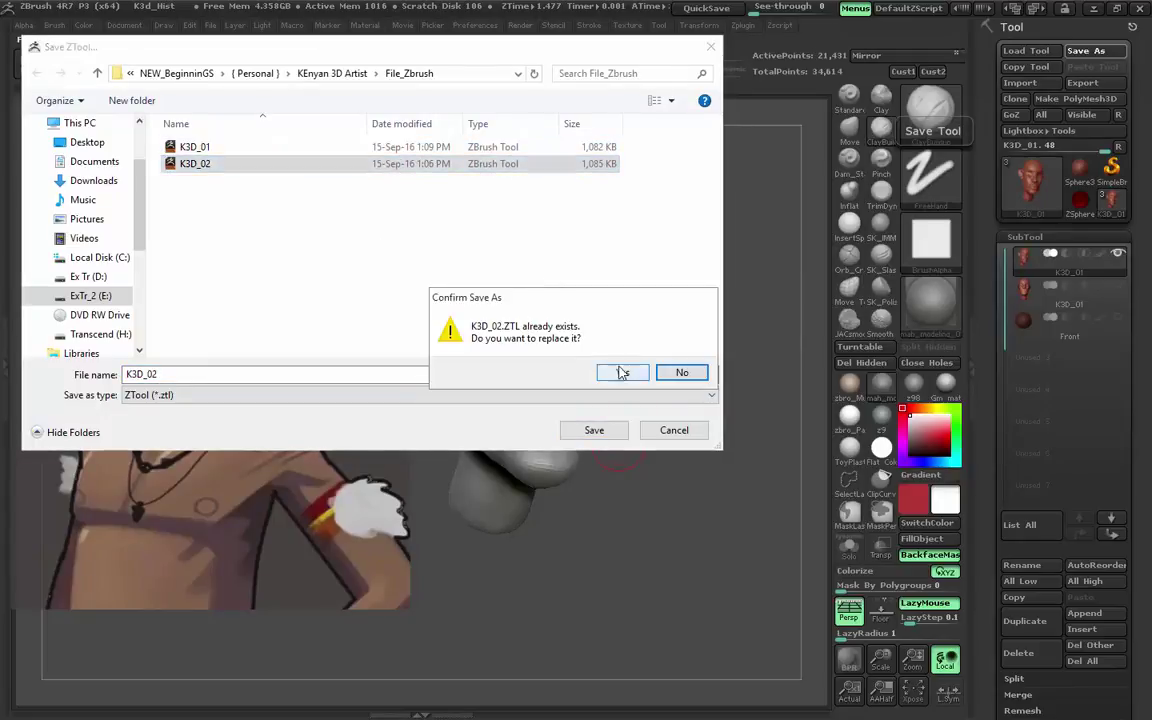
{"action": "left_click", "coordinate": [618, 372]}
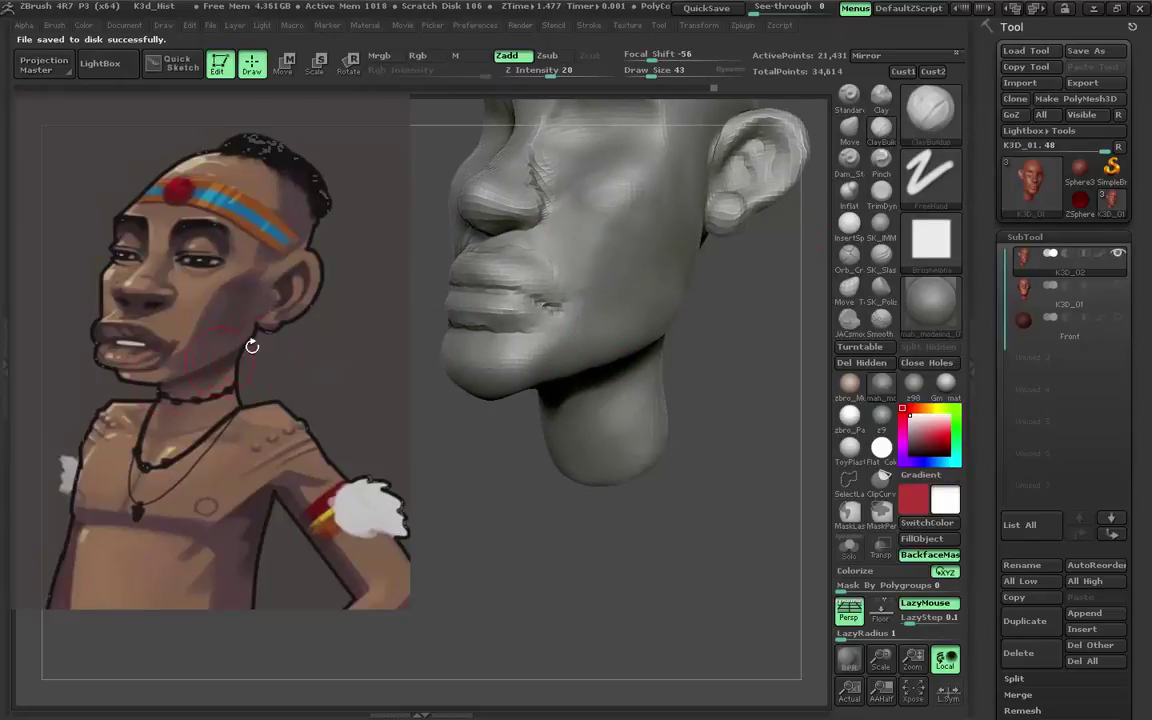
Enlarge and reshape the ear with a bigger Move brush from side and frontal views.
{"action": "left_click_drag", "start_coordinate": [772, 214], "coordinate": [600, 270]}
{"action": "mouse_move", "coordinate": [660, 218]}
{"action": "left_mouse_down"}
{"action": "mouse_move", "coordinate": [560, 334]}
{"action": "mouse_move", "coordinate": [258, 280]}
{"action": "mouse_move", "coordinate": [393, 283]}
{"action": "mouse_move", "coordinate": [660, 362]}
{"action": "mouse_move", "coordinate": [578, 320]}
{"action": "left_mouse_up"}
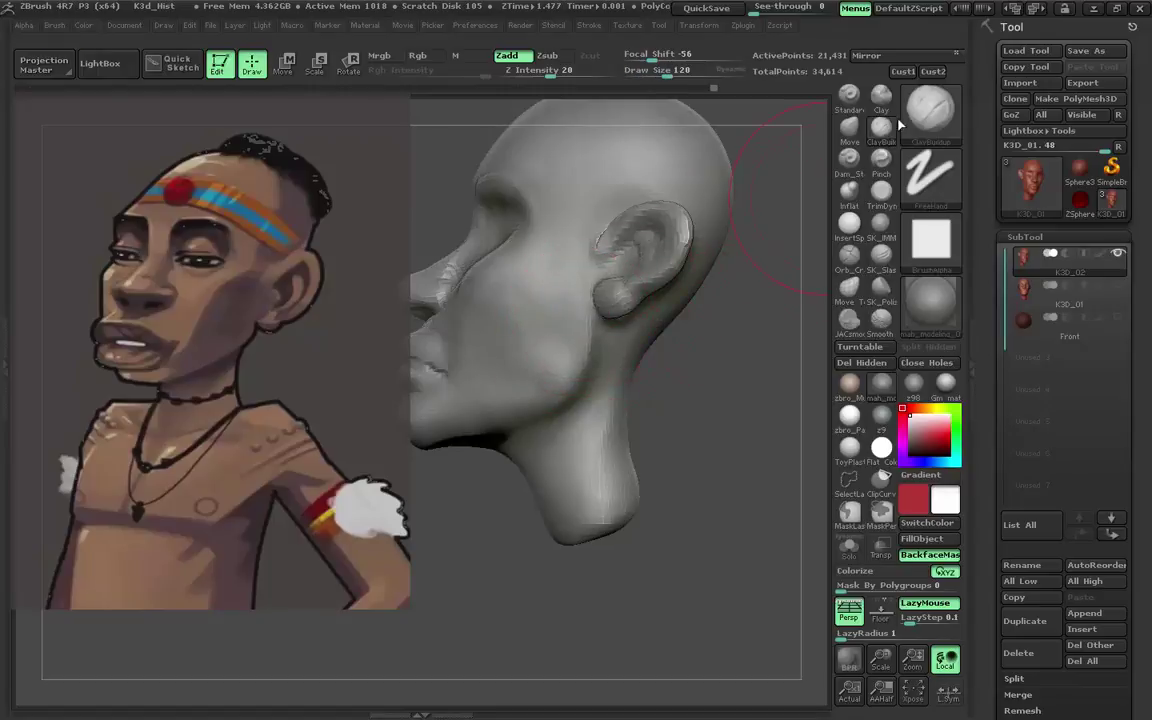
{"action": "left_click", "coordinate": [848, 127]}
{"action": "left_click_drag", "start_coordinate": [625, 298], "coordinate": [600, 268]}
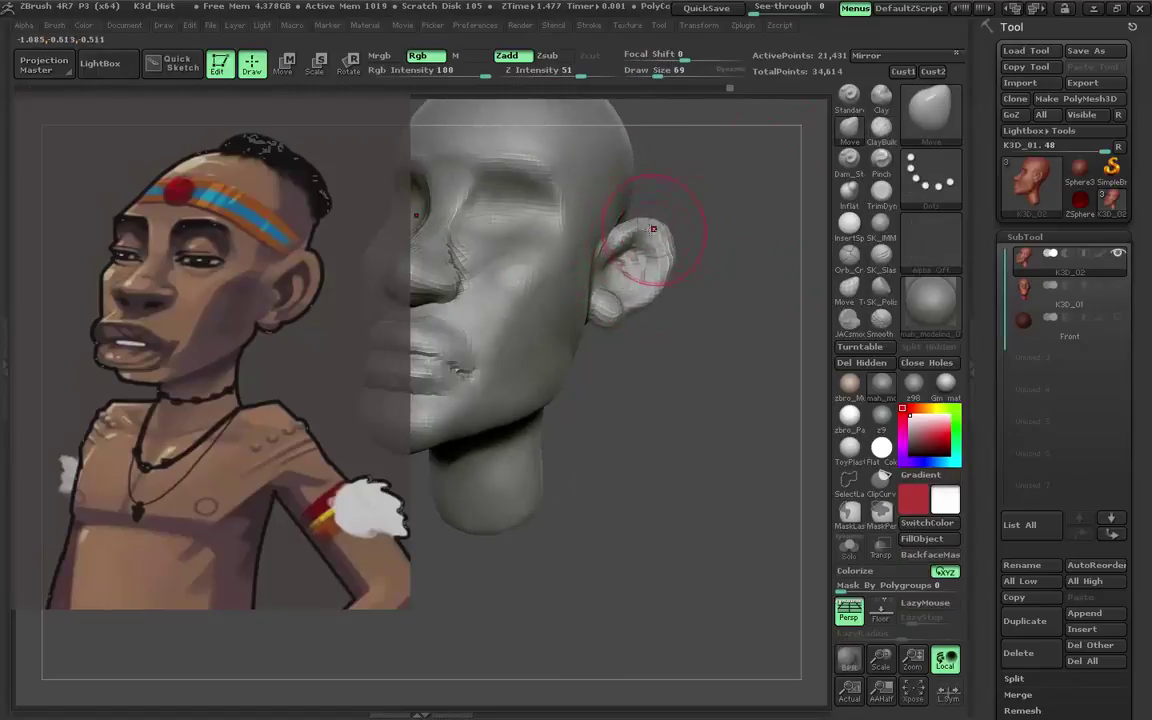
{"action": "mouse_move", "coordinate": [653, 229]}
{"action": "left_mouse_down"}
{"action": "mouse_move", "coordinate": [674, 234]}
{"action": "mouse_move", "coordinate": [650, 284]}
{"action": "mouse_move", "coordinate": [587, 244]}
{"action": "mouse_move", "coordinate": [565, 290]}
{"action": "mouse_move", "coordinate": [590, 287]}
{"action": "left_mouse_up"}
{"action": "key", "text": "s"}
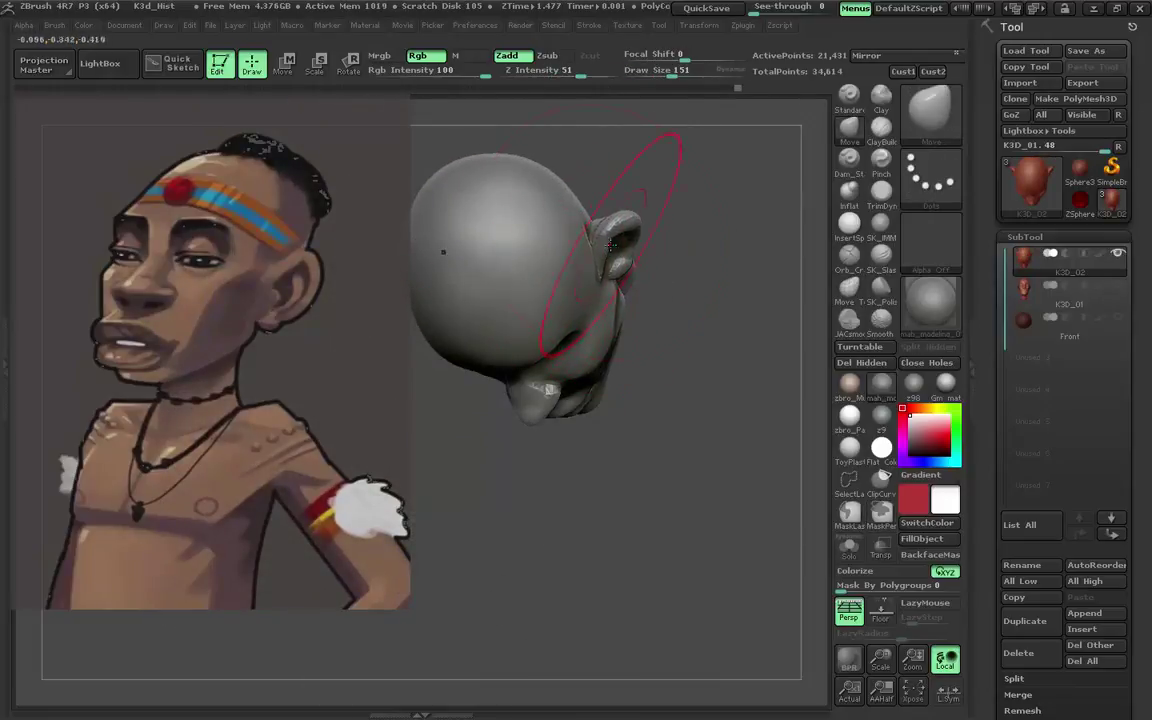
{"action": "mouse_move", "coordinate": [591, 215]}
{"action": "left_mouse_down"}
{"action": "mouse_move", "coordinate": [607, 352]}
{"action": "mouse_move", "coordinate": [561, 345]}
{"action": "mouse_move", "coordinate": [527, 386]}
{"action": "mouse_move", "coordinate": [621, 370]}
{"action": "left_mouse_up"}
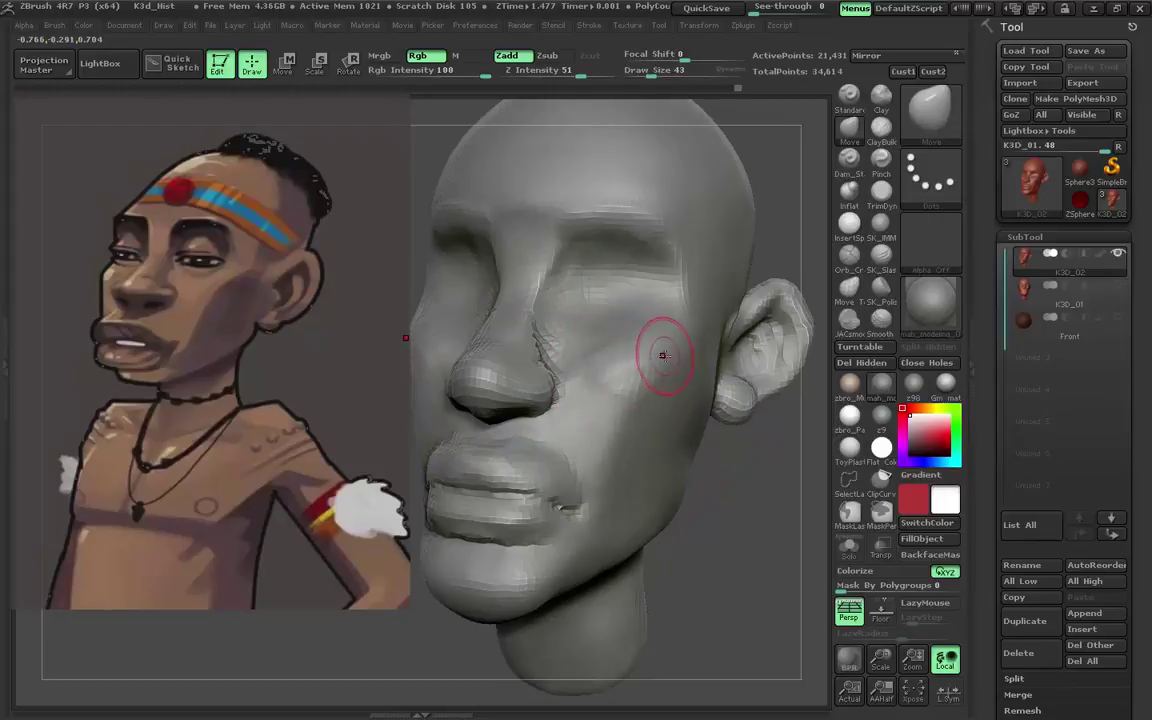
{"action": "mouse_move", "coordinate": [667, 364]}
{"action": "right_mouse_down"}
{"action": "mouse_move", "coordinate": [676, 309]}
{"action": "mouse_move", "coordinate": [715, 288]}
{"action": "mouse_move", "coordinate": [707, 238]}
{"action": "mouse_move", "coordinate": [622, 344]}
{"action": "mouse_move", "coordinate": [553, 373]}
{"action": "mouse_move", "coordinate": [746, 270]}
{"action": "mouse_move", "coordinate": [624, 428]}
{"action": "right_mouse_up"}
Reshape the jawline below the ear using TrimDynamic and Move, then mask everything except the ear.
{"action": "left_click", "coordinate": [881, 193]}
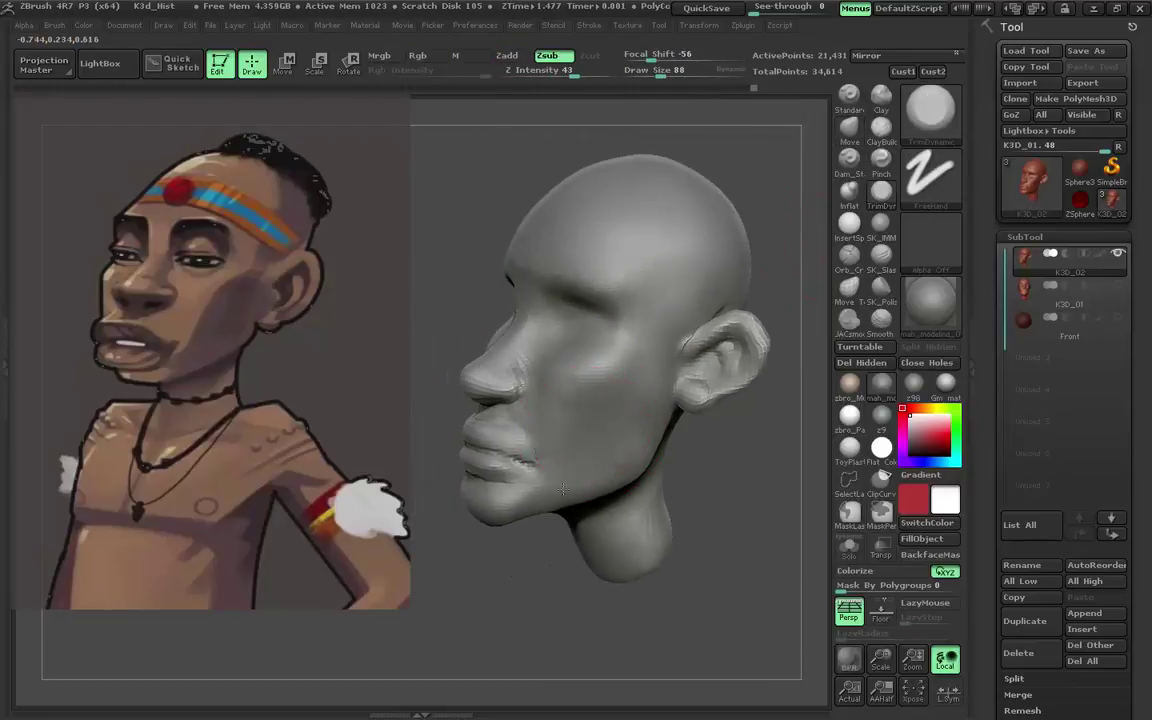
{"action": "mouse_move", "coordinate": [563, 488]}
{"action": "right_mouse_down"}
{"action": "mouse_move", "coordinate": [540, 445]}
{"action": "mouse_move", "coordinate": [614, 393]}
{"action": "right_mouse_up"}
{"action": "left_click", "coordinate": [847, 140]}
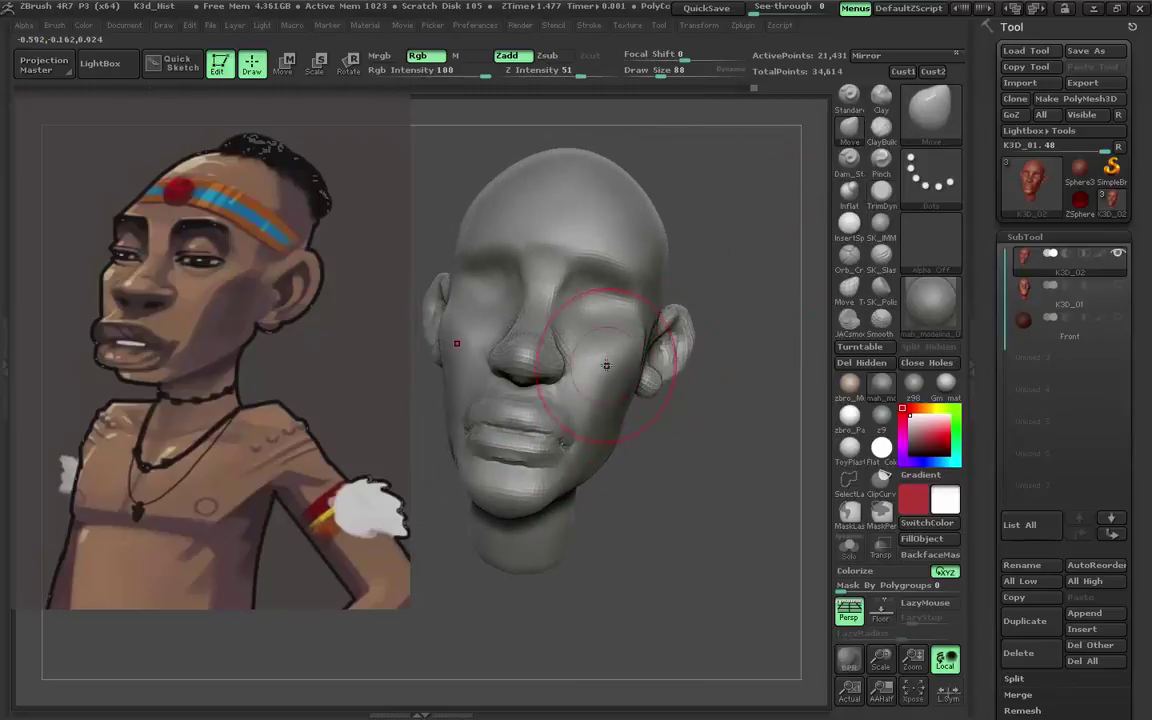
{"action": "right_click_drag", "start_coordinate": [560, 330], "coordinate": [630, 424]}
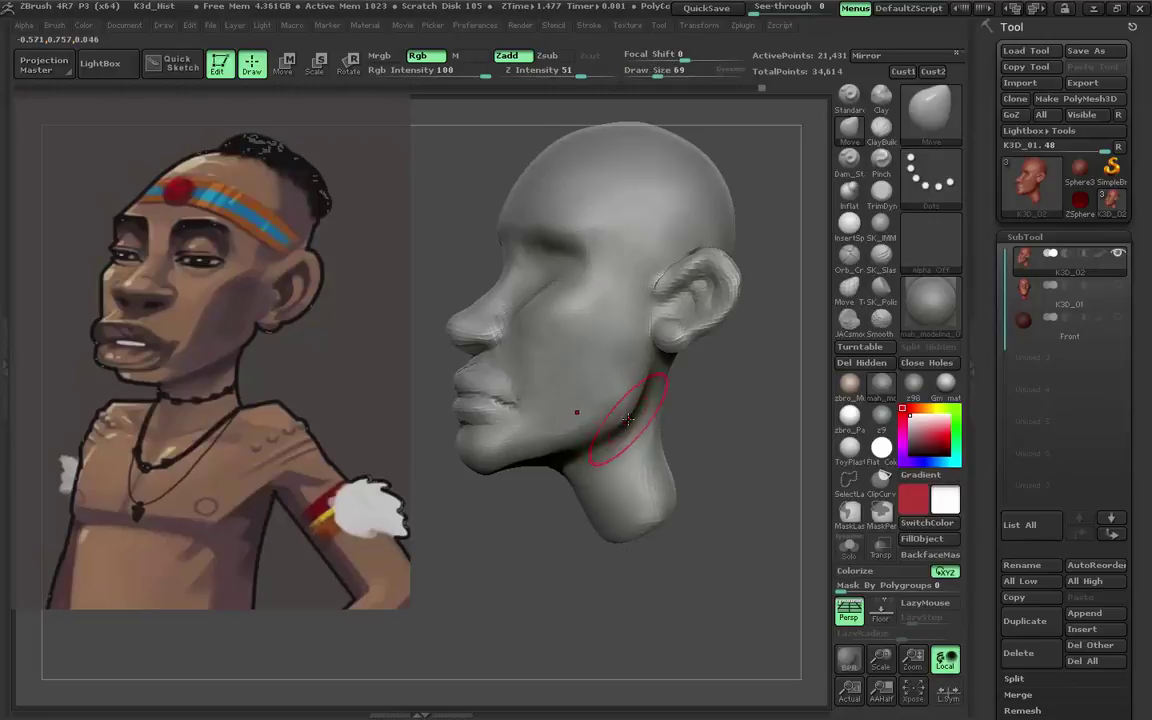
{"action": "key", "text": "ctrl"}
{"action": "mouse_move", "coordinate": [622, 375]}
{"action": "right_mouse_down"}
{"action": "mouse_move", "coordinate": [635, 404]}
{"action": "mouse_move", "coordinate": [617, 360]}
{"action": "mouse_move", "coordinate": [677, 419]}
{"action": "right_mouse_up"}
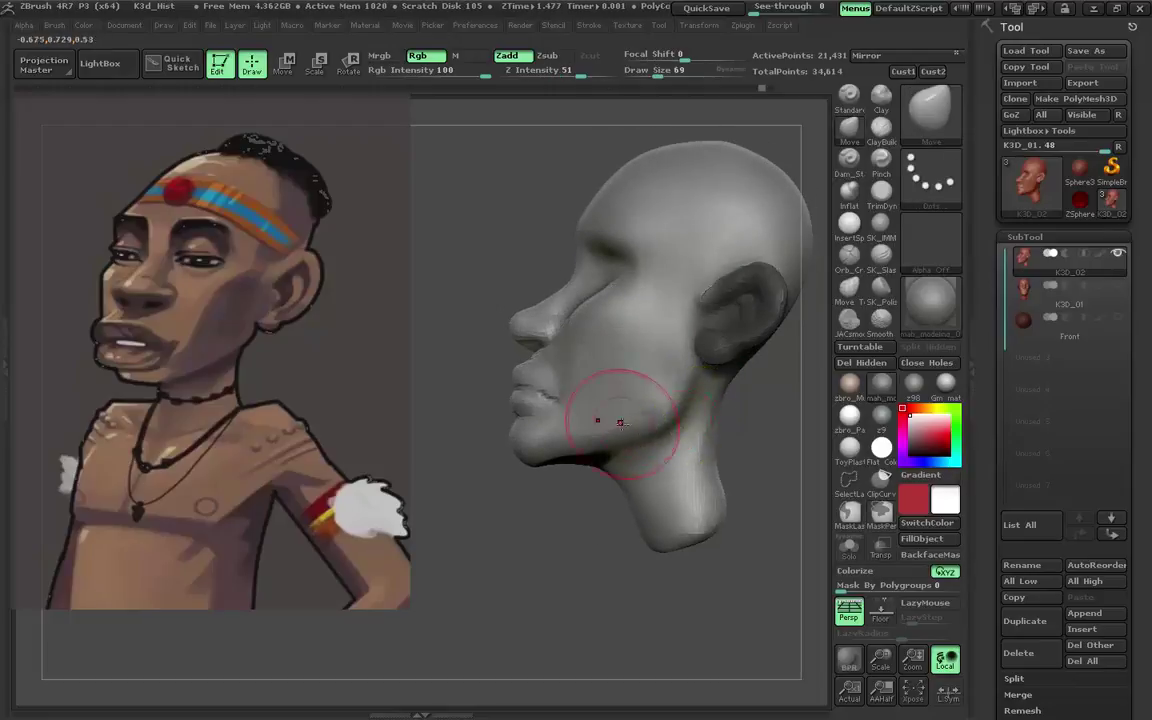
{"action": "mouse_move", "coordinate": [604, 424]}
{"action": "right_mouse_down"}
{"action": "mouse_move", "coordinate": [630, 386]}
{"action": "mouse_move", "coordinate": [600, 400]}
{"action": "mouse_move", "coordinate": [579, 375]}
{"action": "mouse_move", "coordinate": [569, 398]}
{"action": "mouse_move", "coordinate": [540, 375]}
{"action": "mouse_move", "coordinate": [586, 393]}
{"action": "mouse_move", "coordinate": [567, 424]}
{"action": "mouse_move", "coordinate": [597, 406]}
{"action": "mouse_move", "coordinate": [580, 395]}
{"action": "mouse_move", "coordinate": [300, 385]}
{"action": "mouse_move", "coordinate": [617, 345]}
{"action": "mouse_move", "coordinate": [651, 350]}
{"action": "mouse_move", "coordinate": [545, 365]}
{"action": "mouse_move", "coordinate": [663, 391]}
{"action": "mouse_move", "coordinate": [659, 362]}
{"action": "right_mouse_up"}
{"action": "left_click", "coordinate": [663, 470], "text": "ctrl"}
{"action": "left_click", "coordinate": [882, 121]}
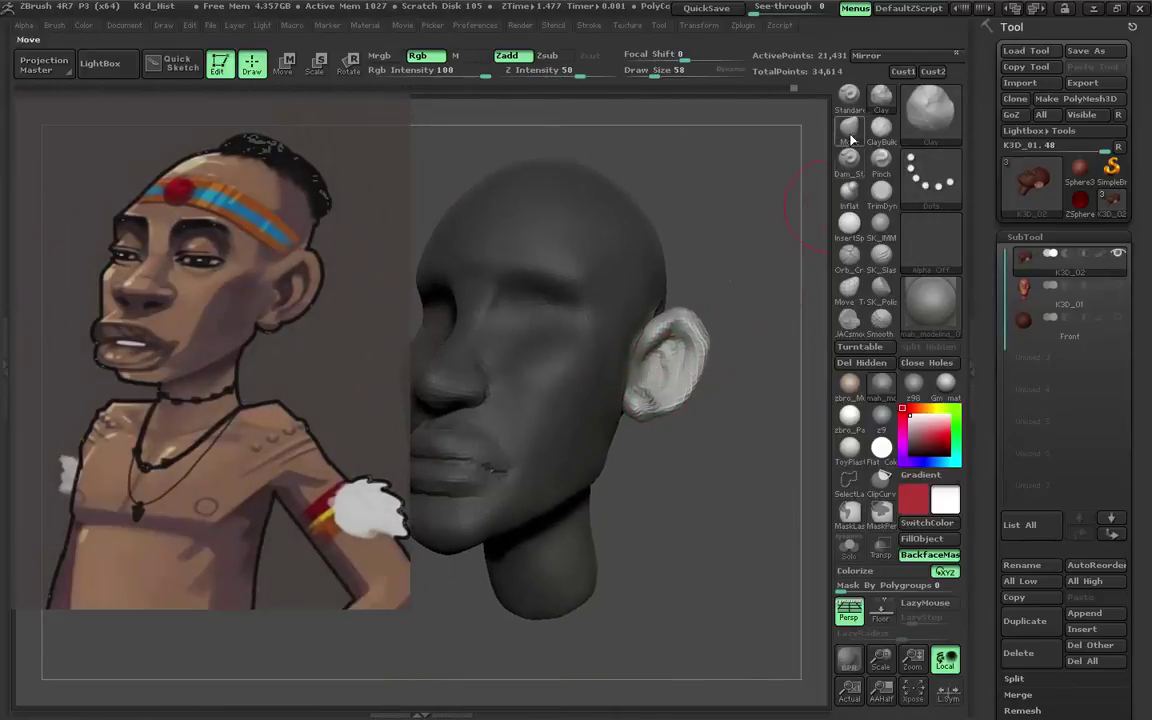
Pick the Move brush and inspect the head's wireframe and side profile.
{"action": "left_click", "coordinate": [849, 130]}
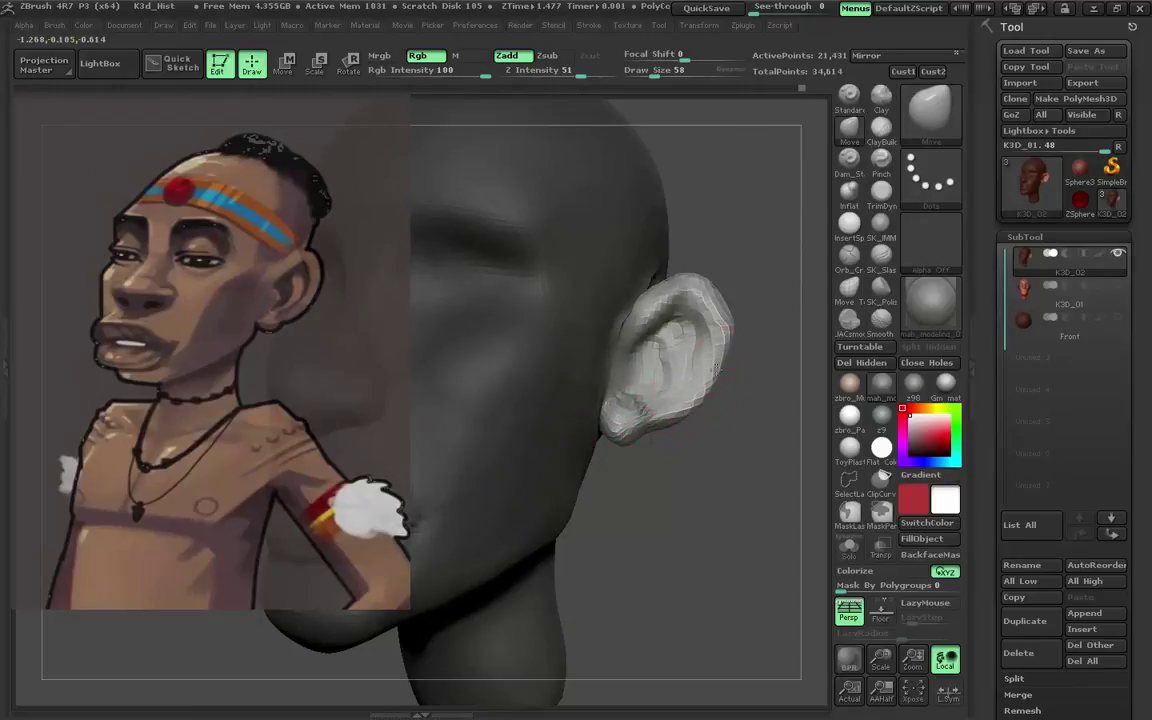
{"action": "mouse_move", "coordinate": [716, 370]}
{"action": "right_mouse_down"}
{"action": "mouse_move", "coordinate": [630, 437]}
{"action": "mouse_move", "coordinate": [553, 419]}
{"action": "mouse_move", "coordinate": [608, 457]}
{"action": "right_mouse_up"}
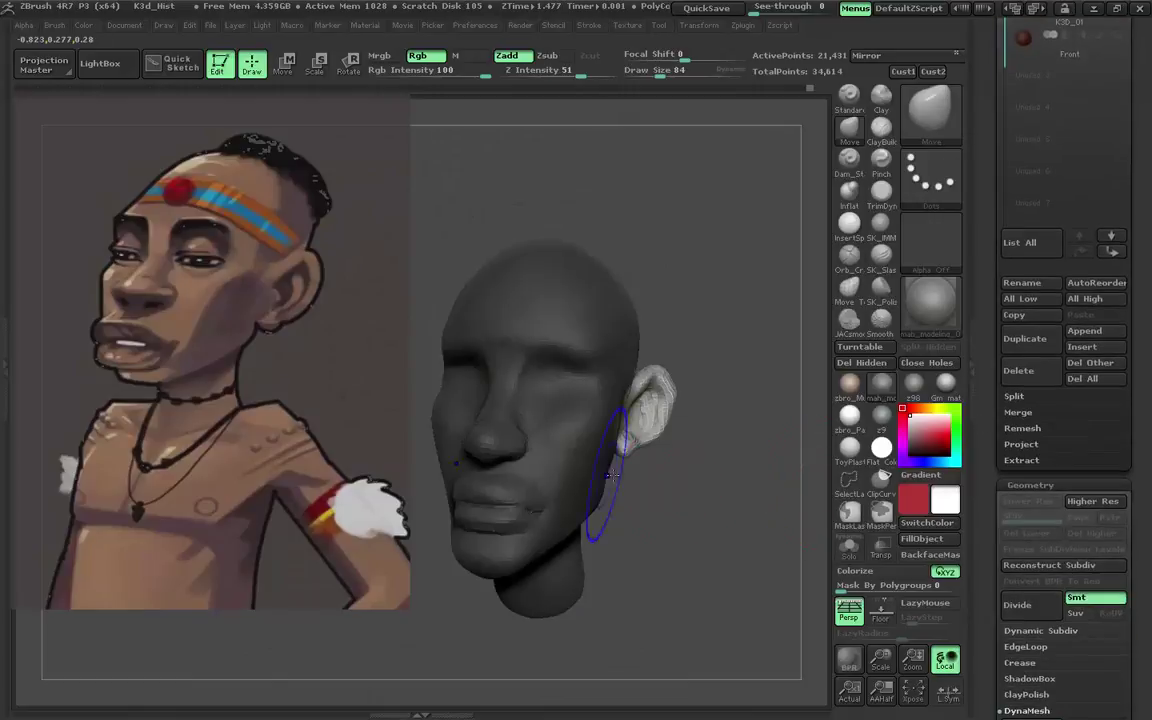
{"action": "key", "text": "shift+f"}
{"action": "key", "text": "shift+f"}
{"action": "key", "text": "shift+f"}
{"action": "left_click_drag", "start_coordinate": [727, 445], "coordinate": [660, 472], "text": "shift"}
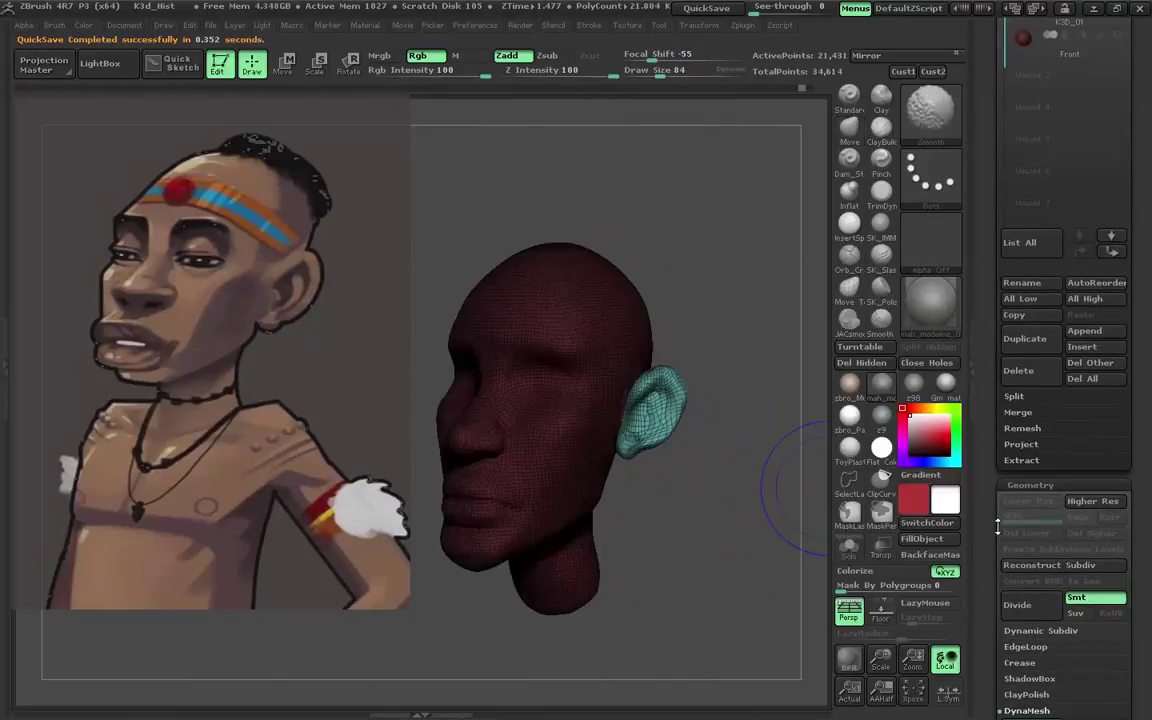
{"action": "key", "text": "shift+f"}
DynaMesh the head at resolution 120, recheck its profile and polygroups, then open Save As for K3D_02.
{"action": "left_click", "coordinate": [1027, 710]}
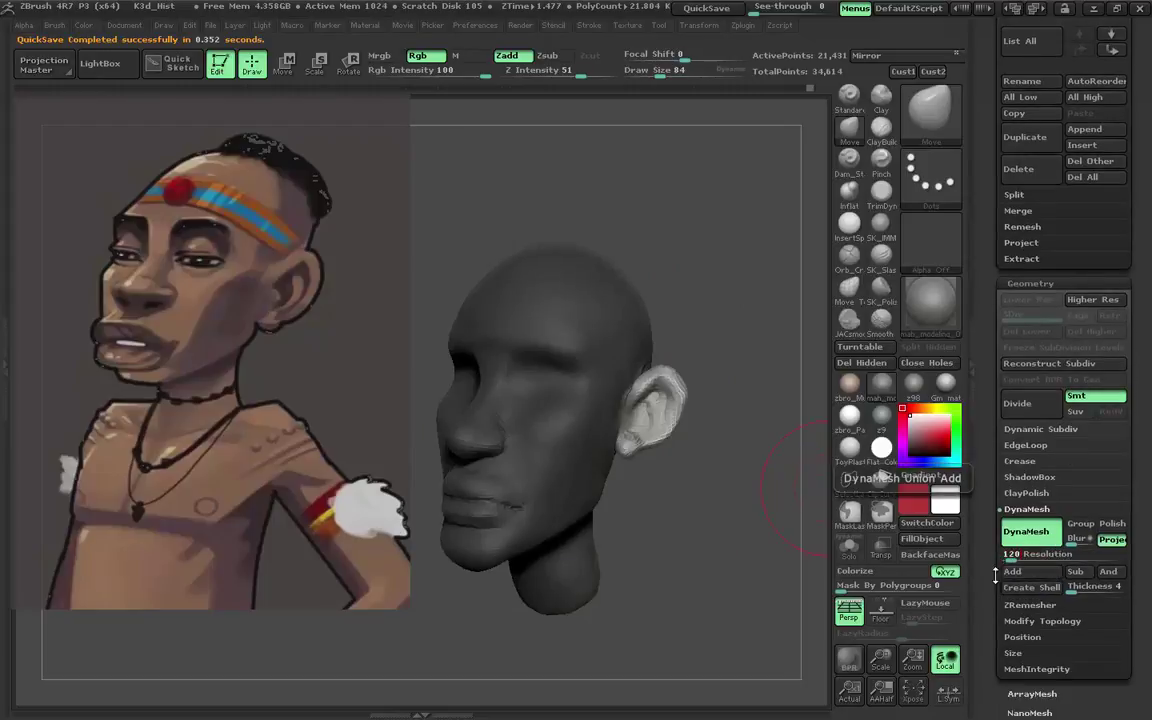
{"action": "left_click_drag", "start_coordinate": [780, 250], "coordinate": [720, 283]}
{"action": "mouse_move", "coordinate": [668, 347]}
{"action": "right_mouse_down", "text": "ctrl"}
{"action": "mouse_move", "coordinate": [738, 418]}
{"action": "mouse_move", "coordinate": [641, 367]}
{"action": "mouse_move", "coordinate": [771, 455]}
{"action": "mouse_move", "coordinate": [746, 463]}
{"action": "right_mouse_up", "text": "ctrl"}
{"action": "key", "text": "shift+f"}
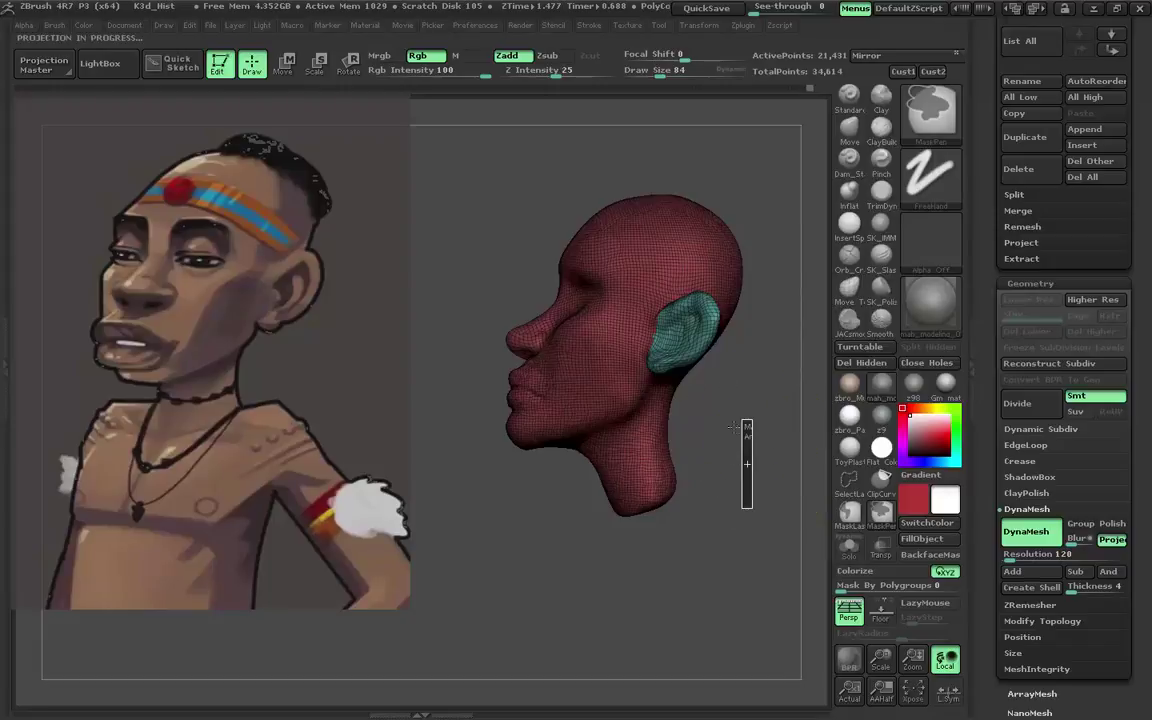
{"action": "key", "text": "shift+f"}
{"action": "right_click_drag", "start_coordinate": [681, 373], "coordinate": [724, 341]}
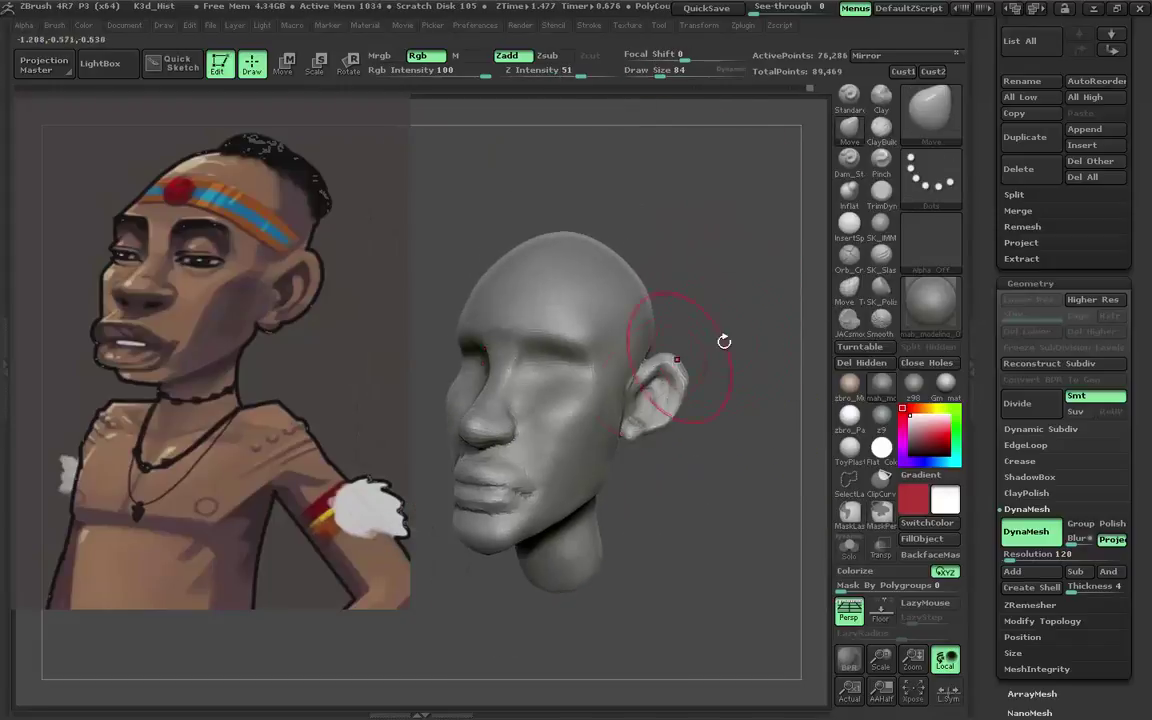
{"action": "scroll", "coordinate": [1122, 127], "scroll_direction": "up", "scroll_amount": 5}
{"action": "left_click", "coordinate": [1085, 50]}
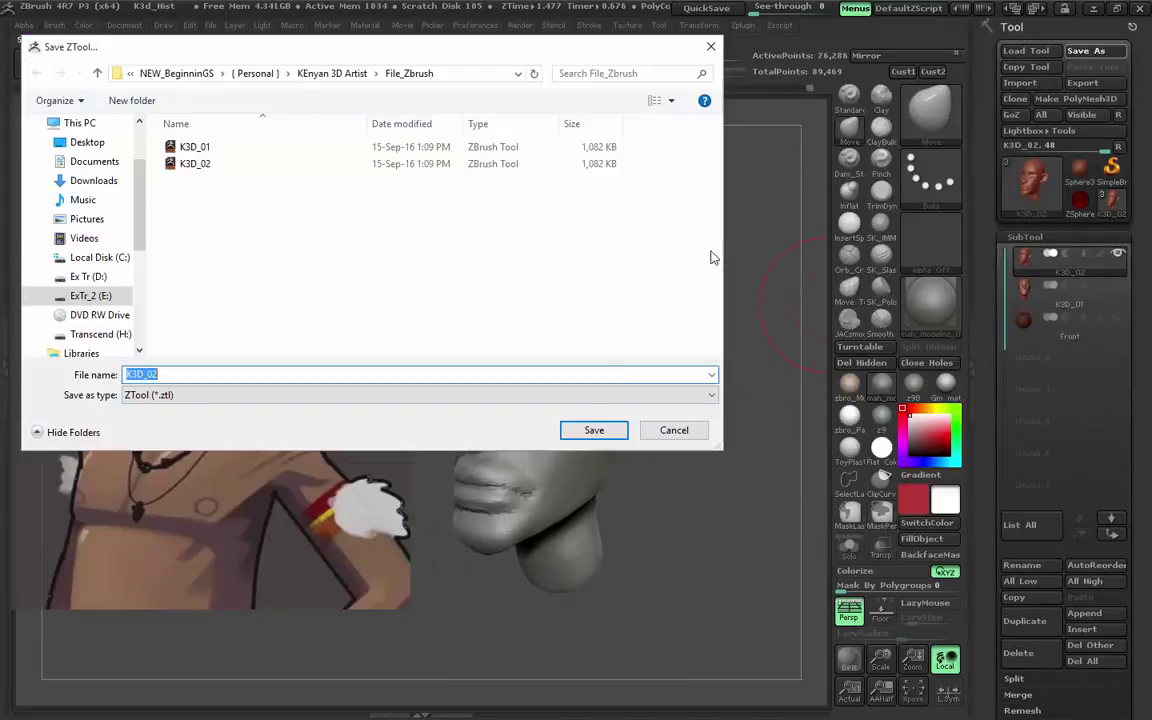
Save the head as K3D_02 in the File_Zbrush folder.
{"action": "left_click", "coordinate": [590, 432]}
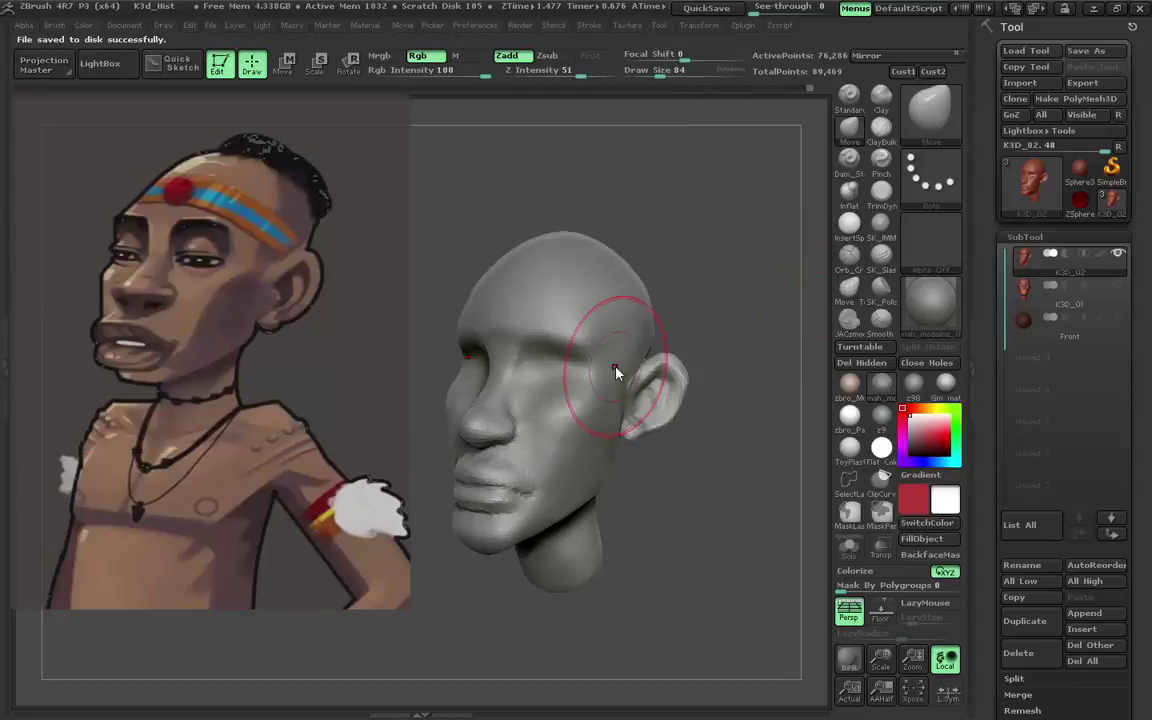
{"action": "mouse_move", "coordinate": [616, 373]}
{"action": "right_mouse_down"}
{"action": "mouse_move", "coordinate": [653, 338]}
{"action": "mouse_move", "coordinate": [527, 476]}
{"action": "right_mouse_up"}
{"action": "key", "text": "space"}
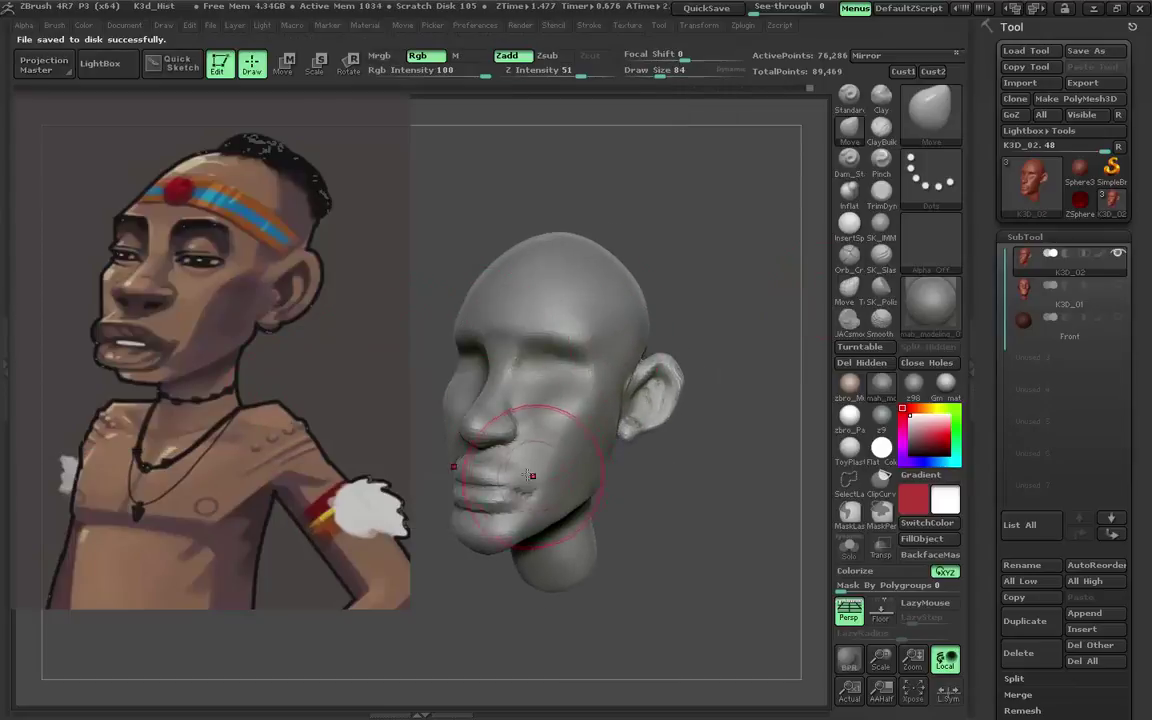
{"action": "key", "text": "super"}
{"action": "key", "text": "super"}
{"action": "right_click_drag", "start_coordinate": [728, 342], "coordinate": [575, 450]}
Carve a defined line between the lips with Dam_Standard at brush size 52.
{"action": "key", "text": "s"}
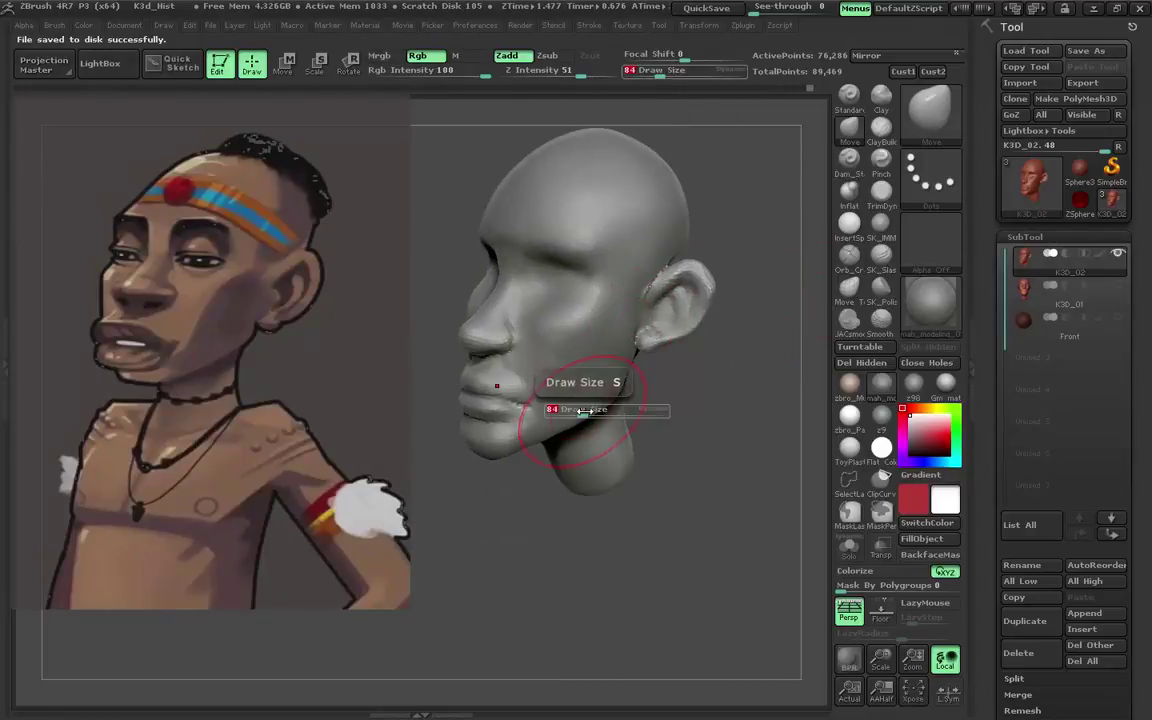
{"action": "left_click_drag", "start_coordinate": [575, 380], "coordinate": [545, 380]}
{"action": "right_click_drag", "start_coordinate": [545, 380], "coordinate": [522, 323], "text": "ctrl"}
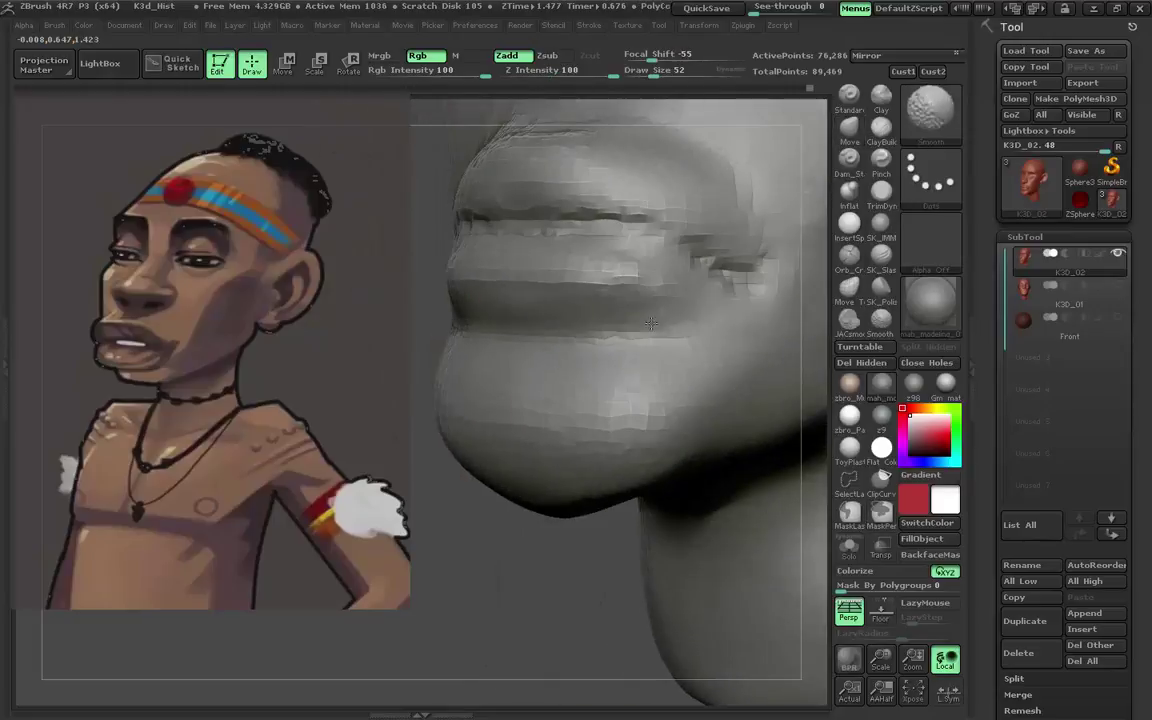
{"action": "left_click", "coordinate": [848, 157]}
{"action": "right_click_drag", "start_coordinate": [805, 175], "coordinate": [505, 339]}
{"action": "key", "text": "s"}
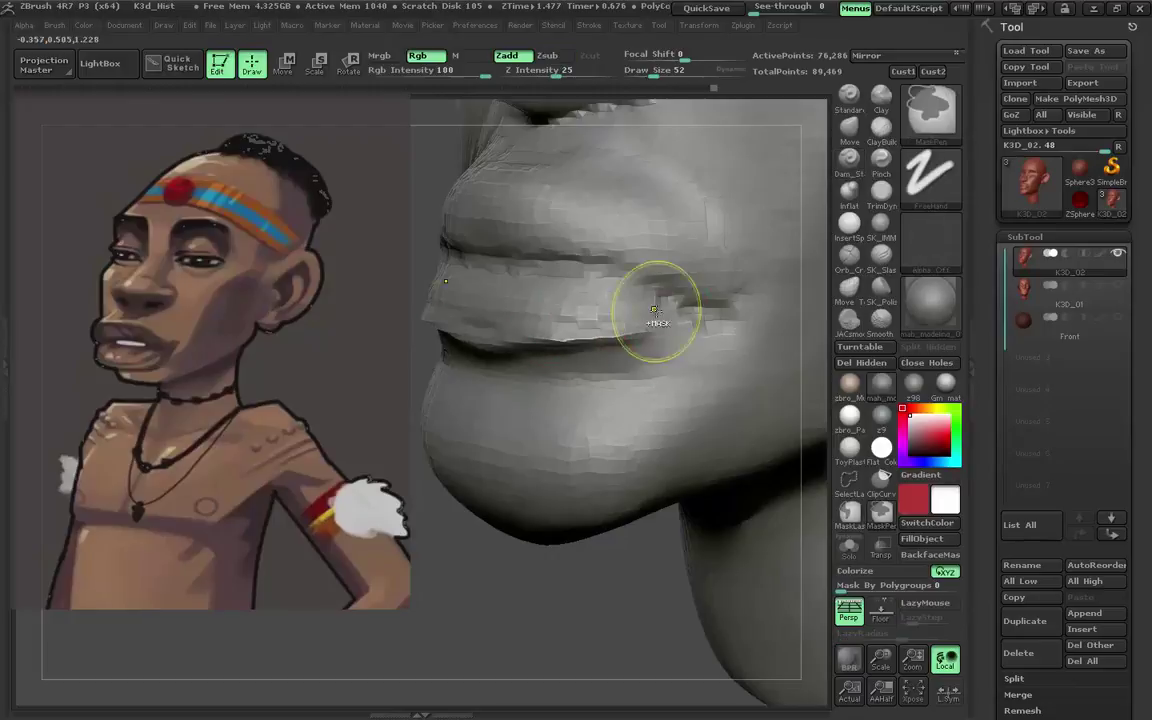
{"action": "right_click_drag", "start_coordinate": [656, 314], "coordinate": [683, 318], "text": "ctrl"}
{"action": "right_click_drag", "start_coordinate": [564, 325], "coordinate": [604, 296]}
{"action": "key", "text": "s"}
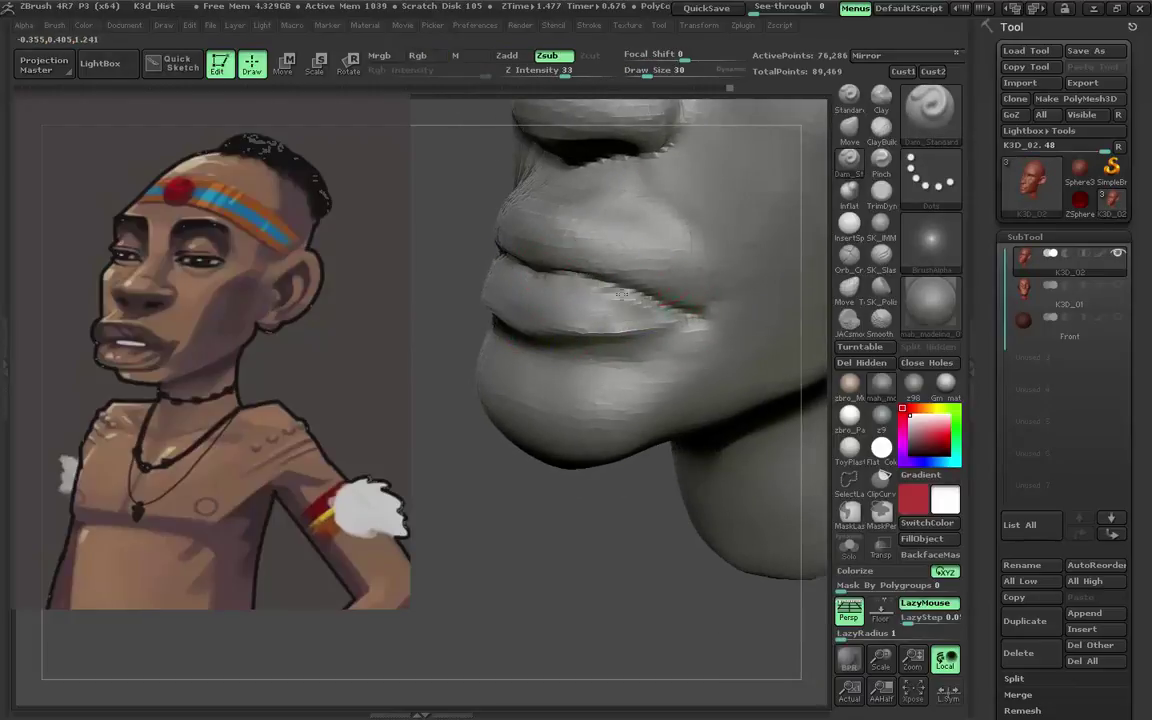
{"action": "mouse_move", "coordinate": [620, 294]}
{"action": "right_mouse_down"}
{"action": "mouse_move", "coordinate": [601, 324]}
{"action": "mouse_move", "coordinate": [549, 297]}
{"action": "right_mouse_up"}
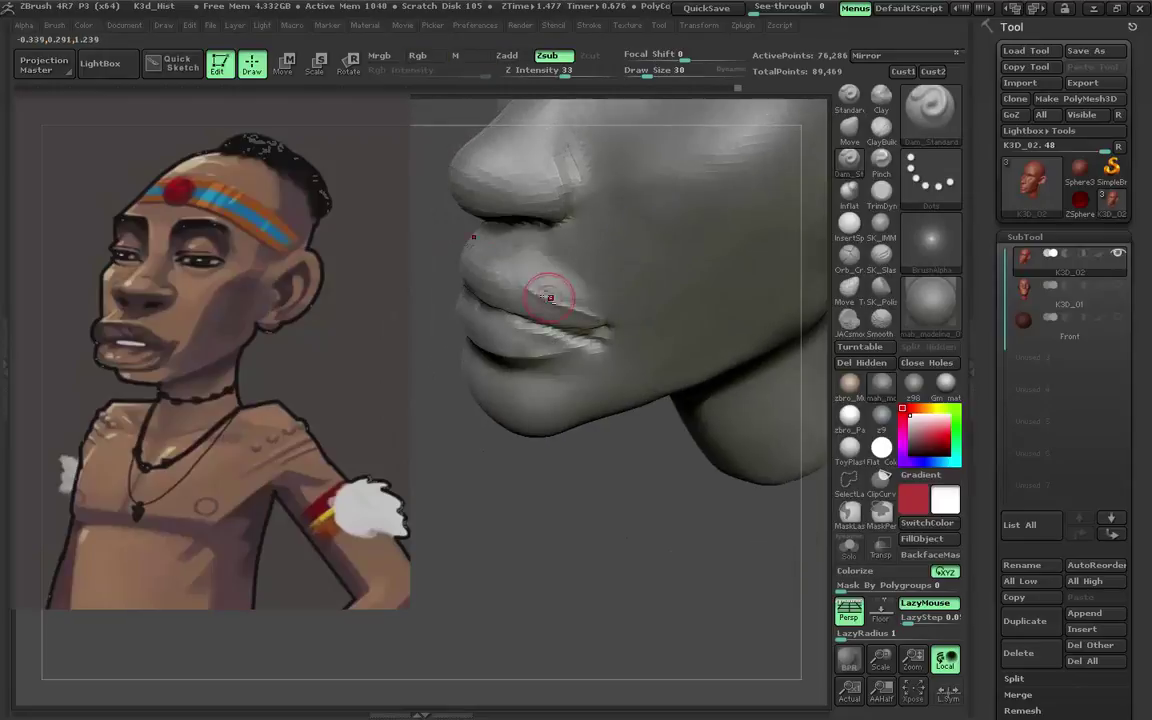
{"action": "mouse_move", "coordinate": [500, 262]}
{"action": "right_mouse_down"}
{"action": "mouse_move", "coordinate": [600, 272]}
{"action": "mouse_move", "coordinate": [557, 290]}
{"action": "mouse_move", "coordinate": [674, 290]}
{"action": "mouse_move", "coordinate": [797, 129]}
{"action": "mouse_move", "coordinate": [531, 307]}
{"action": "mouse_move", "coordinate": [590, 300]}
{"action": "mouse_move", "coordinate": [618, 313]}
{"action": "mouse_move", "coordinate": [513, 240]}
{"action": "right_mouse_up"}
Build up the lips, cheeks and eye sockets with the Clay and ClayBuildup brushes.
{"action": "key", "text": "b"}
{"action": "key", "text": "c"}
{"action": "key", "text": "l"}
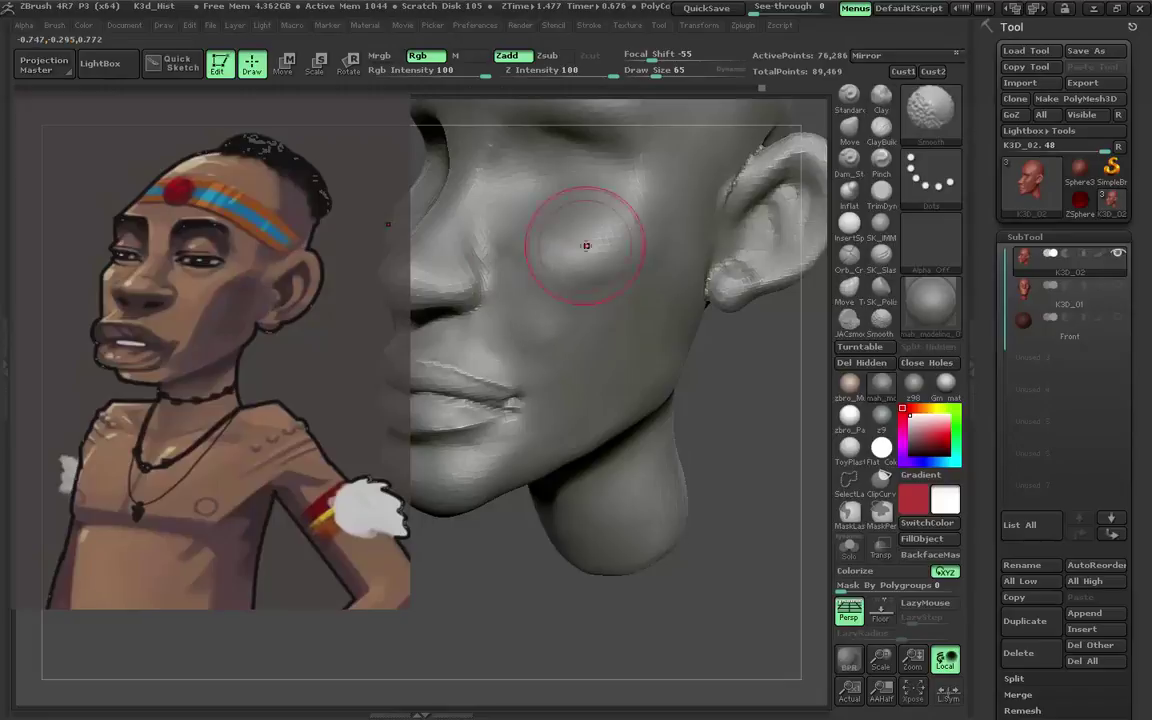
{"action": "right_click_drag", "start_coordinate": [587, 245], "coordinate": [571, 343]}
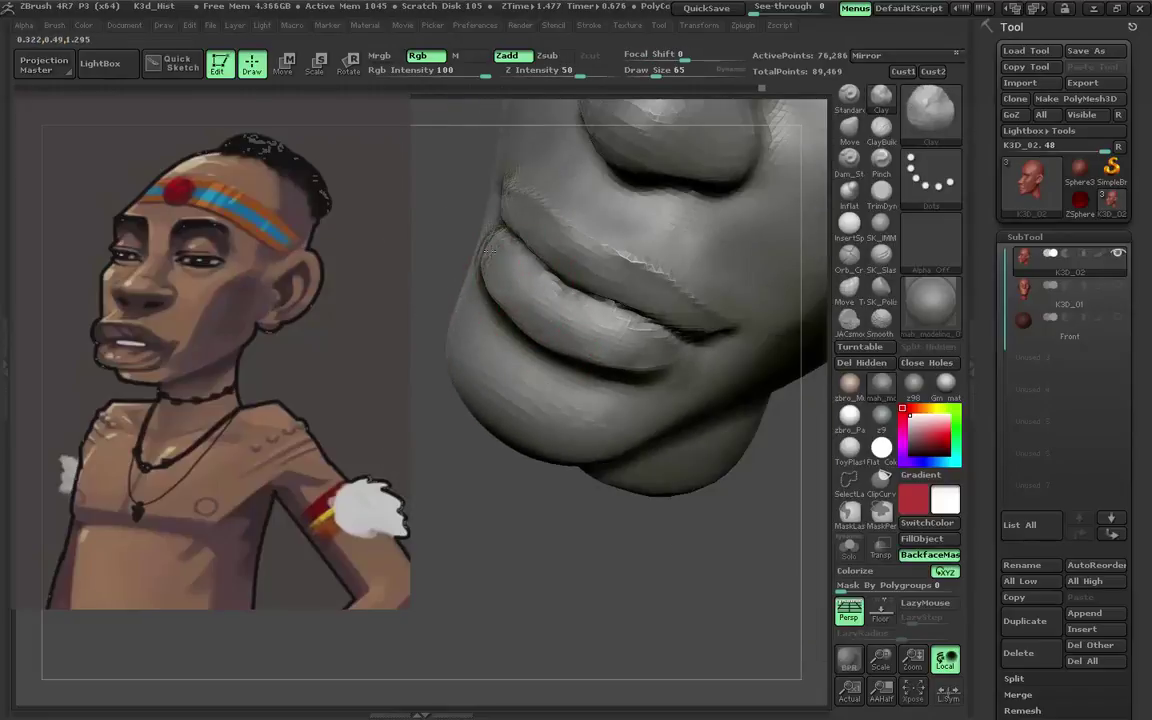
{"action": "right_click_drag", "start_coordinate": [490, 250], "coordinate": [609, 233]}
{"action": "mouse_move", "coordinate": [693, 313]}
{"action": "right_mouse_down"}
{"action": "mouse_move", "coordinate": [662, 358]}
{"action": "mouse_move", "coordinate": [679, 373]}
{"action": "mouse_move", "coordinate": [653, 410]}
{"action": "right_mouse_up"}
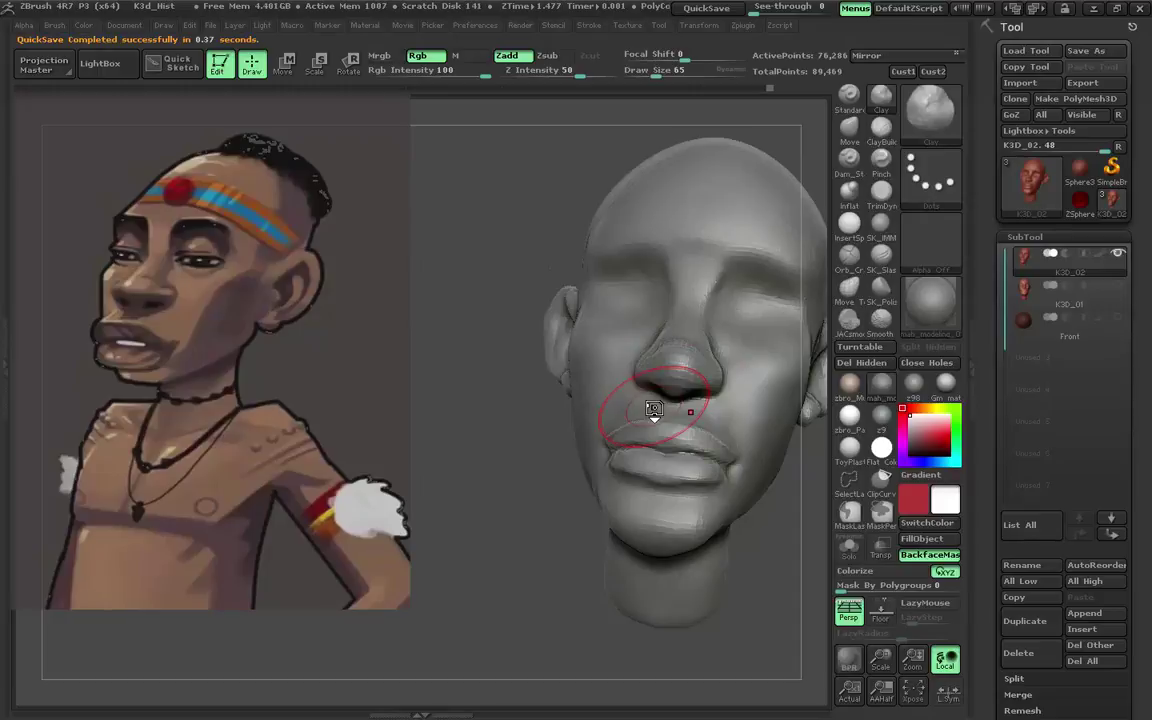
{"action": "left_click", "coordinate": [882, 127]}
{"action": "mouse_move", "coordinate": [694, 386]}
{"action": "right_mouse_down"}
{"action": "mouse_move", "coordinate": [706, 339]}
{"action": "mouse_move", "coordinate": [665, 335]}
{"action": "mouse_move", "coordinate": [637, 313]}
{"action": "mouse_move", "coordinate": [591, 340]}
{"action": "mouse_move", "coordinate": [699, 234]}
{"action": "right_mouse_up"}
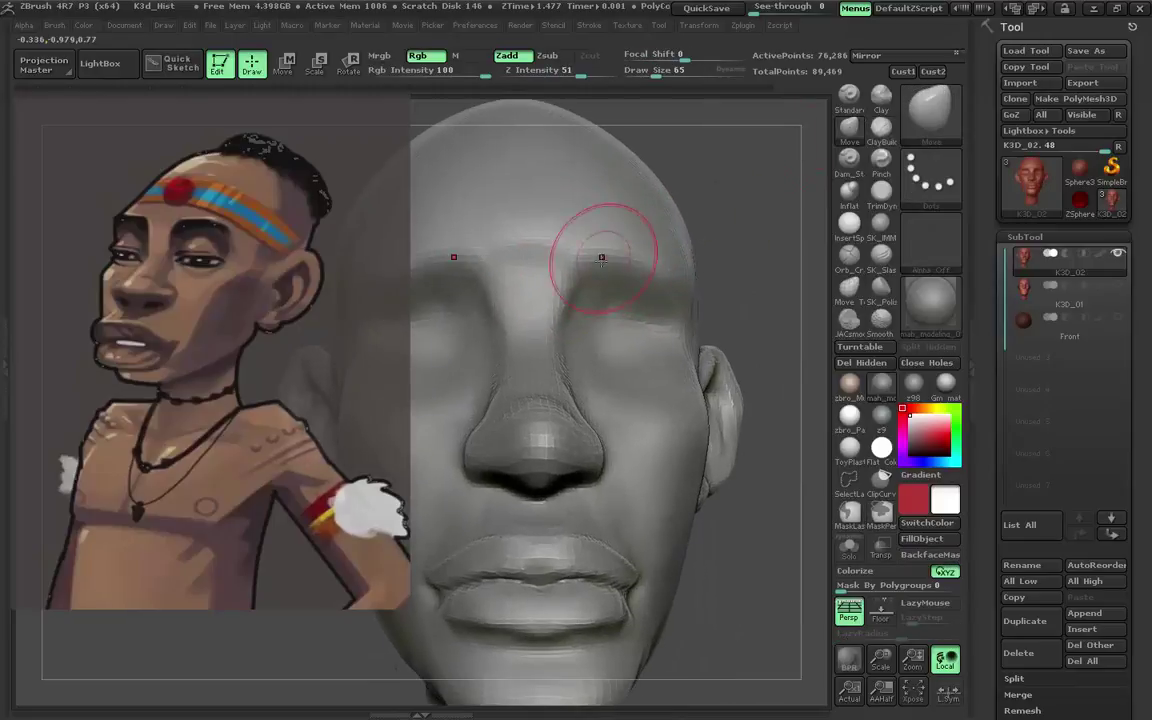
{"action": "right_click_drag", "start_coordinate": [597, 257], "coordinate": [642, 249]}
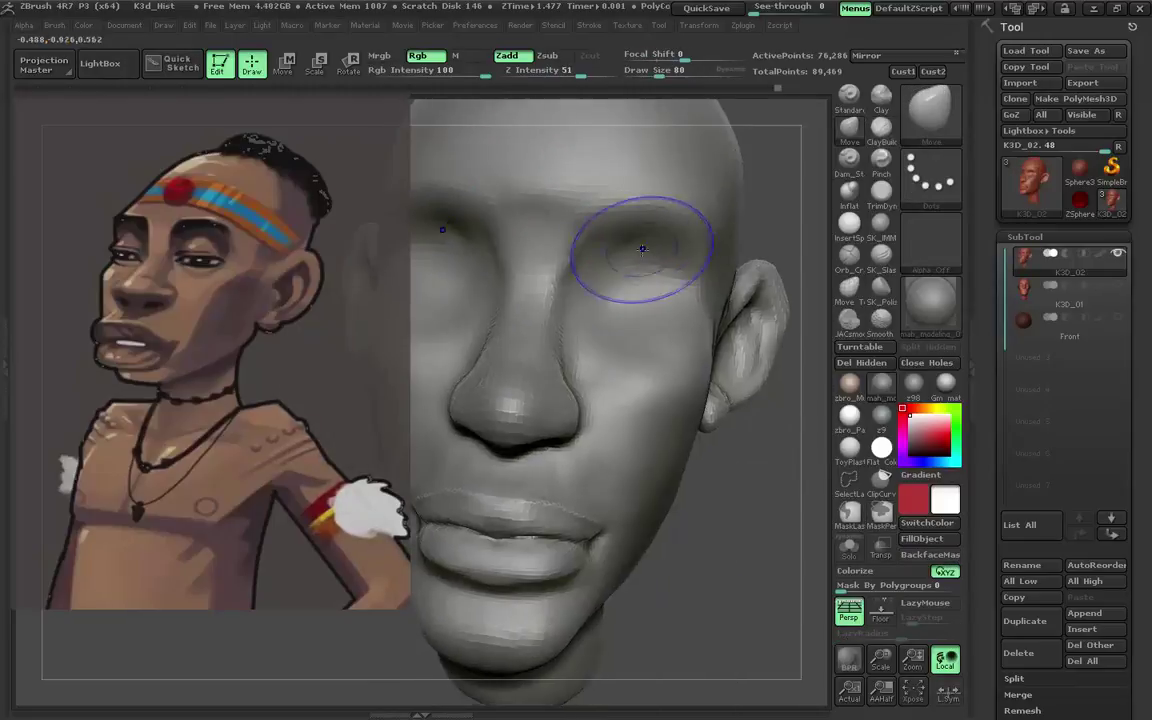
{"action": "right_click_drag", "start_coordinate": [667, 291], "coordinate": [566, 296]}
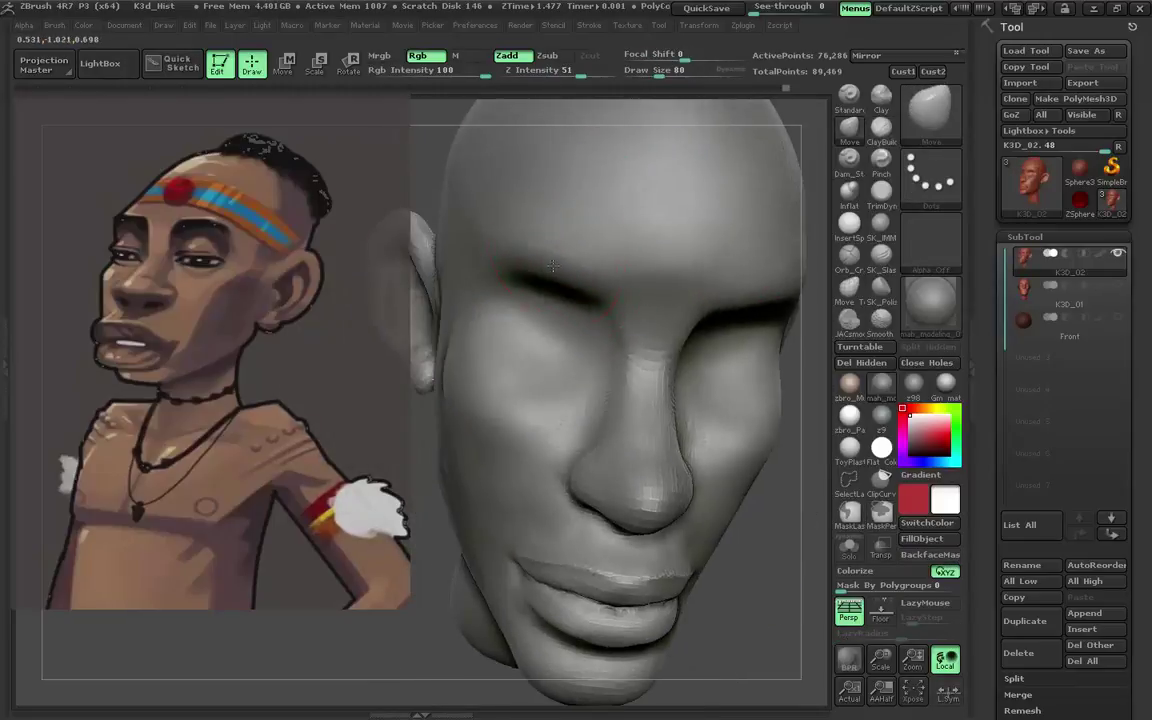
{"action": "mouse_move", "coordinate": [553, 451]}
{"action": "right_mouse_down"}
{"action": "mouse_move", "coordinate": [609, 333]}
{"action": "mouse_move", "coordinate": [488, 360]}
{"action": "right_mouse_up"}
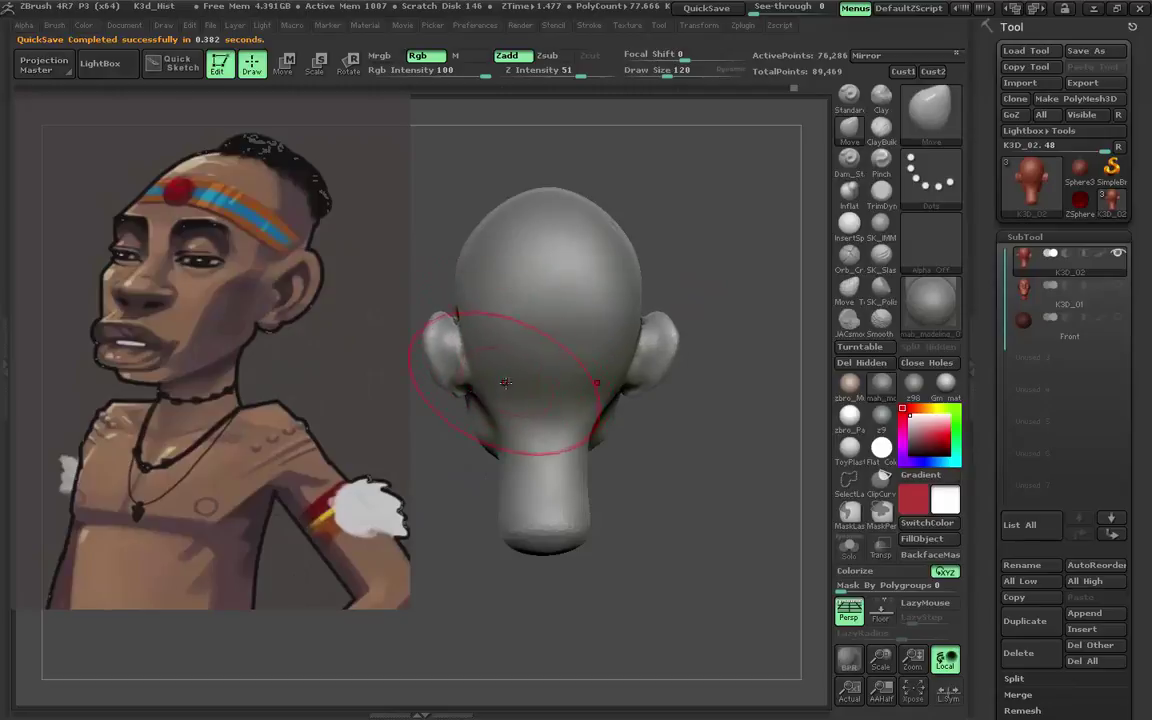
Switch to Orb_Cracks with LazyMouse on and carve the creases around the nostril wings.
{"action": "mouse_move", "coordinate": [512, 386]}
{"action": "right_mouse_down"}
{"action": "mouse_move", "coordinate": [745, 331]}
{"action": "mouse_move", "coordinate": [551, 412]}
{"action": "mouse_move", "coordinate": [576, 351]}
{"action": "mouse_move", "coordinate": [640, 342]}
{"action": "right_mouse_up"}
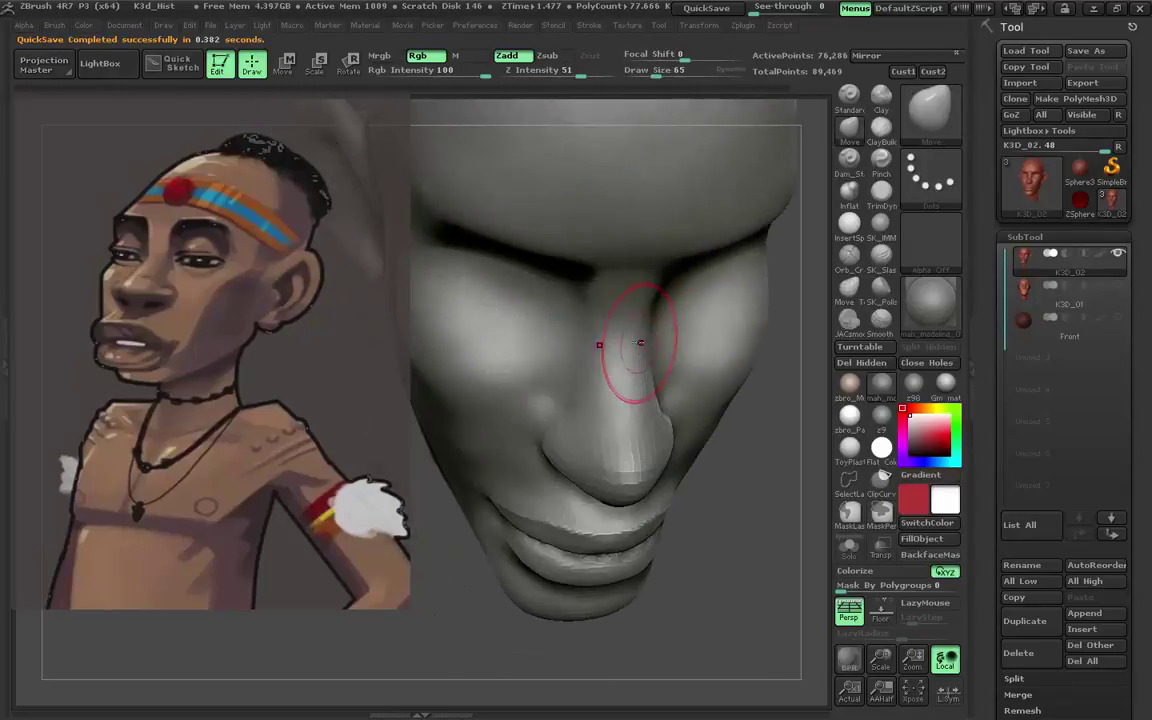
{"action": "mouse_move", "coordinate": [553, 388]}
{"action": "right_mouse_down"}
{"action": "mouse_move", "coordinate": [530, 330]}
{"action": "mouse_move", "coordinate": [553, 281]}
{"action": "right_mouse_up"}
{"action": "left_click", "coordinate": [881, 130]}
{"action": "key", "text": "s"}
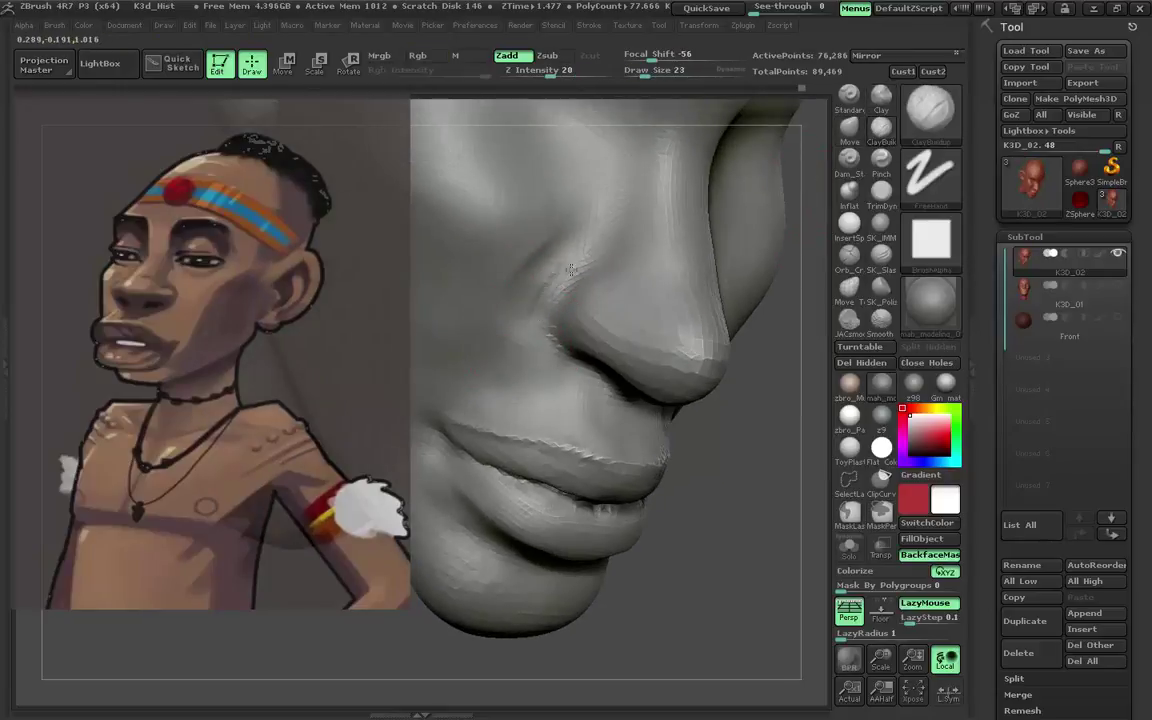
{"action": "left_click", "coordinate": [848, 254]}
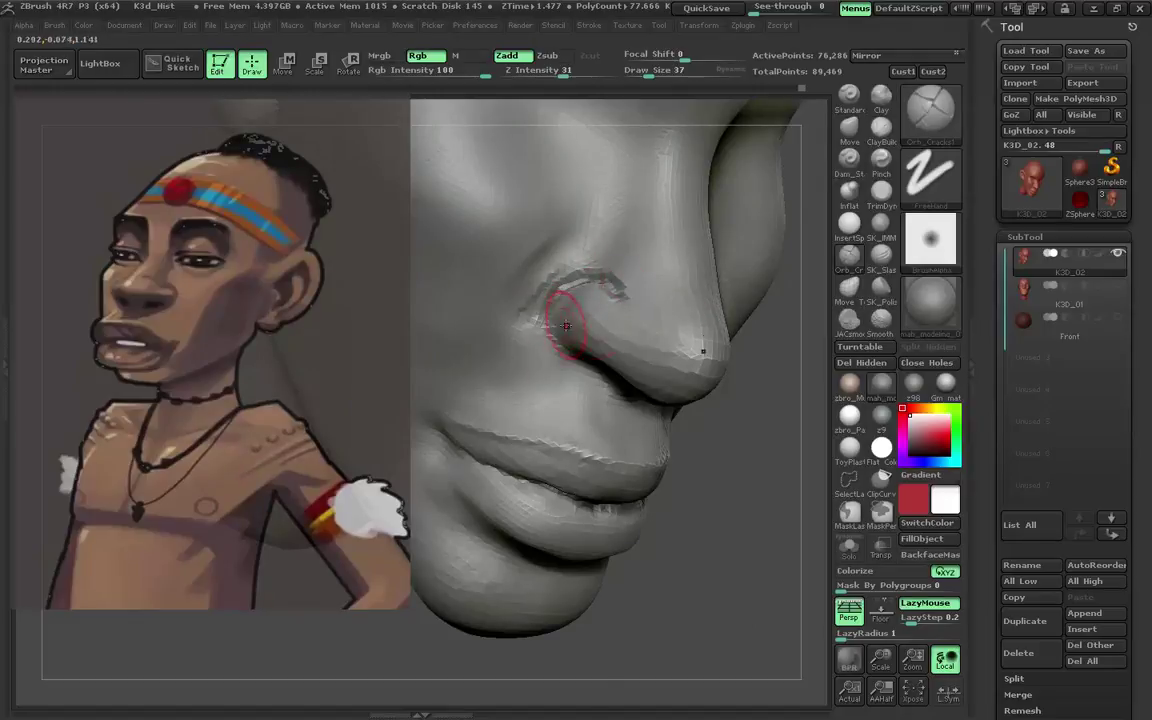
{"action": "right_click_drag", "start_coordinate": [566, 325], "coordinate": [800, 190]}
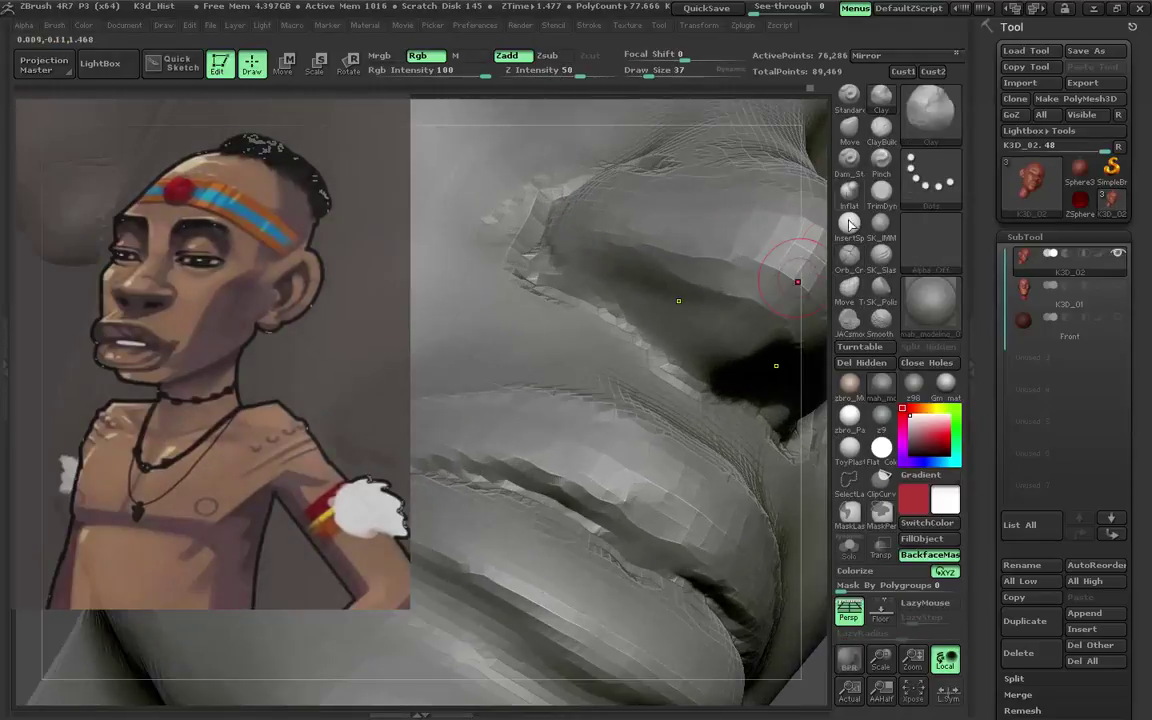
{"action": "right_click_drag", "start_coordinate": [795, 122], "coordinate": [806, 203], "text": "alt"}
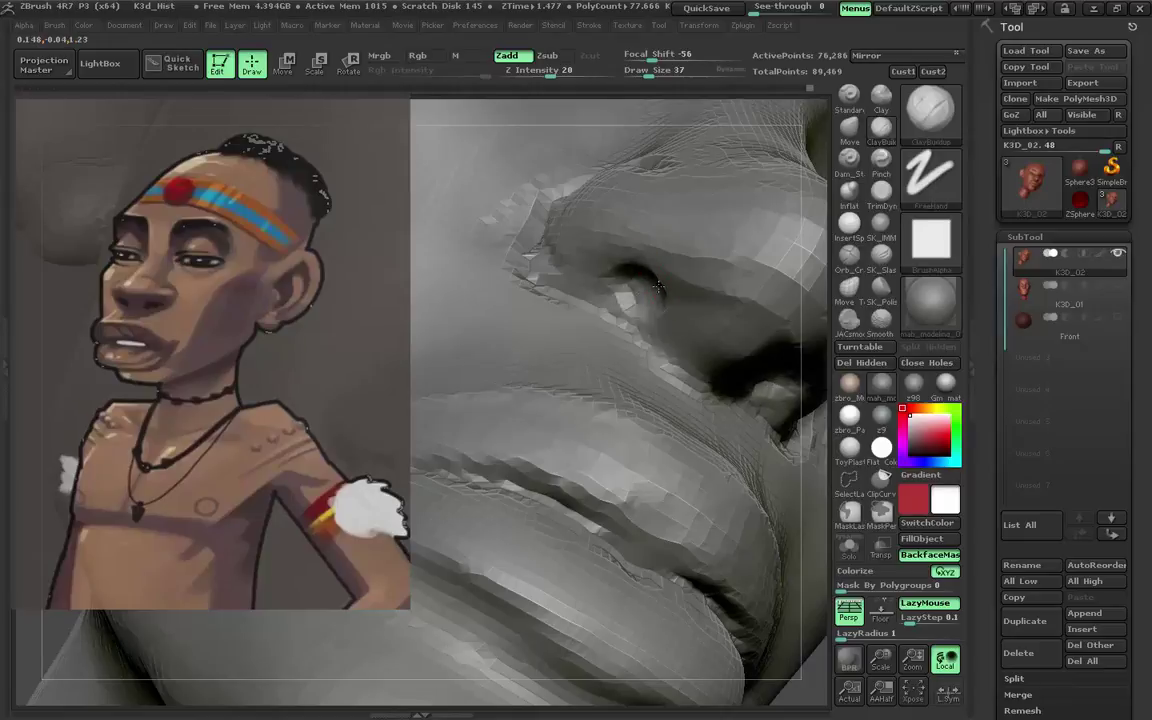
{"action": "mouse_move", "coordinate": [632, 285]}
{"action": "right_mouse_down"}
{"action": "mouse_move", "coordinate": [604, 237]}
{"action": "mouse_move", "coordinate": [610, 200]}
{"action": "mouse_move", "coordinate": [610, 370]}
{"action": "right_mouse_up"}
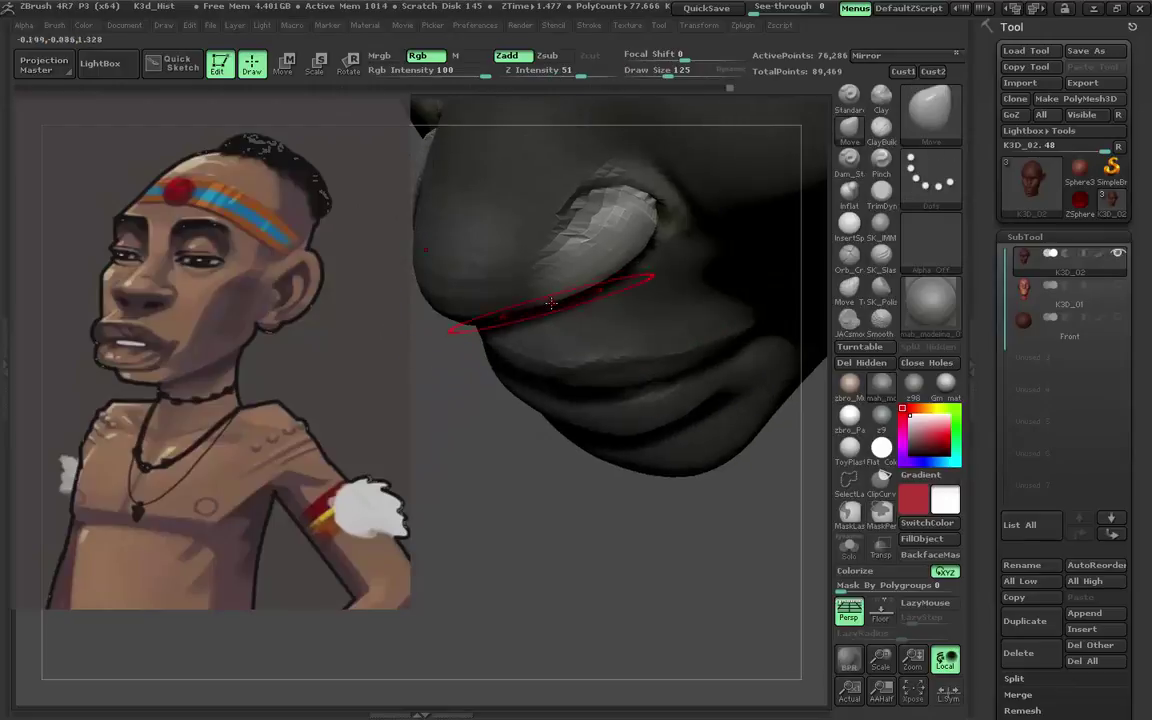
Carve the fold from the nostril wing past the mouth corner, refining the upper lip.
{"action": "mouse_move", "coordinate": [618, 272]}
{"action": "left_mouse_down"}
{"action": "mouse_move", "coordinate": [588, 325]}
{"action": "mouse_move", "coordinate": [531, 330]}
{"action": "mouse_move", "coordinate": [597, 327]}
{"action": "mouse_move", "coordinate": [530, 338]}
{"action": "mouse_move", "coordinate": [530, 318]}
{"action": "left_mouse_up"}
{"action": "key", "text": "s"}
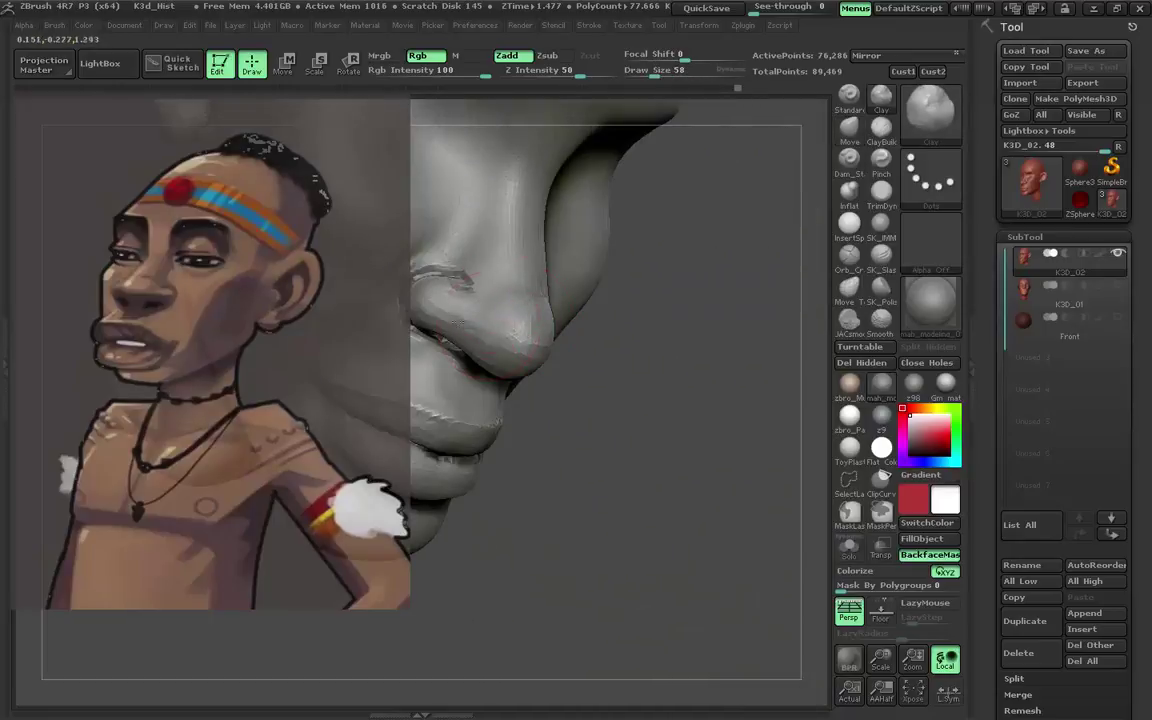
{"action": "mouse_move", "coordinate": [492, 228]}
{"action": "left_mouse_down"}
{"action": "mouse_move", "coordinate": [609, 334]}
{"action": "mouse_move", "coordinate": [545, 301]}
{"action": "mouse_move", "coordinate": [607, 367]}
{"action": "left_mouse_up"}
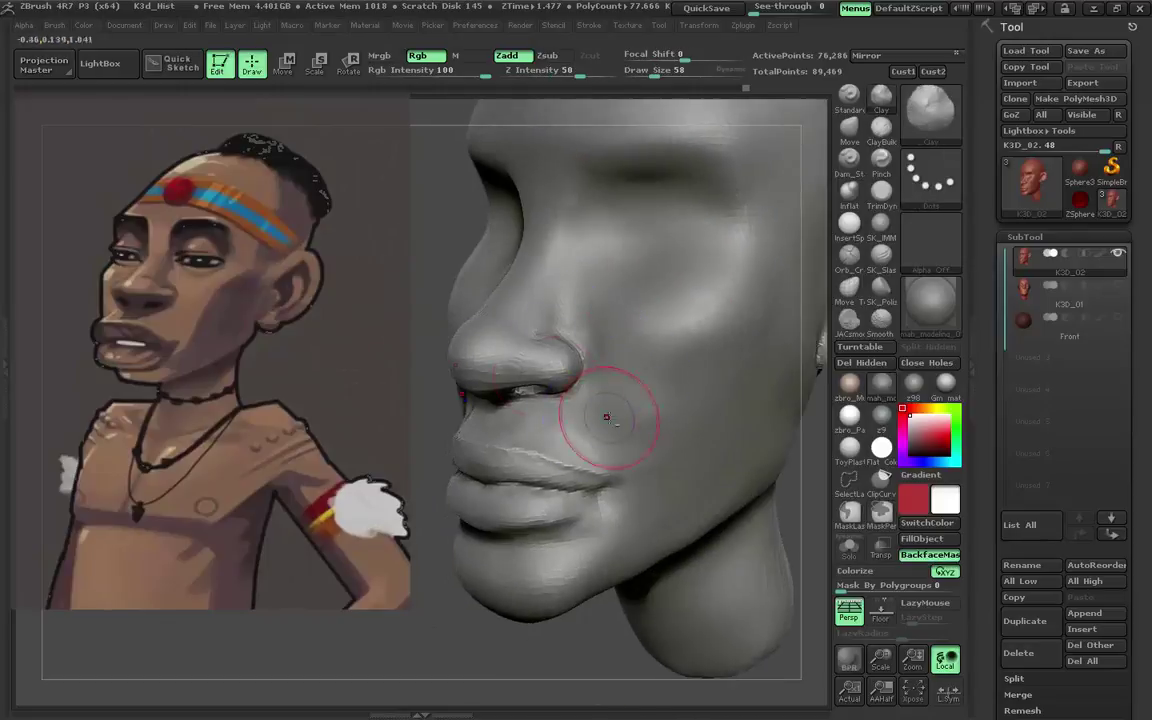
{"action": "mouse_move", "coordinate": [606, 416]}
{"action": "left_mouse_down"}
{"action": "mouse_move", "coordinate": [548, 342]}
{"action": "mouse_move", "coordinate": [522, 354]}
{"action": "mouse_move", "coordinate": [572, 346]}
{"action": "left_mouse_up"}
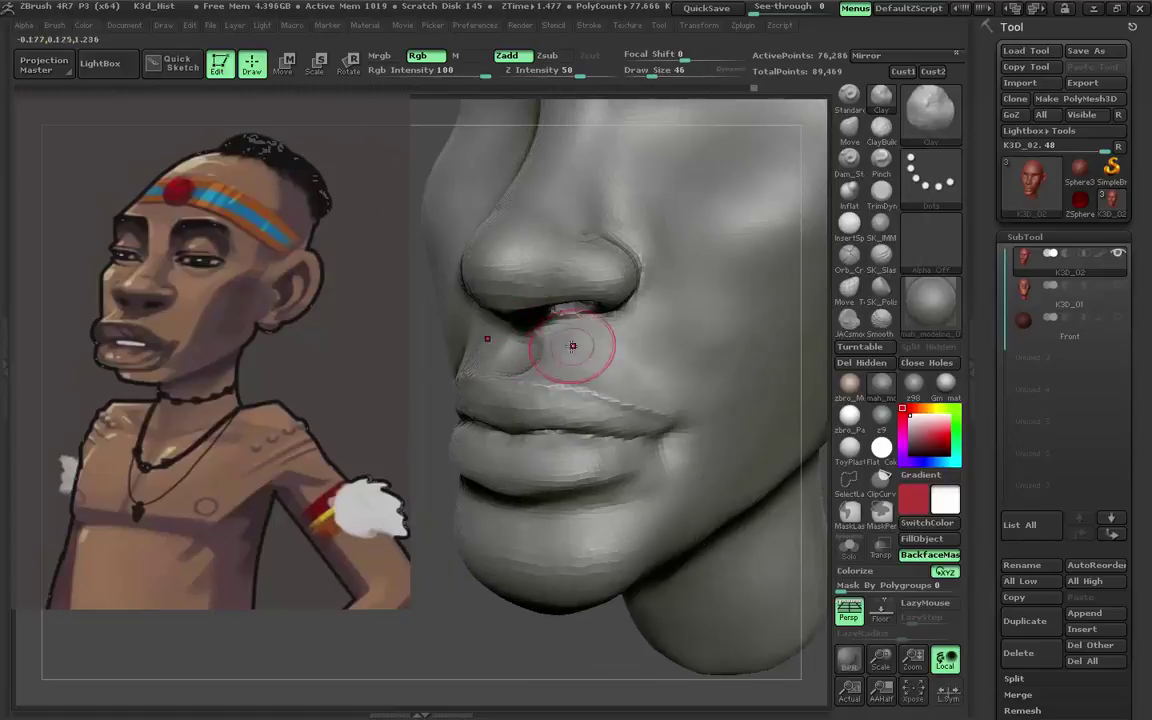
{"action": "mouse_move", "coordinate": [656, 360]}
{"action": "left_mouse_down", "text": "alt"}
{"action": "mouse_move", "coordinate": [674, 362]}
{"action": "mouse_move", "coordinate": [571, 267]}
{"action": "mouse_move", "coordinate": [580, 209]}
{"action": "left_mouse_up", "text": "alt"}
{"action": "left_click", "coordinate": [849, 250]}
{"action": "left_click_drag", "start_coordinate": [815, 300], "coordinate": [579, 249]}
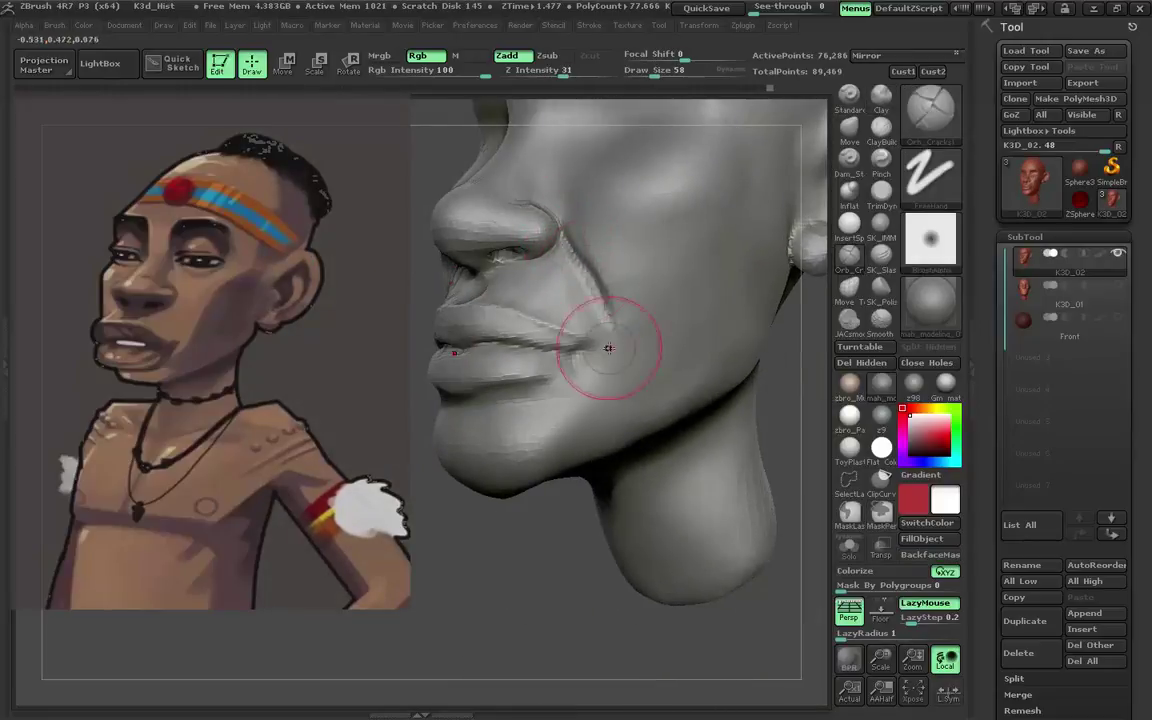
{"action": "left_click_drag", "start_coordinate": [579, 257], "coordinate": [600, 220], "text": "alt"}
{"action": "left_click_drag", "start_coordinate": [760, 330], "coordinate": [788, 243]}
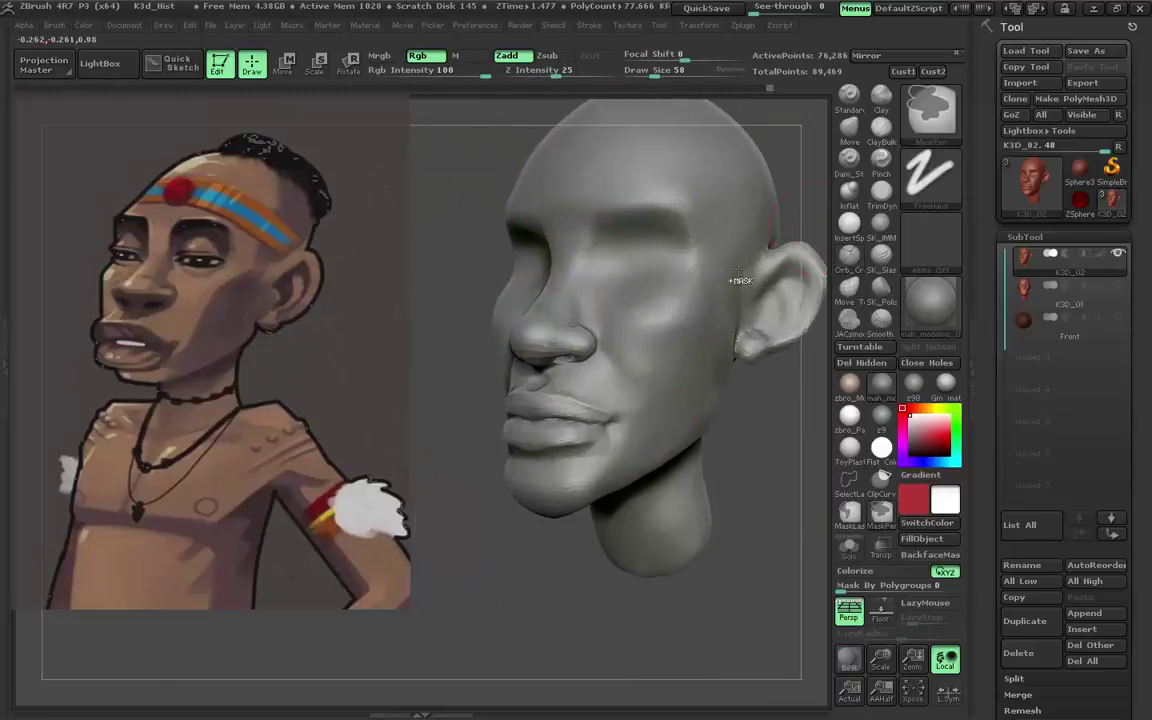
Save the head over the K3D_01 tool file, confirming the replace.
{"action": "left_click", "coordinate": [1088, 54]}
{"action": "key", "text": "Return"}
{"action": "left_click", "coordinate": [622, 372]}
{"action": "left_click", "coordinate": [1085, 52]}
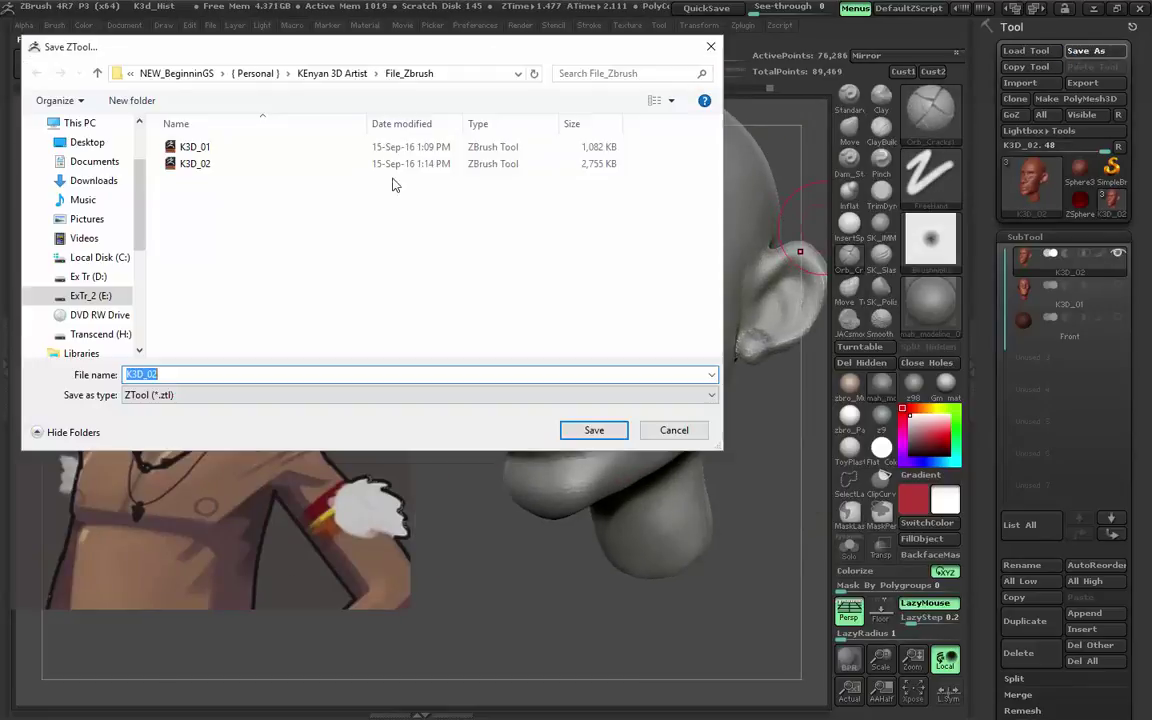
{"action": "double_click", "coordinate": [319, 147]}
{"action": "left_click", "coordinate": [624, 371]}
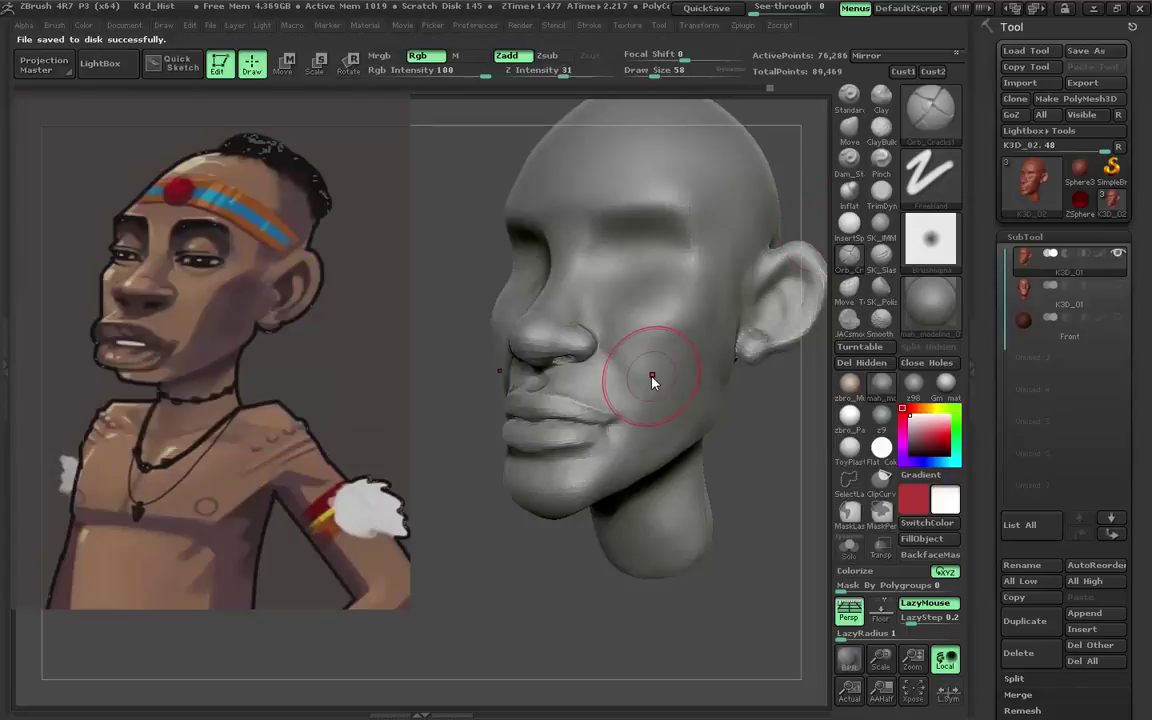
Push the cheek below the eye and the skull crown with Move at size 73, previewing a skin material.
{"action": "mouse_move", "coordinate": [470, 430]}
{"action": "left_mouse_down"}
{"action": "mouse_move", "coordinate": [432, 399]}
{"action": "mouse_move", "coordinate": [485, 393]}
{"action": "left_mouse_up"}
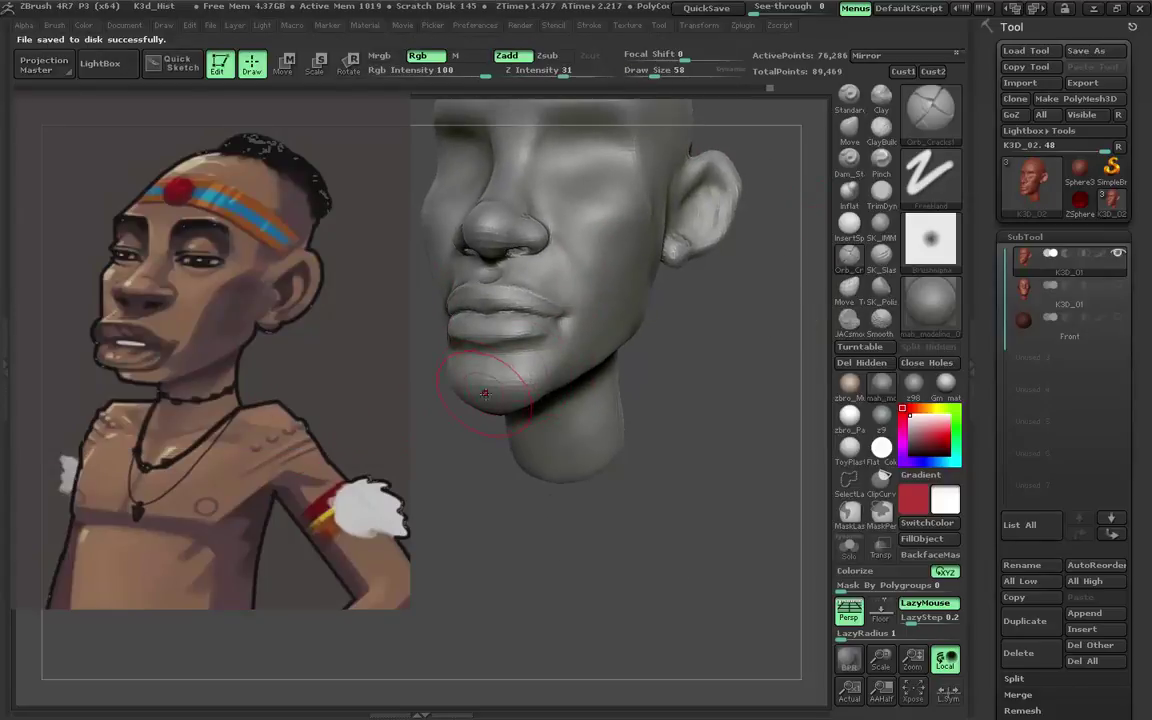
{"action": "left_click", "coordinate": [846, 132]}
{"action": "mouse_move", "coordinate": [560, 520]}
{"action": "left_mouse_down", "text": "alt"}
{"action": "mouse_move", "coordinate": [520, 381]}
{"action": "mouse_move", "coordinate": [590, 395]}
{"action": "left_mouse_up", "text": "alt"}
{"action": "mouse_move", "coordinate": [587, 343]}
{"action": "left_mouse_down"}
{"action": "mouse_move", "coordinate": [665, 376]}
{"action": "mouse_move", "coordinate": [570, 418]}
{"action": "mouse_move", "coordinate": [592, 257]}
{"action": "mouse_move", "coordinate": [652, 387]}
{"action": "mouse_move", "coordinate": [581, 339]}
{"action": "mouse_move", "coordinate": [620, 381]}
{"action": "mouse_move", "coordinate": [675, 190]}
{"action": "left_mouse_up"}
{"action": "key", "text": "f"}
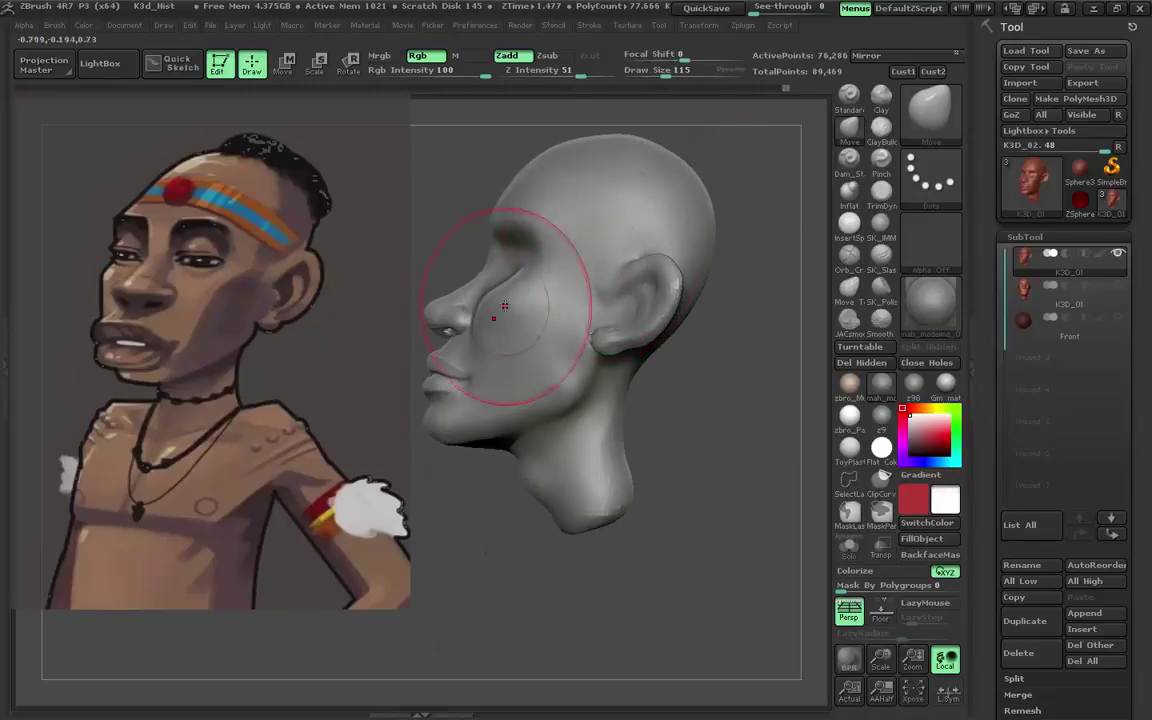
{"action": "mouse_move", "coordinate": [508, 244]}
{"action": "left_mouse_down", "text": "alt"}
{"action": "mouse_move", "coordinate": [659, 215]}
{"action": "mouse_move", "coordinate": [598, 201]}
{"action": "mouse_move", "coordinate": [655, 206]}
{"action": "mouse_move", "coordinate": [622, 228]}
{"action": "mouse_move", "coordinate": [638, 350]}
{"action": "mouse_move", "coordinate": [612, 356]}
{"action": "left_mouse_up", "text": "alt"}
{"action": "key", "text": "s"}
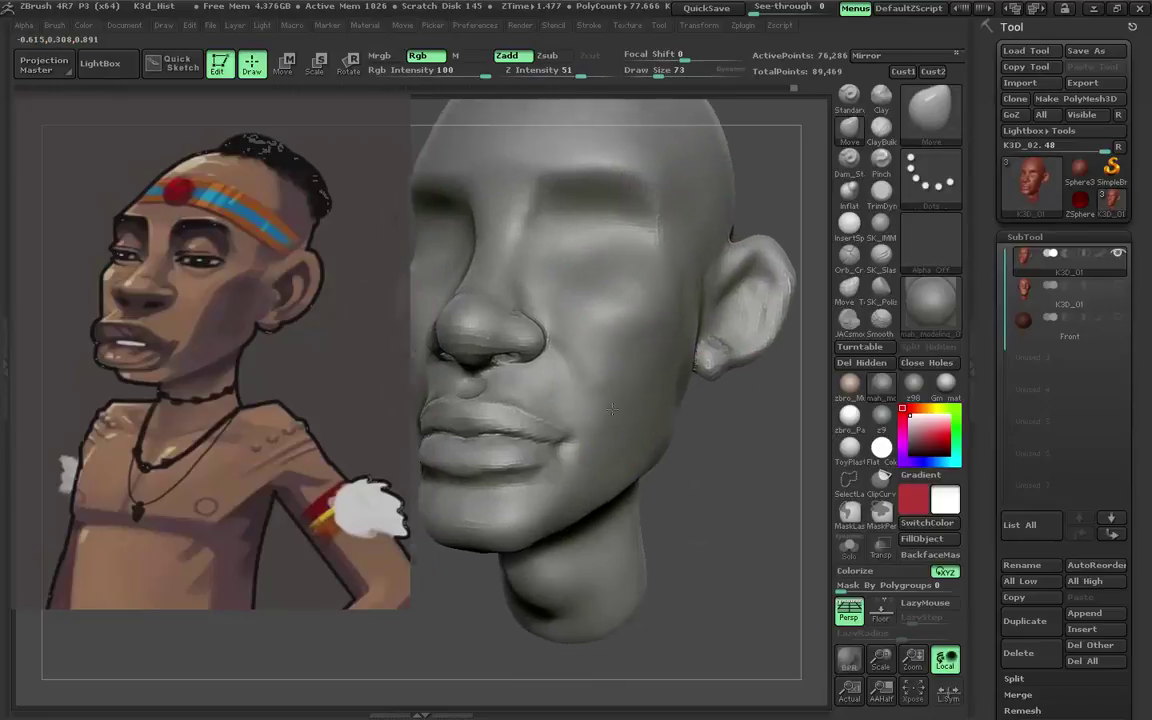
{"action": "left_click_drag", "start_coordinate": [500, 300], "coordinate": [540, 320]}
{"action": "left_click", "coordinate": [848, 383]}
{"action": "left_click_drag", "start_coordinate": [617, 398], "coordinate": [700, 390]}
Return to the grey material, refine and smooth the ear with Clay and Dam_Standard, then QuickSave.
{"action": "left_click", "coordinate": [877, 414]}
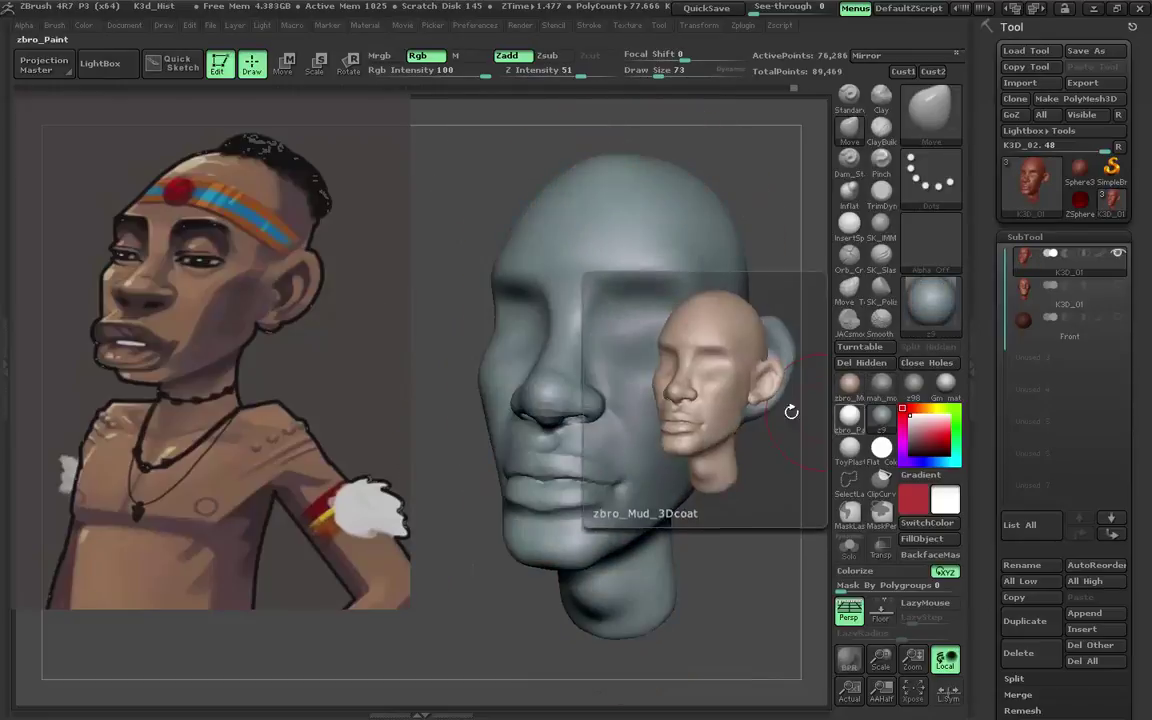
{"action": "mouse_move", "coordinate": [792, 406]}
{"action": "left_mouse_down"}
{"action": "mouse_move", "coordinate": [571, 334]}
{"action": "mouse_move", "coordinate": [496, 380]}
{"action": "mouse_move", "coordinate": [800, 190]}
{"action": "left_mouse_up"}
{"action": "left_click", "coordinate": [884, 107]}
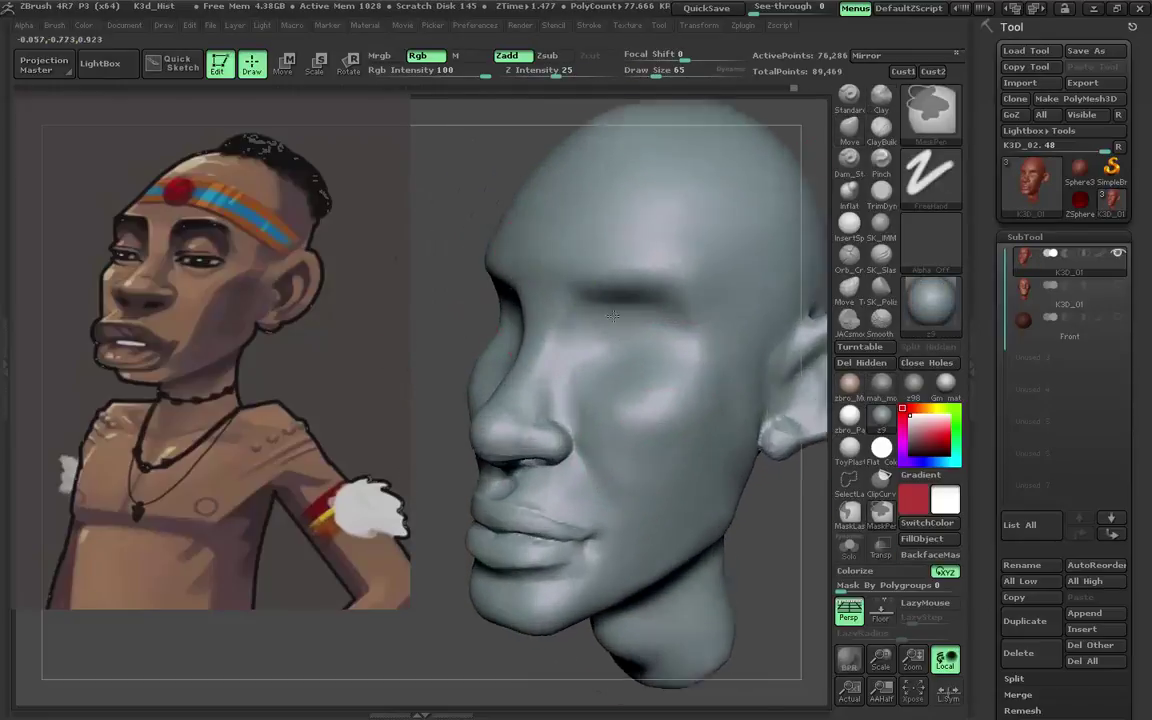
{"action": "left_click_drag", "start_coordinate": [800, 300], "coordinate": [553, 334]}
{"action": "mouse_move", "coordinate": [578, 416]}
{"action": "left_mouse_down"}
{"action": "mouse_move", "coordinate": [568, 370]}
{"action": "mouse_move", "coordinate": [646, 325]}
{"action": "left_mouse_up"}
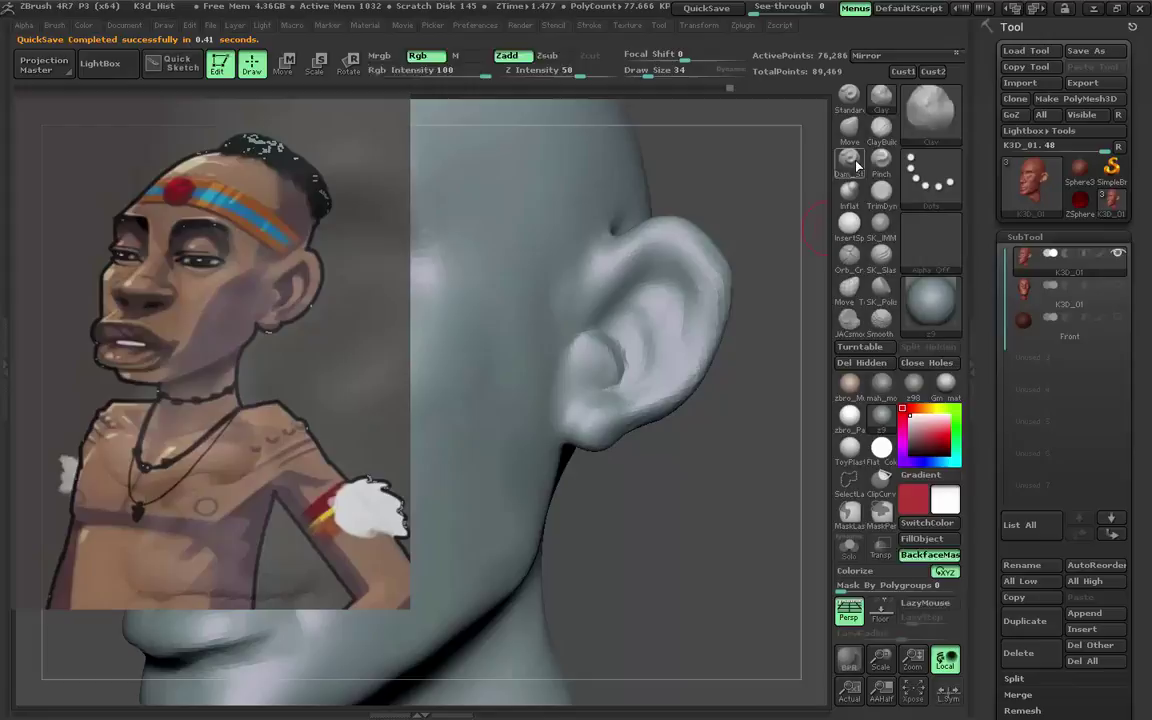
{"action": "left_click", "coordinate": [852, 162]}
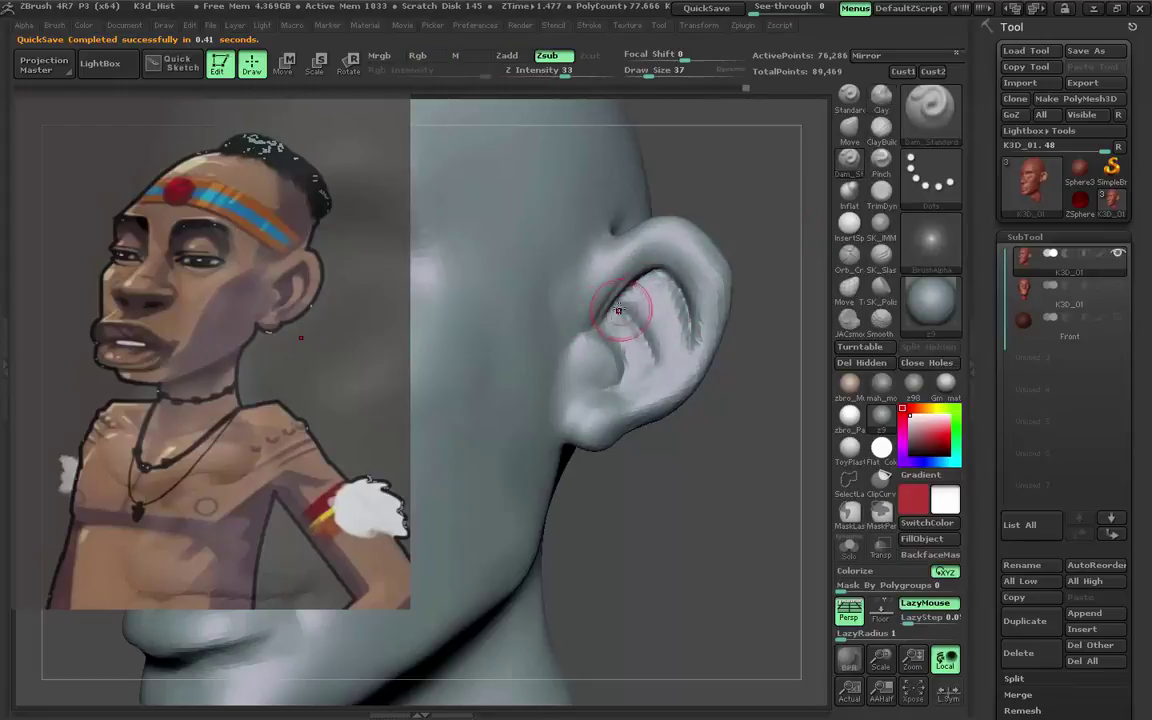
{"action": "left_click", "coordinate": [881, 97]}
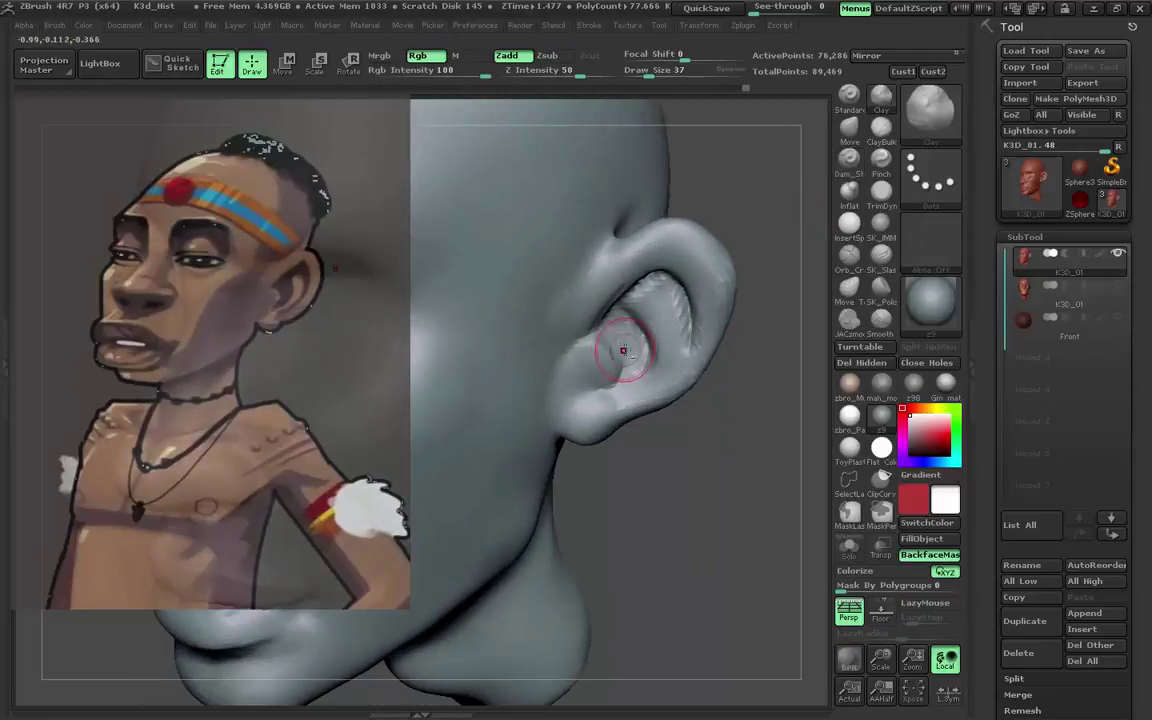
{"action": "right_click_drag", "start_coordinate": [621, 336], "coordinate": [640, 287]}
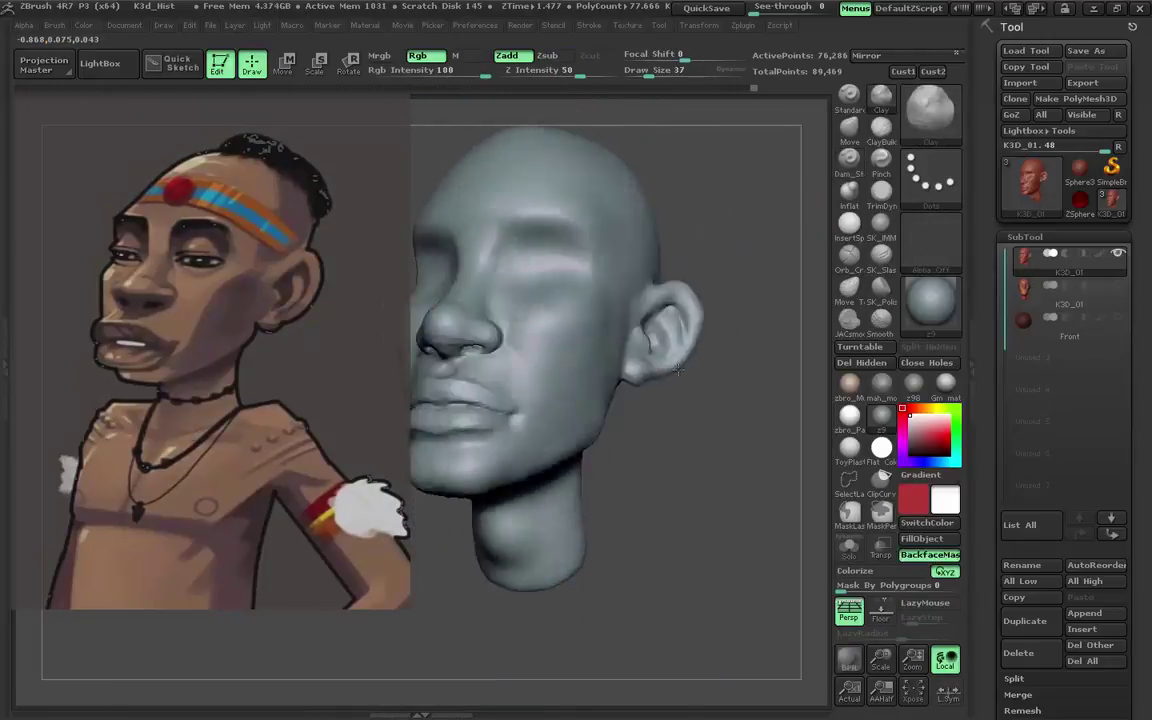
{"action": "mouse_move", "coordinate": [638, 411]}
{"action": "right_mouse_down"}
{"action": "mouse_move", "coordinate": [643, 368]}
{"action": "mouse_move", "coordinate": [579, 424]}
{"action": "mouse_move", "coordinate": [655, 392]}
{"action": "right_mouse_up"}
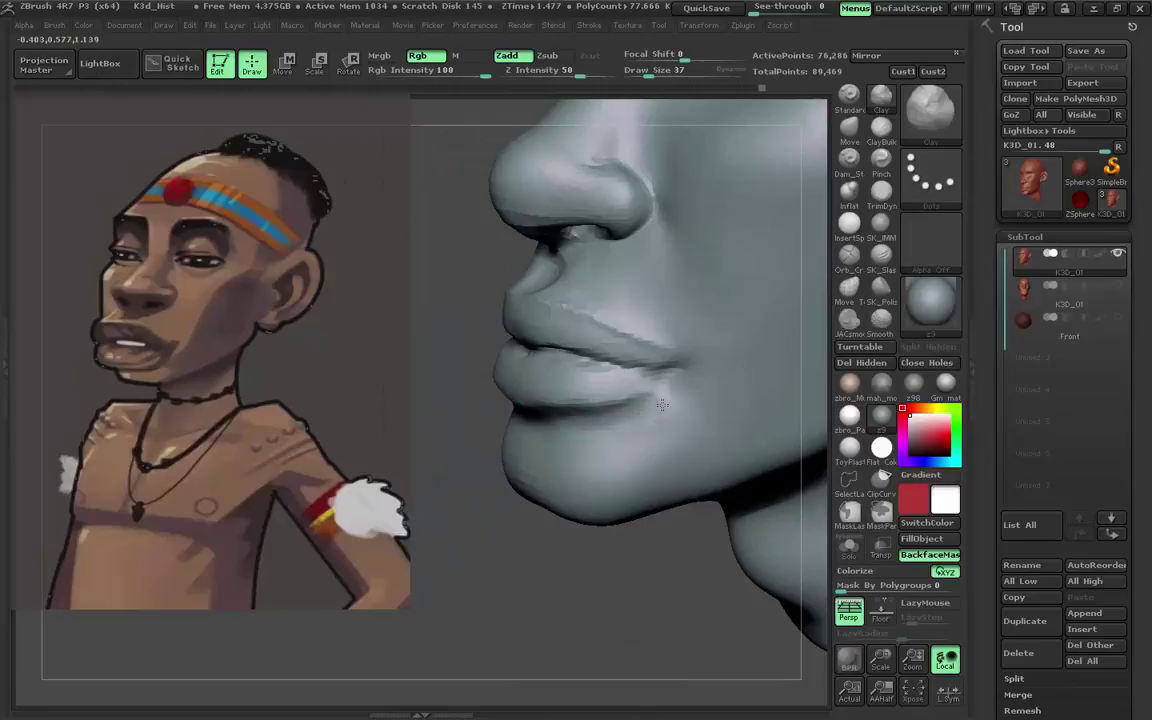
{"action": "key", "text": "shift"}
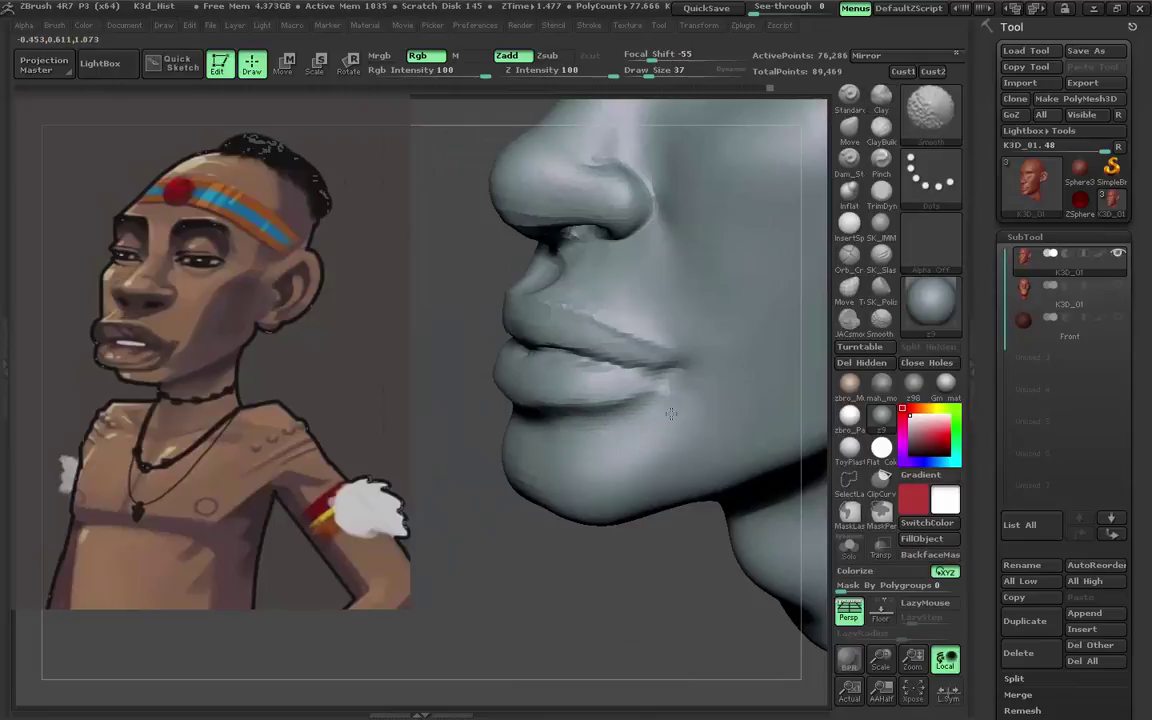
{"action": "mouse_move", "coordinate": [760, 420]}
{"action": "left_mouse_down"}
{"action": "mouse_move", "coordinate": [800, 390]}
{"action": "mouse_move", "coordinate": [815, 412]}
{"action": "mouse_move", "coordinate": [612, 334]}
{"action": "mouse_move", "coordinate": [597, 267]}
{"action": "left_mouse_up"}
{"action": "key", "text": "ctrl+s"}
Carve the lip line with Dam_Standard at brush size 52.
{"action": "mouse_move", "coordinate": [635, 390]}
{"action": "left_mouse_down"}
{"action": "mouse_move", "coordinate": [532, 404]}
{"action": "mouse_move", "coordinate": [665, 424]}
{"action": "mouse_move", "coordinate": [668, 288]}
{"action": "left_mouse_up"}
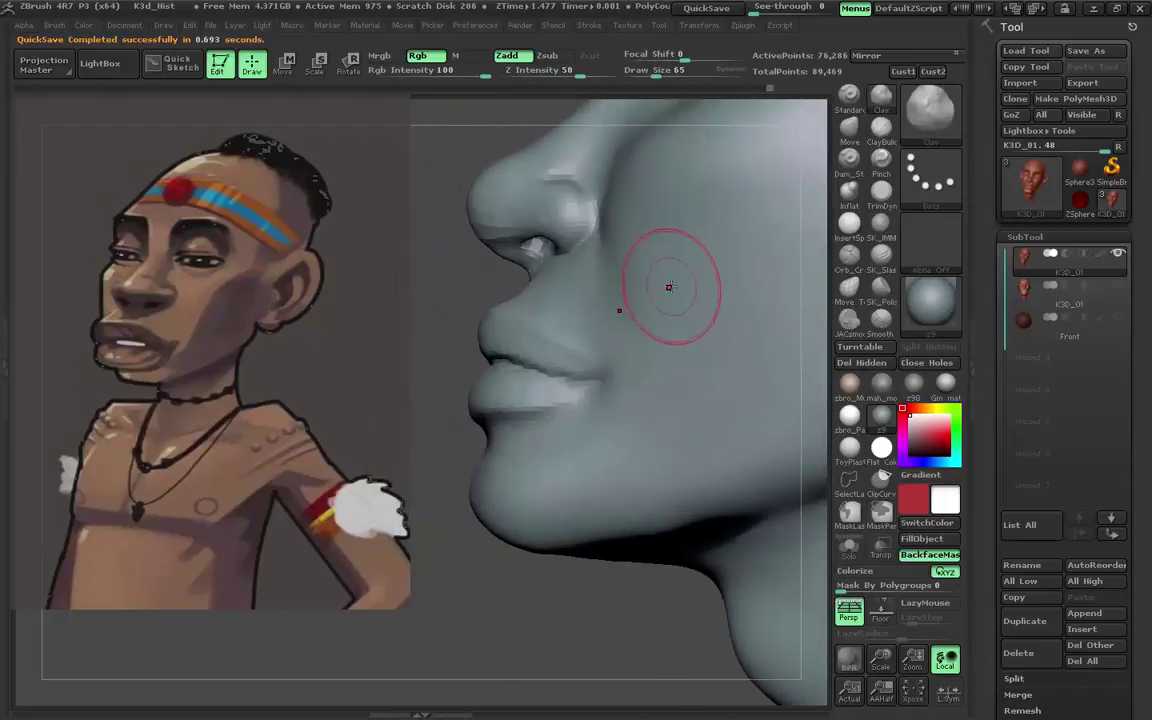
{"action": "key", "text": "b"}
{"action": "key", "text": "d"}
{"action": "key", "text": "s"}
{"action": "key", "text": "s"}
{"action": "left_click_drag", "start_coordinate": [557, 352], "coordinate": [541, 352]}
{"action": "left_click_drag", "start_coordinate": [560, 330], "coordinate": [628, 254]}
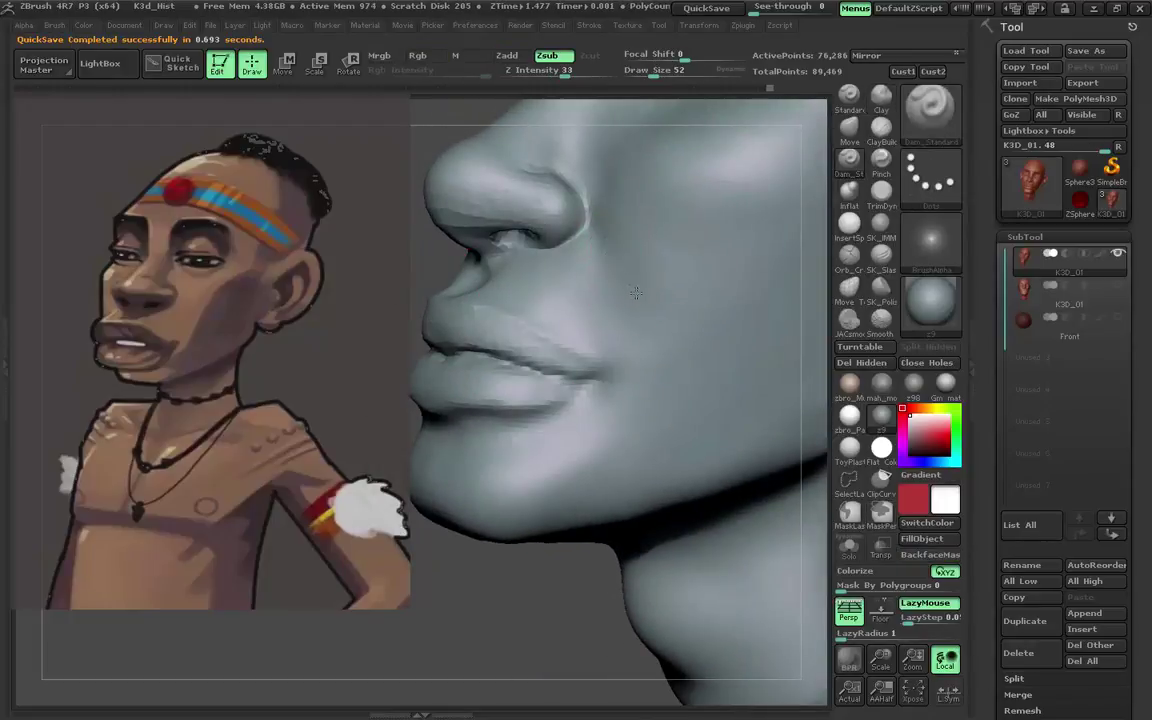
{"action": "mouse_move", "coordinate": [635, 406]}
{"action": "left_mouse_down"}
{"action": "mouse_move", "coordinate": [810, 193]}
{"action": "mouse_move", "coordinate": [572, 338]}
{"action": "left_mouse_up"}
Build up the cheek beside the nose and the nose bridge side with the Clay brush.
{"action": "key", "text": "b"}
{"action": "key", "text": "c"}
{"action": "key", "text": "l"}
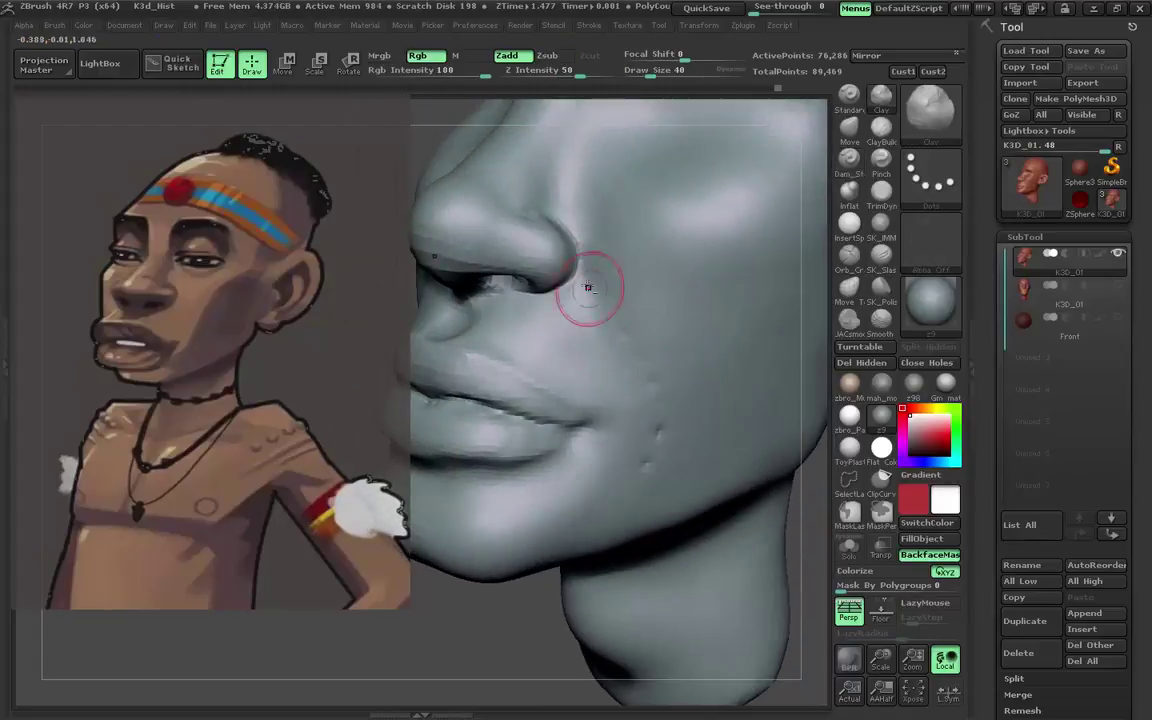
{"action": "left_click_drag", "start_coordinate": [661, 437], "coordinate": [579, 347]}
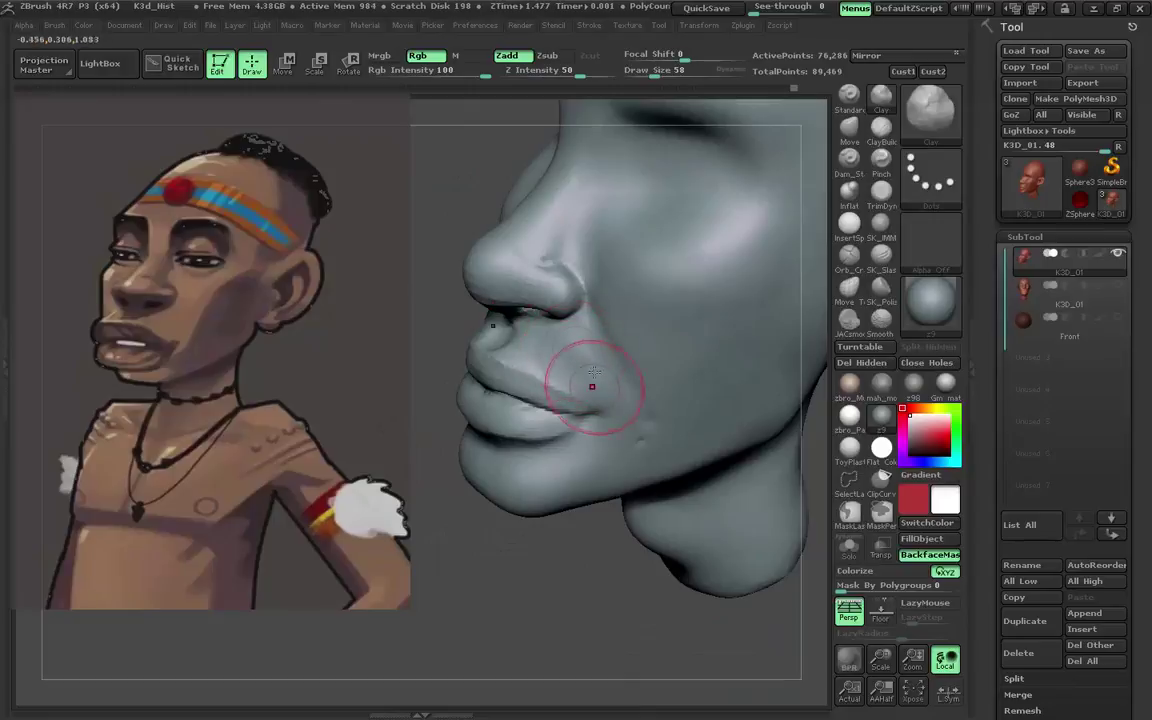
{"action": "right_click_drag", "start_coordinate": [607, 411], "coordinate": [607, 390]}
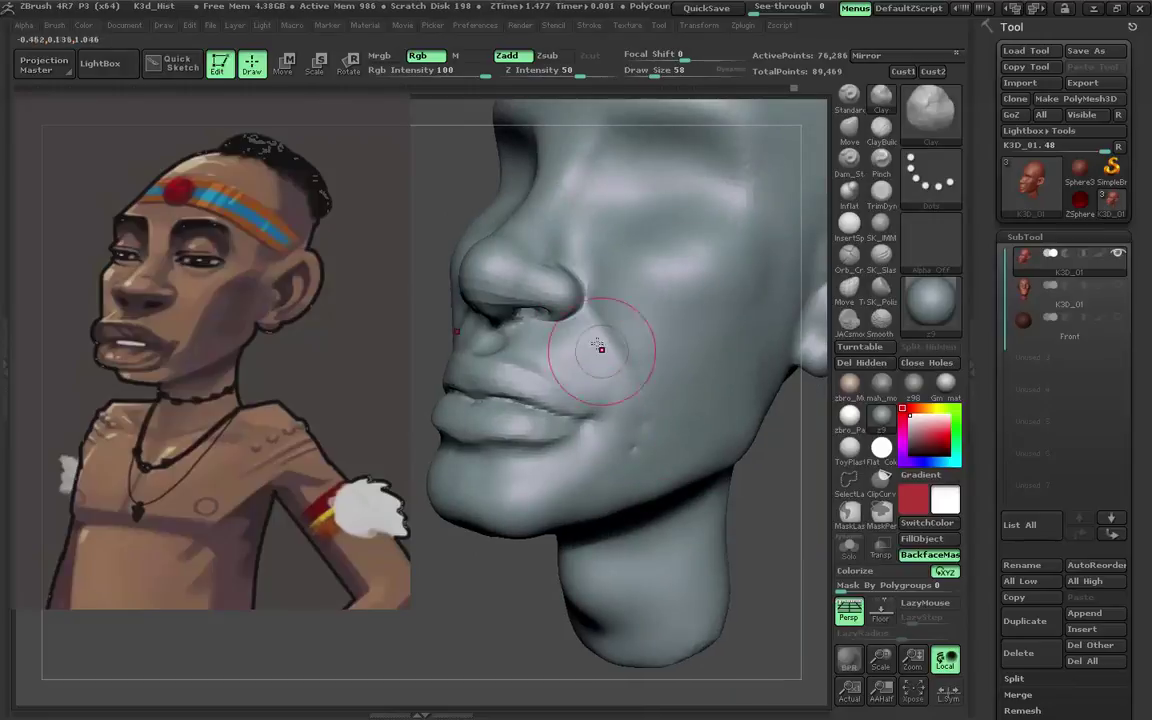
{"action": "mouse_move", "coordinate": [598, 347]}
{"action": "right_mouse_down"}
{"action": "mouse_move", "coordinate": [585, 360]}
{"action": "mouse_move", "coordinate": [622, 334]}
{"action": "right_mouse_up"}
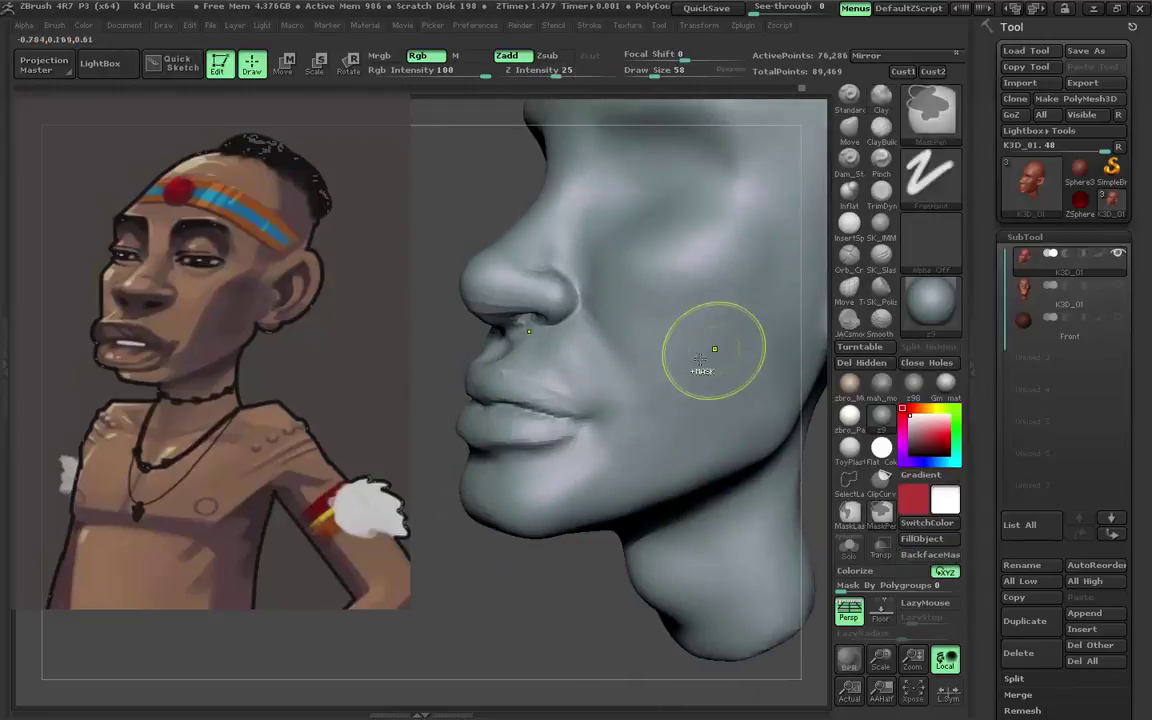
{"action": "mouse_move", "coordinate": [712, 337]}
{"action": "right_mouse_down", "text": "shift"}
{"action": "mouse_move", "coordinate": [617, 296]}
{"action": "mouse_move", "coordinate": [594, 418]}
{"action": "mouse_move", "coordinate": [550, 386]}
{"action": "mouse_move", "coordinate": [567, 368]}
{"action": "mouse_move", "coordinate": [579, 373]}
{"action": "mouse_move", "coordinate": [550, 404]}
{"action": "mouse_move", "coordinate": [566, 409]}
{"action": "right_mouse_up", "text": "shift"}
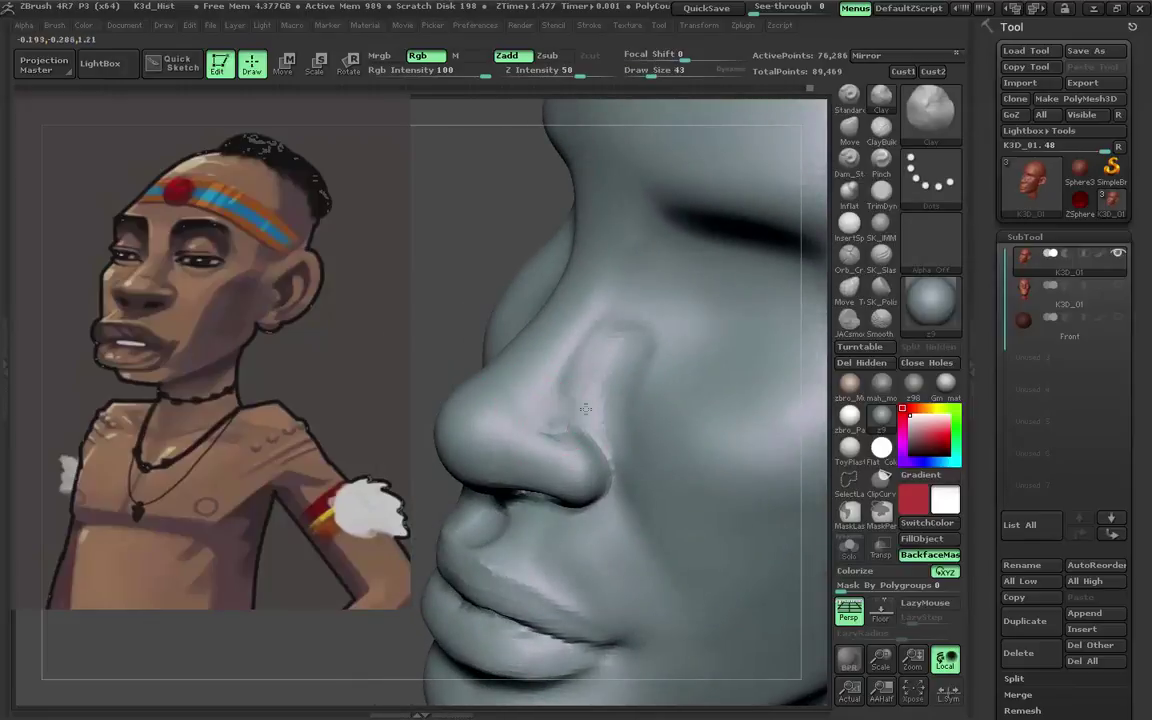
Smooth the nose and carve the nostril-wing crease with Orb_Cracks at brush size 58.
{"action": "key", "text": "shift"}
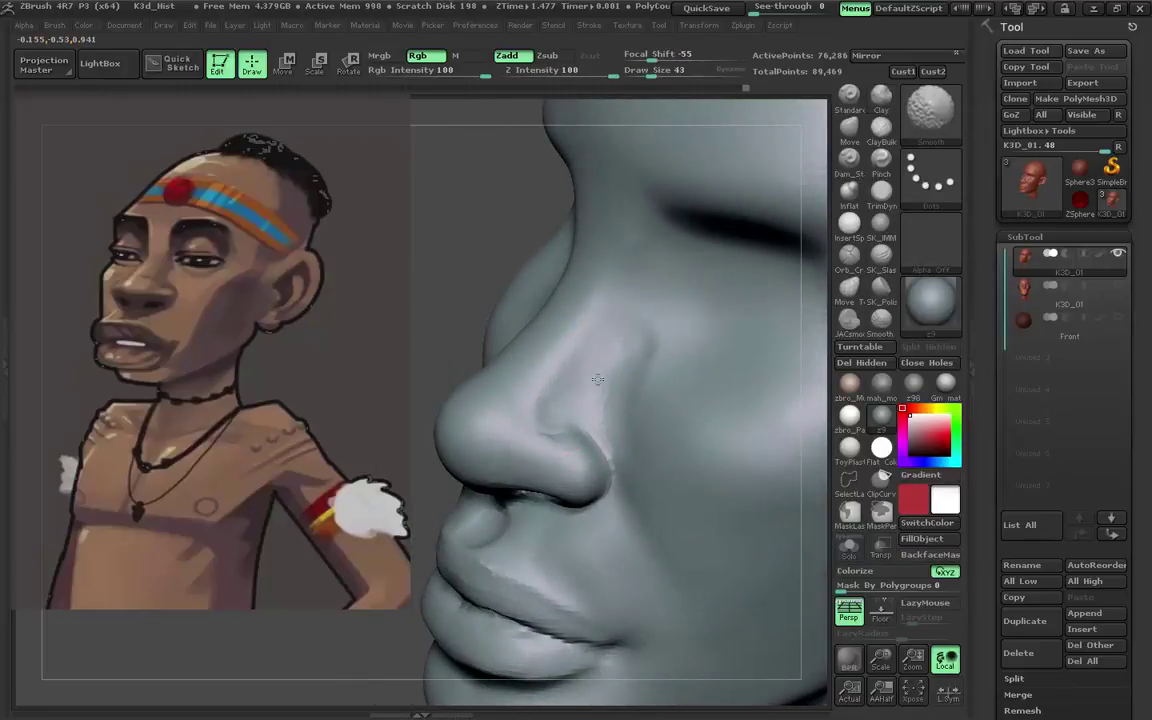
{"action": "mouse_move", "coordinate": [597, 379]}
{"action": "right_mouse_down"}
{"action": "mouse_move", "coordinate": [560, 380]}
{"action": "mouse_move", "coordinate": [568, 368]}
{"action": "right_mouse_up"}
{"action": "key", "text": "s"}
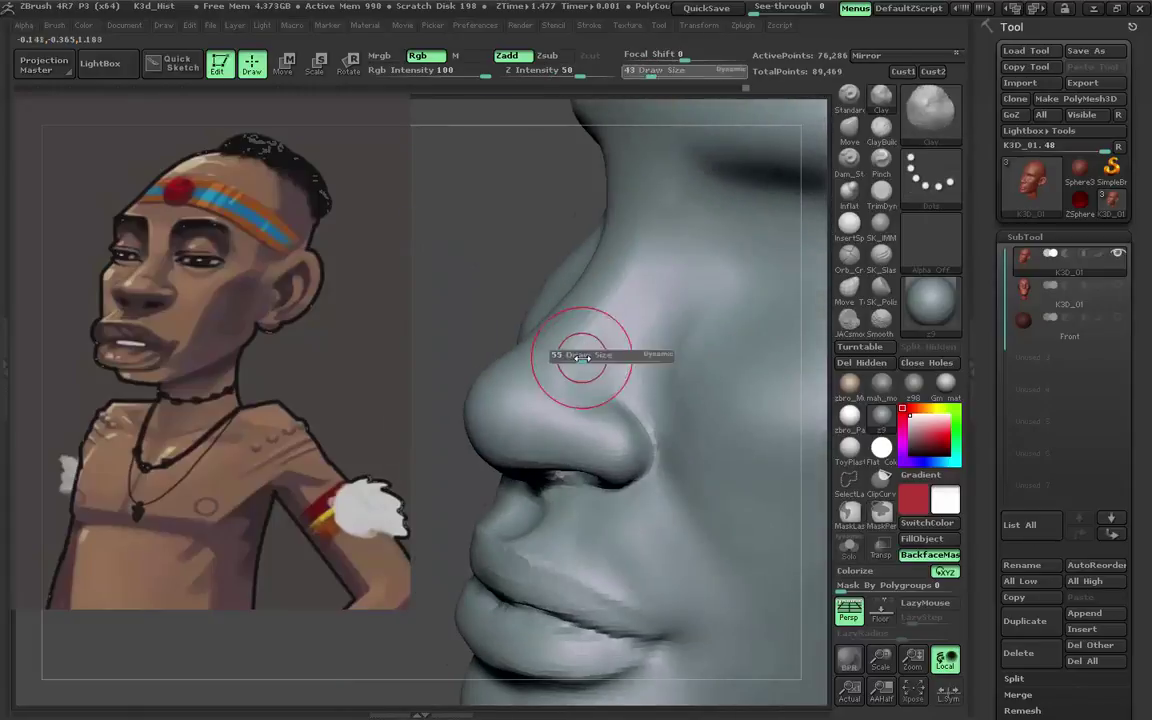
{"action": "left_click_drag", "start_coordinate": [581, 357], "coordinate": [586, 357]}
{"action": "left_click", "coordinate": [848, 270]}
{"action": "right_click_drag", "start_coordinate": [553, 386], "coordinate": [630, 424]}
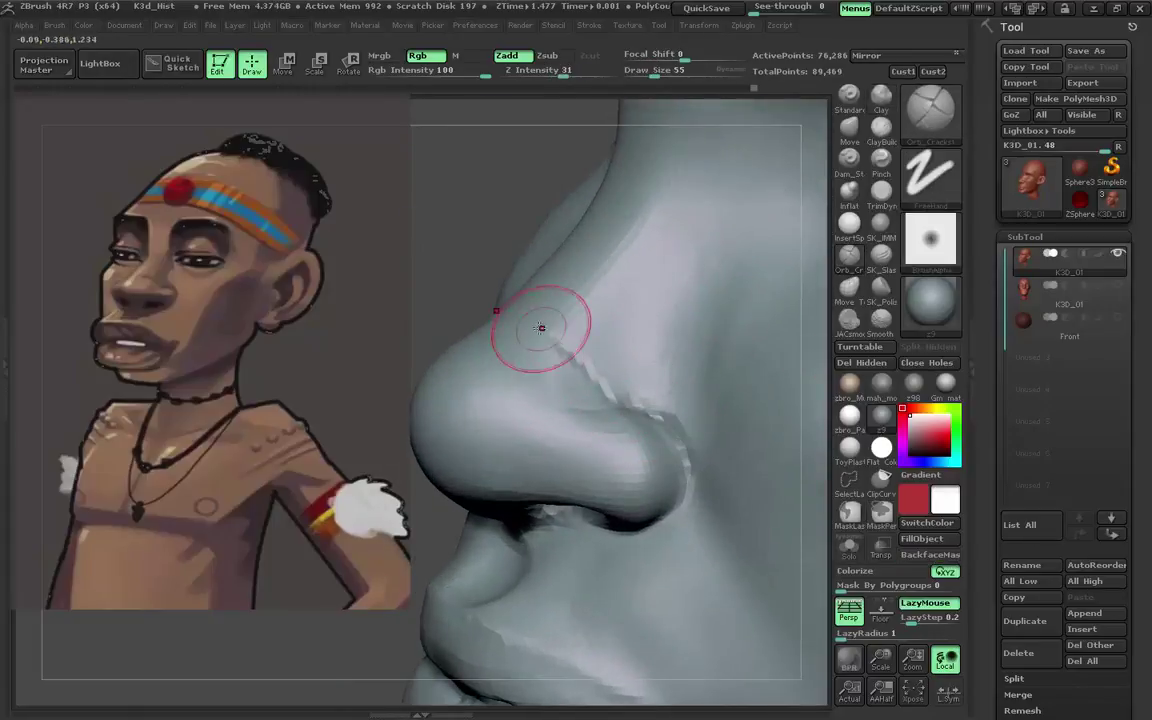
Build up and smooth the nostril wing and nose tip with Clay at brush size 80.
{"action": "left_click", "coordinate": [881, 127]}
{"action": "mouse_move", "coordinate": [581, 268]}
{"action": "right_mouse_down"}
{"action": "mouse_move", "coordinate": [592, 385]}
{"action": "mouse_move", "coordinate": [545, 400]}
{"action": "right_mouse_up"}
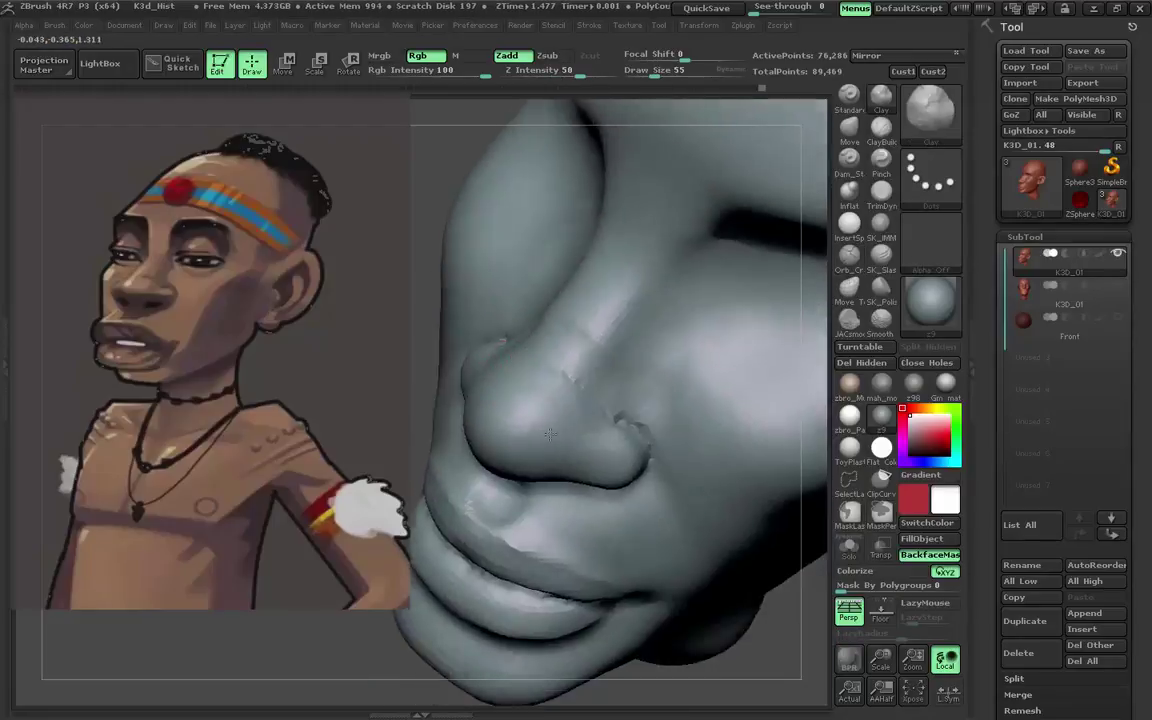
{"action": "key", "text": "s"}
{"action": "left_click_drag", "start_coordinate": [543, 405], "coordinate": [560, 400]}
{"action": "mouse_move", "coordinate": [552, 348]}
{"action": "right_mouse_down"}
{"action": "mouse_move", "coordinate": [545, 468]}
{"action": "mouse_move", "coordinate": [540, 420]}
{"action": "right_mouse_up"}
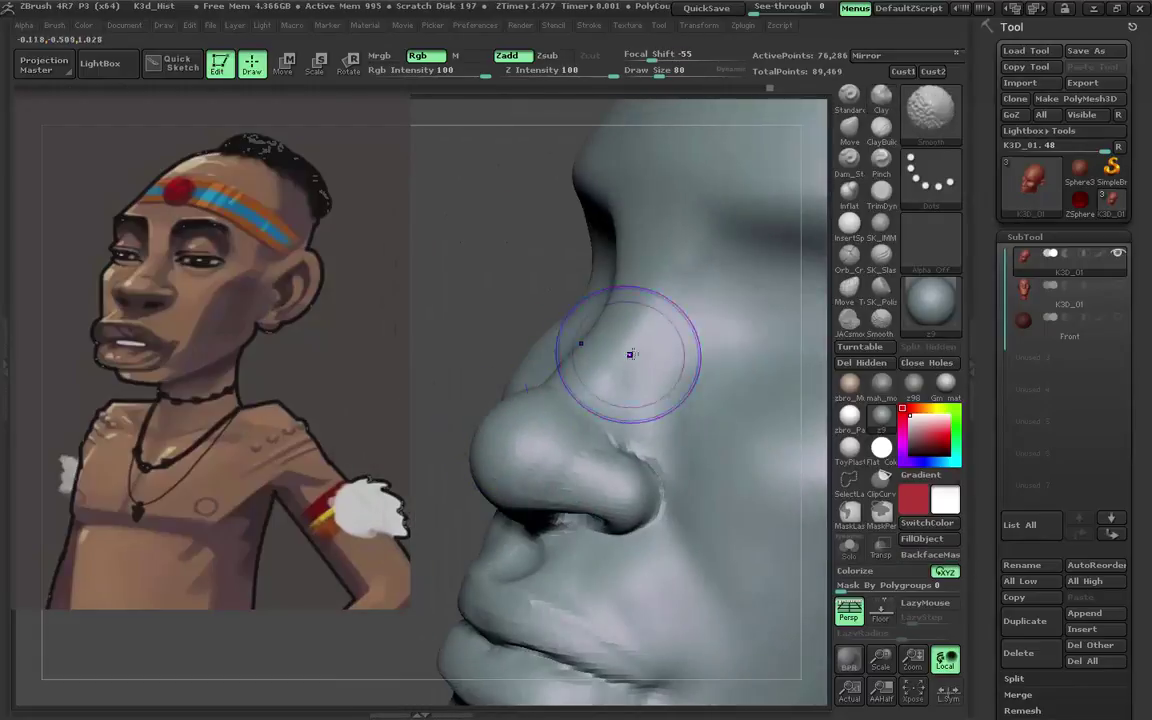
{"action": "mouse_move", "coordinate": [630, 347]}
{"action": "right_mouse_down", "text": "shift"}
{"action": "mouse_move", "coordinate": [573, 406]}
{"action": "mouse_move", "coordinate": [597, 404]}
{"action": "right_mouse_up", "text": "shift"}
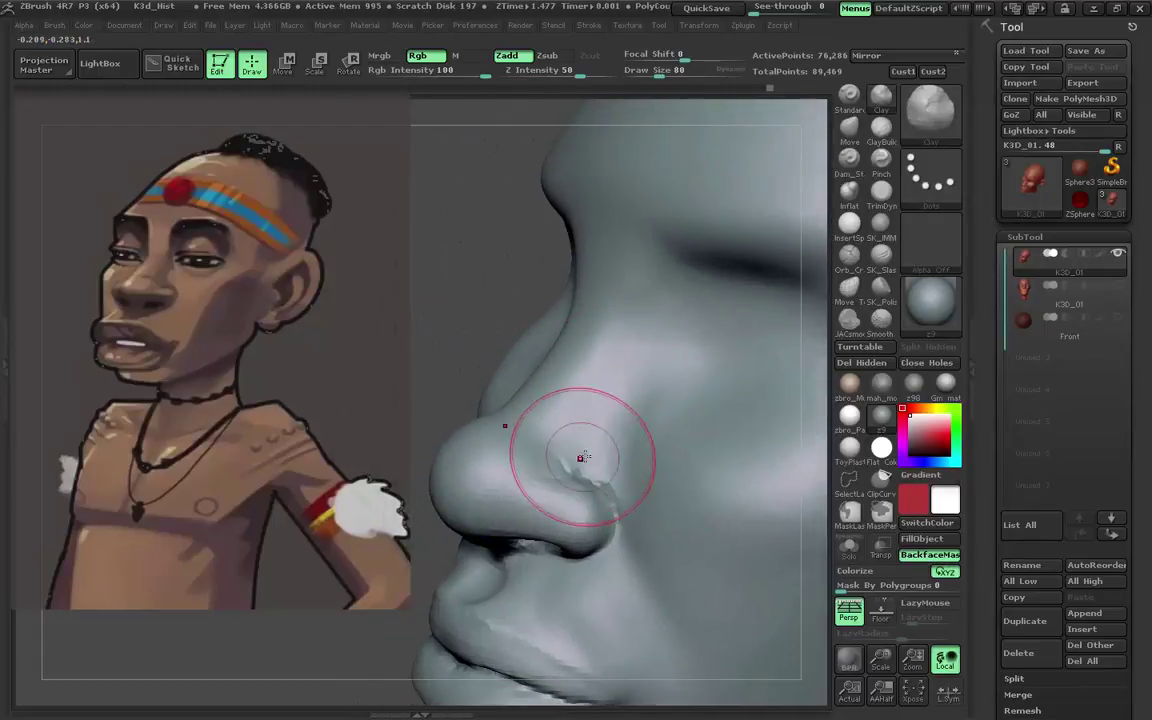
{"action": "right_click_drag", "start_coordinate": [555, 476], "coordinate": [523, 492]}
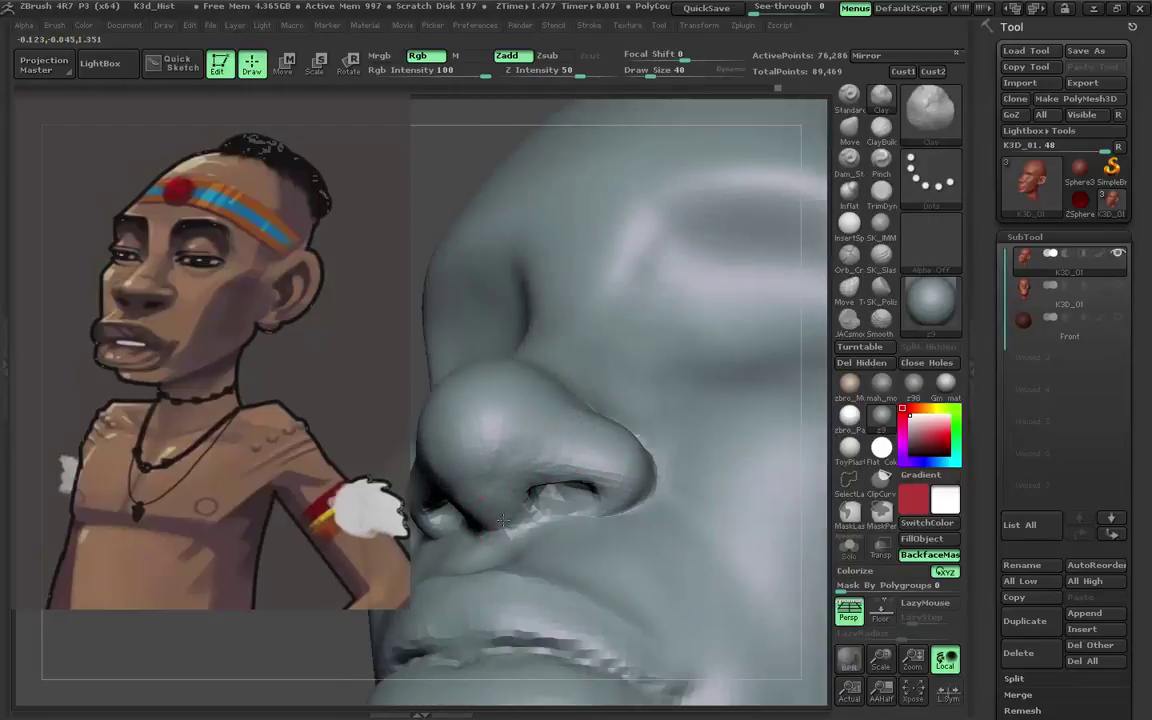
{"action": "right_click_drag", "start_coordinate": [545, 417], "coordinate": [576, 376]}
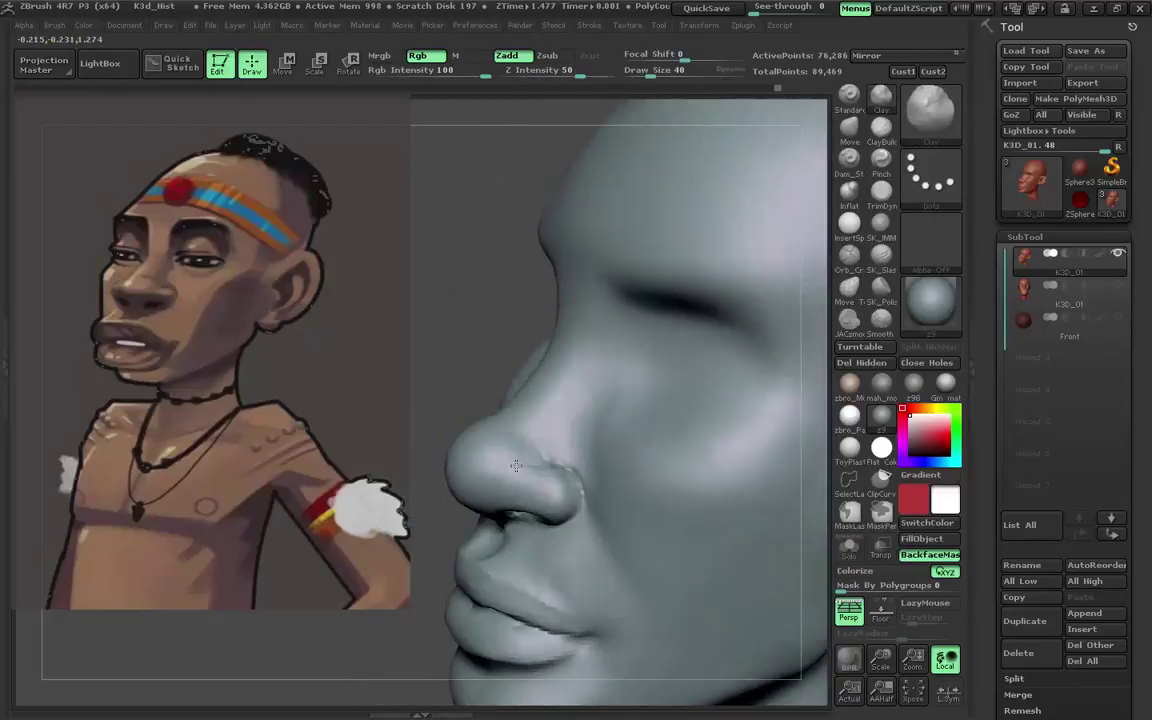
{"action": "mouse_move", "coordinate": [642, 352]}
{"action": "right_mouse_down"}
{"action": "mouse_move", "coordinate": [630, 313]}
{"action": "mouse_move", "coordinate": [617, 320]}
{"action": "right_mouse_up"}
Mask the brow and eye region with MaskPen and invert the mask so only the brow is editable.
{"action": "key", "text": "b"}
{"action": "key", "text": "s"}
{"action": "key", "text": "t"}
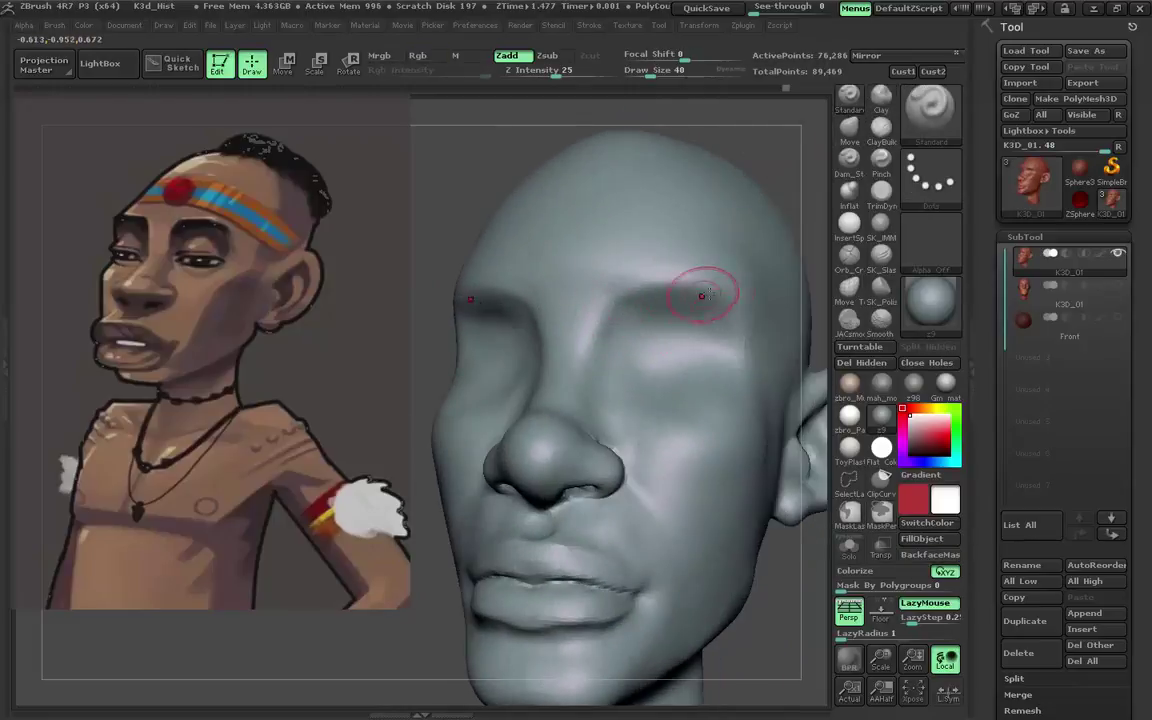
{"action": "right_click_drag", "start_coordinate": [702, 295], "coordinate": [612, 303]}
{"action": "mouse_move", "coordinate": [684, 382]}
{"action": "right_mouse_down"}
{"action": "mouse_move", "coordinate": [548, 339]}
{"action": "mouse_move", "coordinate": [556, 300]}
{"action": "right_mouse_up"}
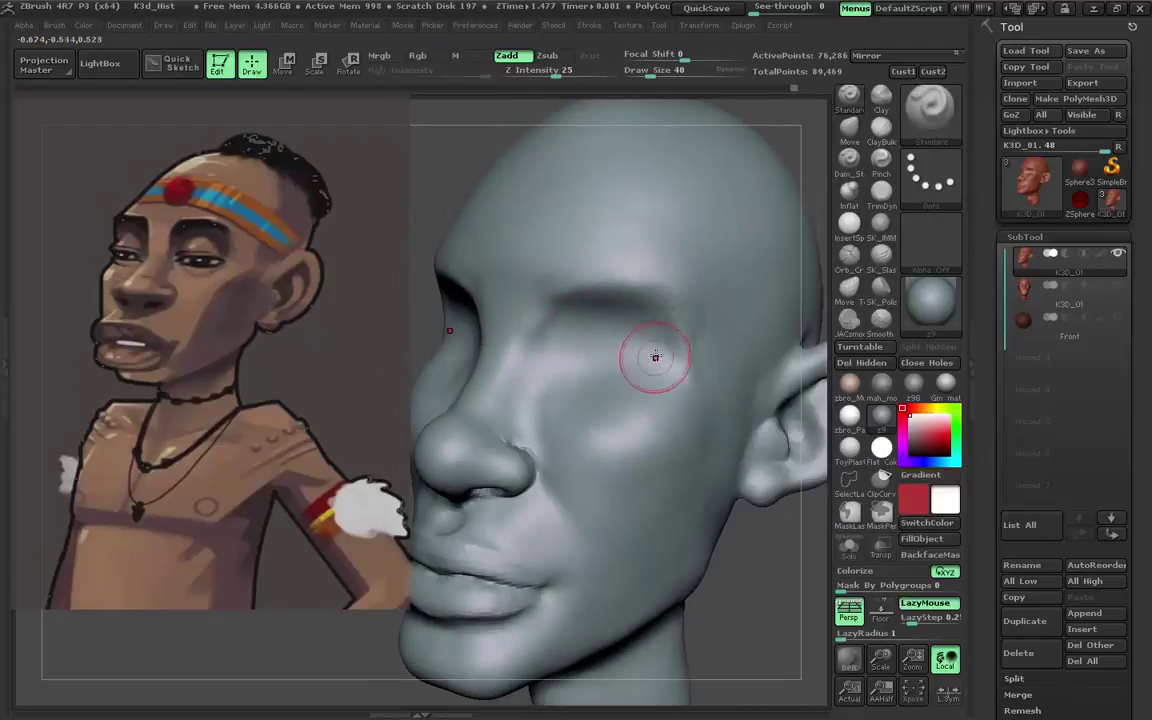
{"action": "mouse_move", "coordinate": [656, 352]}
{"action": "right_mouse_down"}
{"action": "mouse_move", "coordinate": [589, 358]}
{"action": "mouse_move", "coordinate": [611, 356]}
{"action": "right_mouse_up"}
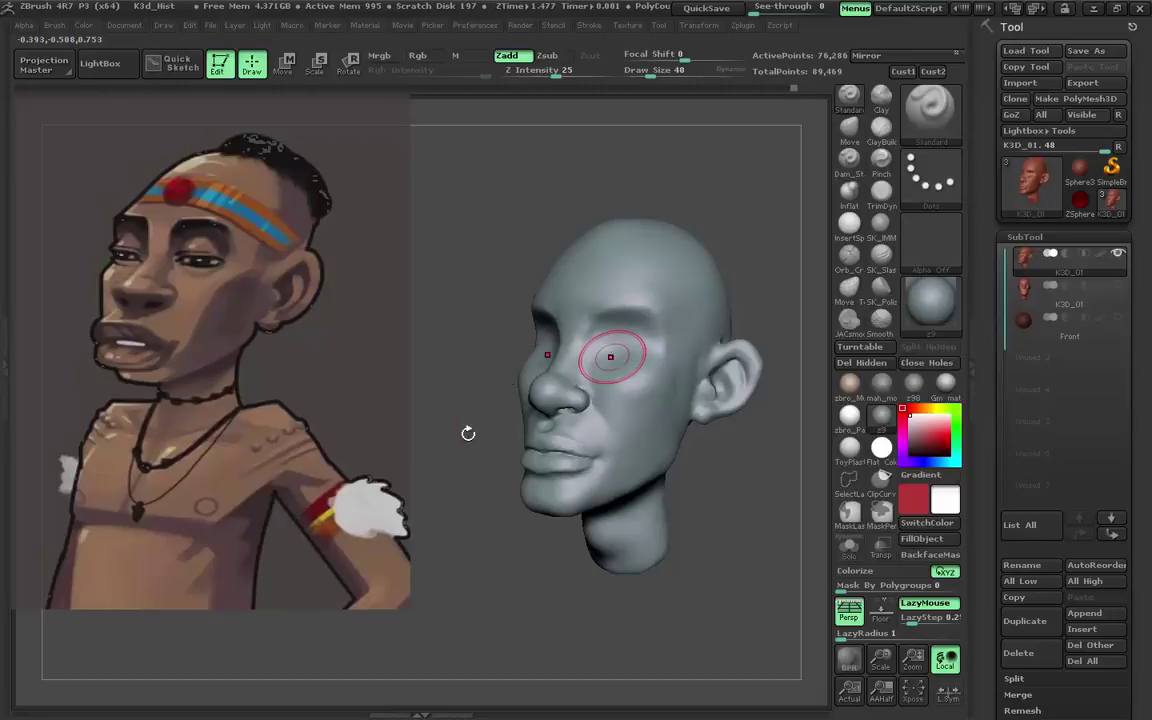
{"action": "left_click_drag", "start_coordinate": [580, 320], "coordinate": [613, 325], "text": "ctrl"}
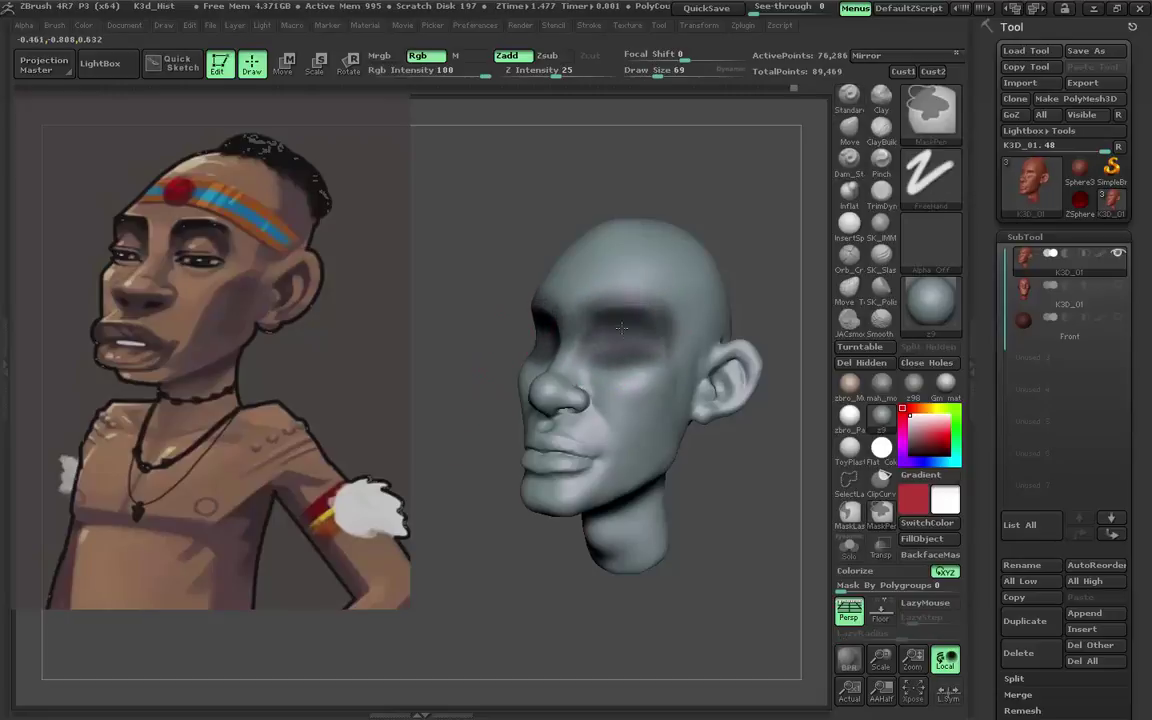
{"action": "left_click", "coordinate": [771, 249], "text": "ctrl"}
{"action": "left_click_drag", "start_coordinate": [771, 249], "coordinate": [631, 250]}
Push the brow with the Move brush to deepen the eye sockets, checking from front and above.
{"action": "key", "text": "b"}
{"action": "key", "text": "m"}
{"action": "key", "text": "v"}
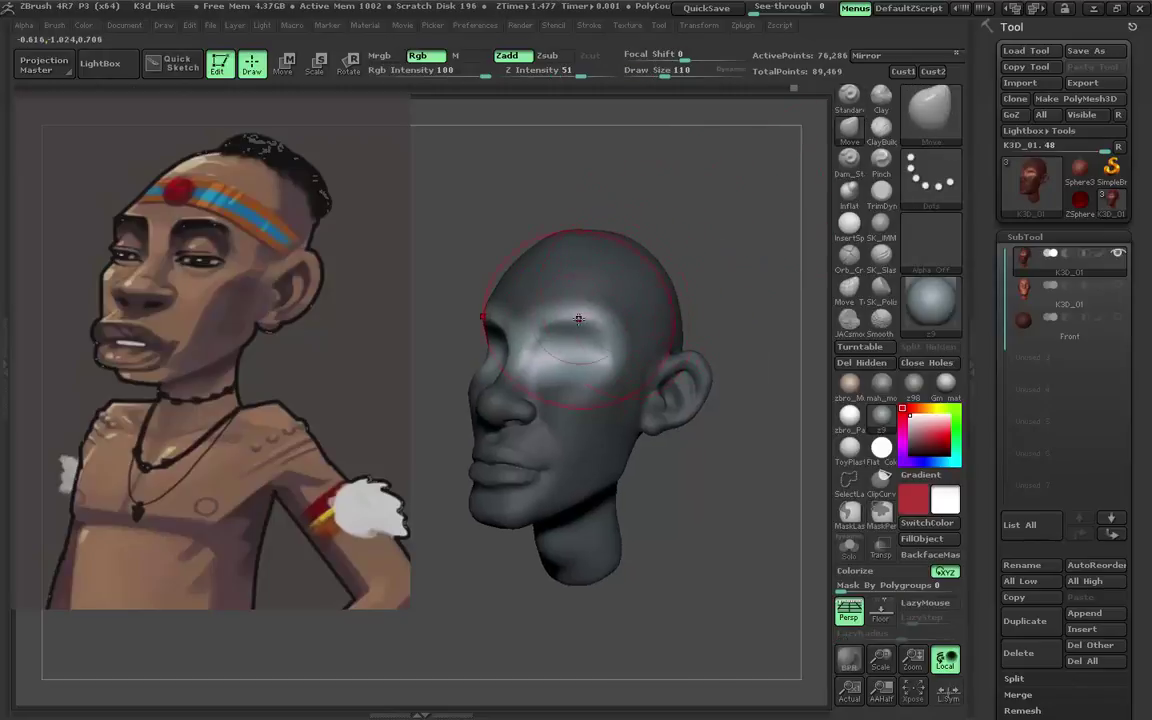
{"action": "left_click_drag", "start_coordinate": [604, 330], "coordinate": [596, 332]}
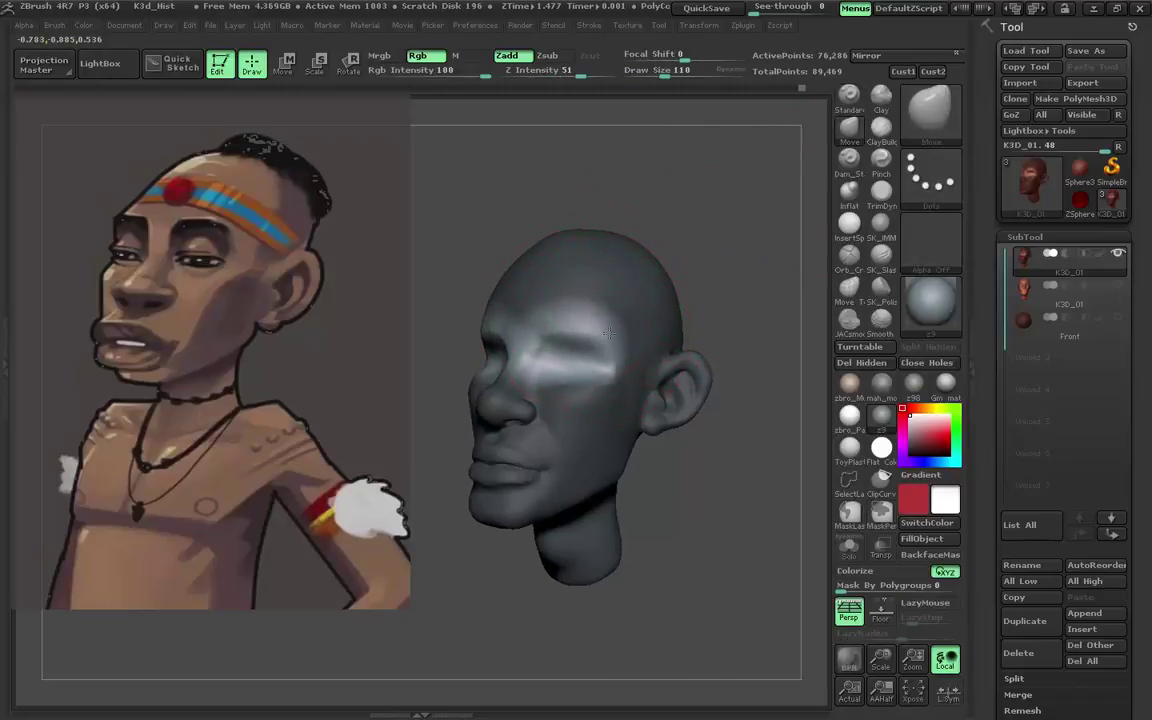
{"action": "mouse_move", "coordinate": [712, 260]}
{"action": "left_mouse_down"}
{"action": "mouse_move", "coordinate": [715, 275]}
{"action": "mouse_move", "coordinate": [720, 262]}
{"action": "mouse_move", "coordinate": [622, 328]}
{"action": "mouse_move", "coordinate": [625, 290]}
{"action": "left_mouse_up"}
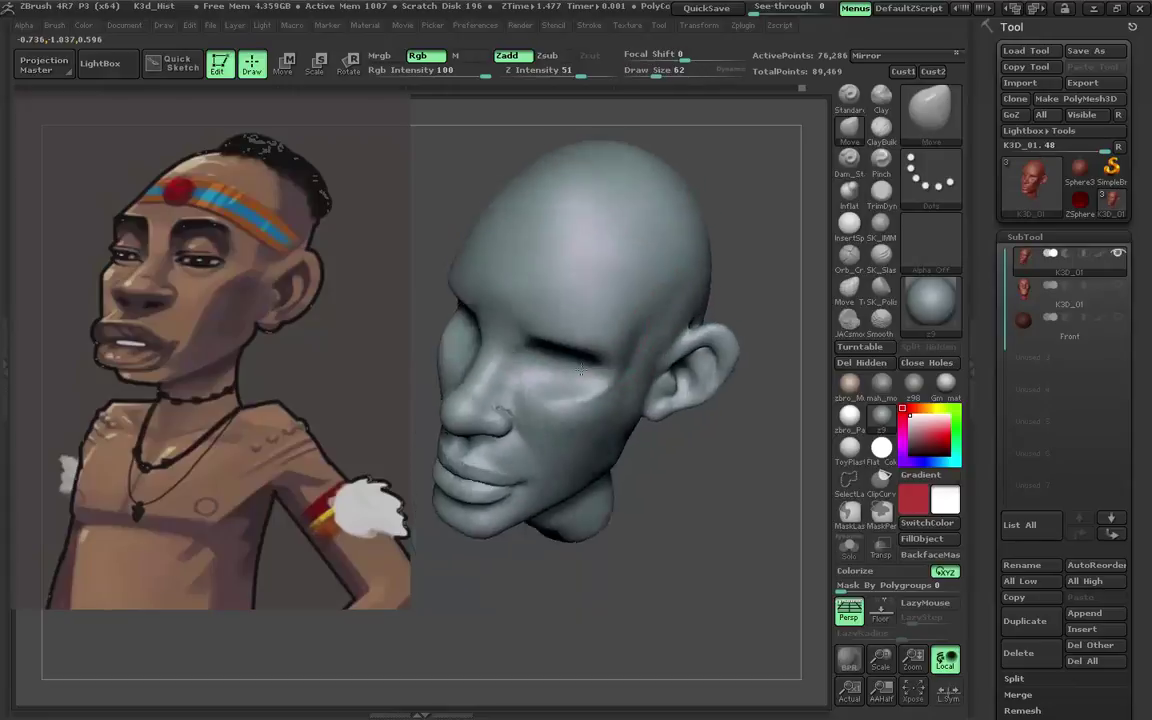
{"action": "mouse_move", "coordinate": [583, 341]}
{"action": "left_mouse_down"}
{"action": "mouse_move", "coordinate": [621, 327]}
{"action": "mouse_move", "coordinate": [609, 373]}
{"action": "left_mouse_up"}
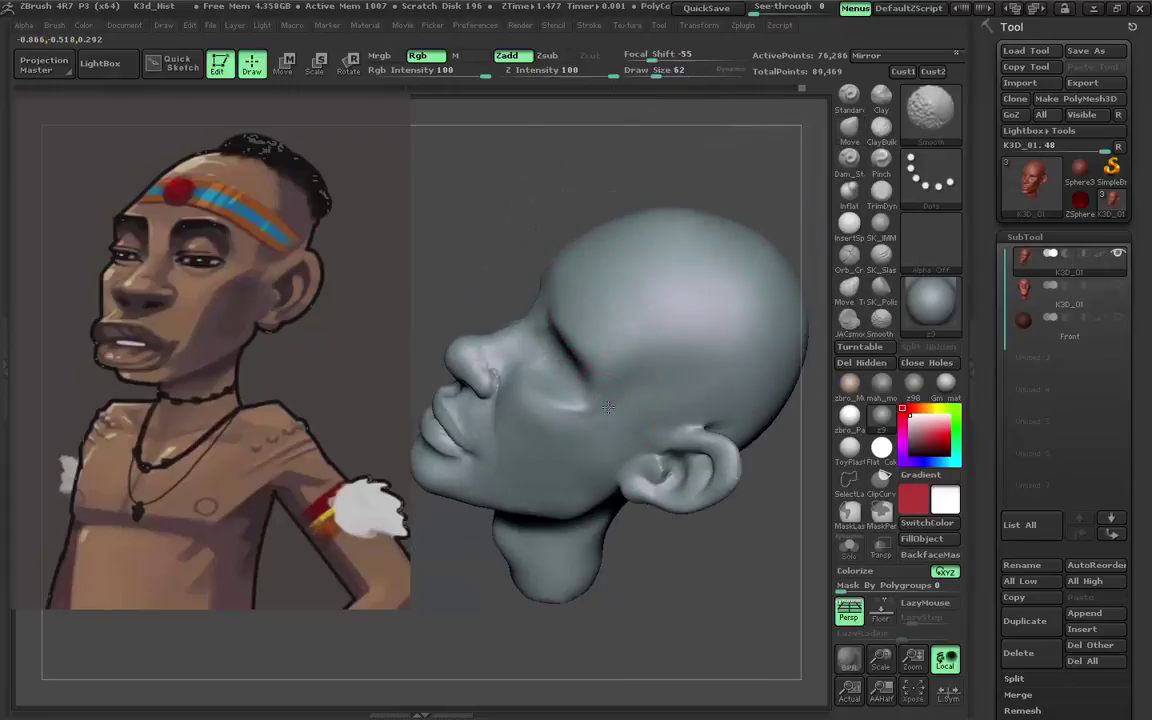
Build up the cheek and eye socket with Clay at sizes 40 and 80, then save over K3d_Hist.ZPR.
{"action": "left_click_drag", "start_coordinate": [775, 118], "coordinate": [810, 110]}
{"action": "left_click", "coordinate": [879, 96]}
{"action": "left_click_drag", "start_coordinate": [597, 327], "coordinate": [537, 371]}
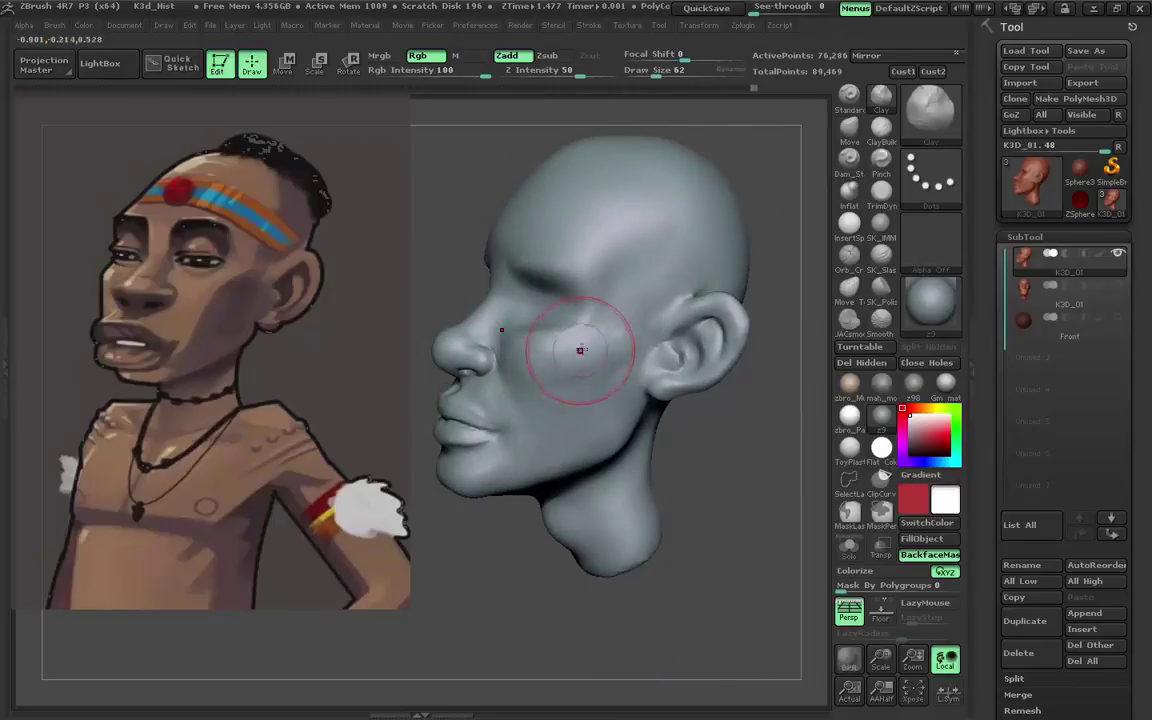
{"action": "mouse_move", "coordinate": [580, 349]}
{"action": "right_mouse_down"}
{"action": "mouse_move", "coordinate": [600, 300]}
{"action": "mouse_move", "coordinate": [624, 285]}
{"action": "mouse_move", "coordinate": [526, 238]}
{"action": "mouse_move", "coordinate": [599, 265]}
{"action": "mouse_move", "coordinate": [579, 296]}
{"action": "mouse_move", "coordinate": [527, 309]}
{"action": "mouse_move", "coordinate": [558, 298]}
{"action": "right_mouse_up"}
{"action": "key", "text": "s"}
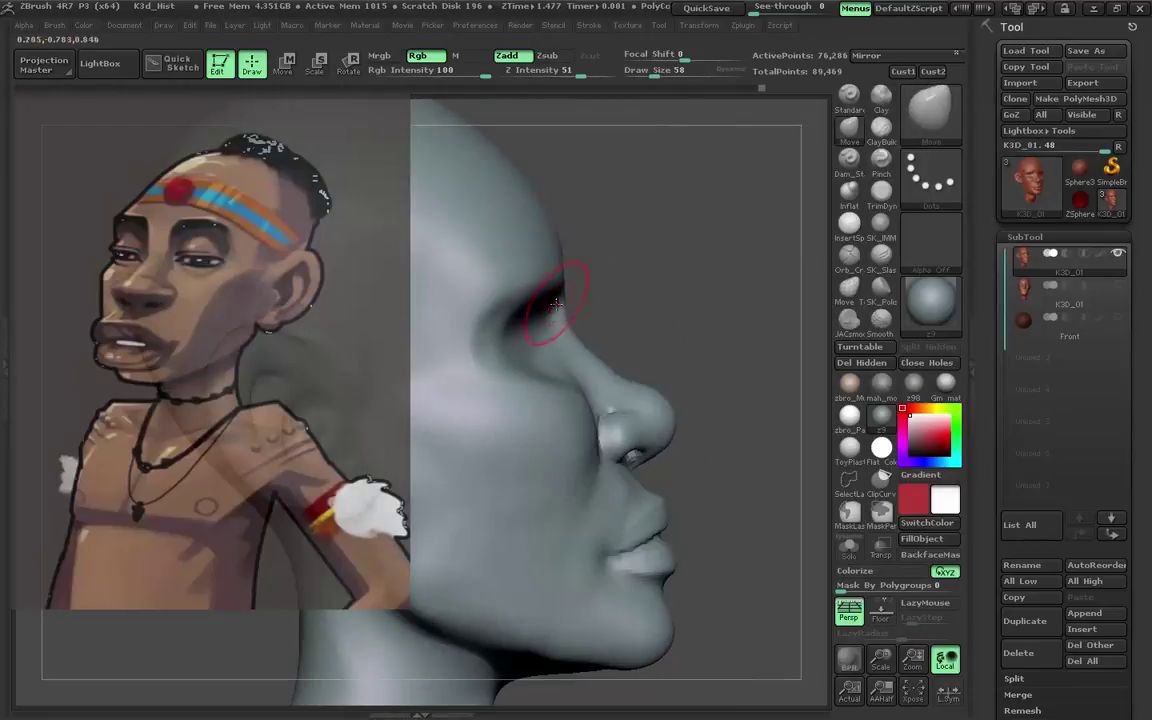
{"action": "mouse_move", "coordinate": [541, 229]}
{"action": "right_mouse_down", "text": "ctrl"}
{"action": "mouse_move", "coordinate": [612, 200]}
{"action": "mouse_move", "coordinate": [690, 265]}
{"action": "mouse_move", "coordinate": [608, 250]}
{"action": "mouse_move", "coordinate": [676, 206]}
{"action": "right_mouse_up", "text": "ctrl"}
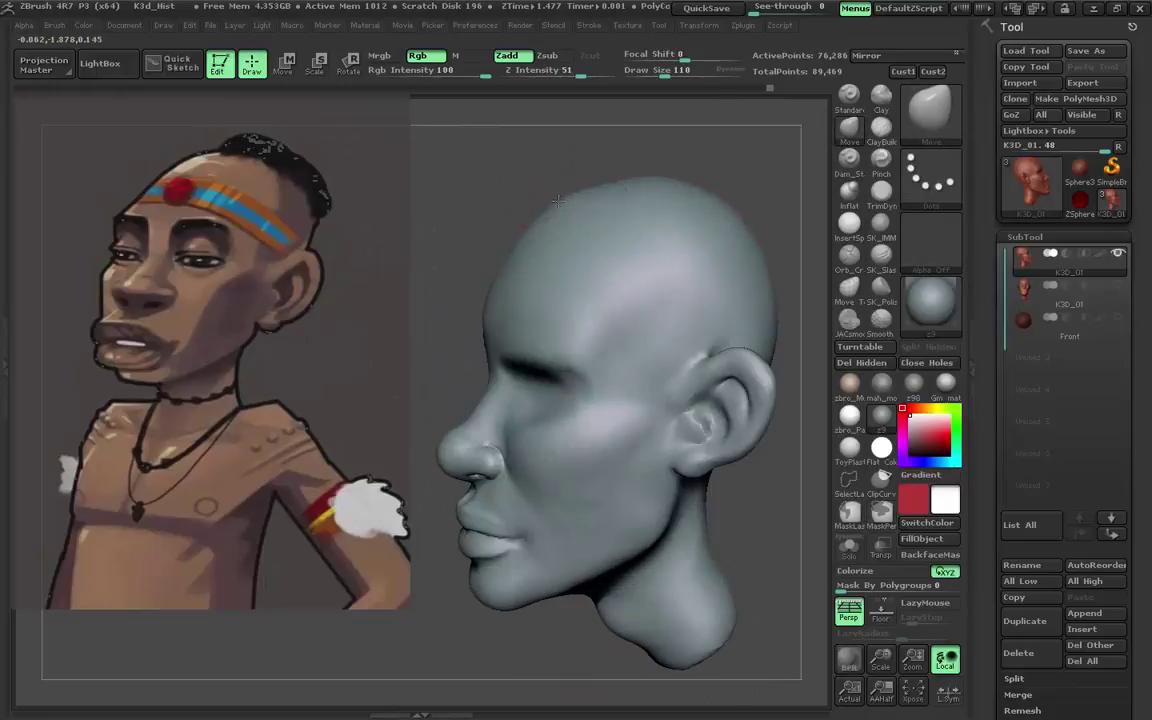
{"action": "key", "text": "s"}
{"action": "left_click_drag", "start_coordinate": [580, 218], "coordinate": [566, 218]}
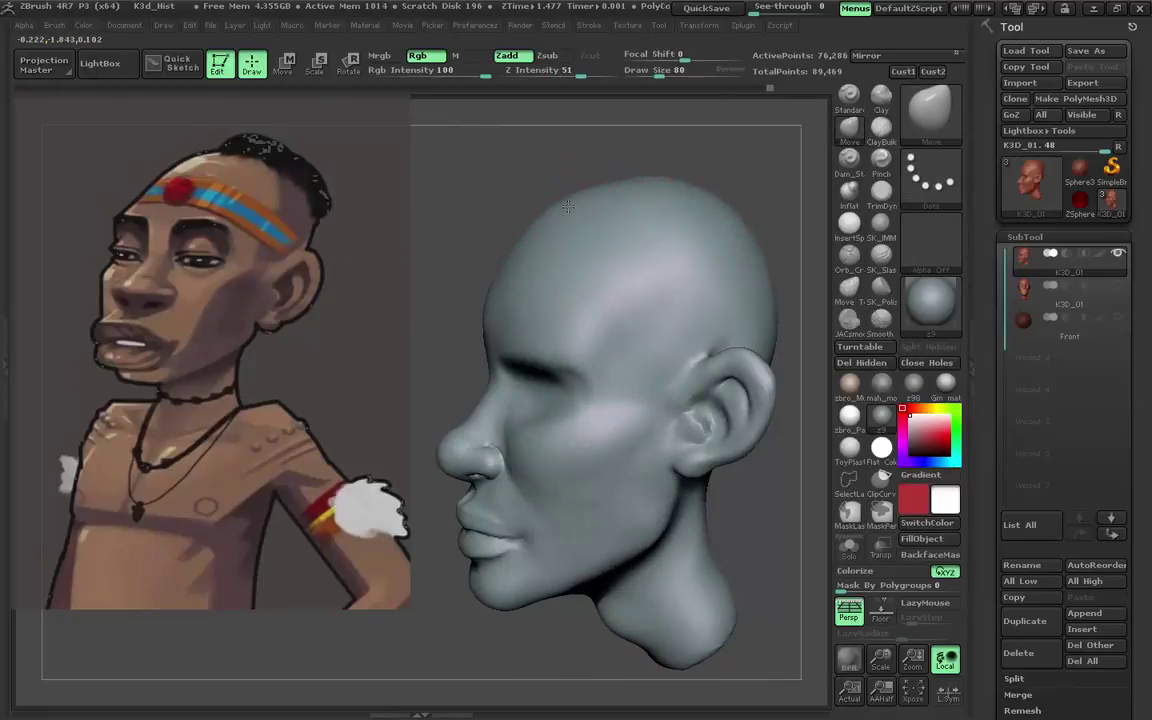
{"action": "mouse_move", "coordinate": [566, 205]}
{"action": "right_mouse_down"}
{"action": "mouse_move", "coordinate": [555, 265]}
{"action": "mouse_move", "coordinate": [575, 255]}
{"action": "right_mouse_up"}
{"action": "key", "text": "ctrl+s"}
Overwrite the K3d_Hist project and re-save the head tool over K3D_02.
{"action": "left_click", "coordinate": [594, 430]}
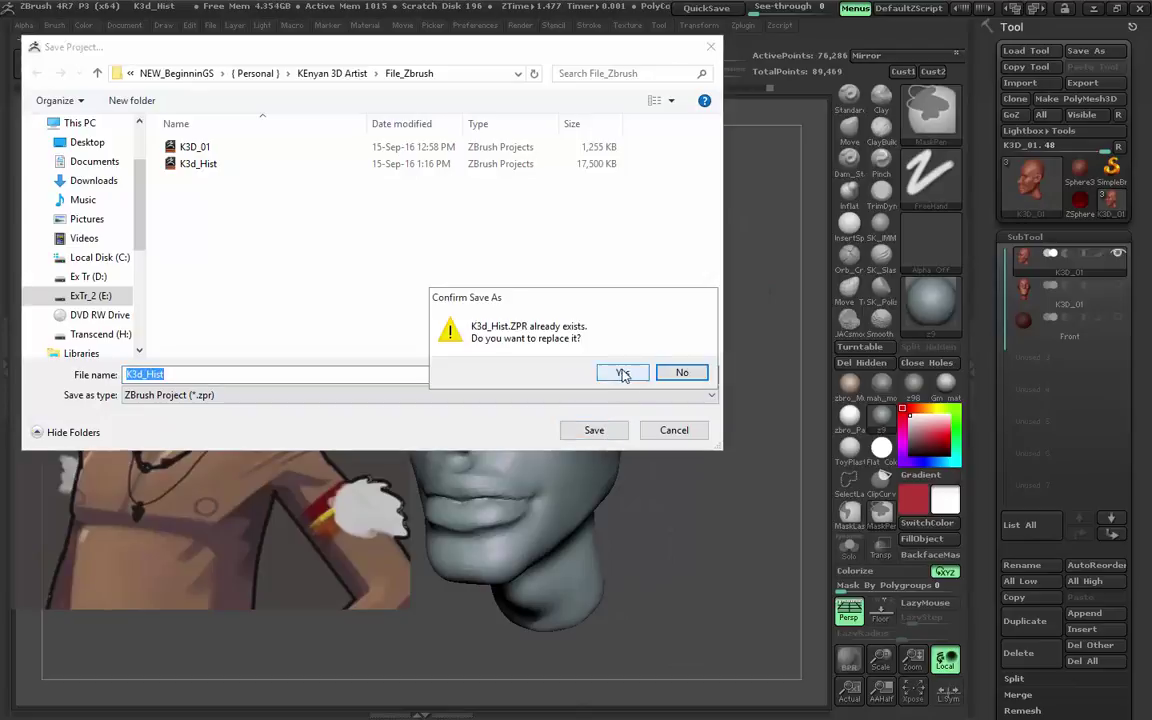
{"action": "left_click", "coordinate": [622, 374]}
{"action": "left_click", "coordinate": [1085, 50]}
{"action": "left_click", "coordinate": [594, 430]}
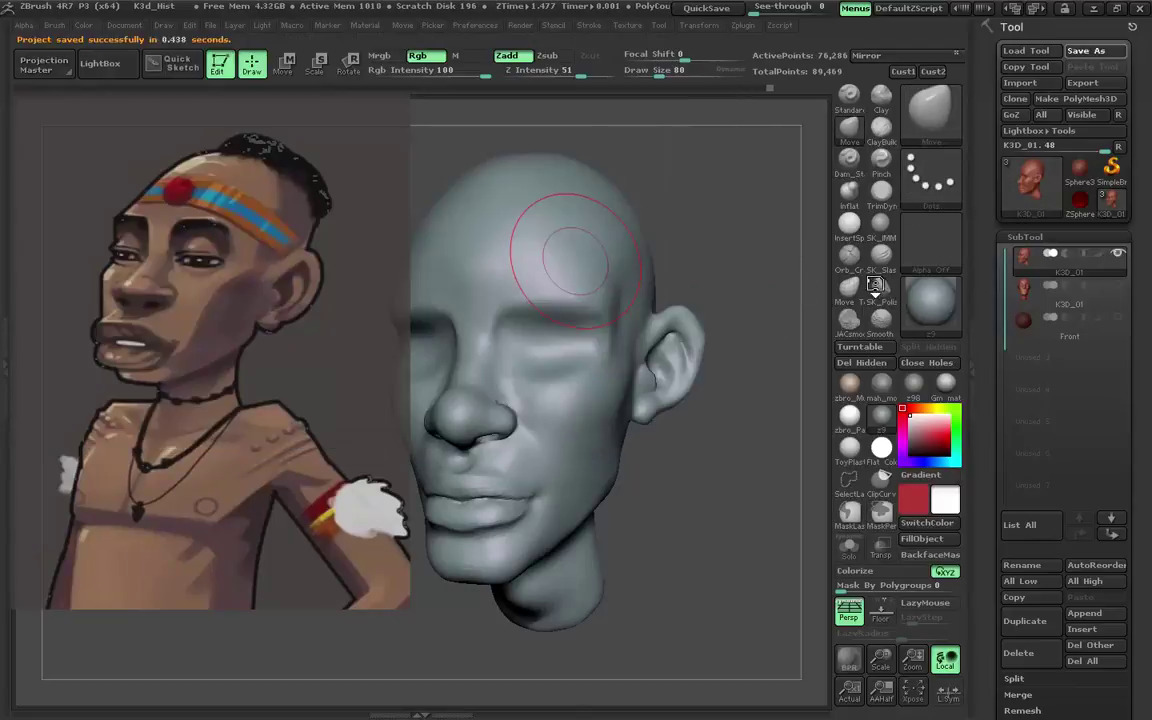
{"action": "left_click", "coordinate": [1085, 50]}
{"action": "left_click", "coordinate": [300, 163]}
{"action": "left_click", "coordinate": [594, 430]}
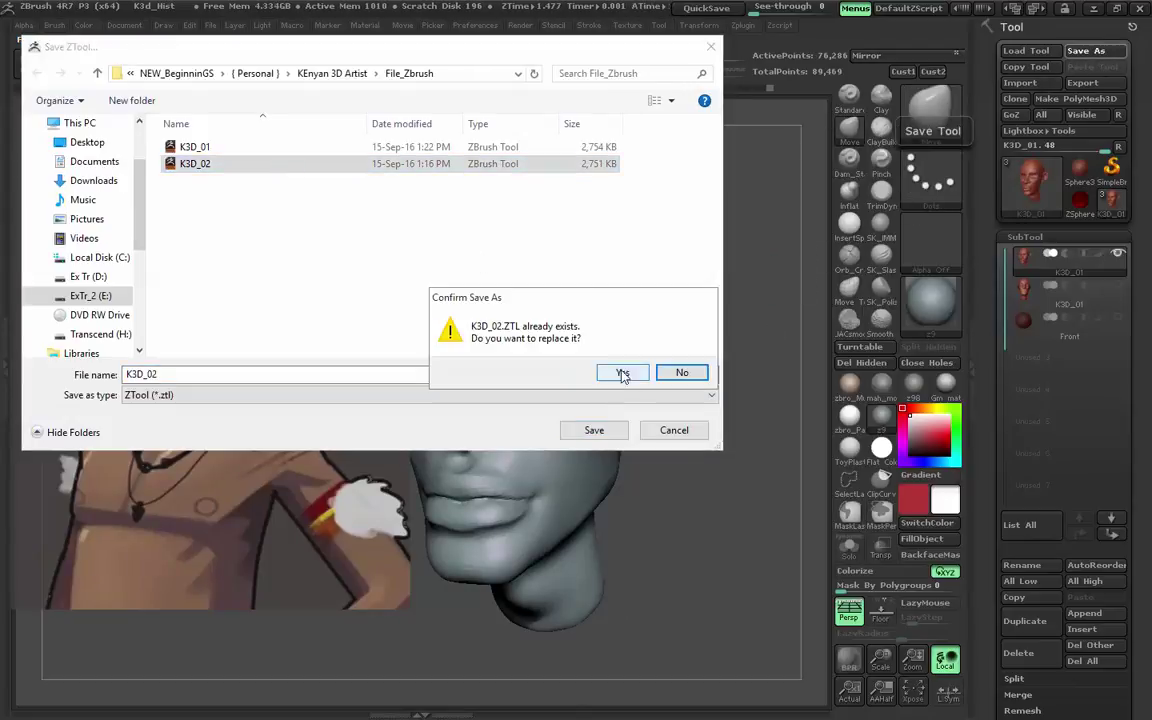
{"action": "left_click", "coordinate": [620, 372]}
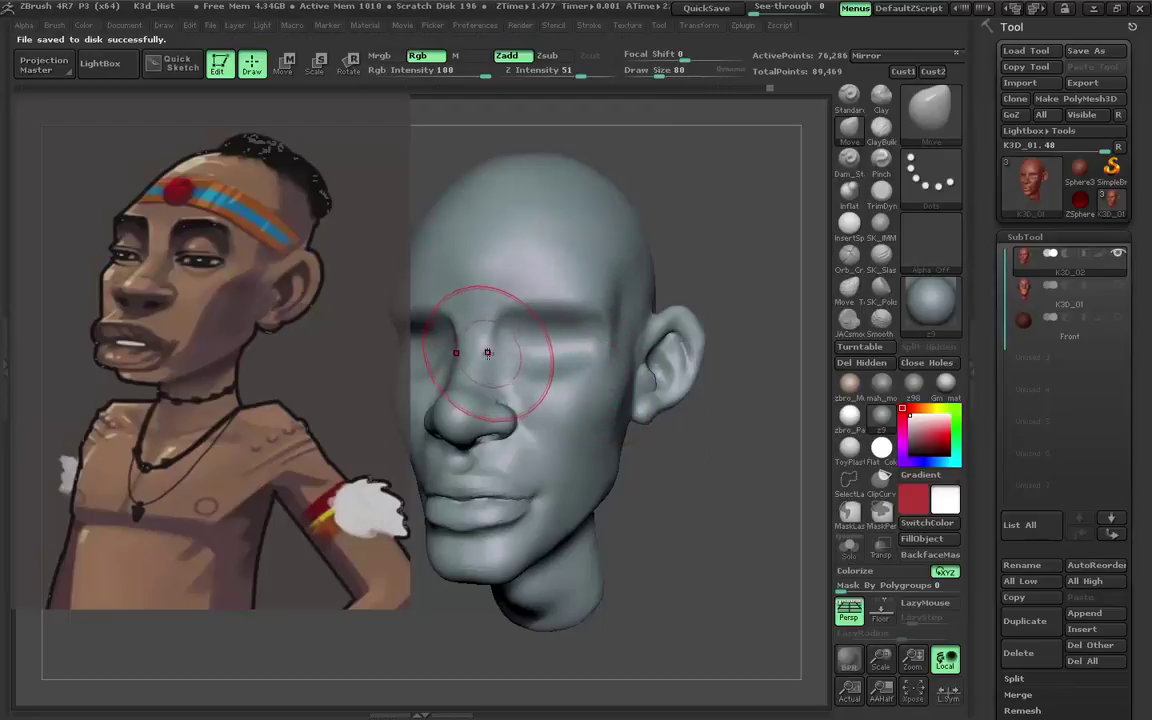
{"action": "left_click", "coordinate": [1085, 50]}
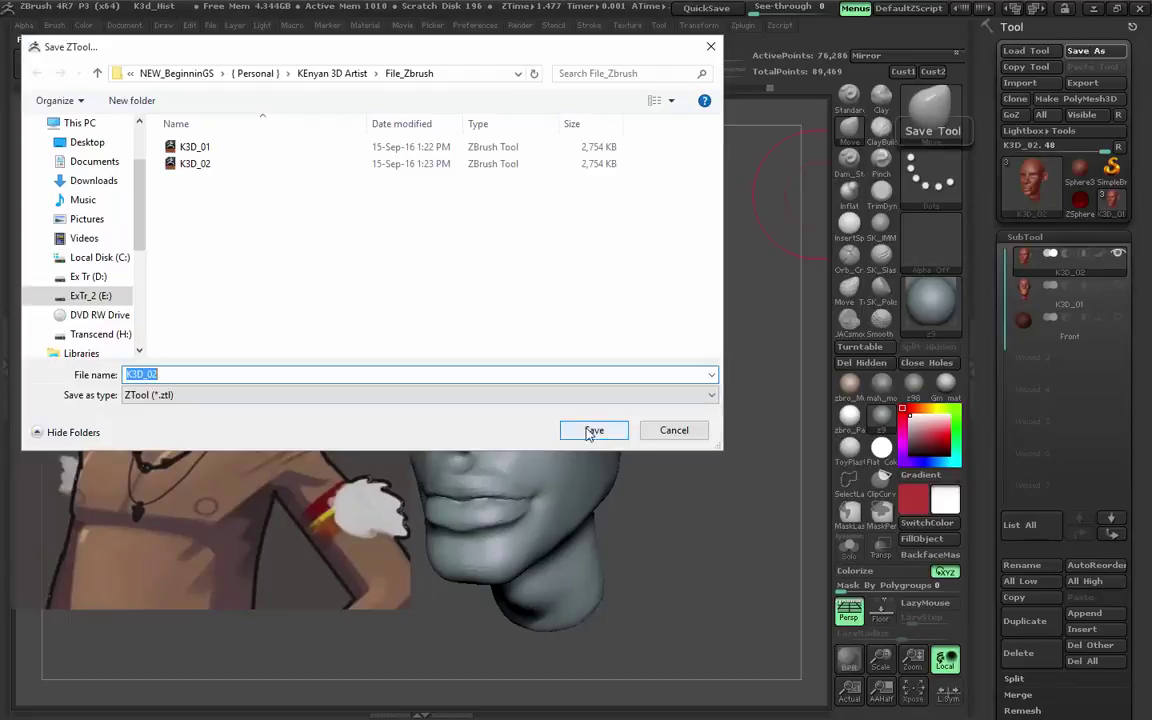
{"action": "left_click", "coordinate": [589, 431]}
Turn off File > UndoHistory and save the project over K3D_01.
{"action": "left_click", "coordinate": [190, 25]}
{"action": "left_click", "coordinate": [211, 25]}
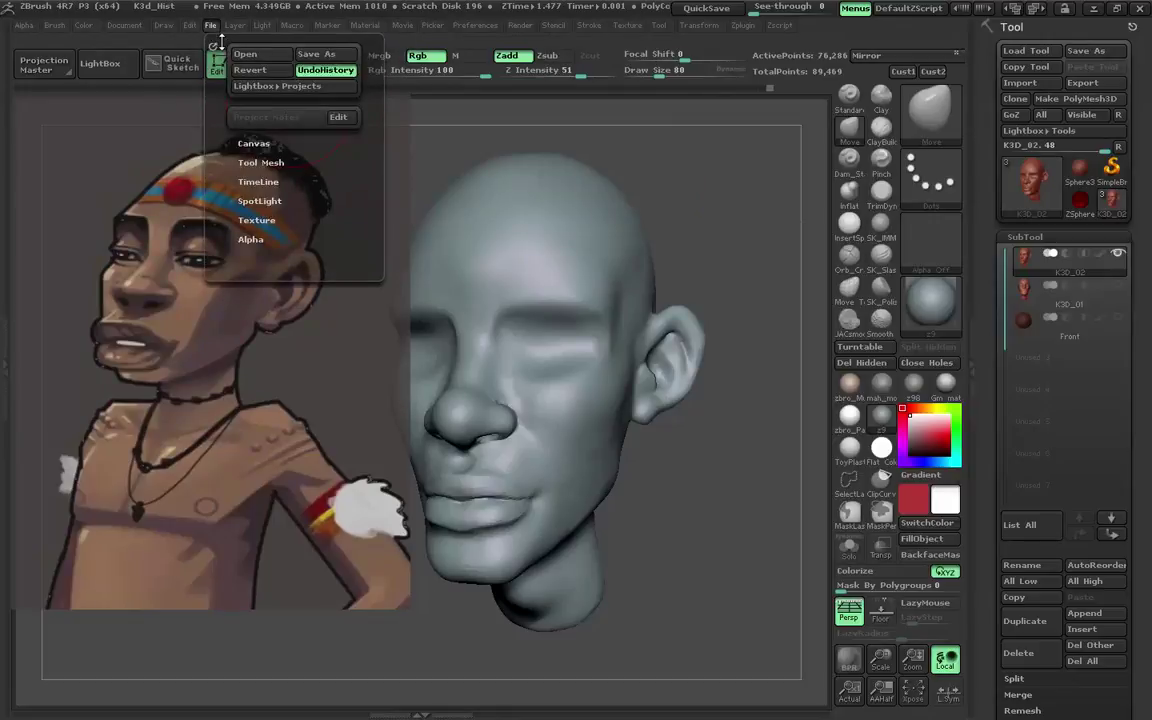
{"action": "left_click", "coordinate": [338, 74]}
{"action": "key", "text": "ctrl+s"}
{"action": "left_click", "coordinate": [206, 147]}
{"action": "key", "text": "Return"}
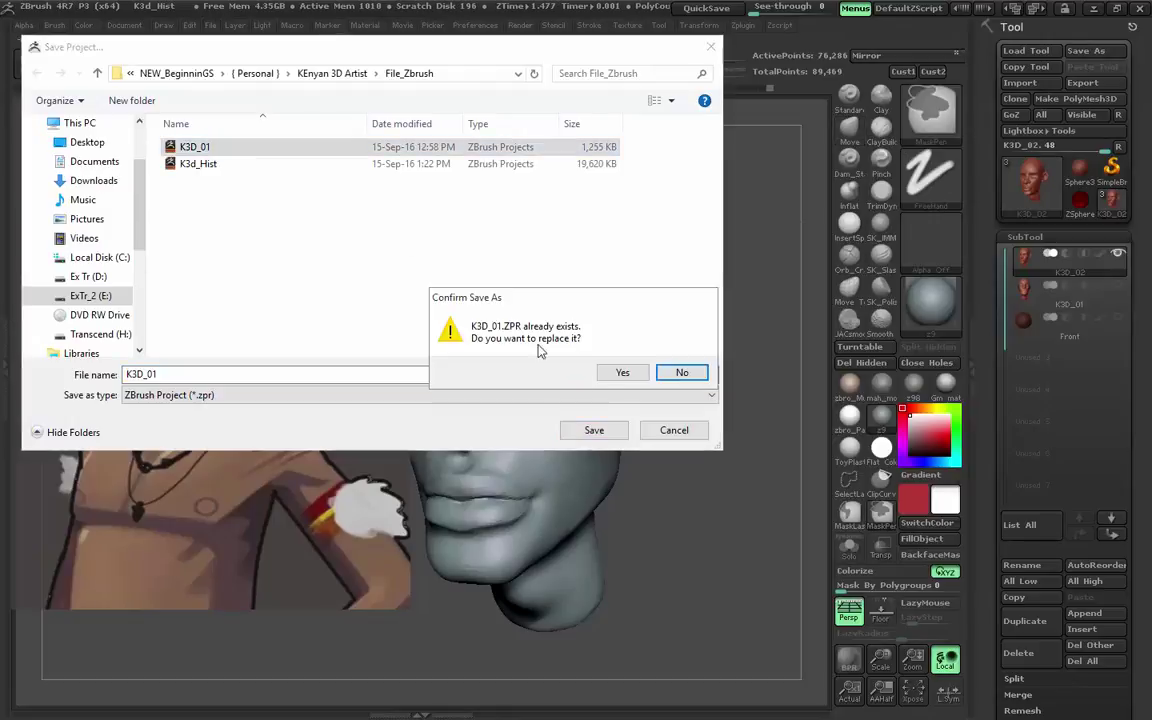
{"action": "left_click", "coordinate": [670, 370]}
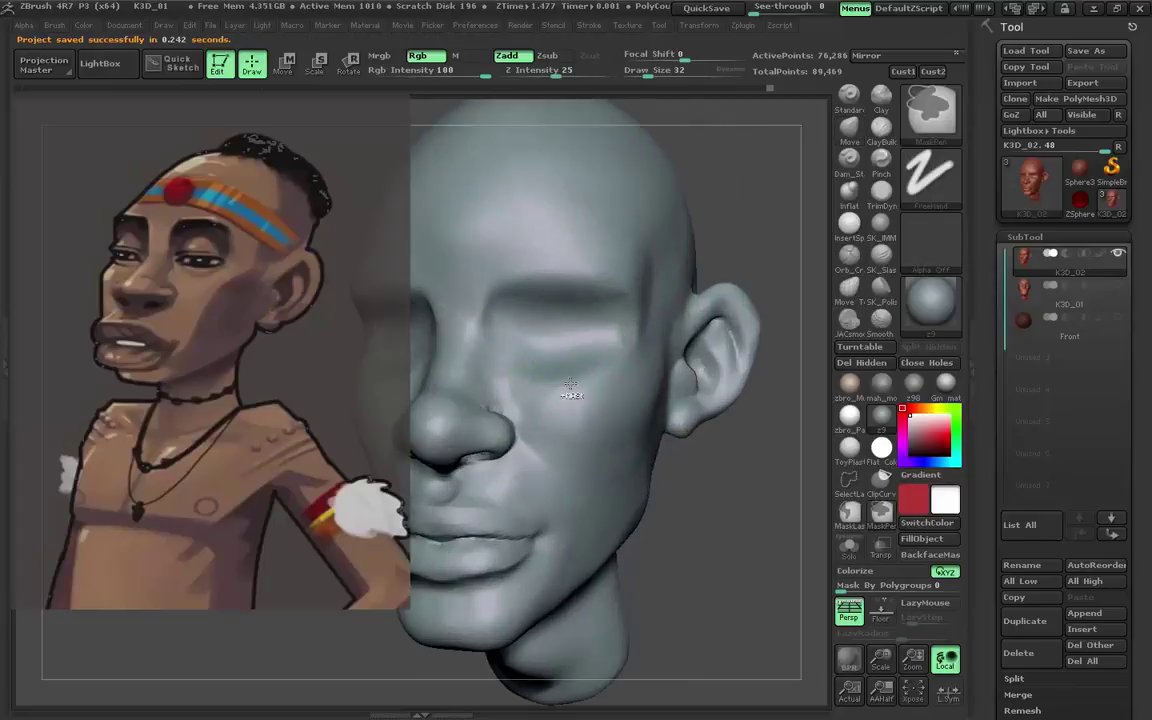
Invert the mask so only the lips are editable, framing them in a close frontal view.
{"action": "key", "text": "s"}
{"action": "left_click_drag", "start_coordinate": [607, 381], "coordinate": [559, 307]}
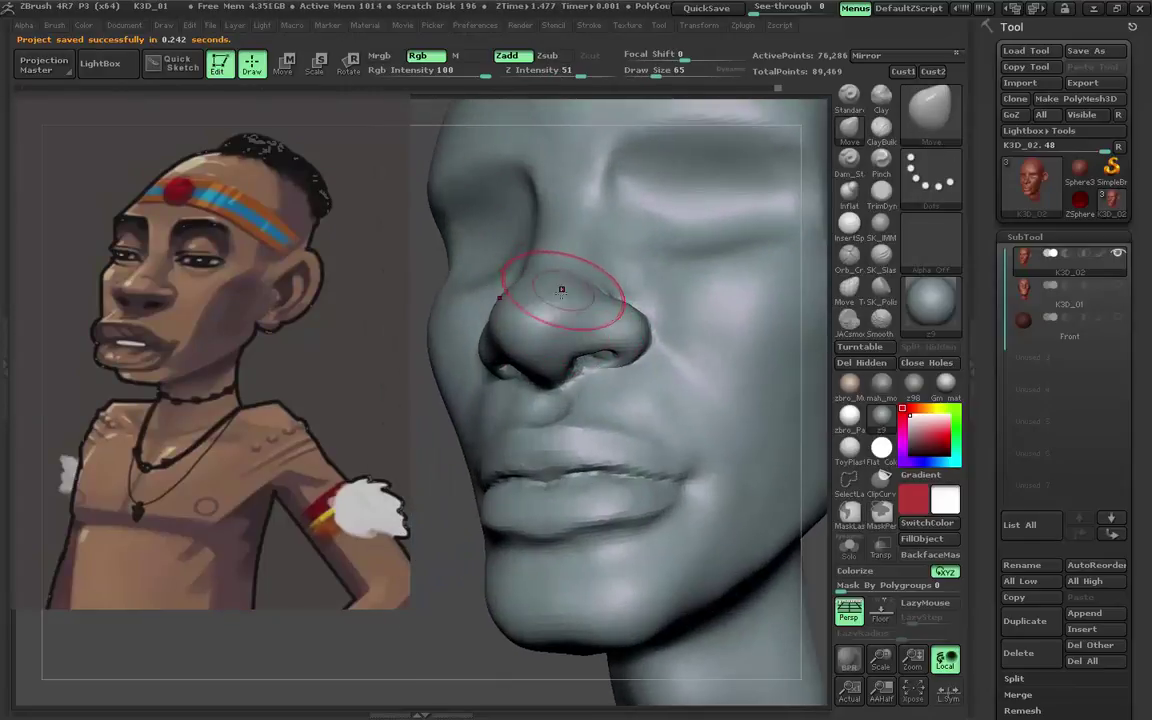
{"action": "mouse_move", "coordinate": [556, 350]}
{"action": "left_mouse_down"}
{"action": "mouse_move", "coordinate": [596, 288]}
{"action": "mouse_move", "coordinate": [488, 303]}
{"action": "mouse_move", "coordinate": [533, 372]}
{"action": "left_mouse_up"}
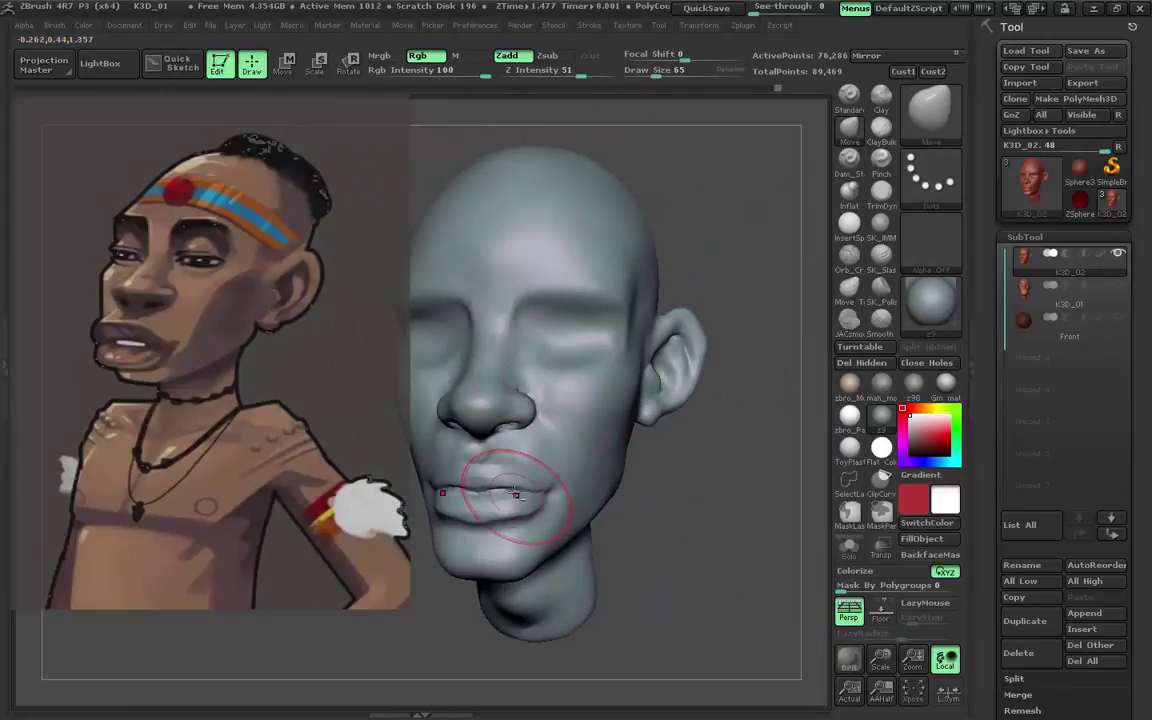
{"action": "left_click_drag", "start_coordinate": [515, 494], "coordinate": [643, 411]}
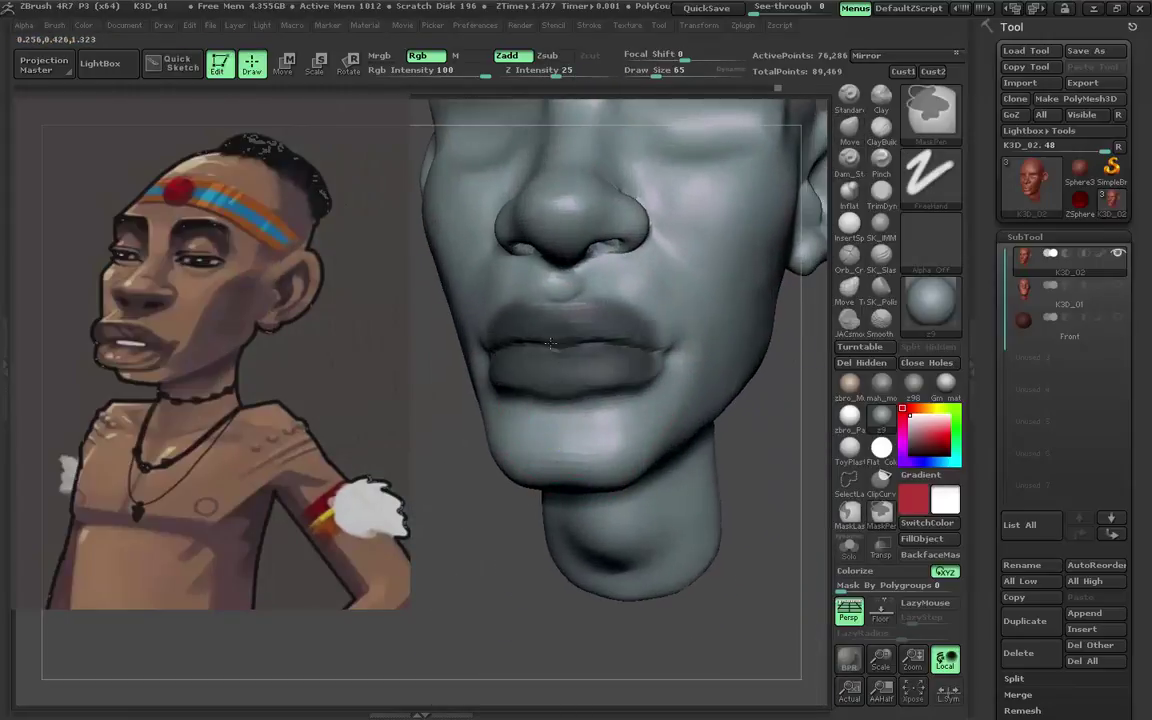
{"action": "left_click_drag", "start_coordinate": [650, 357], "coordinate": [525, 465]}
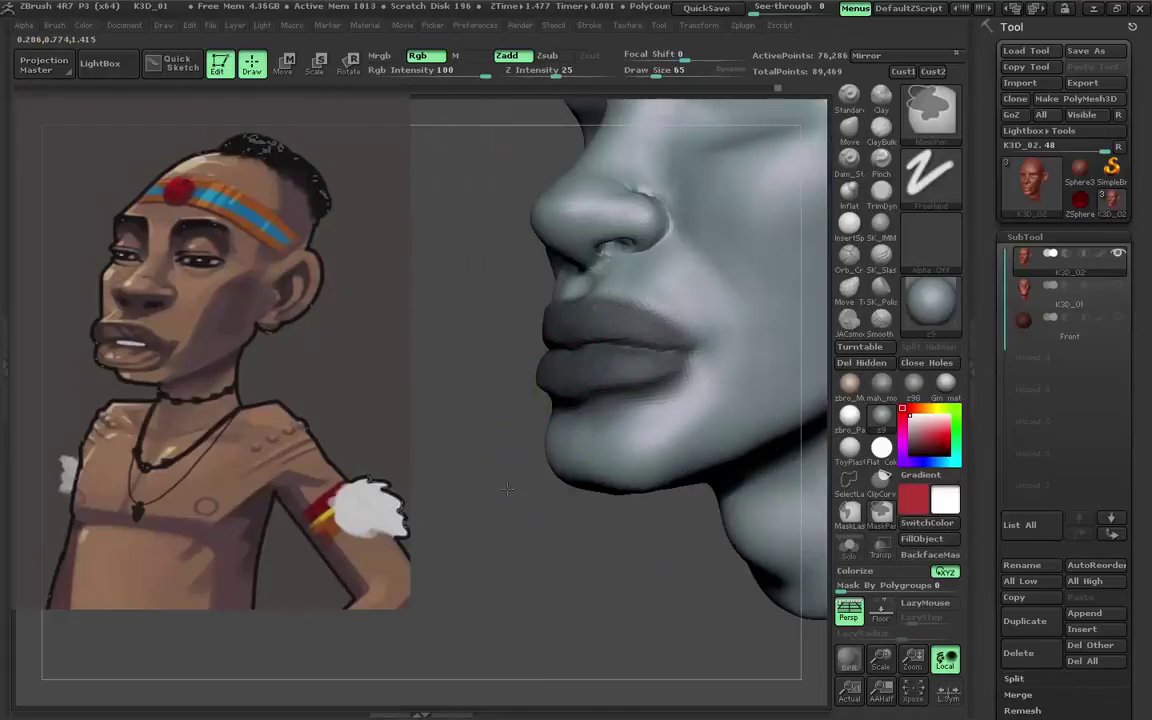
{"action": "key", "text": "ctrl+i"}
{"action": "mouse_move", "coordinate": [591, 402]}
{"action": "left_mouse_down"}
{"action": "mouse_move", "coordinate": [576, 408]}
{"action": "mouse_move", "coordinate": [664, 393]}
{"action": "left_mouse_up"}
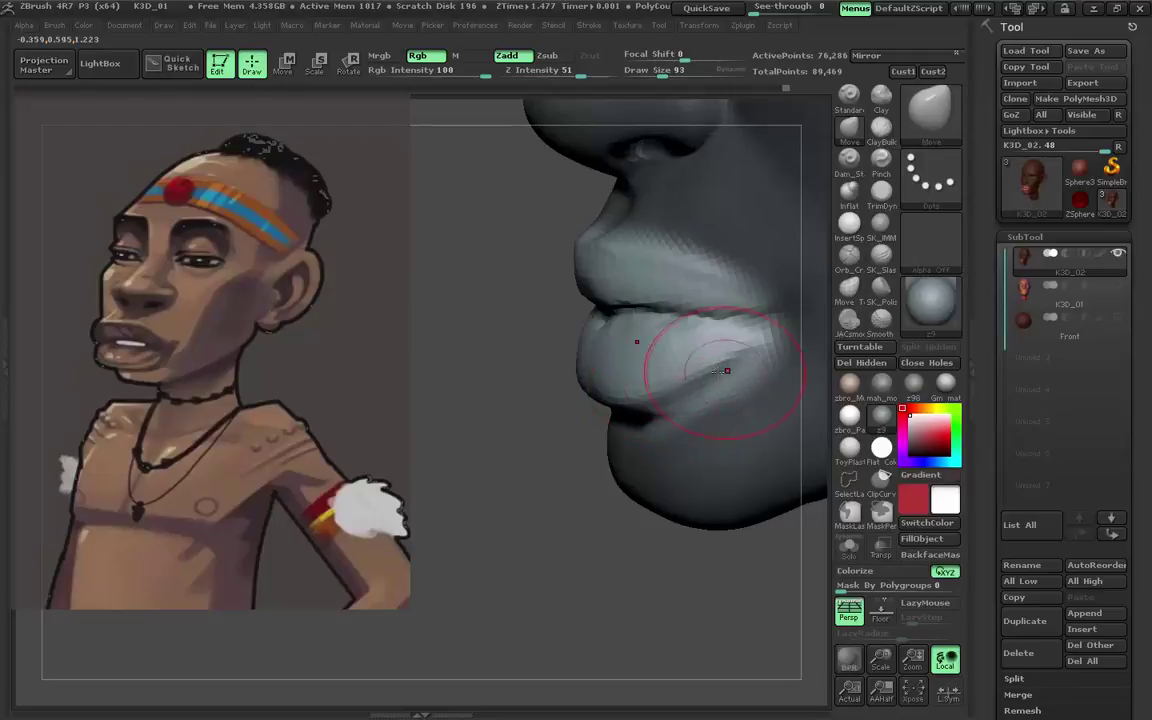
{"action": "mouse_move", "coordinate": [727, 371]}
{"action": "left_mouse_down"}
{"action": "mouse_move", "coordinate": [625, 334]}
{"action": "mouse_move", "coordinate": [474, 382]}
{"action": "mouse_move", "coordinate": [597, 360]}
{"action": "mouse_move", "coordinate": [622, 330]}
{"action": "mouse_move", "coordinate": [539, 326]}
{"action": "mouse_move", "coordinate": [632, 309]}
{"action": "mouse_move", "coordinate": [578, 292]}
{"action": "mouse_move", "coordinate": [614, 218]}
{"action": "mouse_move", "coordinate": [483, 244]}
{"action": "mouse_move", "coordinate": [591, 239]}
{"action": "mouse_move", "coordinate": [502, 327]}
{"action": "mouse_move", "coordinate": [483, 311]}
{"action": "mouse_move", "coordinate": [638, 290]}
{"action": "mouse_move", "coordinate": [573, 306]}
{"action": "mouse_move", "coordinate": [558, 296]}
{"action": "mouse_move", "coordinate": [656, 321]}
{"action": "mouse_move", "coordinate": [620, 300]}
{"action": "mouse_move", "coordinate": [669, 386]}
{"action": "mouse_move", "coordinate": [641, 318]}
{"action": "mouse_move", "coordinate": [700, 290]}
{"action": "left_mouse_up"}
Deepen the line between the lips with the Orb_Cracks brush at size 65.
{"action": "key", "text": "b"}
{"action": "key", "text": "m"}
{"action": "key", "text": "v"}
{"action": "left_click", "coordinate": [851, 258]}
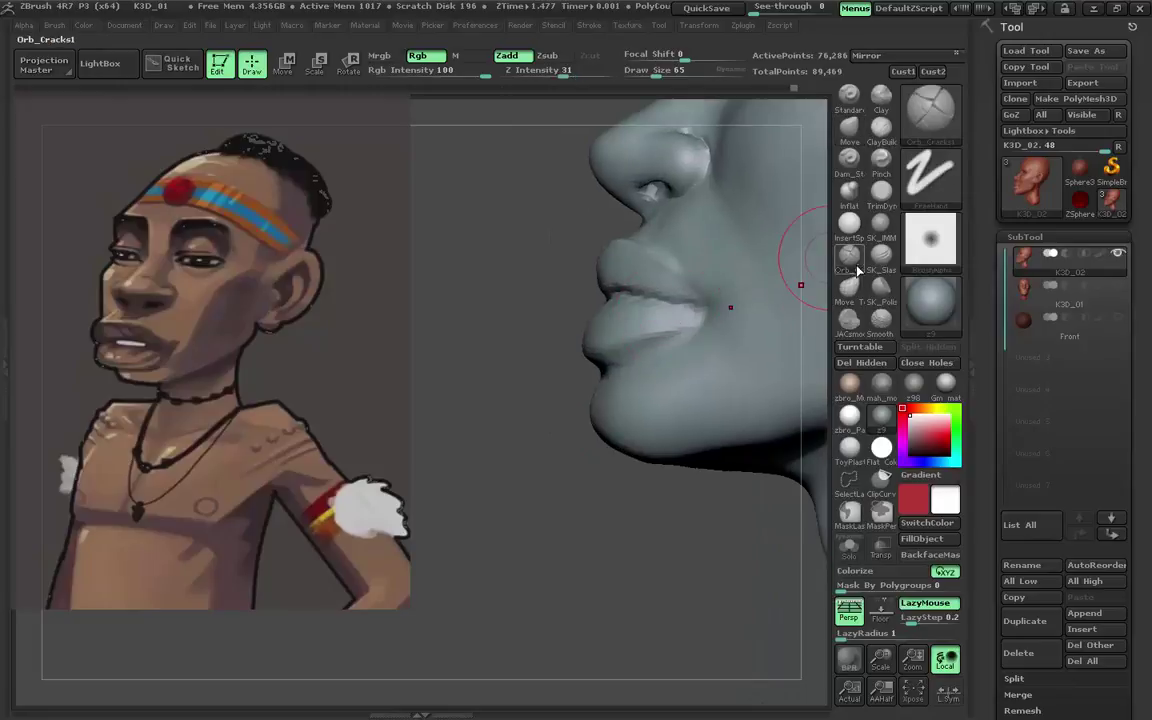
{"action": "left_click_drag", "start_coordinate": [627, 303], "coordinate": [630, 275]}
{"action": "mouse_move", "coordinate": [465, 242]}
{"action": "left_mouse_down"}
{"action": "mouse_move", "coordinate": [560, 288]}
{"action": "mouse_move", "coordinate": [690, 302]}
{"action": "mouse_move", "coordinate": [640, 290]}
{"action": "left_mouse_up"}
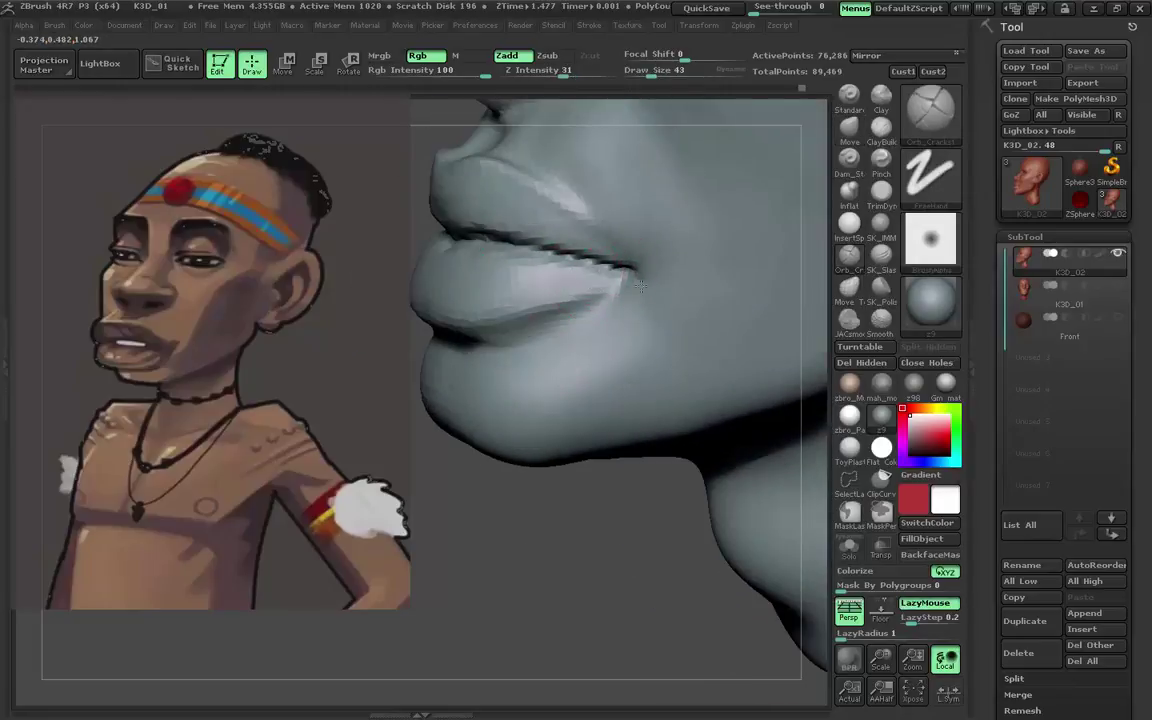
Switch to the Clay brush enlarged to size 62 for building up the lower lip.
{"action": "left_click", "coordinate": [881, 127]}
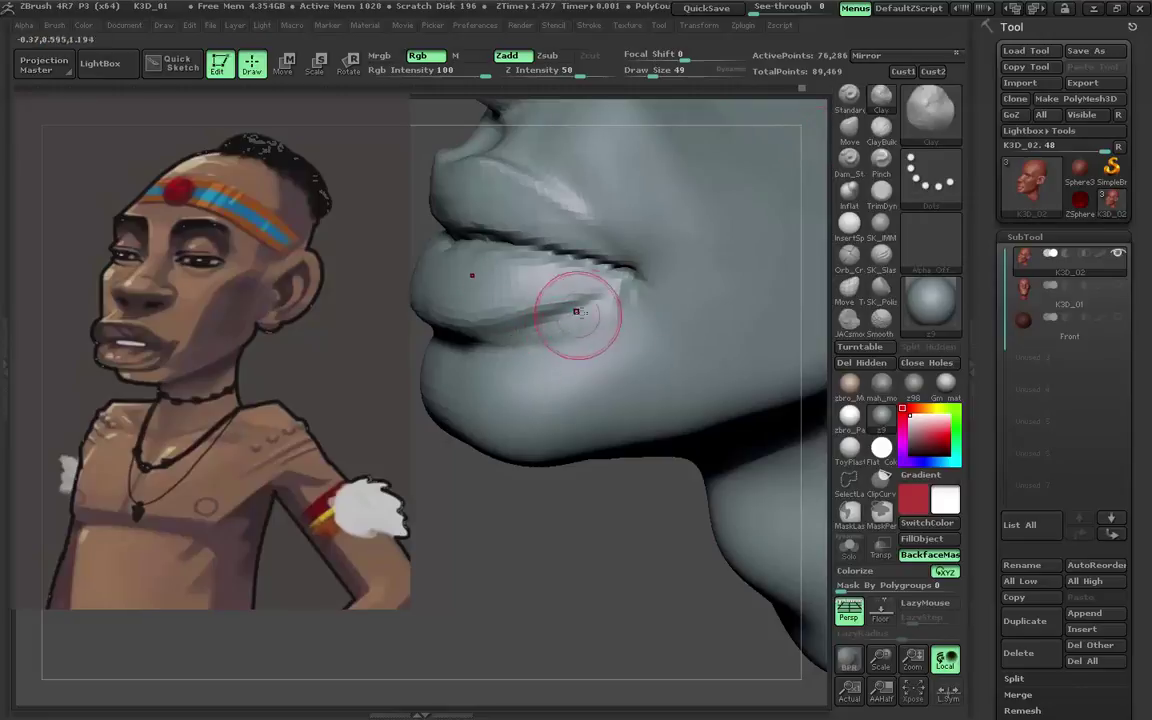
{"action": "key", "text": "s"}
{"action": "left_click_drag", "start_coordinate": [552, 331], "coordinate": [568, 341]}
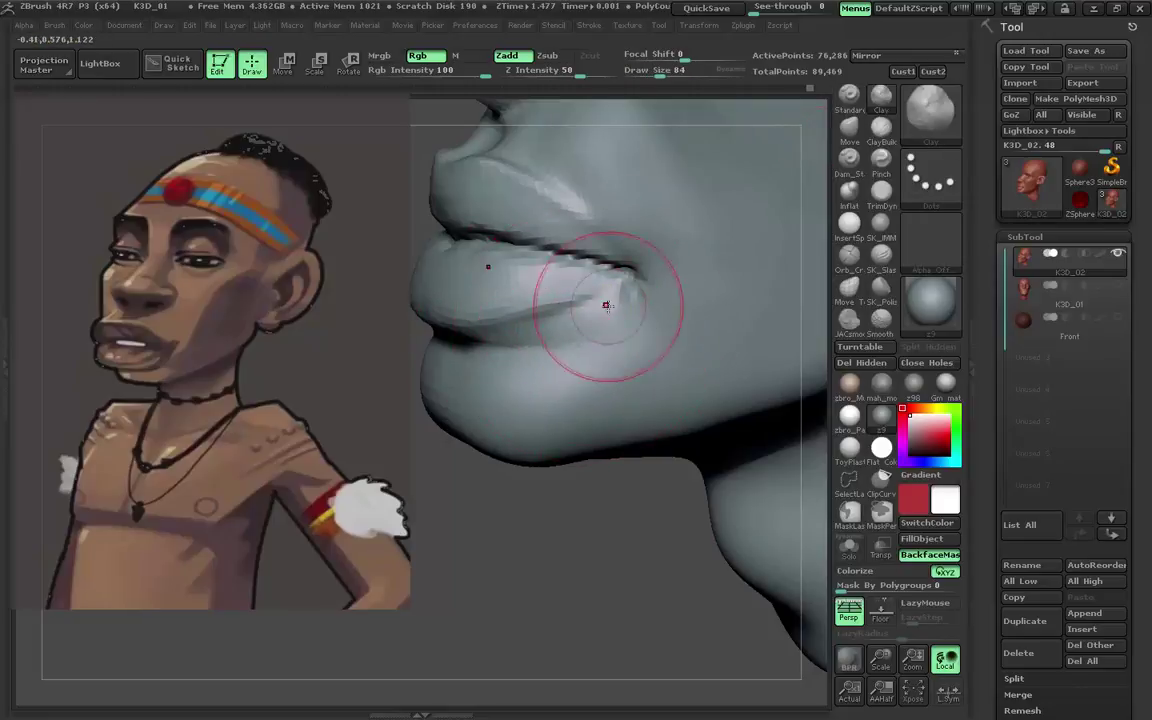
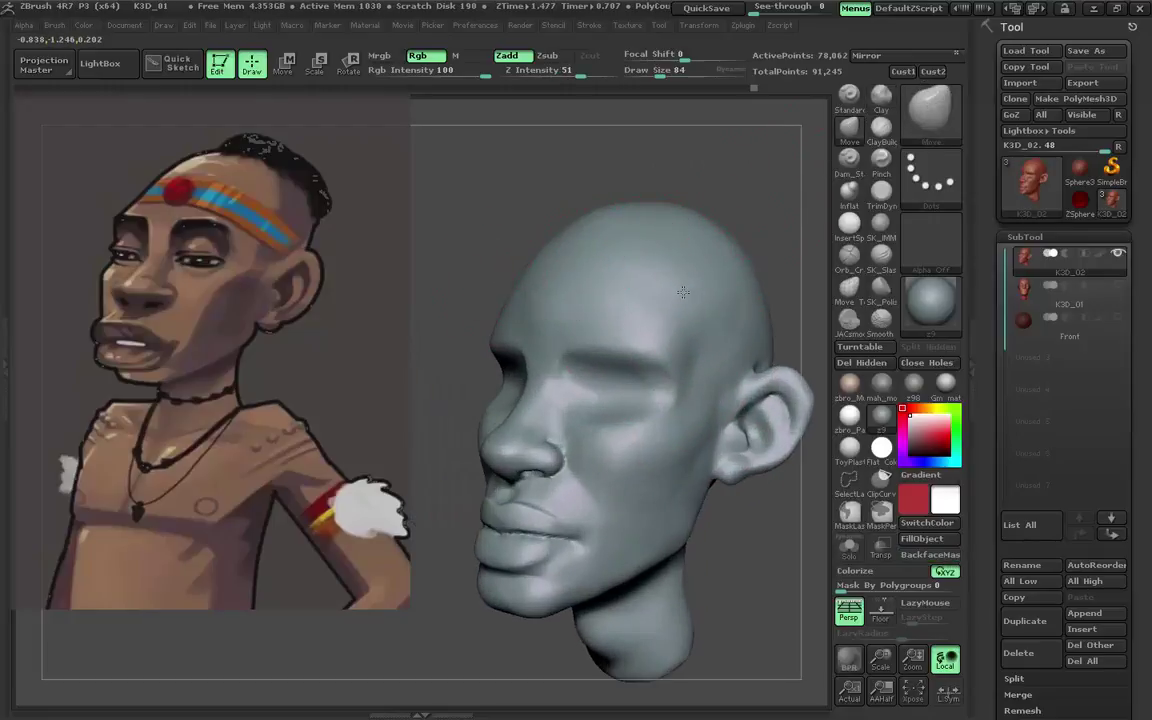
Turn the head to a three-quarter view and save the view set as K3D_View.vws.
{"action": "mouse_move", "coordinate": [689, 298]}
{"action": "right_mouse_down"}
{"action": "mouse_move", "coordinate": [607, 229]}
{"action": "mouse_move", "coordinate": [693, 247]}
{"action": "right_mouse_up"}
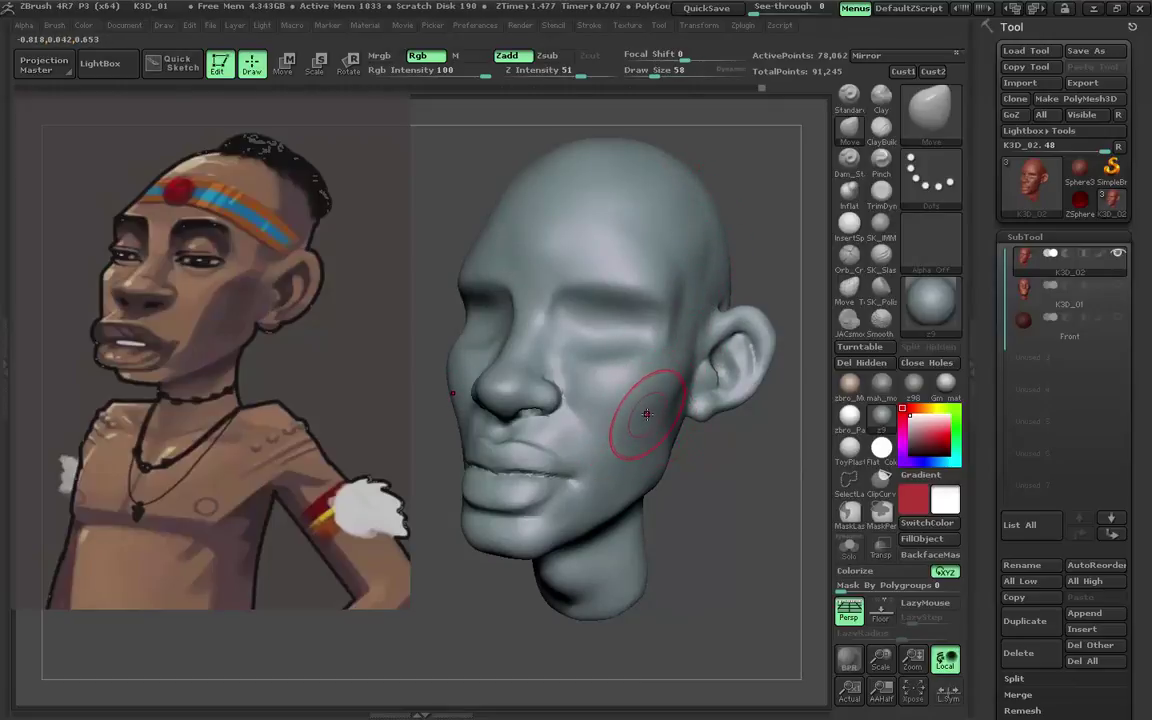
{"action": "left_click", "coordinate": [122, 25]}
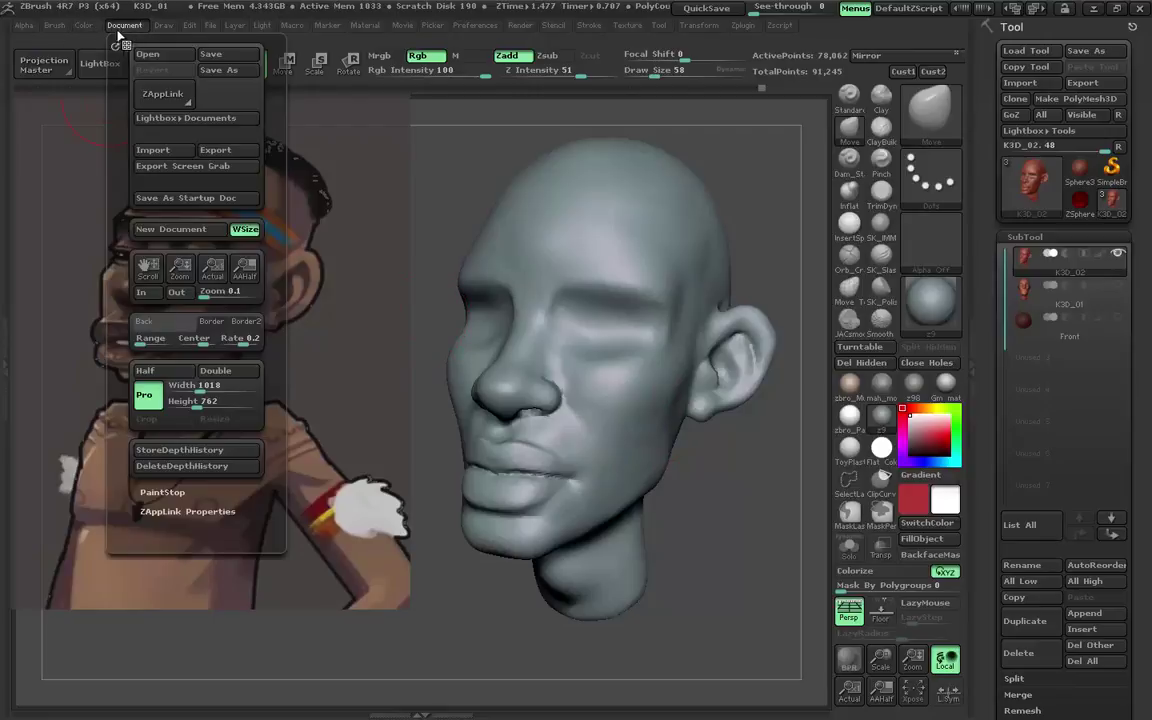
{"action": "left_click", "coordinate": [172, 513]}
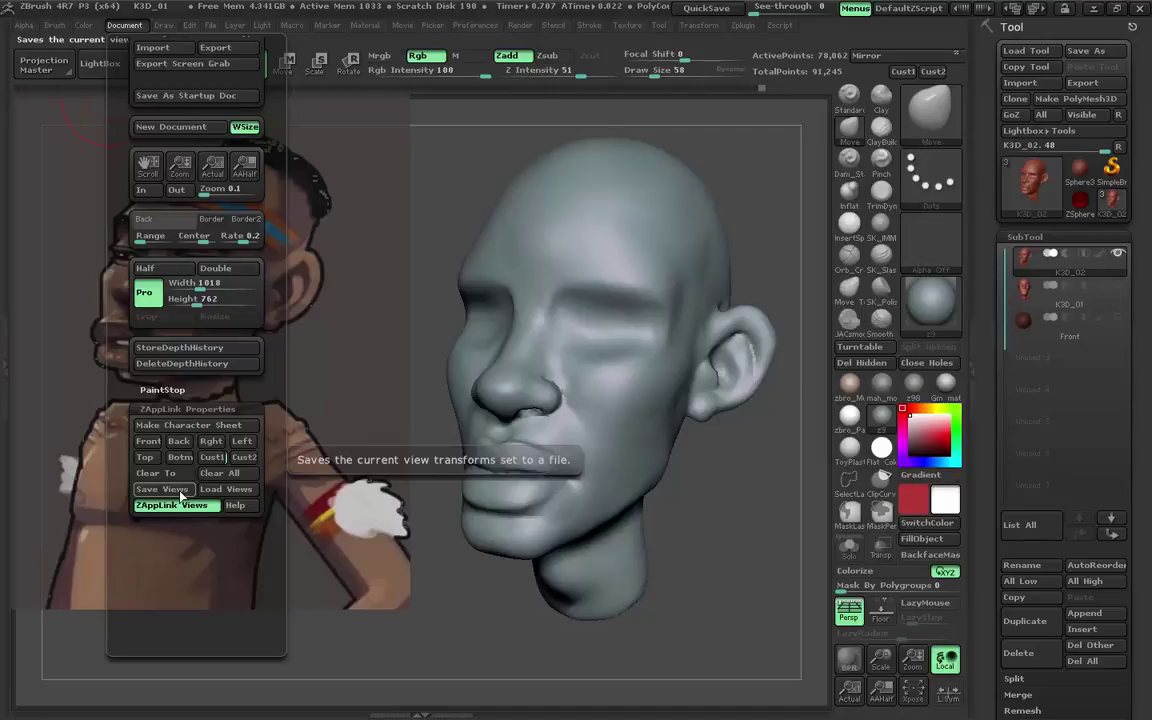
{"action": "left_click", "coordinate": [165, 489]}
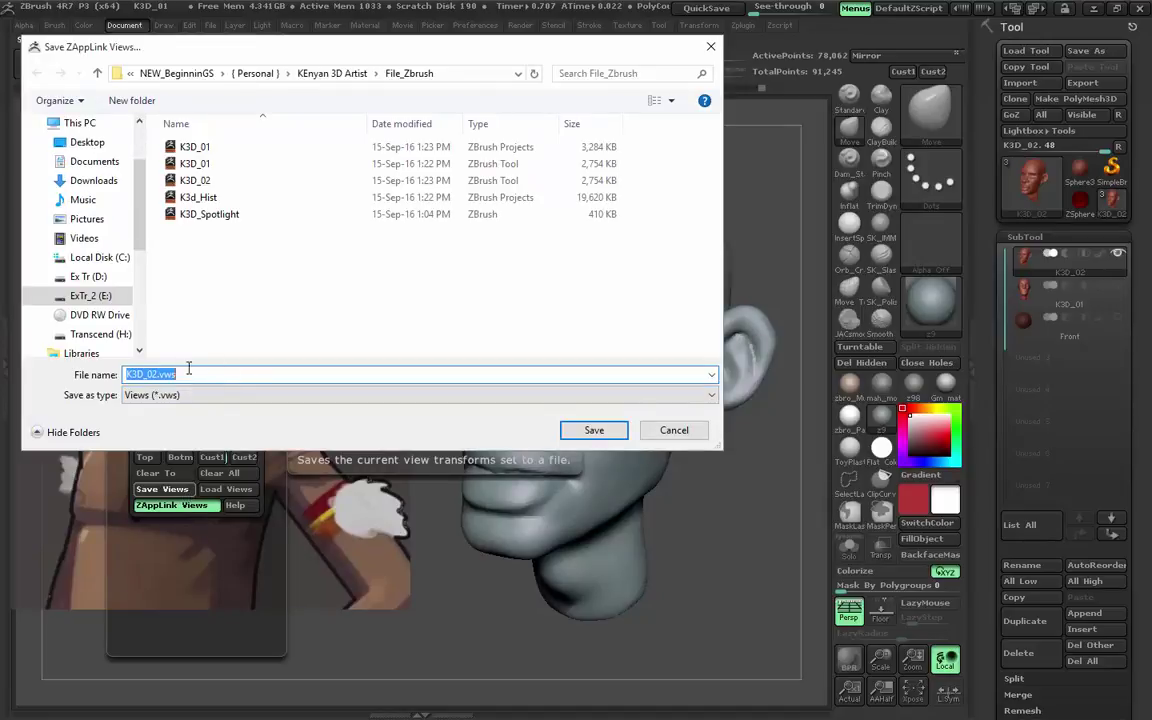
{"action": "left_click", "coordinate": [152, 375]}
{"action": "type", "text": "Vi"}
{"action": "type", "text": "ew"}
{"action": "key", "text": "Return"}
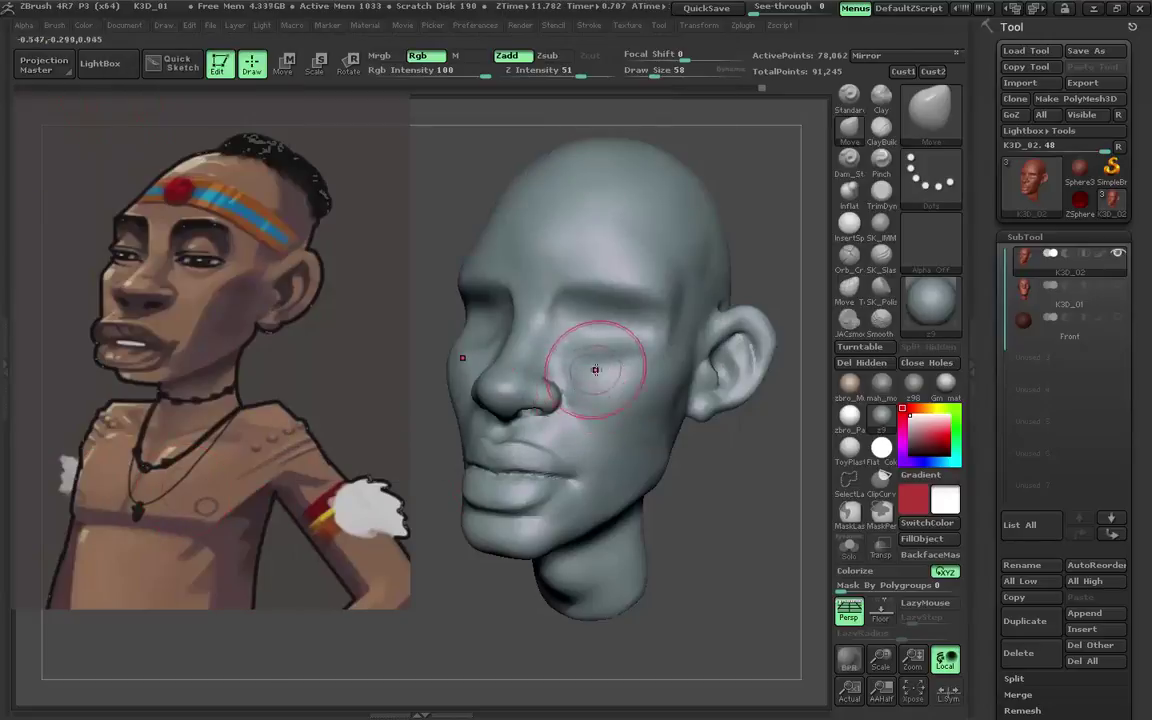
Recall the saved Cust2 three-quarter view and then the front view of the head.
{"action": "left_click", "coordinate": [124, 25]}
{"action": "left_click", "coordinate": [214, 561]}
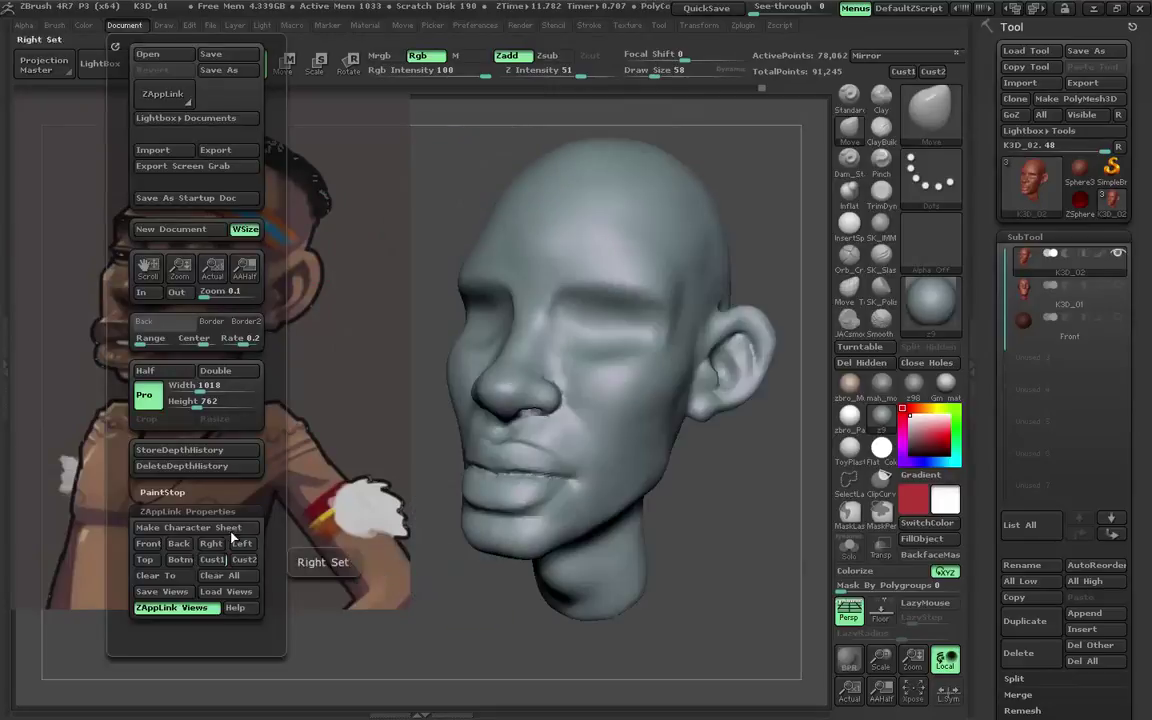
{"action": "left_click", "coordinate": [938, 77]}
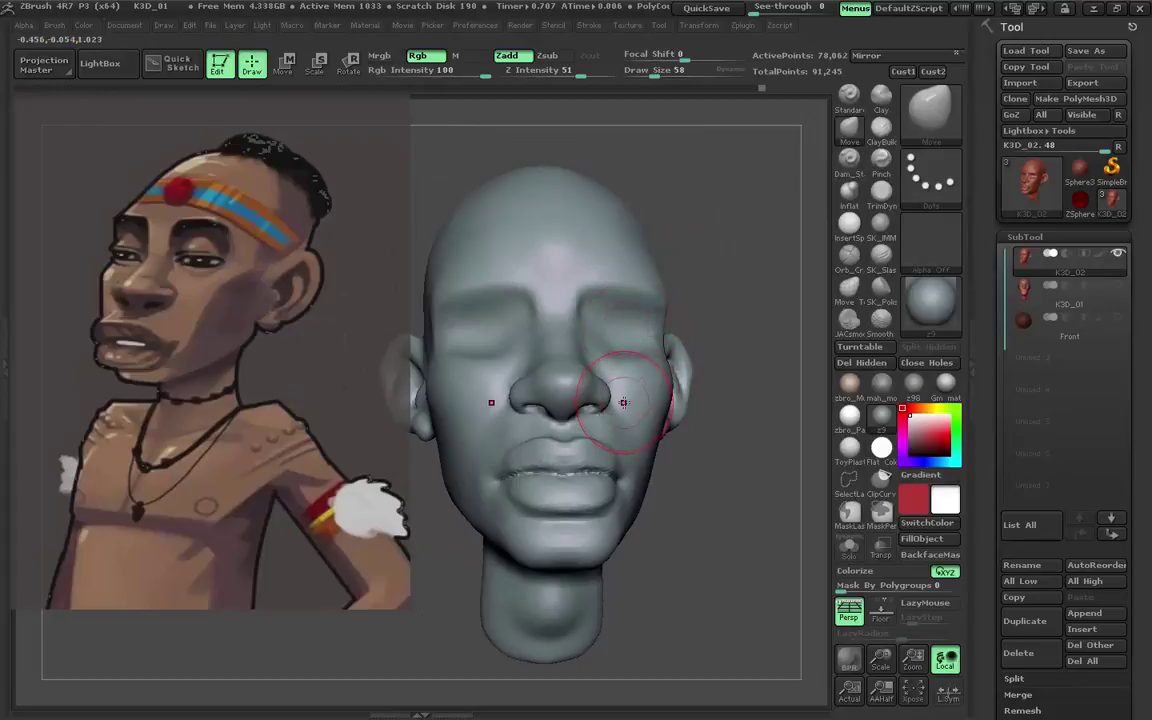
{"action": "left_click_drag", "start_coordinate": [669, 372], "coordinate": [701, 381], "text": "shift"}
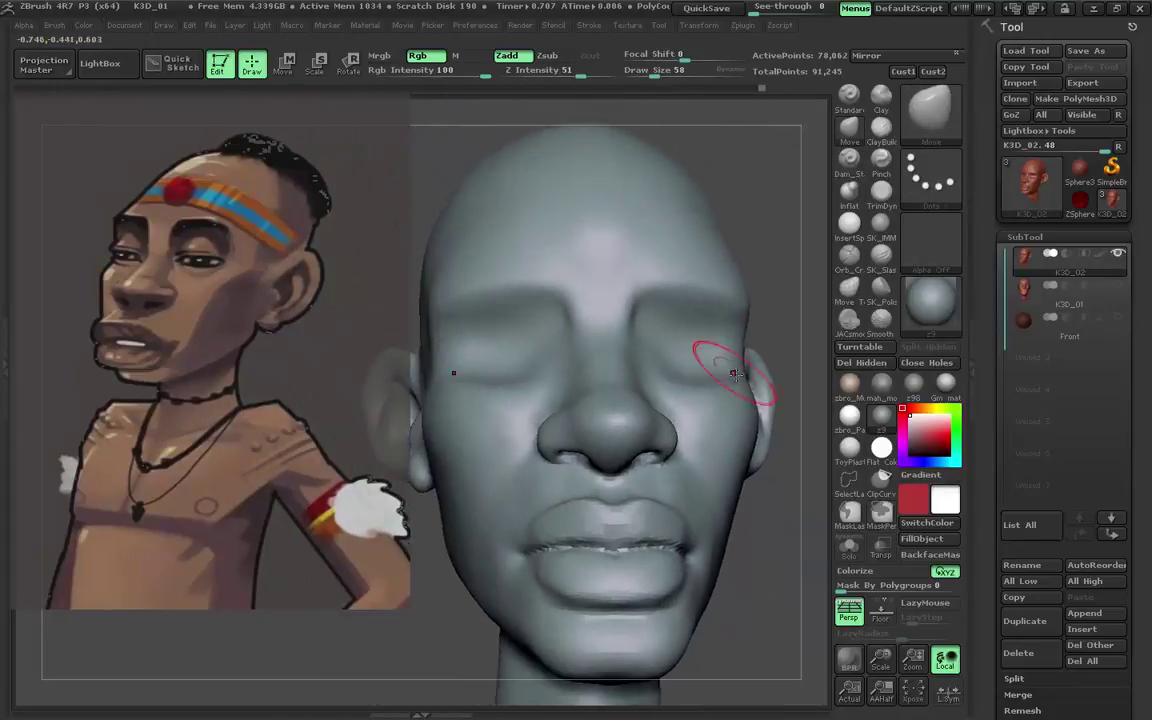
{"action": "key", "text": "w"}
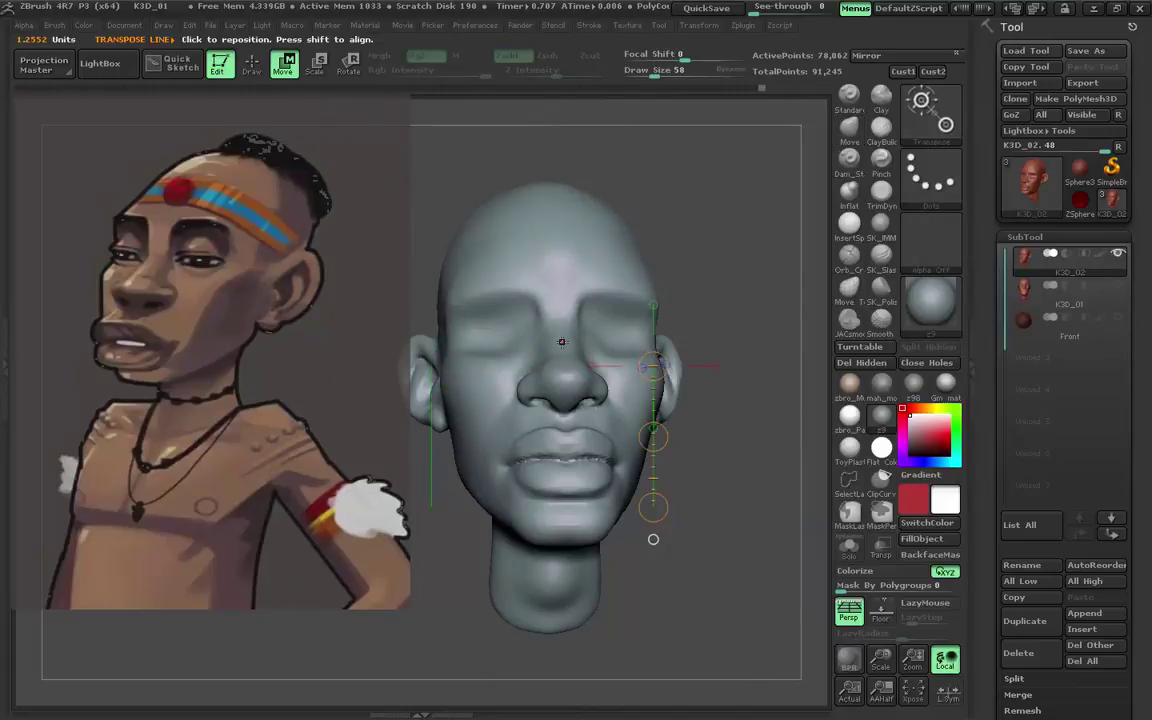
{"action": "mouse_move", "coordinate": [561, 342]}
{"action": "left_mouse_down", "text": "shift"}
{"action": "mouse_move", "coordinate": [705, 343]}
{"action": "mouse_move", "coordinate": [684, 283]}
{"action": "mouse_move", "coordinate": [621, 288]}
{"action": "left_mouse_up", "text": "shift"}
{"action": "key", "text": "q"}
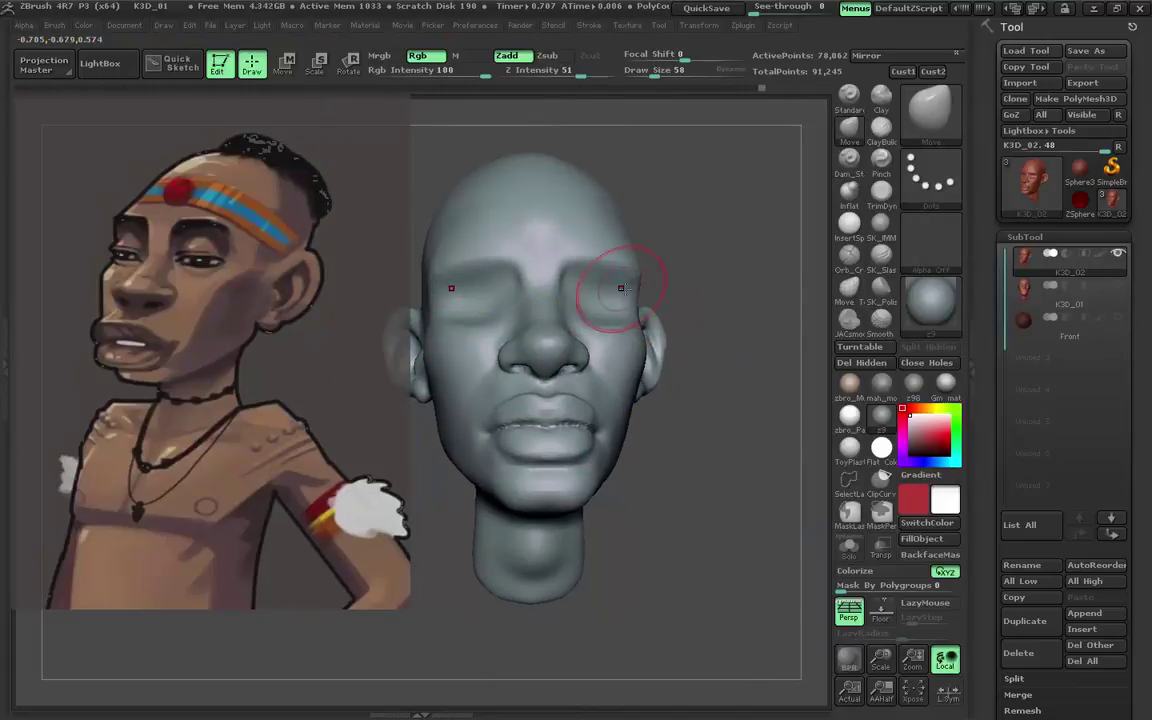
{"action": "mouse_move", "coordinate": [790, 170]}
{"action": "left_mouse_down"}
{"action": "mouse_move", "coordinate": [617, 334]}
{"action": "mouse_move", "coordinate": [597, 339]}
{"action": "mouse_move", "coordinate": [541, 297]}
{"action": "mouse_move", "coordinate": [600, 340]}
{"action": "mouse_move", "coordinate": [617, 334]}
{"action": "mouse_move", "coordinate": [617, 270]}
{"action": "mouse_move", "coordinate": [793, 177]}
{"action": "left_mouse_up"}
{"action": "left_click_drag", "start_coordinate": [801, 328], "coordinate": [660, 320], "text": "shift"}
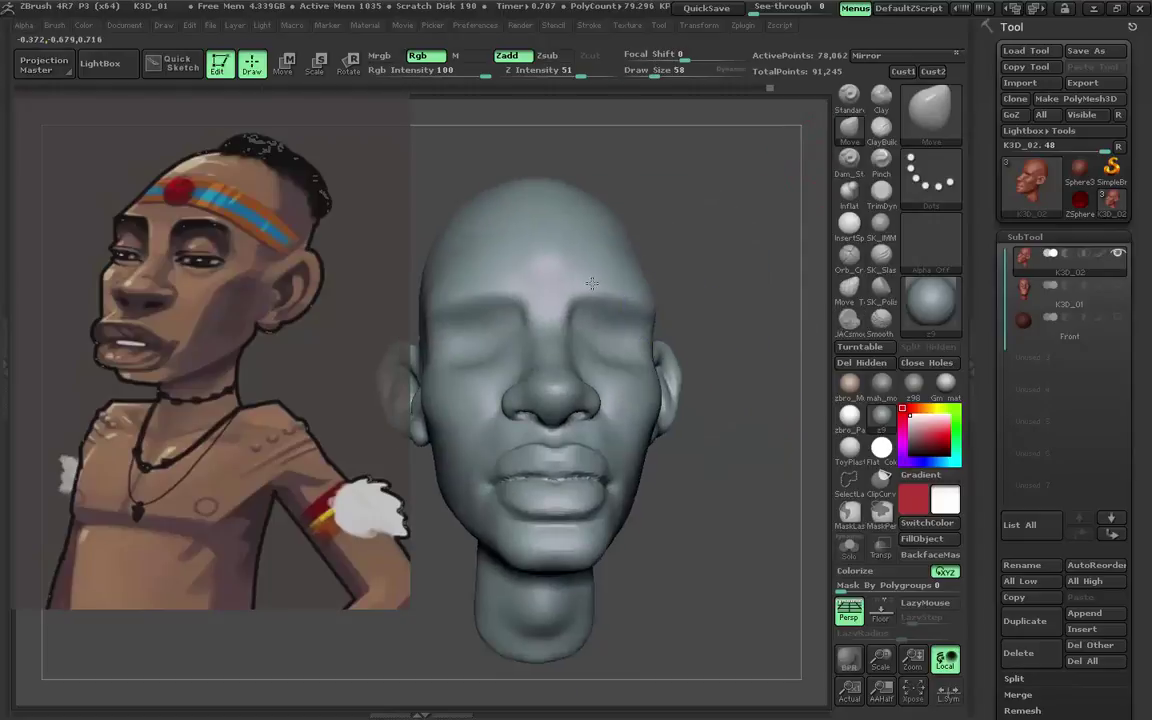
{"action": "left_click_drag", "start_coordinate": [581, 297], "coordinate": [596, 248]}
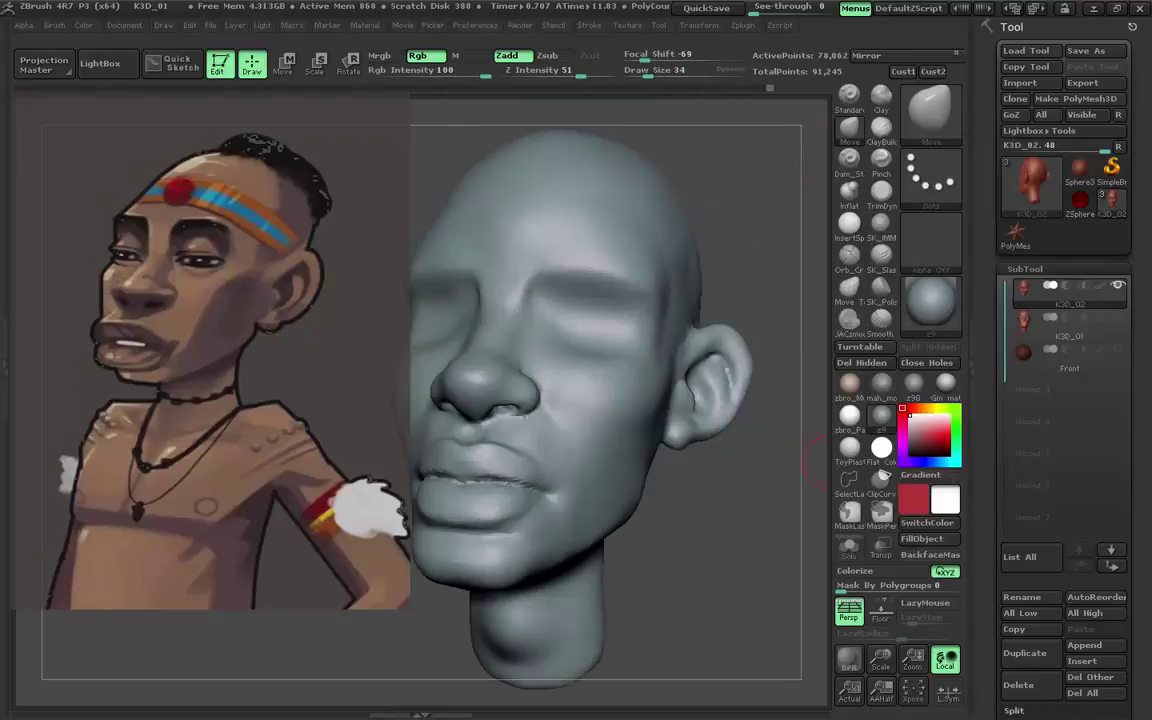
{"action": "left_click_drag", "start_coordinate": [692, 268], "coordinate": [812, 305]}
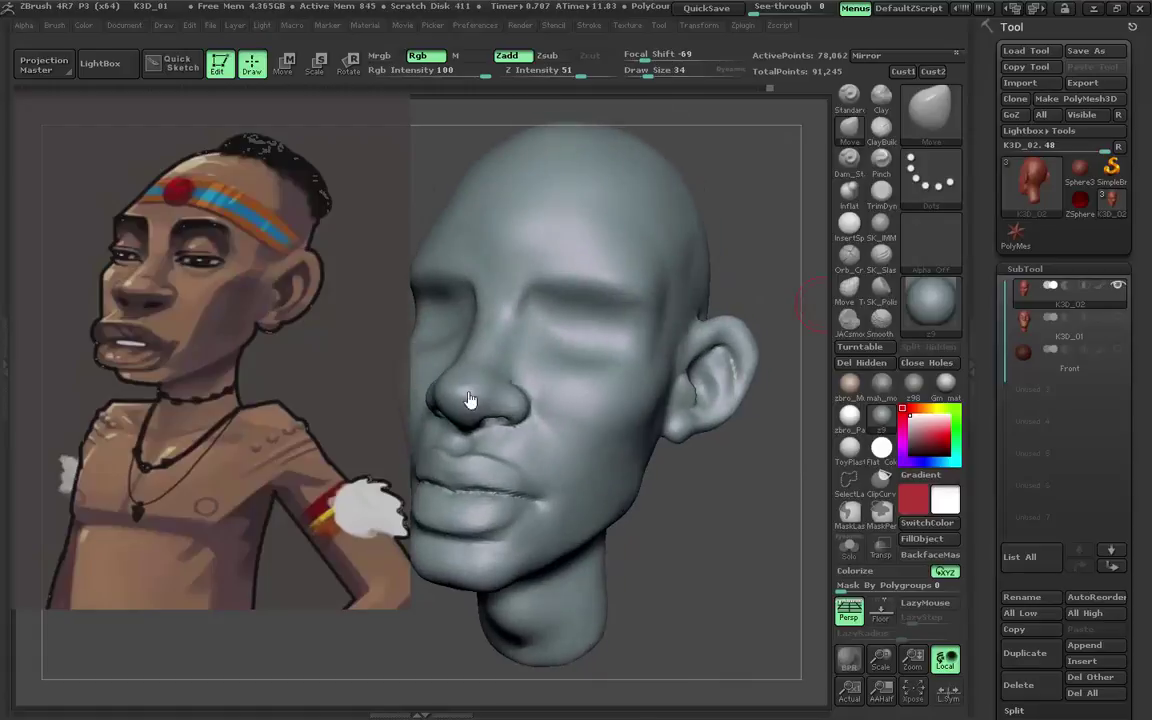
{"action": "mouse_move", "coordinate": [470, 400]}
{"action": "right_mouse_down"}
{"action": "mouse_move", "coordinate": [576, 368]}
{"action": "mouse_move", "coordinate": [651, 380]}
{"action": "right_mouse_up"}
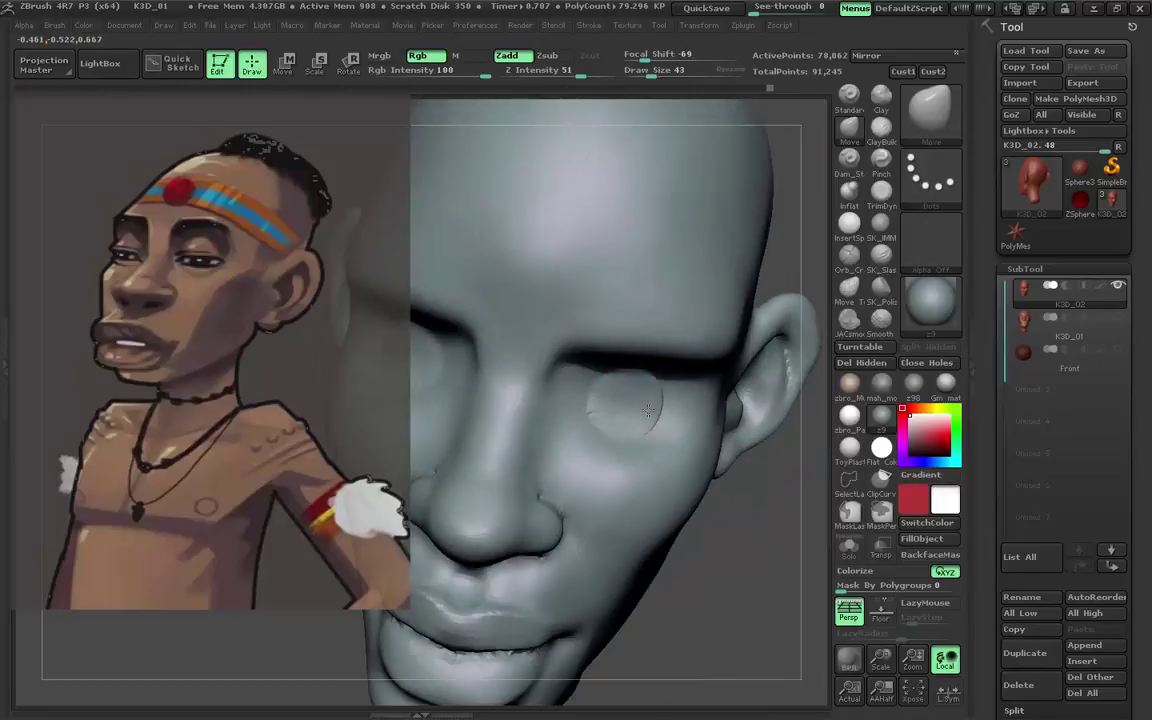
Reset all brushes and pull the eye region downward with the Move brush.
{"action": "key", "text": "b"}
{"action": "left_click", "coordinate": [541, 547]}
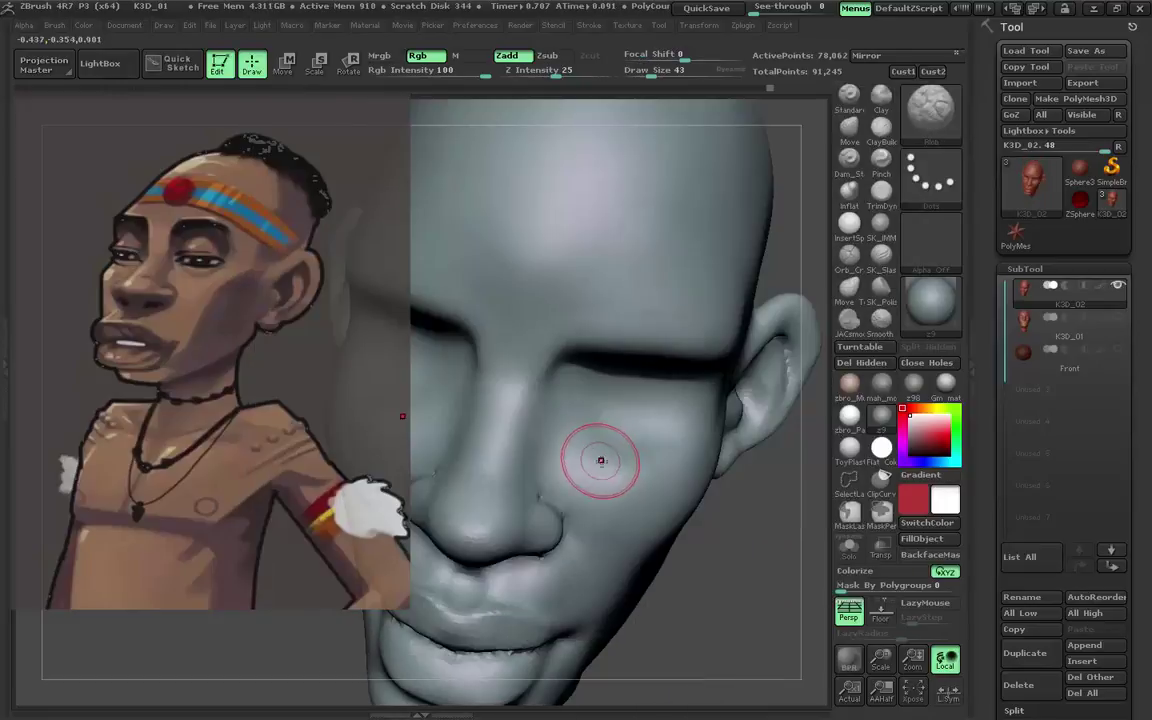
{"action": "left_click", "coordinate": [849, 126]}
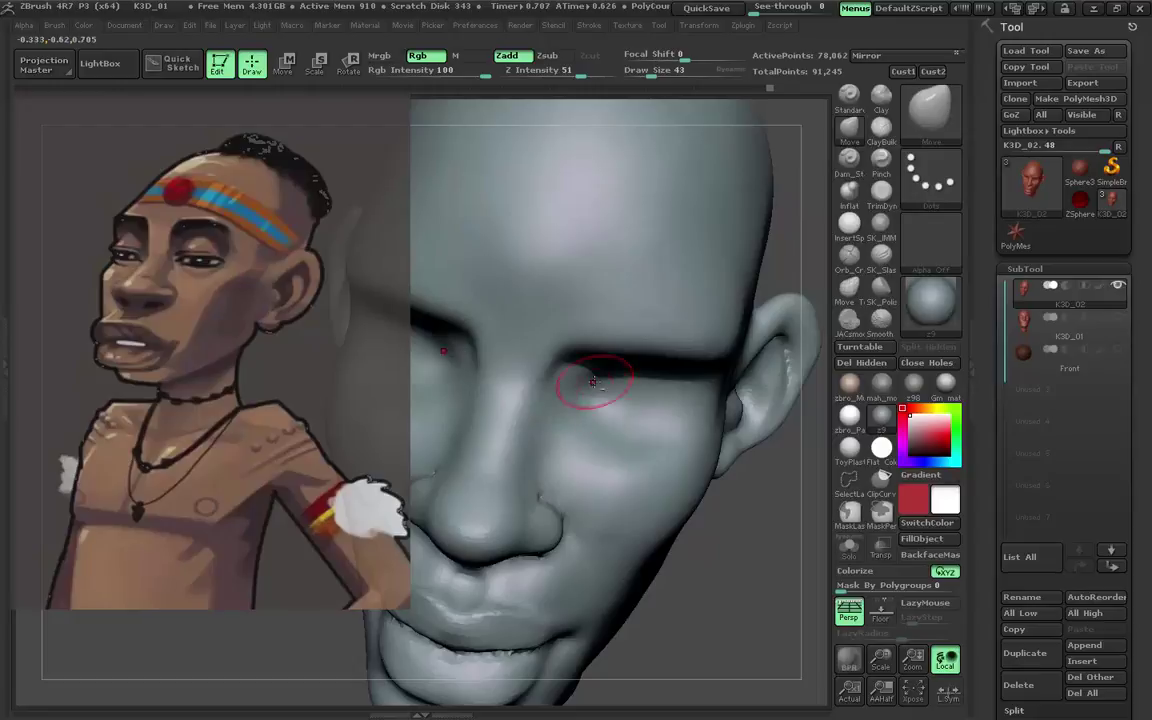
{"action": "mouse_move", "coordinate": [591, 380]}
{"action": "right_mouse_down"}
{"action": "mouse_move", "coordinate": [593, 356]}
{"action": "mouse_move", "coordinate": [570, 378]}
{"action": "right_mouse_up"}
{"action": "left_click_drag", "start_coordinate": [570, 378], "coordinate": [586, 411]}
{"action": "mouse_move", "coordinate": [586, 411]}
{"action": "right_mouse_down"}
{"action": "mouse_move", "coordinate": [632, 406]}
{"action": "mouse_move", "coordinate": [595, 362]}
{"action": "mouse_move", "coordinate": [620, 340]}
{"action": "mouse_move", "coordinate": [556, 375]}
{"action": "mouse_move", "coordinate": [586, 348]}
{"action": "right_mouse_up"}
Build up closed eyelids with a larger ClayBuildup brush and smooth them into the face.
{"action": "left_click", "coordinate": [881, 126]}
{"action": "key", "text": "bracketright"}
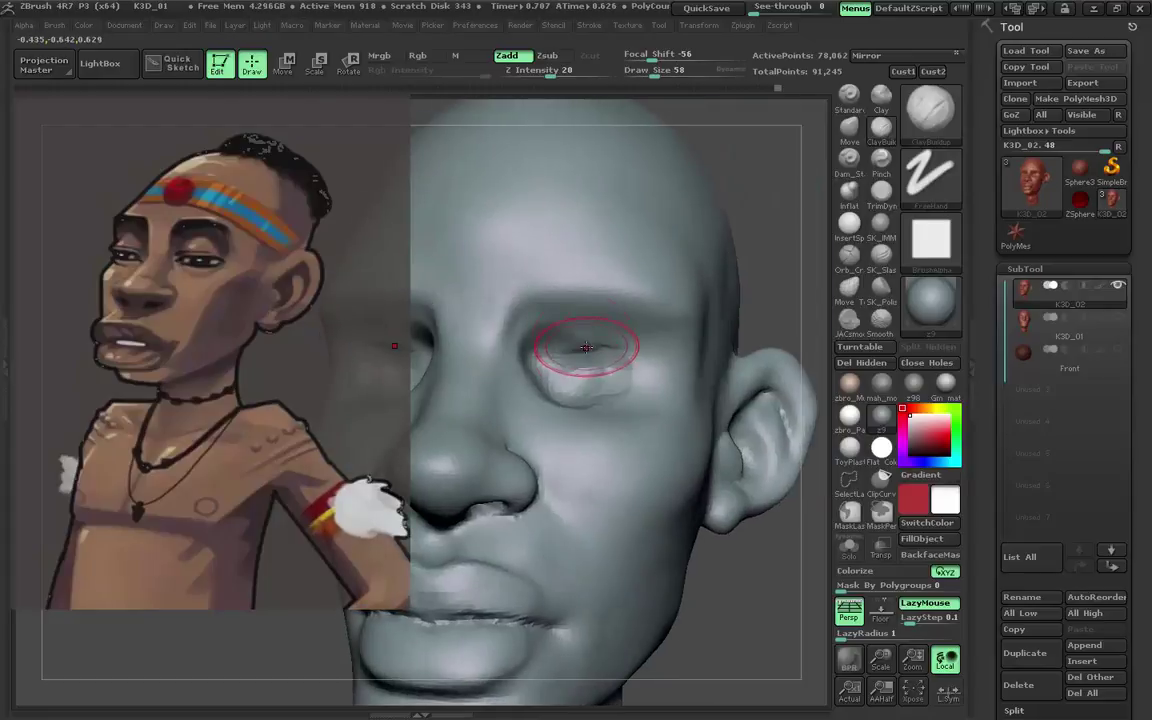
{"action": "mouse_move", "coordinate": [588, 362]}
{"action": "left_mouse_down"}
{"action": "mouse_move", "coordinate": [565, 338]}
{"action": "mouse_move", "coordinate": [545, 345]}
{"action": "left_mouse_up"}
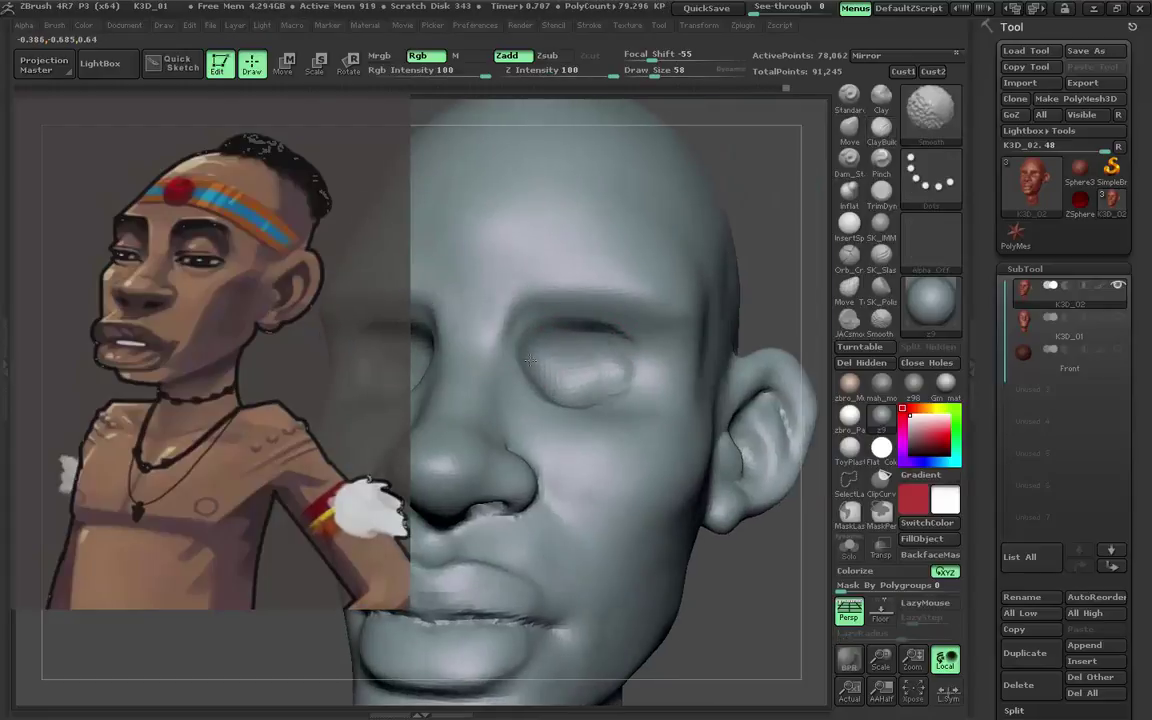
{"action": "right_click_drag", "start_coordinate": [545, 345], "coordinate": [524, 393]}
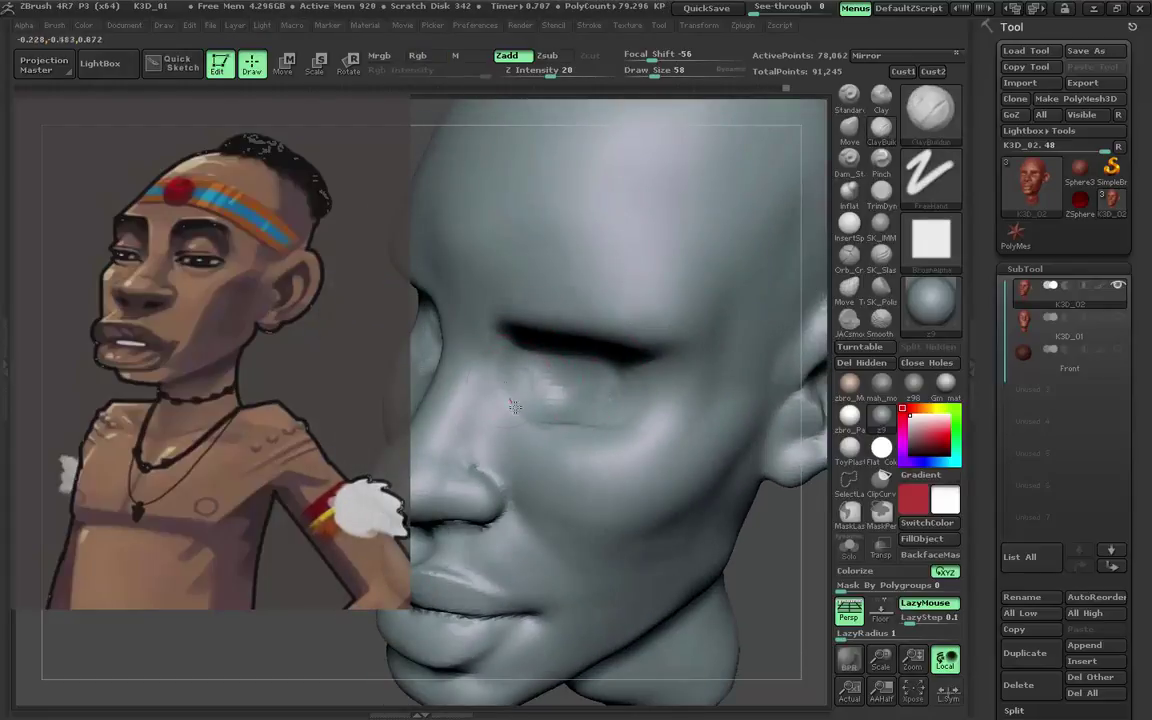
{"action": "mouse_move", "coordinate": [625, 412]}
{"action": "right_mouse_down"}
{"action": "mouse_move", "coordinate": [590, 350]}
{"action": "mouse_move", "coordinate": [738, 275]}
{"action": "right_mouse_up"}
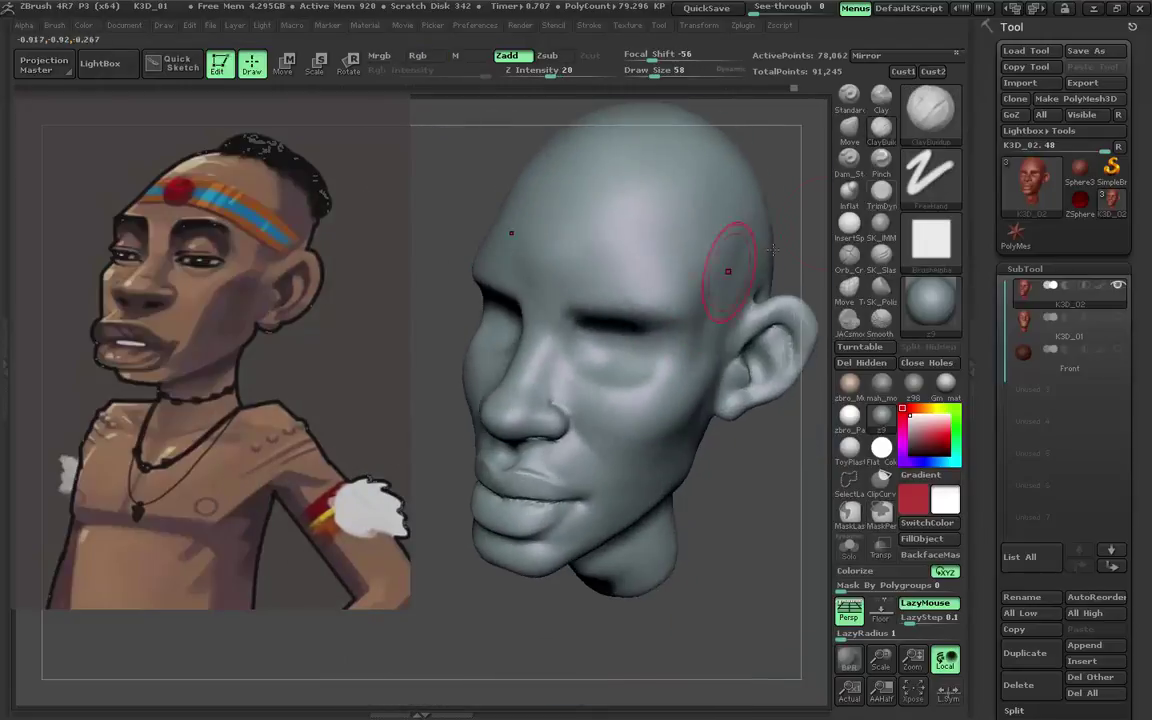
{"action": "key", "text": "bracketright"}
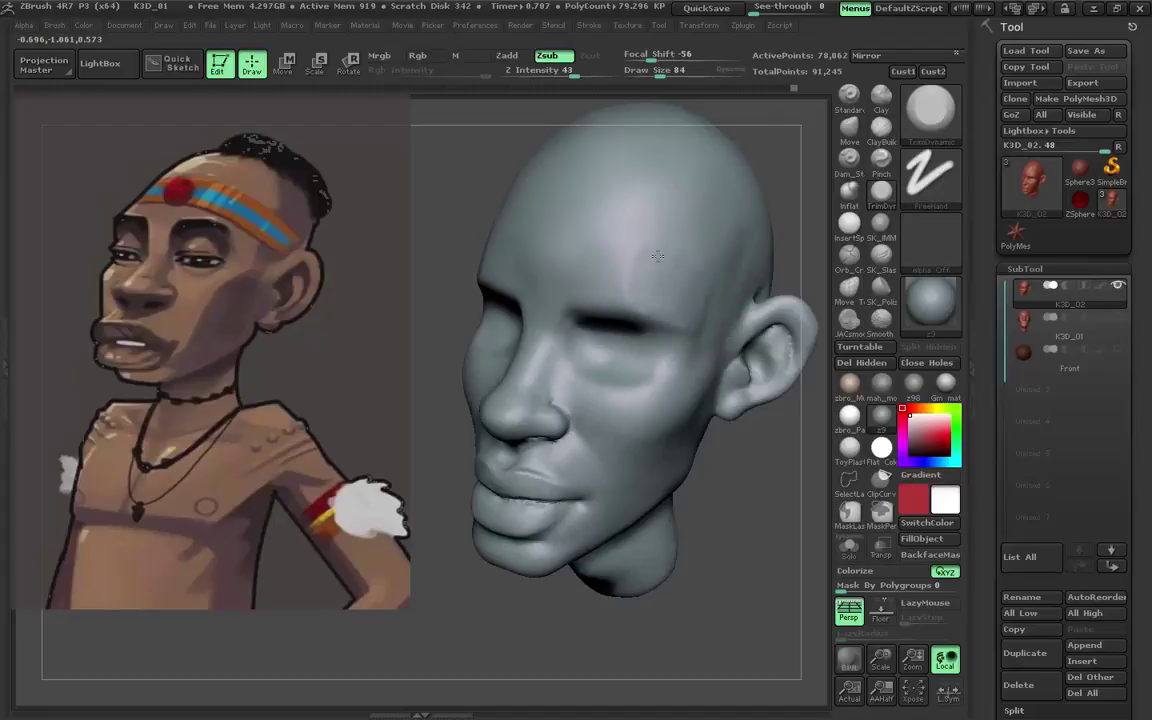
Rotate around to check the eyelids, shrink the brush, and bring up the Append mesh list.
{"action": "mouse_move", "coordinate": [695, 265]}
{"action": "right_mouse_down"}
{"action": "mouse_move", "coordinate": [630, 347]}
{"action": "mouse_move", "coordinate": [711, 245]}
{"action": "mouse_move", "coordinate": [600, 340]}
{"action": "right_mouse_up"}
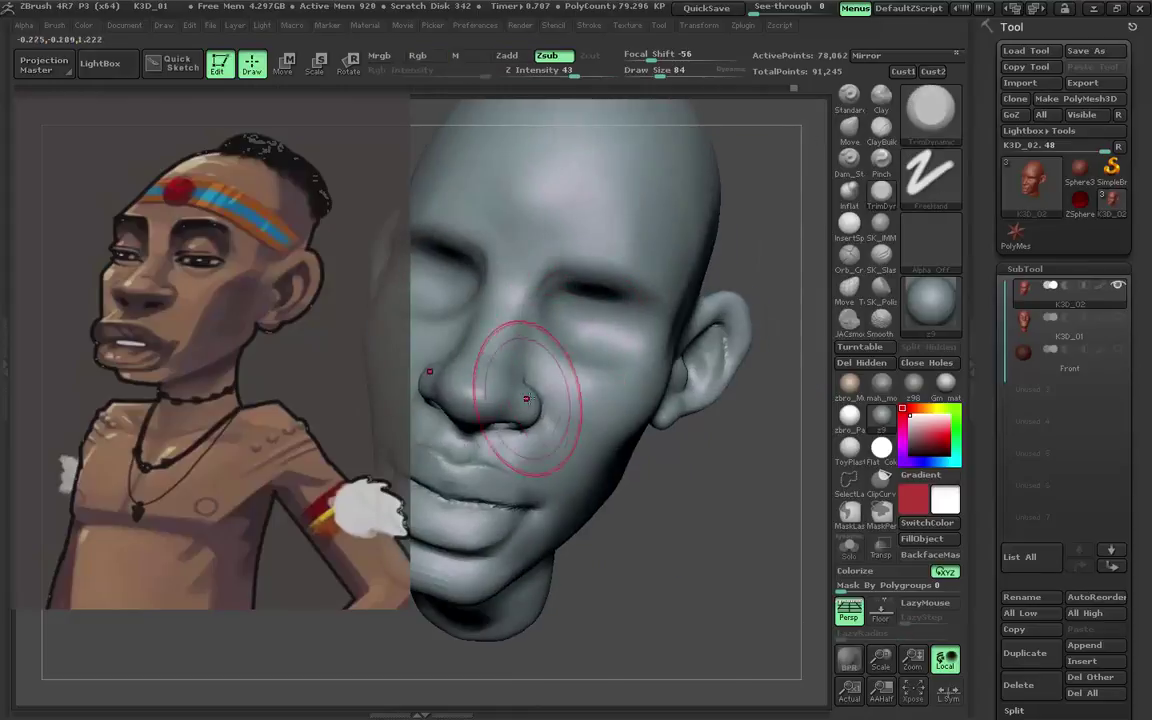
{"action": "right_click_drag", "start_coordinate": [490, 370], "coordinate": [630, 334]}
{"action": "key", "text": "bracketleft"}
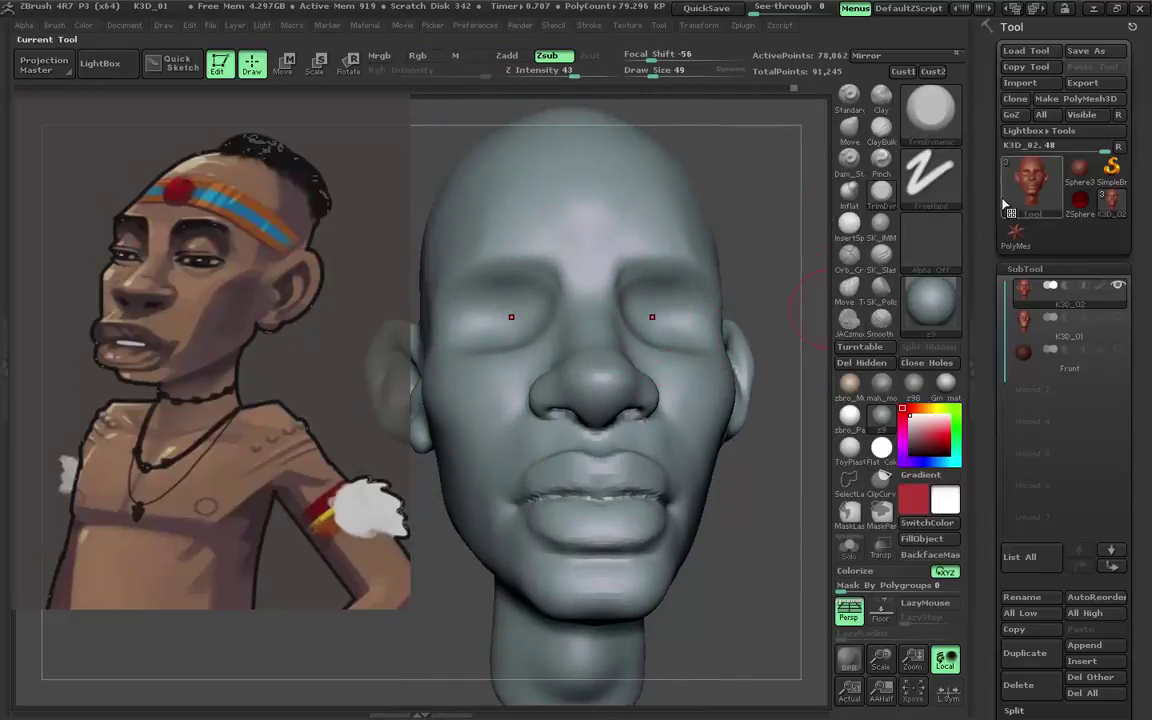
{"action": "left_click", "coordinate": [1080, 648]}
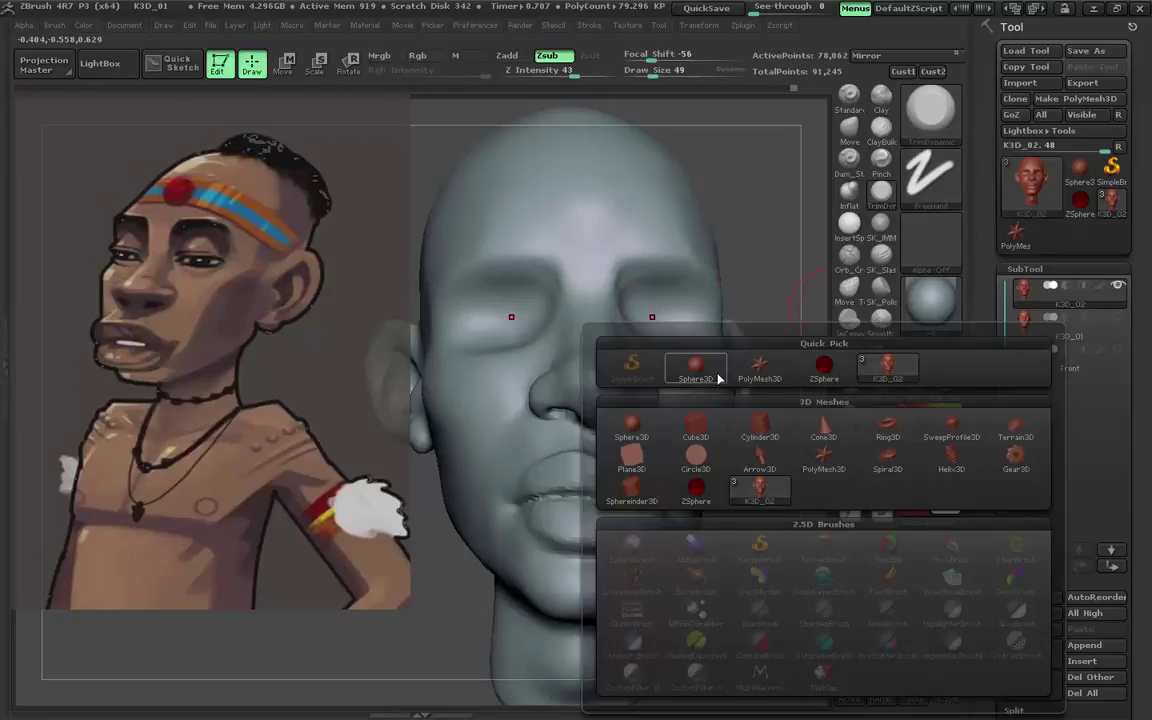
{"action": "mouse_move", "coordinate": [696, 370]}
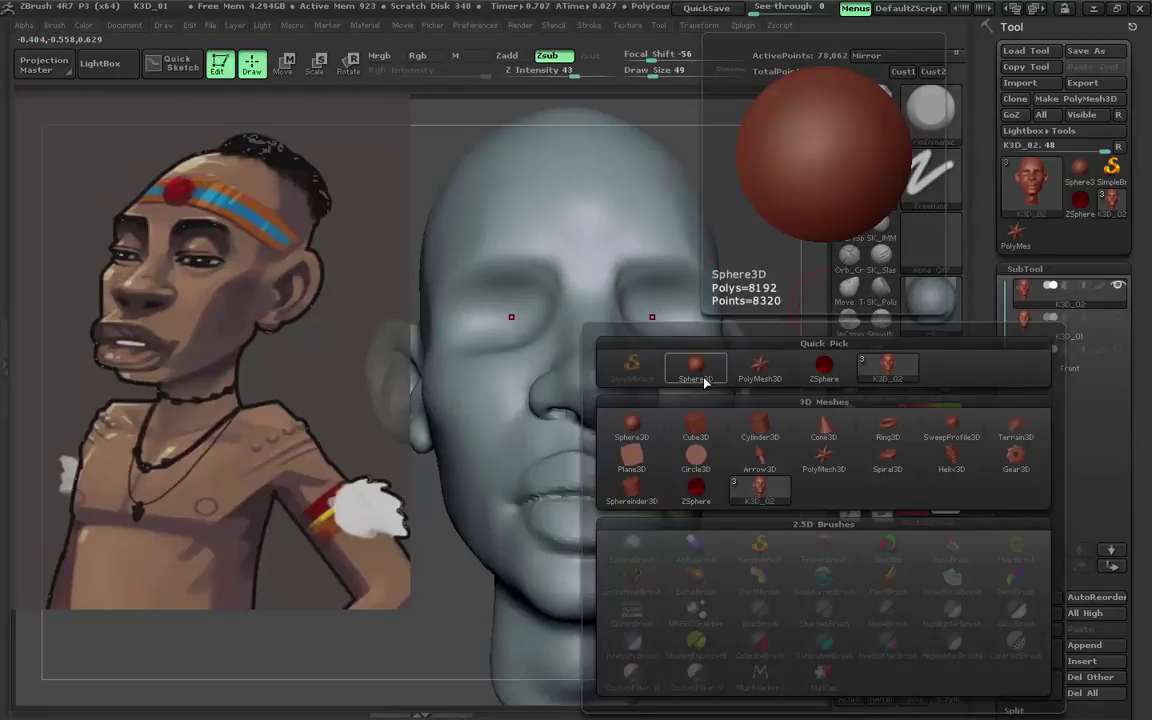
Append a sphere subtool, make the head see-through, and move and shrink the sphere toward the eyes.
{"action": "left_click", "coordinate": [695, 365]}
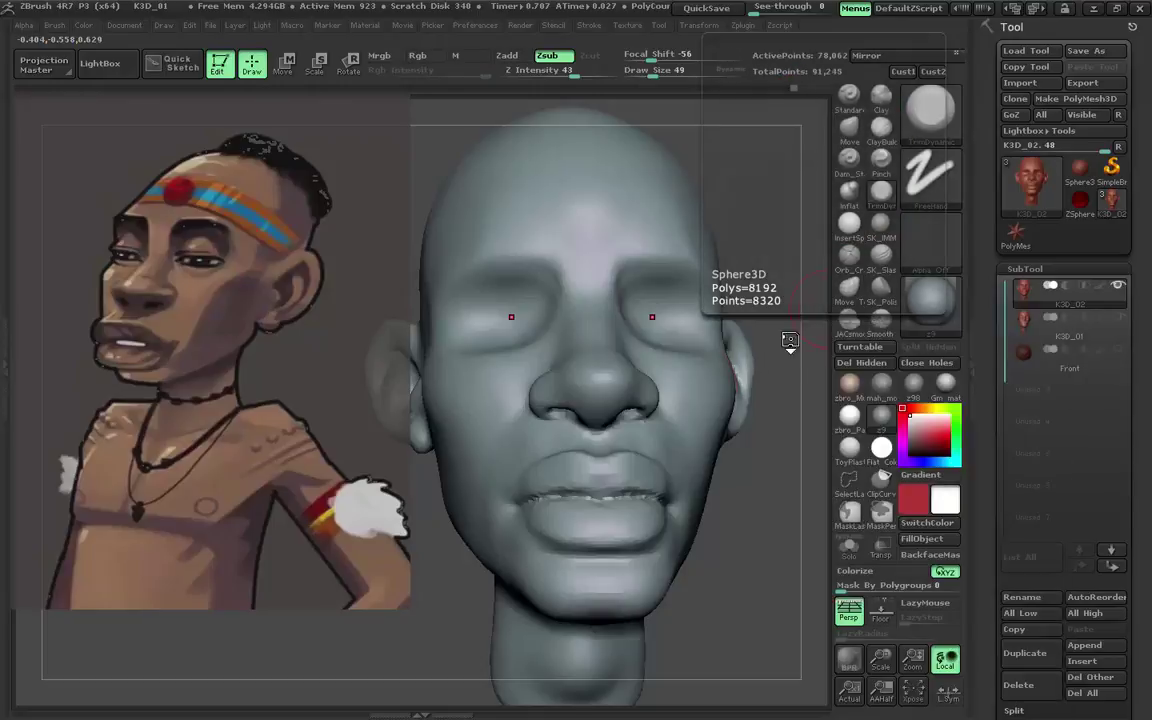
{"action": "left_click", "coordinate": [880, 548]}
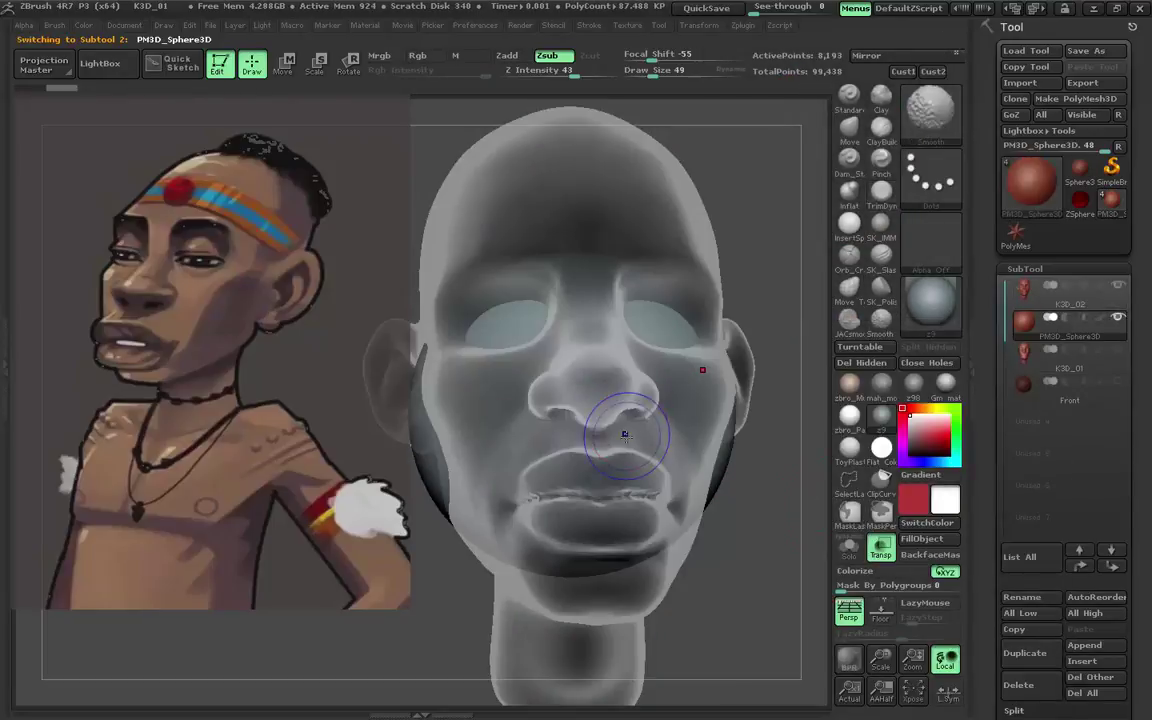
{"action": "key", "text": "w"}
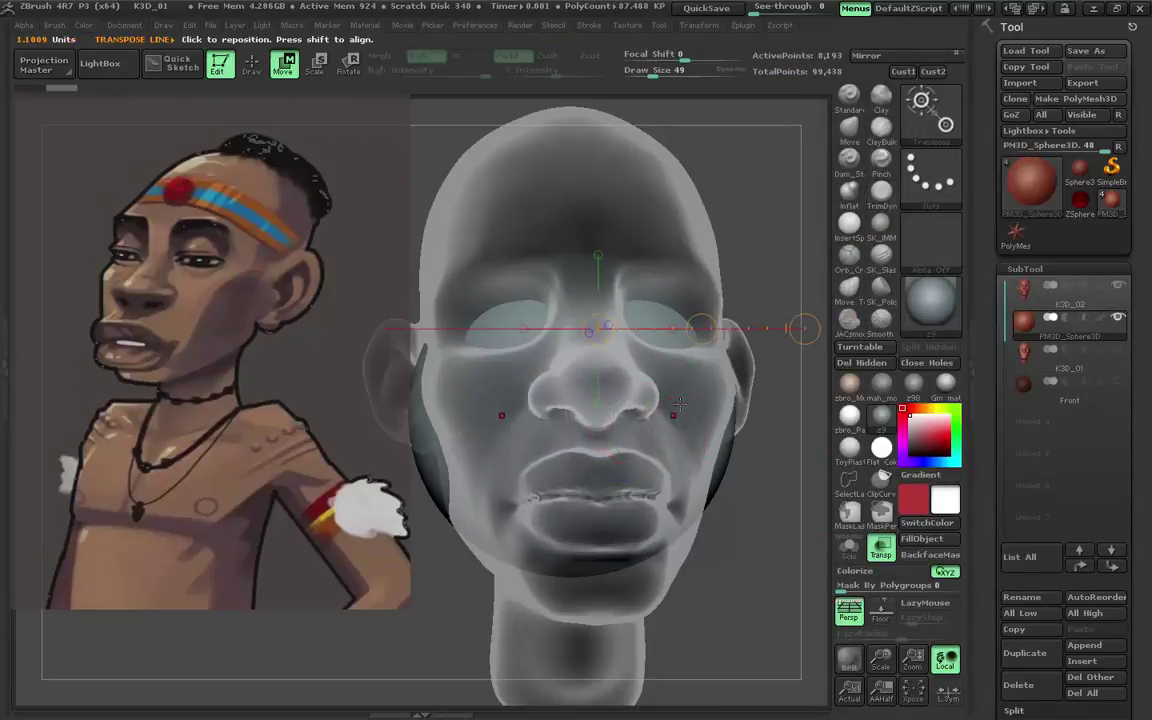
{"action": "left_click_drag", "start_coordinate": [694, 386], "coordinate": [694, 617]}
{"action": "left_click_drag", "start_coordinate": [694, 489], "coordinate": [695, 580]}
{"action": "mouse_move", "coordinate": [697, 390]}
{"action": "left_mouse_down"}
{"action": "mouse_move", "coordinate": [697, 636]}
{"action": "mouse_move", "coordinate": [697, 604]}
{"action": "left_mouse_up"}
{"action": "key", "text": "e"}
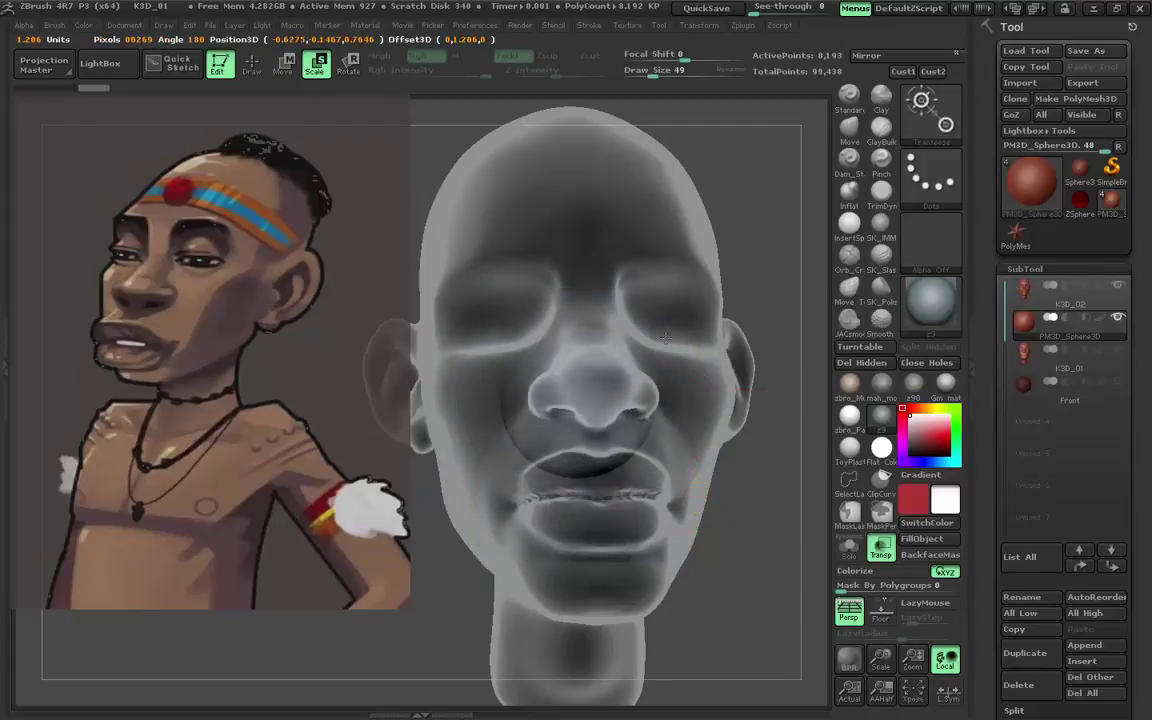
{"action": "mouse_move", "coordinate": [697, 497]}
{"action": "left_mouse_down"}
{"action": "mouse_move", "coordinate": [680, 380]}
{"action": "mouse_move", "coordinate": [694, 630]}
{"action": "left_mouse_up"}
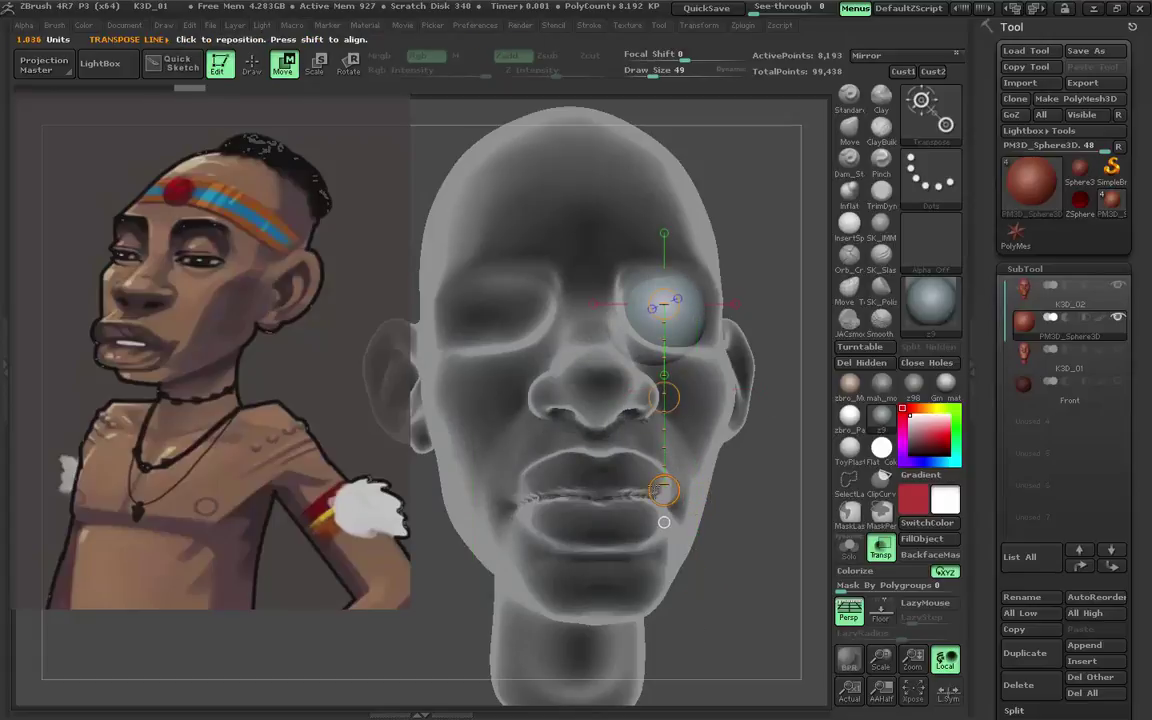
Refine the sphere's position and size from side and front so it sits in the eye socket.
{"action": "key", "text": "e"}
{"action": "left_click_drag", "start_coordinate": [670, 462], "coordinate": [641, 380]}
{"action": "left_click_drag", "start_coordinate": [488, 323], "coordinate": [488, 645], "text": "shift"}
{"action": "mouse_move", "coordinate": [609, 387]}
{"action": "left_mouse_down"}
{"action": "mouse_move", "coordinate": [643, 327]}
{"action": "mouse_move", "coordinate": [634, 566]}
{"action": "left_mouse_up"}
{"action": "key", "text": "w"}
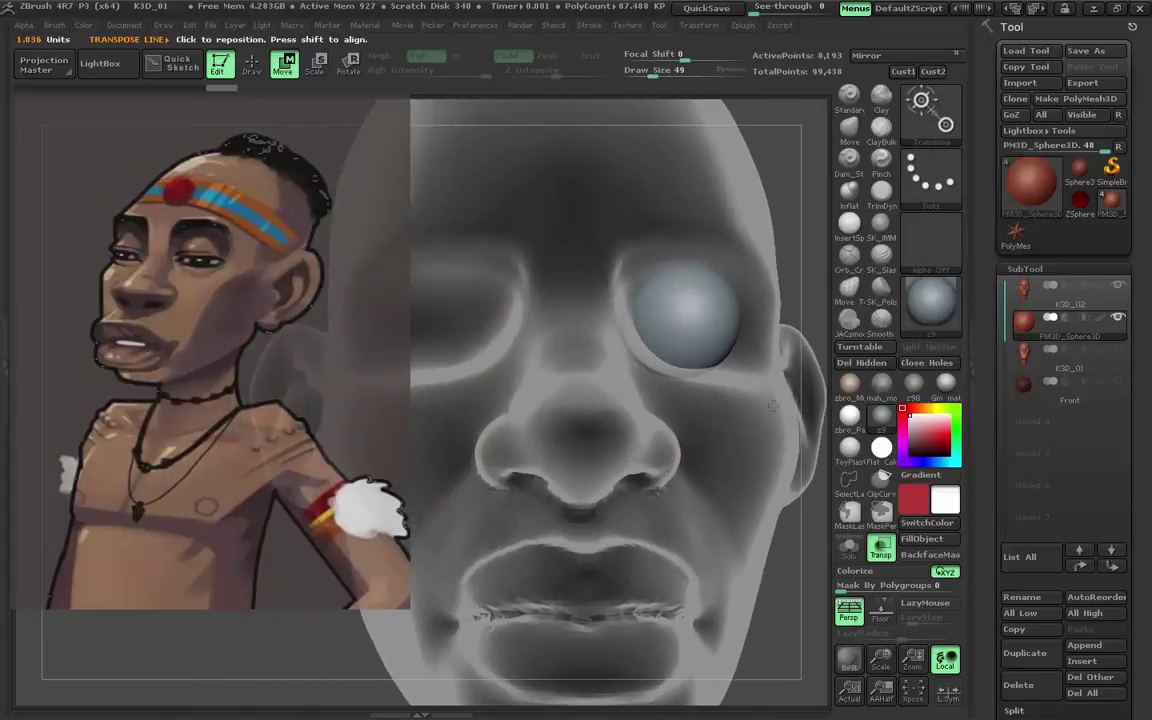
{"action": "key", "text": "e"}
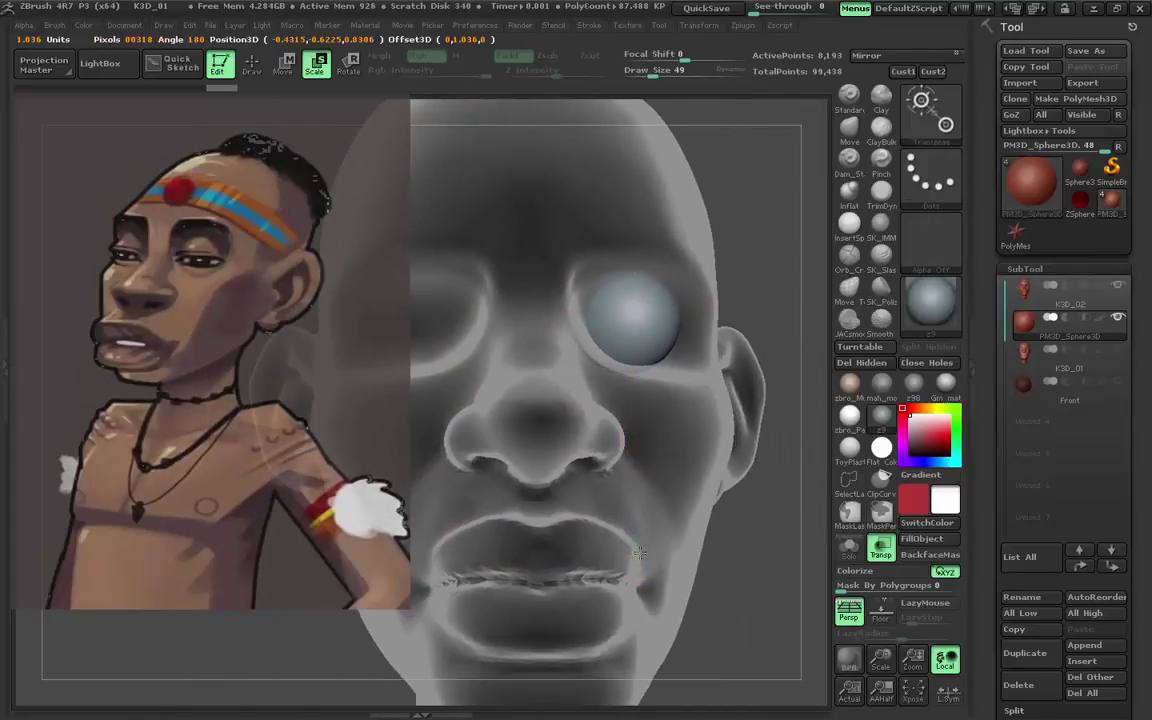
{"action": "key", "text": "w"}
{"action": "left_click_drag", "start_coordinate": [635, 432], "coordinate": [643, 438]}
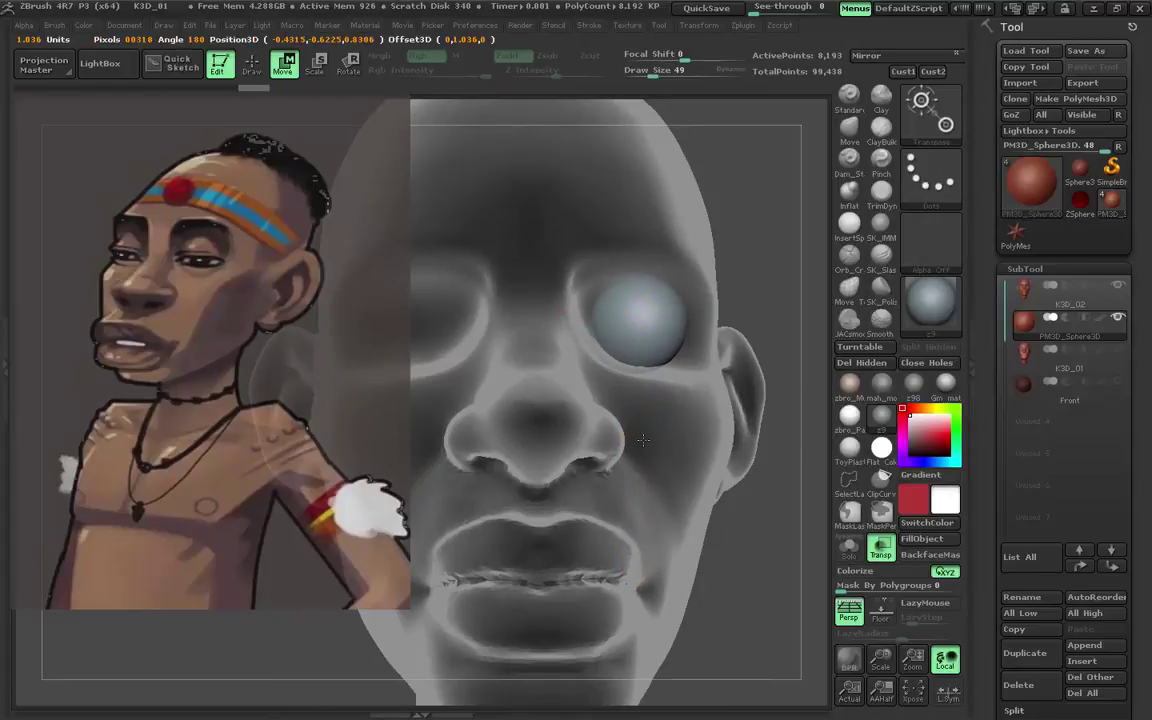
Turn off transparency and nudge the eyeball slightly down and back into the socket from the side.
{"action": "left_click", "coordinate": [880, 548]}
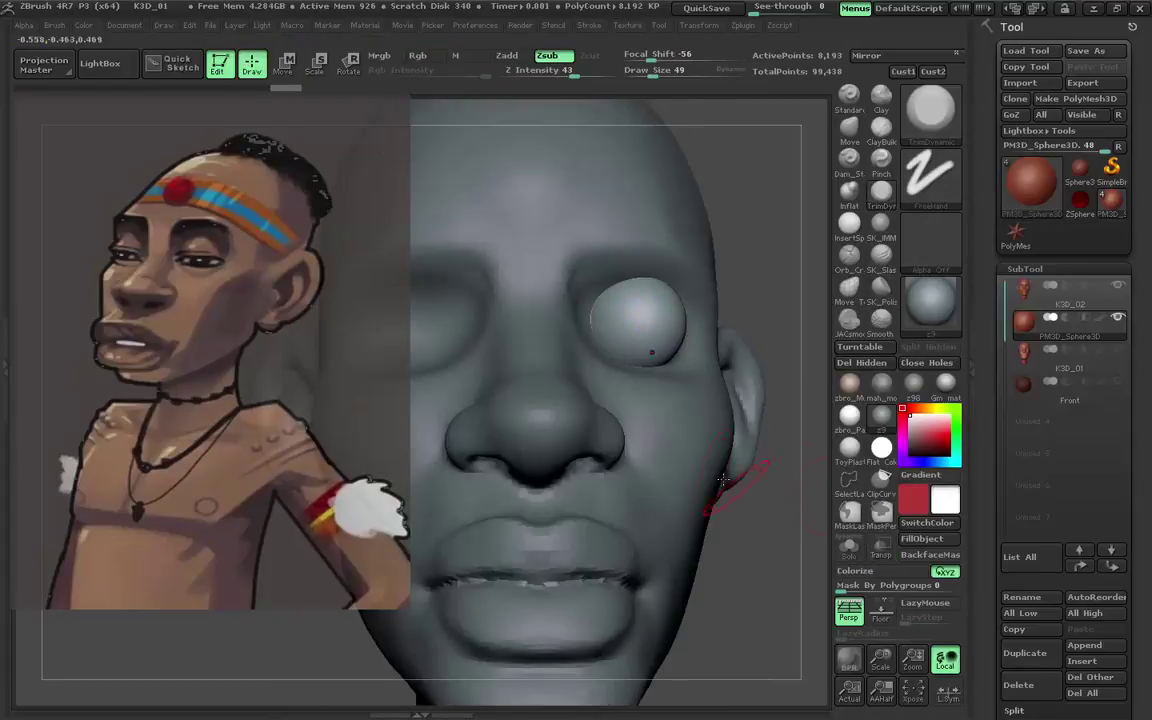
{"action": "left_click_drag", "start_coordinate": [795, 470], "coordinate": [700, 470]}
{"action": "left_click_drag", "start_coordinate": [603, 333], "coordinate": [603, 473]}
{"action": "left_click_drag", "start_coordinate": [603, 425], "coordinate": [601, 410]}
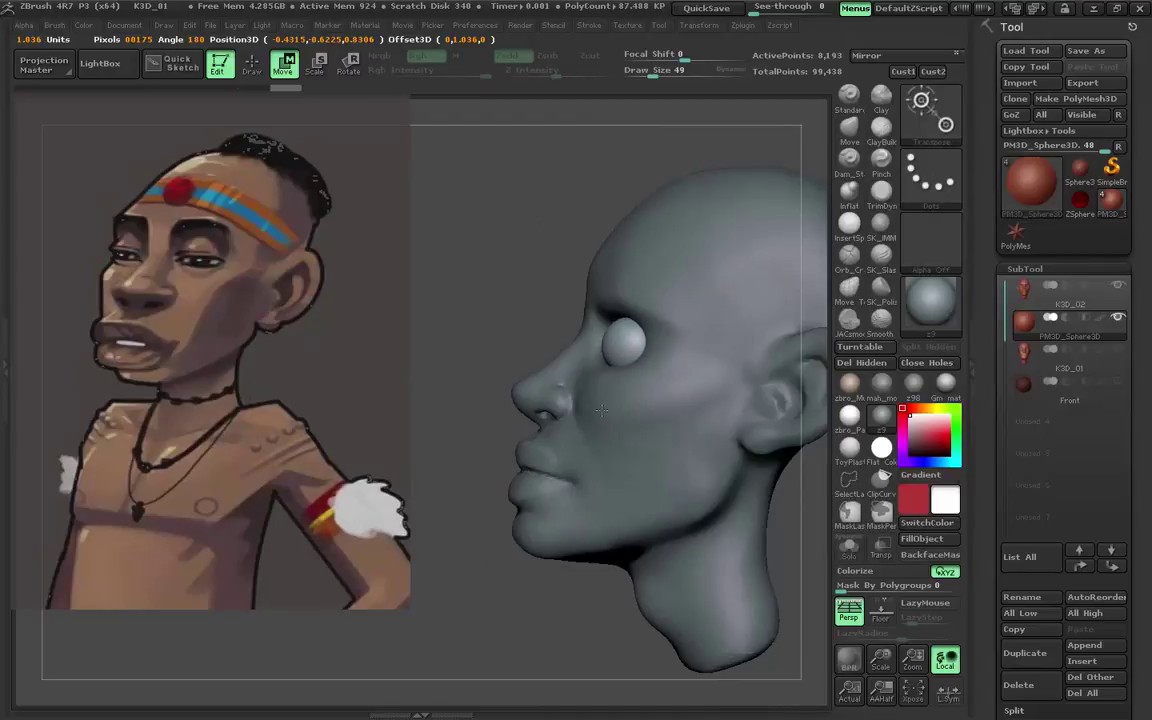
{"action": "left_click_drag", "start_coordinate": [604, 326], "coordinate": [604, 506]}
Return to a straight front view in Draw mode and make the K3D_02 head the active subtool.
{"action": "left_click_drag", "start_coordinate": [790, 300], "coordinate": [700, 300]}
{"action": "left_click_drag", "start_coordinate": [790, 330], "coordinate": [791, 354], "text": "alt"}
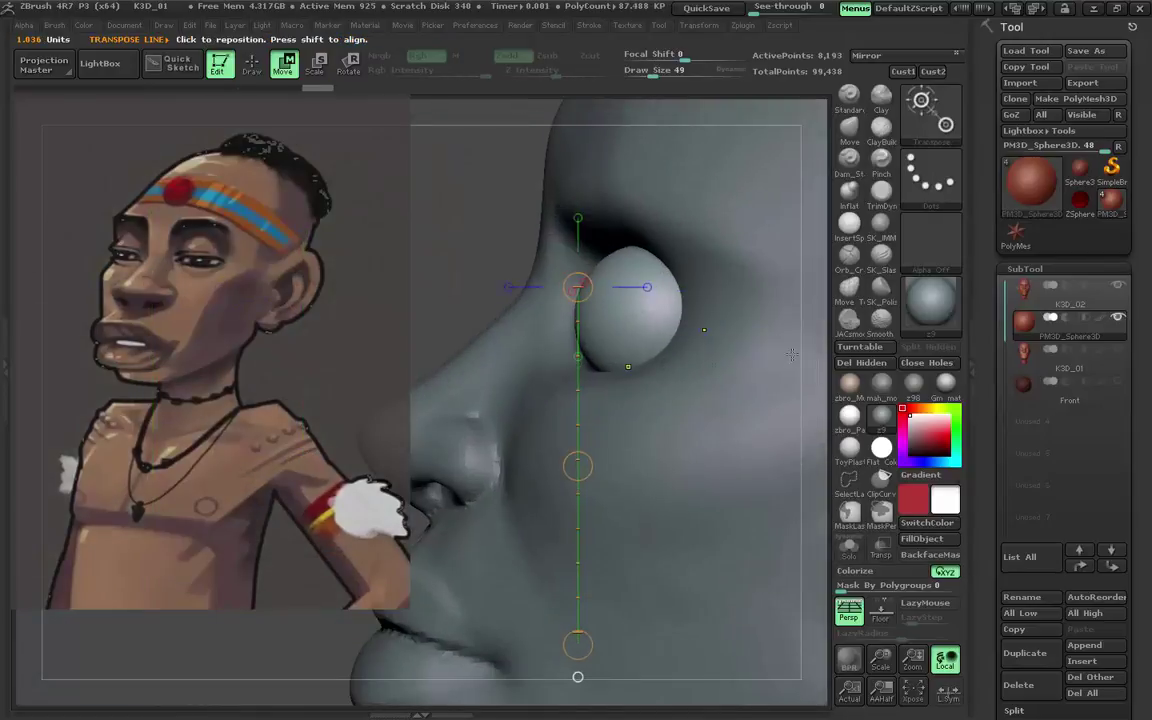
{"action": "key", "text": "q"}
{"action": "mouse_move", "coordinate": [630, 360]}
{"action": "left_mouse_down"}
{"action": "mouse_move", "coordinate": [678, 398]}
{"action": "mouse_move", "coordinate": [618, 388]}
{"action": "left_mouse_up"}
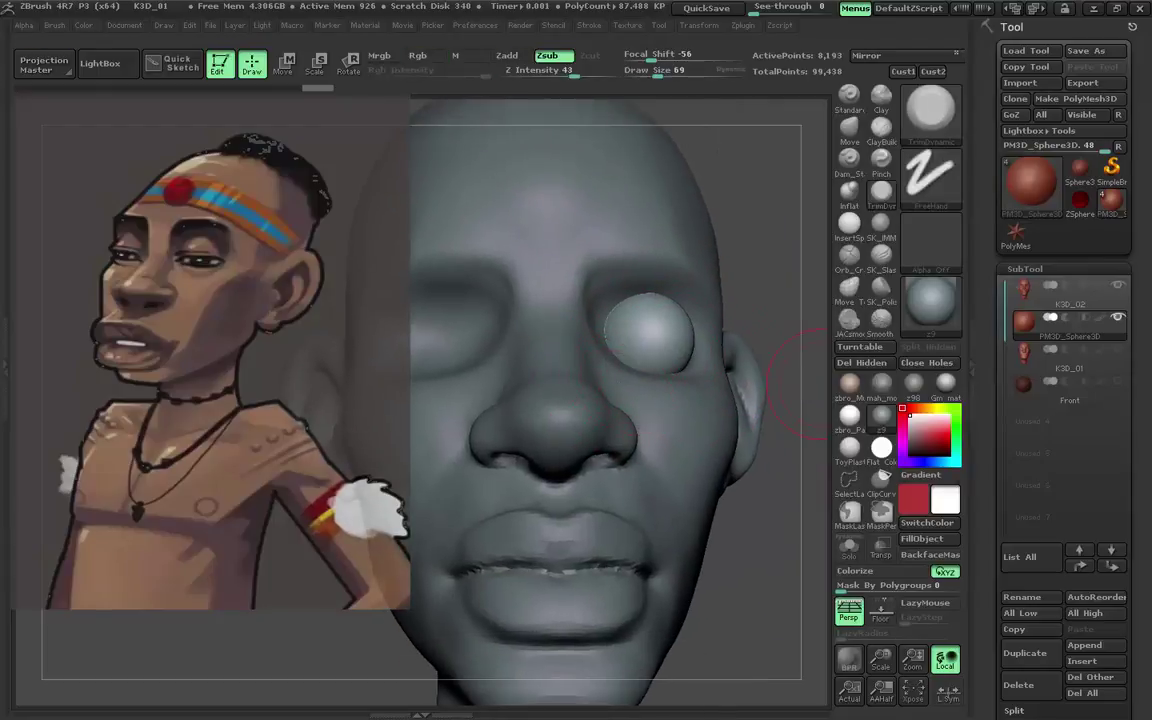
{"action": "mouse_move", "coordinate": [820, 385]}
{"action": "left_mouse_down"}
{"action": "mouse_move", "coordinate": [688, 348]}
{"action": "mouse_move", "coordinate": [748, 336]}
{"action": "mouse_move", "coordinate": [610, 333]}
{"action": "mouse_move", "coordinate": [648, 360]}
{"action": "left_mouse_up"}
{"action": "left_click", "coordinate": [686, 360], "text": "alt"}
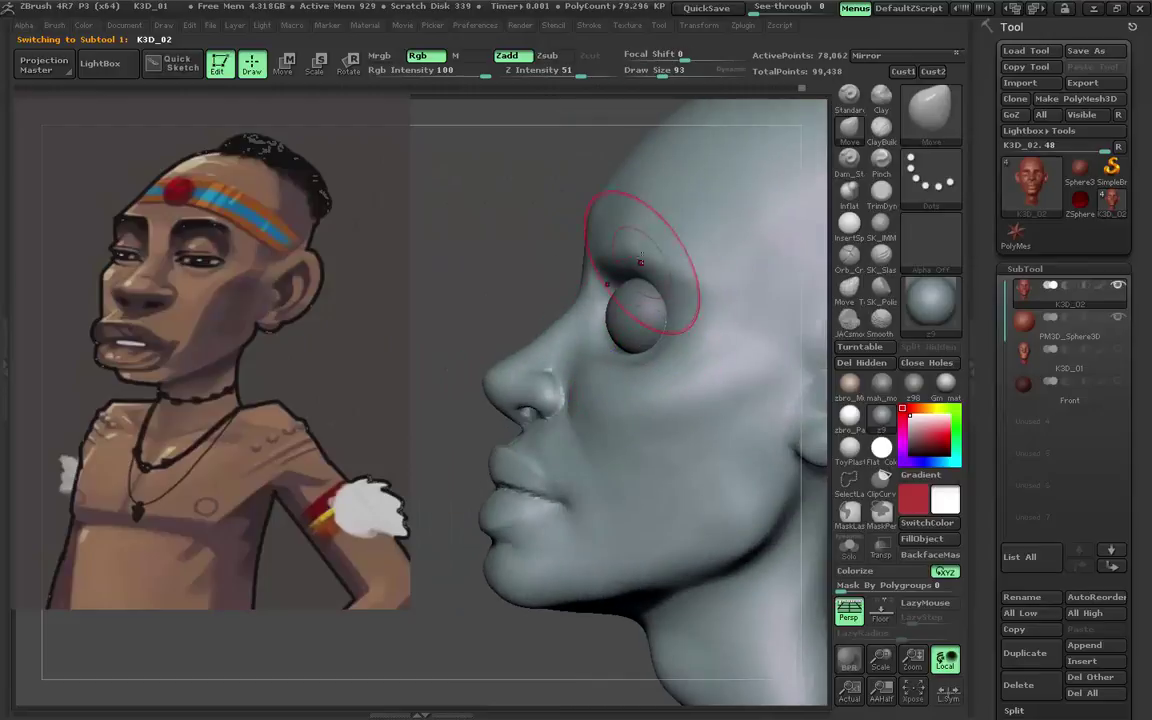
Set the draw size to 49 and save the head as ZTool K3D_02 in the File_Zbrush folder.
{"action": "mouse_move", "coordinate": [648, 251]}
{"action": "left_mouse_down", "text": "shift"}
{"action": "mouse_move", "coordinate": [635, 265]}
{"action": "mouse_move", "coordinate": [596, 257]}
{"action": "mouse_move", "coordinate": [733, 231]}
{"action": "mouse_move", "coordinate": [760, 300]}
{"action": "mouse_move", "coordinate": [780, 220]}
{"action": "left_mouse_up", "text": "shift"}
{"action": "key", "text": "s"}
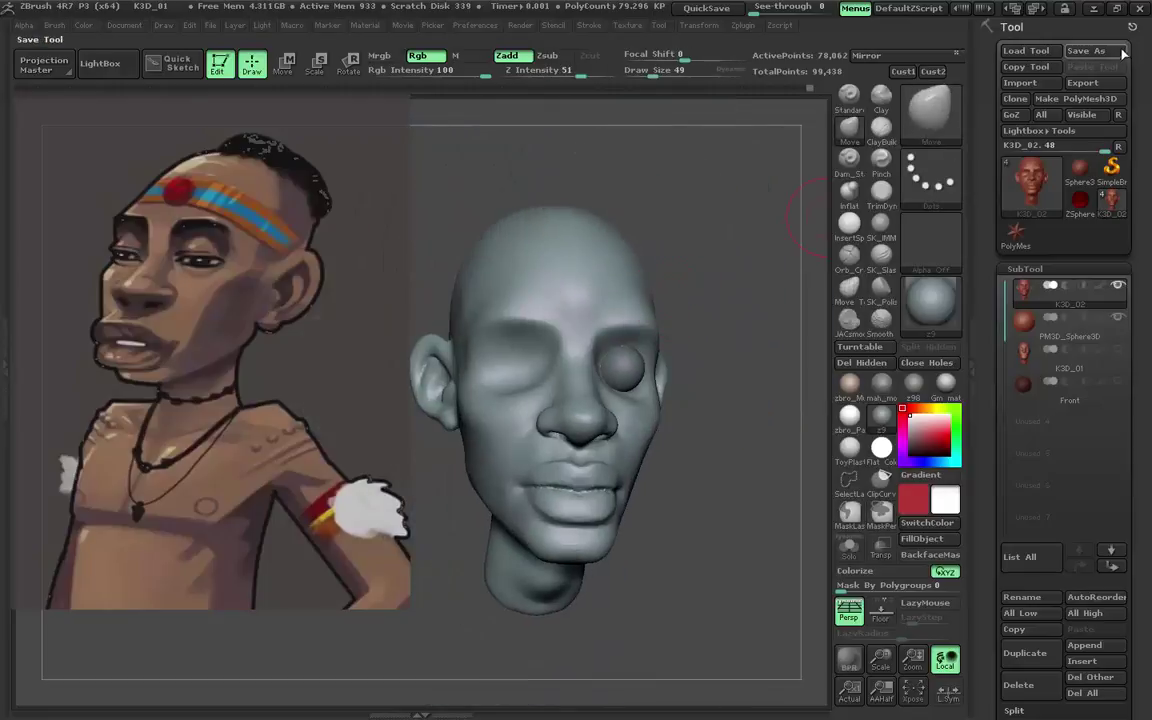
{"action": "left_click", "coordinate": [1122, 52]}
{"action": "type", "text": "K3D_02"}
{"action": "left_click", "coordinate": [345, 72]}
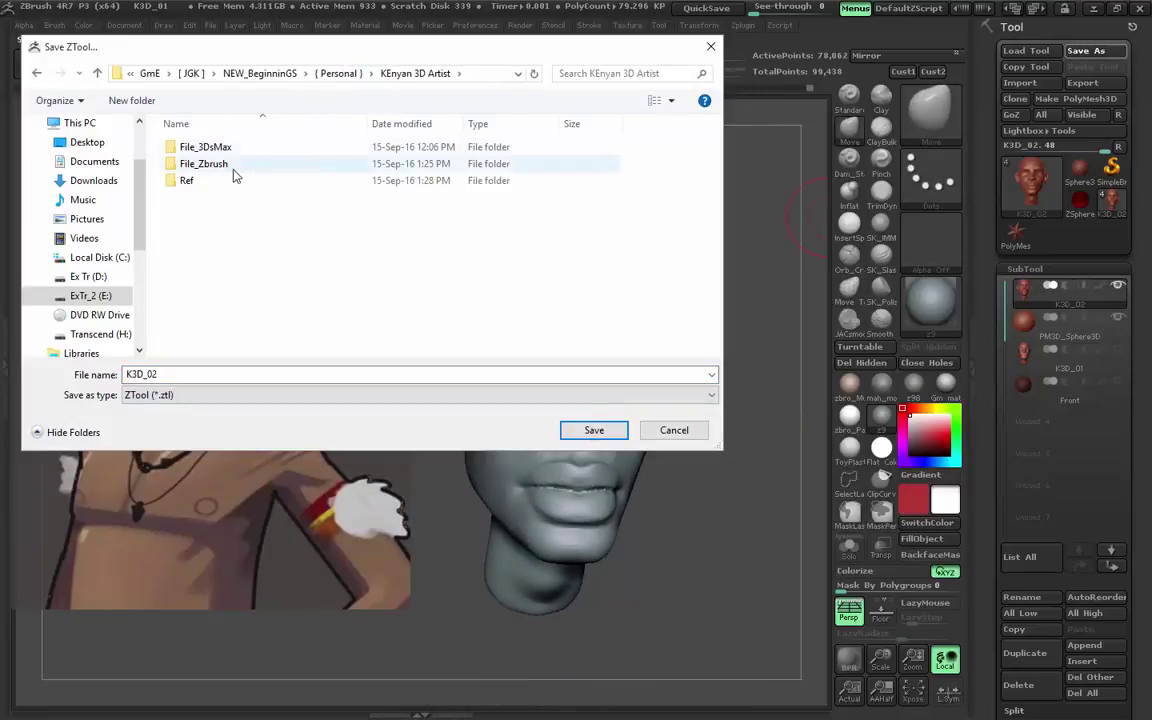
{"action": "double_click", "coordinate": [234, 165]}
{"action": "left_click", "coordinate": [595, 430]}
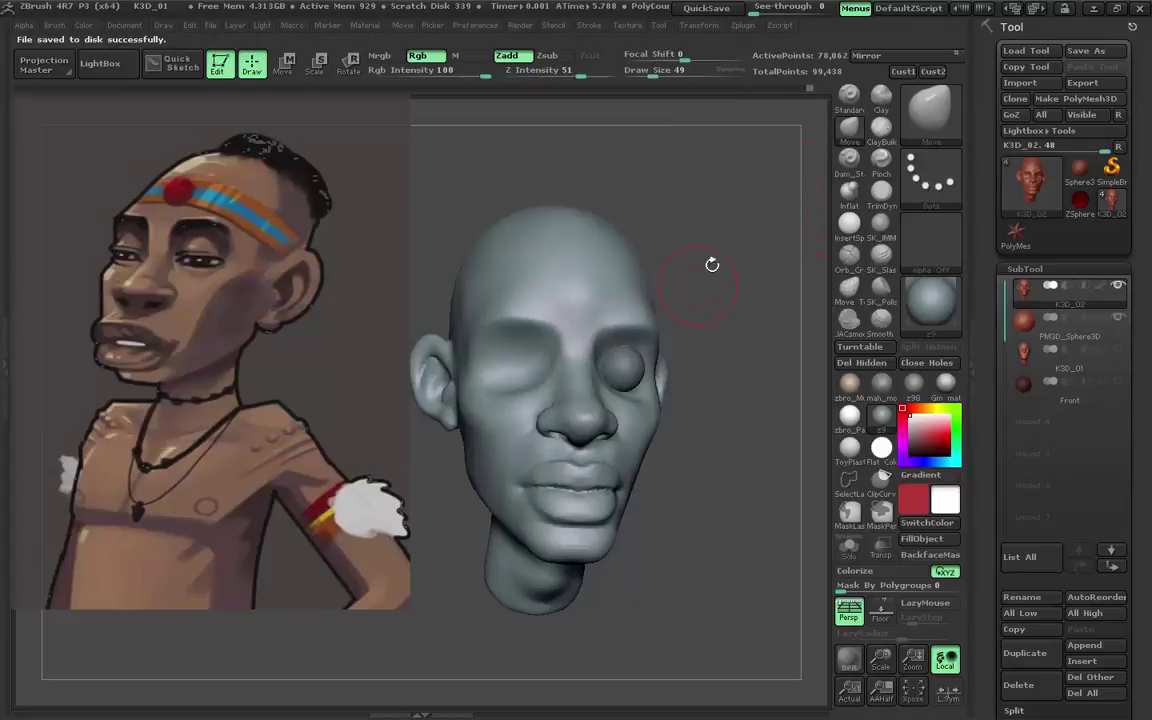
Also save the tool over the existing K3D_01 file, then select the eyeball subtool.
{"action": "left_click", "coordinate": [1085, 50]}
{"action": "left_click", "coordinate": [275, 154]}
{"action": "left_click", "coordinate": [594, 429]}
{"action": "left_click", "coordinate": [625, 373]}
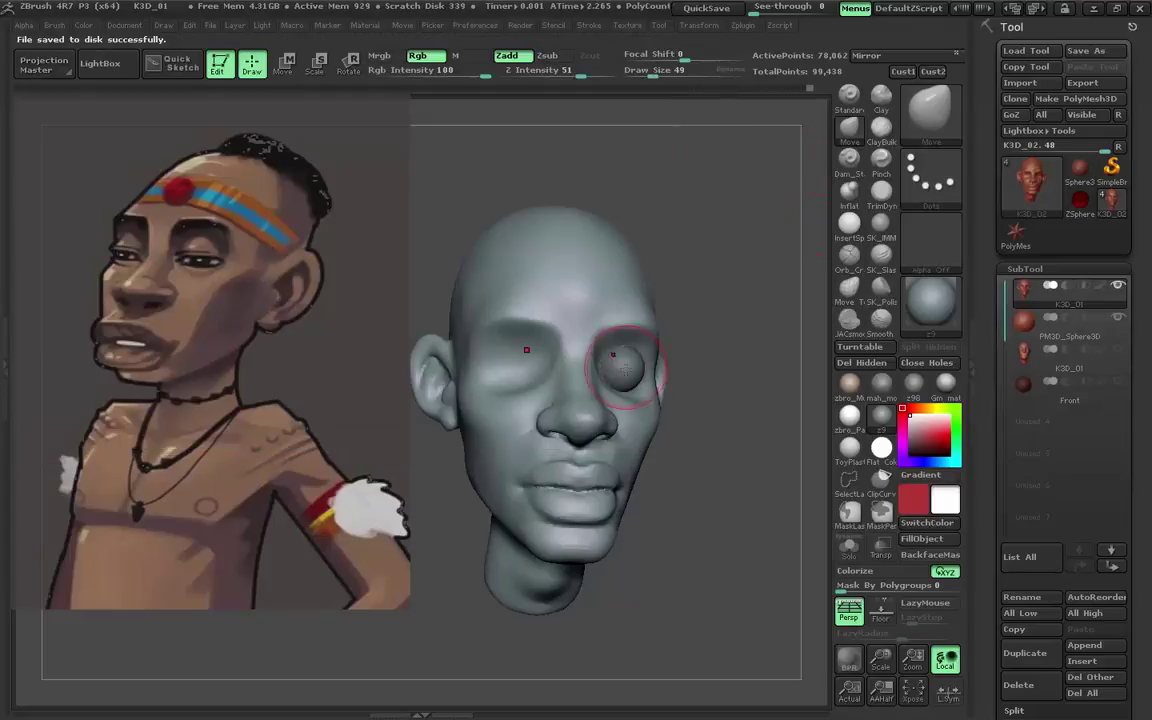
{"action": "right_click_drag", "start_coordinate": [597, 385], "coordinate": [590, 300]}
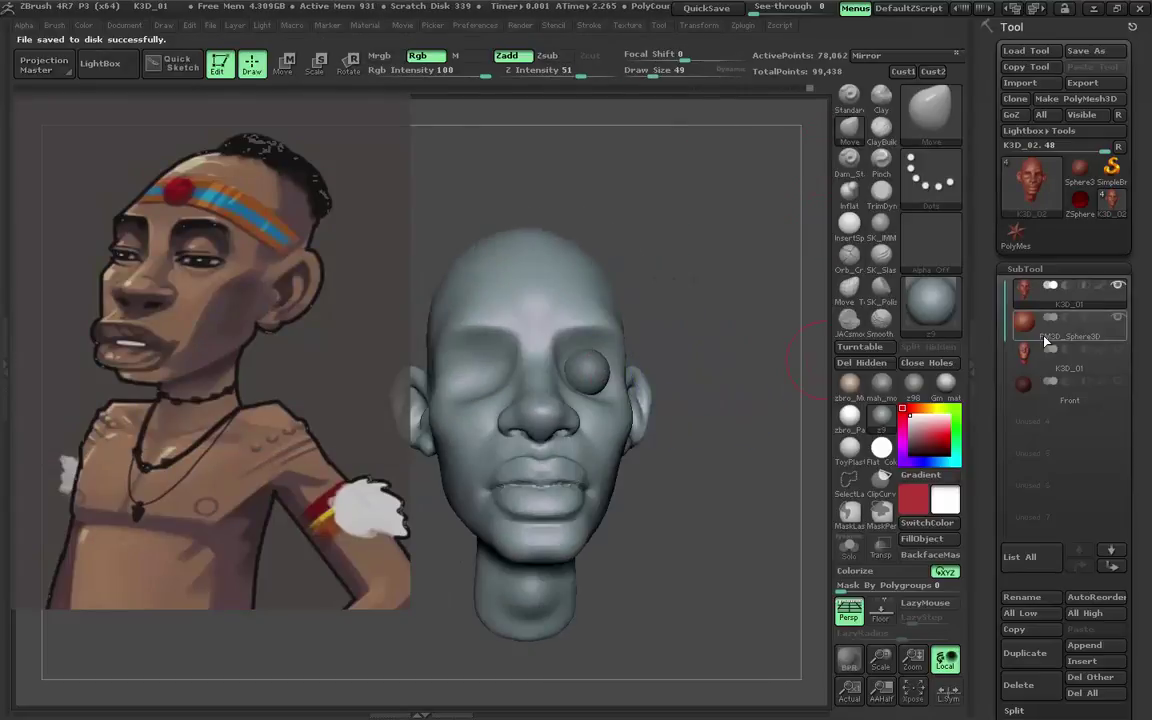
{"action": "left_click", "coordinate": [585, 372], "text": "alt"}
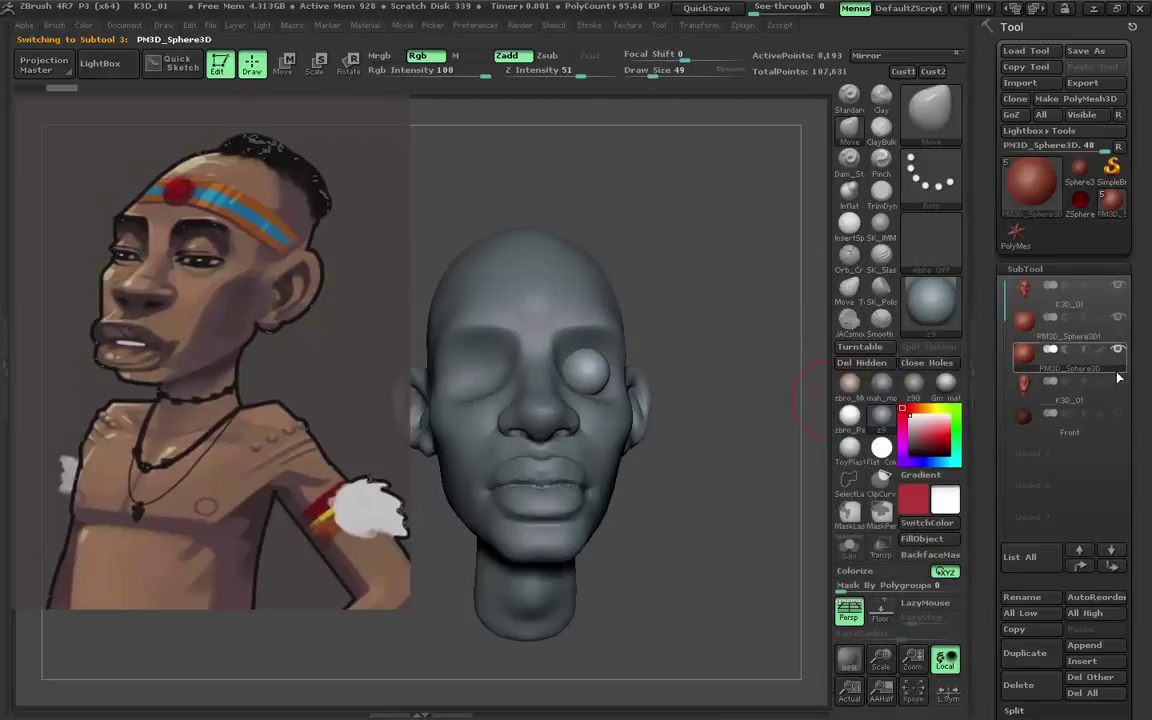
Duplicate the eyeball sphere, show Tool > Deformation, and turn on transparency framed on the sphere.
{"action": "left_click", "coordinate": [1018, 652]}
{"action": "left_click_drag", "start_coordinate": [1139, 482], "coordinate": [1139, 277]}
{"action": "scroll", "coordinate": [1046, 490], "scroll_direction": "down", "scroll_amount": 5}
{"action": "scroll", "coordinate": [1046, 490], "scroll_direction": "down", "scroll_amount": 3}
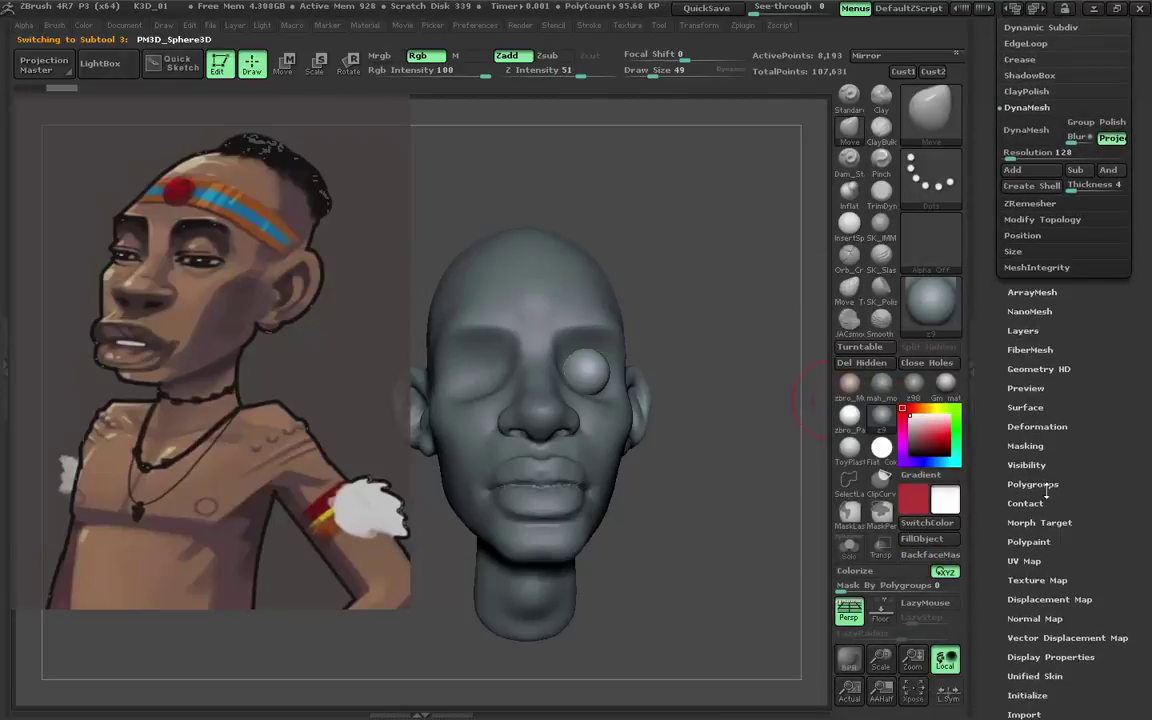
{"action": "scroll", "coordinate": [1063, 544], "scroll_direction": "down", "scroll_amount": 2}
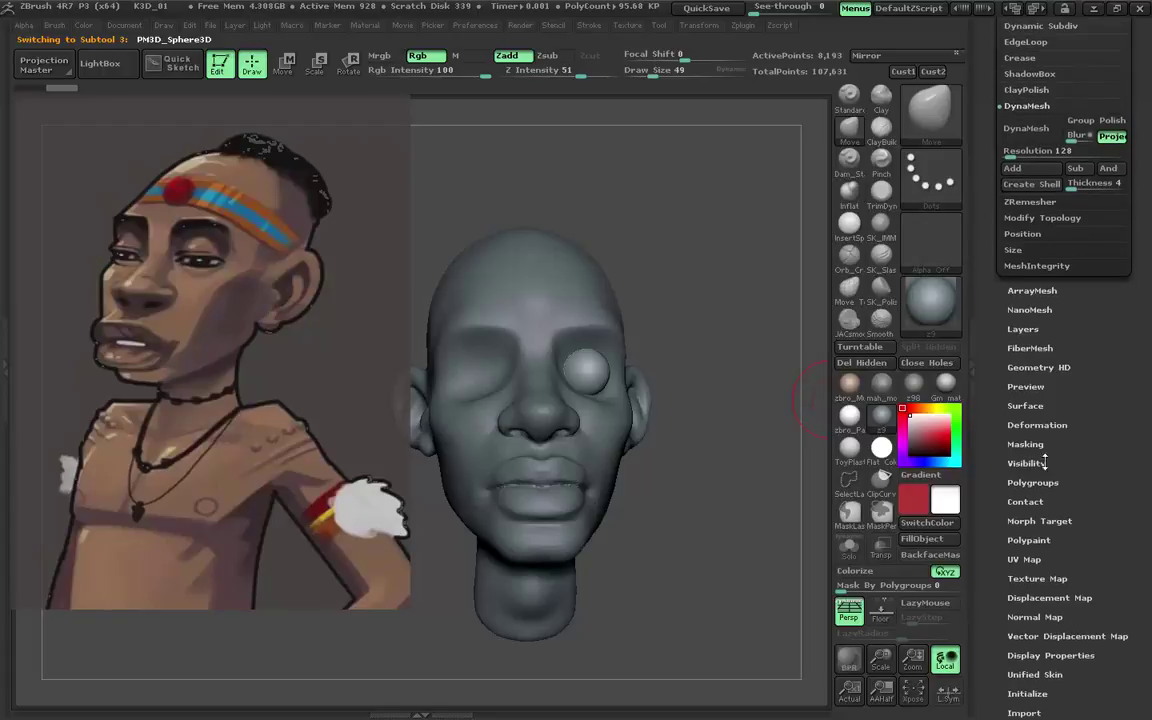
{"action": "left_click", "coordinate": [1037, 400]}
{"action": "left_click", "coordinate": [881, 549]}
{"action": "key", "text": "f"}
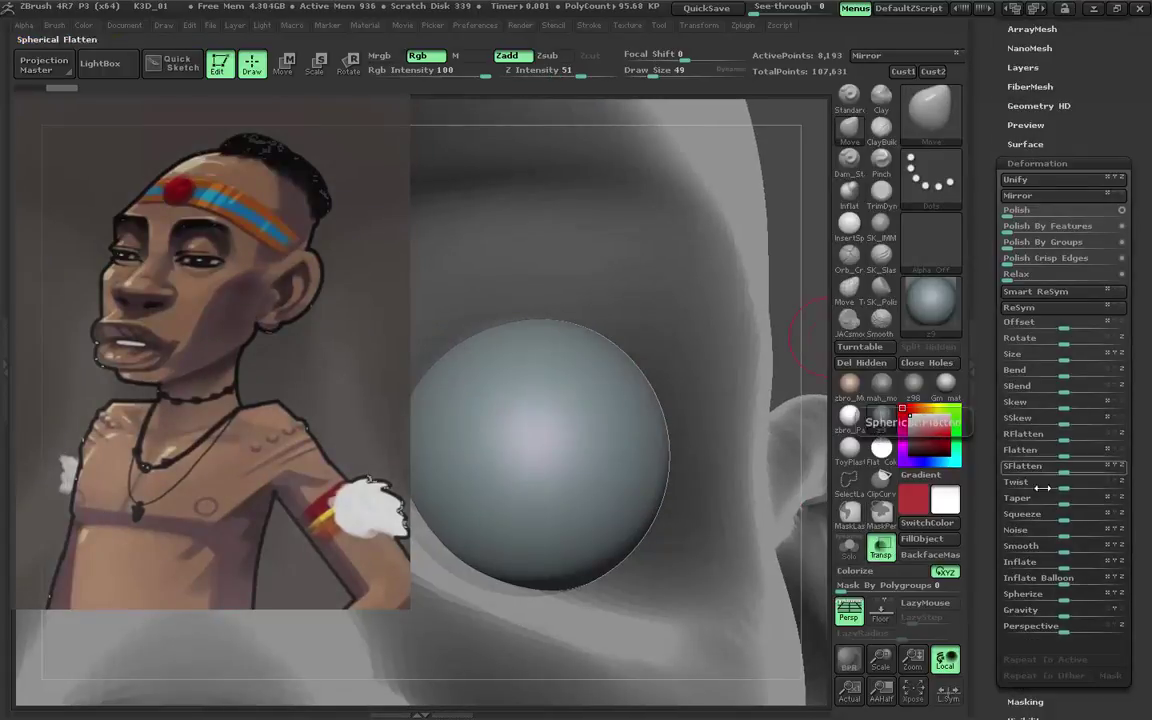
Inflate the duplicate sphere slightly so it forms a shell around the eye.
{"action": "left_click_drag", "start_coordinate": [1064, 562], "coordinate": [1078, 565]}
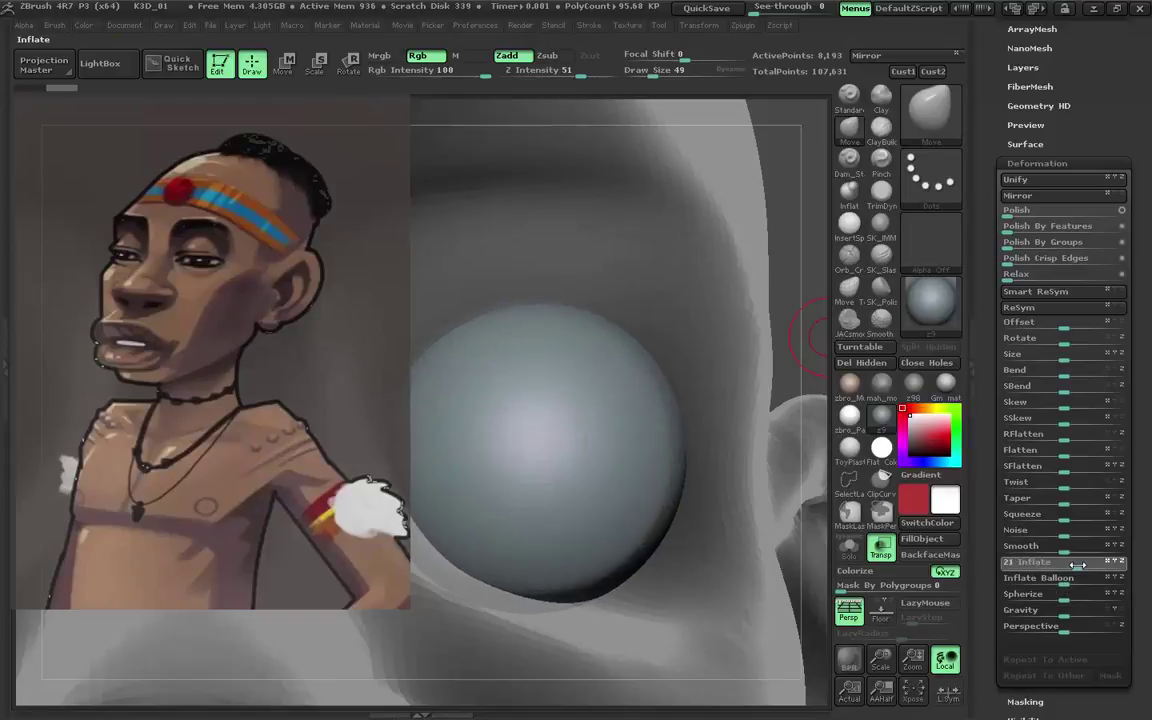
{"action": "left_click_drag", "start_coordinate": [615, 440], "coordinate": [540, 386]}
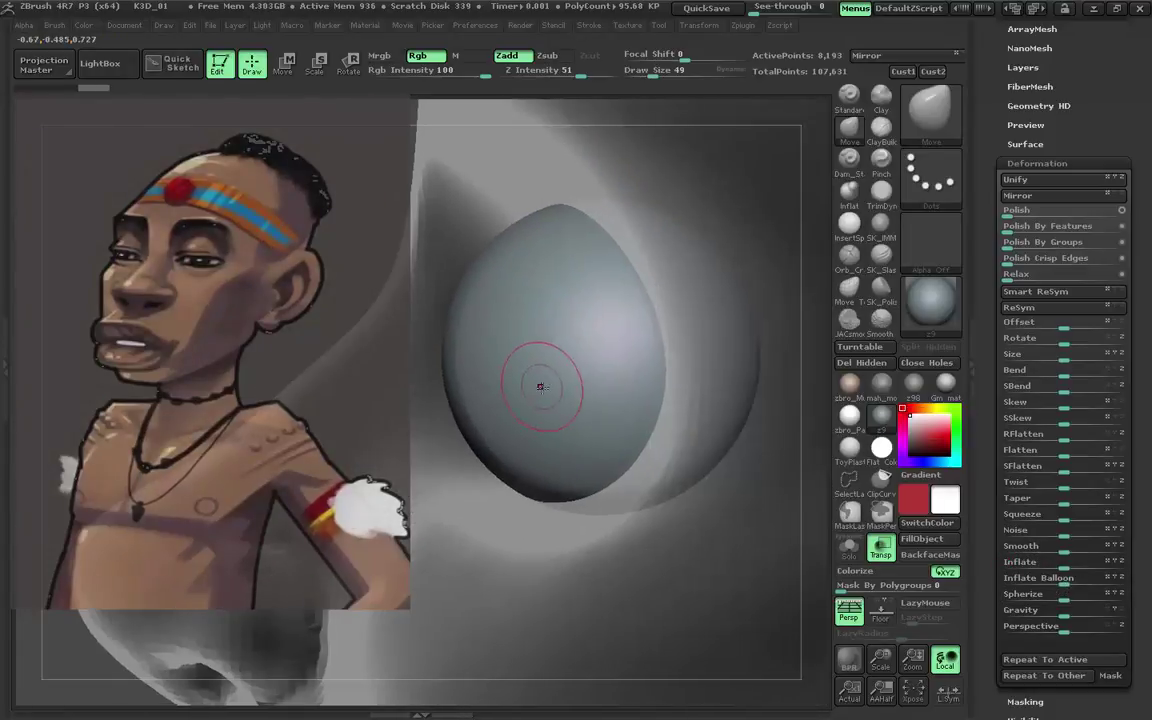
{"action": "left_click_drag", "start_coordinate": [1062, 565], "coordinate": [1075, 560]}
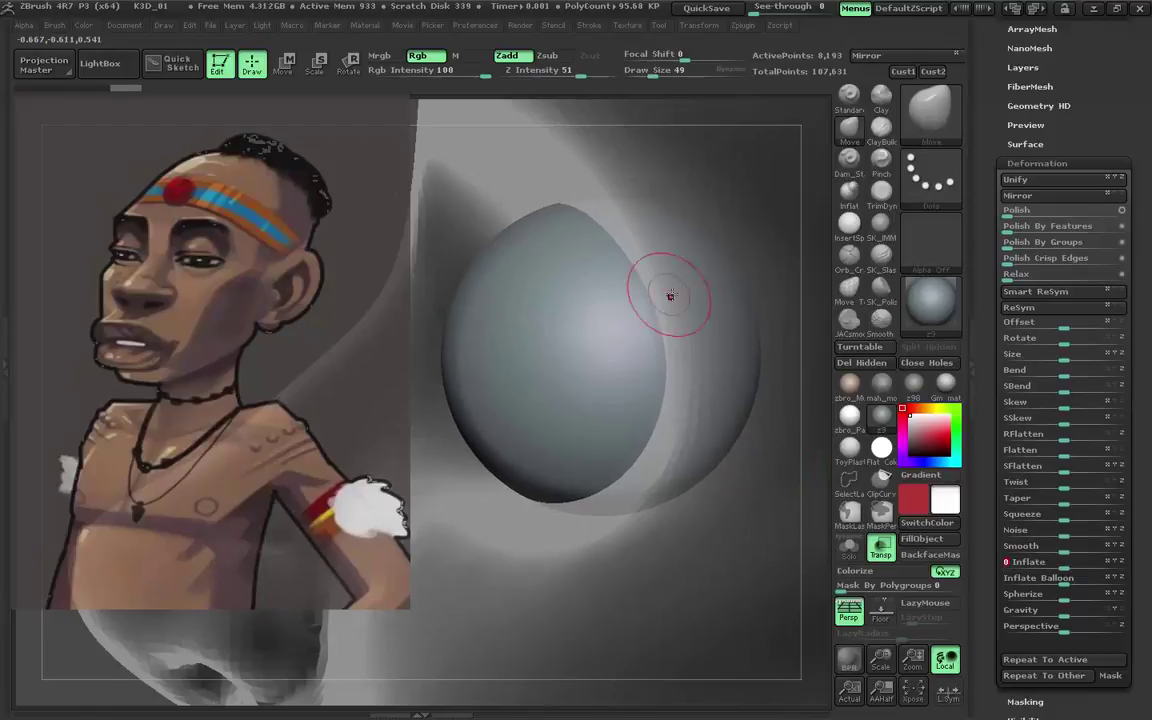
{"action": "mouse_move", "coordinate": [669, 296]}
{"action": "left_mouse_down"}
{"action": "mouse_move", "coordinate": [659, 286]}
{"action": "mouse_move", "coordinate": [708, 263]}
{"action": "left_mouse_up"}
{"action": "left_click_drag", "start_coordinate": [994, 180], "coordinate": [994, 344]}
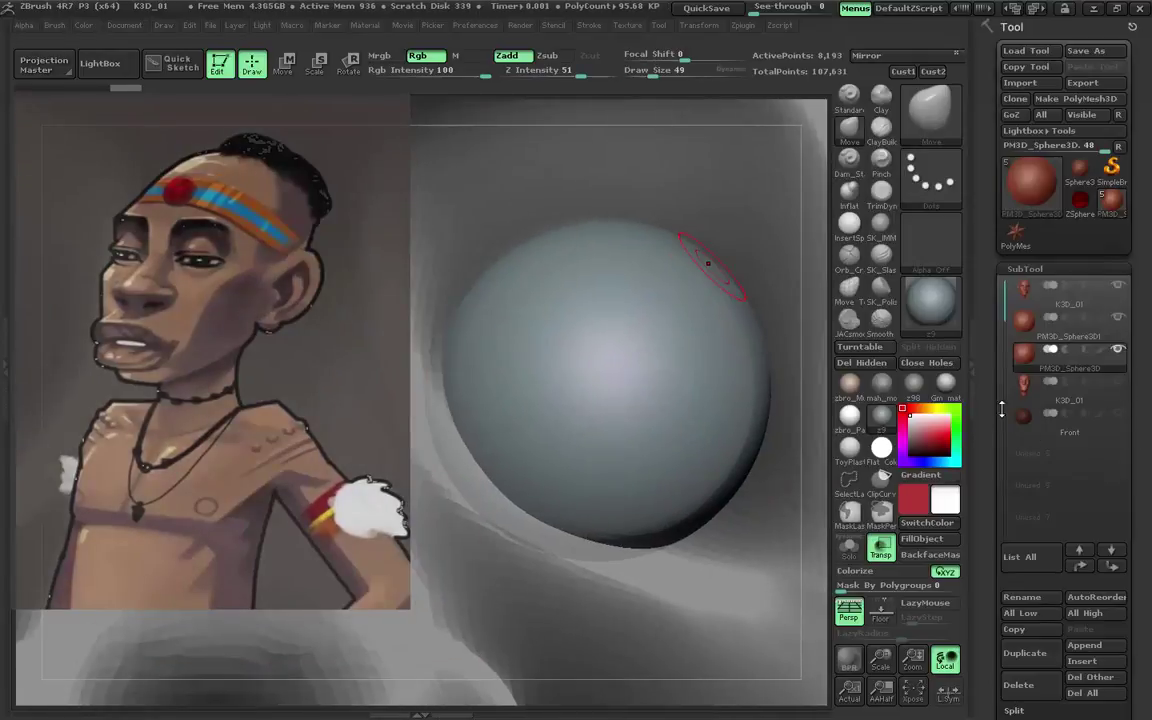
{"action": "mouse_move", "coordinate": [1068, 292]}
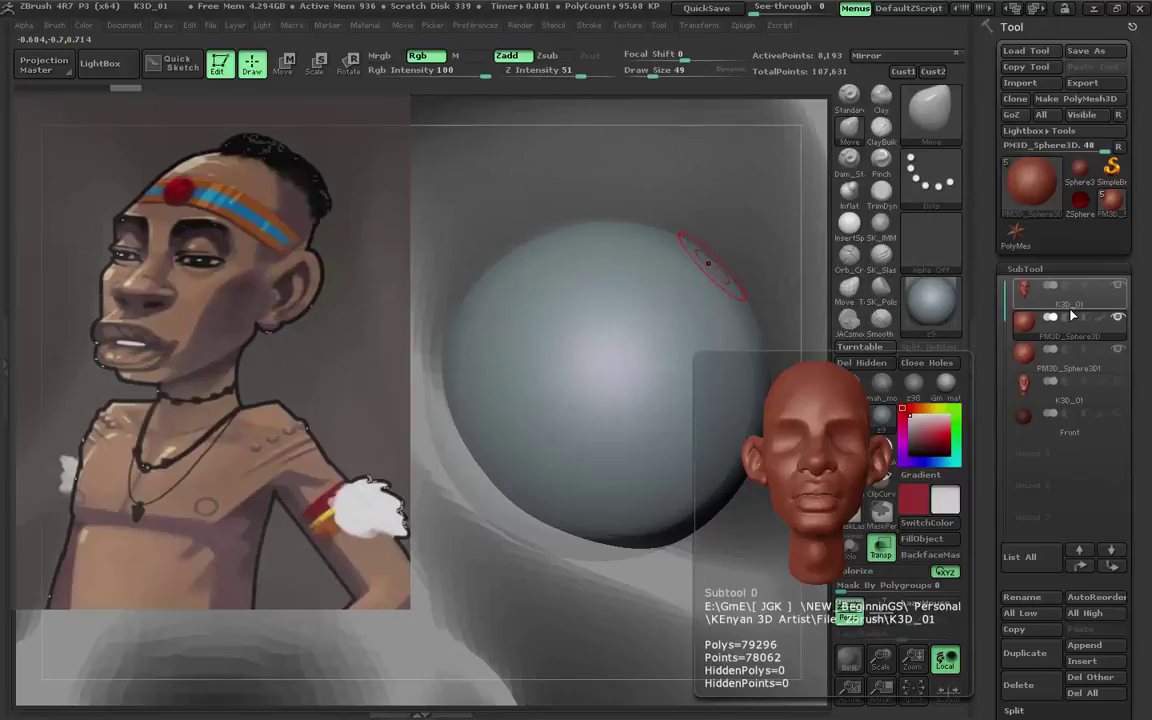
{"action": "scroll", "coordinate": [1025, 372], "scroll_direction": "down", "scroll_amount": 1}
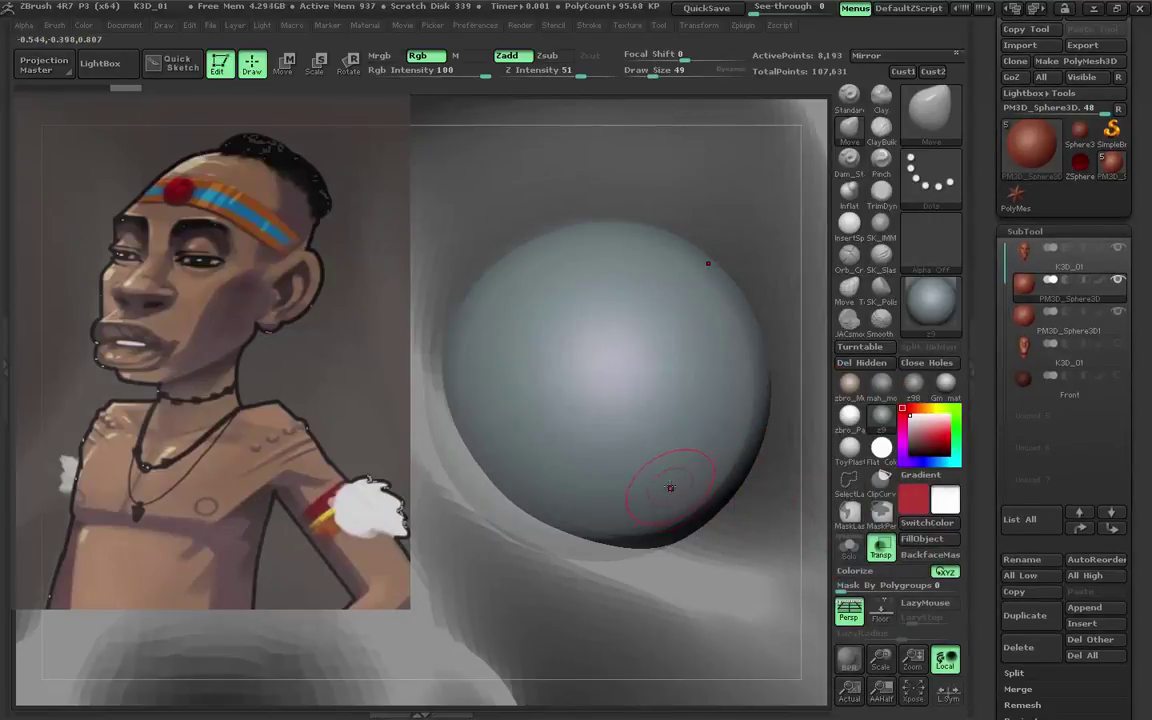
Show the polyframe and use Transpose Move to settle the inflated sphere over the eyeball in the socket.
{"action": "key", "text": "shift+f"}
{"action": "key", "text": "w"}
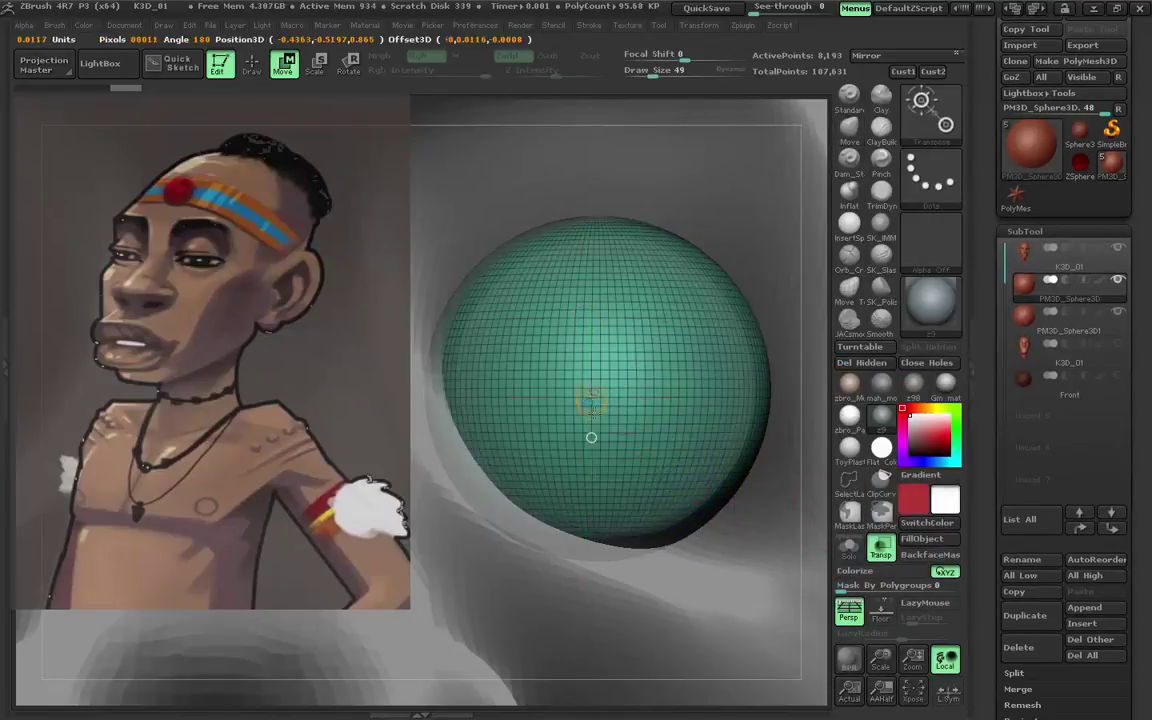
{"action": "left_click_drag", "start_coordinate": [588, 400], "coordinate": [588, 608]}
{"action": "mouse_move", "coordinate": [760, 600]}
{"action": "left_mouse_down", "text": "shift"}
{"action": "mouse_move", "coordinate": [697, 412]}
{"action": "mouse_move", "coordinate": [560, 400]}
{"action": "left_mouse_up", "text": "shift"}
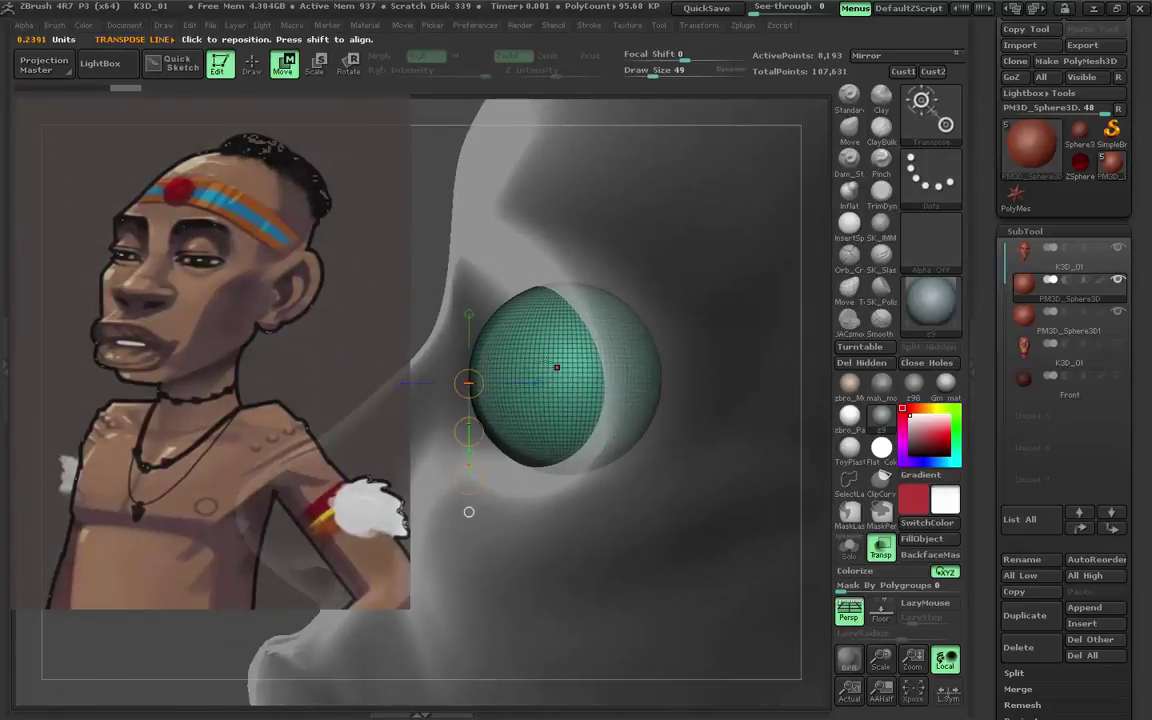
{"action": "mouse_move", "coordinate": [467, 384]}
{"action": "left_mouse_down"}
{"action": "mouse_move", "coordinate": [597, 384]}
{"action": "mouse_move", "coordinate": [489, 368]}
{"action": "mouse_move", "coordinate": [601, 384]}
{"action": "left_mouse_up"}
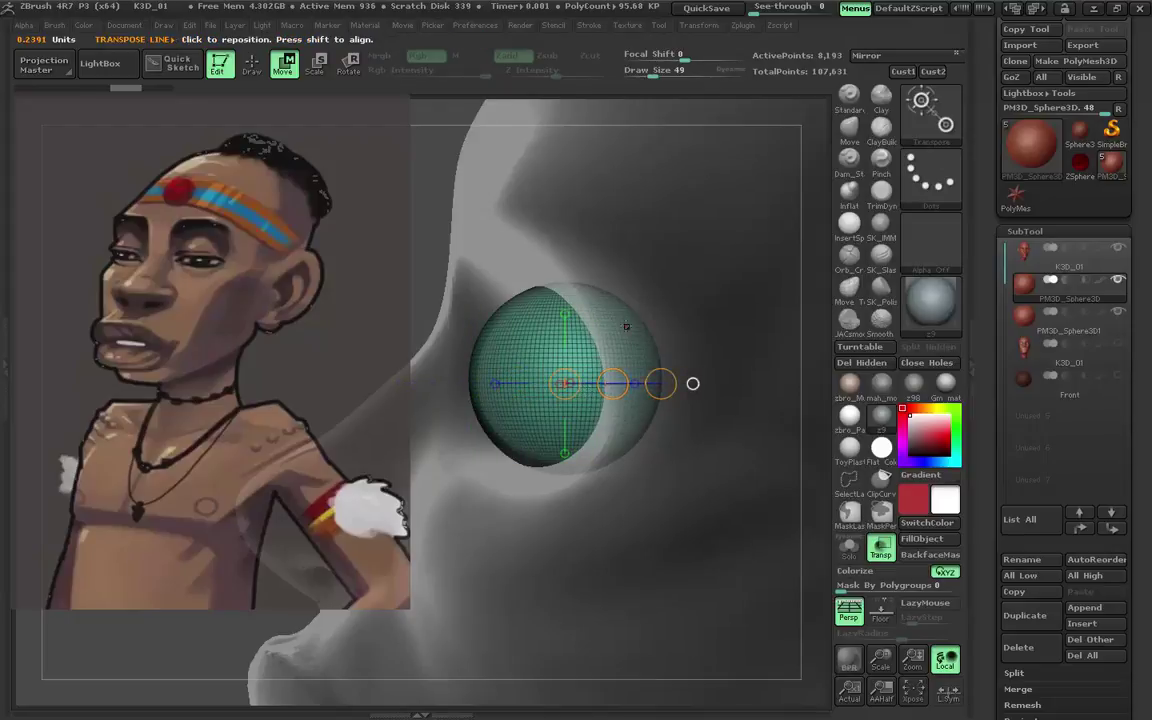
{"action": "mouse_move", "coordinate": [689, 383]}
{"action": "left_mouse_down", "text": "alt"}
{"action": "mouse_move", "coordinate": [745, 442]}
{"action": "mouse_move", "coordinate": [812, 367]}
{"action": "mouse_move", "coordinate": [727, 291]}
{"action": "mouse_move", "coordinate": [666, 329]}
{"action": "left_mouse_up", "text": "alt"}
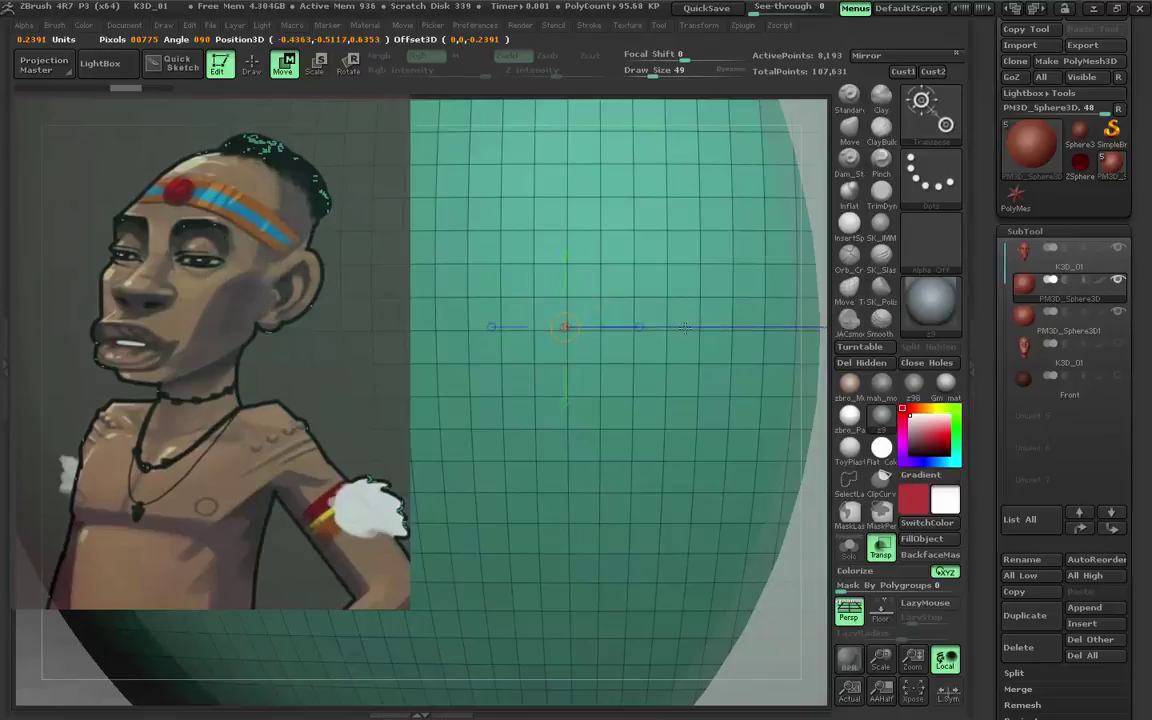
{"action": "left_click_drag", "start_coordinate": [679, 328], "coordinate": [708, 408], "text": "alt"}
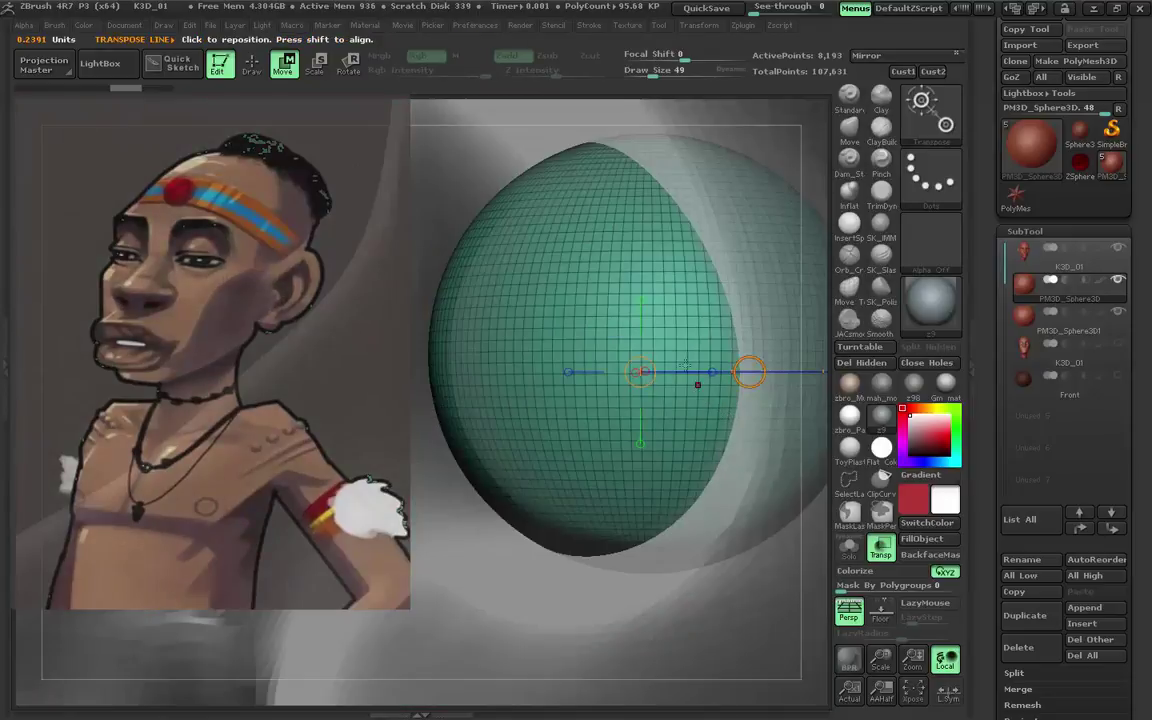
{"action": "left_click_drag", "start_coordinate": [690, 360], "coordinate": [692, 366]}
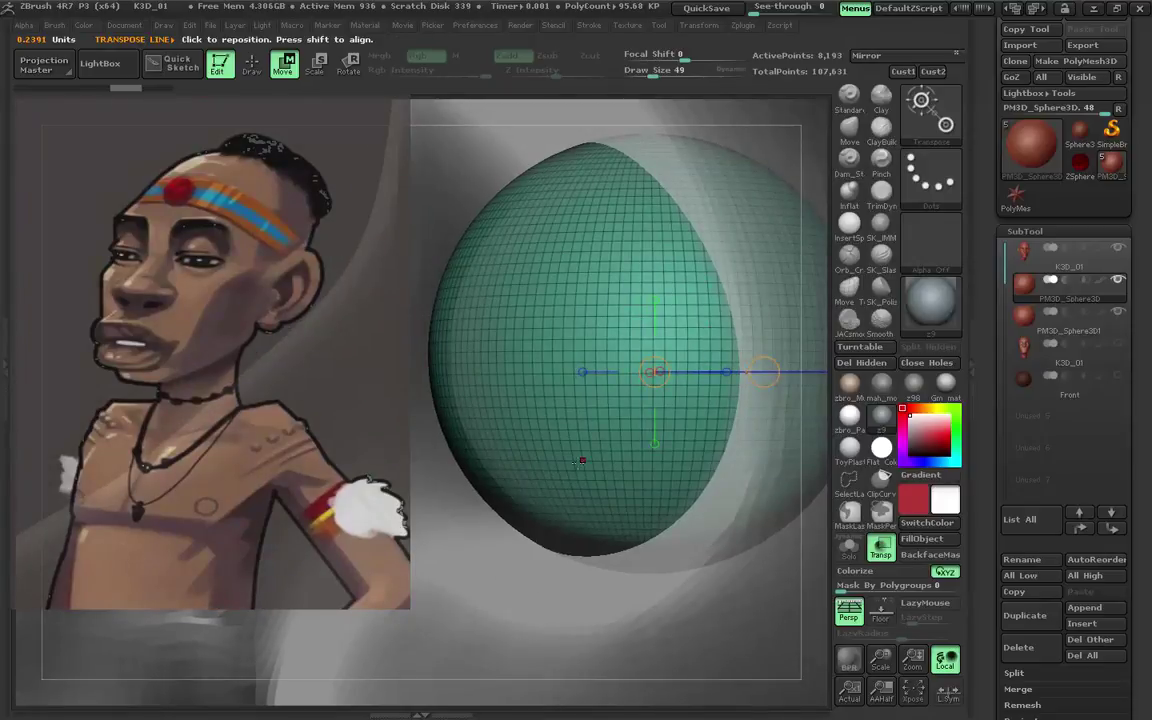
{"action": "left_click_drag", "start_coordinate": [581, 460], "coordinate": [633, 432], "text": "alt"}
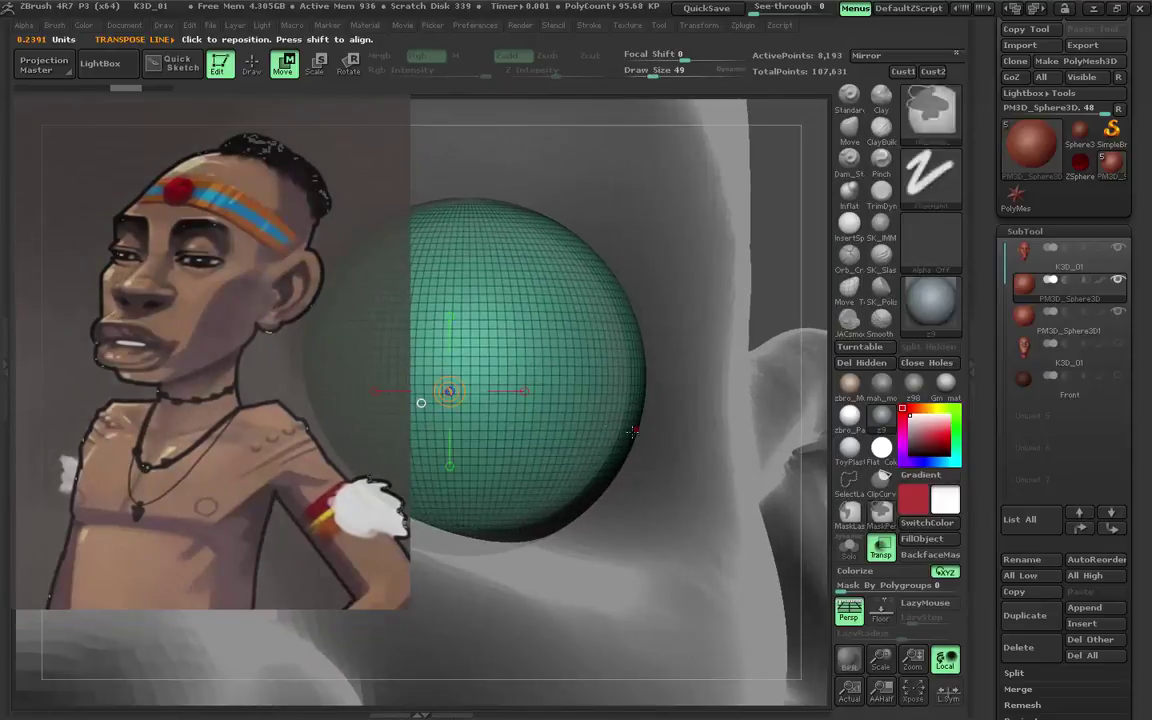
{"action": "left_click_drag", "start_coordinate": [463, 391], "coordinate": [465, 180], "text": "shift"}
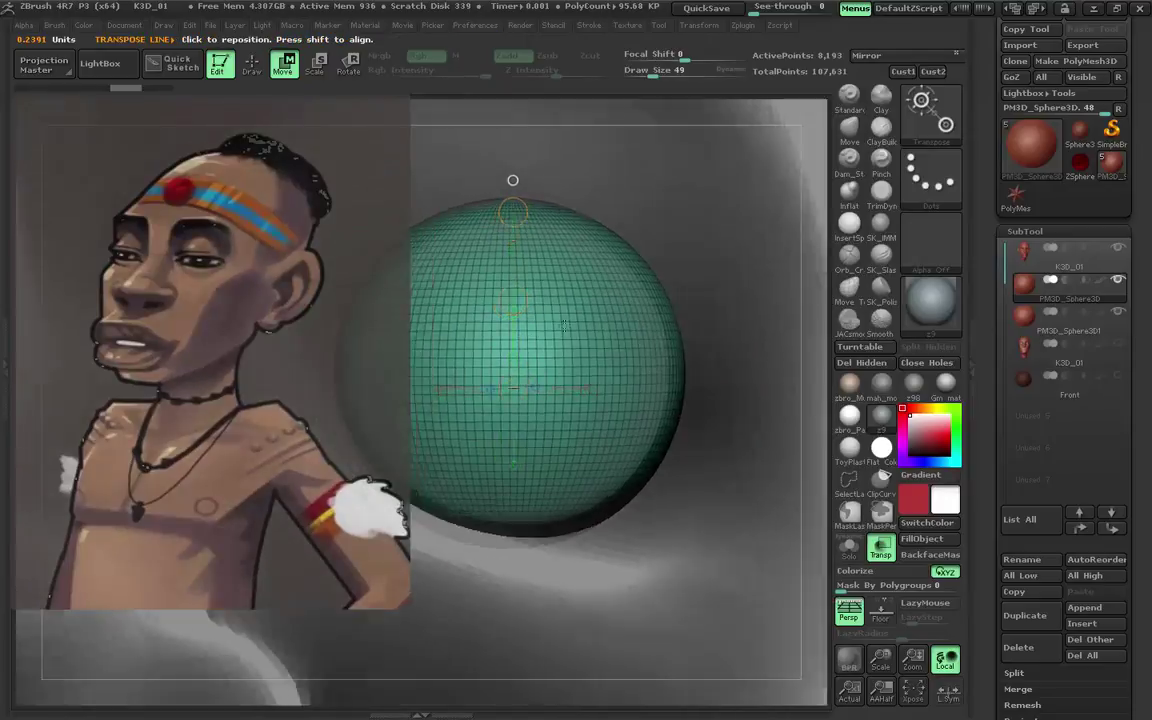
{"action": "left_click_drag", "start_coordinate": [474, 343], "coordinate": [573, 380]}
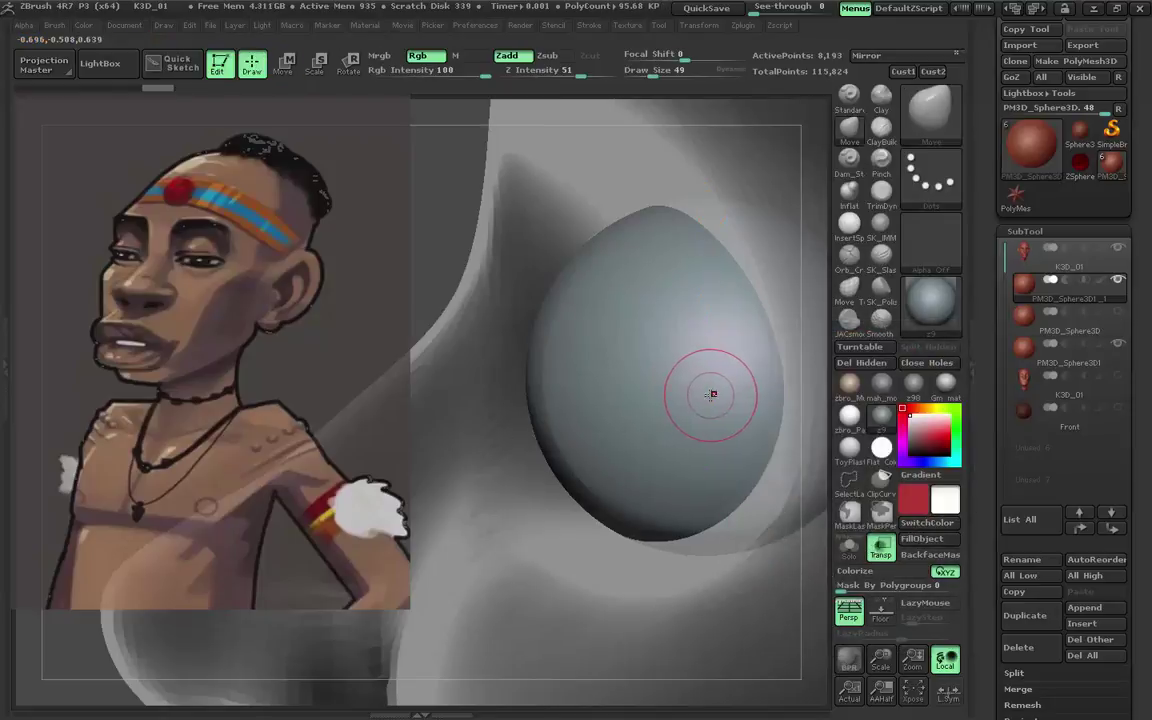
Clip the eye spheres in half with Transpose to make half-shell pieces.
{"action": "left_click_drag", "start_coordinate": [707, 391], "coordinate": [707, 175], "text": "ctrl"}
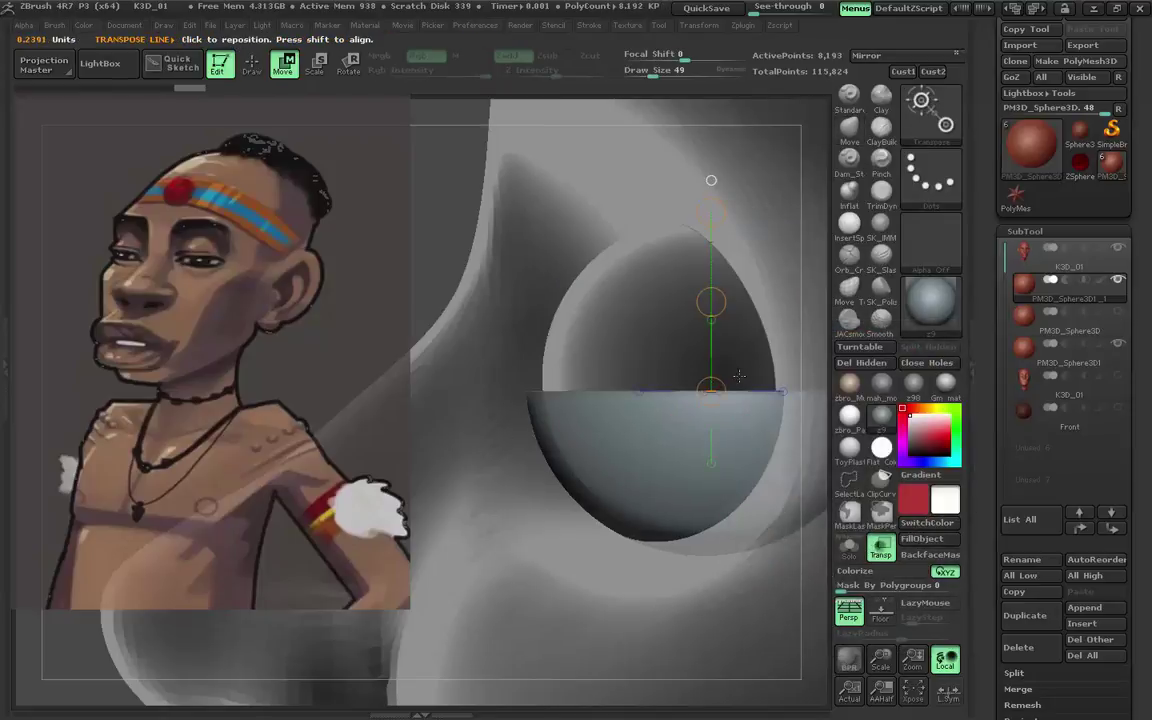
{"action": "left_click", "coordinate": [1053, 318]}
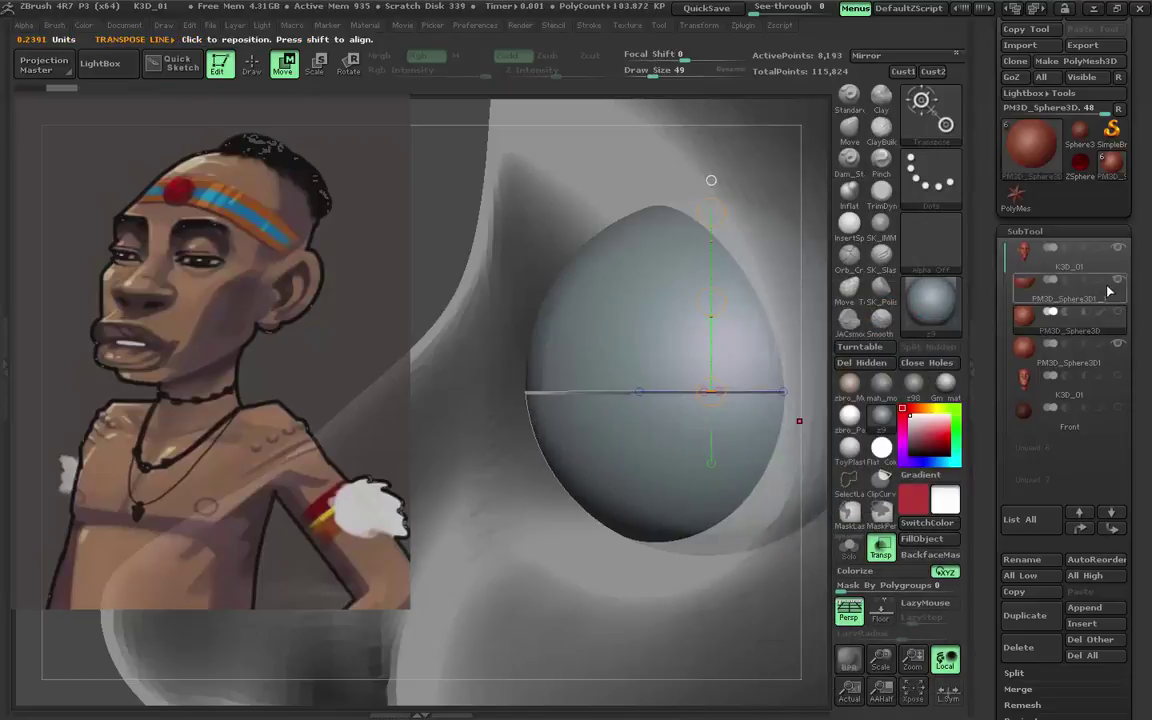
{"action": "left_click_drag", "start_coordinate": [711, 391], "coordinate": [711, 602], "text": "ctrl"}
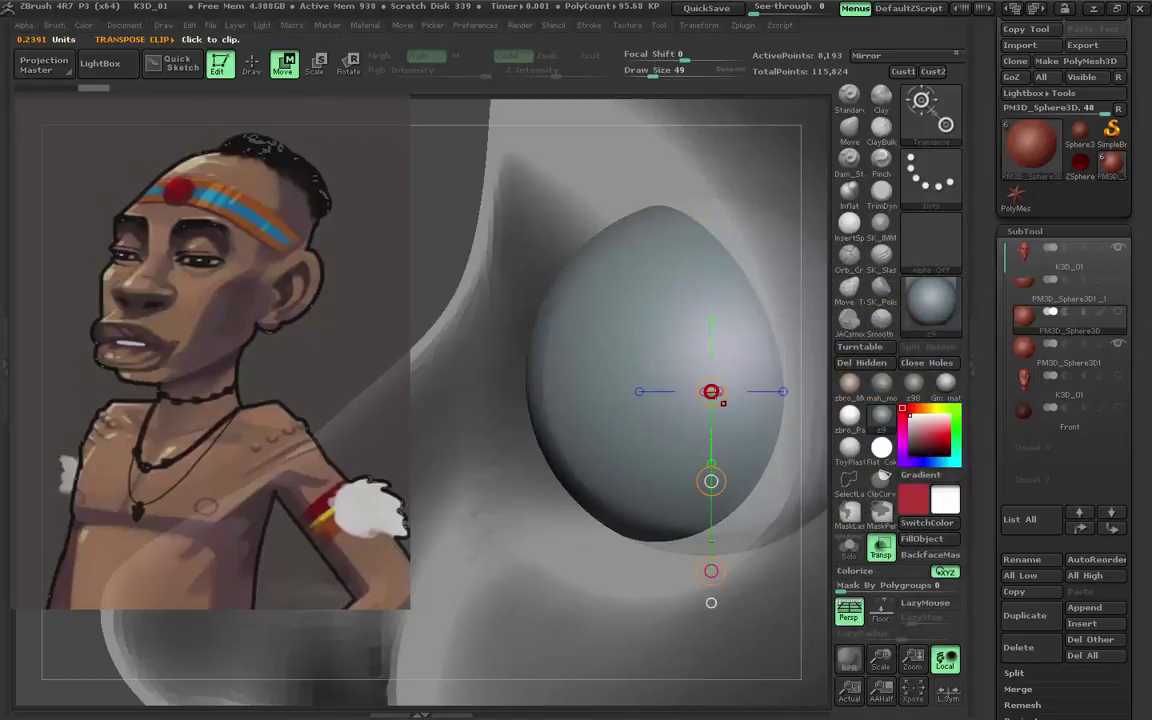
{"action": "left_click", "coordinate": [711, 602], "text": "alt"}
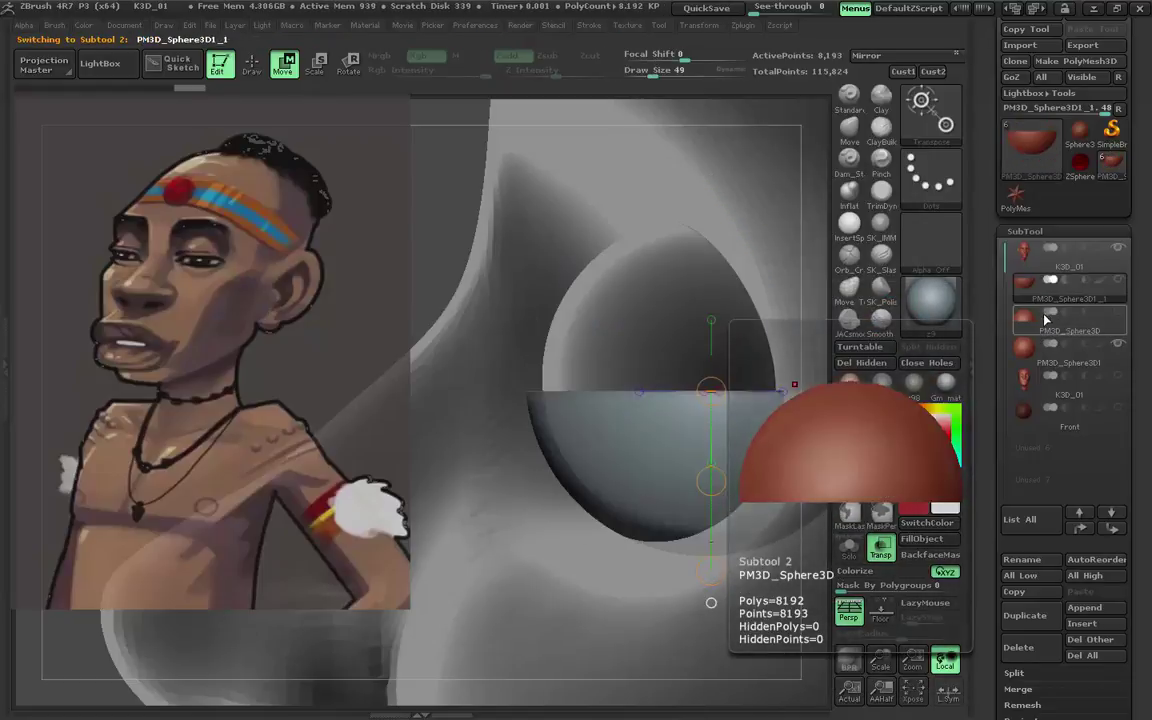
Rotate the eye shell into place over the eye and turn off transparency.
{"action": "mouse_move", "coordinate": [524, 473]}
{"action": "left_mouse_down"}
{"action": "mouse_move", "coordinate": [572, 460]}
{"action": "mouse_move", "coordinate": [560, 440]}
{"action": "left_mouse_up"}
{"action": "key", "text": "r"}
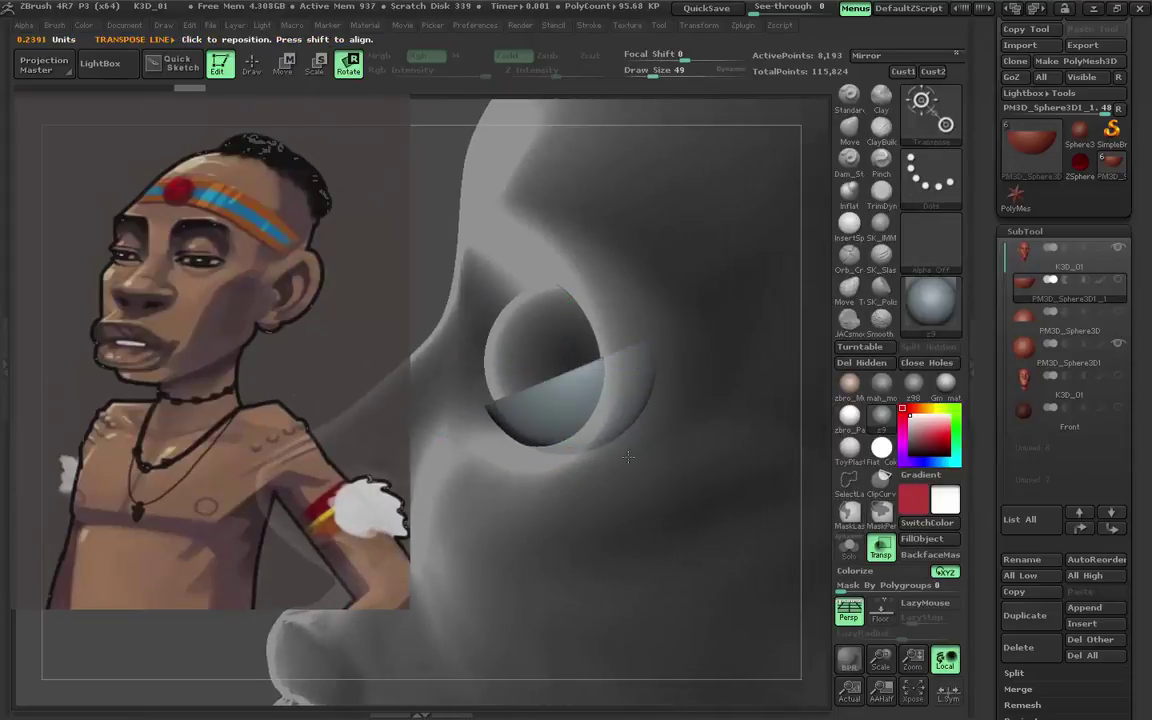
{"action": "mouse_move", "coordinate": [740, 460]}
{"action": "left_mouse_down", "text": "shift"}
{"action": "mouse_move", "coordinate": [773, 462]}
{"action": "mouse_move", "coordinate": [729, 473]}
{"action": "left_mouse_up", "text": "shift"}
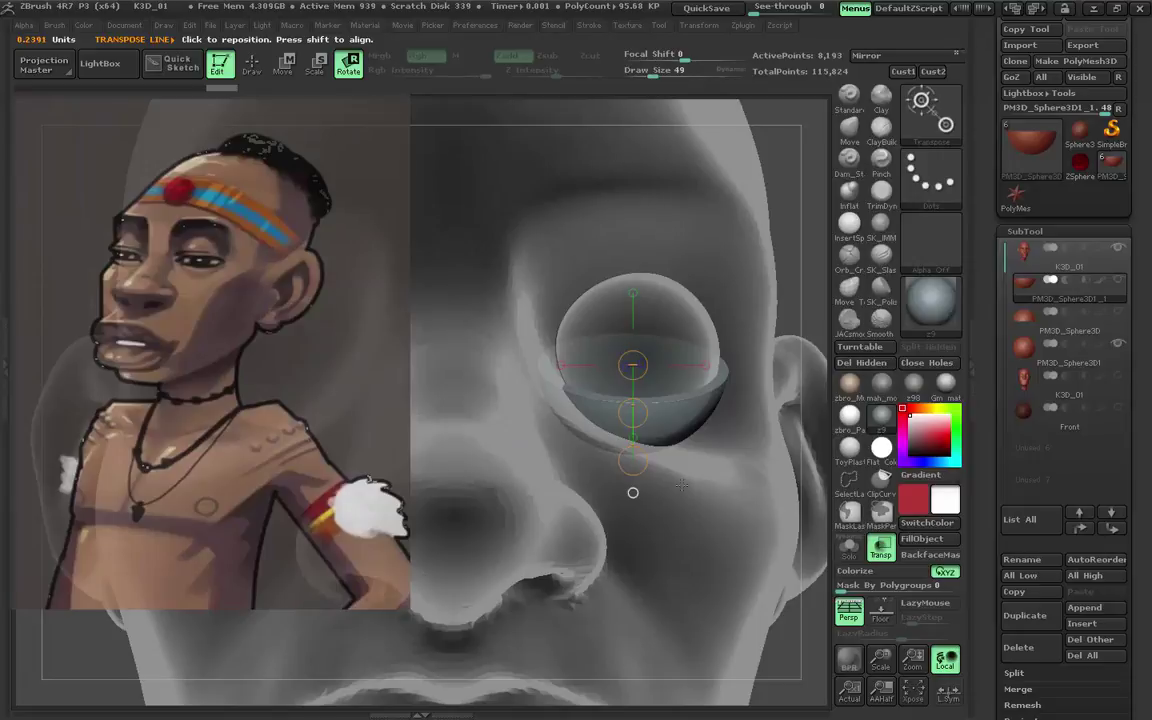
{"action": "left_click", "coordinate": [700, 400], "text": "alt"}
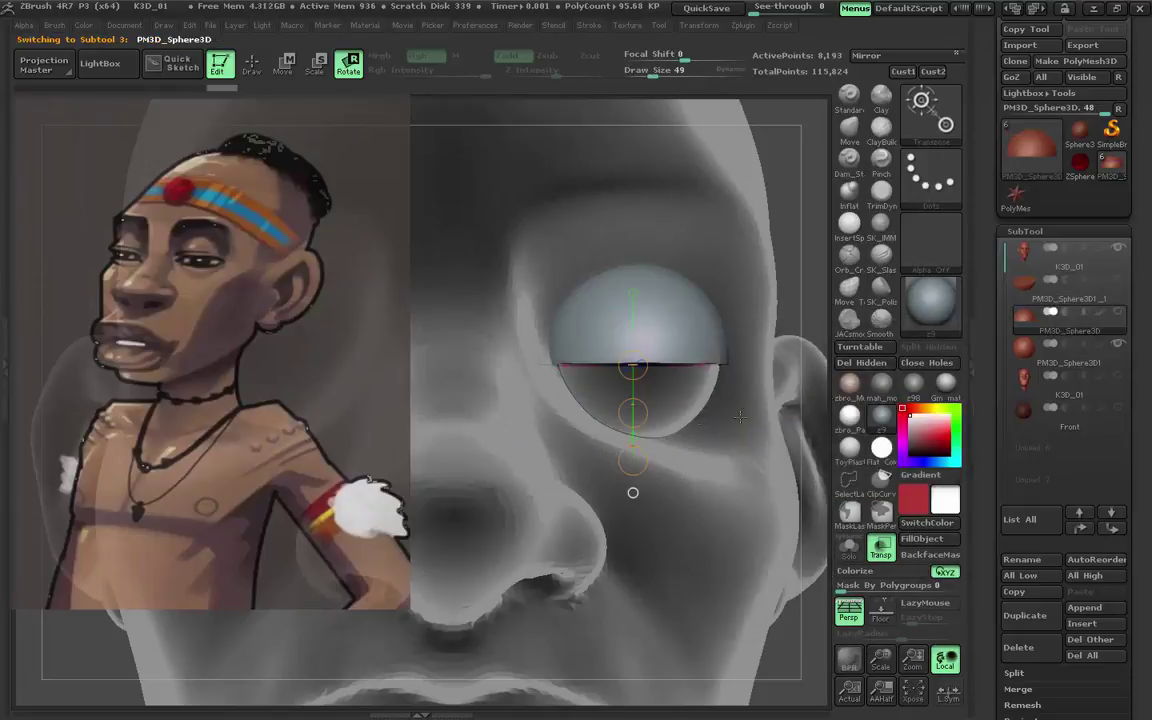
{"action": "left_click_drag", "start_coordinate": [700, 400], "coordinate": [668, 408]}
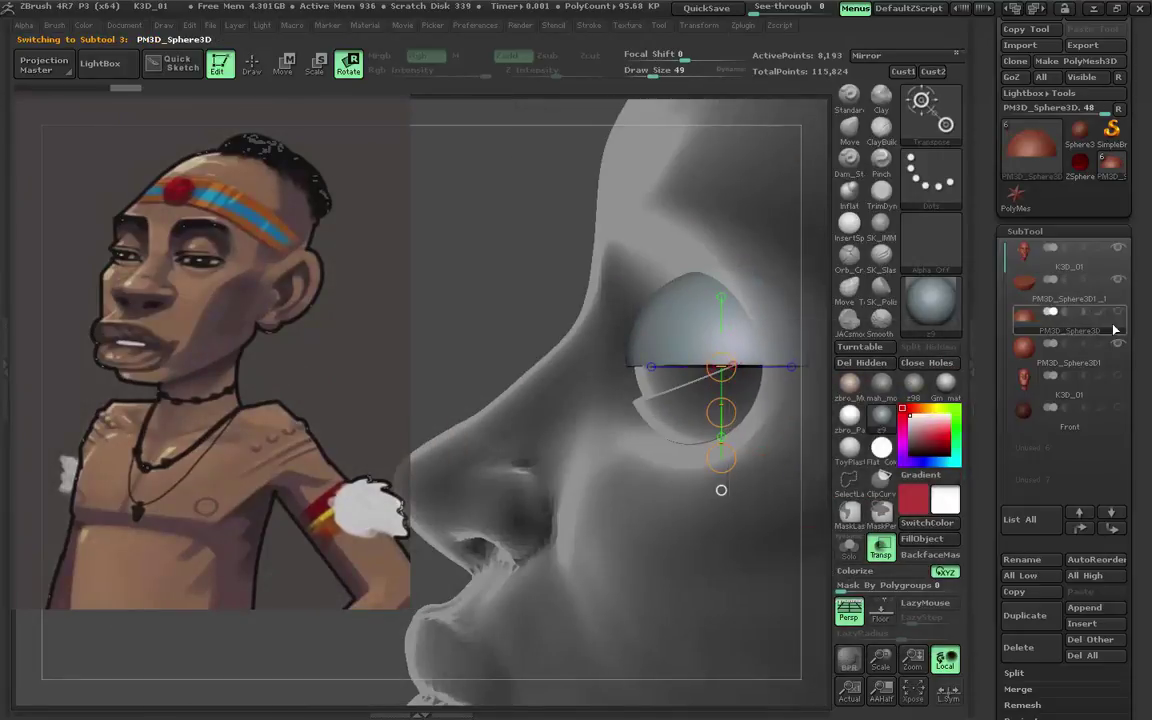
{"action": "left_click", "coordinate": [880, 548]}
{"action": "left_click_drag", "start_coordinate": [547, 525], "coordinate": [619, 470]}
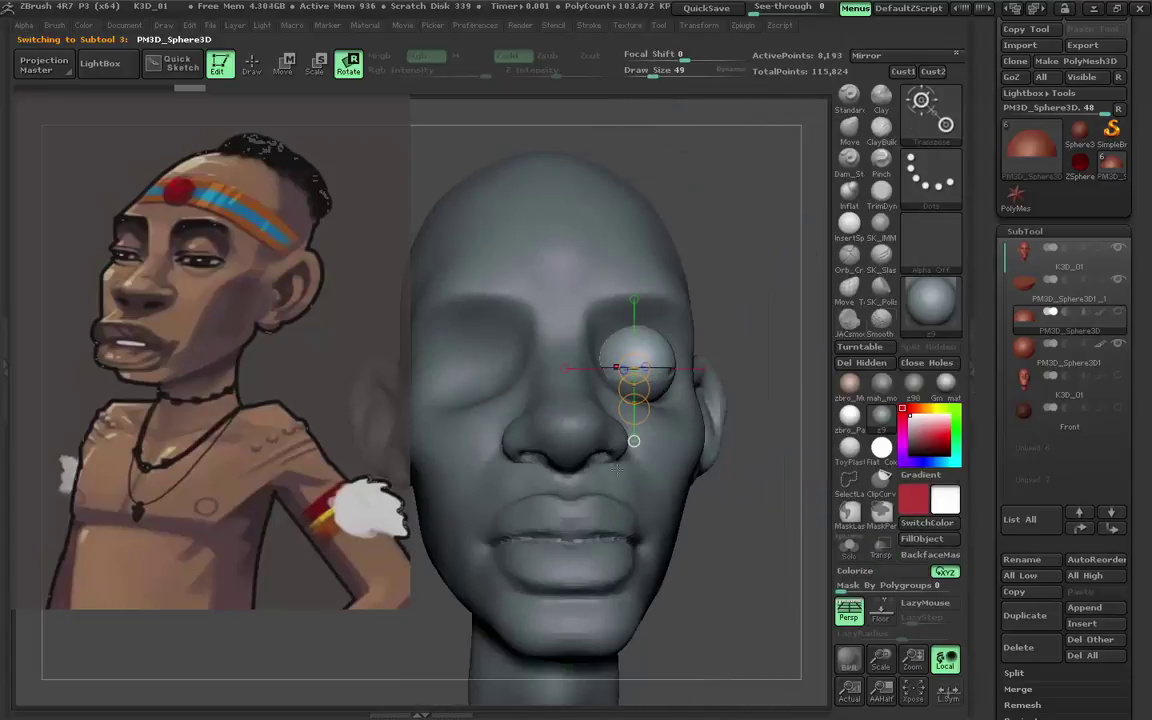
{"action": "scroll", "coordinate": [1093, 47], "scroll_direction": "up", "scroll_amount": 1}
Re-save the head tool over K3D_01 and K3D_02.
{"action": "left_click", "coordinate": [1086, 50]}
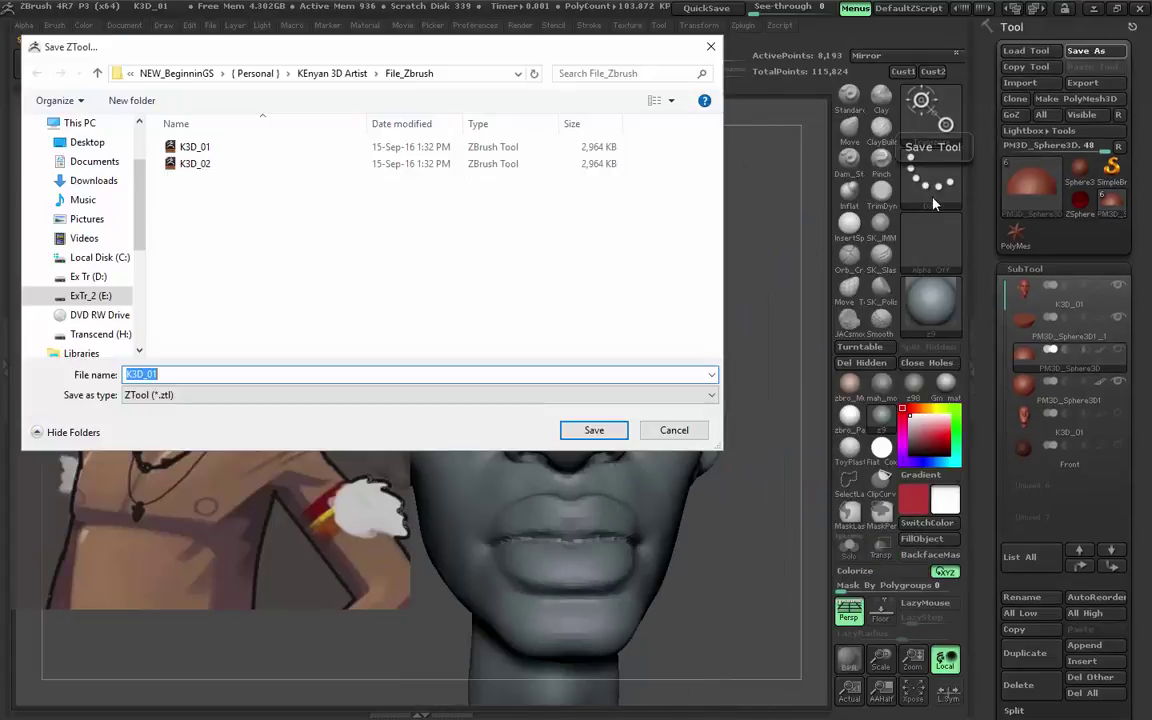
{"action": "left_click", "coordinate": [610, 432]}
{"action": "left_click", "coordinate": [622, 372]}
{"action": "left_click", "coordinate": [1086, 50]}
{"action": "double_click", "coordinate": [290, 163]}
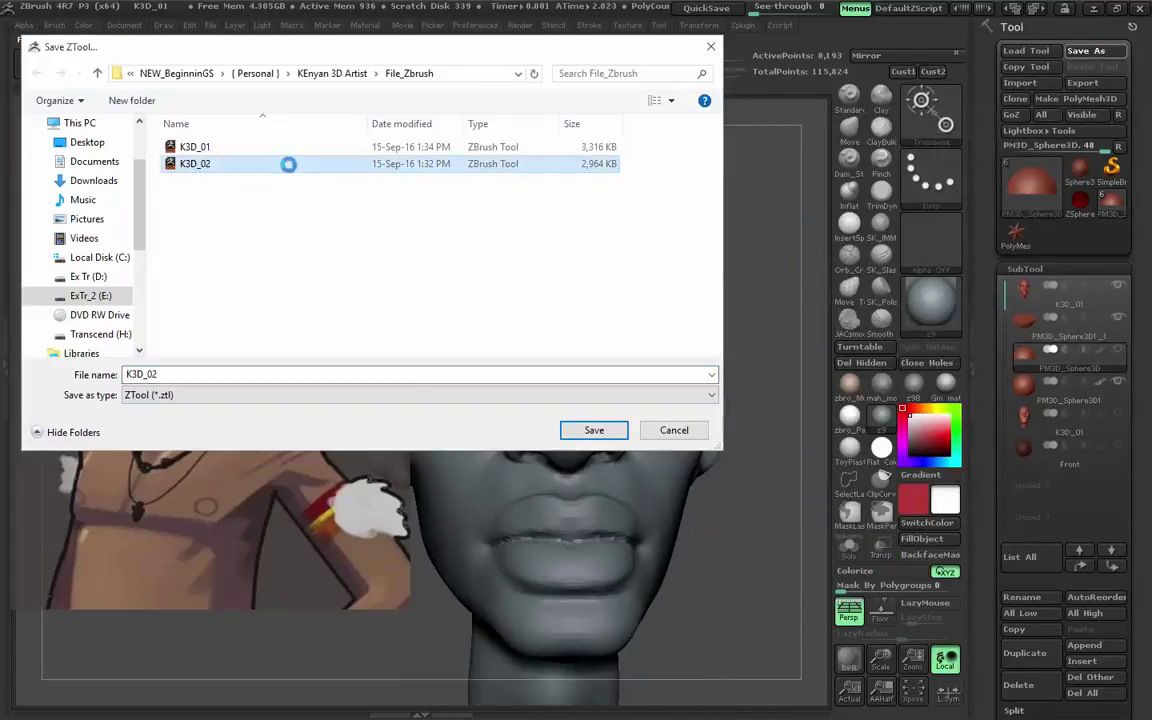
{"action": "left_click", "coordinate": [620, 373]}
{"action": "left_click", "coordinate": [1086, 50]}
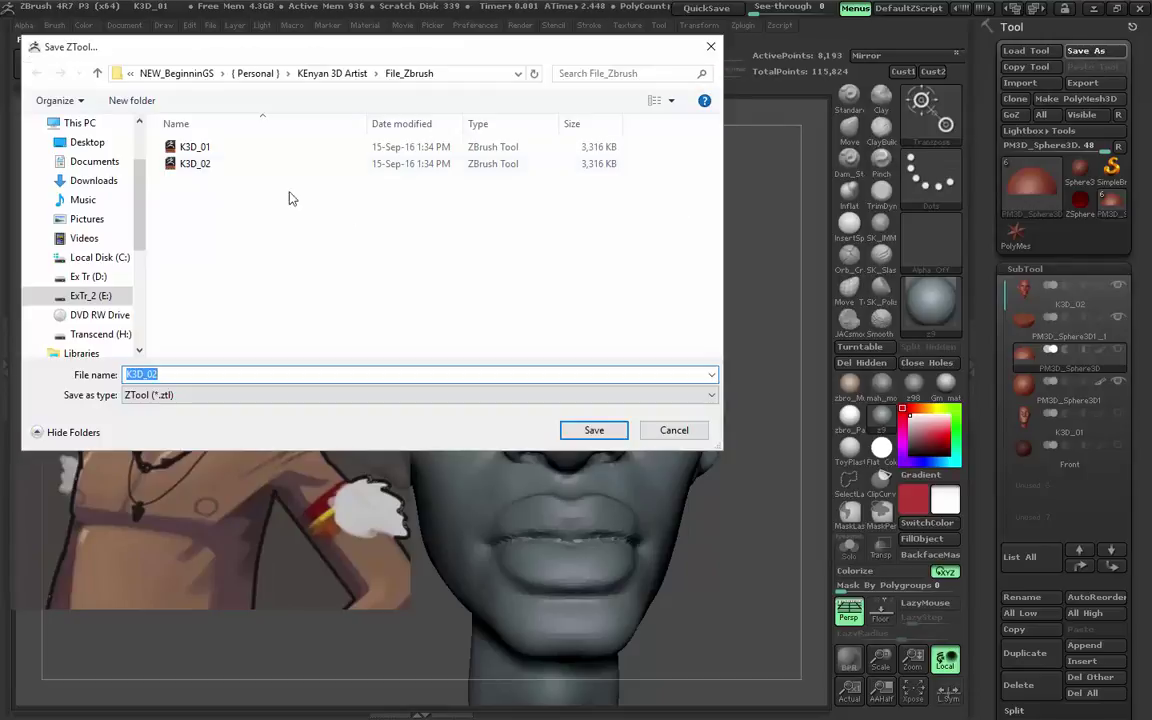
{"action": "double_click", "coordinate": [185, 149]}
{"action": "left_click", "coordinate": [676, 373]}
Tilt the lower eye shell with Transpose Rotate so its seam slants, seen in side profile.
{"action": "key", "text": "q"}
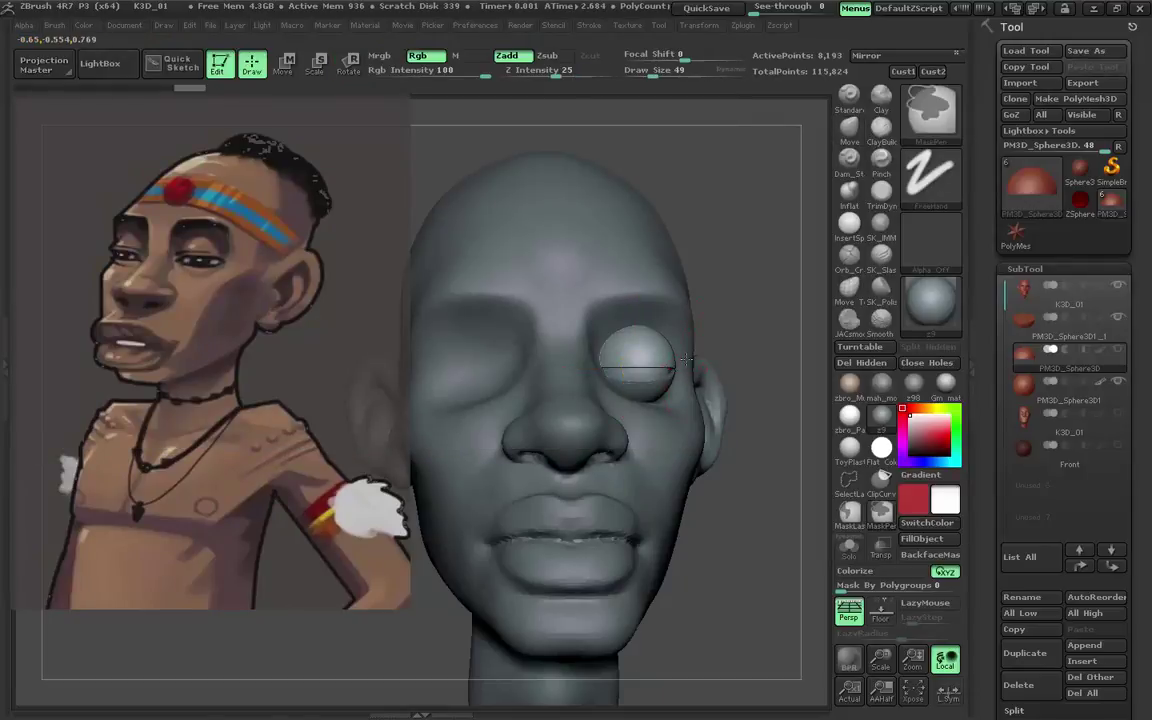
{"action": "left_click_drag", "start_coordinate": [668, 369], "coordinate": [604, 365]}
{"action": "key", "text": "w"}
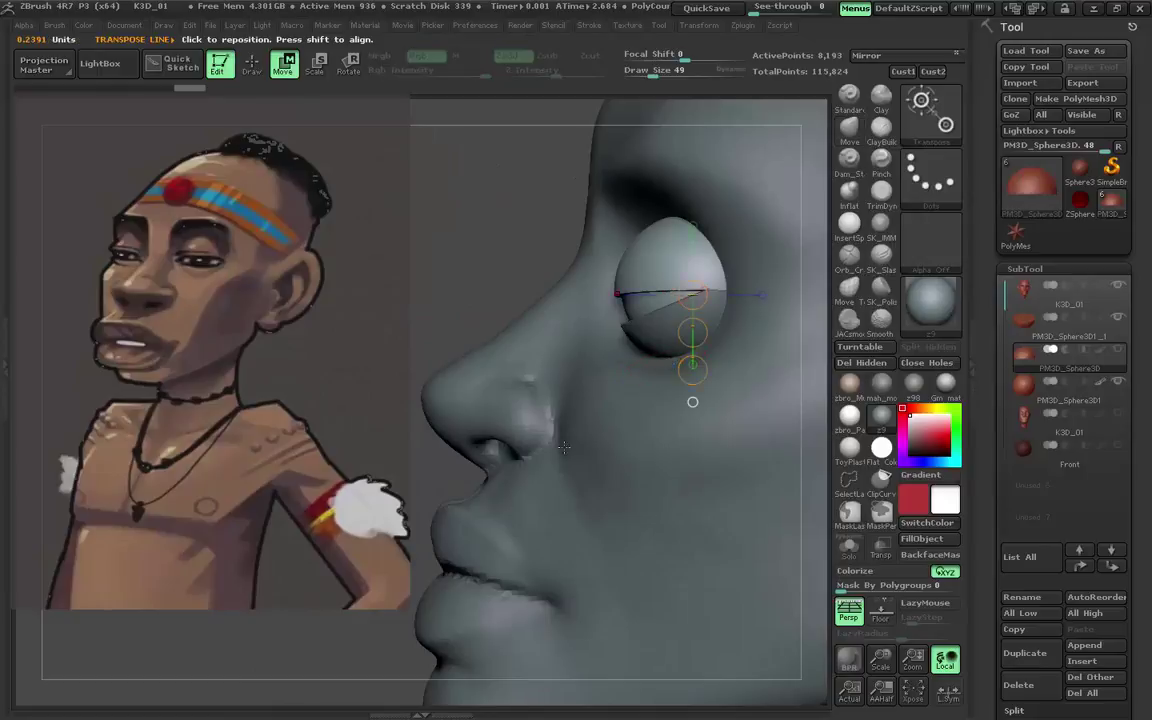
{"action": "mouse_move", "coordinate": [689, 398]}
{"action": "left_mouse_down", "text": "alt"}
{"action": "mouse_move", "coordinate": [578, 478]}
{"action": "mouse_move", "coordinate": [569, 456]}
{"action": "left_mouse_up", "text": "alt"}
{"action": "key", "text": "r"}
{"action": "left_click", "coordinate": [1050, 341]}
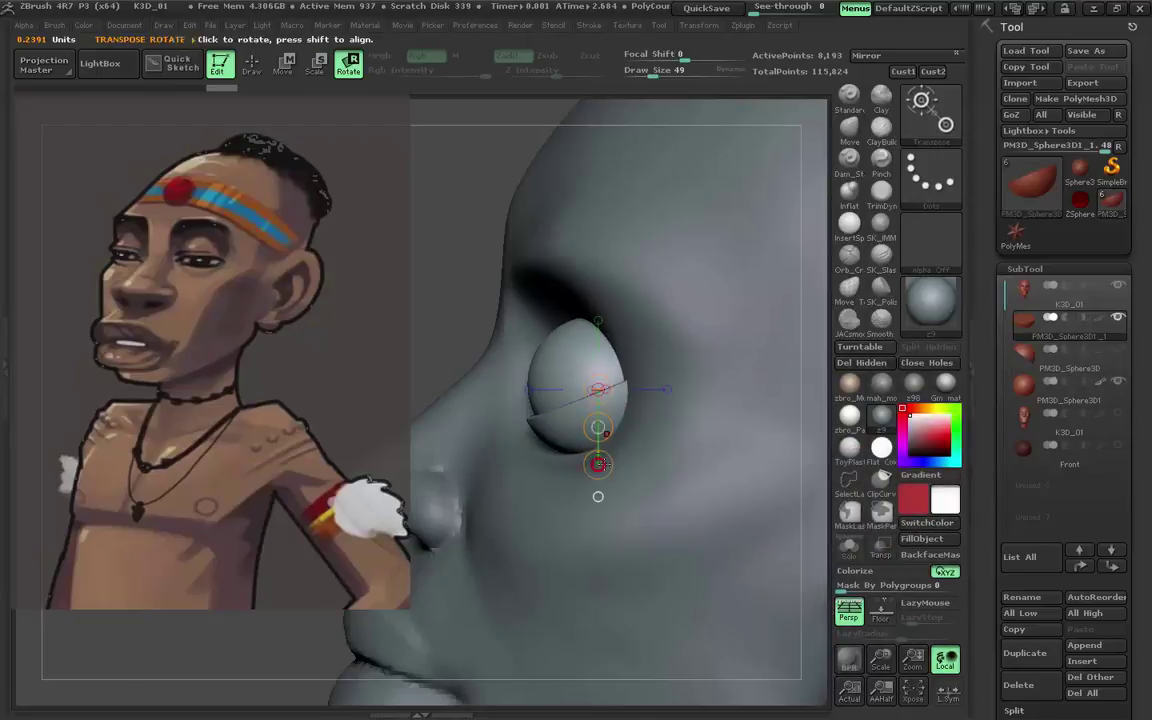
{"action": "mouse_move", "coordinate": [598, 463]}
{"action": "left_mouse_down"}
{"action": "mouse_move", "coordinate": [588, 462]}
{"action": "mouse_move", "coordinate": [686, 458]}
{"action": "left_mouse_up"}
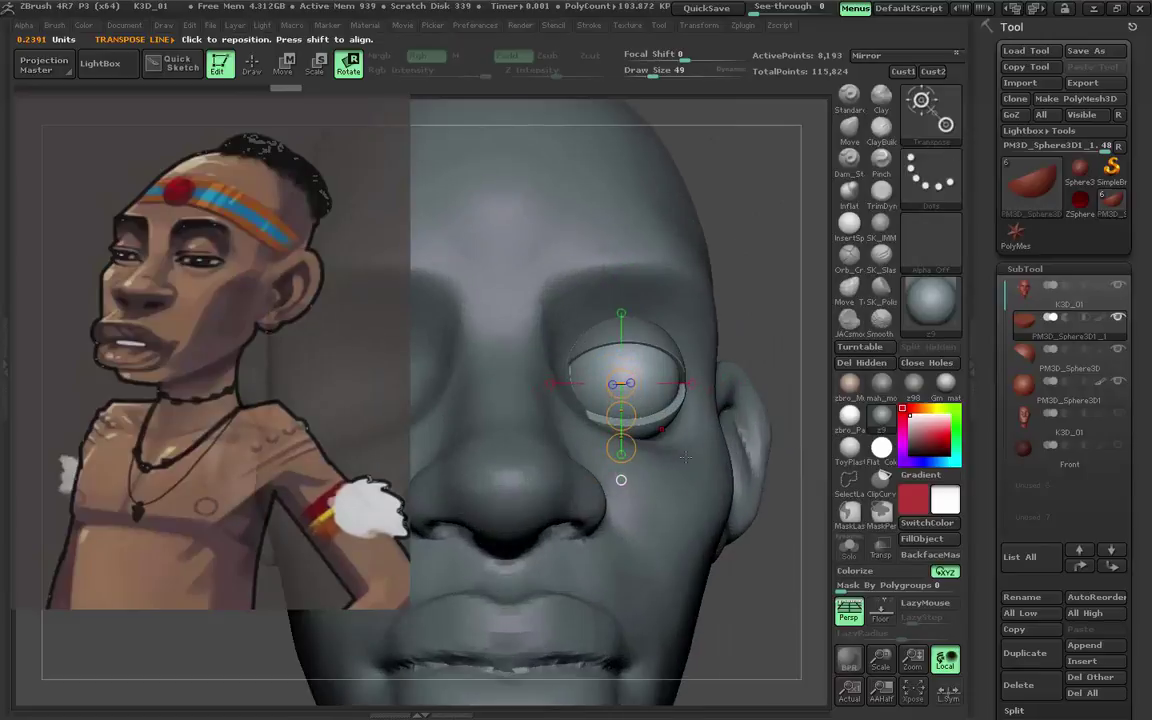
{"action": "left_click", "coordinate": [1052, 369]}
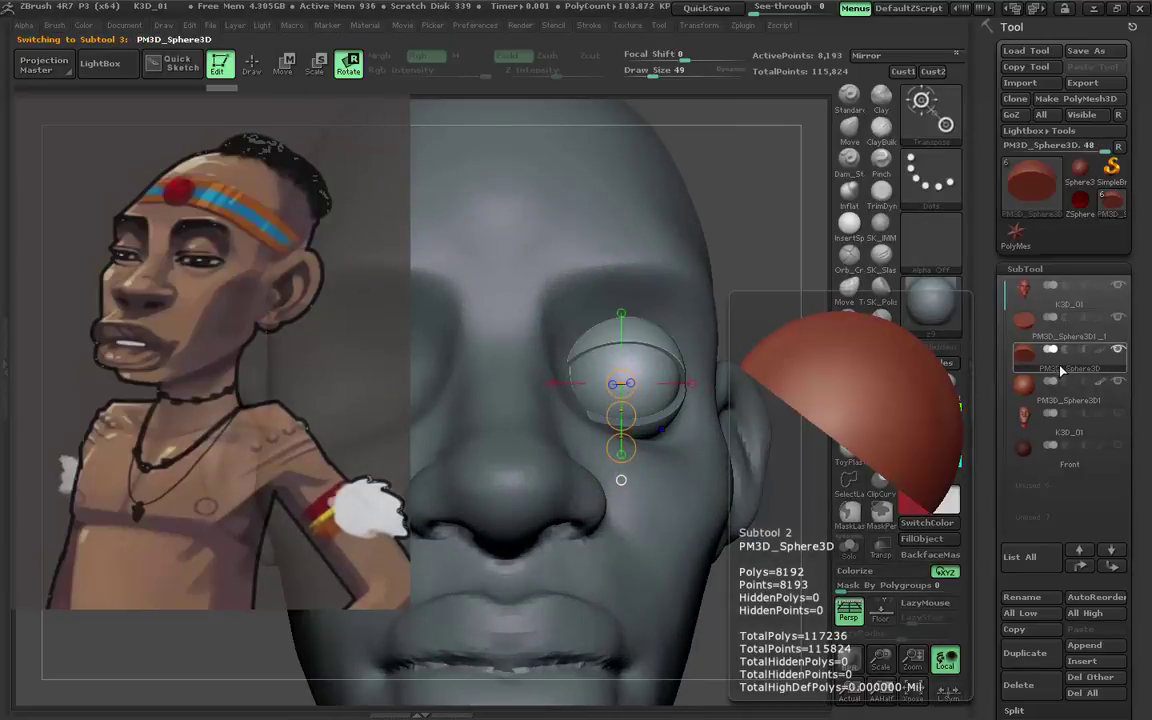
{"action": "left_click", "coordinate": [1053, 336]}
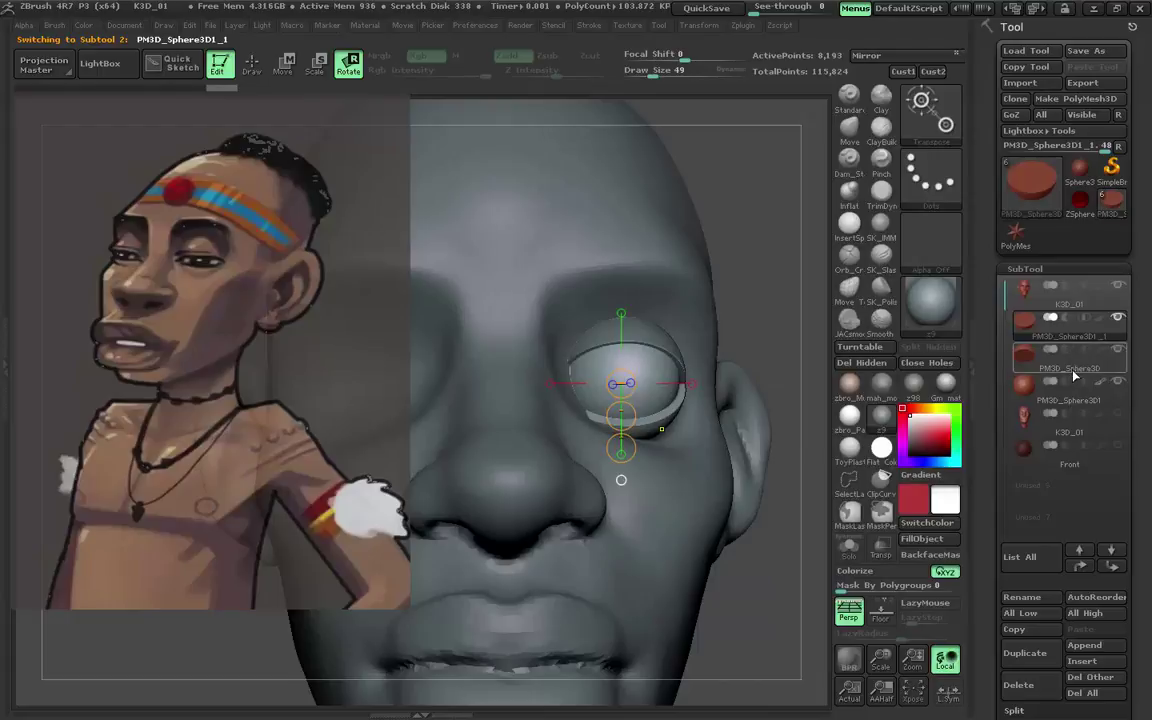
Rename the shells Lower Lid and Upper Lid, moving Upper Lid above Lower Lid in the list.
{"action": "left_click", "coordinate": [1035, 600]}
{"action": "type", "text": "Lower"}
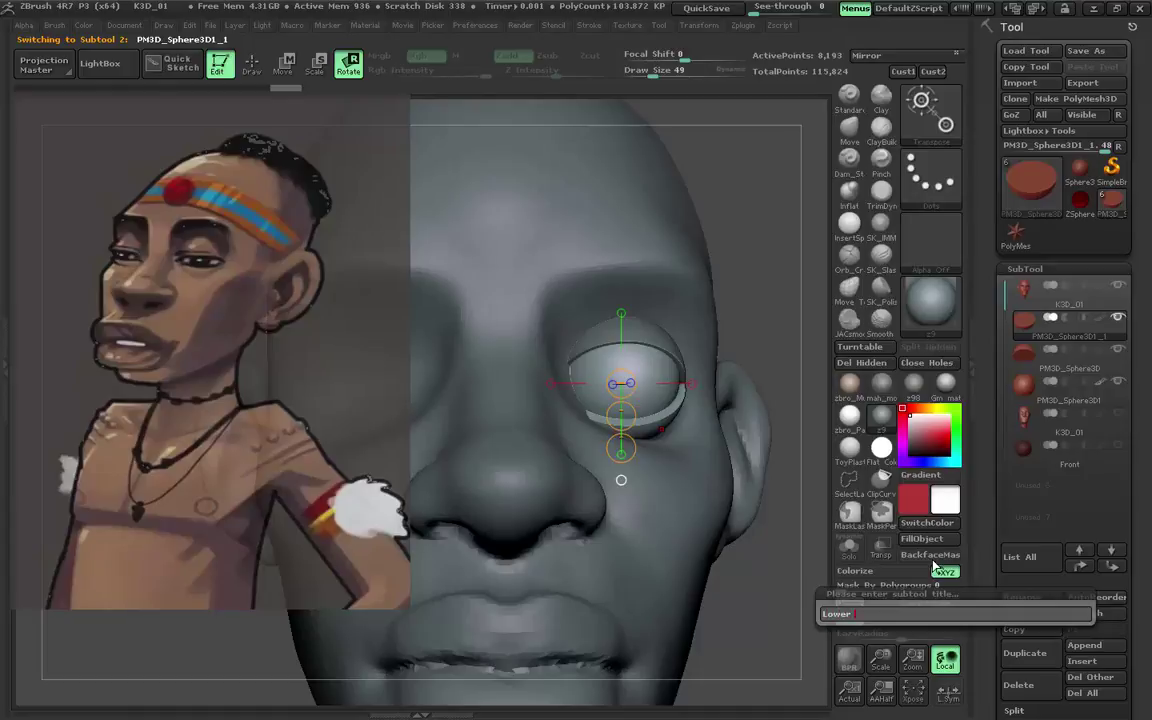
{"action": "type", "text": "Lid"}
{"action": "key", "text": "Return"}
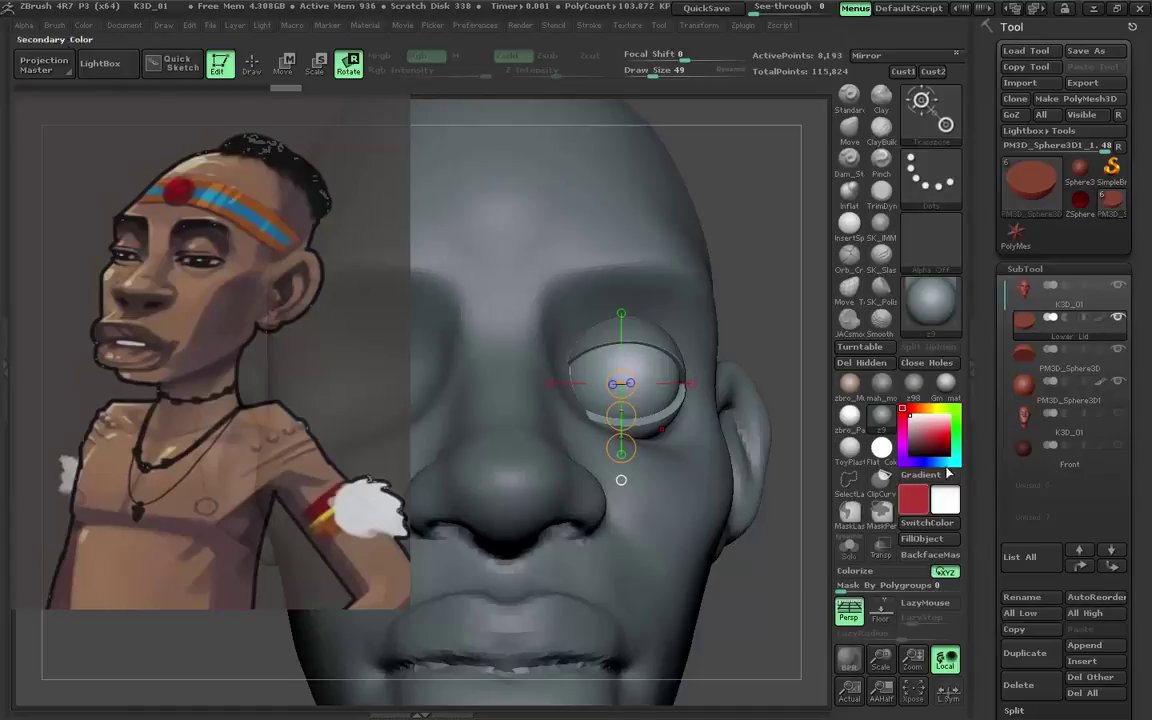
{"action": "left_click", "coordinate": [1042, 366]}
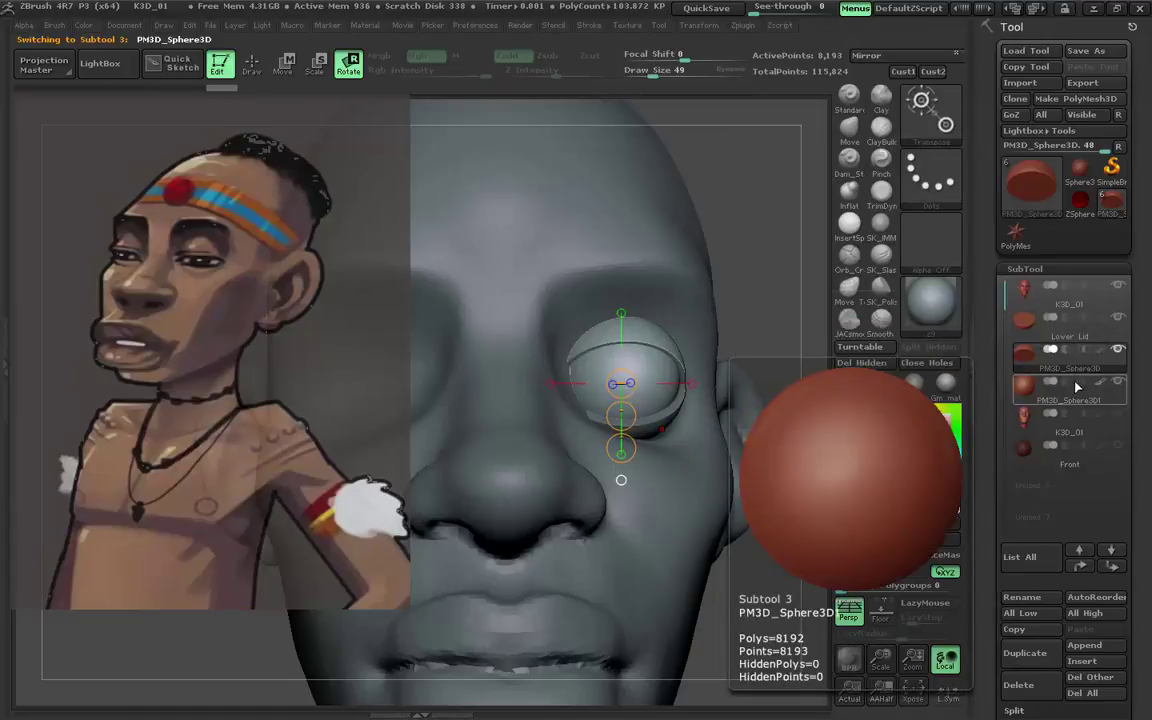
{"action": "left_click", "coordinate": [1079, 549]}
{"action": "left_click", "coordinate": [1048, 600]}
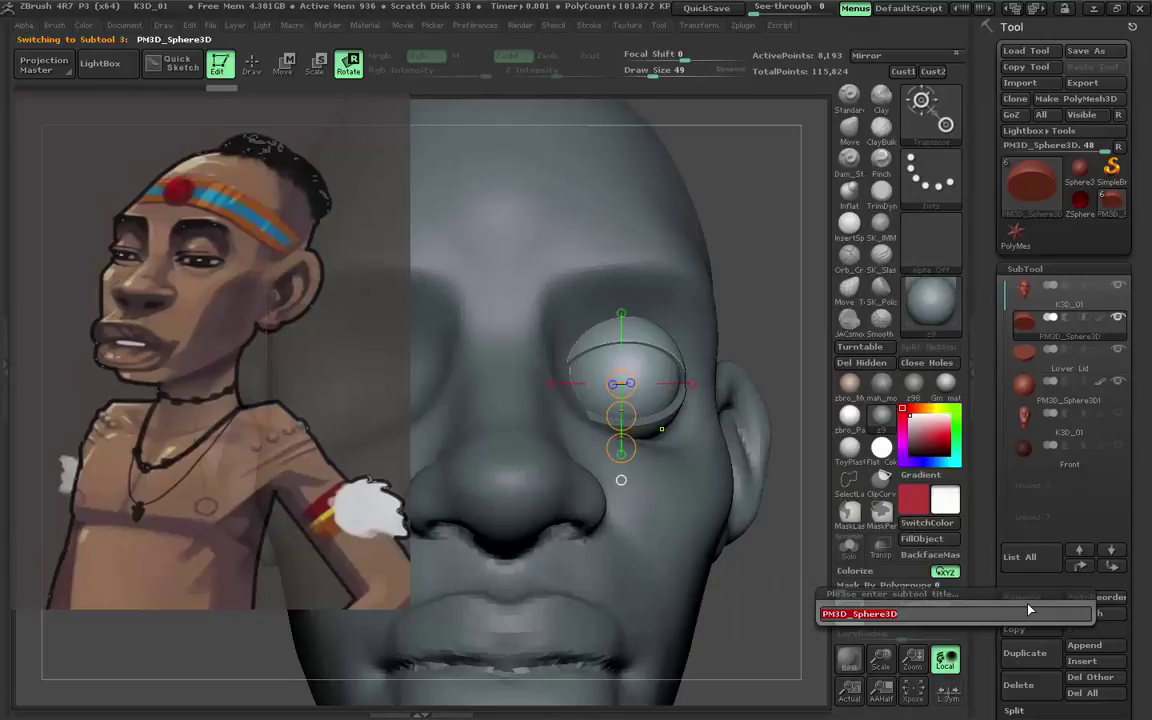
{"action": "type", "text": "Upper"}
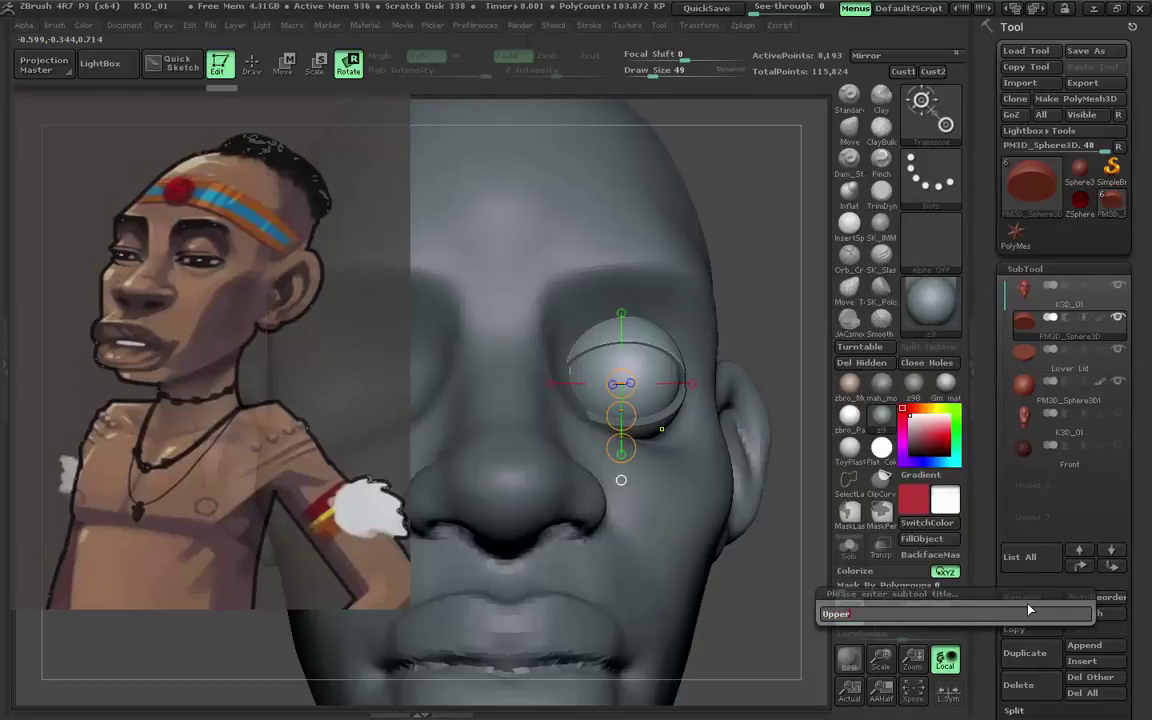
{"action": "type", "text": " Lid"}
{"action": "key", "text": "Return"}
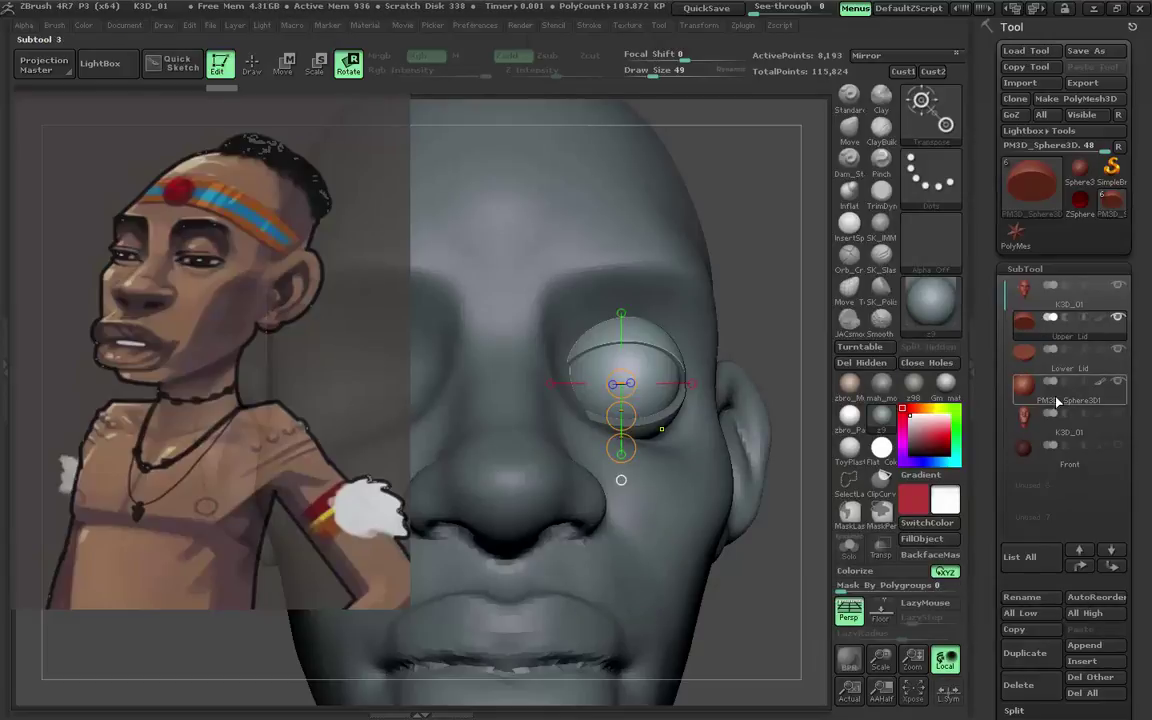
{"action": "mouse_move", "coordinate": [1046, 352]}
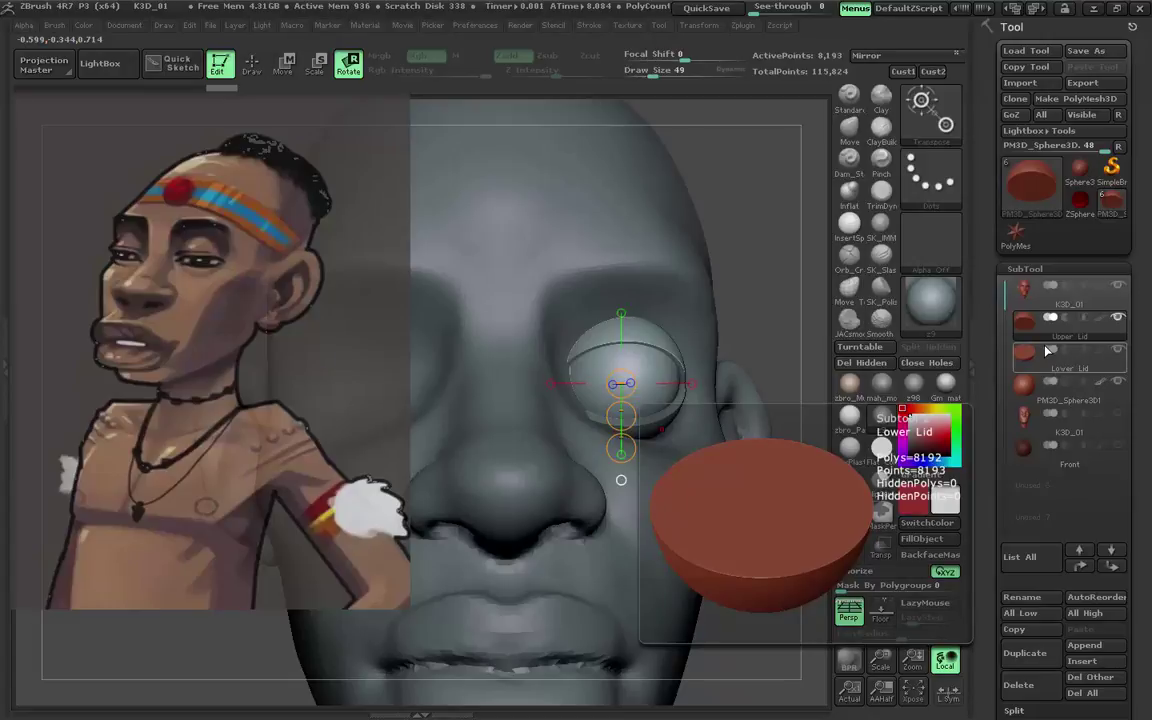
{"action": "key", "text": "q"}
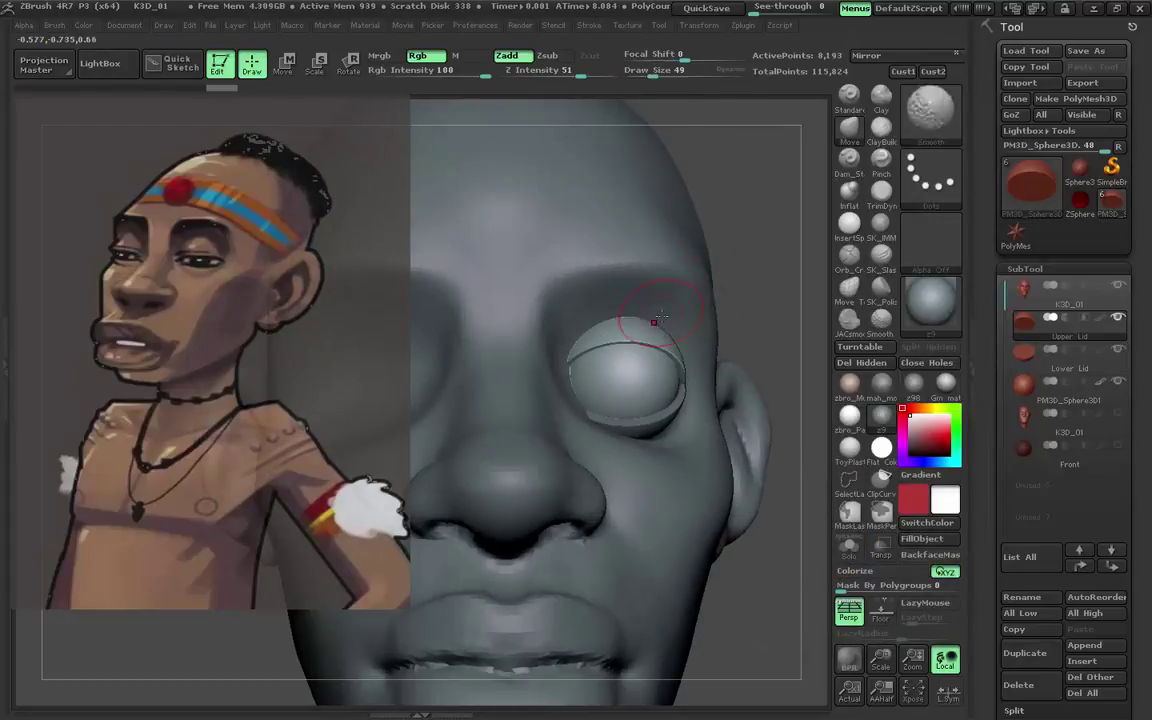
Nudge the upper lid's edge, then select and frame the Upper Lid piece.
{"action": "left_click_drag", "start_coordinate": [650, 335], "coordinate": [694, 362]}
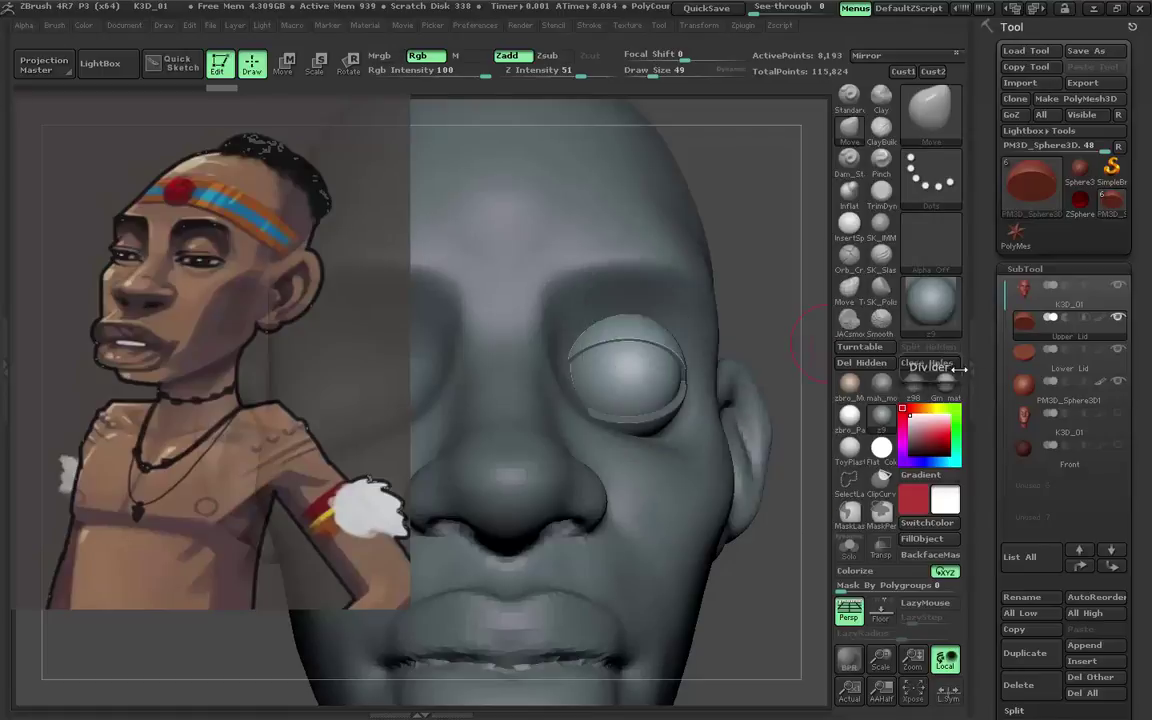
{"action": "left_click_drag", "start_coordinate": [707, 364], "coordinate": [738, 378]}
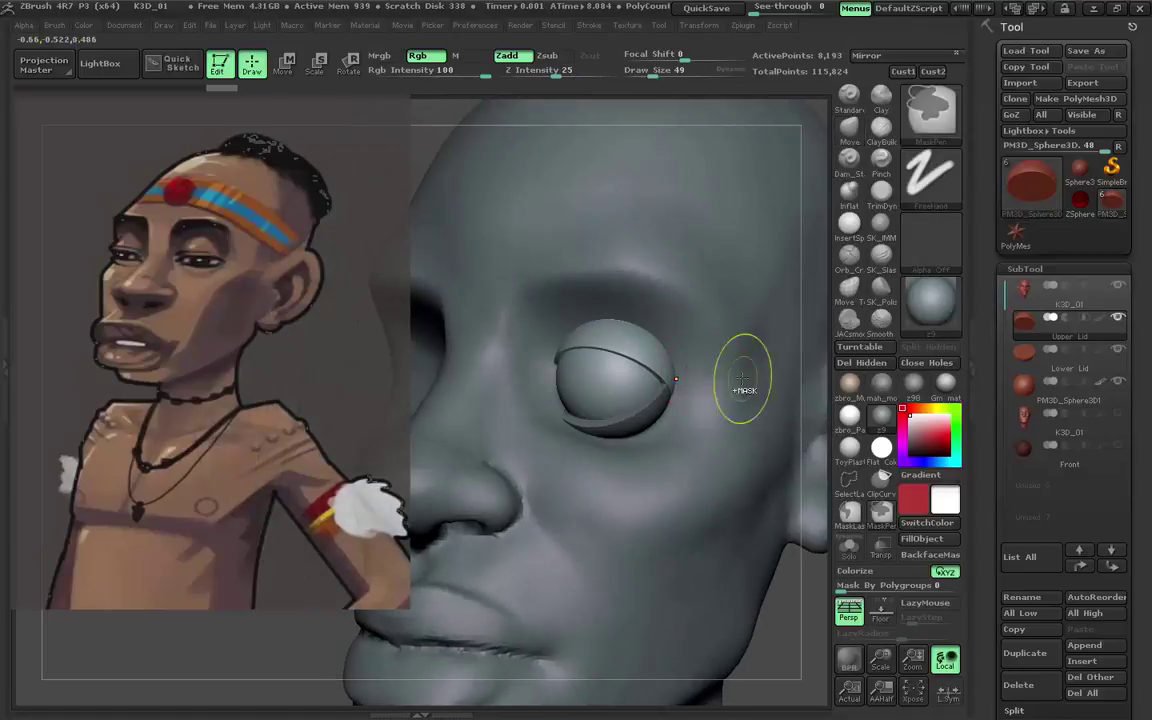
{"action": "key", "text": "f"}
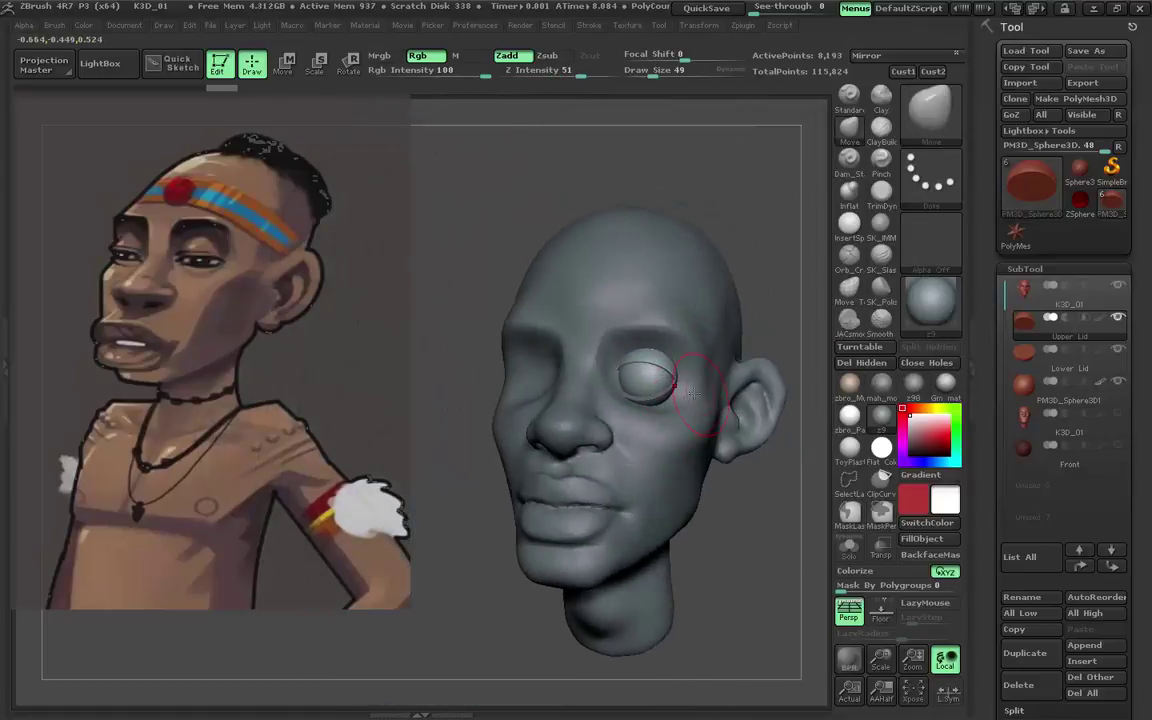
{"action": "left_click_drag", "start_coordinate": [780, 300], "coordinate": [815, 330]}
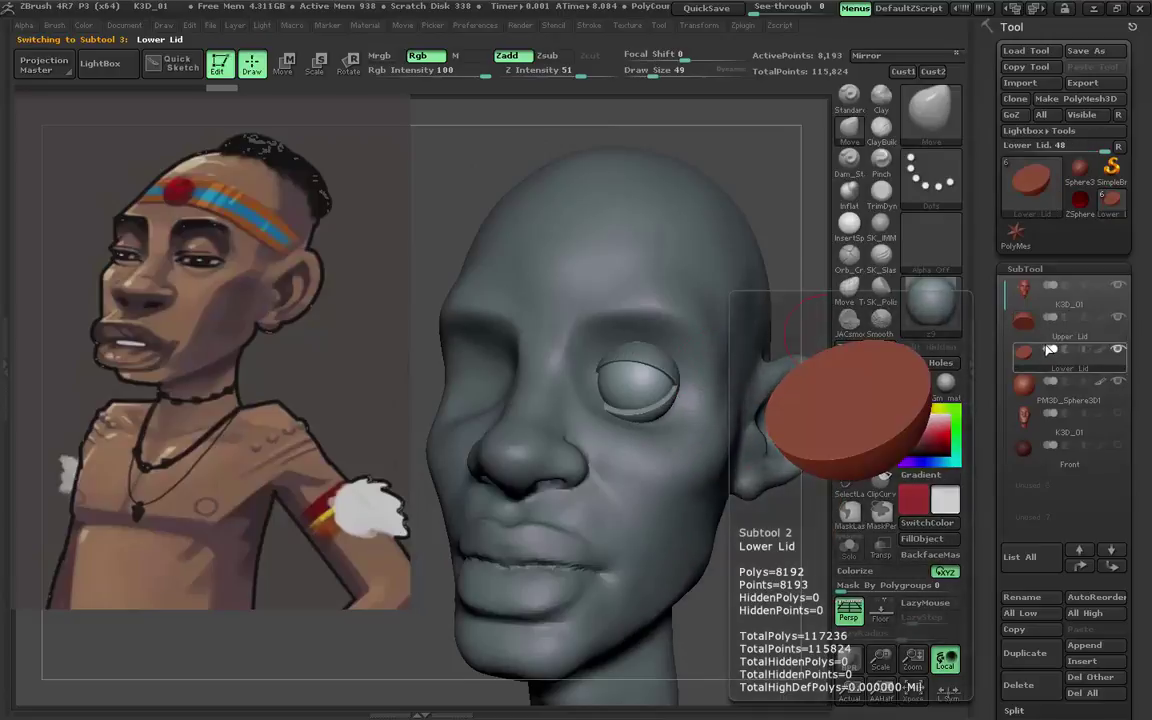
{"action": "left_click", "coordinate": [1040, 320]}
{"action": "key", "text": "f"}
{"action": "key", "text": "shift+f"}
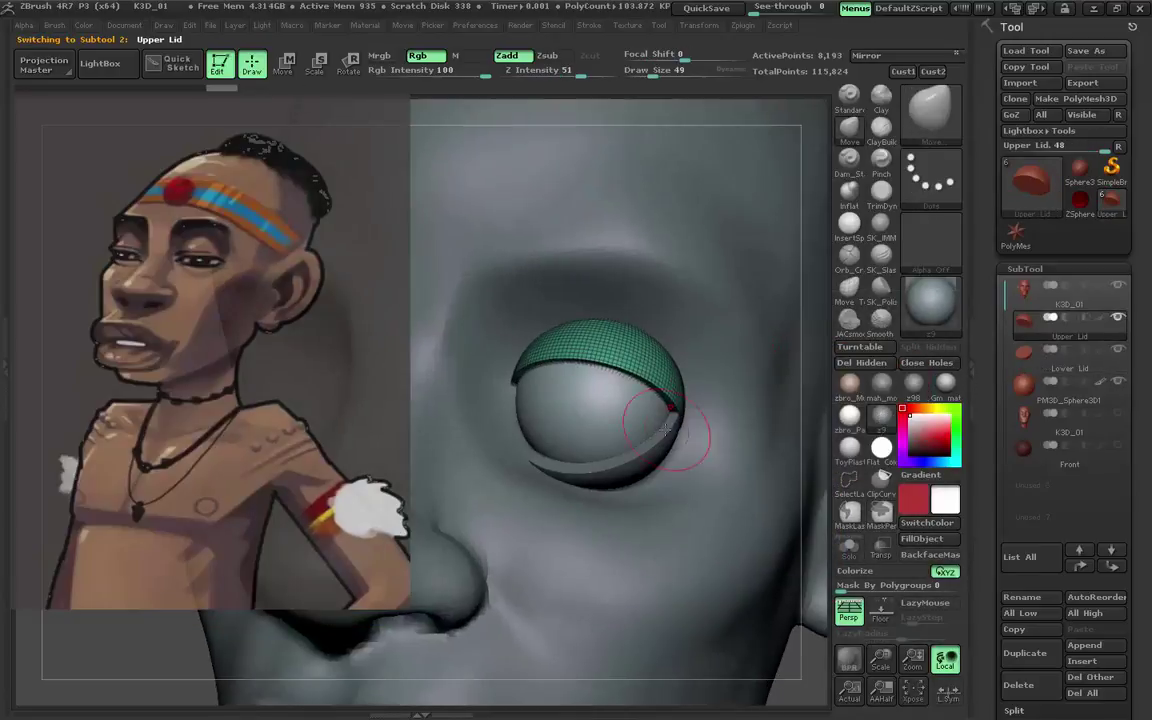
Duplicate the Upper Lid, then delete the extra Upper Lid subtool.
{"action": "key", "text": "ctrl+shift+d"}
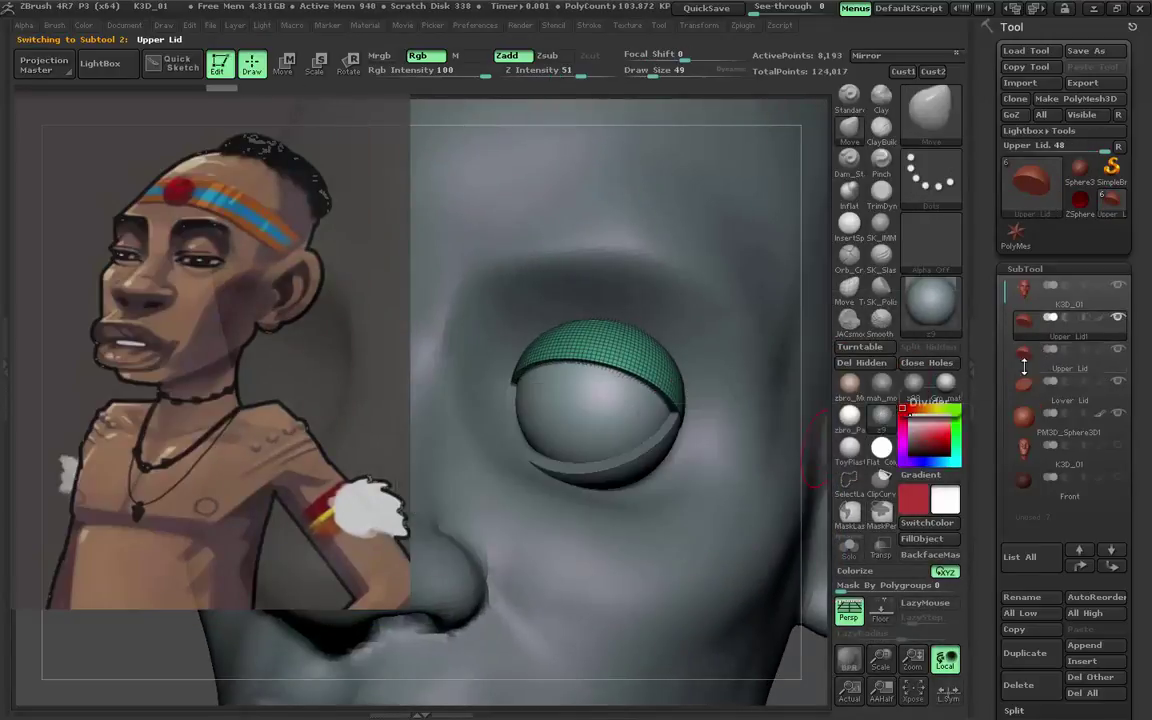
{"action": "left_click", "coordinate": [1087, 370]}
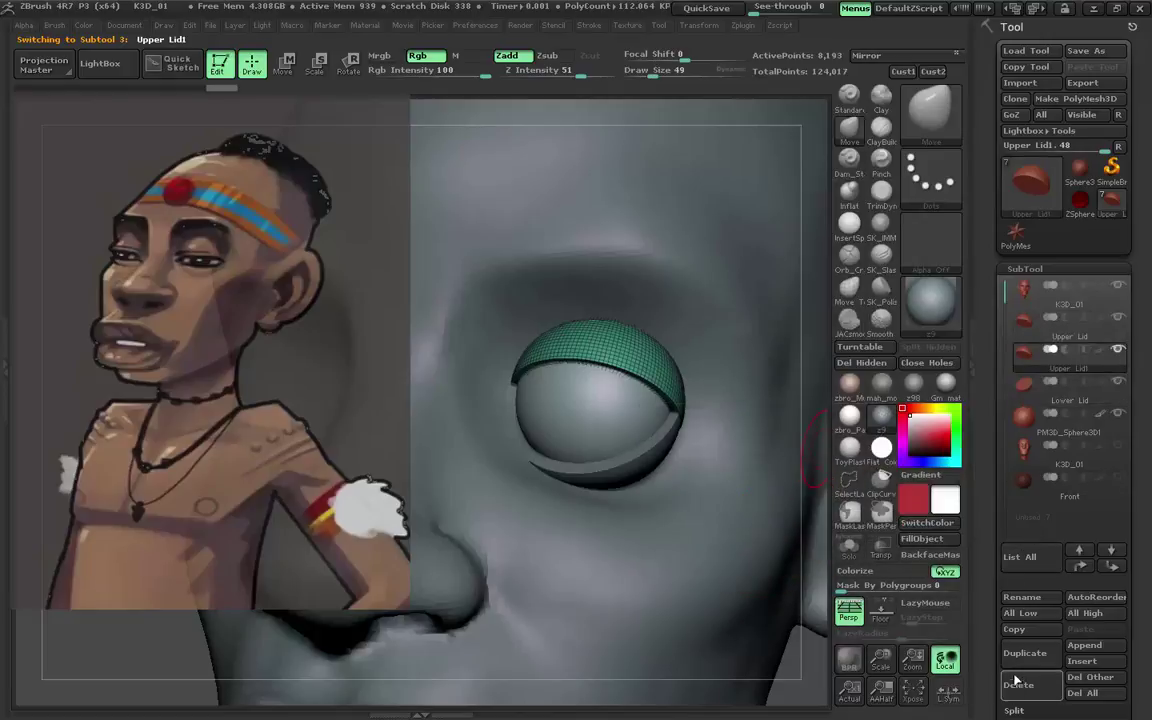
{"action": "key", "text": "Up"}
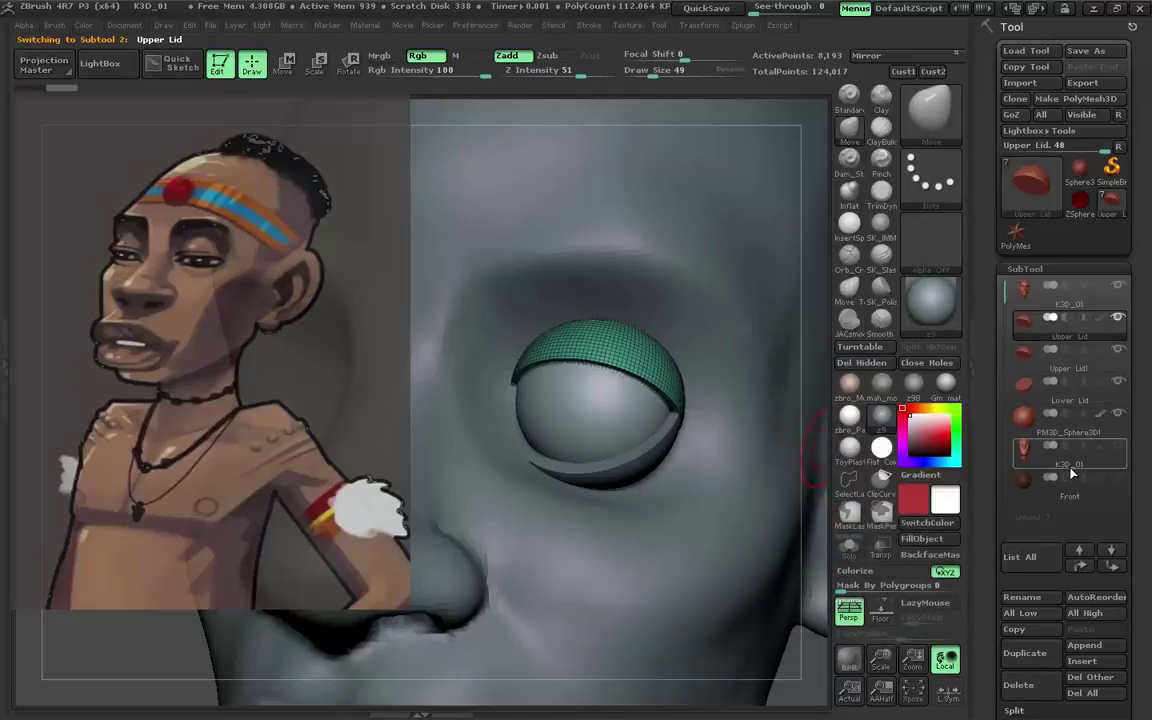
{"action": "left_click", "coordinate": [1022, 693]}
{"action": "left_click", "coordinate": [848, 699]}
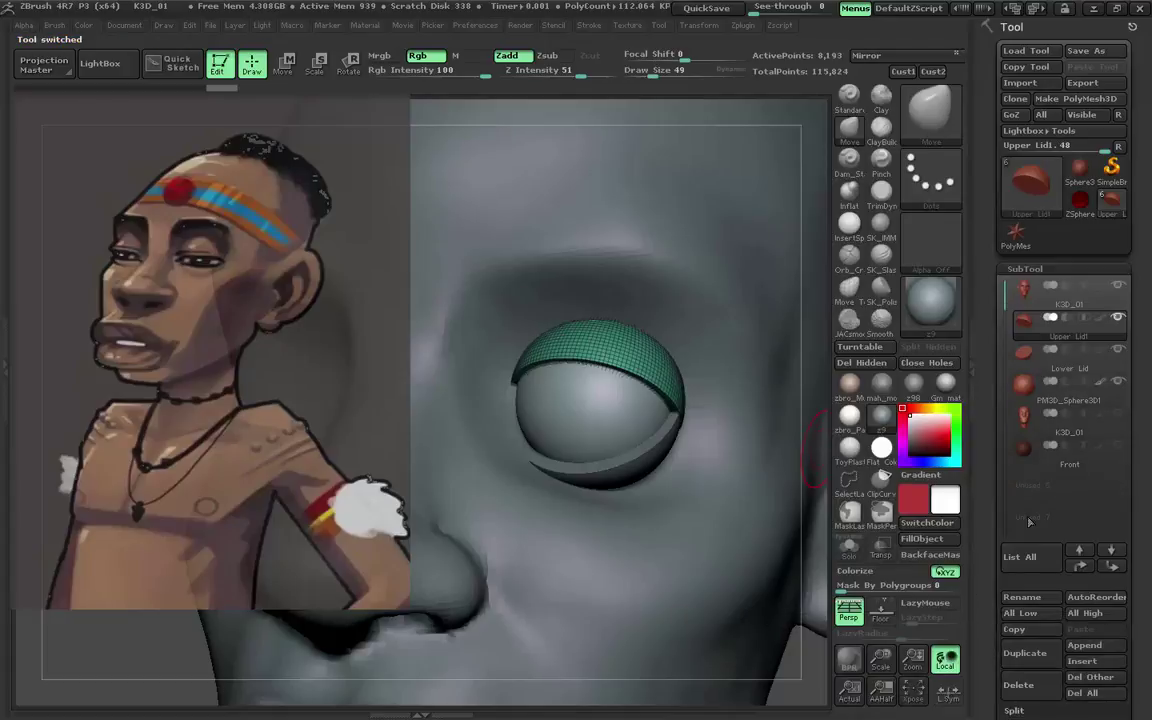
Inspect the Lower Lid up close, then return to editing the K3D_01 head.
{"action": "left_click", "coordinate": [1058, 370]}
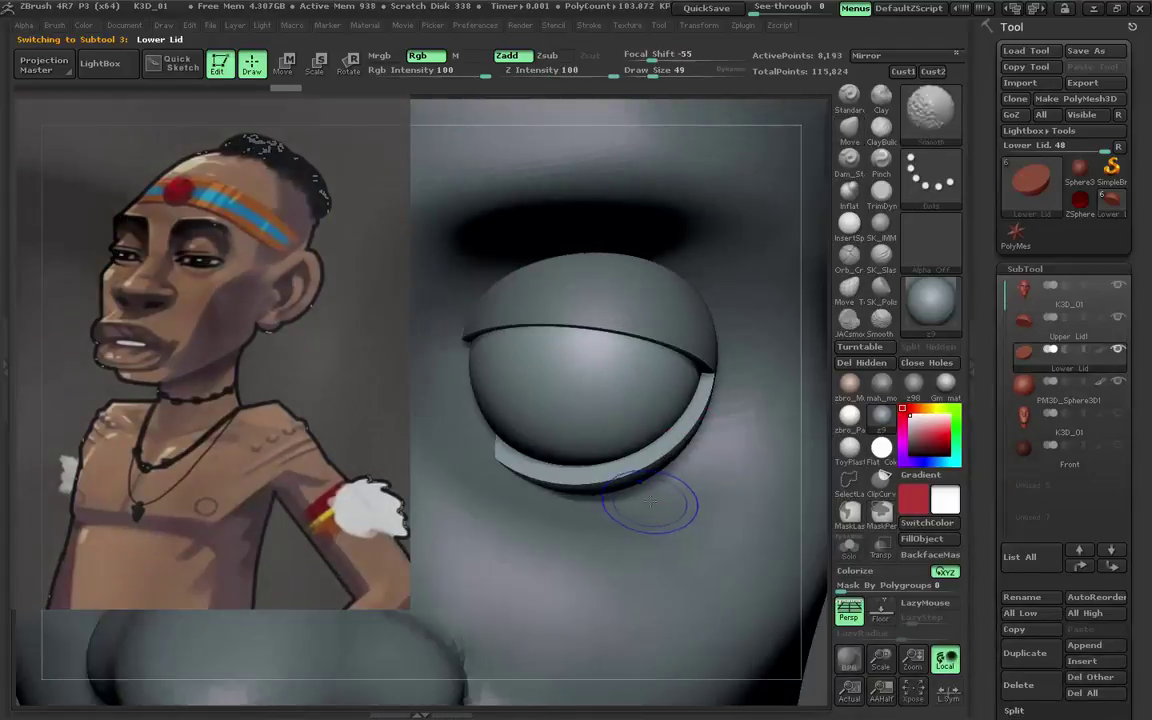
{"action": "mouse_move", "coordinate": [651, 503]}
{"action": "left_mouse_down", "text": "alt"}
{"action": "mouse_move", "coordinate": [694, 463]}
{"action": "mouse_move", "coordinate": [676, 414]}
{"action": "mouse_move", "coordinate": [640, 420]}
{"action": "mouse_move", "coordinate": [617, 399]}
{"action": "left_mouse_up", "text": "alt"}
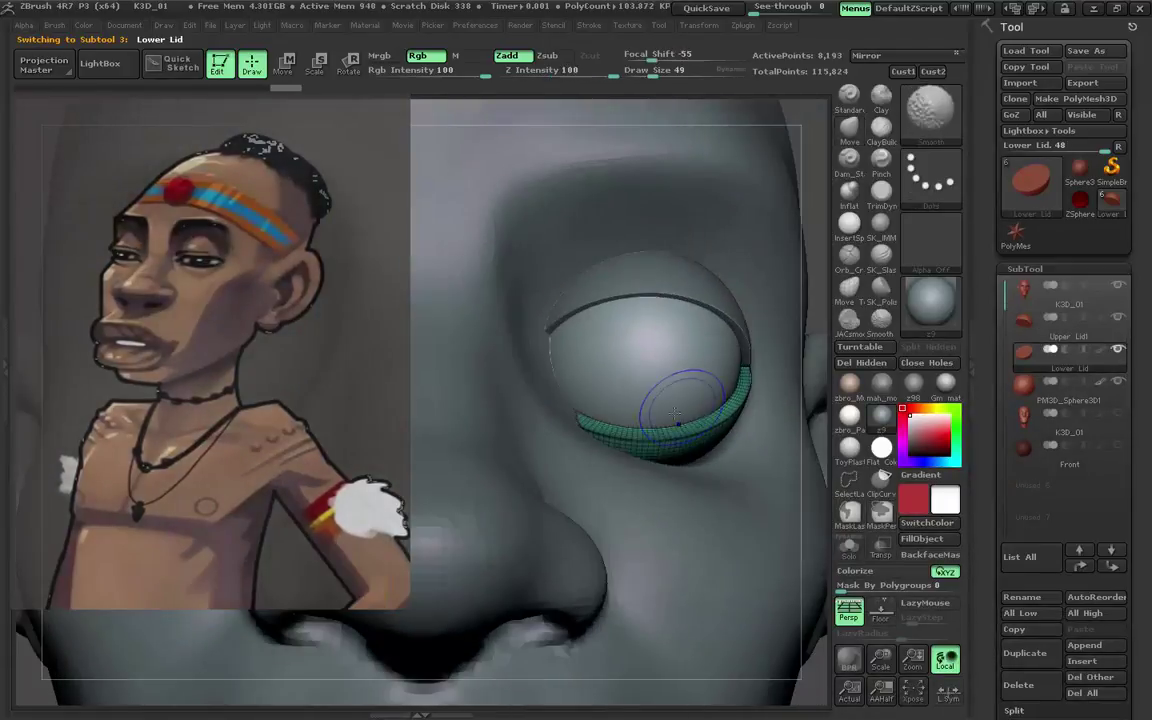
{"action": "key", "text": "shift+f"}
{"action": "key", "text": "b"}
{"action": "key", "text": "m"}
{"action": "key", "text": "v"}
{"action": "left_click", "coordinate": [650, 303], "text": "alt"}
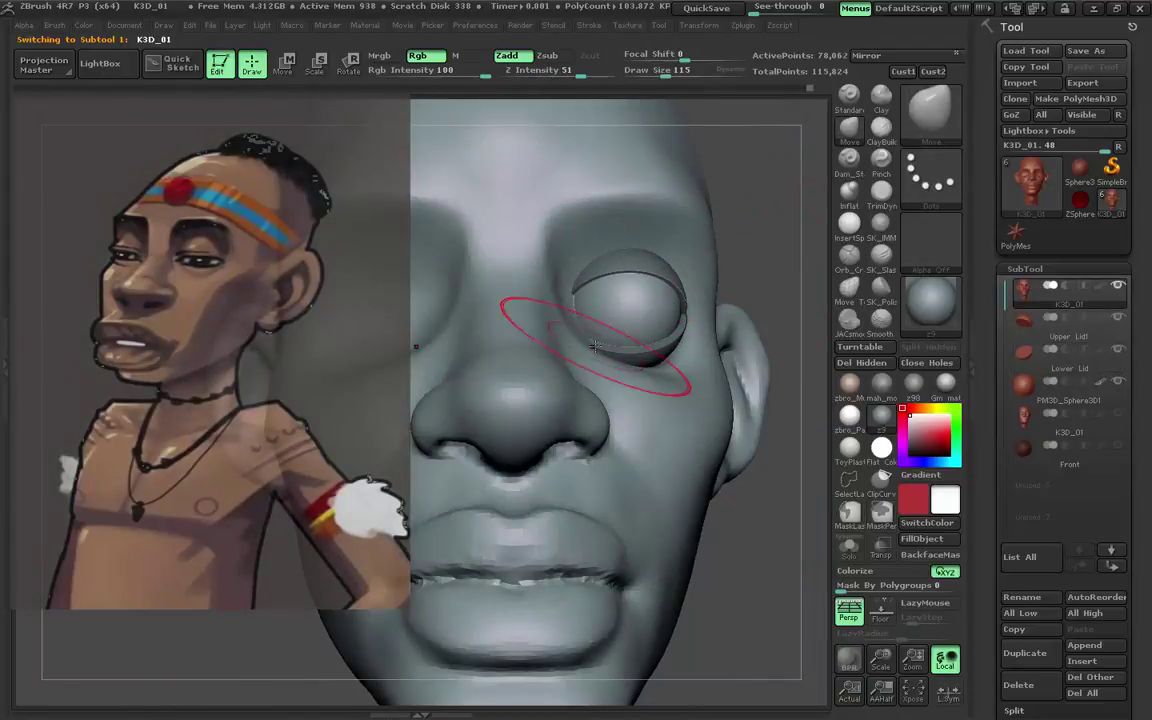
Orbit the head through three-quarter, cheek and frontal views to inspect it.
{"action": "left_click_drag", "start_coordinate": [594, 345], "coordinate": [779, 108]}
{"action": "left_click_drag", "start_coordinate": [694, 244], "coordinate": [548, 352]}
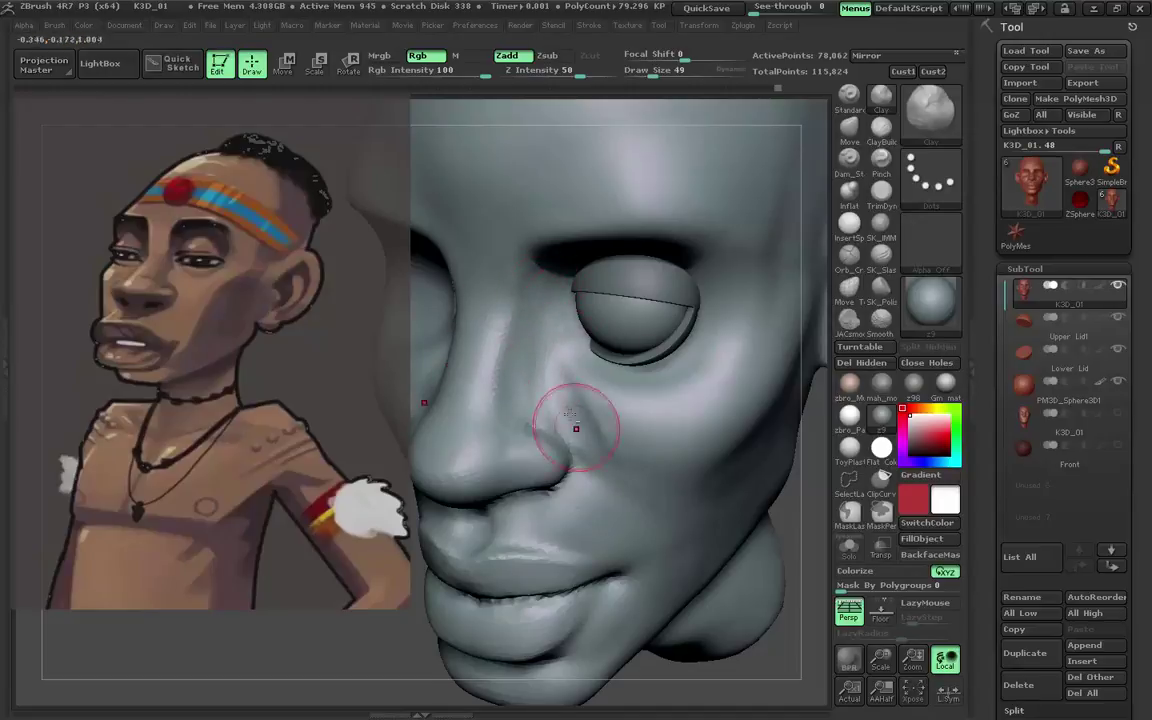
{"action": "left_click_drag", "start_coordinate": [576, 428], "coordinate": [559, 310]}
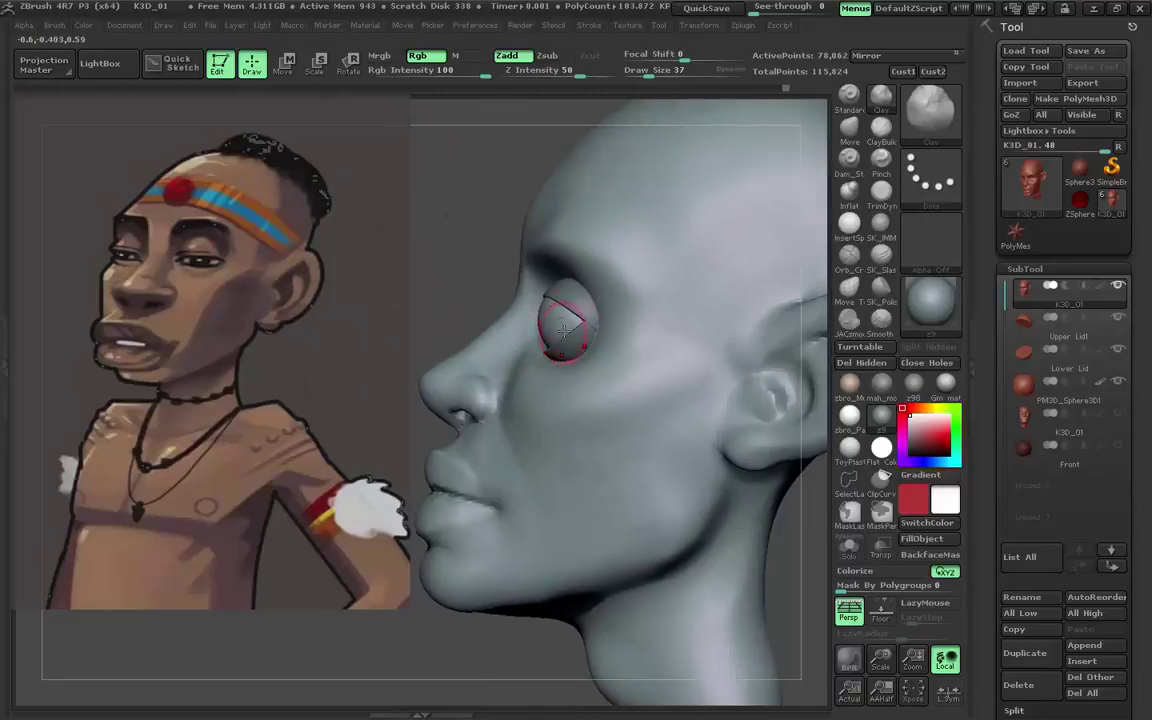
Save the head ZTool over K3D_01.ZTL.
{"action": "left_click", "coordinate": [1085, 50]}
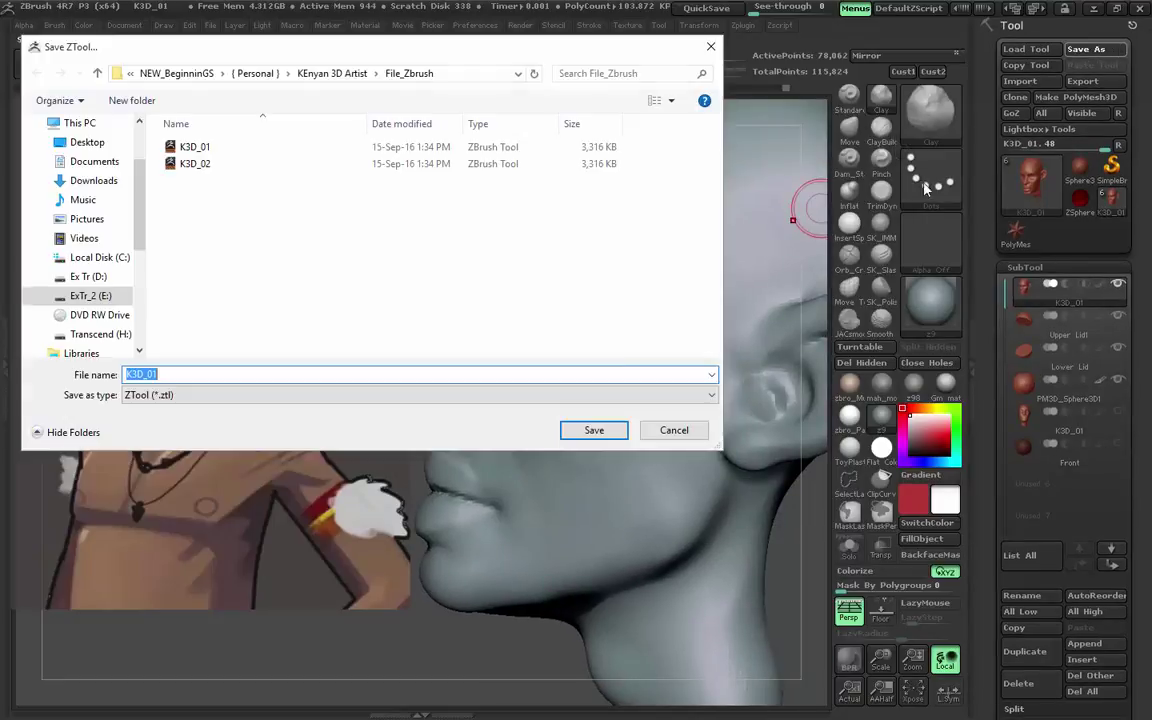
{"action": "left_click", "coordinate": [594, 430]}
{"action": "left_click", "coordinate": [620, 373]}
Save another copy over K3D_02.ztl and check the head from front and profile.
{"action": "left_click", "coordinate": [1085, 50]}
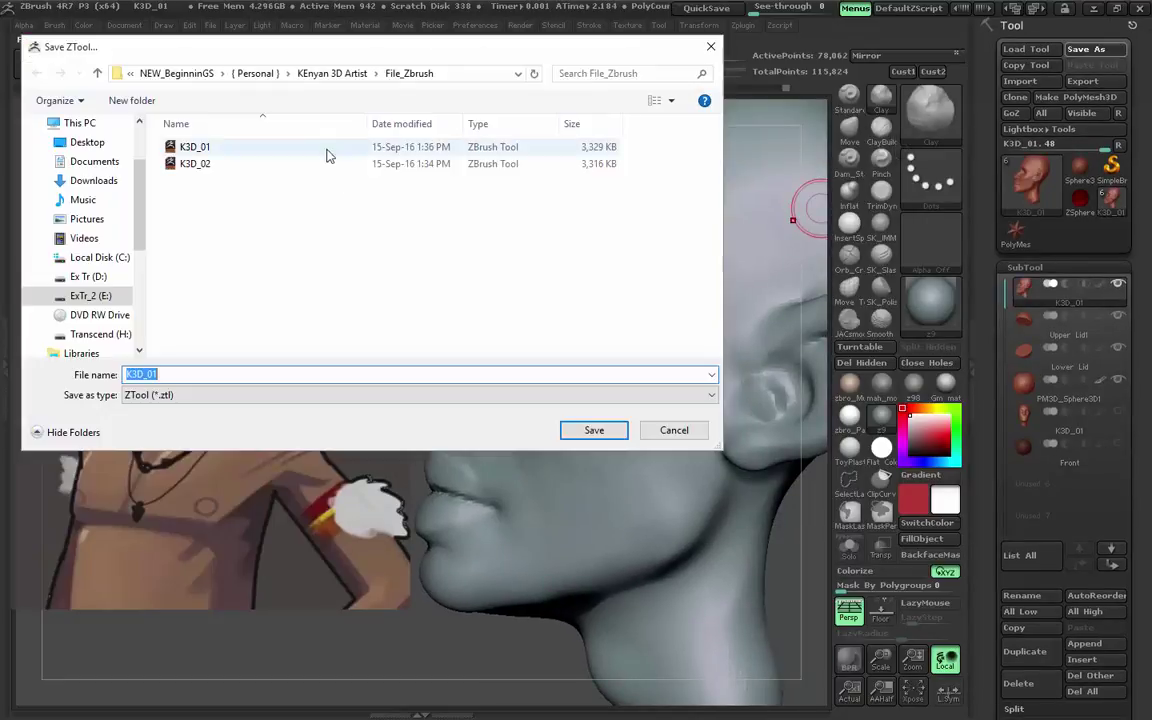
{"action": "double_click", "coordinate": [312, 167]}
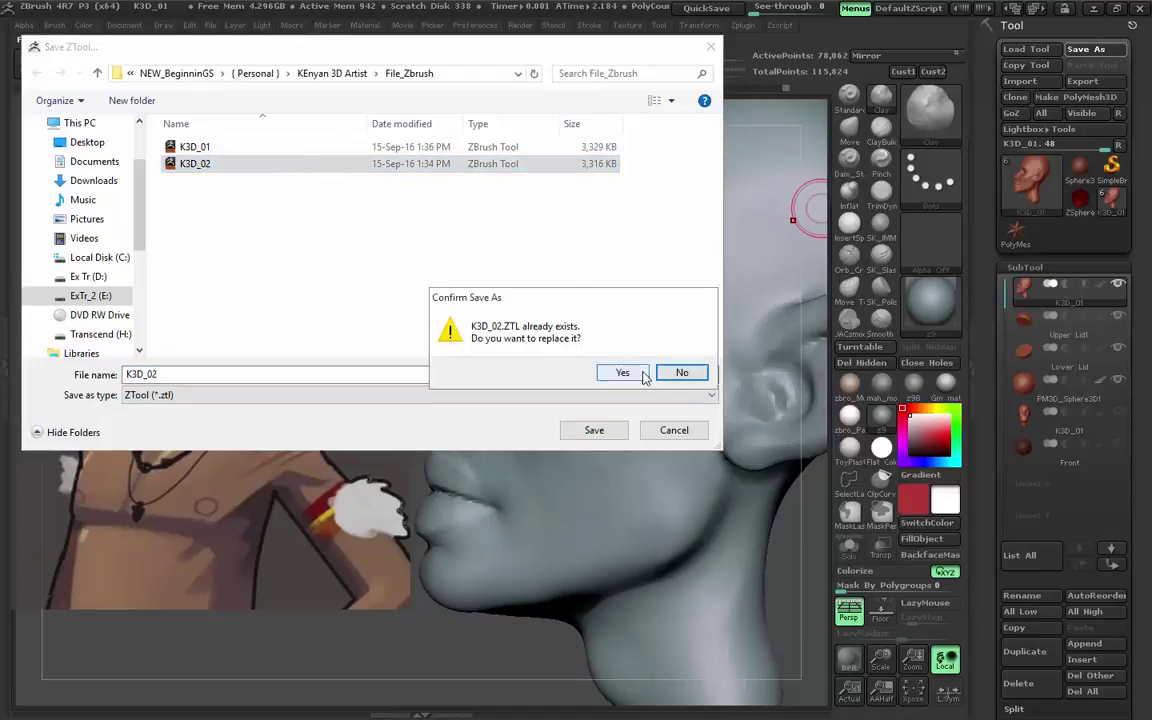
{"action": "left_click", "coordinate": [630, 375]}
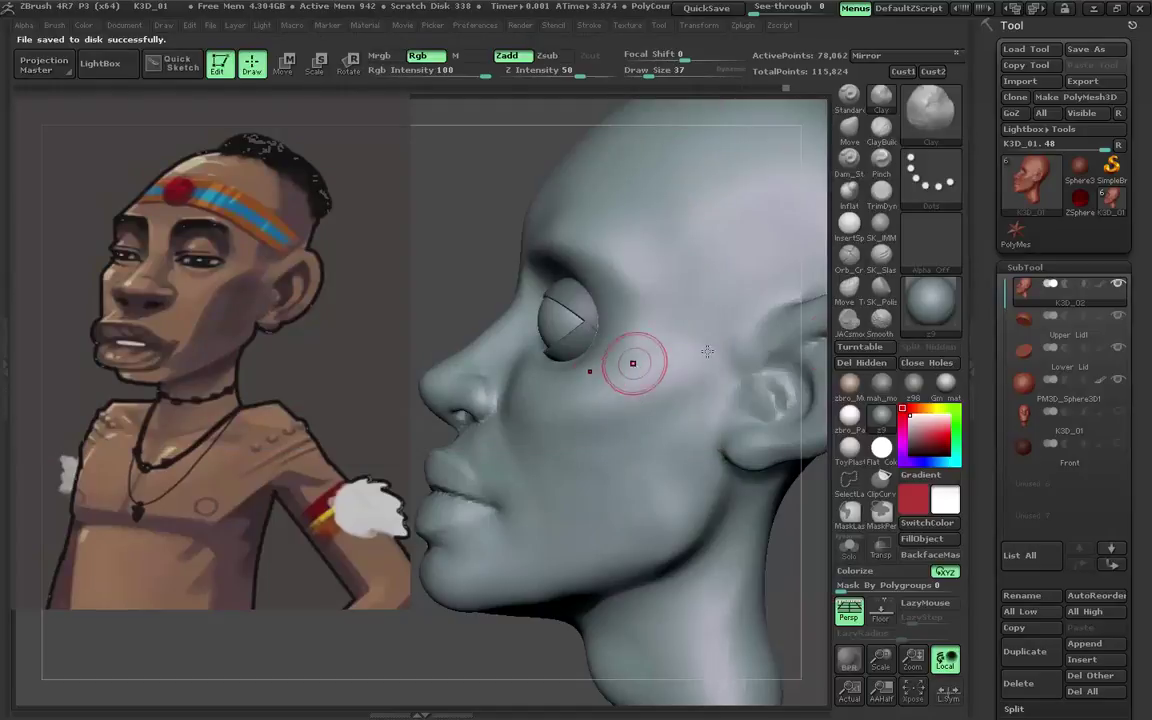
{"action": "left_click_drag", "start_coordinate": [610, 262], "coordinate": [611, 392]}
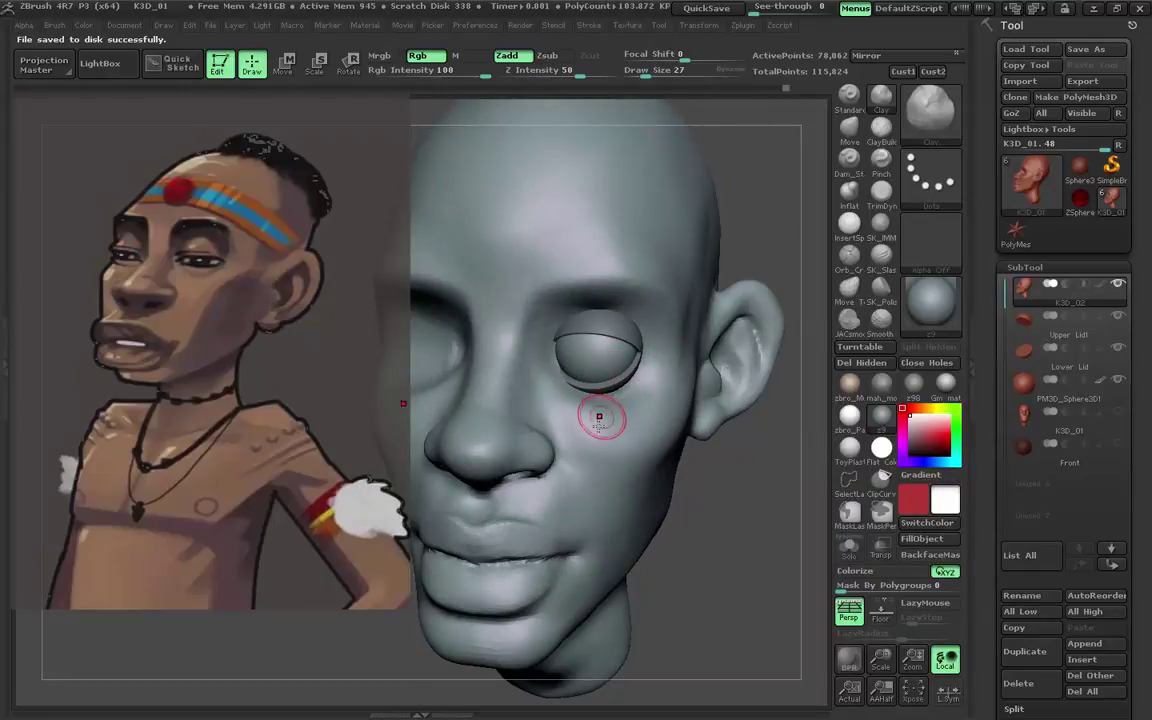
{"action": "left_click_drag", "start_coordinate": [612, 413], "coordinate": [617, 386]}
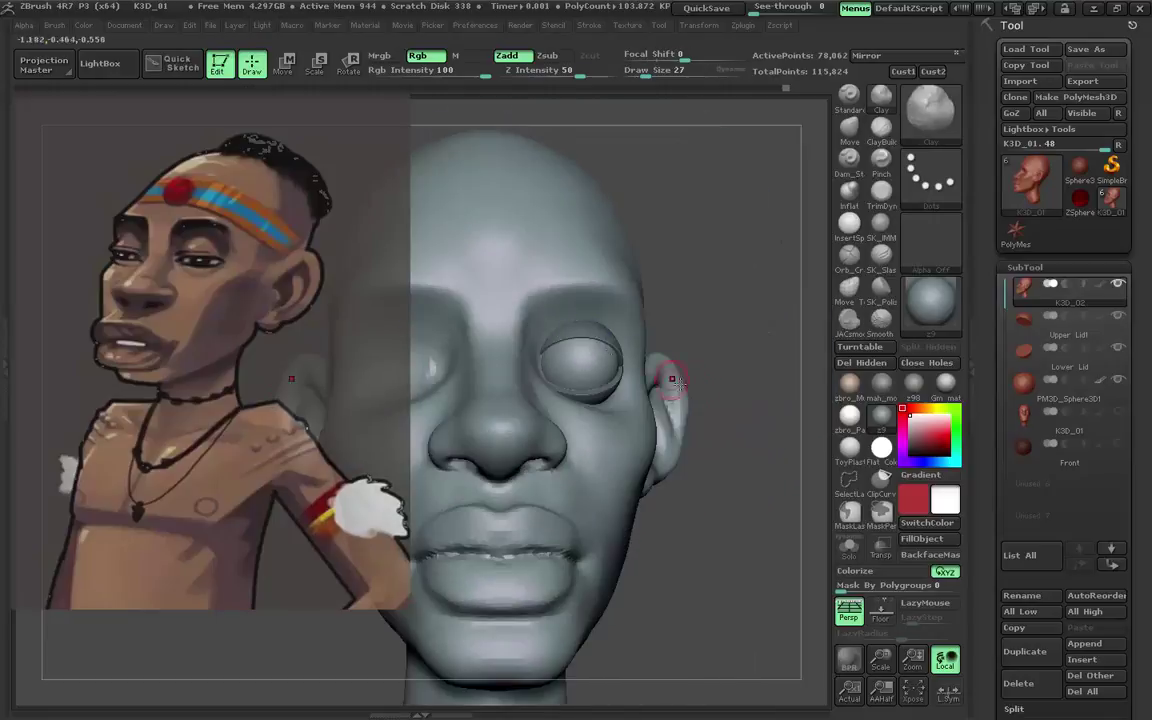
{"action": "left_click_drag", "start_coordinate": [581, 349], "coordinate": [591, 380]}
Select Upper Lid1 and inspect the eye and both lids from several angles.
{"action": "left_click", "coordinate": [1036, 343]}
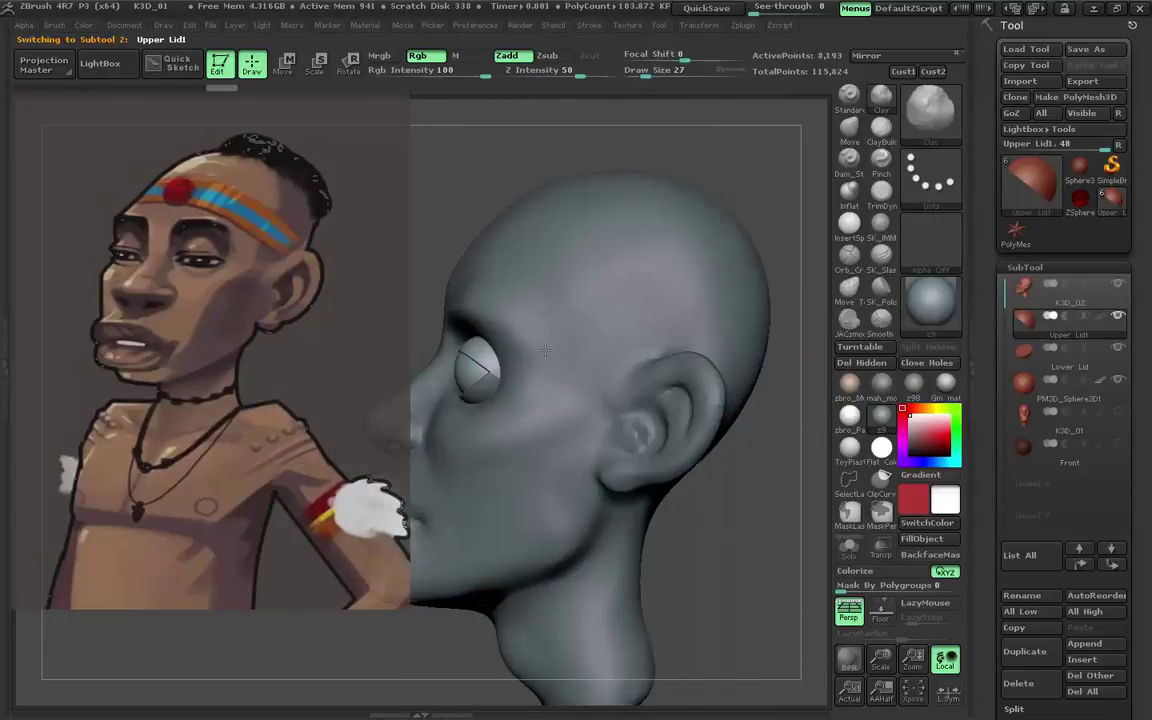
{"action": "left_click_drag", "start_coordinate": [740, 390], "coordinate": [551, 377]}
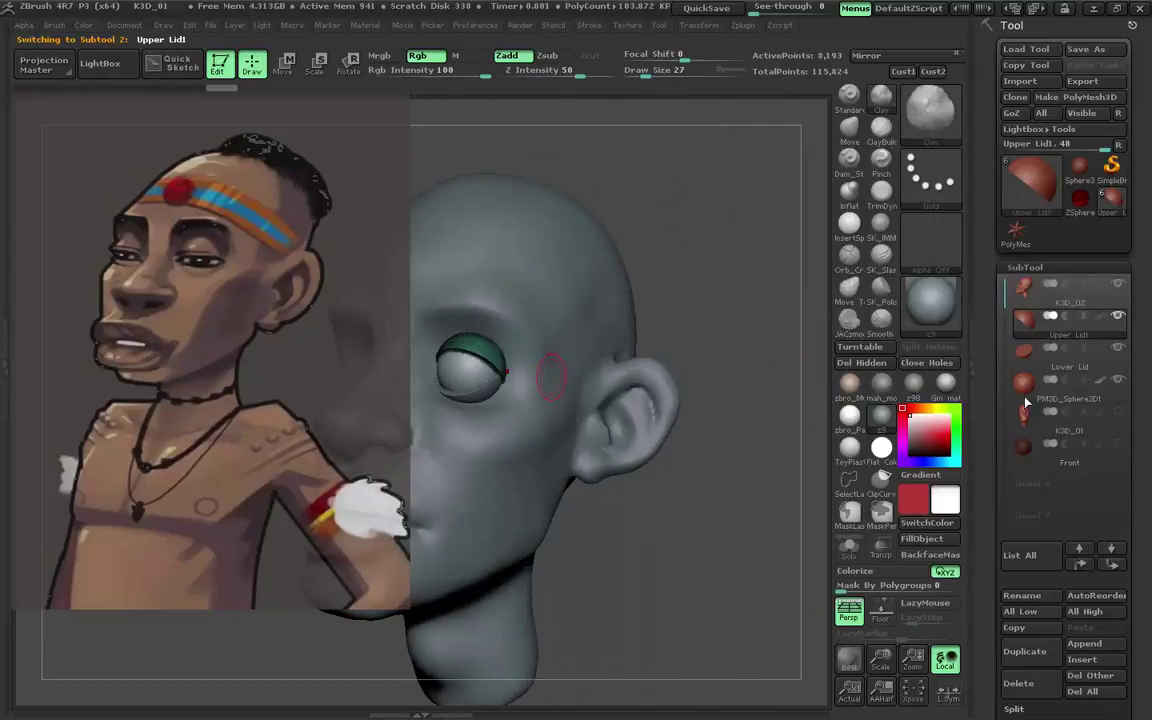
{"action": "scroll", "coordinate": [1026, 401], "scroll_direction": "down", "scroll_amount": 5}
{"action": "scroll", "coordinate": [1100, 320], "scroll_direction": "down", "scroll_amount": 5}
{"action": "scroll", "coordinate": [1040, 265], "scroll_direction": "up", "scroll_amount": 4}
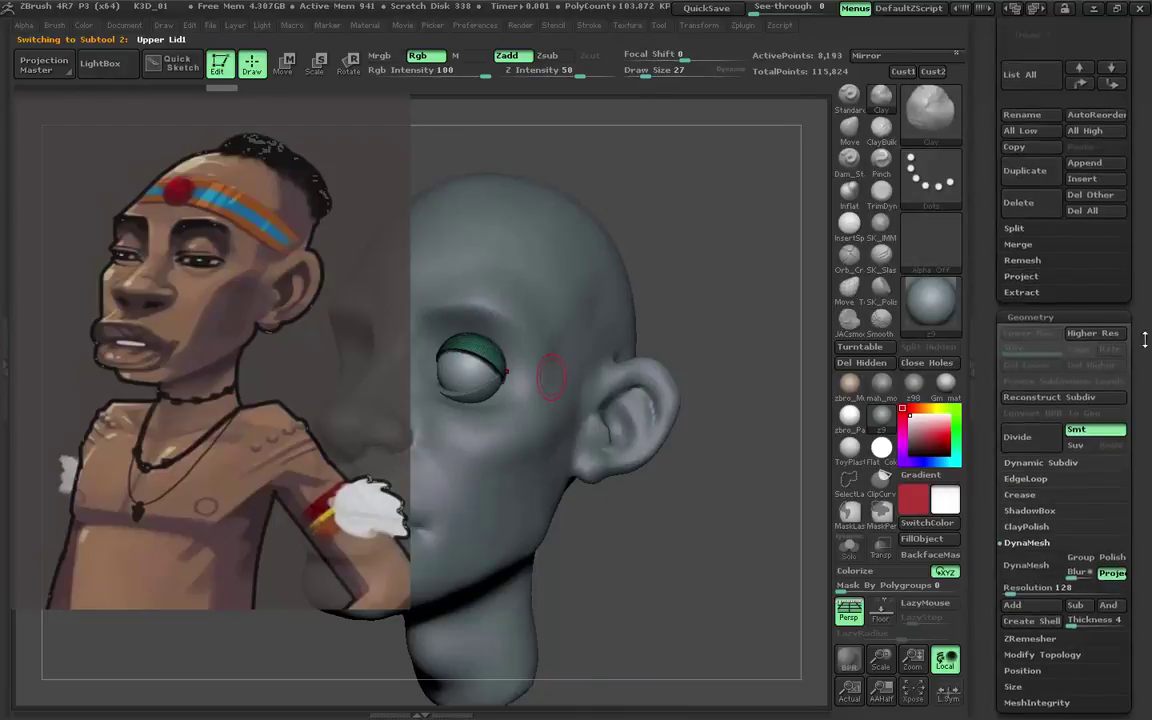
{"action": "scroll", "coordinate": [990, 258], "scroll_direction": "up", "scroll_amount": 4}
{"action": "left_click_drag", "start_coordinate": [490, 362], "coordinate": [611, 358]}
{"action": "left_click_drag", "start_coordinate": [790, 300], "coordinate": [822, 139]}
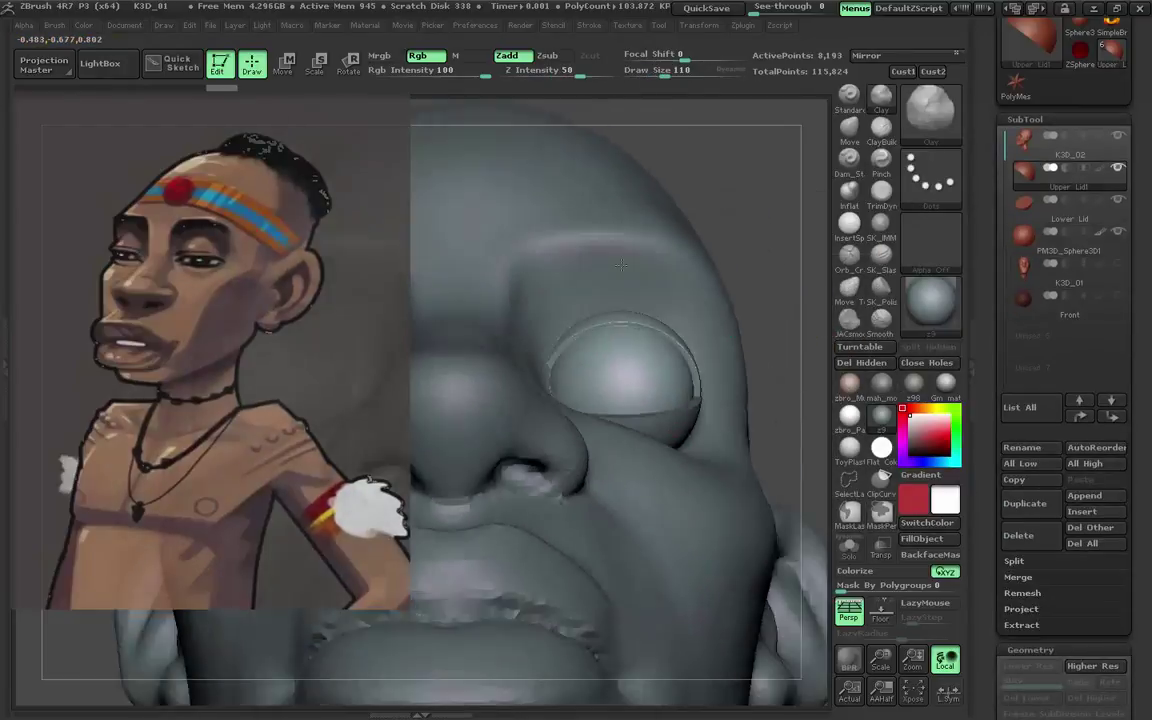
{"action": "left_click", "coordinate": [1027, 215]}
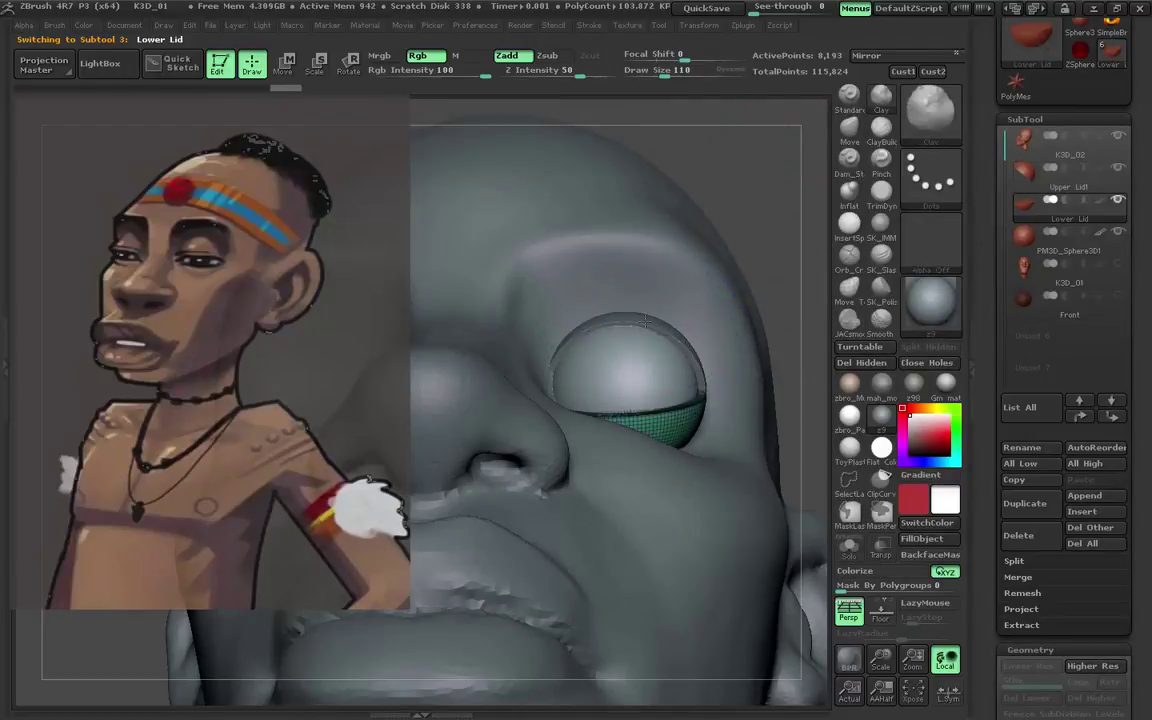
{"action": "mouse_move", "coordinate": [800, 250]}
{"action": "left_mouse_down"}
{"action": "mouse_move", "coordinate": [640, 400]}
{"action": "mouse_move", "coordinate": [691, 317]}
{"action": "left_mouse_up"}
{"action": "left_click", "coordinate": [691, 317], "text": "alt"}
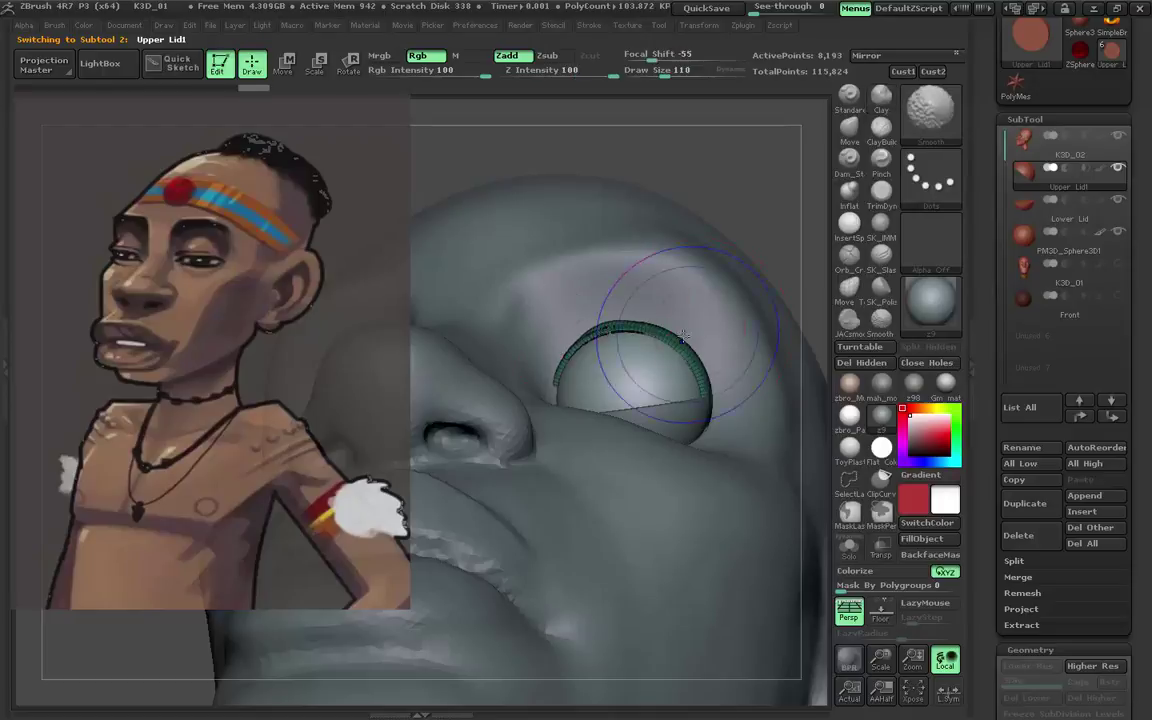
{"action": "mouse_move", "coordinate": [600, 330]}
{"action": "left_mouse_down"}
{"action": "mouse_move", "coordinate": [680, 370]}
{"action": "mouse_move", "coordinate": [593, 363]}
{"action": "left_mouse_up"}
{"action": "mouse_move", "coordinate": [627, 318]}
{"action": "left_mouse_down"}
{"action": "mouse_move", "coordinate": [600, 372]}
{"action": "mouse_move", "coordinate": [687, 396]}
{"action": "left_mouse_up"}
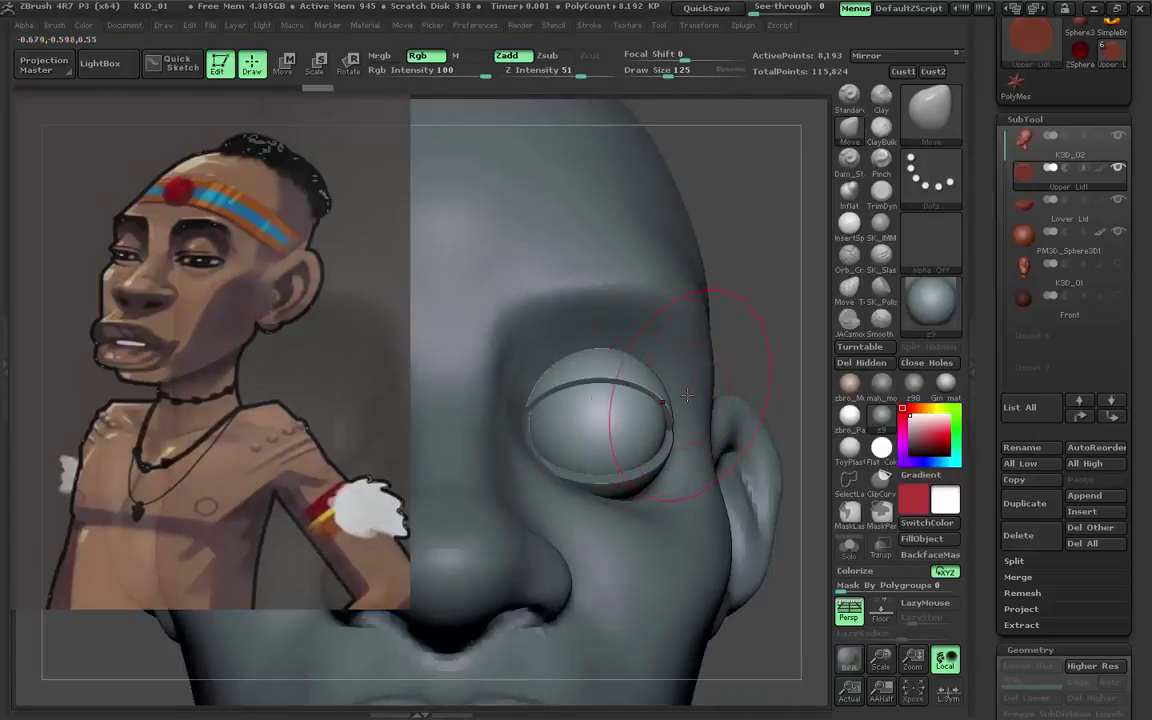
Rotate Upper Lid1 over the eyeball with the transpose line at brush size 65.
{"action": "key", "text": "bracketleft"}
{"action": "key", "text": "bracketleft"}
{"action": "left_click_drag", "start_coordinate": [585, 425], "coordinate": [519, 397]}
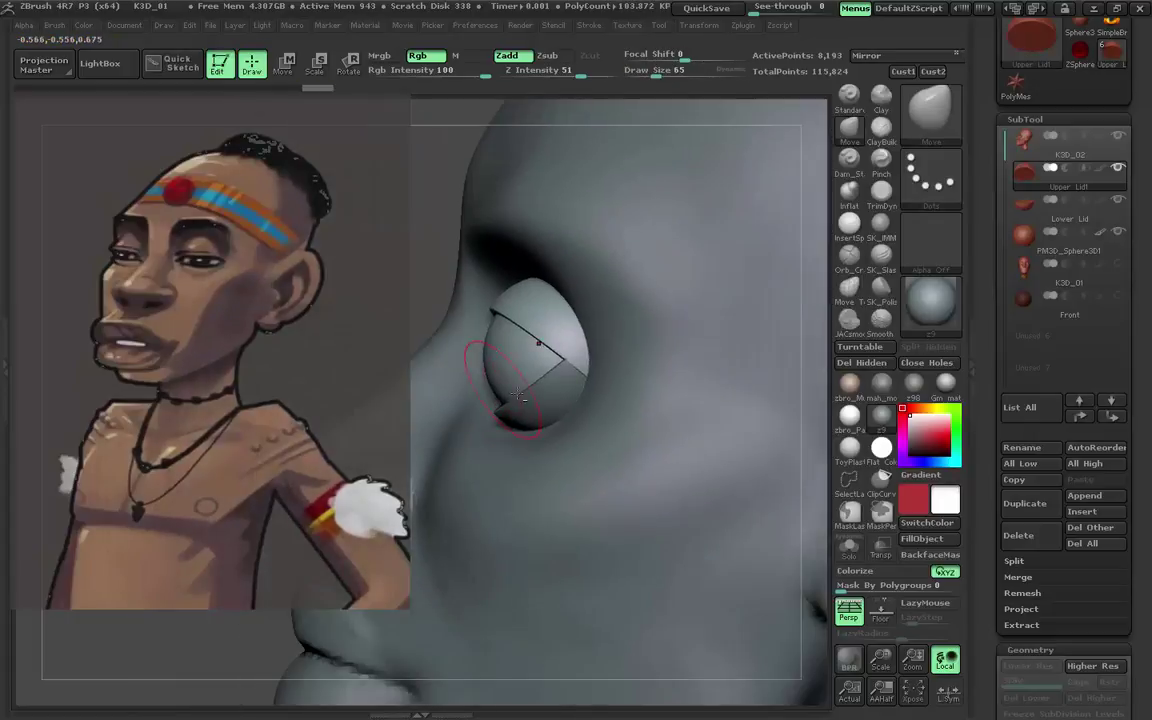
{"action": "key", "text": "r"}
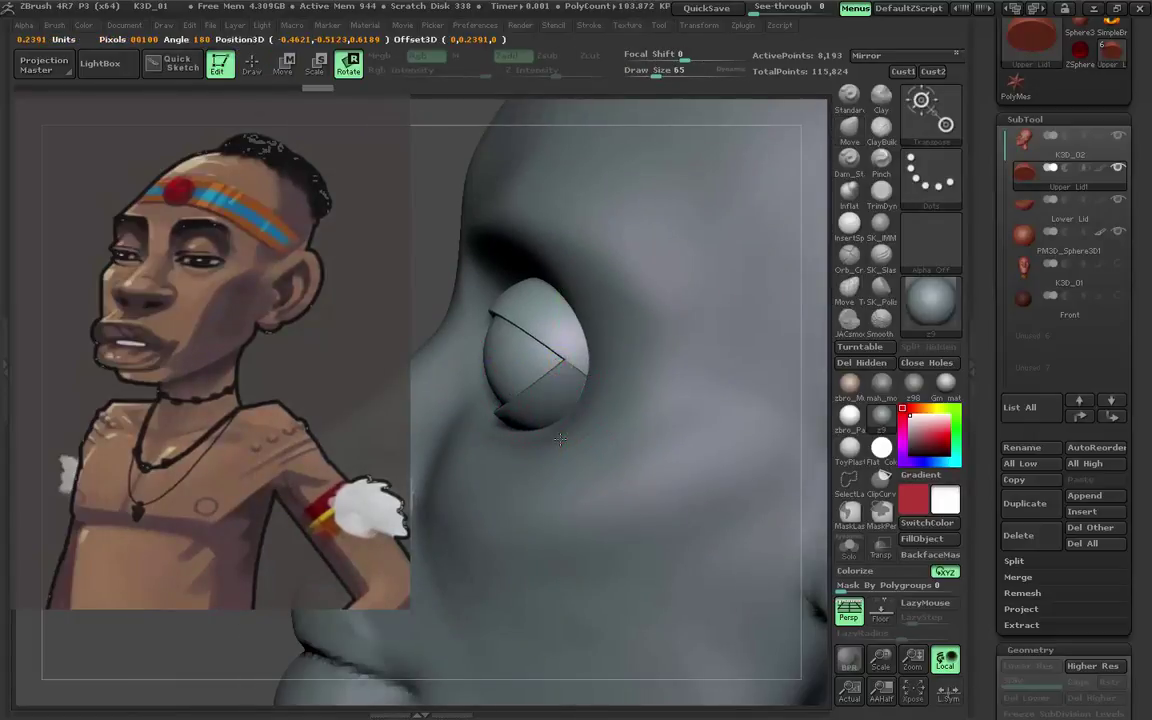
{"action": "mouse_move", "coordinate": [544, 438]}
{"action": "left_mouse_down"}
{"action": "mouse_move", "coordinate": [556, 470]}
{"action": "mouse_move", "coordinate": [700, 430]}
{"action": "left_mouse_up"}
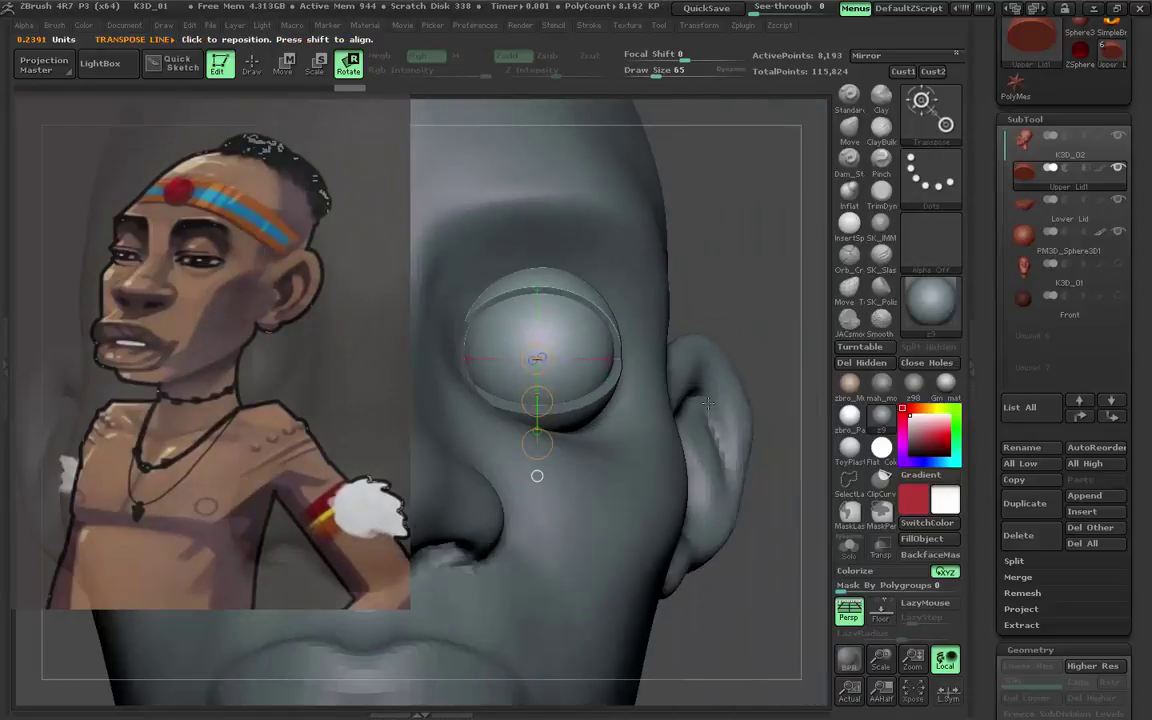
{"action": "key", "text": "q"}
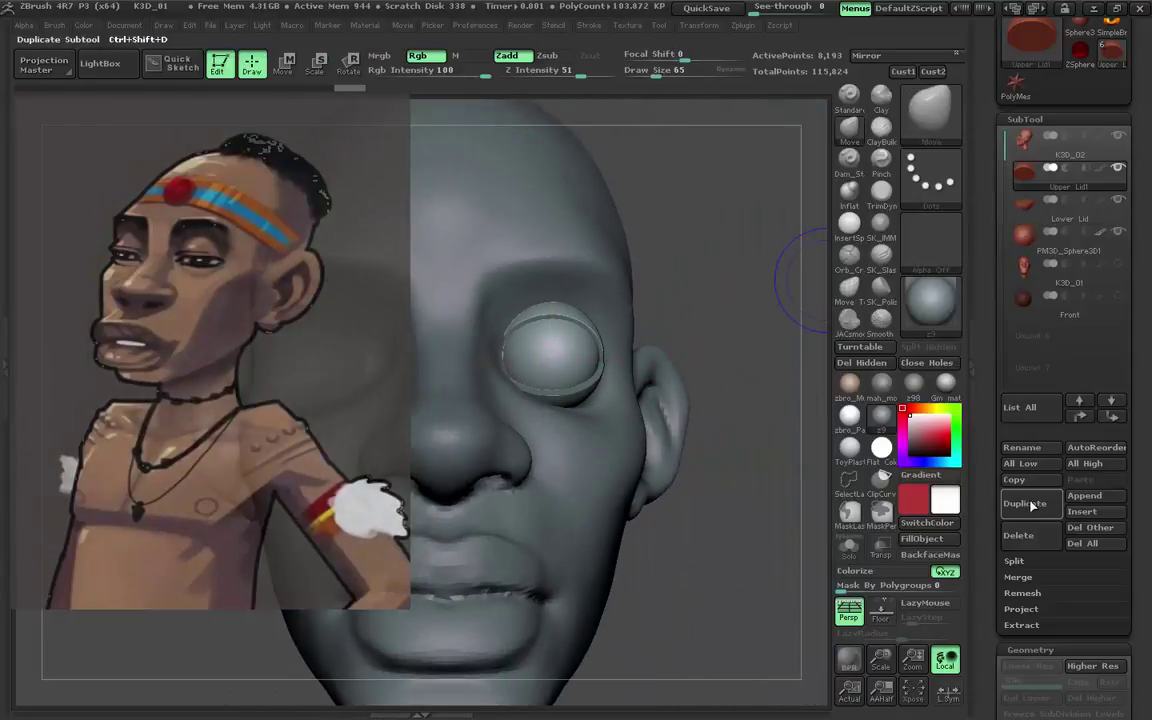
Duplicate Upper Lid1 and merge it down with the Lower Lid.
{"action": "left_click", "coordinate": [1033, 578]}
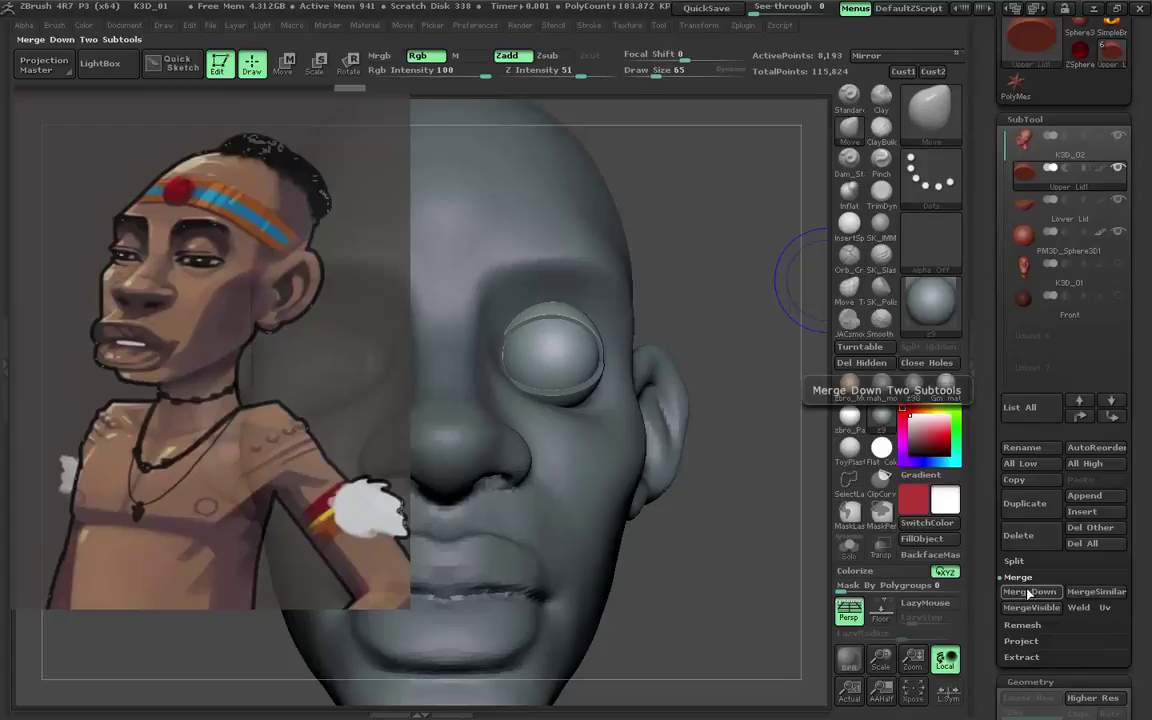
{"action": "left_click", "coordinate": [1030, 591]}
{"action": "key", "text": "Return"}
{"action": "left_click_drag", "start_coordinate": [774, 500], "coordinate": [836, 95]}
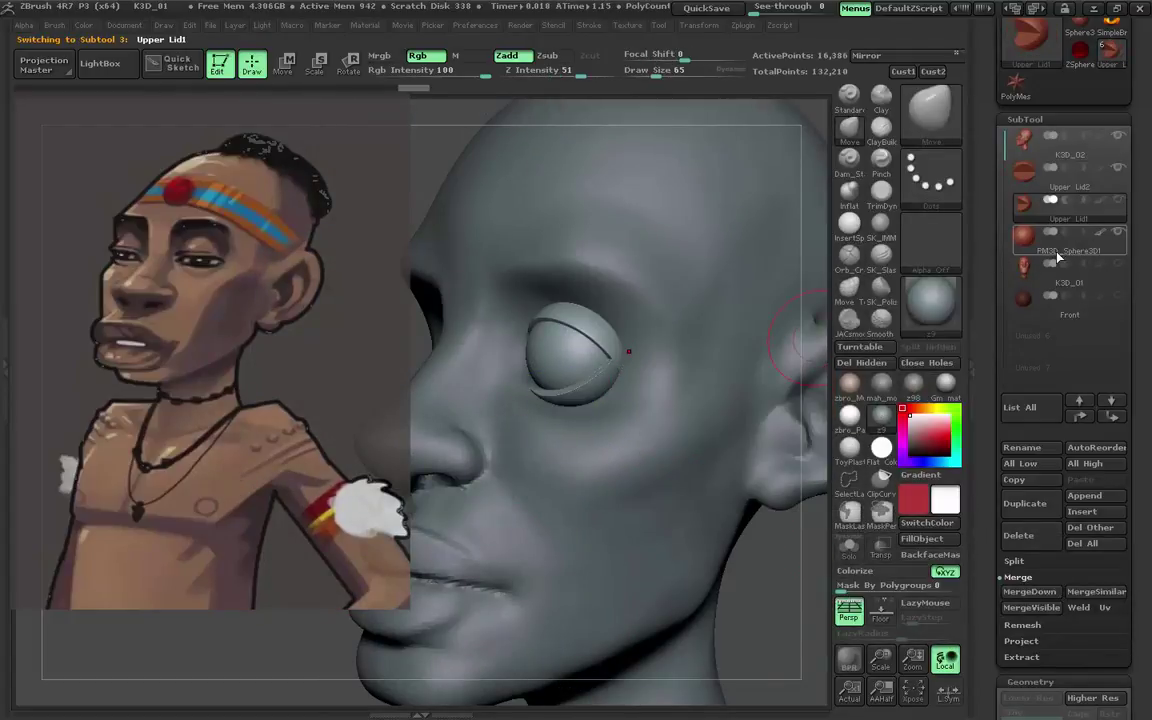
Merge the eyeball copy into the eyelids and rename the subtool 'Eye BackUp'.
{"action": "left_click", "coordinate": [1062, 238]}
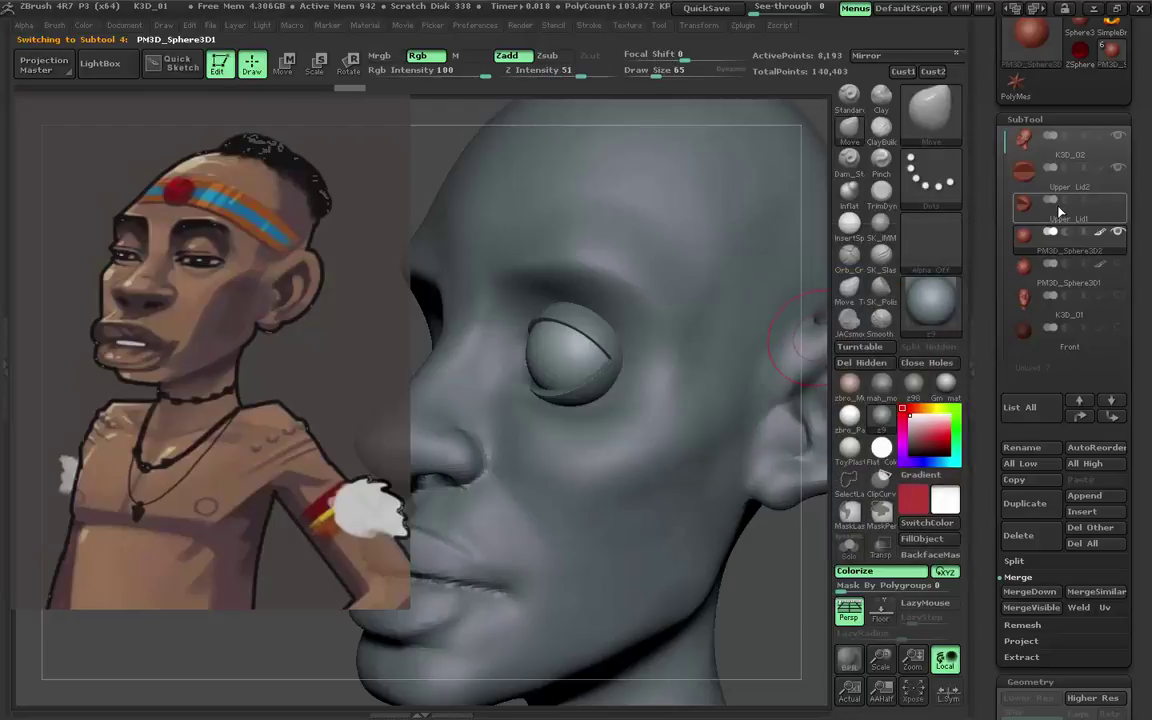
{"action": "left_click", "coordinate": [1060, 205]}
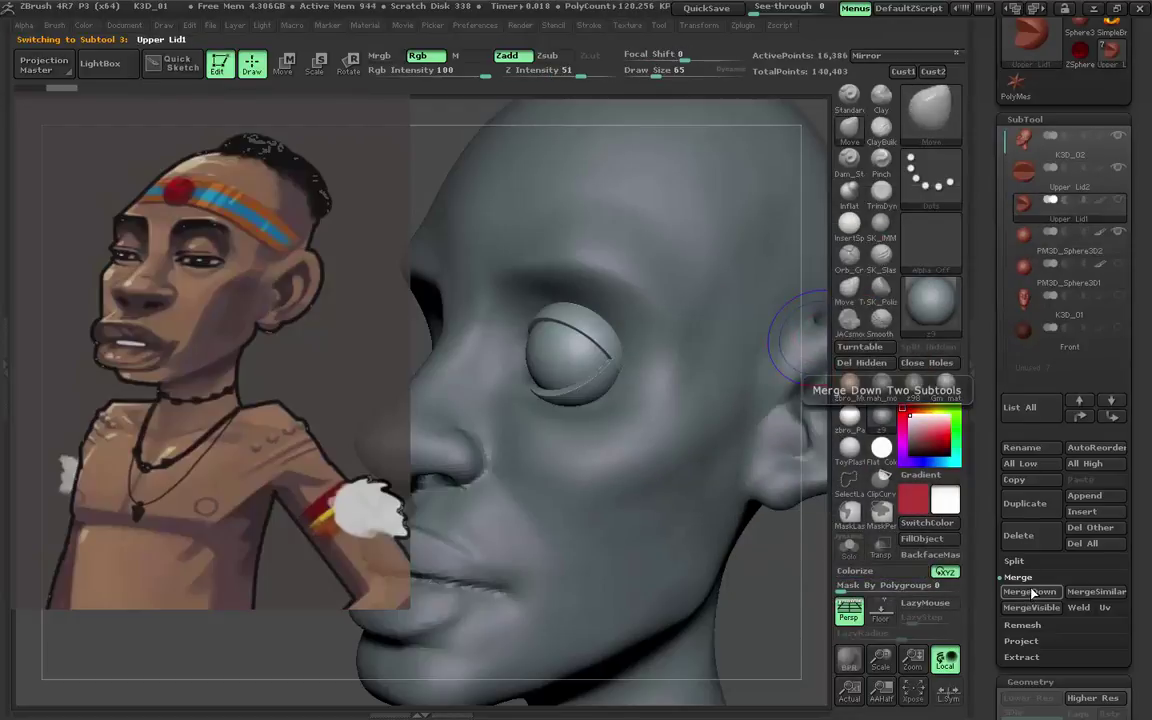
{"action": "left_click", "coordinate": [1030, 592]}
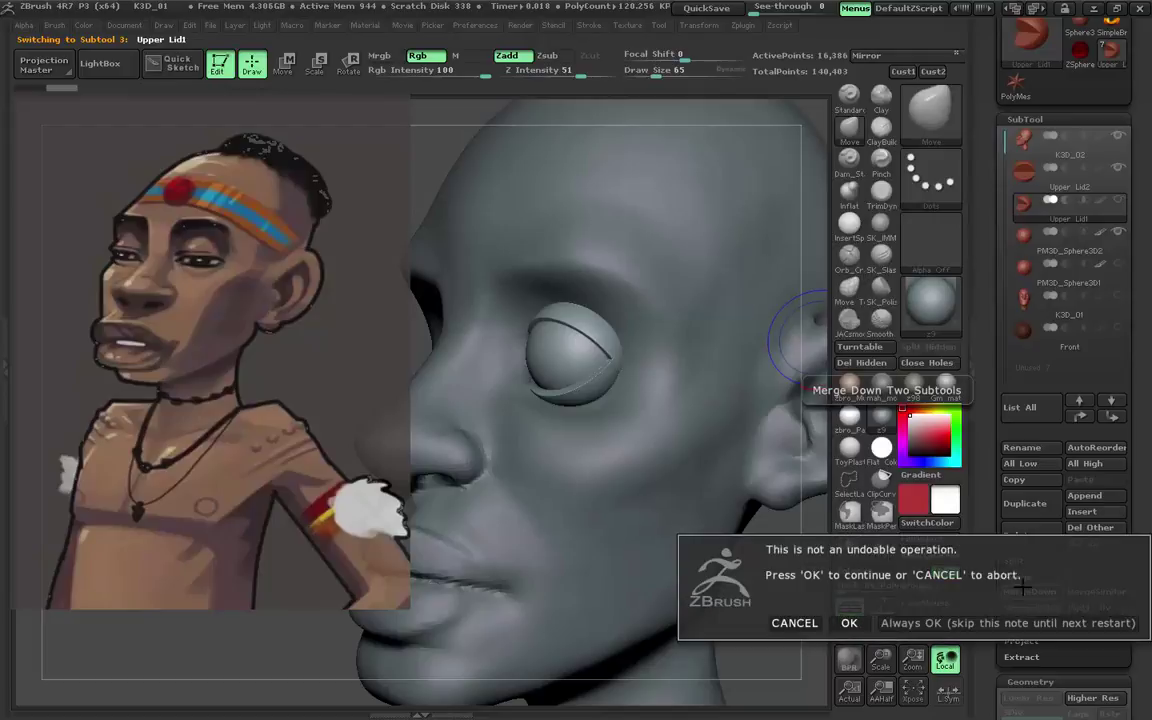
{"action": "left_click", "coordinate": [849, 620]}
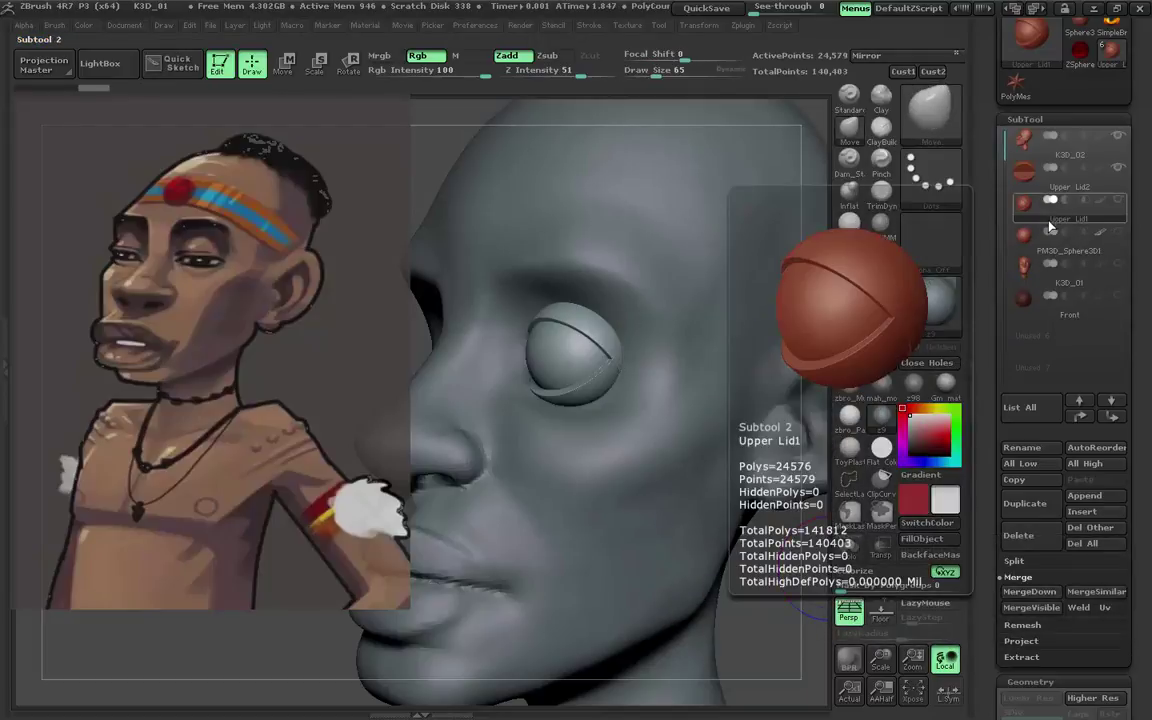
{"action": "left_click", "coordinate": [1040, 446]}
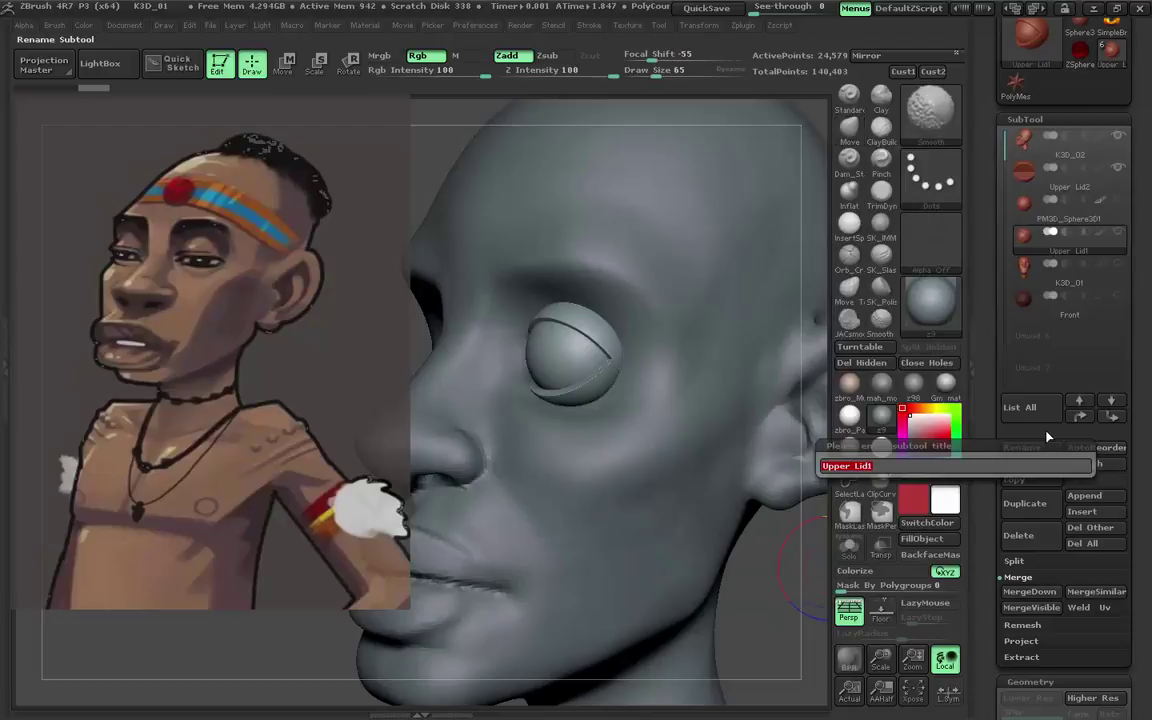
{"action": "type", "text": "Eye BackUp"}
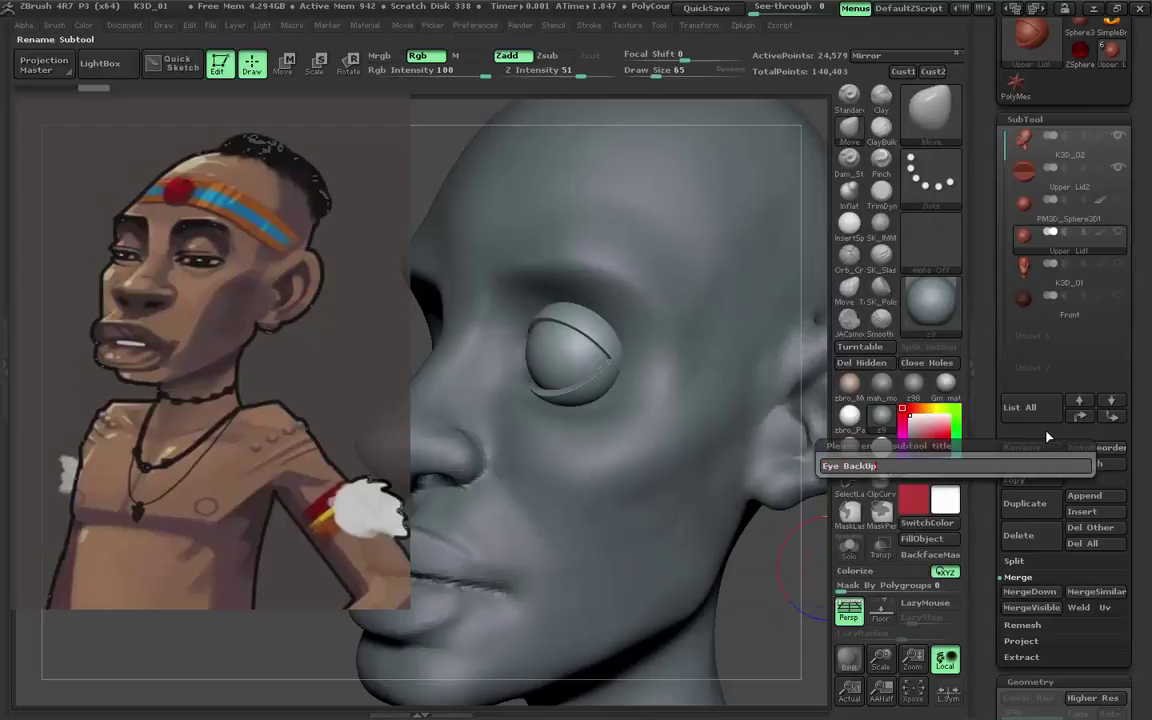
Confirm the name Eye BackUp and save the ZTool over K3D_01.
{"action": "key", "text": "Return"}
{"action": "left_click", "coordinate": [658, 25]}
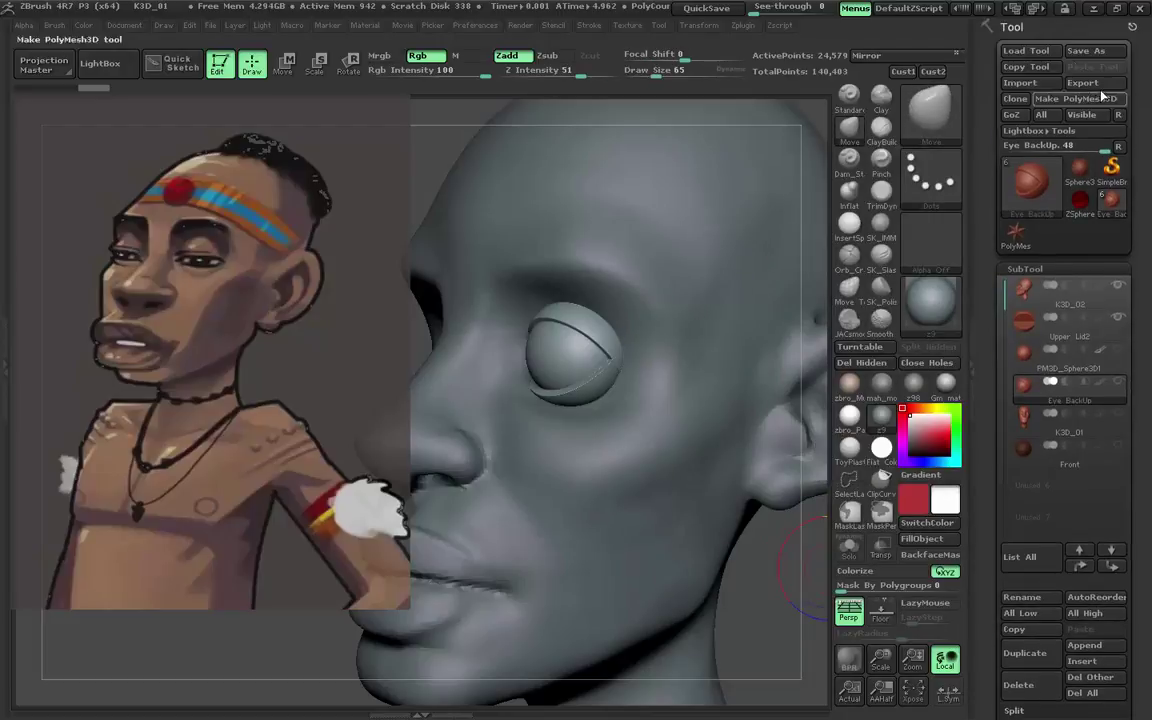
{"action": "left_click", "coordinate": [1085, 50]}
{"action": "left_click", "coordinate": [594, 430]}
{"action": "left_click", "coordinate": [620, 373]}
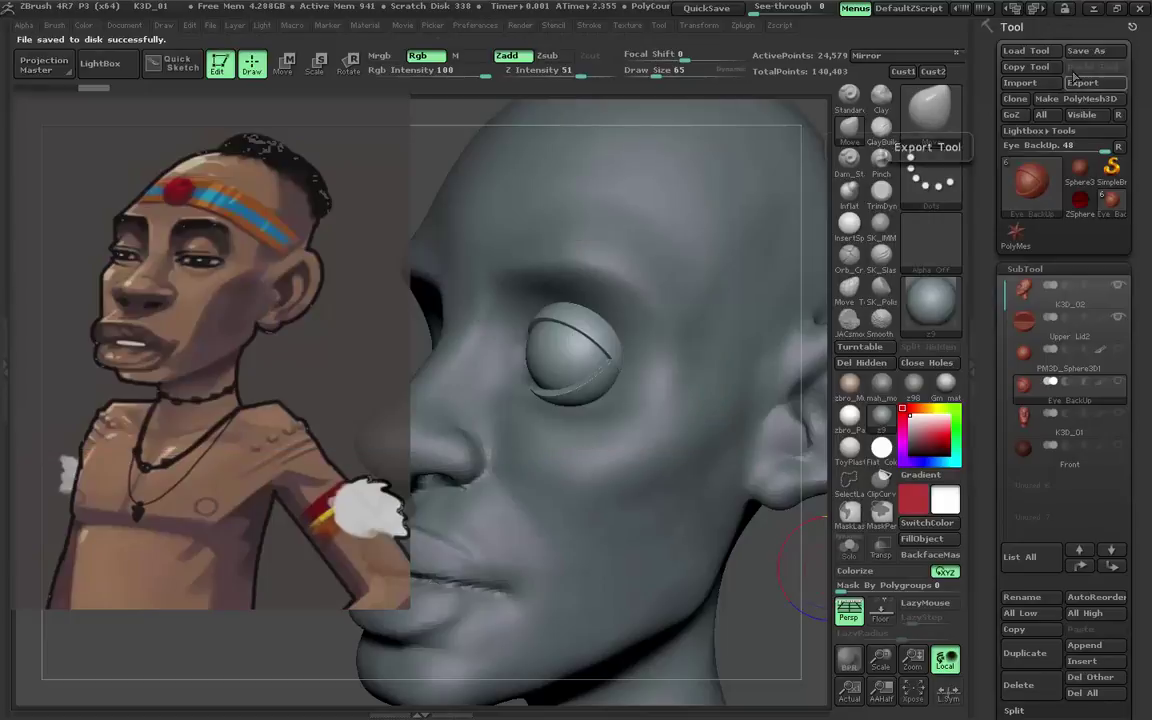
{"action": "scroll", "coordinate": [1149, 140], "scroll_direction": "up", "scroll_amount": 5}
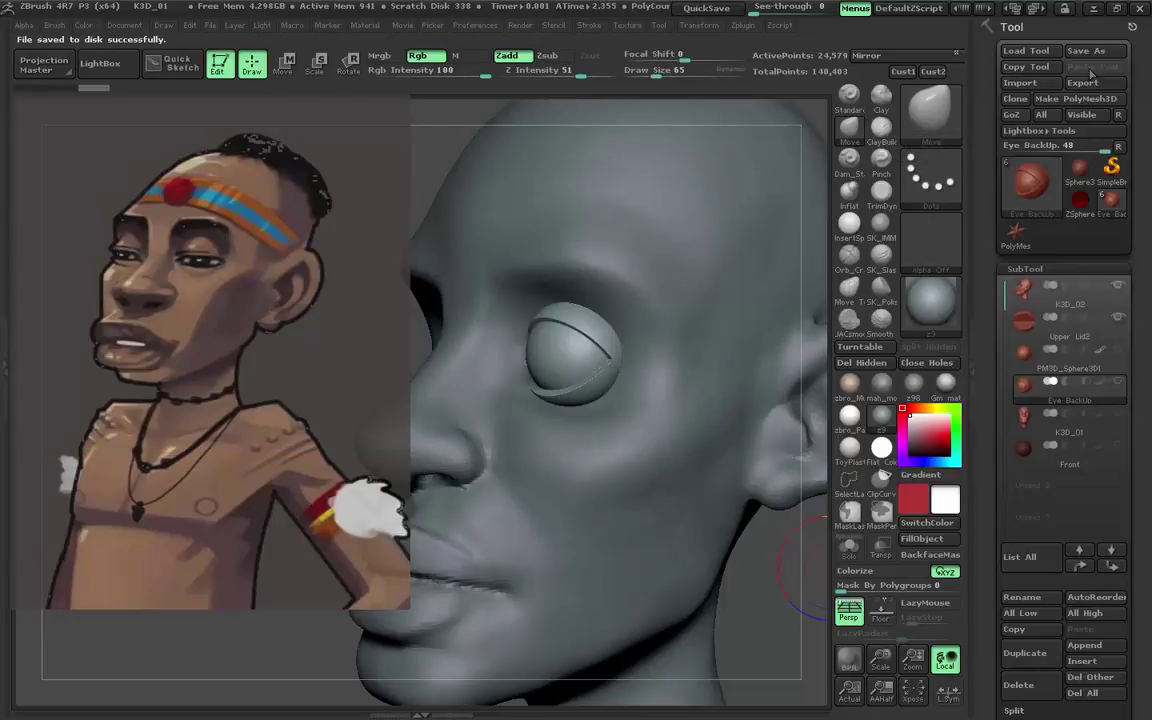
{"action": "left_click", "coordinate": [1085, 50]}
{"action": "double_click", "coordinate": [195, 147]}
{"action": "left_click", "coordinate": [601, 372]}
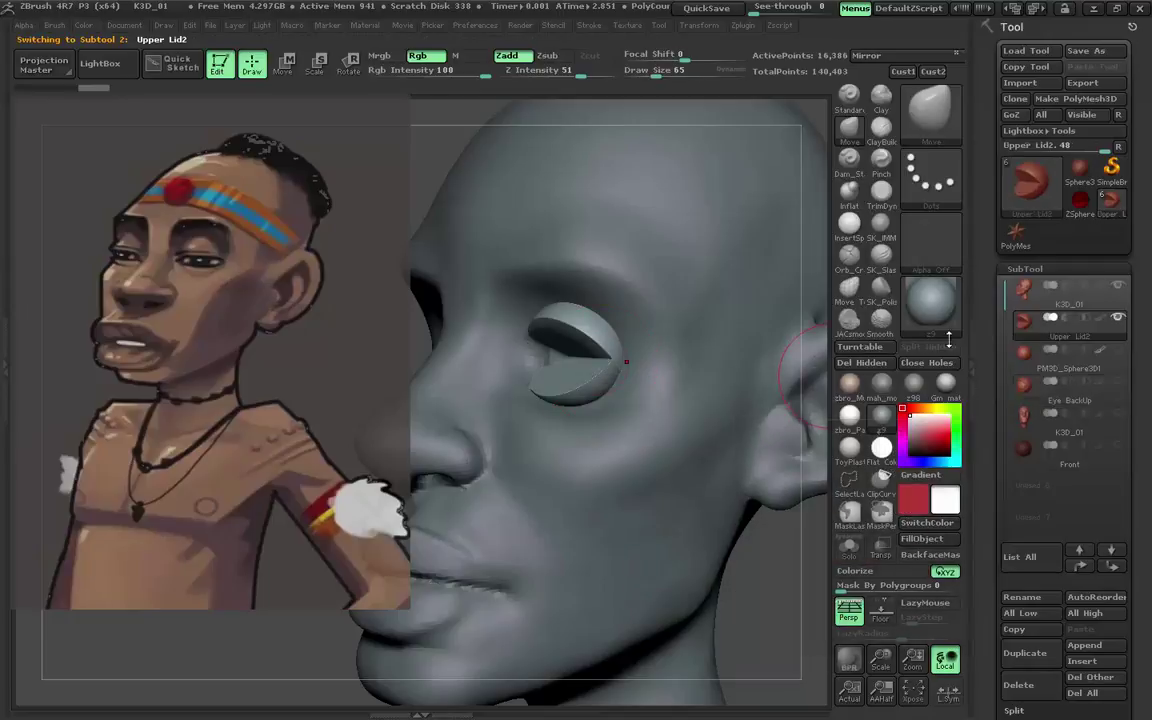
Move PM3D_Sphere3D1 and Eye BackUp up so Eye BackUp sits beneath the head.
{"action": "left_click_drag", "start_coordinate": [720, 480], "coordinate": [784, 330]}
{"action": "left_click", "coordinate": [534, 330], "text": "alt"}
{"action": "mouse_move", "coordinate": [534, 330]}
{"action": "left_mouse_down"}
{"action": "mouse_move", "coordinate": [610, 335]}
{"action": "mouse_move", "coordinate": [593, 335]}
{"action": "left_mouse_up"}
{"action": "key", "text": "bracketleft"}
{"action": "key", "text": "bracketleft"}
{"action": "left_click_drag", "start_coordinate": [750, 340], "coordinate": [808, 367], "text": "shift"}
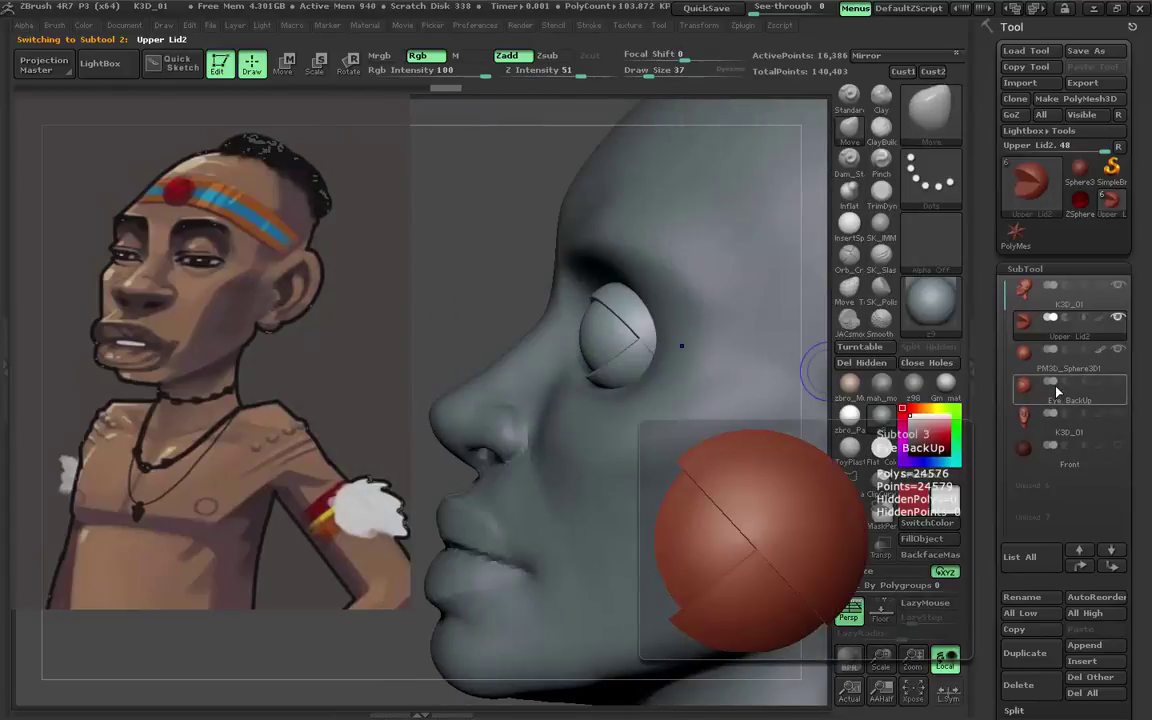
{"action": "left_click_drag", "start_coordinate": [1052, 352], "coordinate": [1052, 318]}
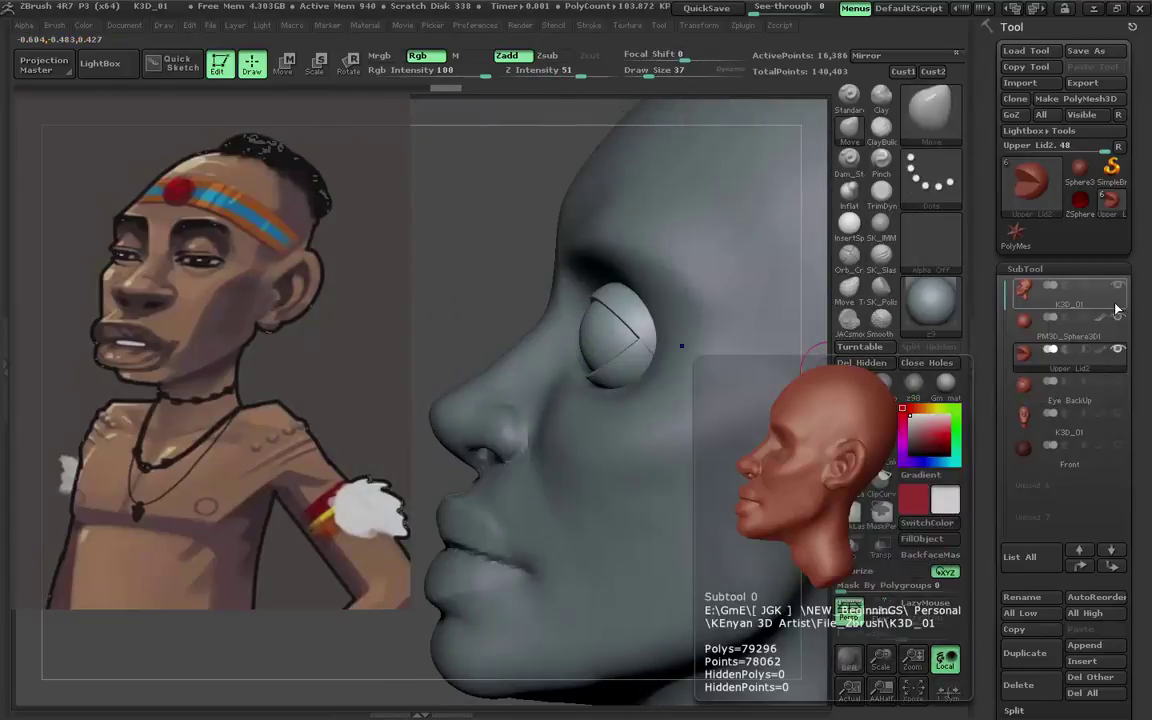
{"action": "left_click_drag", "start_coordinate": [1062, 409], "coordinate": [1050, 325]}
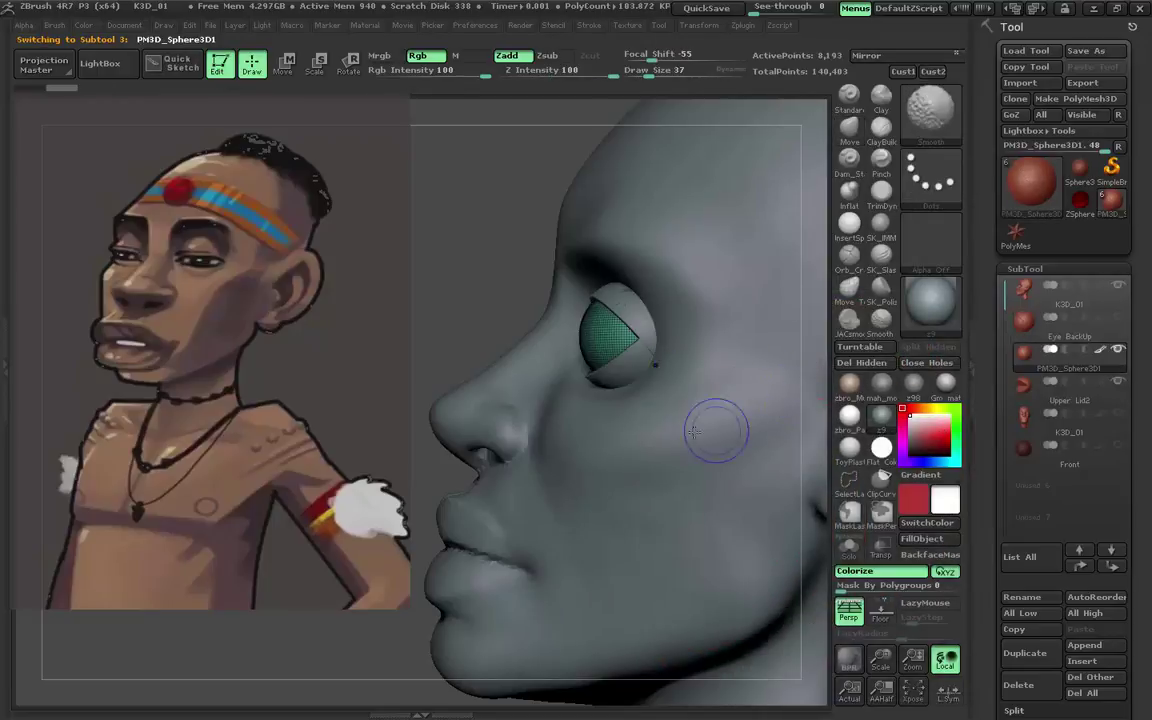
{"action": "left_click_drag", "start_coordinate": [712, 429], "coordinate": [790, 430], "text": "shift"}
{"action": "mouse_move", "coordinate": [1068, 356]}
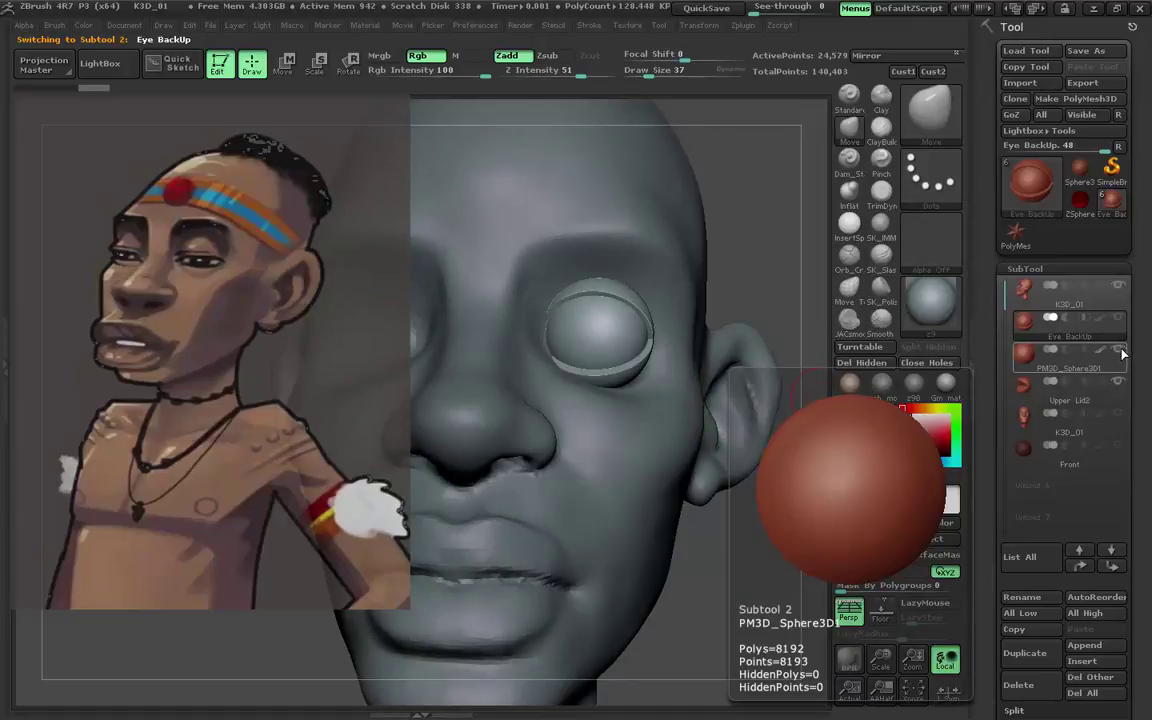
{"action": "mouse_move", "coordinate": [780, 450]}
{"action": "left_mouse_down"}
{"action": "mouse_move", "coordinate": [510, 368]}
{"action": "mouse_move", "coordinate": [488, 334]}
{"action": "left_mouse_up"}
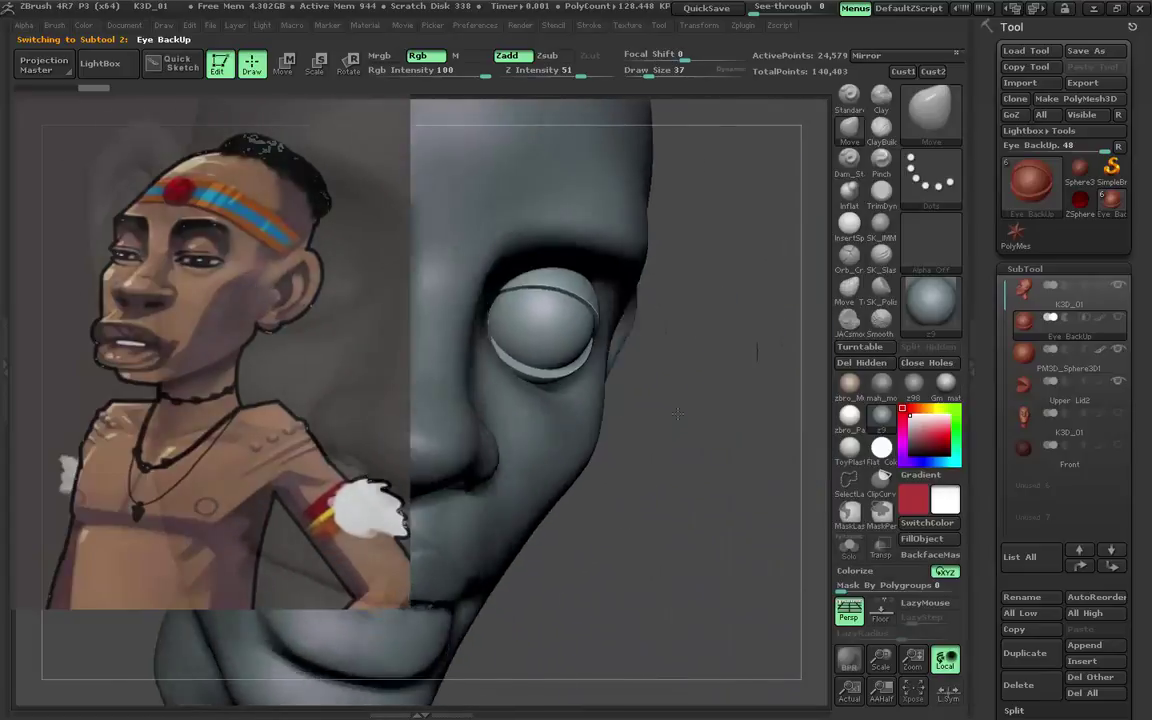
{"action": "key", "text": "shift+f"}
{"action": "key", "text": "shift+f"}
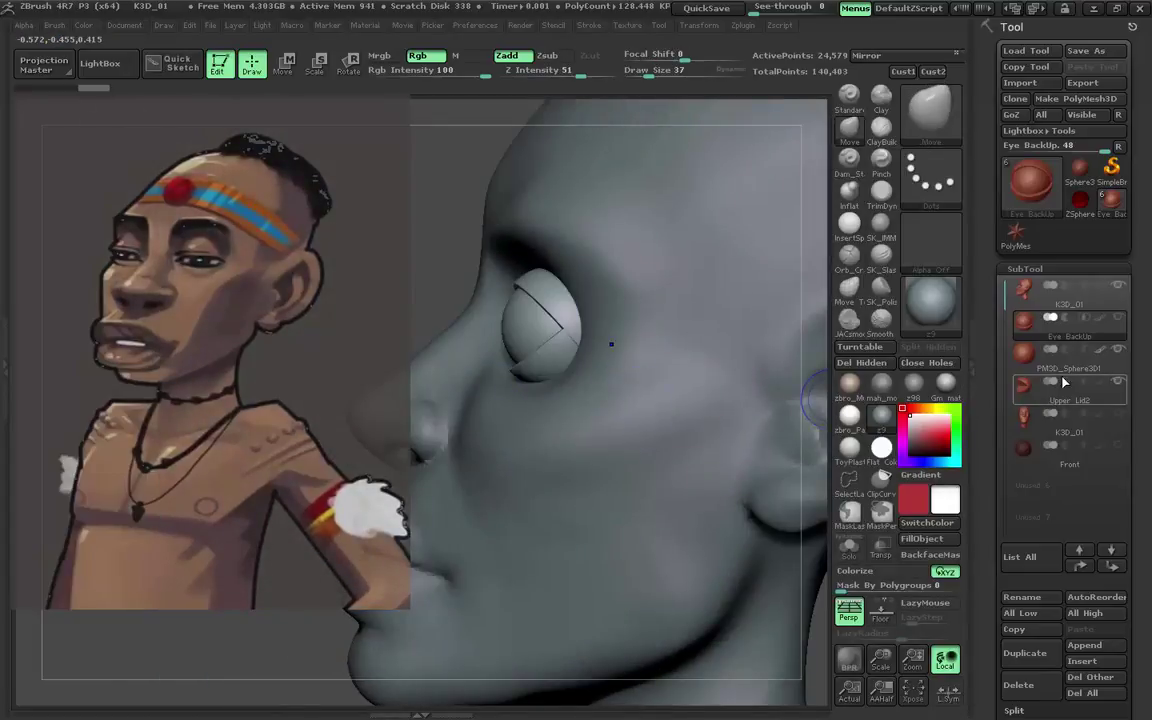
Duplicate the eye subtool and rotate the copy about the eye's centre with a transpose line.
{"action": "key", "text": "w"}
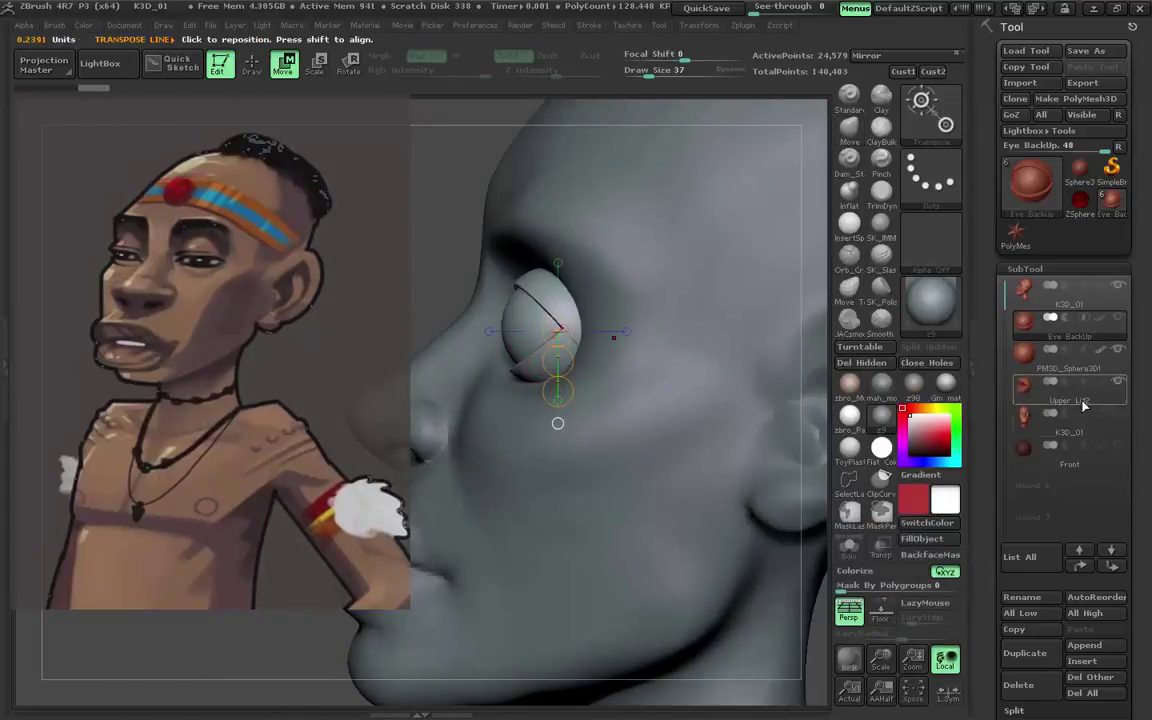
{"action": "key", "text": "ctrl+shift+d"}
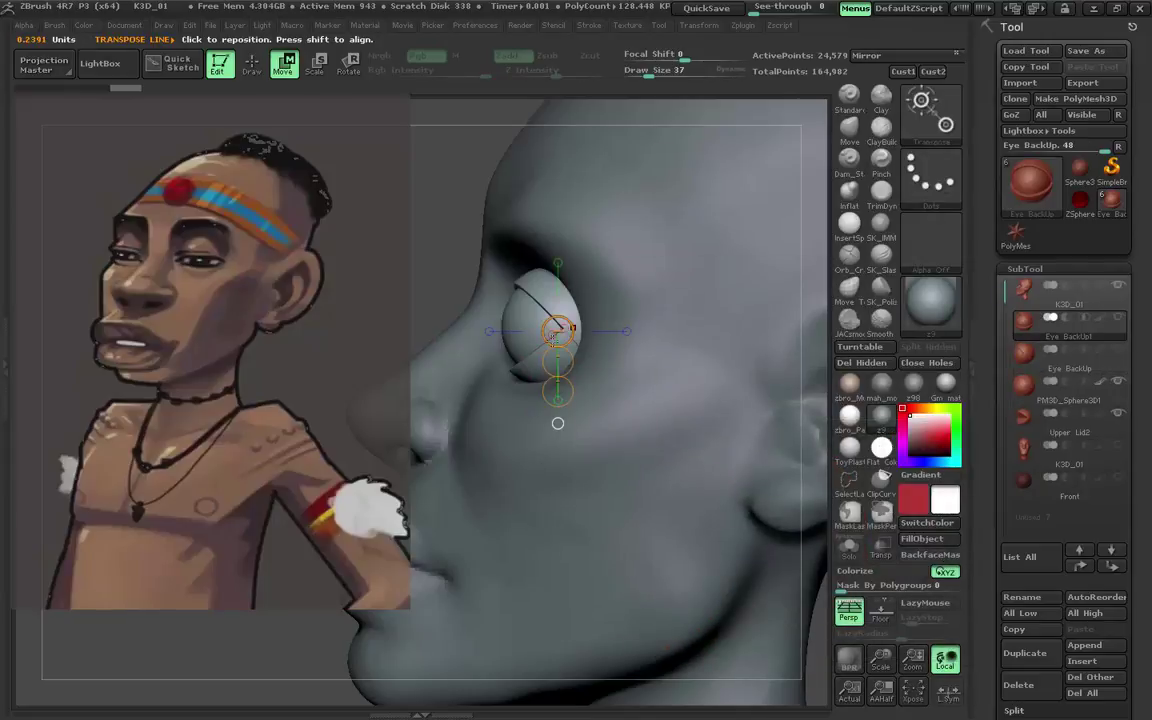
{"action": "left_click_drag", "start_coordinate": [558, 331], "coordinate": [496, 331]}
{"action": "left_click_drag", "start_coordinate": [626, 331], "coordinate": [621, 334]}
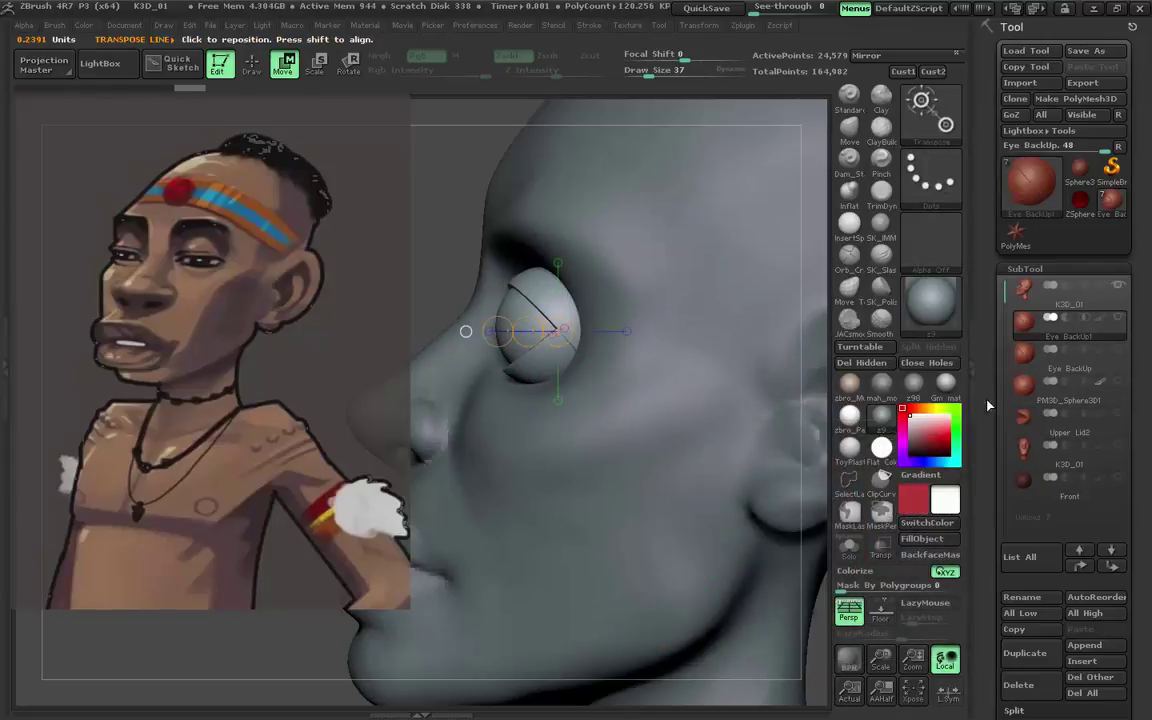
Check the copy's placement around the eye with the polygroup wireframe shown.
{"action": "left_click_drag", "start_coordinate": [460, 200], "coordinate": [683, 455]}
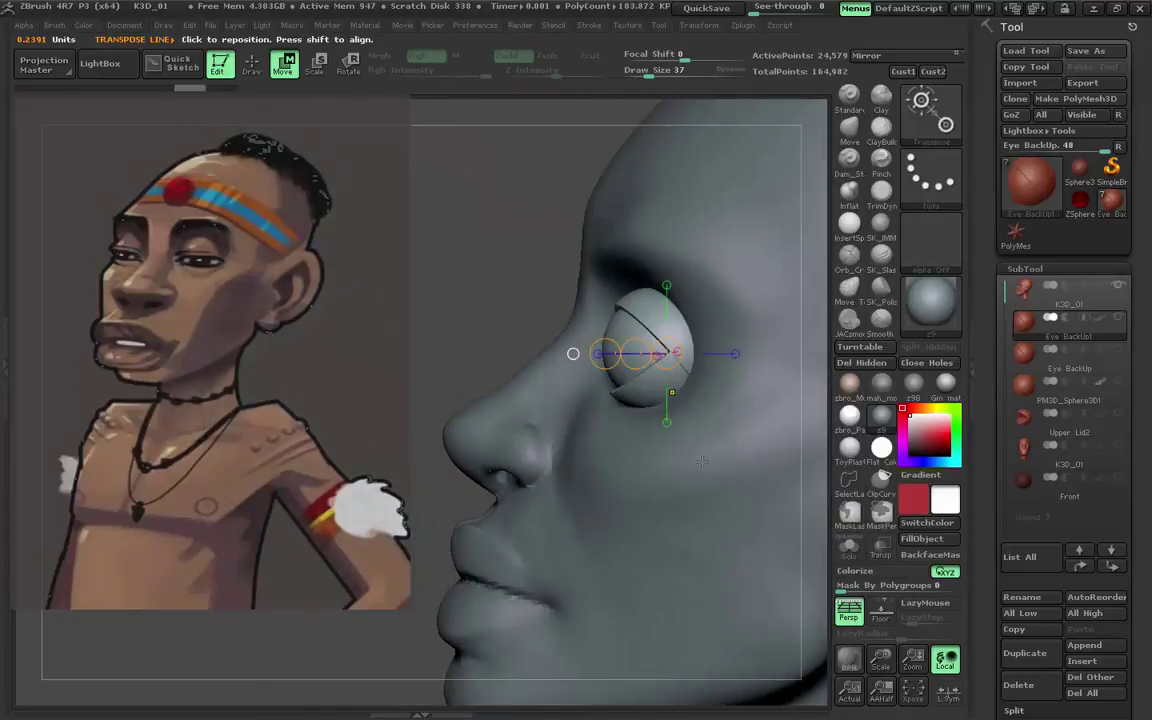
{"action": "left_click_drag", "start_coordinate": [613, 500], "coordinate": [834, 413]}
{"action": "key", "text": "shift+f"}
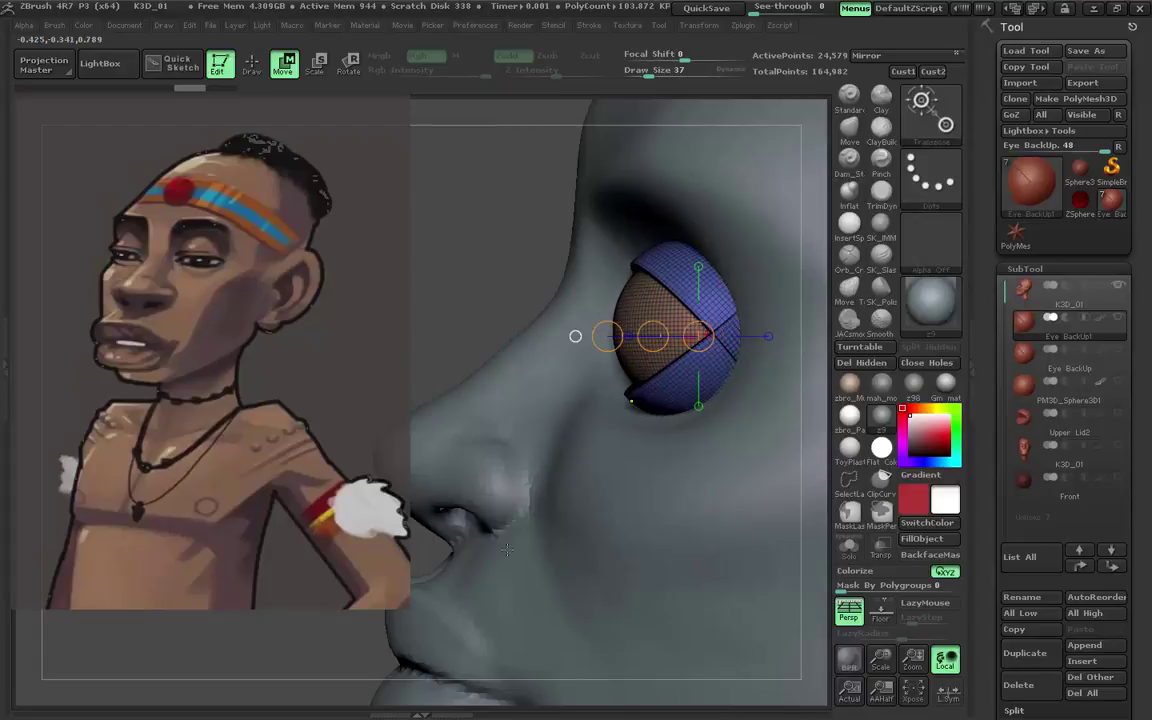
{"action": "key", "text": "ctrl+shift"}
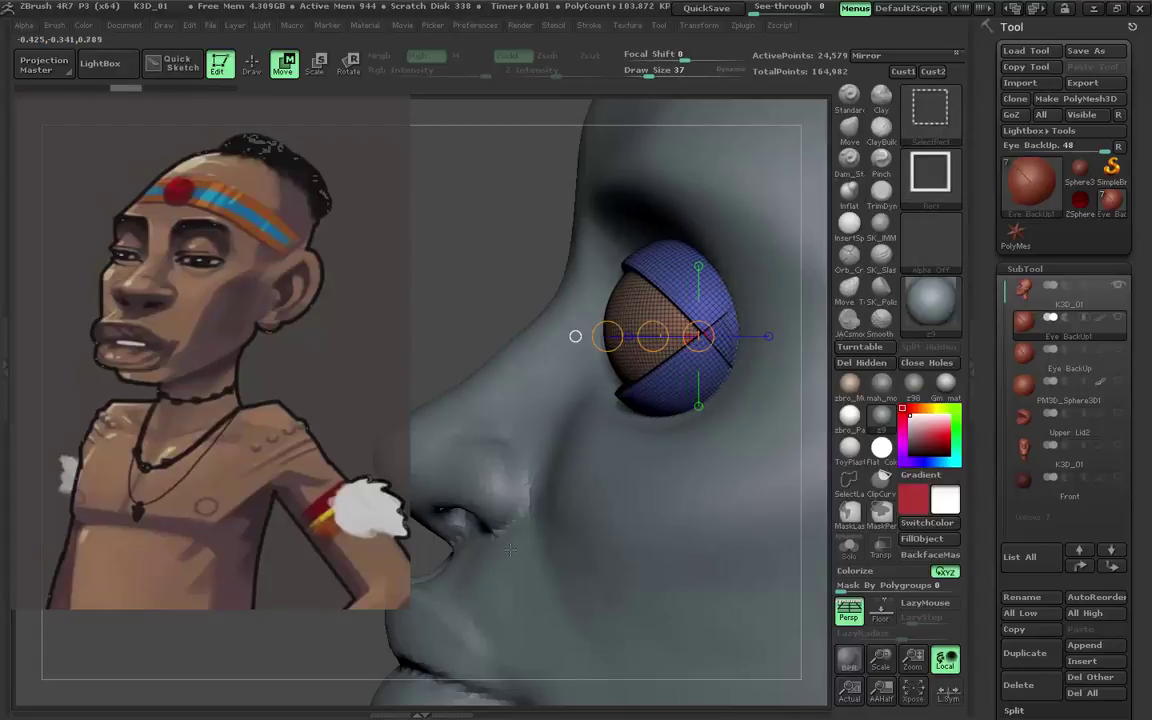
{"action": "left_click_drag", "start_coordinate": [510, 548], "coordinate": [597, 528]}
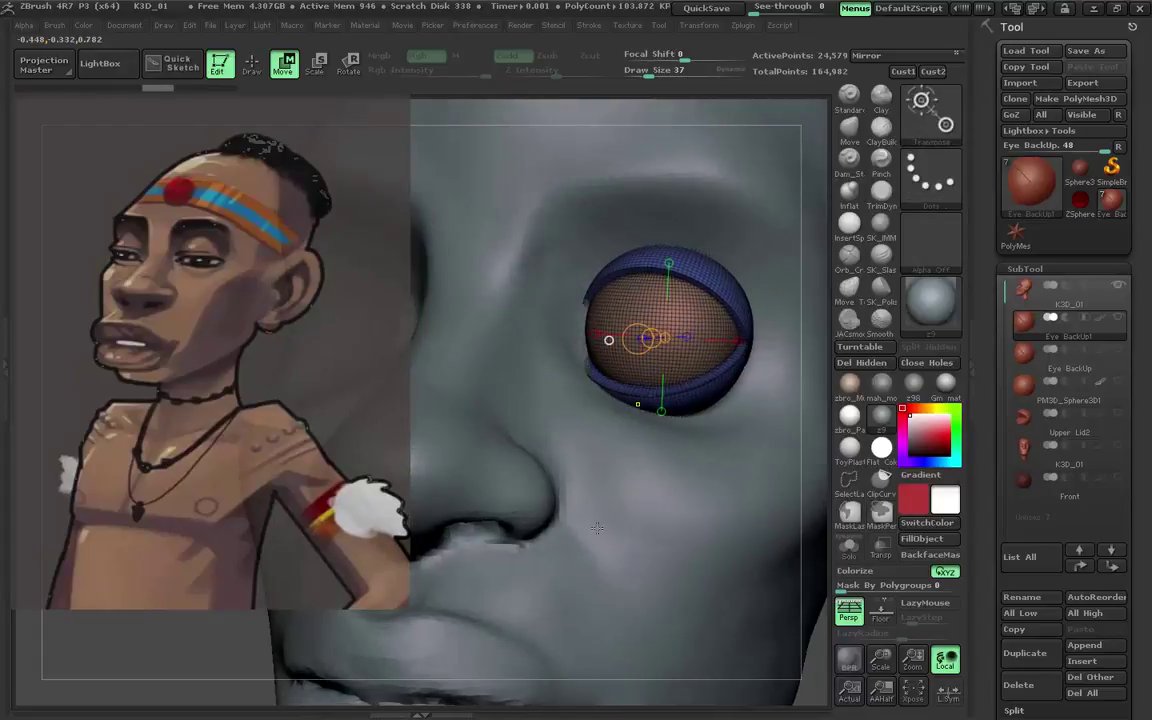
{"action": "key", "text": "ctrl+shift"}
{"action": "mouse_move", "coordinate": [588, 533]}
{"action": "left_mouse_down"}
{"action": "mouse_move", "coordinate": [625, 321]}
{"action": "mouse_move", "coordinate": [651, 340]}
{"action": "mouse_move", "coordinate": [632, 372]}
{"action": "mouse_move", "coordinate": [640, 330]}
{"action": "mouse_move", "coordinate": [630, 306]}
{"action": "mouse_move", "coordinate": [624, 372]}
{"action": "left_mouse_up"}
{"action": "key", "text": "q"}
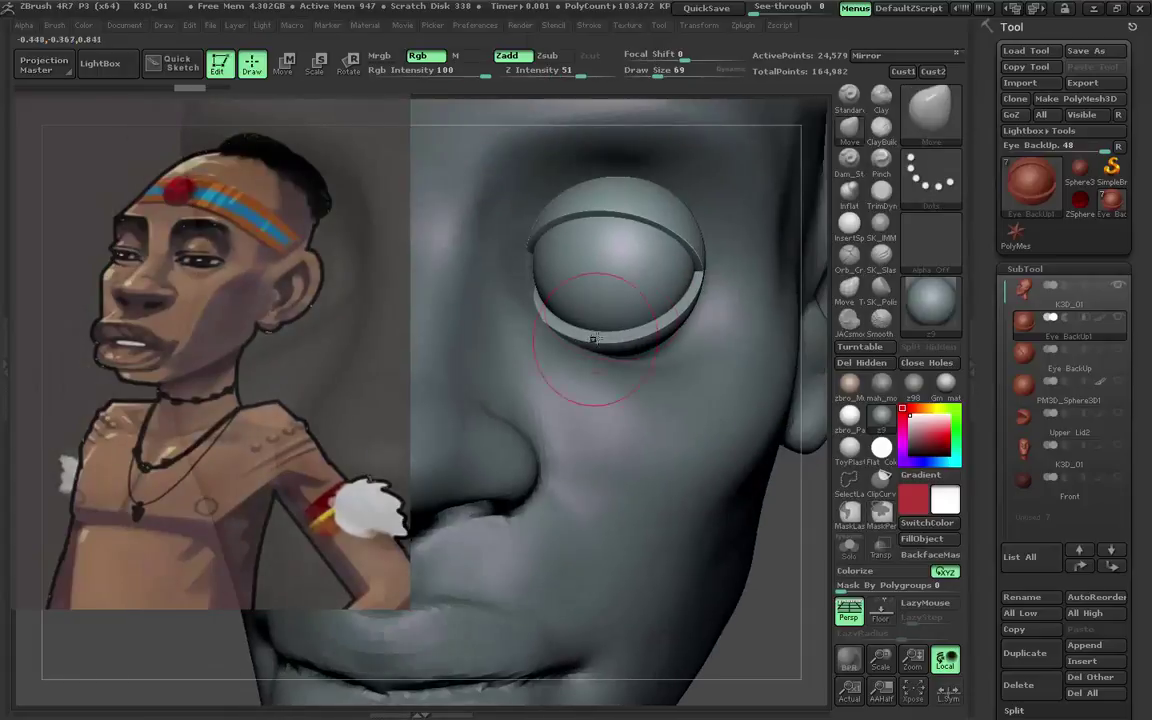
Delete the PM3D_Sphere3D1 and Upper Lid2 subtools.
{"action": "left_click", "coordinate": [1045, 385]}
{"action": "left_click", "coordinate": [1018, 685]}
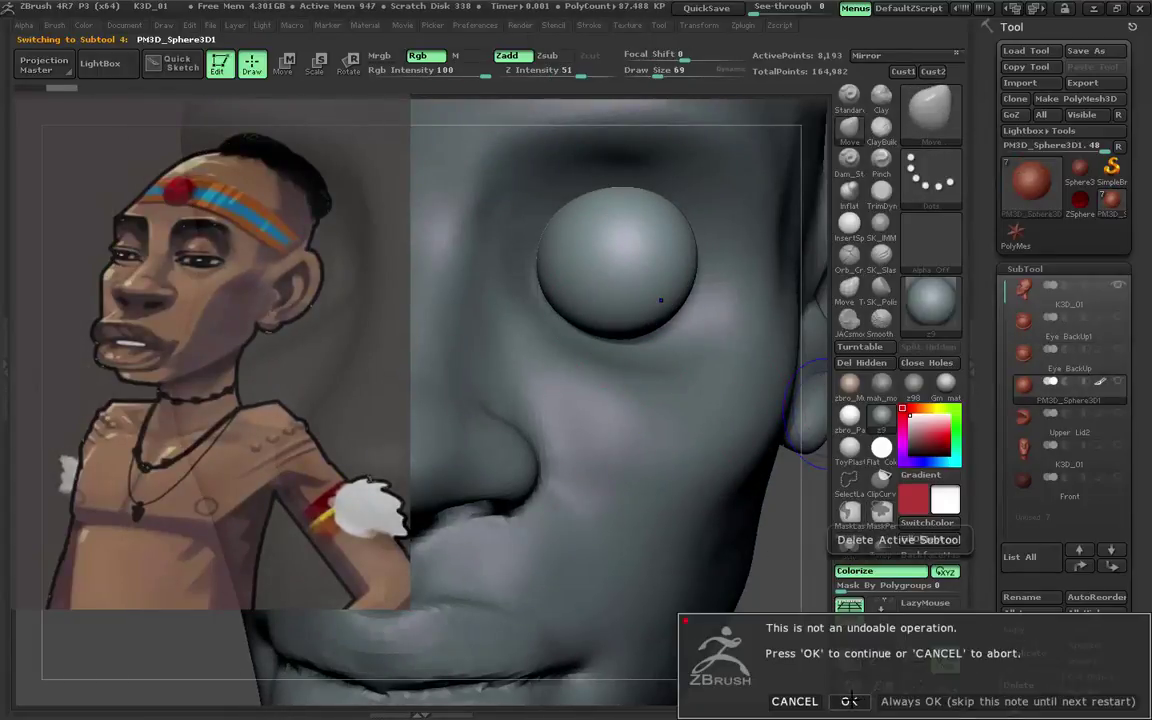
{"action": "left_click", "coordinate": [862, 700]}
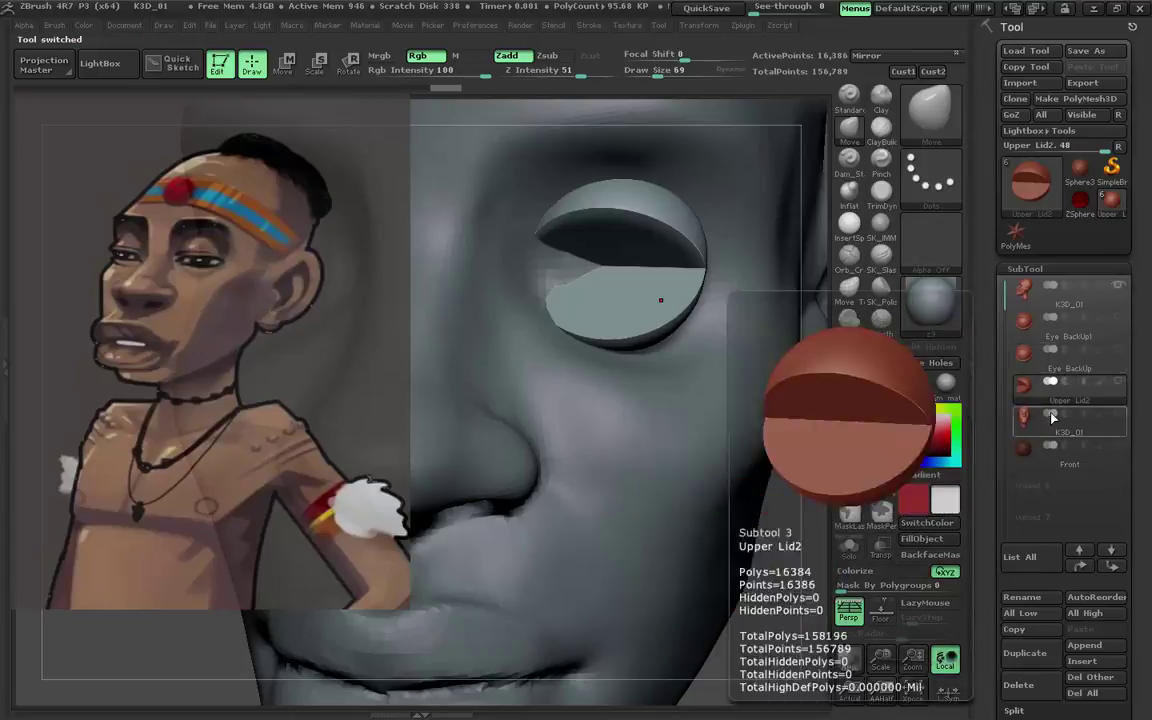
{"action": "left_click", "coordinate": [1018, 685]}
{"action": "left_click", "coordinate": [849, 701]}
{"action": "left_click", "coordinate": [1055, 362]}
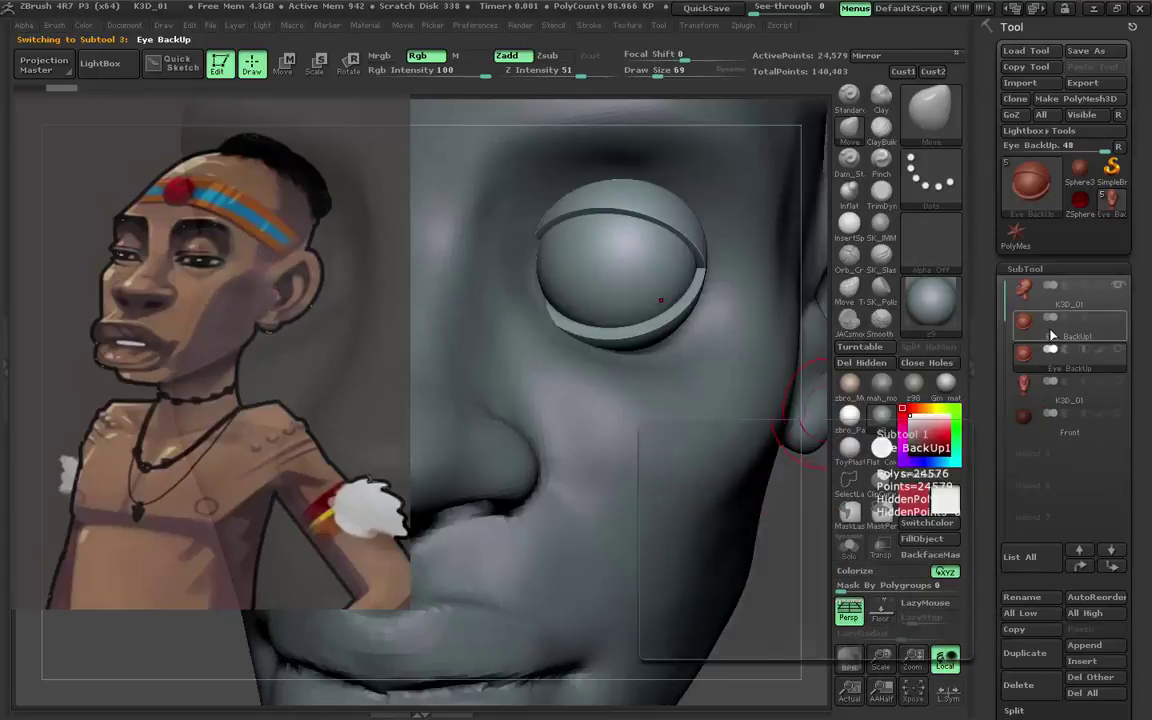
Rename Eye BackUp1 to 'Eye' and hide its outer shell.
{"action": "left_click", "coordinate": [1050, 320]}
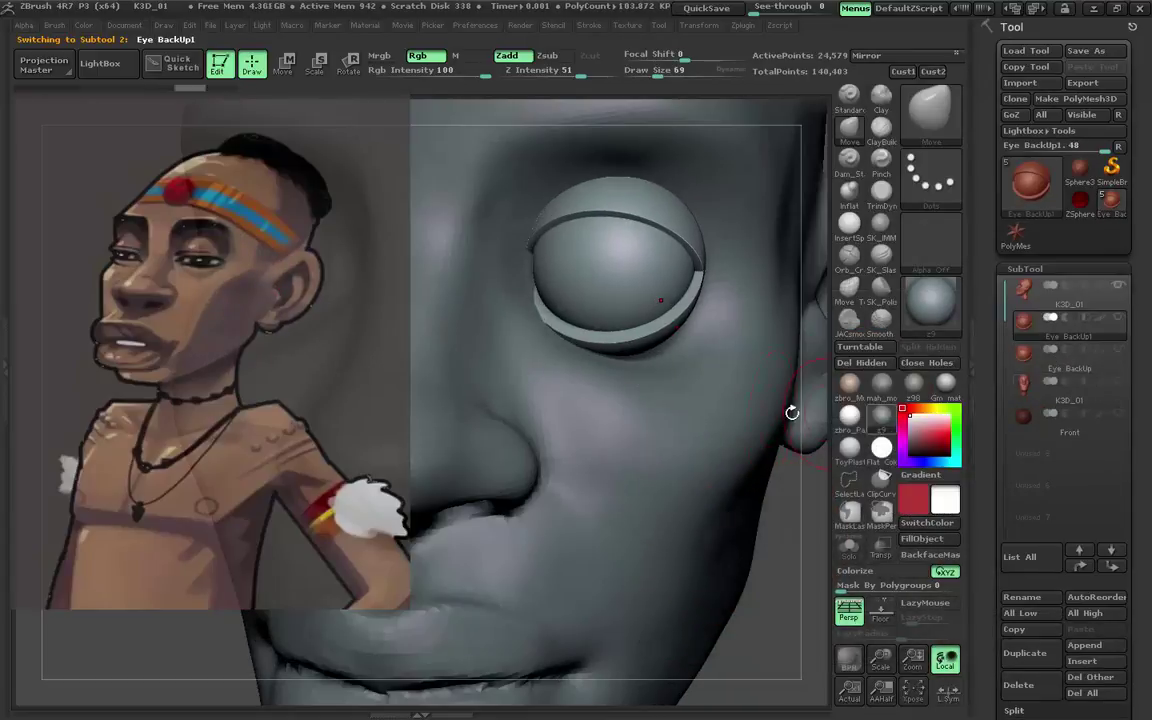
{"action": "left_click_drag", "start_coordinate": [790, 411], "coordinate": [833, 323]}
{"action": "left_click_drag", "start_coordinate": [720, 363], "coordinate": [790, 330]}
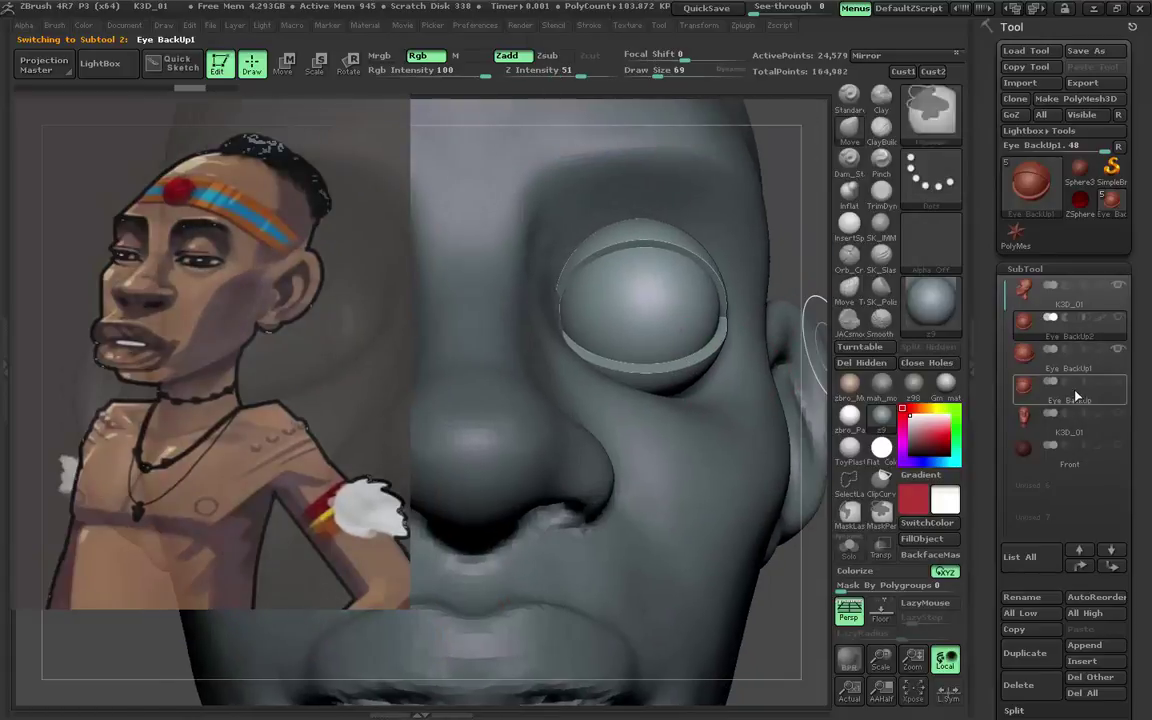
{"action": "left_click", "coordinate": [1025, 653]}
{"action": "left_click", "coordinate": [1039, 599]}
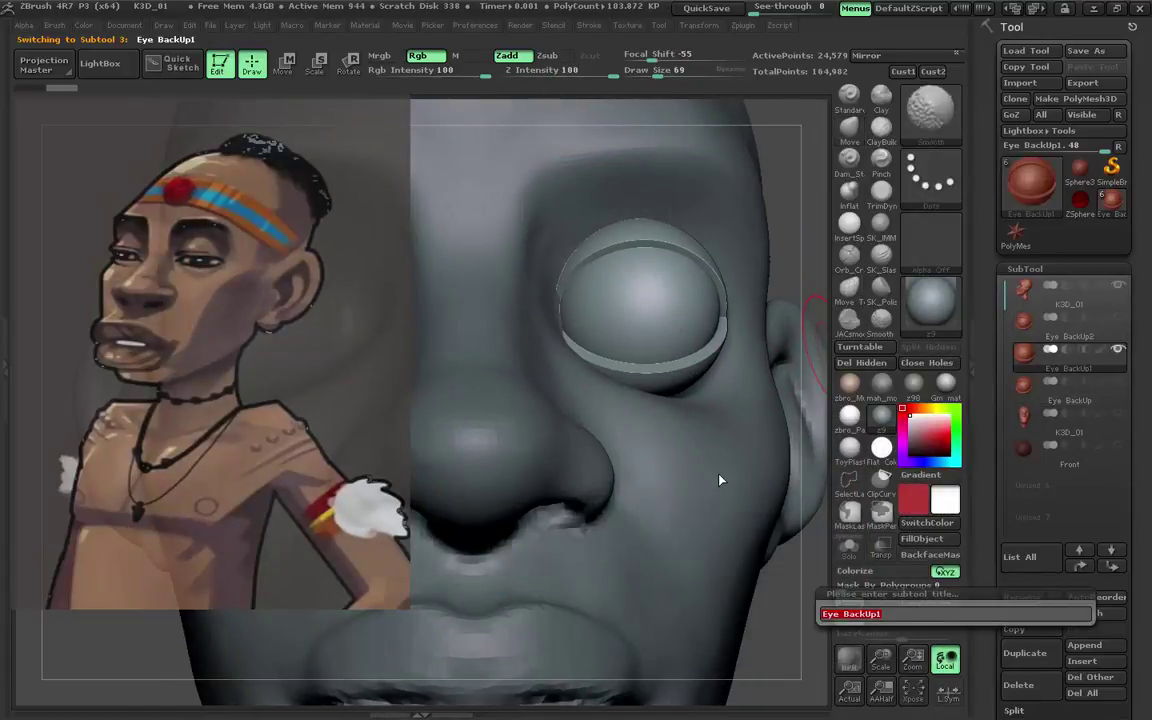
{"action": "type", "text": "Eye"}
{"action": "key", "text": "Return"}
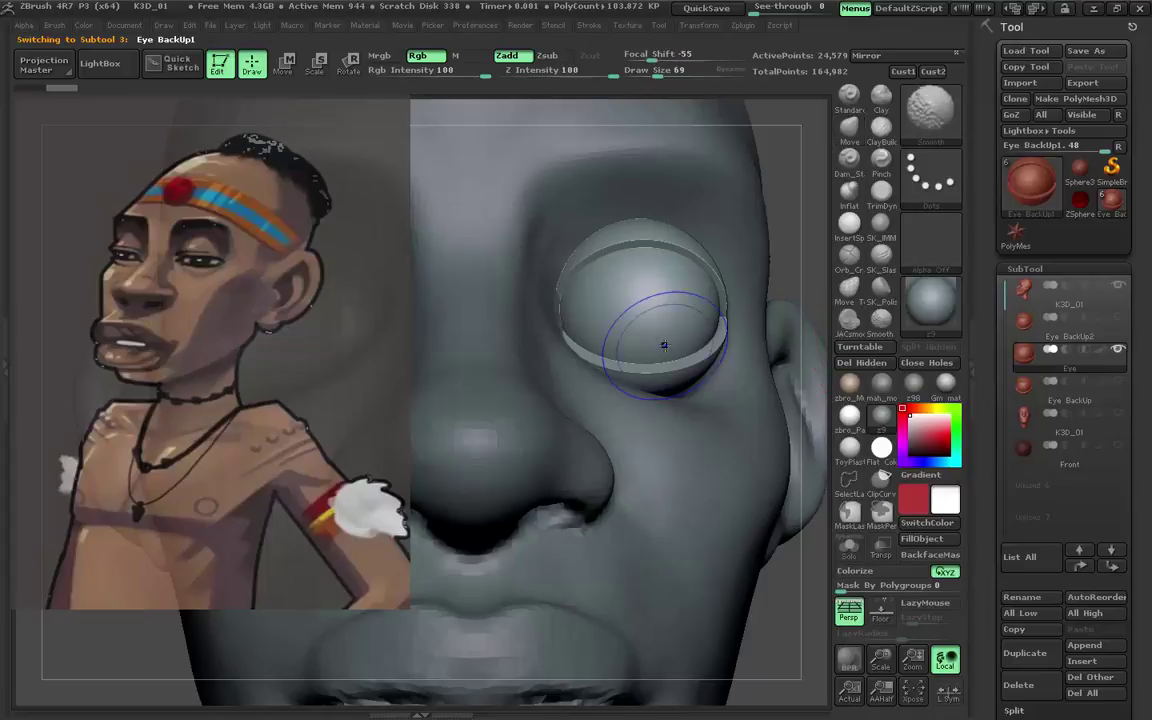
{"action": "left_click", "coordinate": [664, 345], "text": "ctrl+shift"}
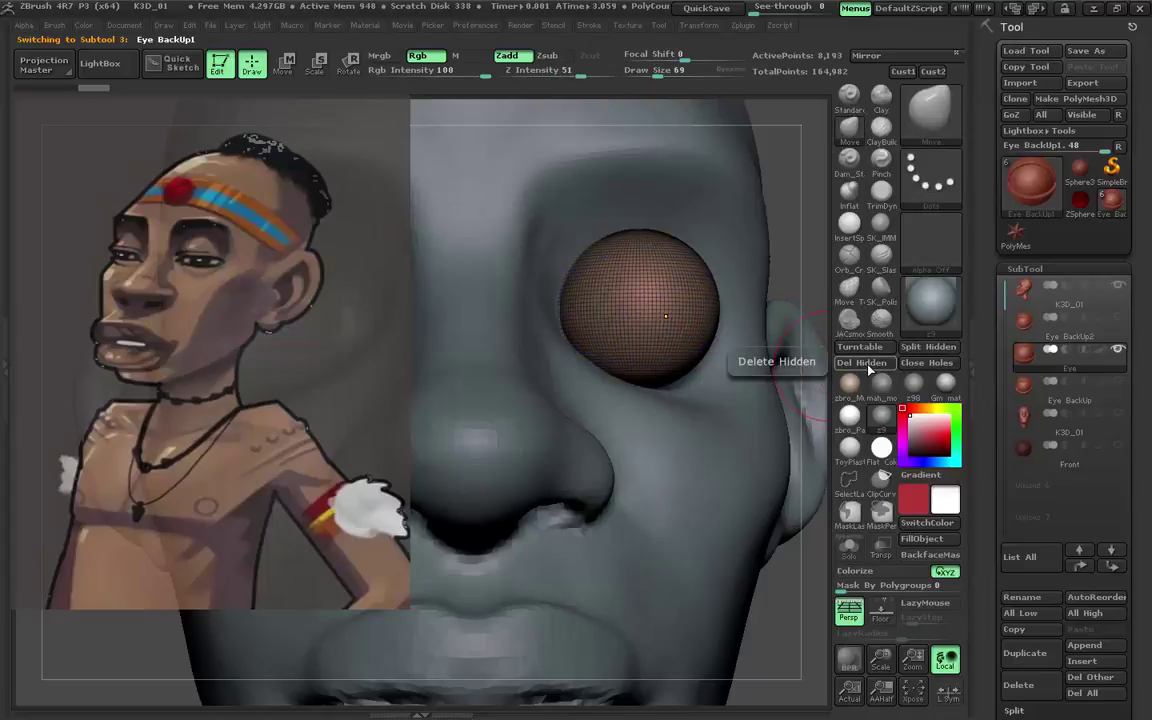
Isolate Eye BackUp2's lid shell and delete the hidden eyeball, undoing Close Holes.
{"action": "left_click", "coordinate": [1060, 322]}
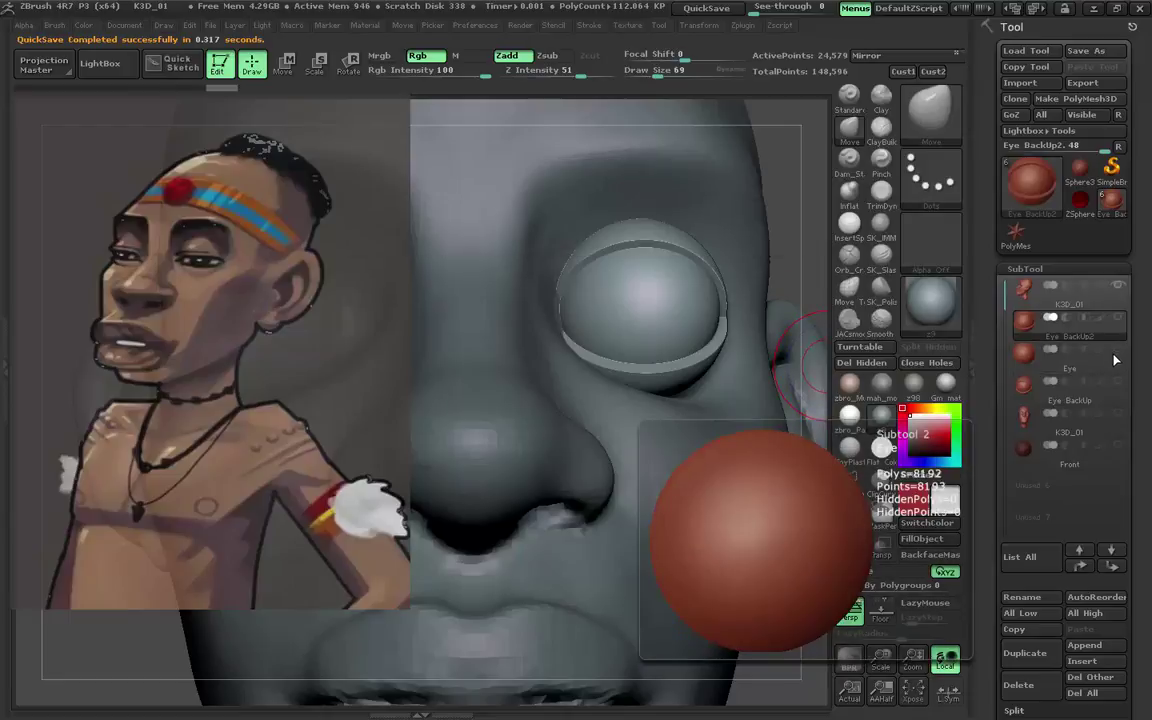
{"action": "left_click", "coordinate": [620, 290], "text": "ctrl+shift"}
{"action": "left_click_drag", "start_coordinate": [668, 368], "coordinate": [750, 237]}
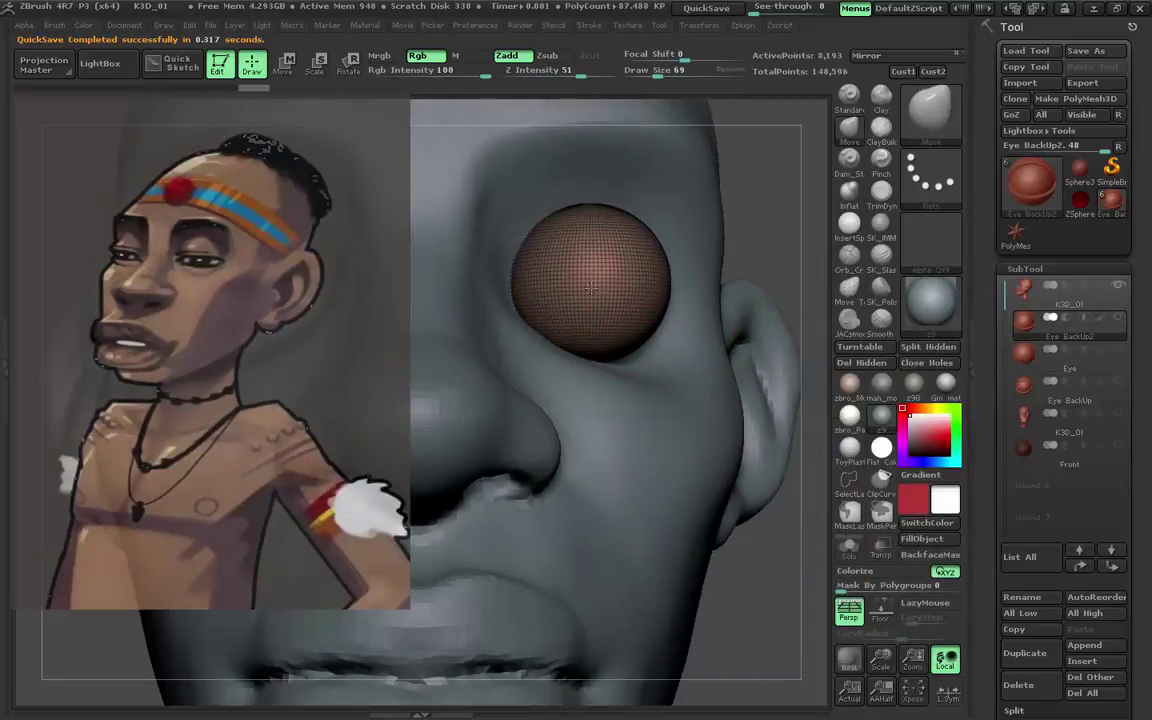
{"action": "left_click", "coordinate": [750, 237], "text": "ctrl+shift"}
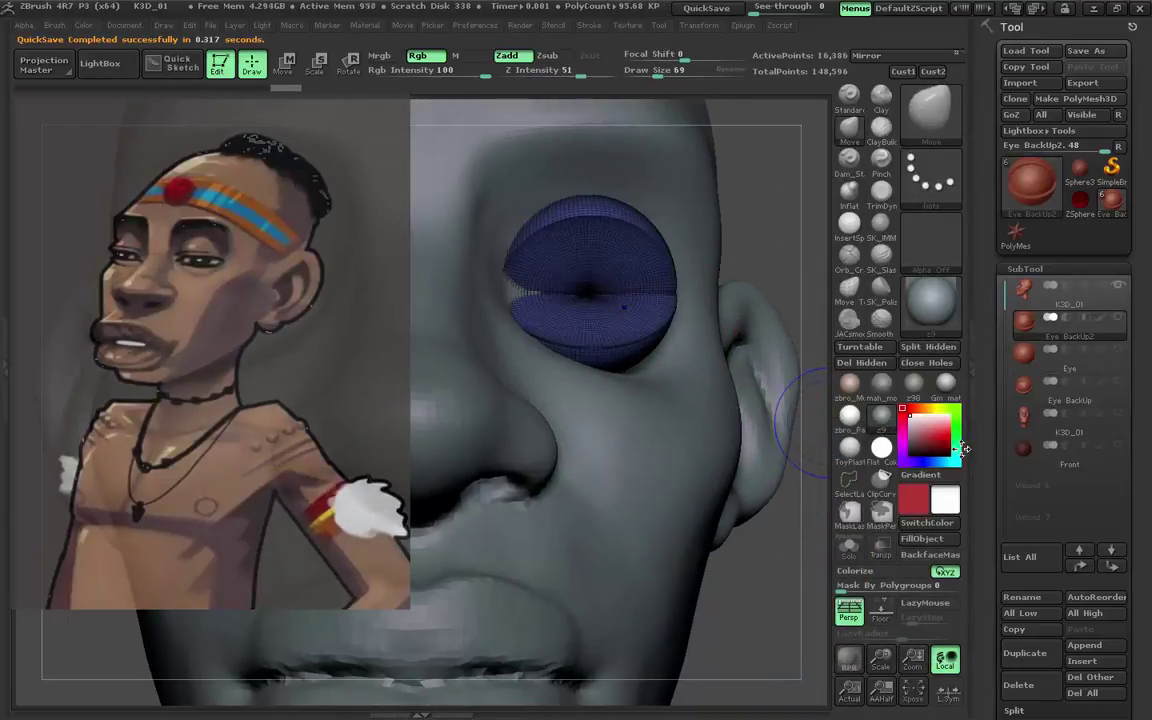
{"action": "key", "text": "shift"}
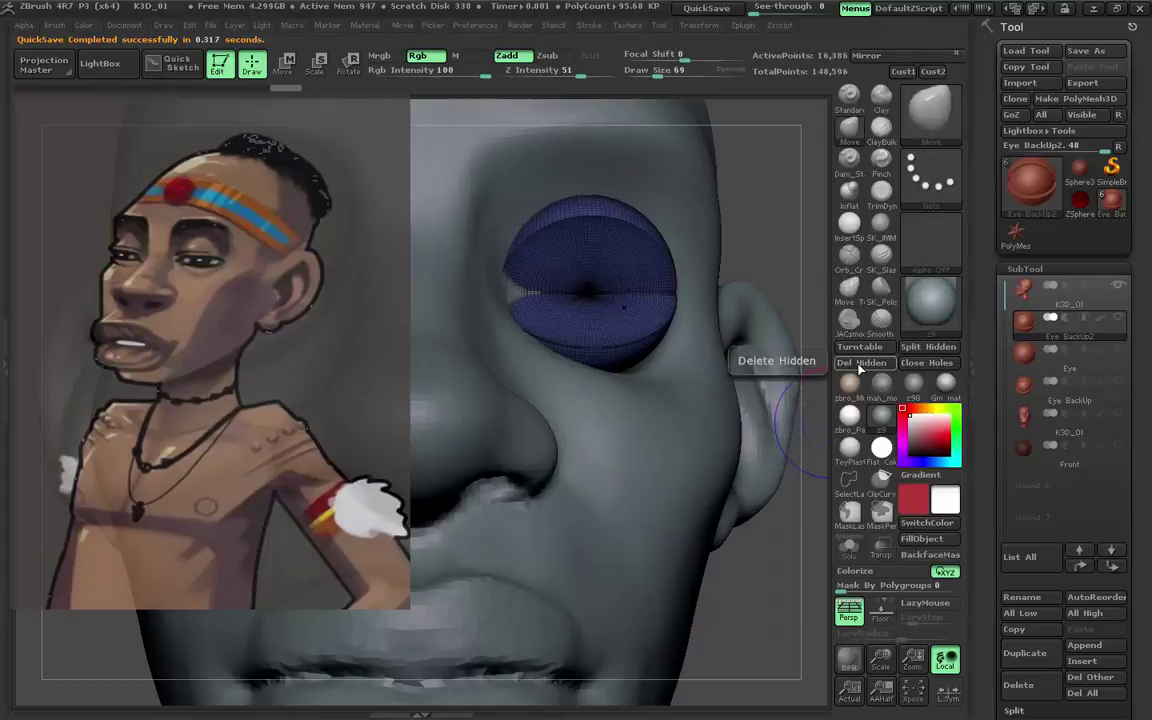
{"action": "left_click", "coordinate": [858, 364]}
{"action": "left_click", "coordinate": [926, 362]}
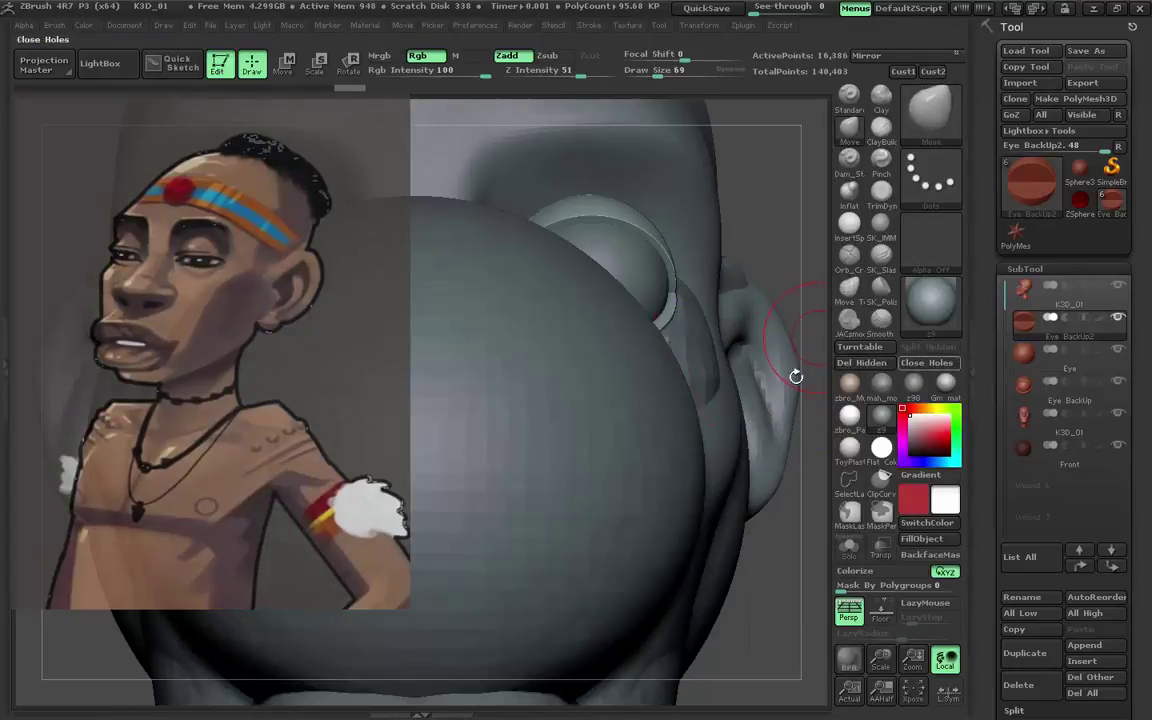
{"action": "left_click", "coordinate": [1117, 407]}
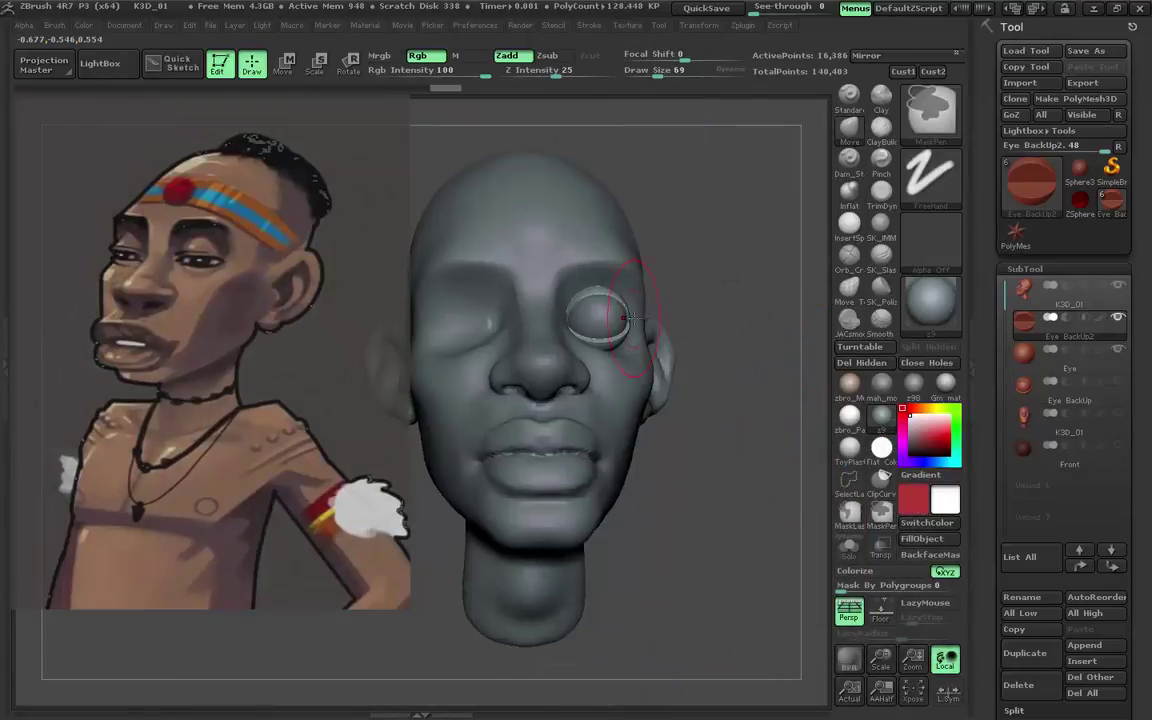
Save the head ZTool over K3D_01.
{"action": "key", "text": "f"}
{"action": "left_click_drag", "start_coordinate": [760, 335], "coordinate": [630, 335]}
{"action": "left_click", "coordinate": [1085, 50]}
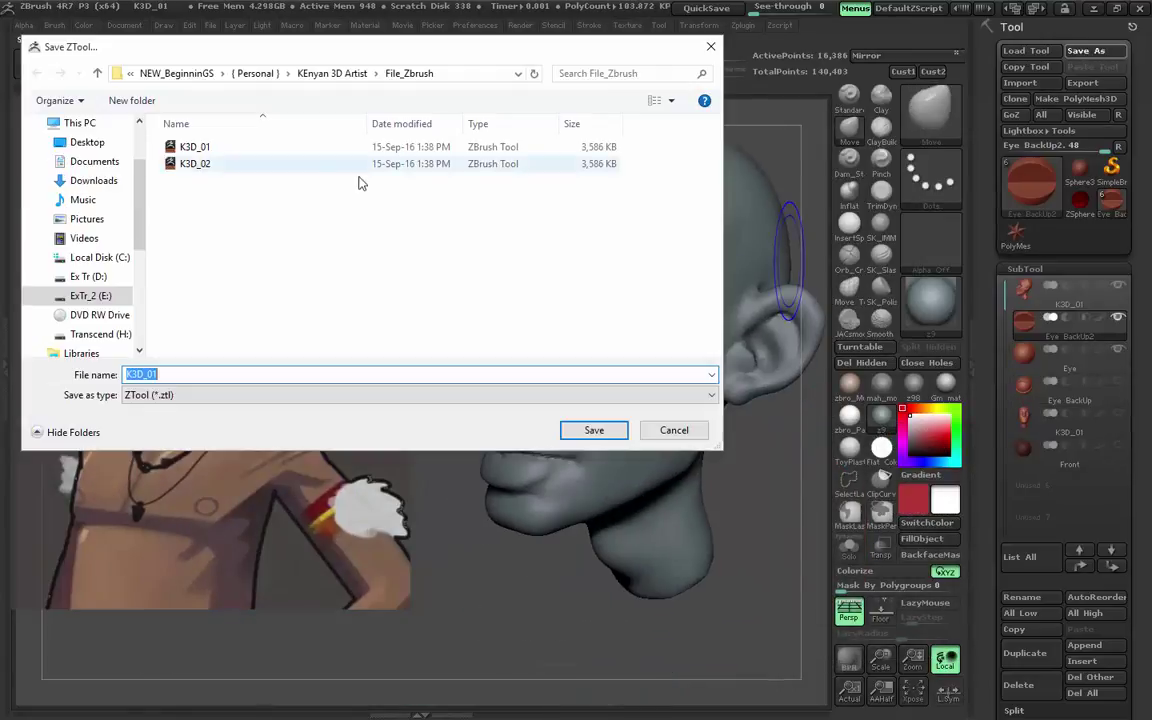
{"action": "left_click", "coordinate": [594, 430]}
{"action": "left_click", "coordinate": [620, 373]}
Save the project over K3D_01, then with undo history over K3d_Hist.
{"action": "key", "text": "ctrl+s"}
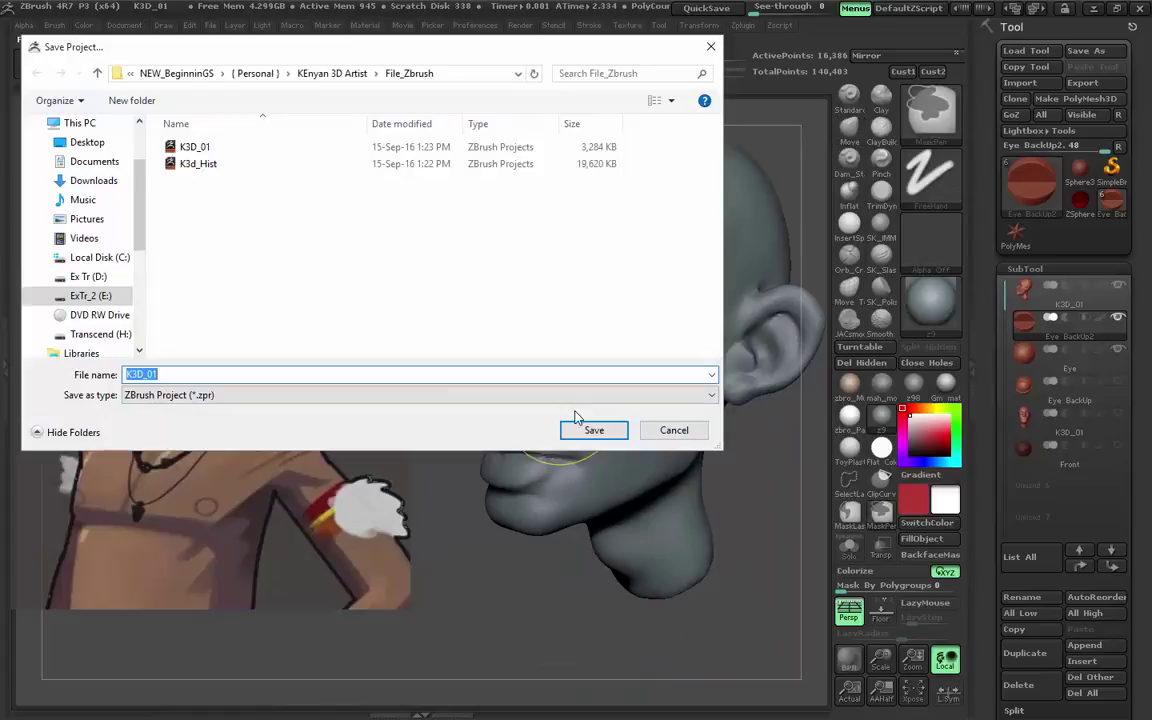
{"action": "left_click", "coordinate": [594, 430]}
{"action": "left_click", "coordinate": [620, 373]}
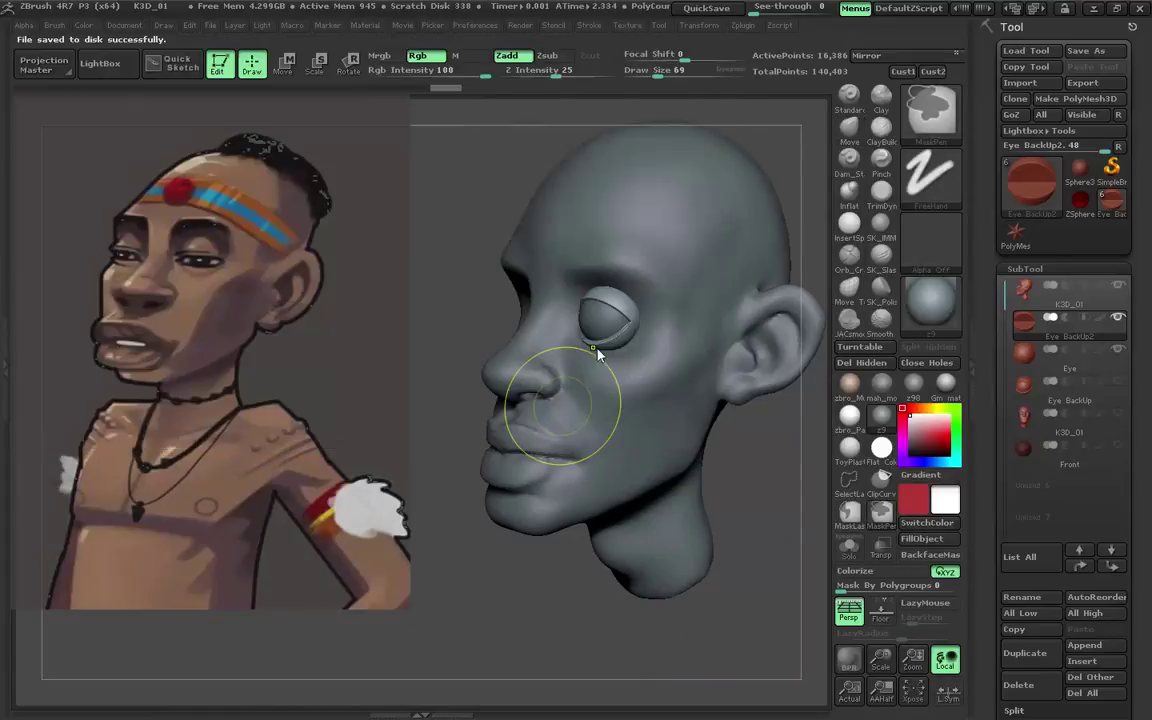
{"action": "left_click", "coordinate": [232, 27]}
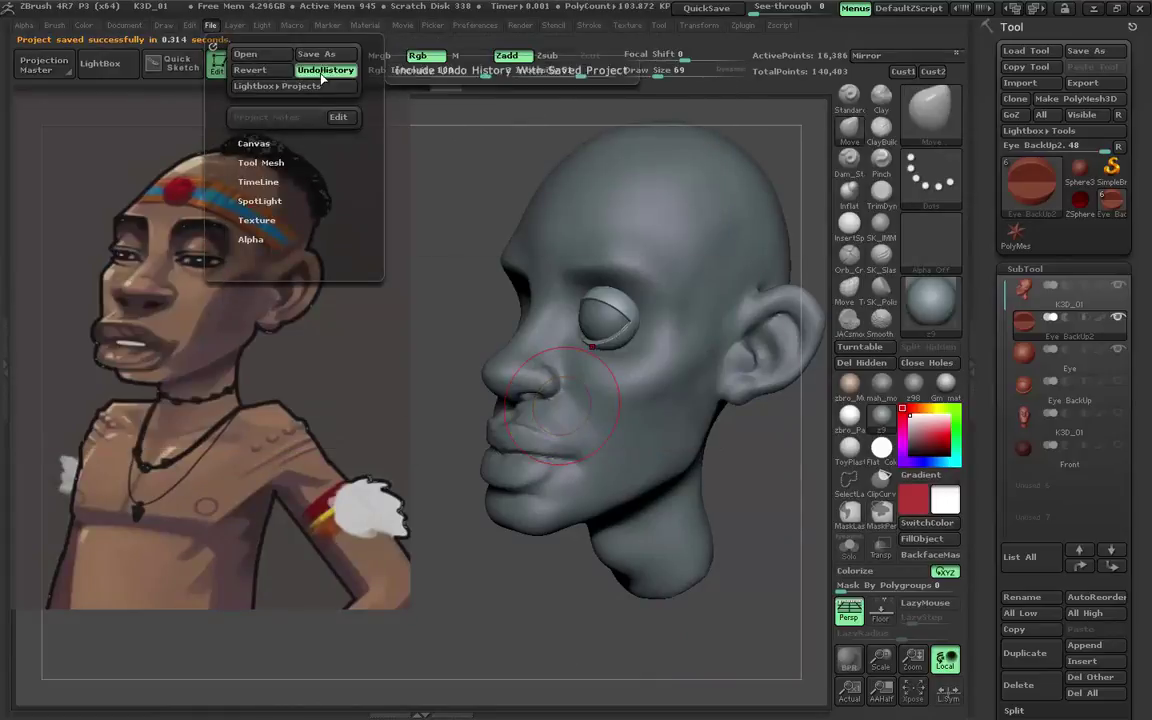
{"action": "key", "text": "ctrl+s"}
{"action": "left_click", "coordinate": [594, 430]}
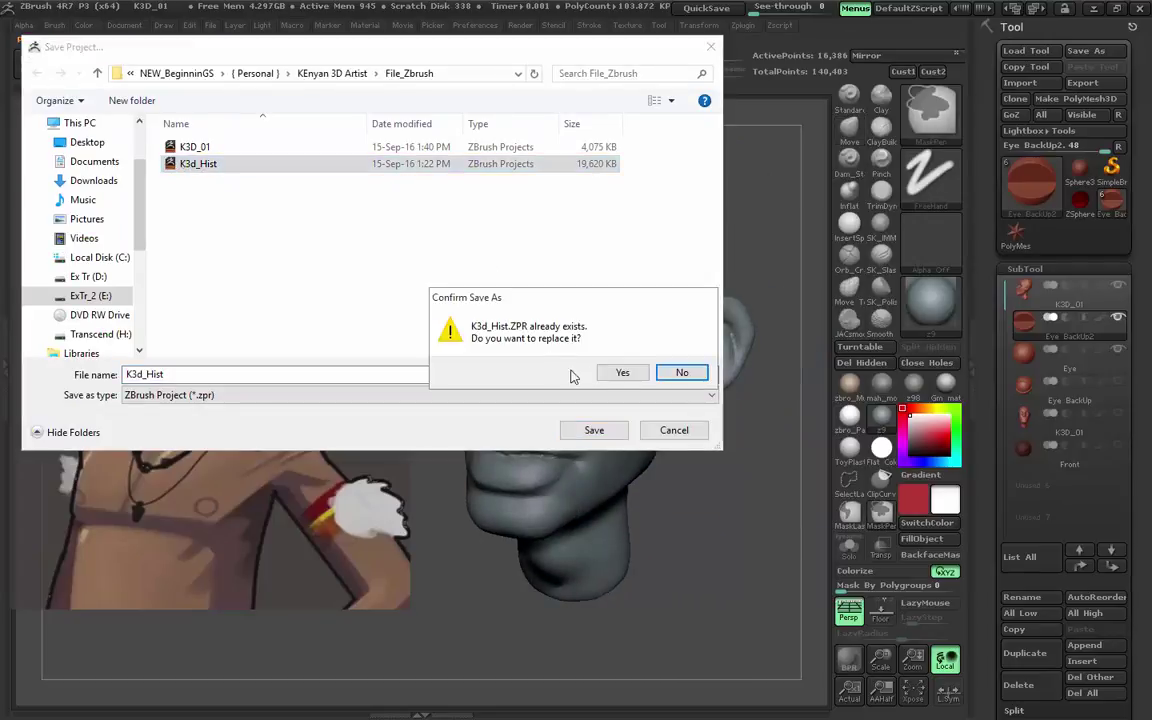
{"action": "left_click", "coordinate": [620, 373]}
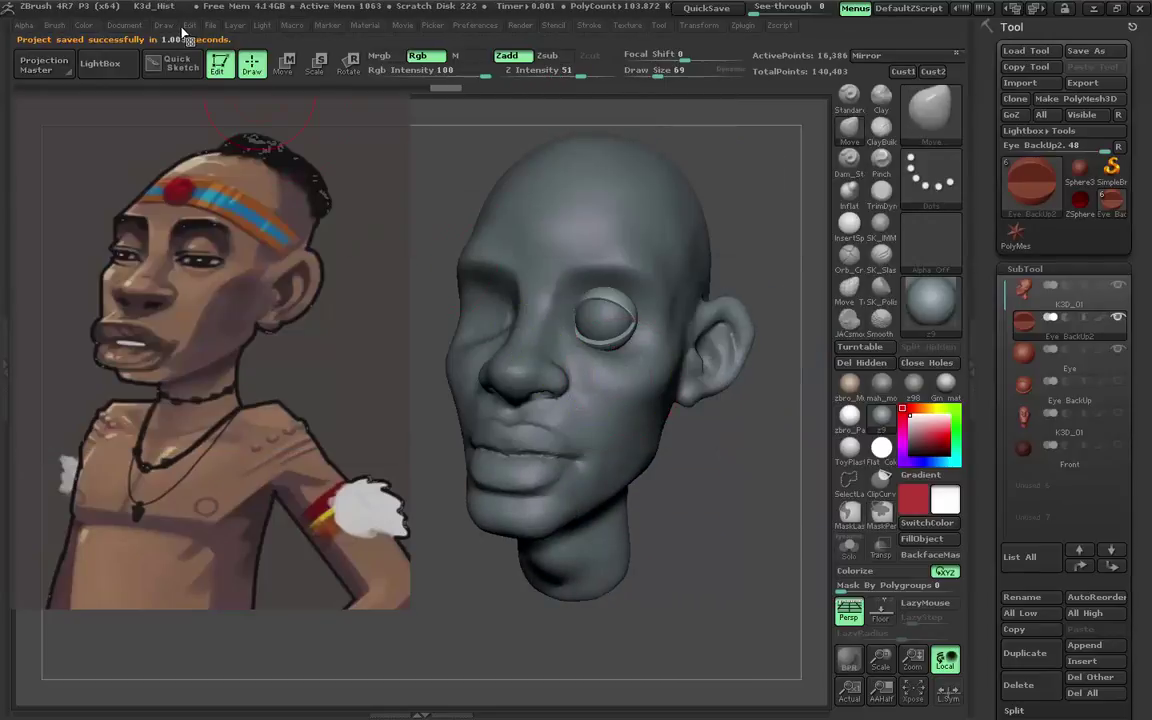
Re-save the project as K3D_01 and enlarge the brush to about 106.
{"action": "key", "text": "ctrl+s"}
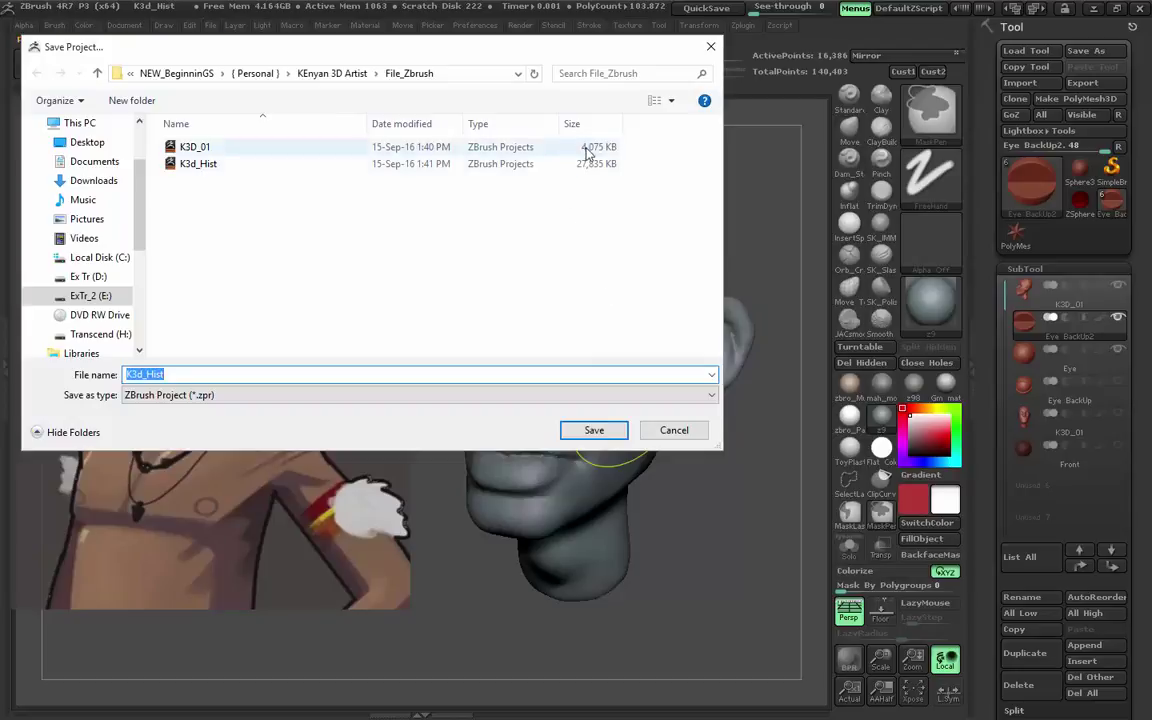
{"action": "left_click", "coordinate": [192, 147]}
{"action": "left_click", "coordinate": [592, 429]}
{"action": "left_click", "coordinate": [622, 373]}
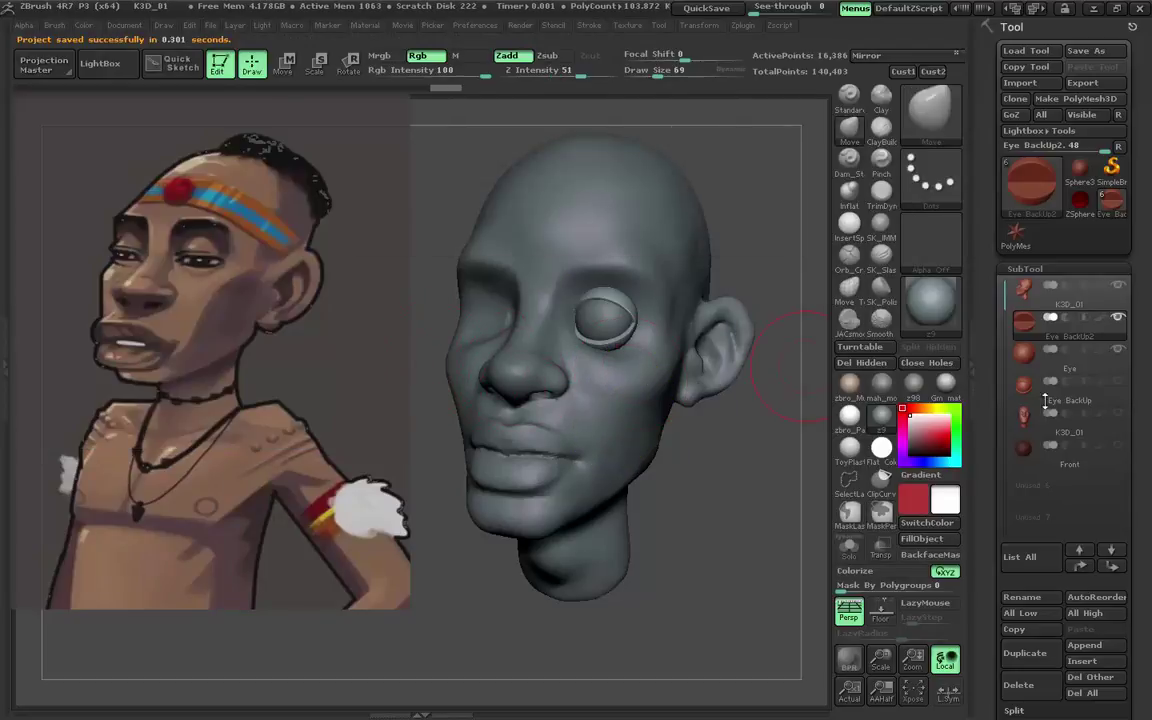
{"action": "mouse_move", "coordinate": [568, 260]}
{"action": "left_mouse_down"}
{"action": "mouse_move", "coordinate": [528, 325]}
{"action": "mouse_move", "coordinate": [560, 380]}
{"action": "left_mouse_up"}
{"action": "key", "text": "s"}
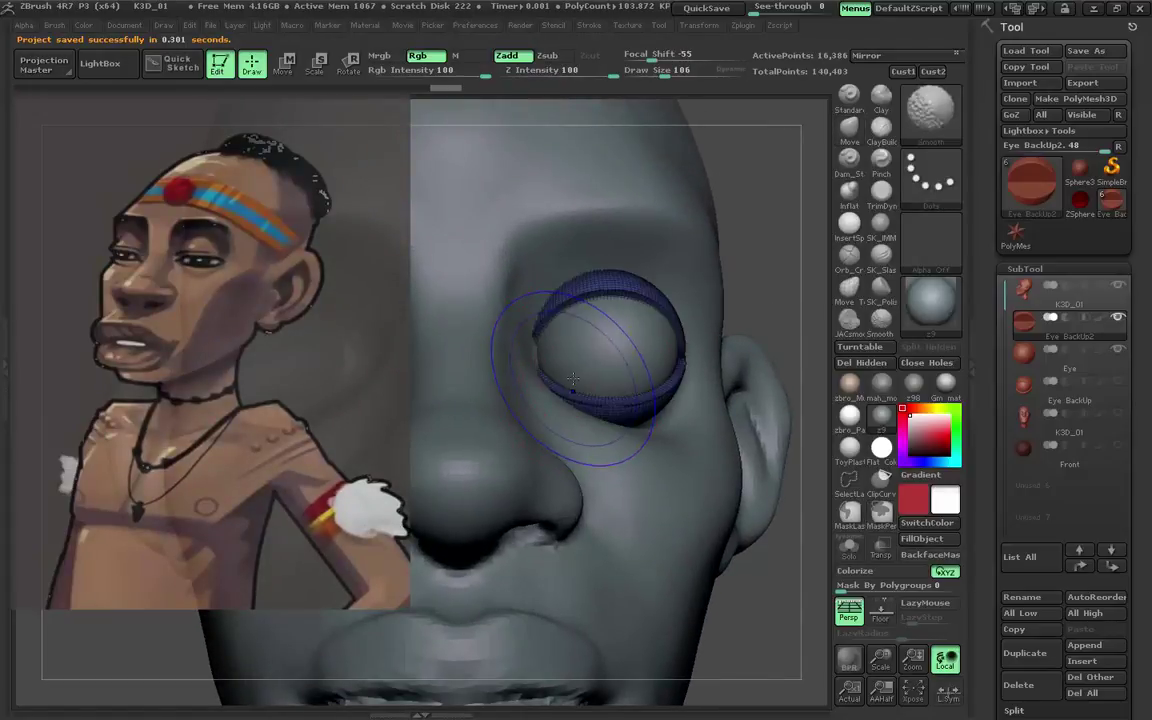
Activate the K3D_01 head, set brush size 97, check the eye, and pick InsertSphere.
{"action": "left_click", "coordinate": [585, 403], "text": "alt"}
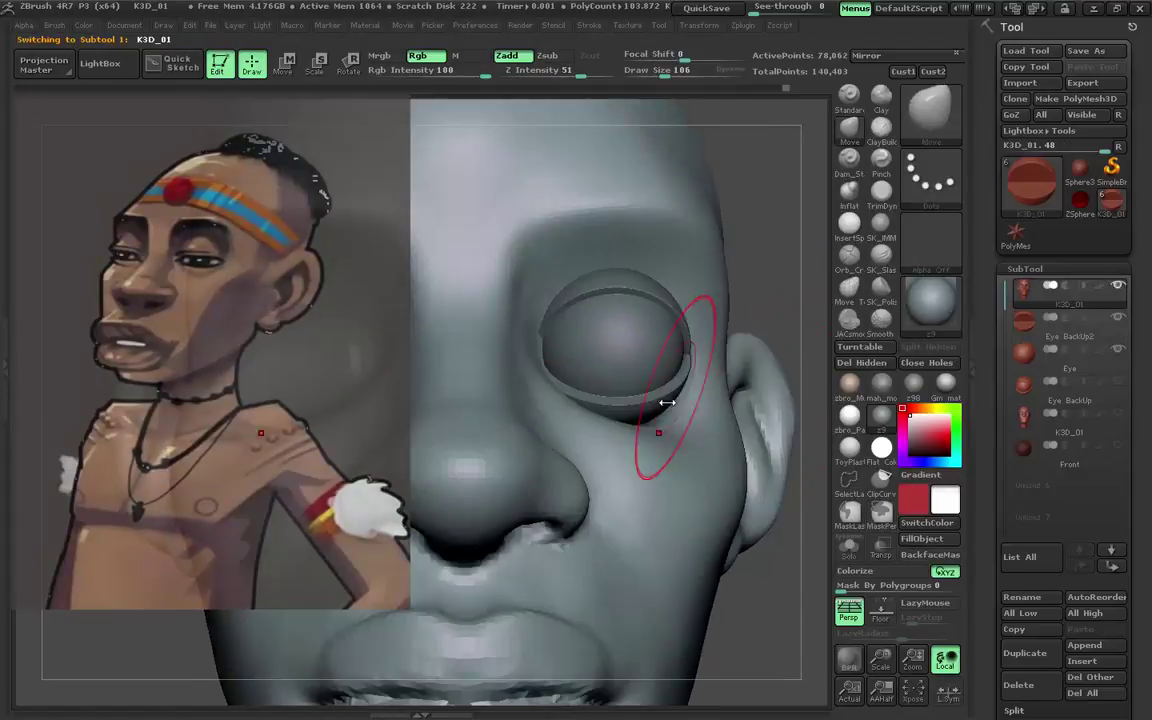
{"action": "left_click_drag", "start_coordinate": [663, 420], "coordinate": [804, 145]}
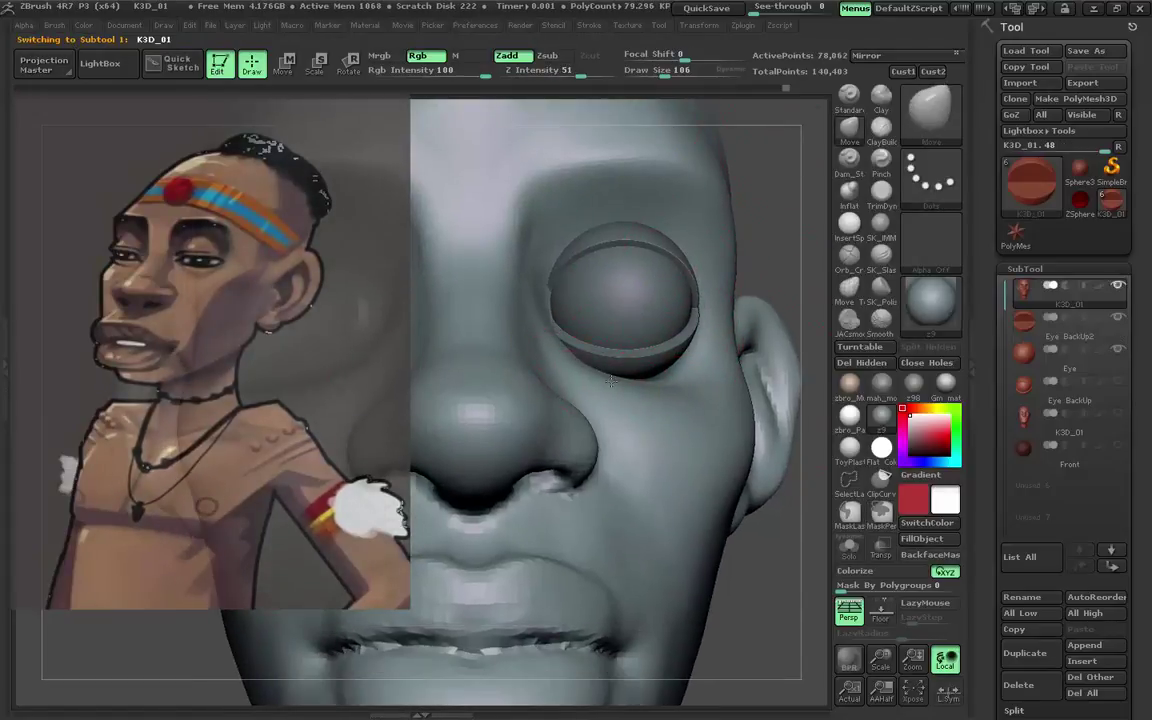
{"action": "mouse_move", "coordinate": [637, 367]}
{"action": "left_mouse_down"}
{"action": "mouse_move", "coordinate": [697, 371]}
{"action": "mouse_move", "coordinate": [530, 395]}
{"action": "mouse_move", "coordinate": [589, 362]}
{"action": "left_mouse_up"}
{"action": "key", "text": "s"}
{"action": "left_click_drag", "start_coordinate": [567, 292], "coordinate": [580, 292]}
{"action": "left_click_drag", "start_coordinate": [580, 300], "coordinate": [530, 235]}
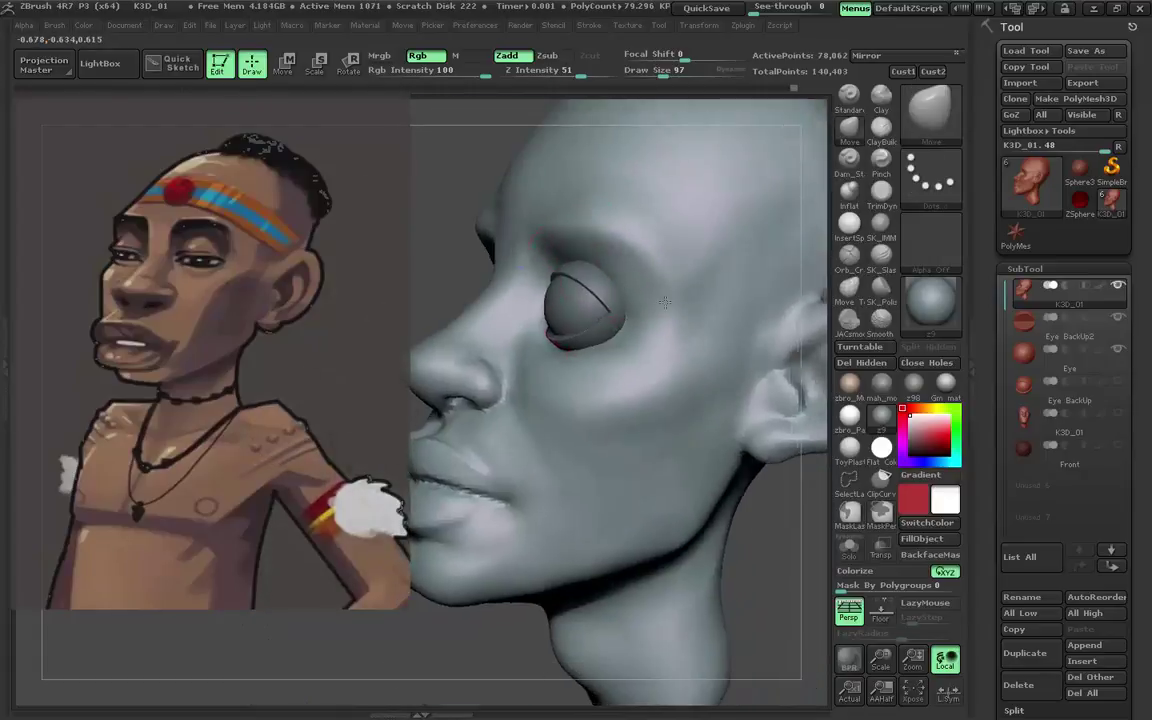
{"action": "mouse_move", "coordinate": [578, 268]}
{"action": "left_mouse_down"}
{"action": "mouse_move", "coordinate": [633, 382]}
{"action": "mouse_move", "coordinate": [655, 334]}
{"action": "left_mouse_up"}
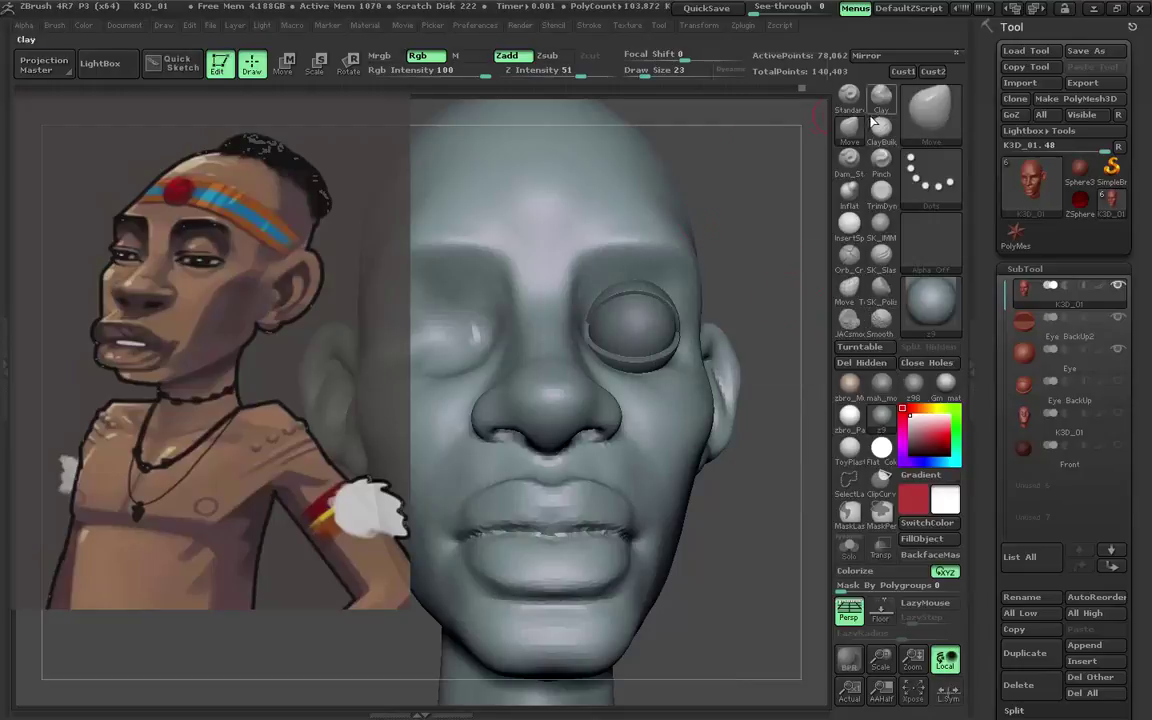
{"action": "left_click", "coordinate": [848, 224]}
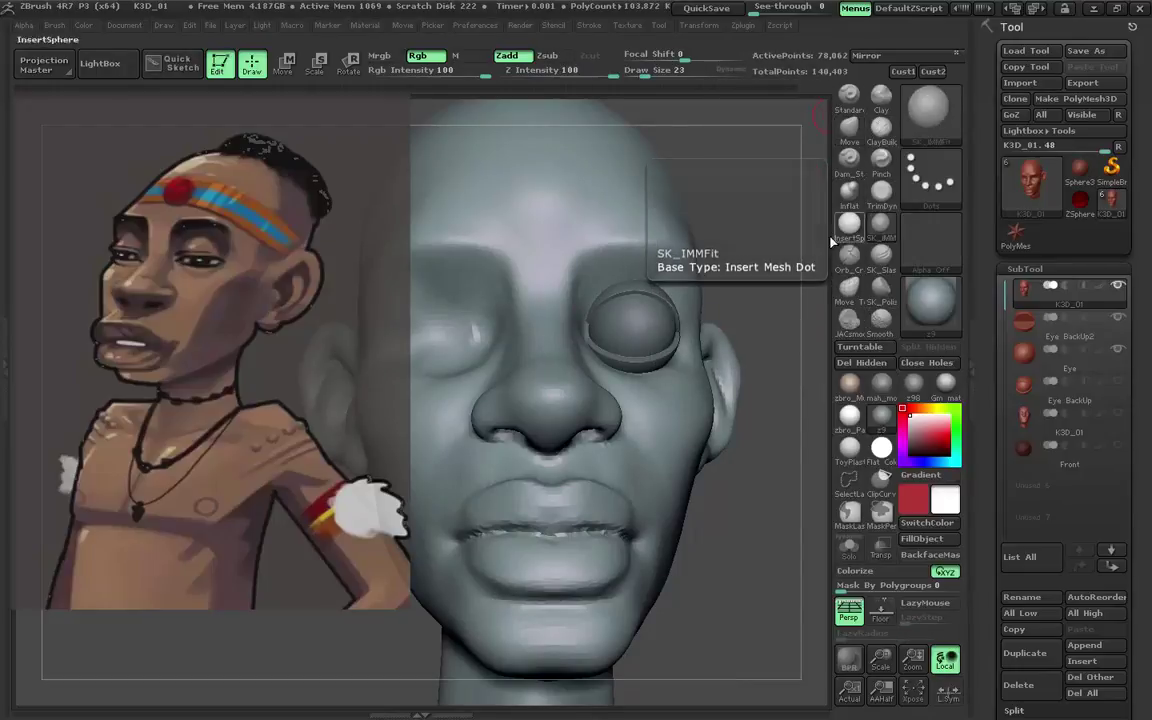
Insert a small sphere at the inner corner of the eye with the InsertSphere brush.
{"action": "scroll", "coordinate": [632, 273], "scroll_direction": "up", "scroll_amount": 5}
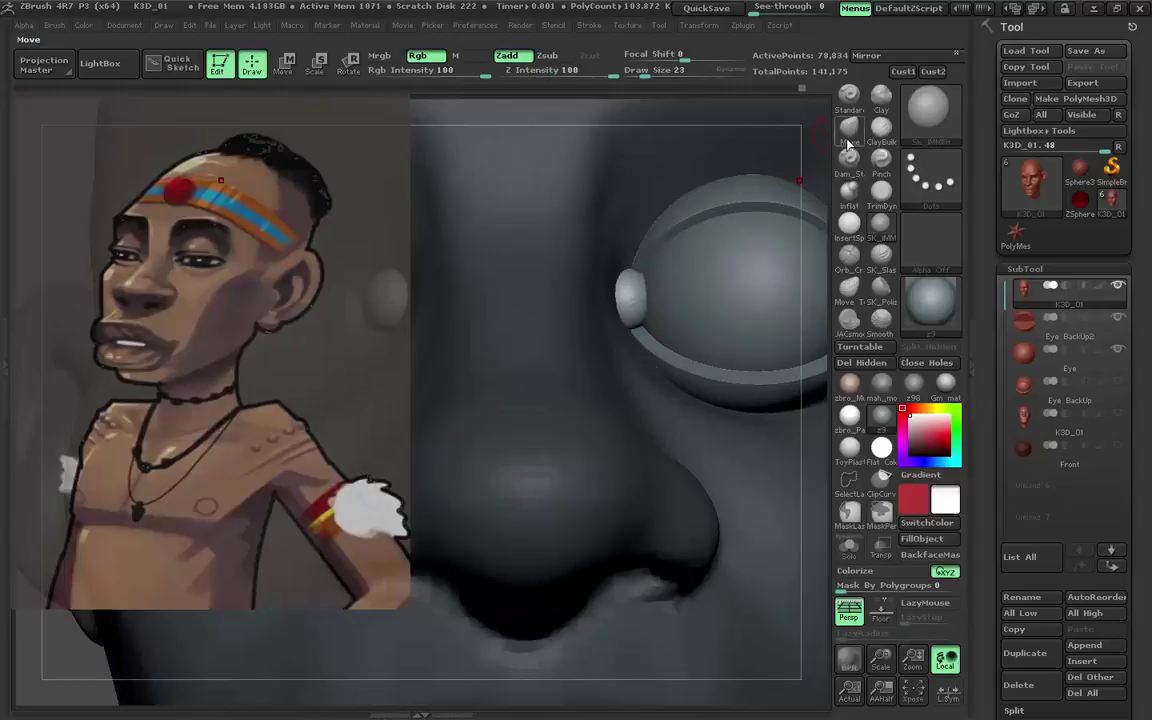
{"action": "left_click_drag", "start_coordinate": [641, 318], "coordinate": [610, 292]}
{"action": "key", "text": "b"}
{"action": "key", "text": "m"}
{"action": "key", "text": "v"}
{"action": "key", "text": "s"}
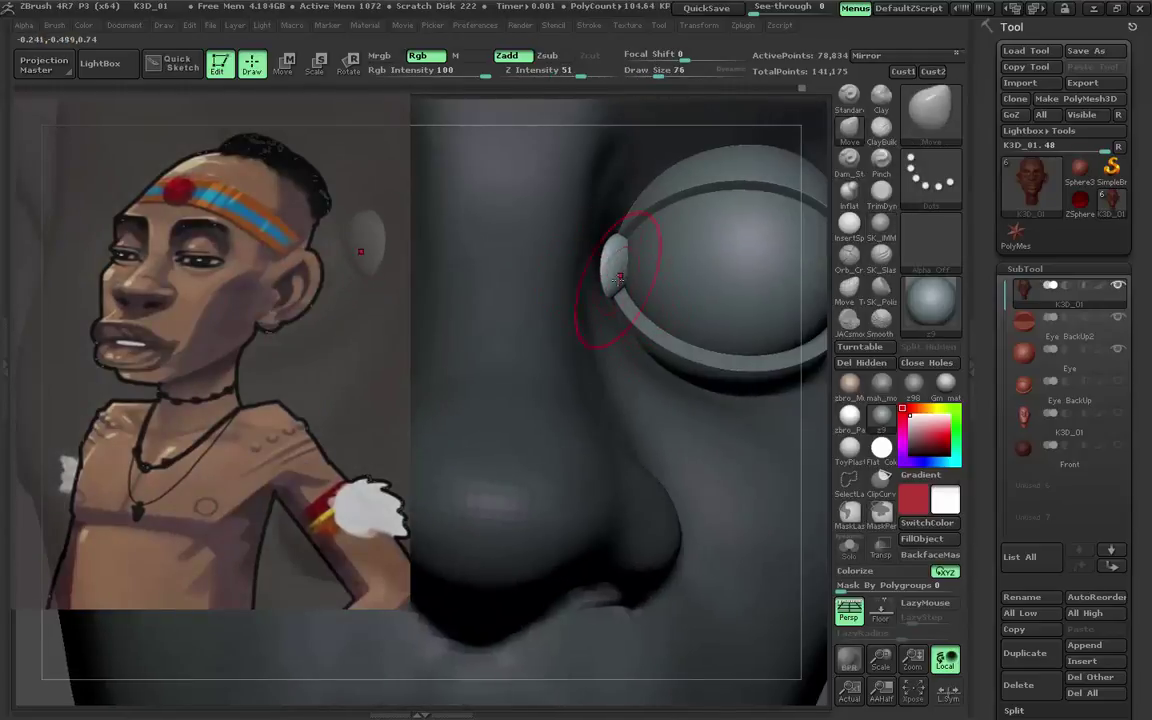
{"action": "key", "text": "f"}
Check the tear-duct shape from the side, switching between the Eye BackUp2 and K3D_01 subtools.
{"action": "mouse_move", "coordinate": [740, 270]}
{"action": "left_mouse_down"}
{"action": "mouse_move", "coordinate": [735, 193]}
{"action": "mouse_move", "coordinate": [571, 308]}
{"action": "left_mouse_up"}
{"action": "mouse_move", "coordinate": [560, 308]}
{"action": "right_mouse_down"}
{"action": "mouse_move", "coordinate": [526, 294]}
{"action": "mouse_move", "coordinate": [553, 224]}
{"action": "mouse_move", "coordinate": [527, 283]}
{"action": "mouse_move", "coordinate": [544, 289]}
{"action": "right_mouse_up"}
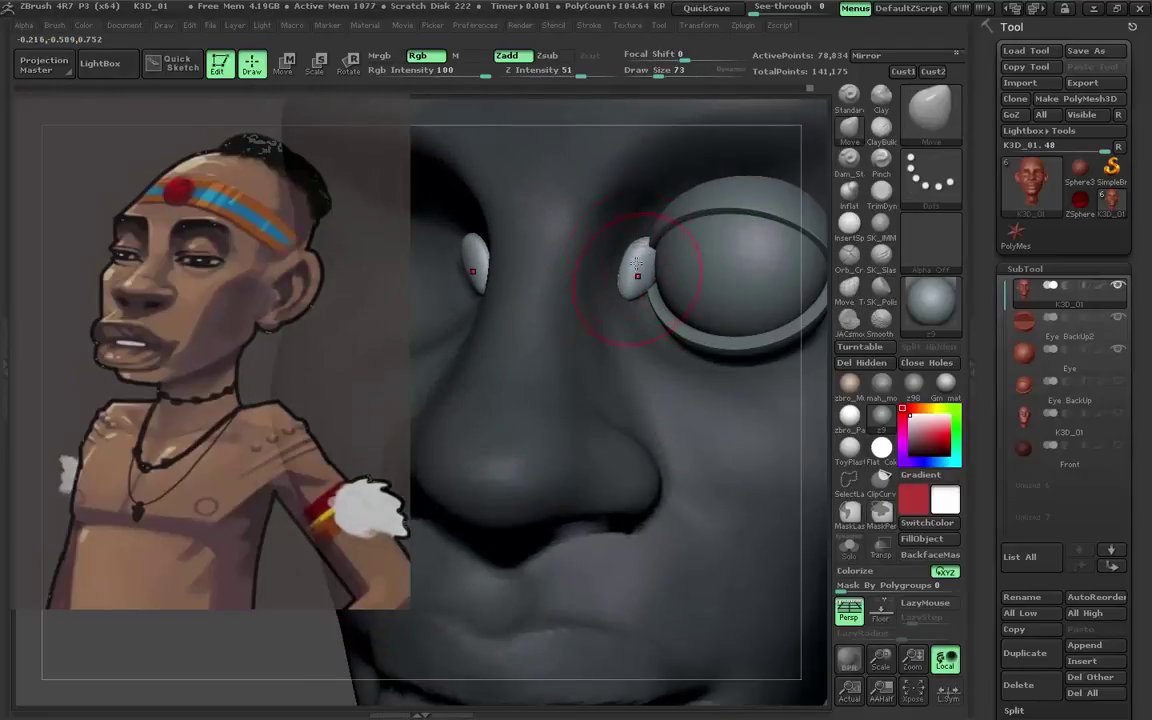
{"action": "right_click_drag", "start_coordinate": [636, 262], "coordinate": [629, 283]}
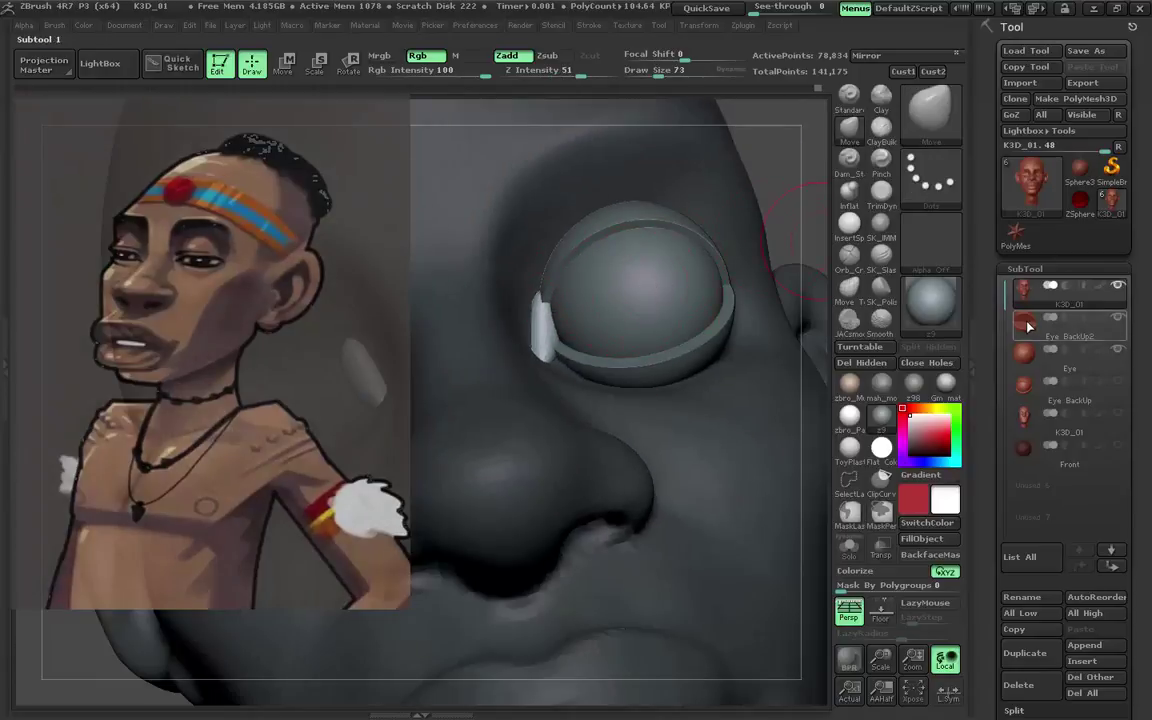
{"action": "left_click", "coordinate": [645, 287], "text": "alt"}
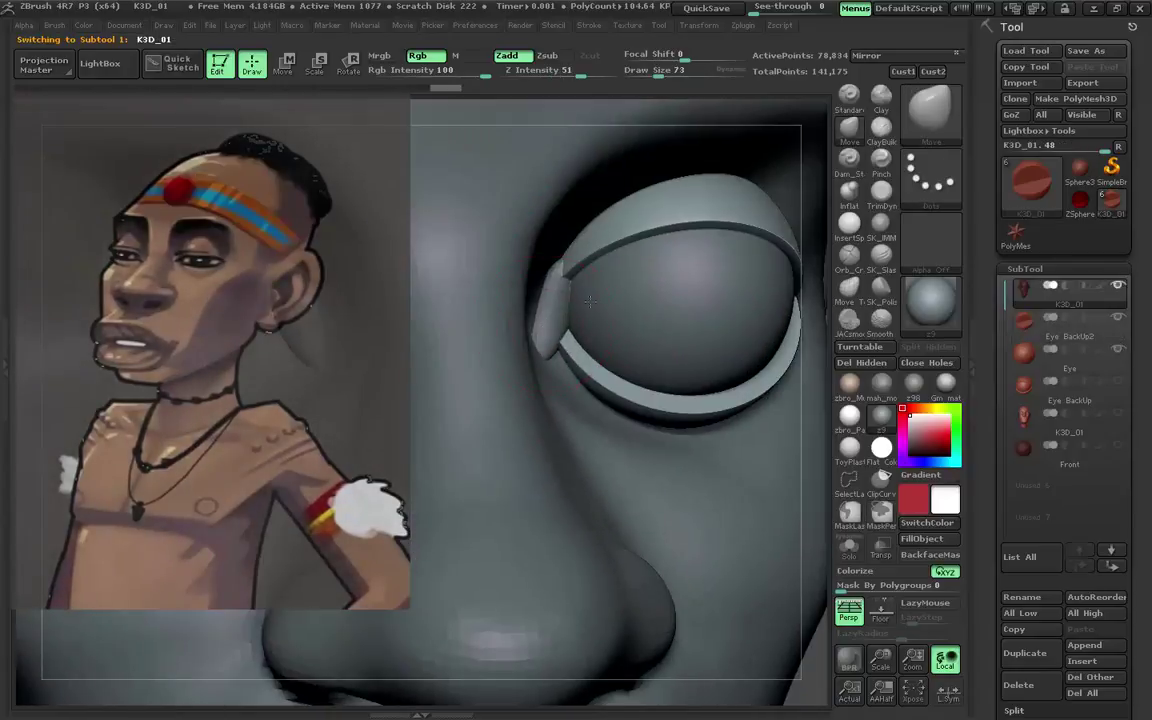
{"action": "left_click", "coordinate": [551, 316], "text": "alt"}
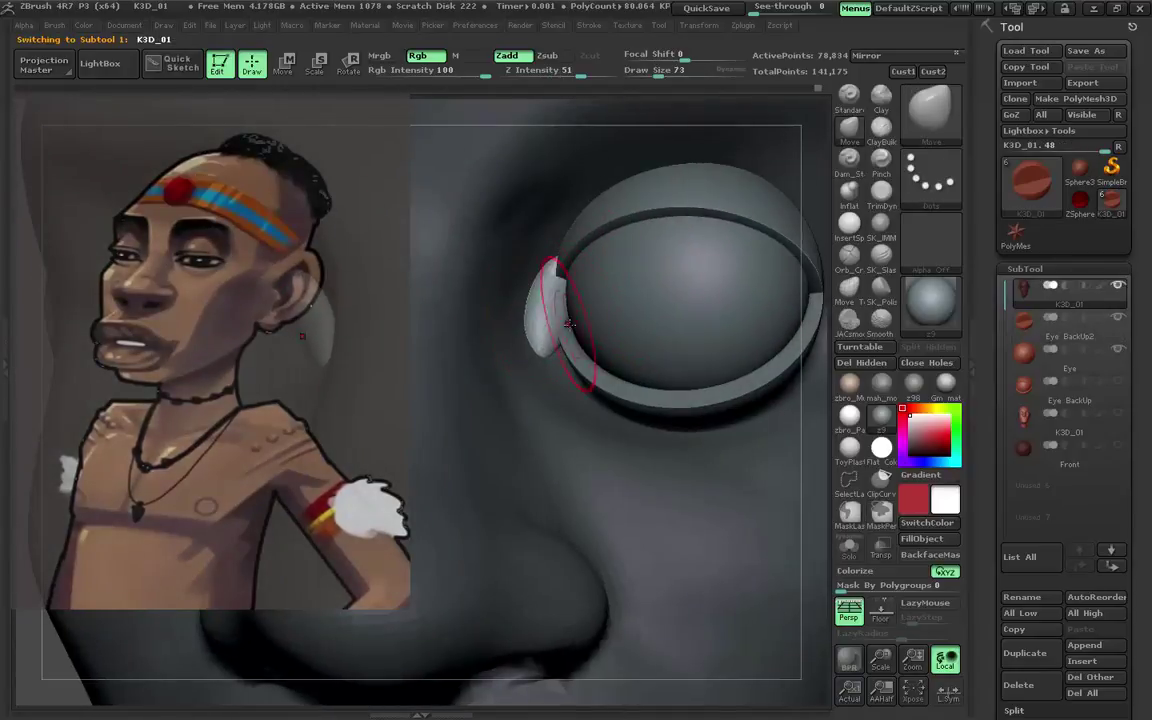
{"action": "left_click_drag", "start_coordinate": [568, 322], "coordinate": [532, 278]}
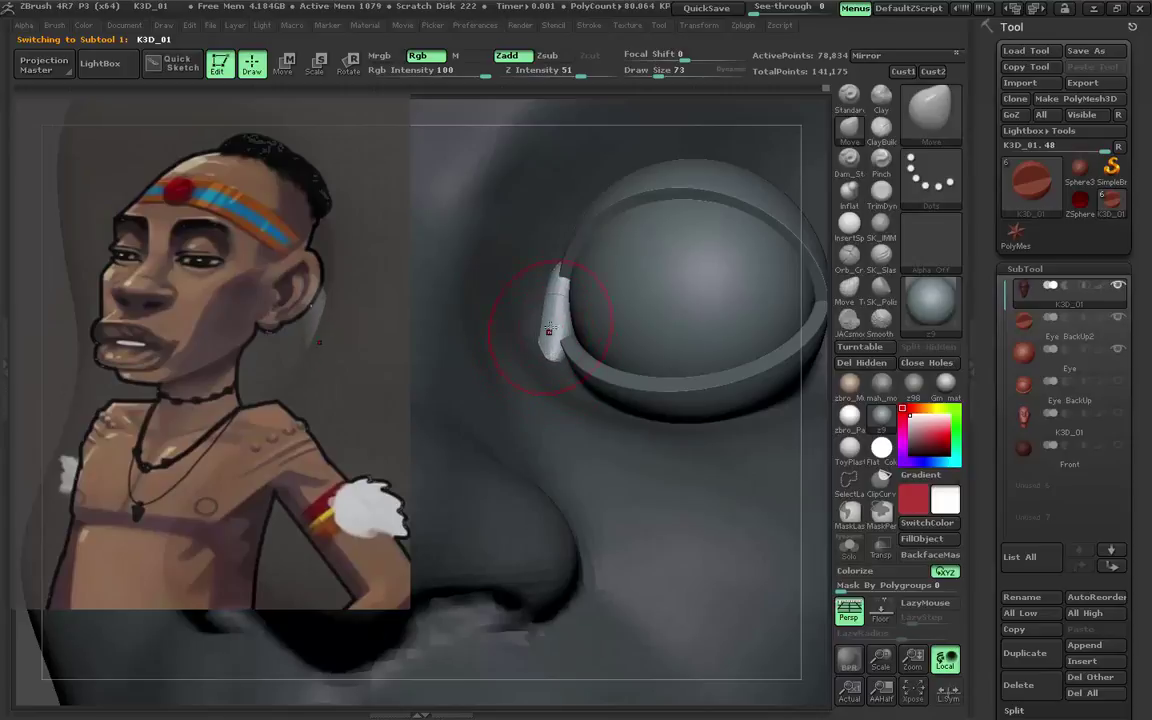
{"action": "left_click_drag", "start_coordinate": [540, 305], "coordinate": [460, 371]}
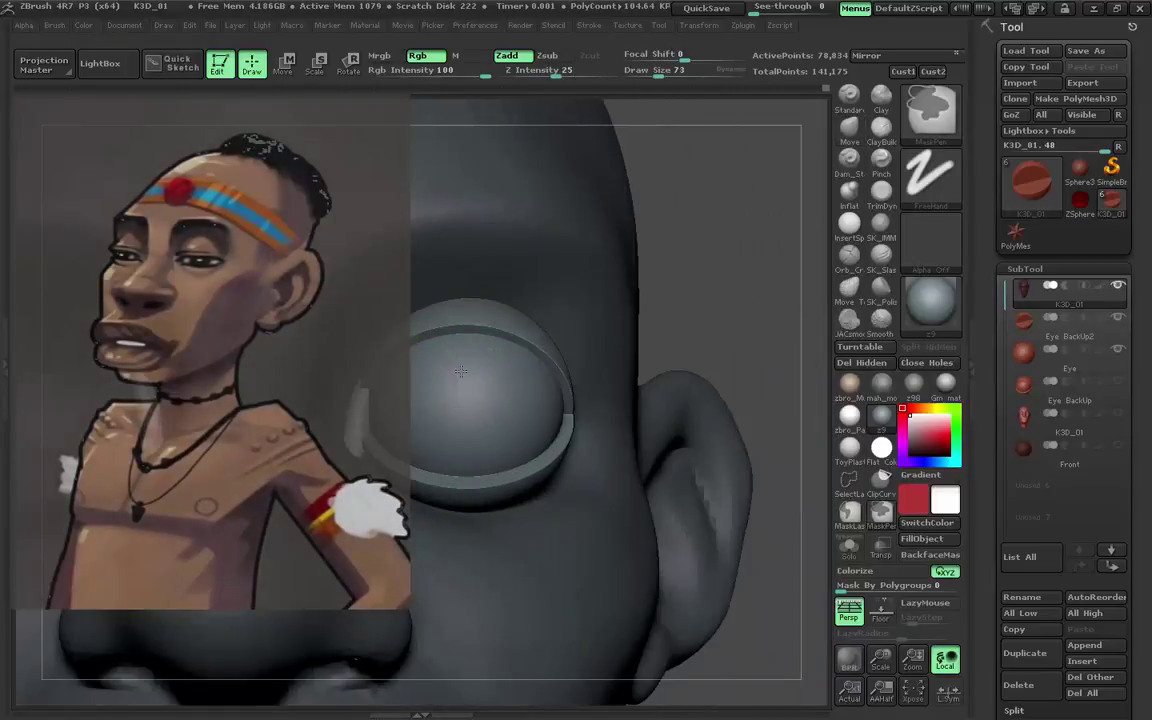
{"action": "mouse_move", "coordinate": [460, 371]}
{"action": "left_mouse_down"}
{"action": "mouse_move", "coordinate": [672, 458]}
{"action": "mouse_move", "coordinate": [522, 344]}
{"action": "mouse_move", "coordinate": [992, 346]}
{"action": "left_mouse_up"}
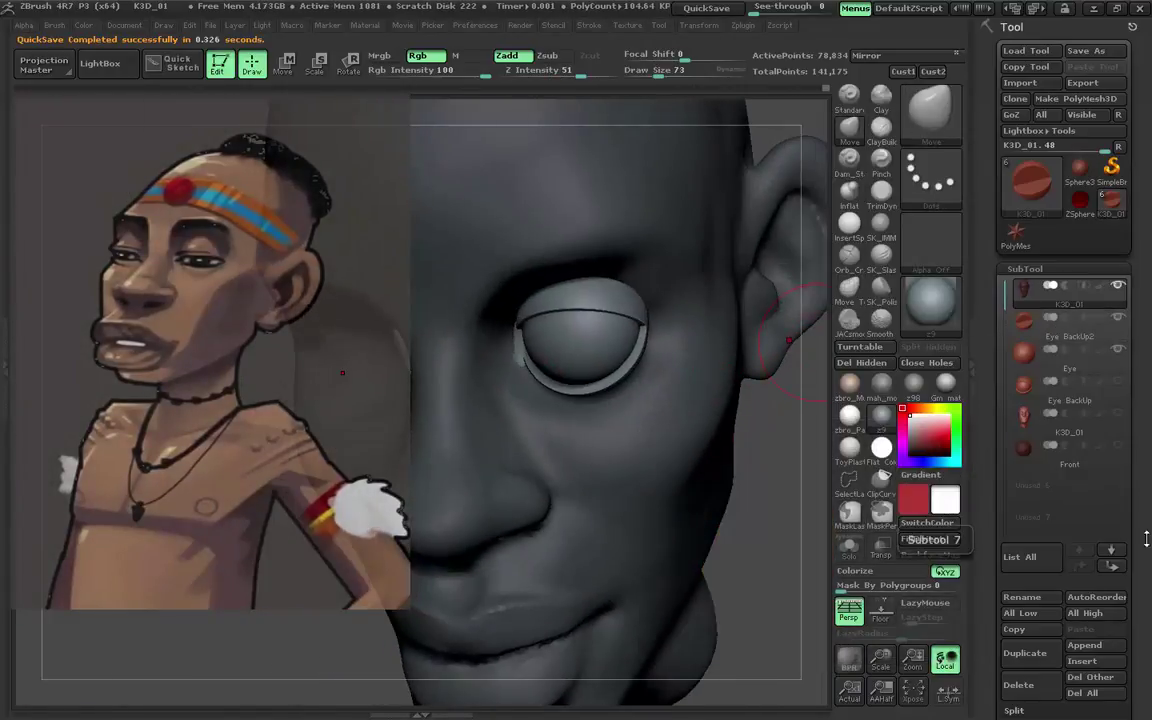
Merge the eyelids down into the head mesh, accepting the irreversible merge.
{"action": "scroll", "coordinate": [1050, 400], "scroll_direction": "down", "scroll_amount": 5}
{"action": "left_click", "coordinate": [1003, 487]}
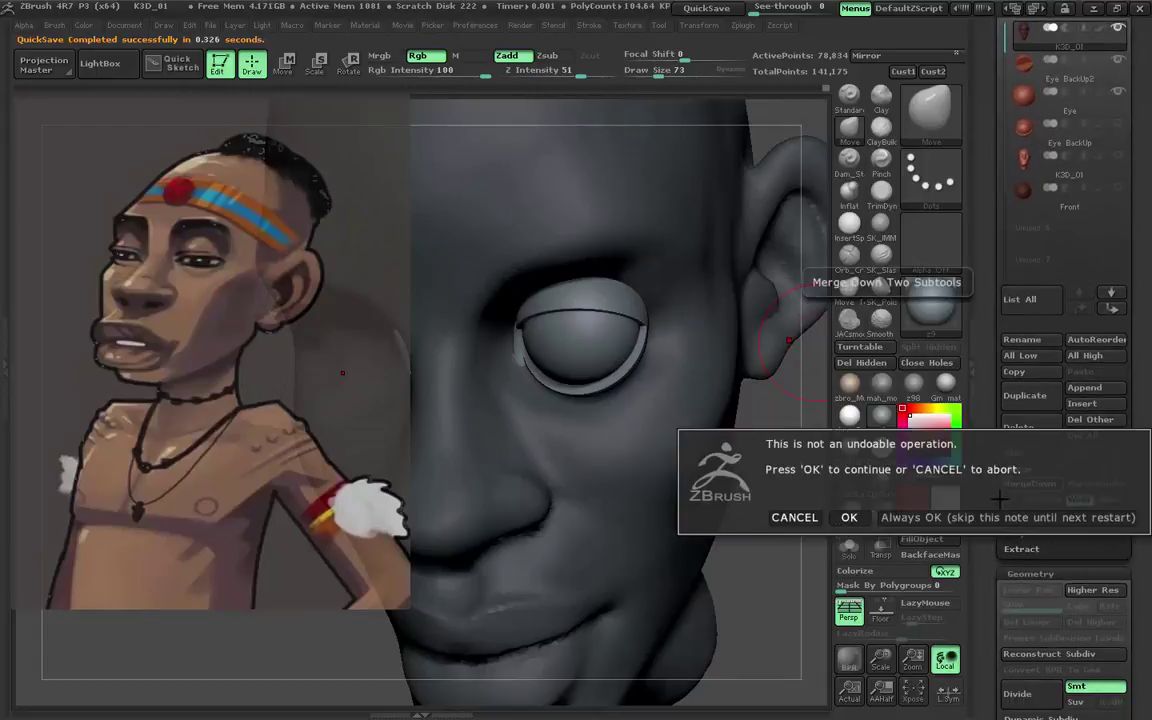
{"action": "left_click", "coordinate": [848, 517]}
{"action": "mouse_move", "coordinate": [630, 378]}
{"action": "left_mouse_down"}
{"action": "mouse_move", "coordinate": [533, 372]}
{"action": "mouse_move", "coordinate": [565, 366]}
{"action": "left_mouse_up"}
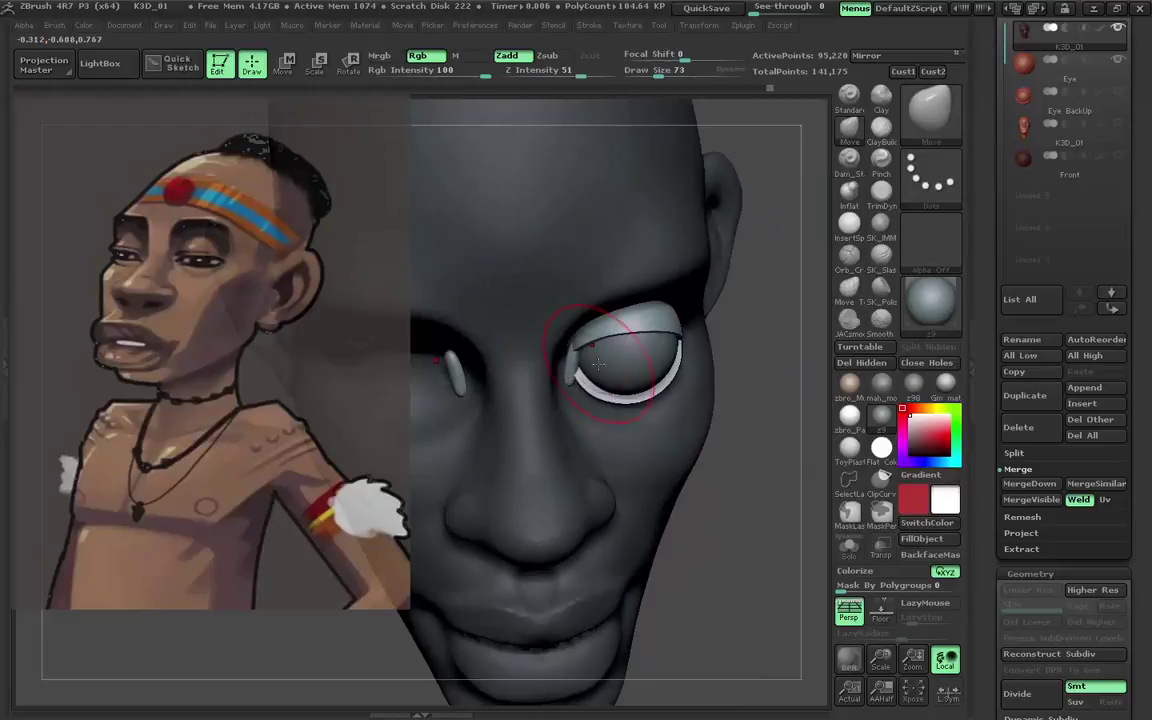
{"action": "mouse_move", "coordinate": [597, 363]}
{"action": "right_mouse_down"}
{"action": "mouse_move", "coordinate": [573, 371]}
{"action": "mouse_move", "coordinate": [588, 387]}
{"action": "mouse_move", "coordinate": [590, 345]}
{"action": "right_mouse_up"}
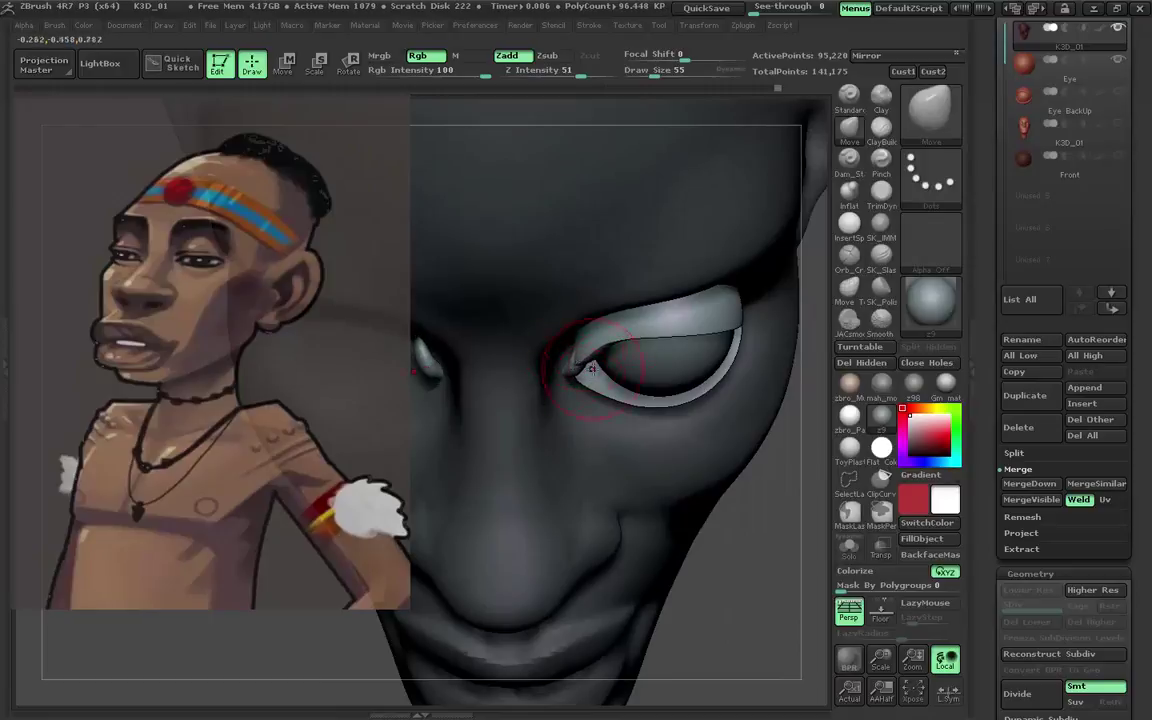
{"action": "mouse_move", "coordinate": [591, 369]}
{"action": "right_mouse_down"}
{"action": "mouse_move", "coordinate": [524, 289]}
{"action": "mouse_move", "coordinate": [600, 250]}
{"action": "mouse_move", "coordinate": [483, 267]}
{"action": "mouse_move", "coordinate": [637, 243]}
{"action": "mouse_move", "coordinate": [663, 263]}
{"action": "mouse_move", "coordinate": [412, 255]}
{"action": "mouse_move", "coordinate": [575, 313]}
{"action": "mouse_move", "coordinate": [470, 280]}
{"action": "mouse_move", "coordinate": [589, 304]}
{"action": "mouse_move", "coordinate": [598, 268]}
{"action": "mouse_move", "coordinate": [661, 215]}
{"action": "mouse_move", "coordinate": [645, 230]}
{"action": "mouse_move", "coordinate": [713, 222]}
{"action": "mouse_move", "coordinate": [690, 228]}
{"action": "mouse_move", "coordinate": [740, 250]}
{"action": "mouse_move", "coordinate": [716, 234]}
{"action": "mouse_move", "coordinate": [653, 237]}
{"action": "right_mouse_up"}
With the Move brush, orbit the eye and pull the upper lid around the eyeball.
{"action": "right_click_drag", "start_coordinate": [790, 135], "coordinate": [626, 246]}
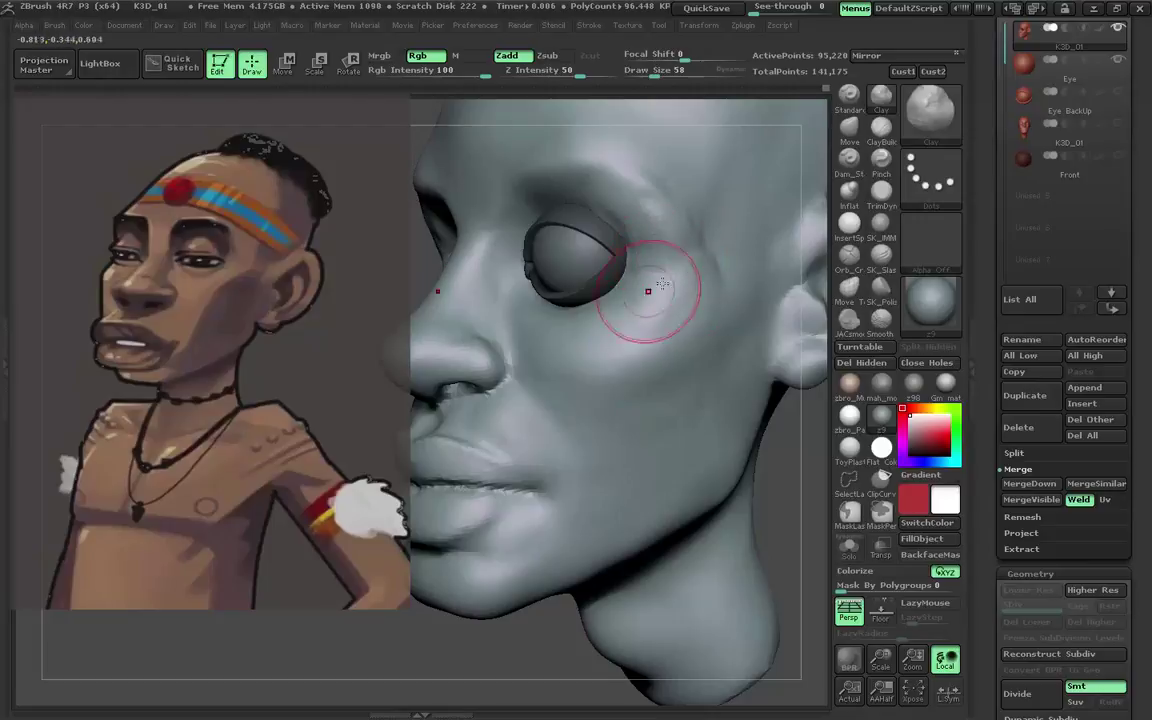
{"action": "mouse_move", "coordinate": [662, 285]}
{"action": "right_mouse_down"}
{"action": "mouse_move", "coordinate": [733, 270]}
{"action": "mouse_move", "coordinate": [693, 277]}
{"action": "mouse_move", "coordinate": [651, 240]}
{"action": "mouse_move", "coordinate": [569, 212]}
{"action": "right_mouse_up"}
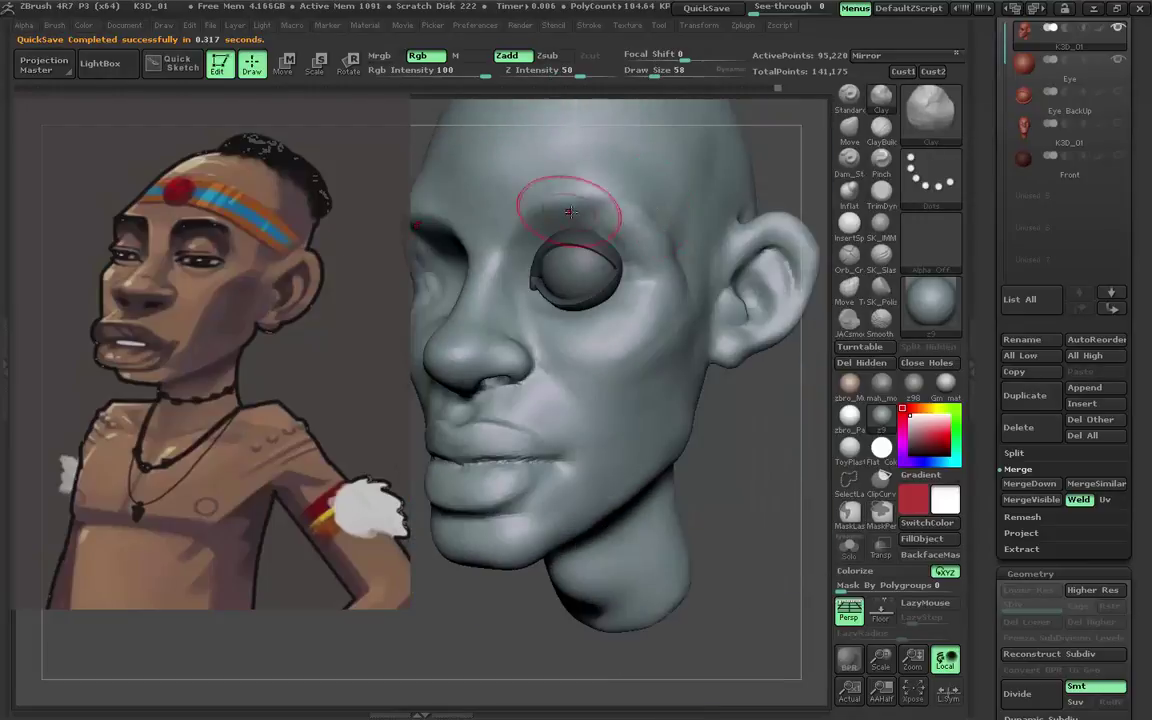
{"action": "mouse_move", "coordinate": [533, 257]}
{"action": "right_mouse_down", "text": "alt"}
{"action": "mouse_move", "coordinate": [664, 230]}
{"action": "mouse_move", "coordinate": [640, 240]}
{"action": "mouse_move", "coordinate": [600, 220]}
{"action": "mouse_move", "coordinate": [657, 208]}
{"action": "mouse_move", "coordinate": [640, 300]}
{"action": "mouse_move", "coordinate": [674, 368]}
{"action": "mouse_move", "coordinate": [720, 300]}
{"action": "mouse_move", "coordinate": [792, 230]}
{"action": "right_mouse_up", "text": "alt"}
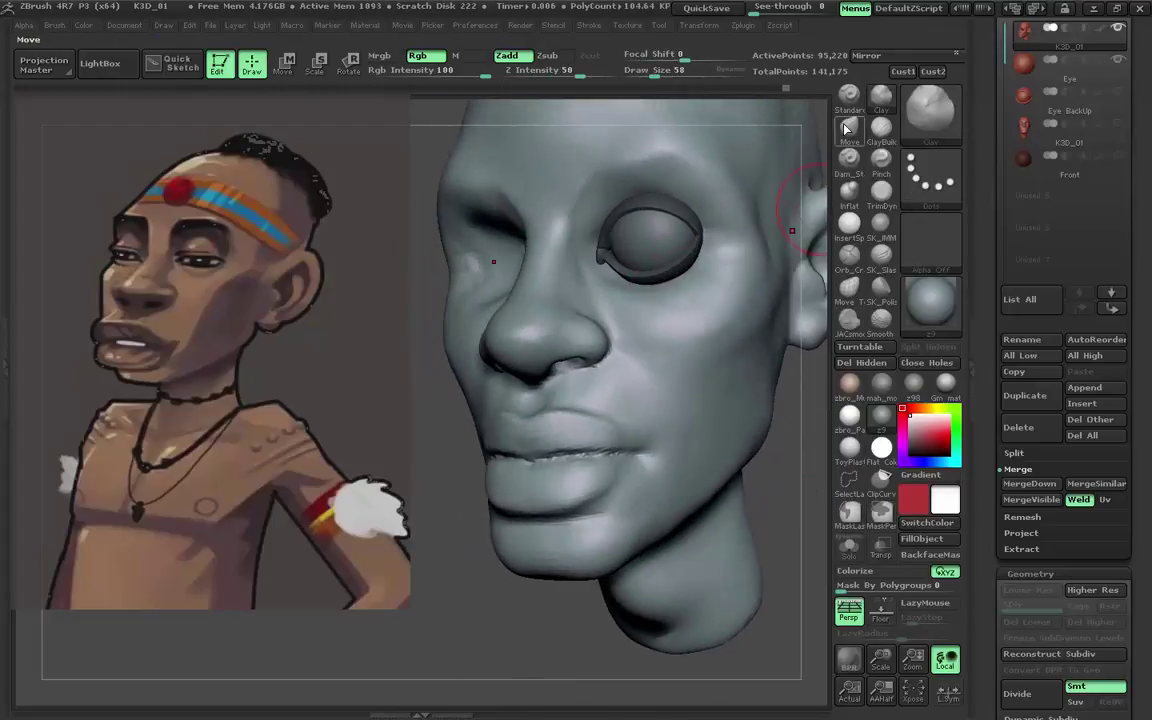
{"action": "mouse_move", "coordinate": [711, 144]}
{"action": "right_mouse_down"}
{"action": "mouse_move", "coordinate": [692, 224]}
{"action": "mouse_move", "coordinate": [746, 242]}
{"action": "mouse_move", "coordinate": [597, 303]}
{"action": "mouse_move", "coordinate": [689, 373]}
{"action": "mouse_move", "coordinate": [706, 282]}
{"action": "mouse_move", "coordinate": [690, 300]}
{"action": "mouse_move", "coordinate": [695, 267]}
{"action": "right_mouse_up"}
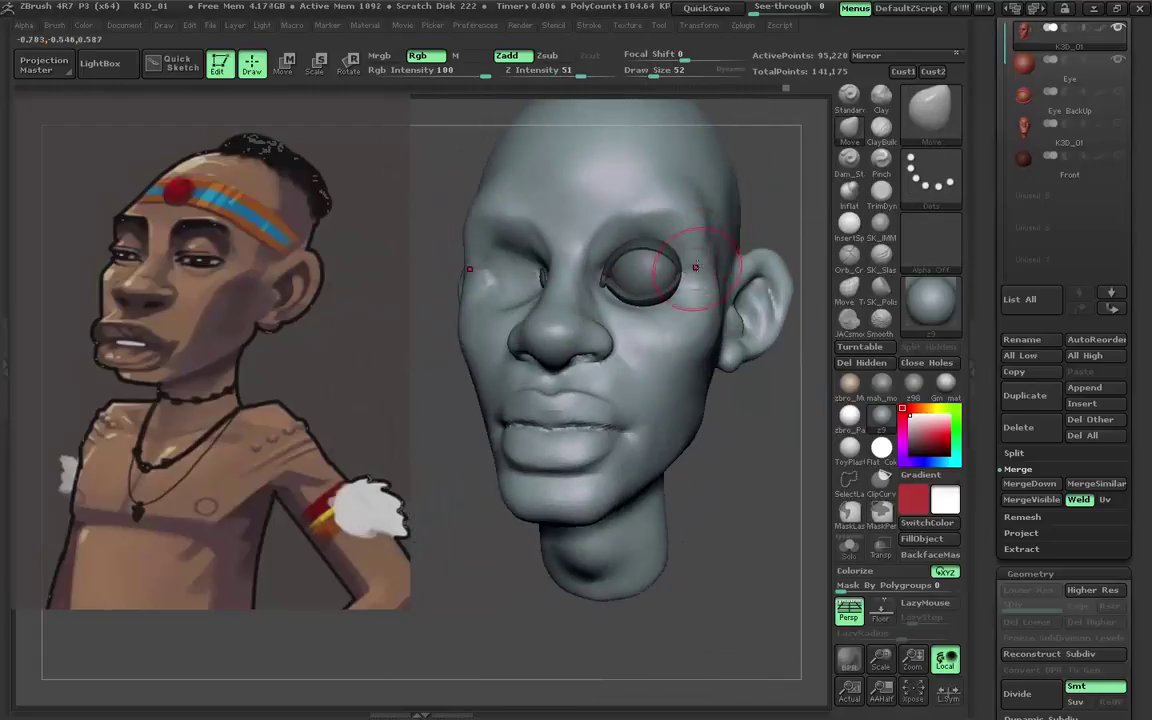
{"action": "mouse_move", "coordinate": [636, 208]}
{"action": "right_mouse_down"}
{"action": "mouse_move", "coordinate": [630, 193]}
{"action": "mouse_move", "coordinate": [562, 253]}
{"action": "right_mouse_up"}
{"action": "mouse_move", "coordinate": [630, 231]}
{"action": "right_mouse_down"}
{"action": "mouse_move", "coordinate": [712, 244]}
{"action": "mouse_move", "coordinate": [689, 240]}
{"action": "mouse_move", "coordinate": [694, 270]}
{"action": "mouse_move", "coordinate": [748, 186]}
{"action": "mouse_move", "coordinate": [612, 283]}
{"action": "mouse_move", "coordinate": [573, 237]}
{"action": "right_mouse_up"}
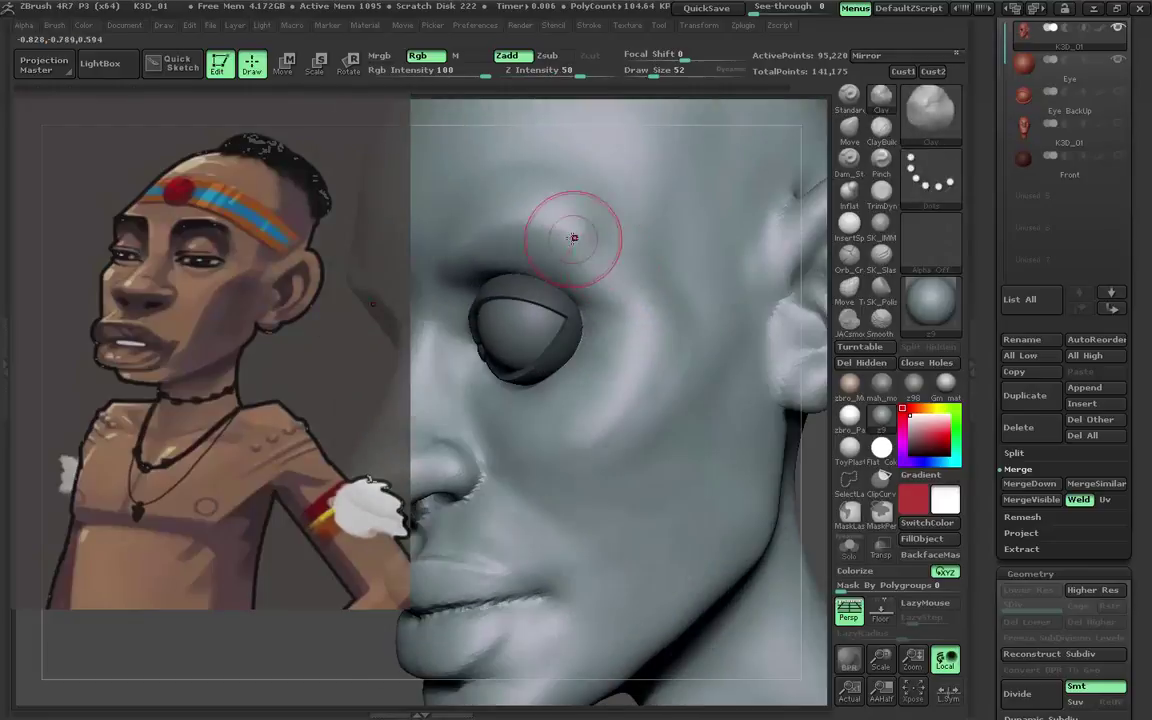
{"action": "mouse_move", "coordinate": [604, 279]}
{"action": "right_mouse_down"}
{"action": "mouse_move", "coordinate": [627, 204]}
{"action": "mouse_move", "coordinate": [738, 234]}
{"action": "mouse_move", "coordinate": [707, 182]}
{"action": "right_mouse_up"}
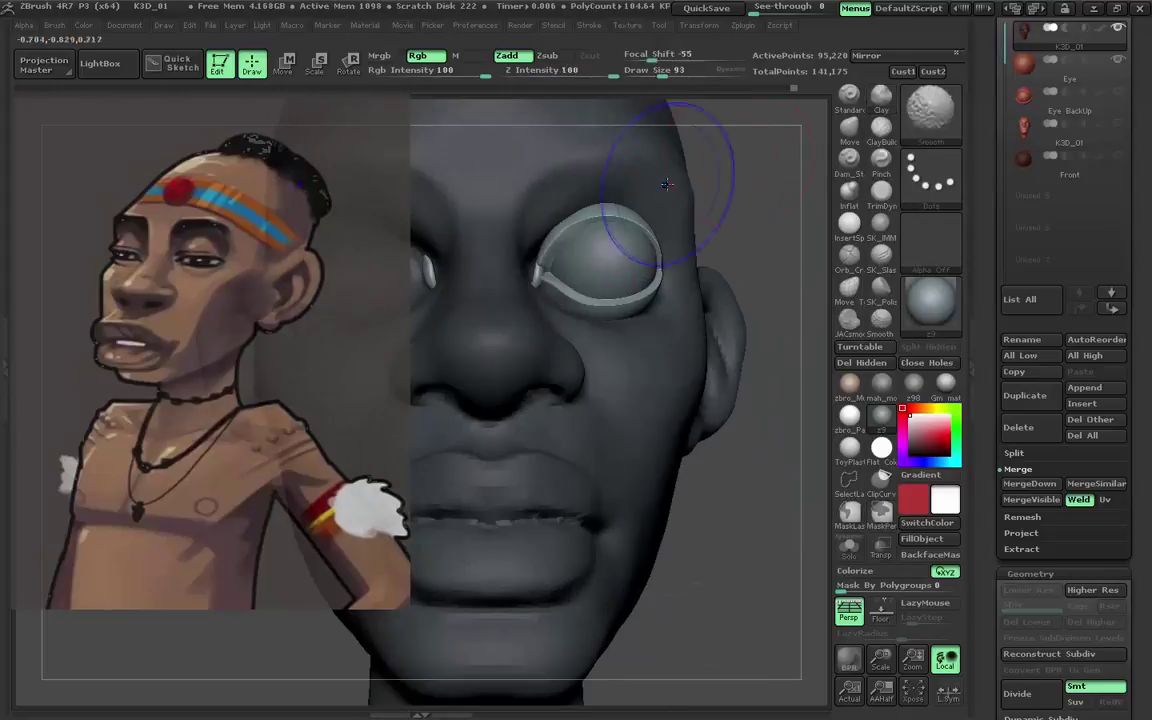
{"action": "left_click", "coordinate": [849, 127]}
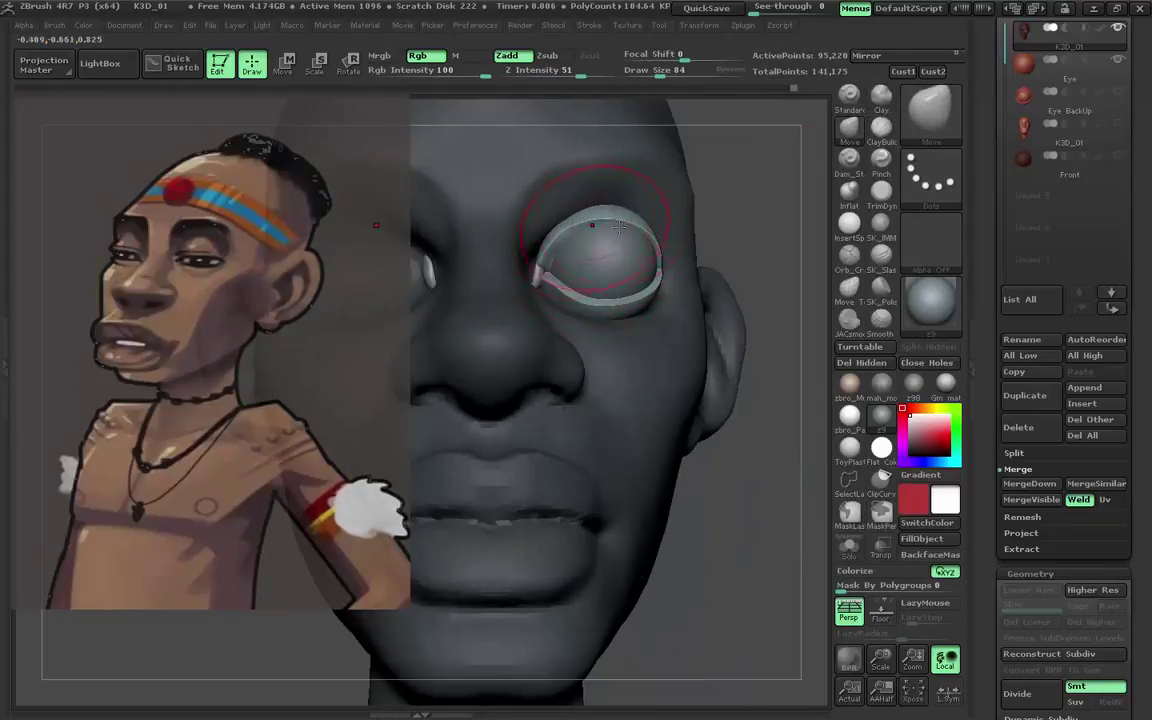
{"action": "left_click_drag", "start_coordinate": [620, 227], "coordinate": [603, 214]}
{"action": "left_click_drag", "start_coordinate": [559, 264], "coordinate": [638, 302], "text": "shift"}
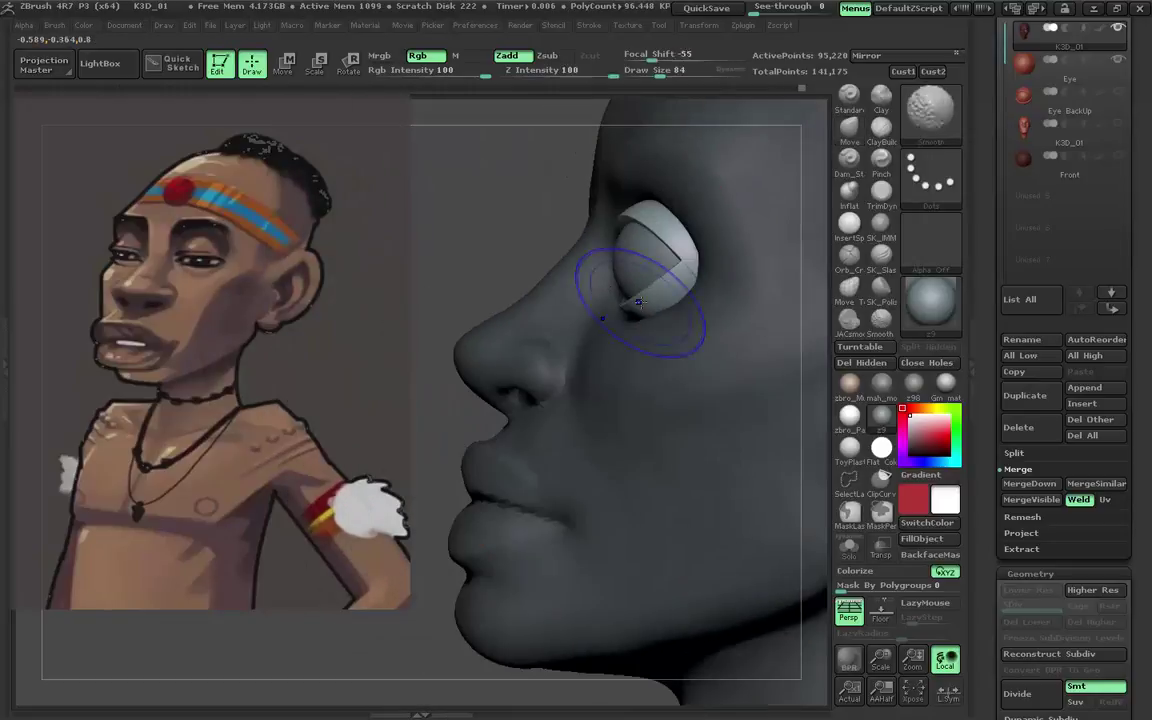
{"action": "mouse_move", "coordinate": [660, 228]}
{"action": "left_mouse_down"}
{"action": "mouse_move", "coordinate": [617, 219]}
{"action": "mouse_move", "coordinate": [556, 273]}
{"action": "mouse_move", "coordinate": [636, 287]}
{"action": "left_mouse_up"}
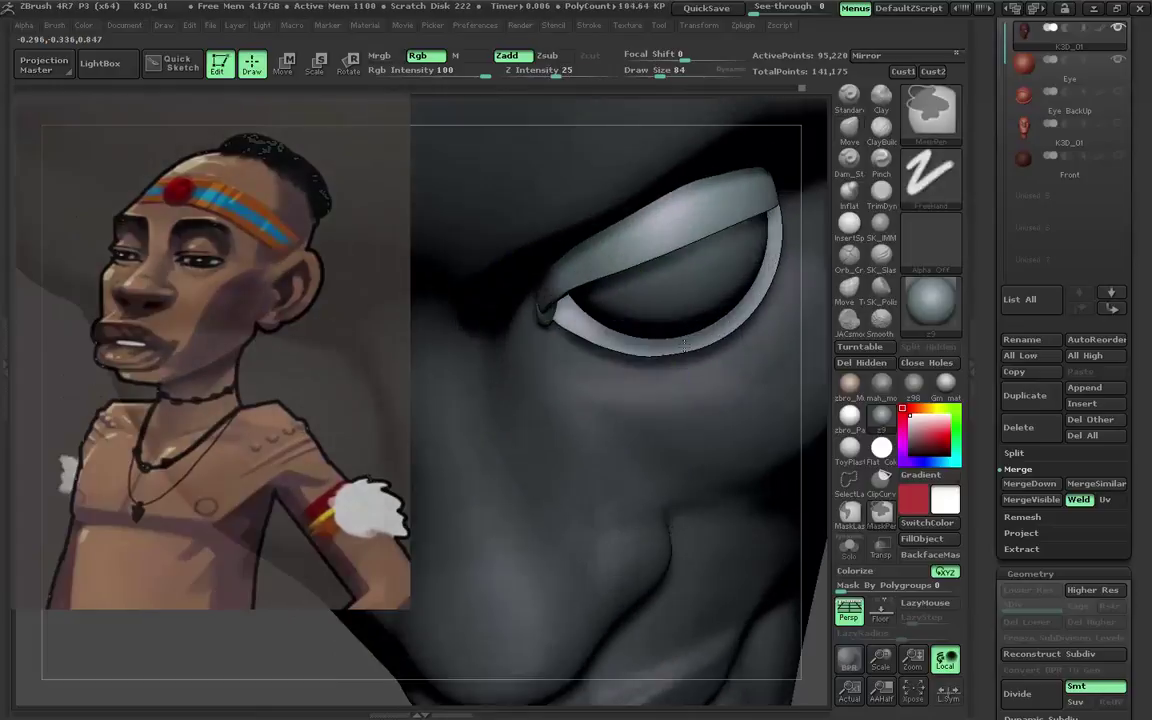
Build up the rough lid rim and inner eye corner with Clay strokes at draw size 73.
{"action": "key", "text": "f"}
{"action": "mouse_move", "coordinate": [636, 287]}
{"action": "left_mouse_down"}
{"action": "mouse_move", "coordinate": [709, 455]}
{"action": "mouse_move", "coordinate": [604, 231]}
{"action": "mouse_move", "coordinate": [681, 360]}
{"action": "mouse_move", "coordinate": [656, 309]}
{"action": "mouse_move", "coordinate": [683, 405]}
{"action": "mouse_move", "coordinate": [681, 347]}
{"action": "mouse_move", "coordinate": [630, 334]}
{"action": "mouse_move", "coordinate": [620, 275]}
{"action": "mouse_move", "coordinate": [667, 365]}
{"action": "left_mouse_up"}
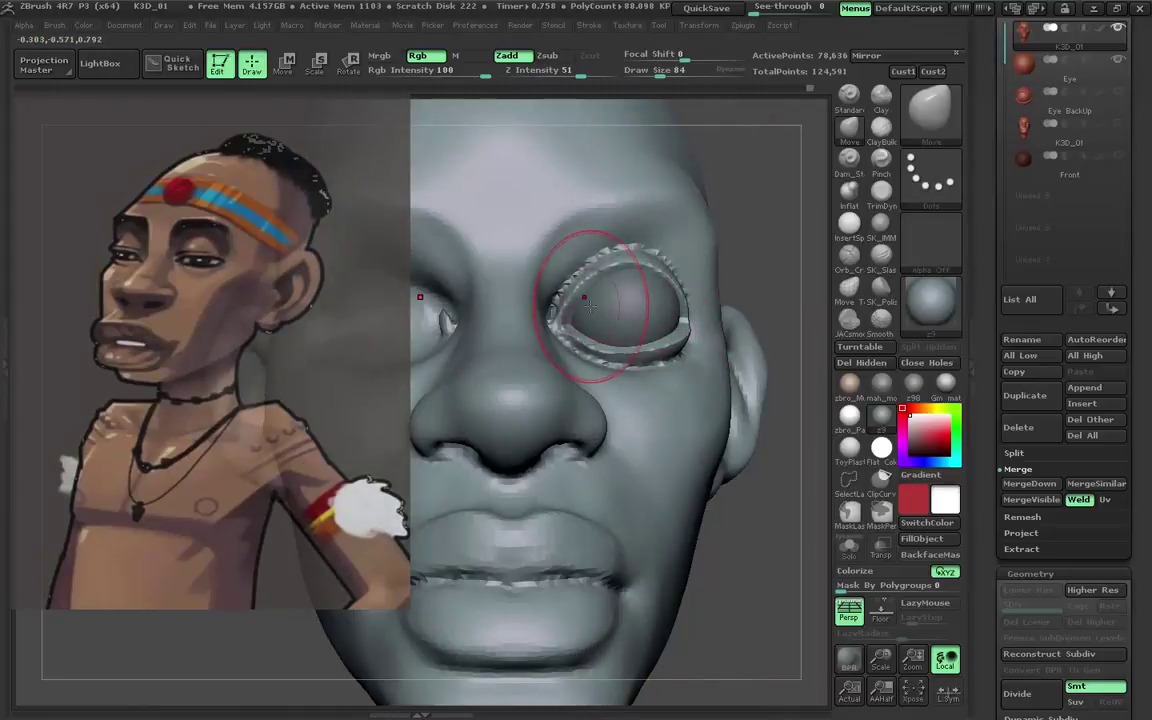
{"action": "left_click_drag", "start_coordinate": [650, 242], "coordinate": [613, 366]}
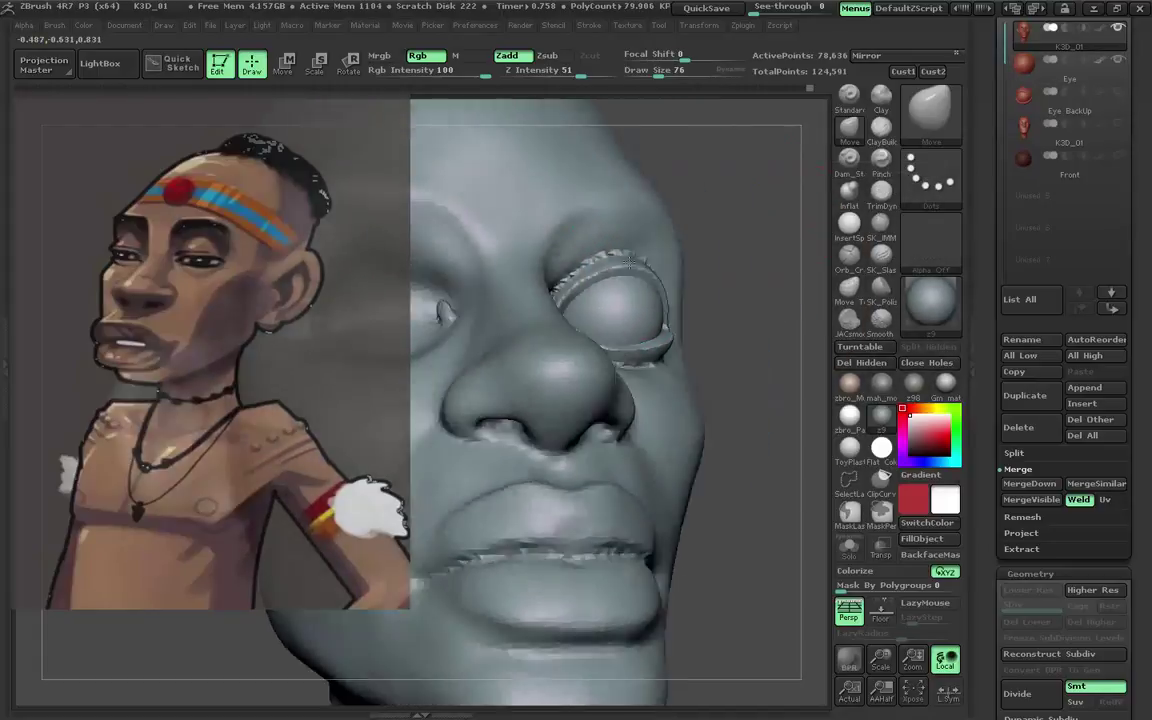
{"action": "mouse_move", "coordinate": [724, 309]}
{"action": "left_mouse_down"}
{"action": "mouse_move", "coordinate": [660, 350]}
{"action": "mouse_move", "coordinate": [686, 341]}
{"action": "left_mouse_up"}
{"action": "mouse_move", "coordinate": [740, 300]}
{"action": "left_mouse_down"}
{"action": "mouse_move", "coordinate": [555, 329]}
{"action": "mouse_move", "coordinate": [577, 311]}
{"action": "left_mouse_up"}
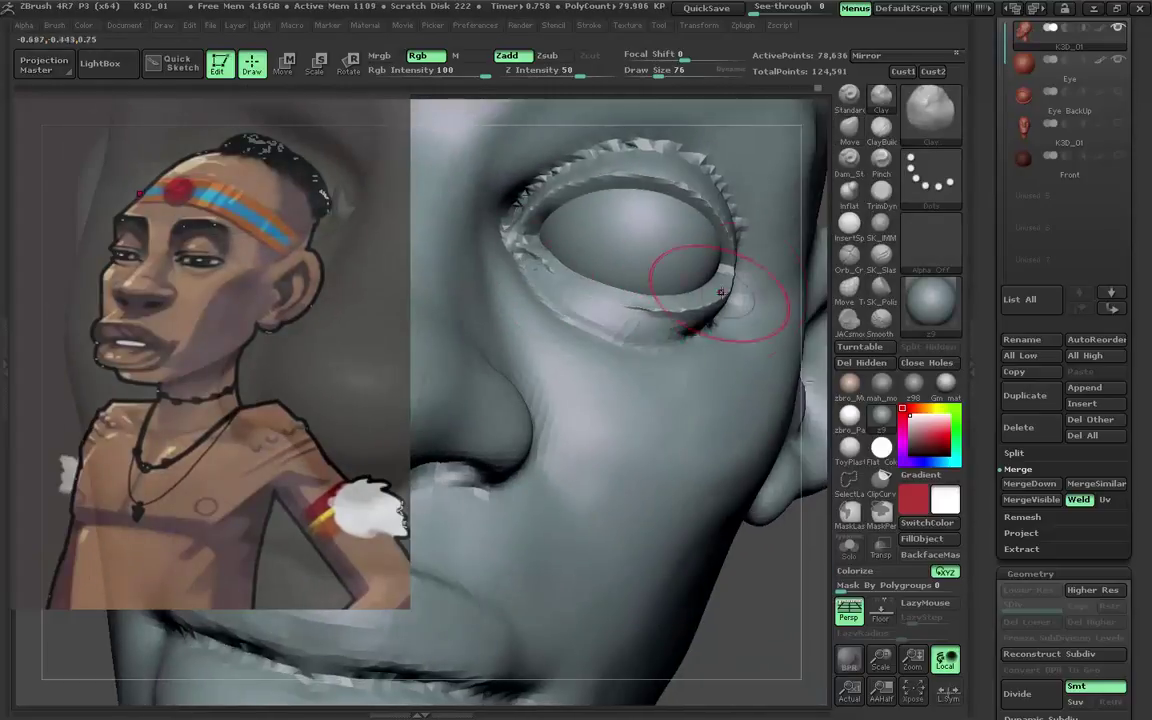
{"action": "left_click_drag", "start_coordinate": [720, 292], "coordinate": [567, 260]}
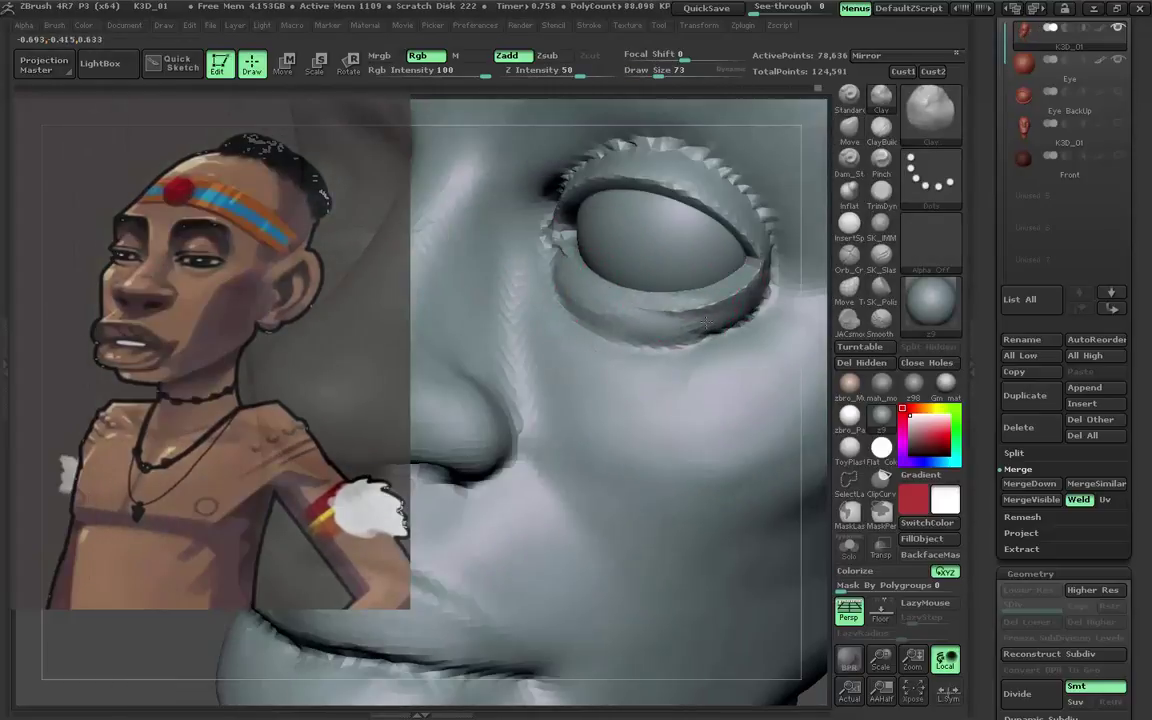
{"action": "mouse_move", "coordinate": [611, 333]}
{"action": "left_mouse_down"}
{"action": "mouse_move", "coordinate": [700, 300]}
{"action": "mouse_move", "coordinate": [760, 250]}
{"action": "left_mouse_up"}
{"action": "scroll", "coordinate": [1133, 248], "scroll_direction": "up", "scroll_amount": 5}
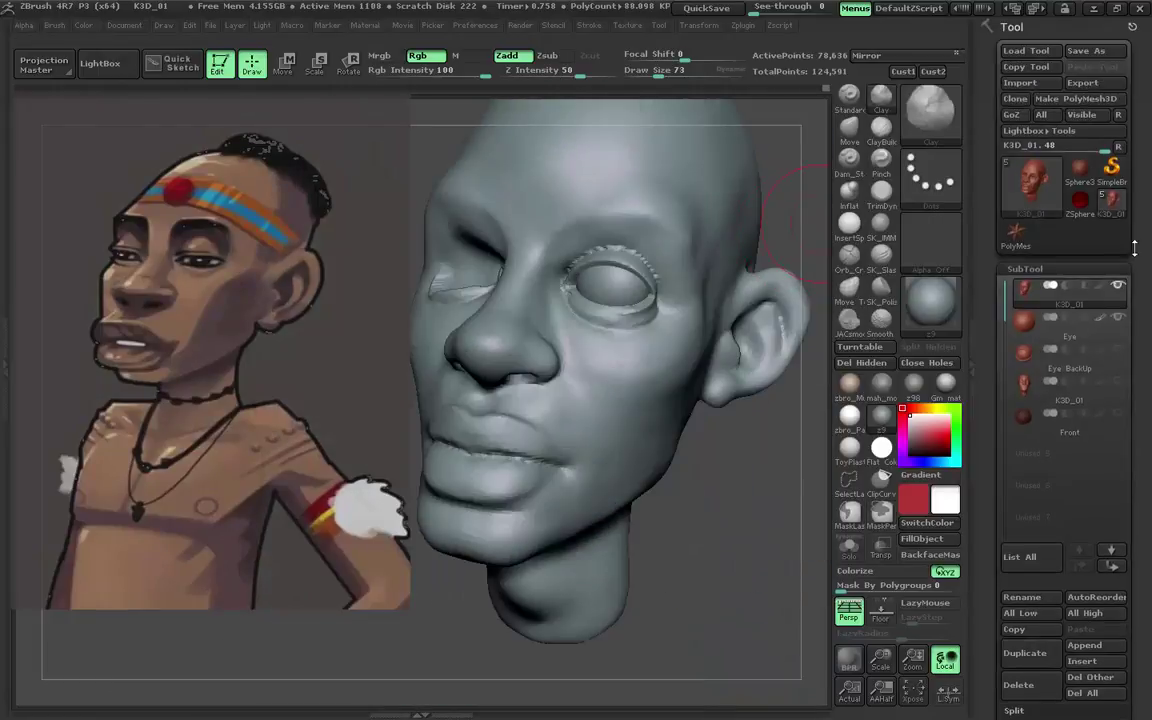
Overwrite K3D_01.ZTL and K3D_02.ZTL with the current head tool, then select the Move brush.
{"action": "left_click", "coordinate": [1085, 50]}
{"action": "left_click", "coordinate": [594, 430]}
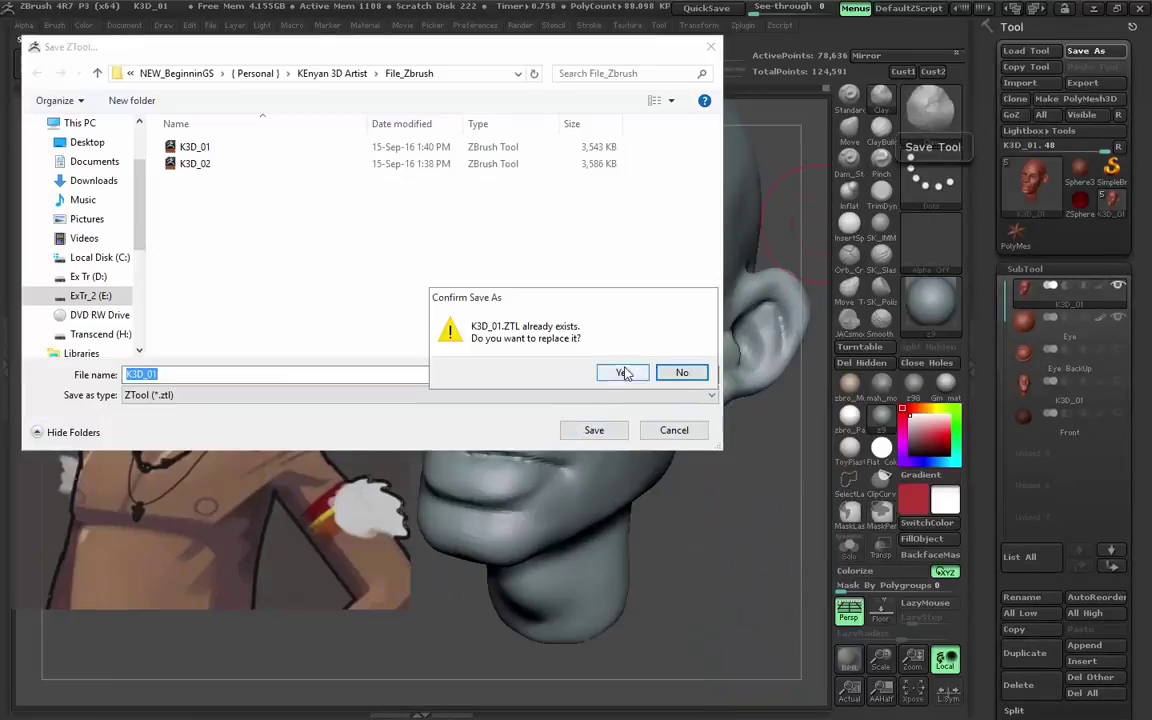
{"action": "left_click", "coordinate": [621, 373]}
{"action": "double_click", "coordinate": [253, 167]}
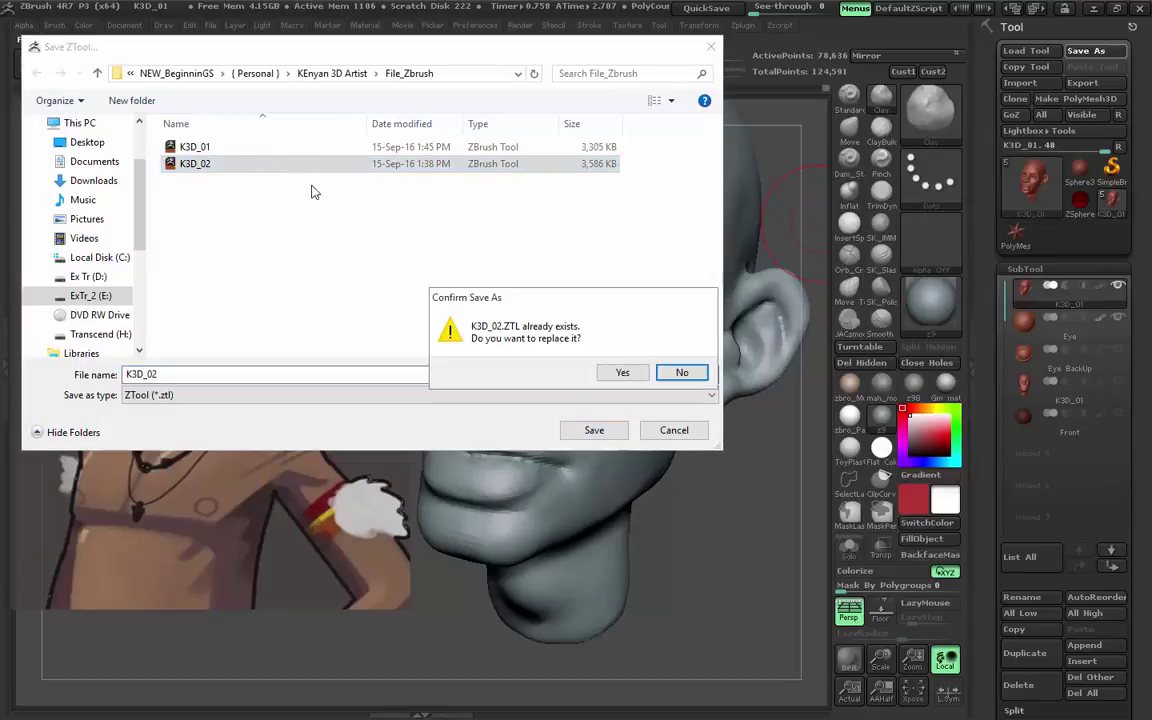
{"action": "left_click", "coordinate": [621, 373]}
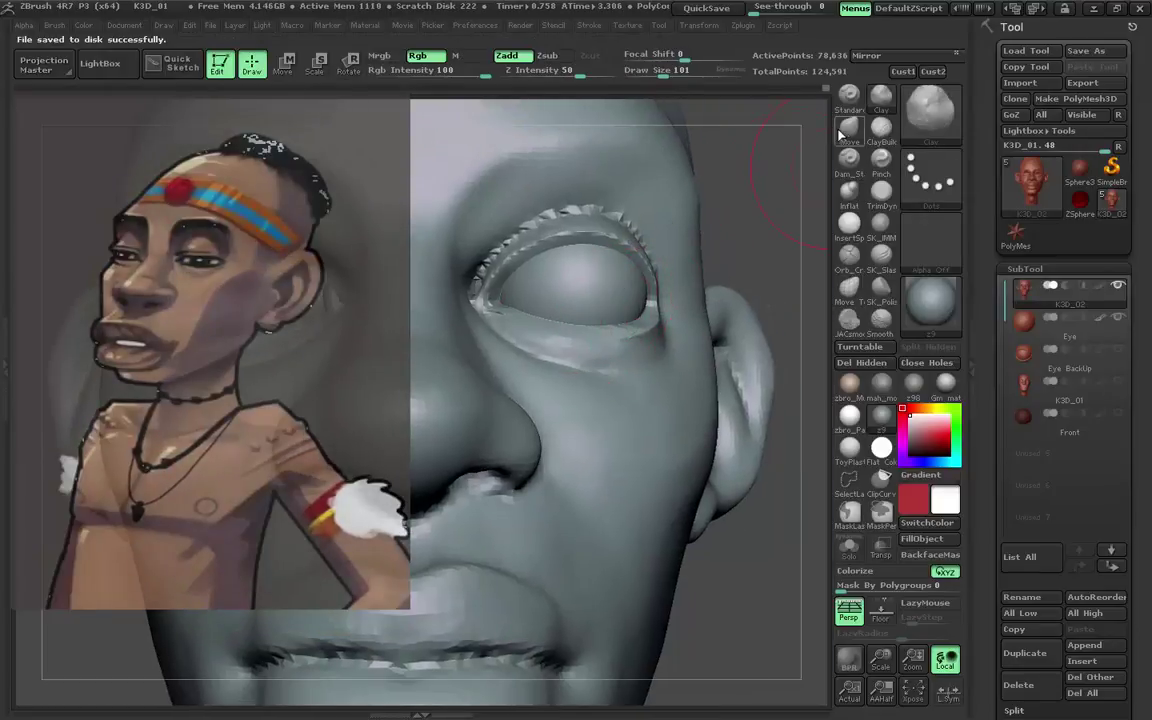
{"action": "left_click", "coordinate": [846, 130]}
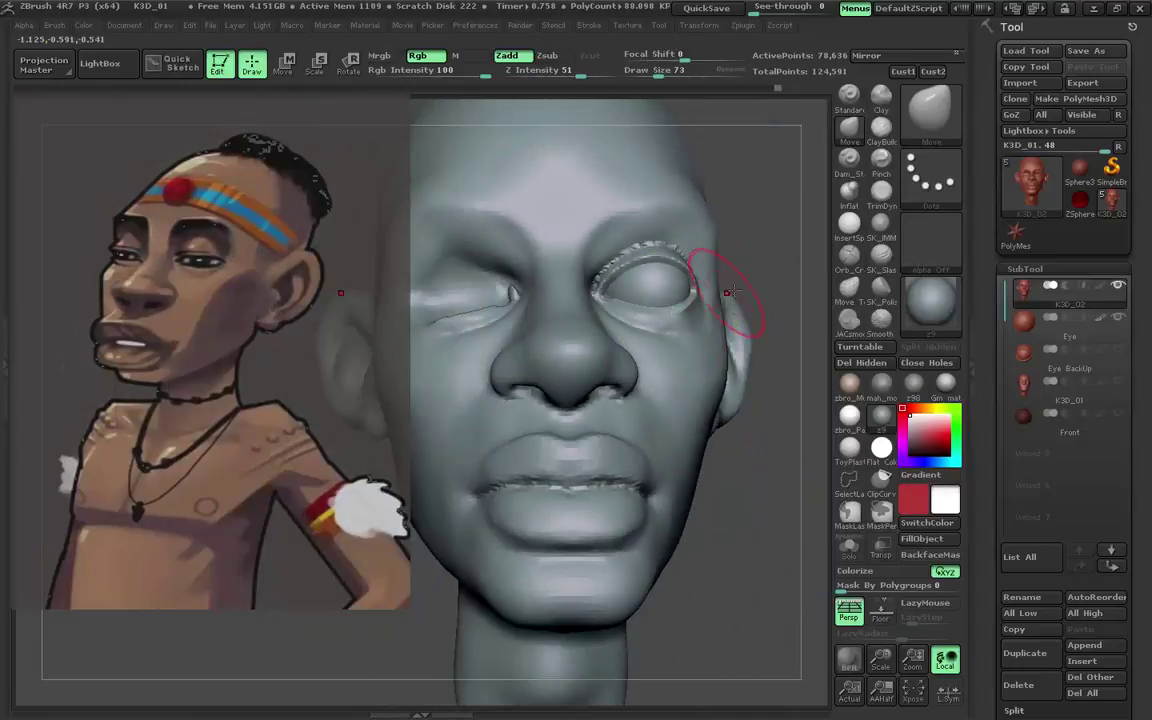
Sculpt the brow and lid rims with Move and Dam_Standard at draw size 46.
{"action": "left_click_drag", "start_coordinate": [733, 283], "coordinate": [681, 321]}
{"action": "key", "text": "s"}
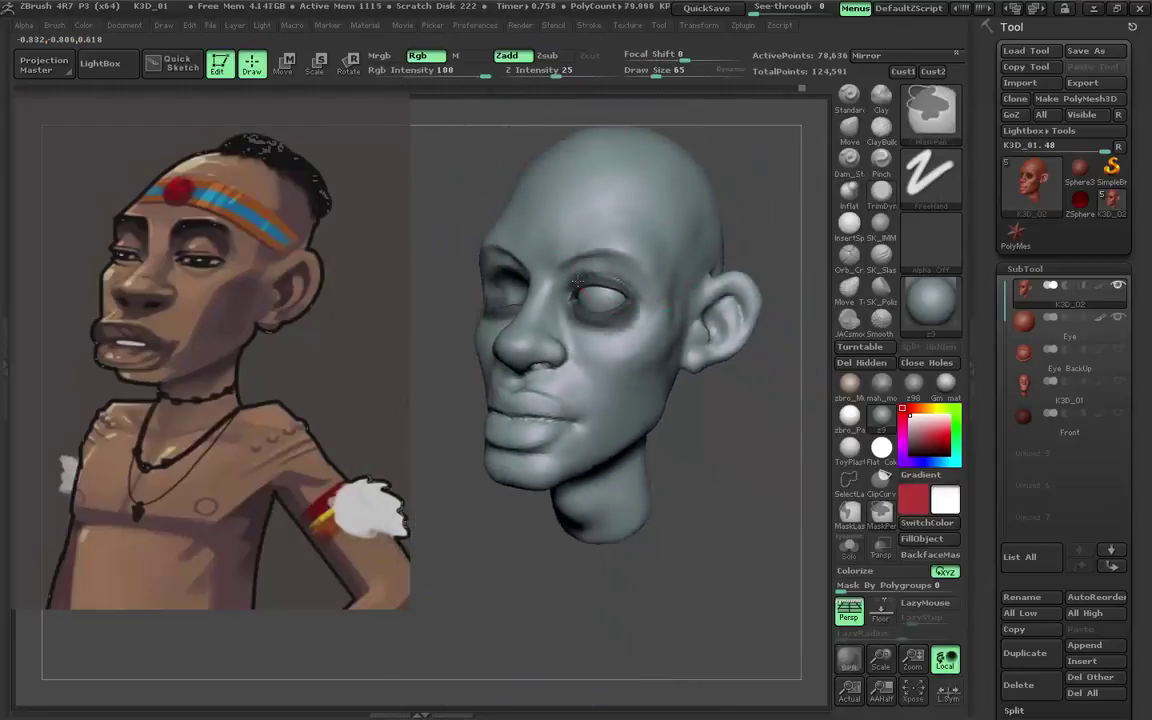
{"action": "key", "text": "s"}
{"action": "left_click", "coordinate": [851, 127]}
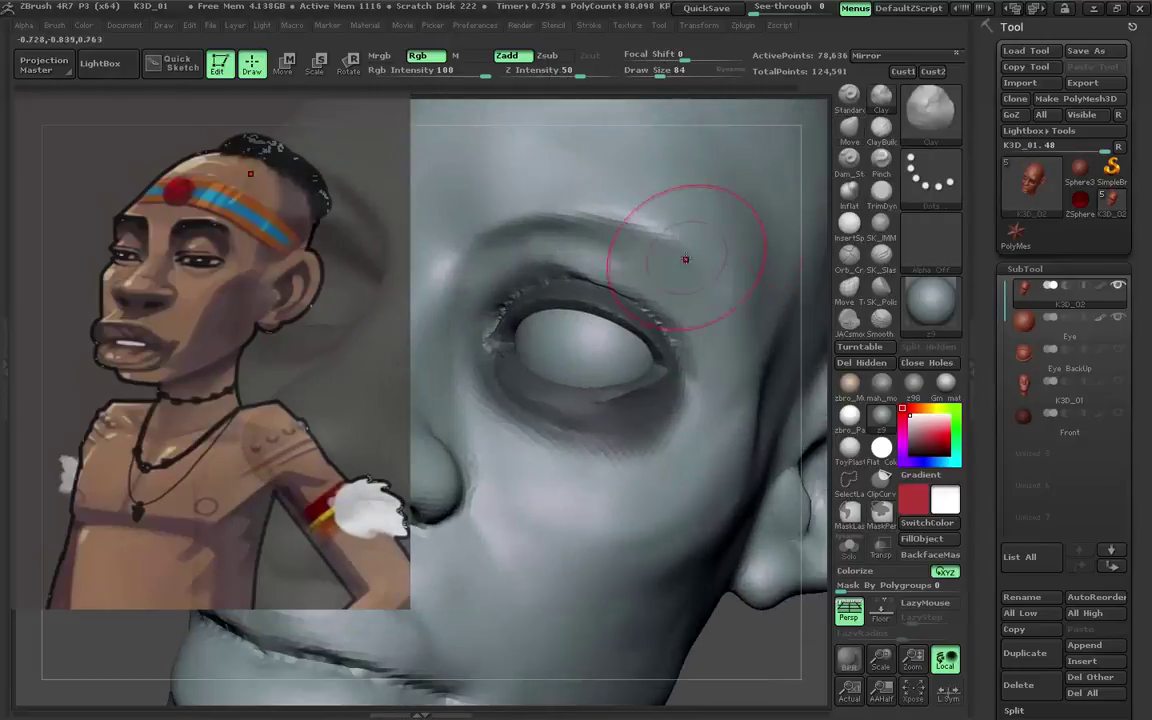
{"action": "key", "text": "b"}
{"action": "key", "text": "d"}
{"action": "key", "text": "s"}
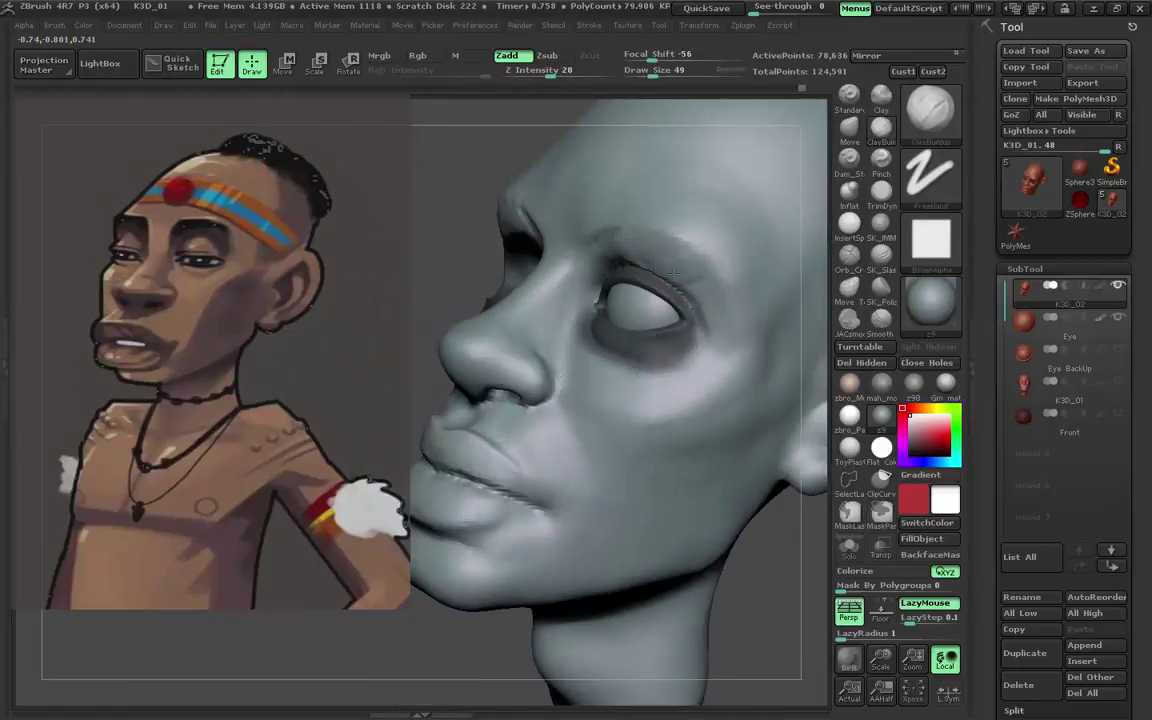
{"action": "left_click_drag", "start_coordinate": [604, 260], "coordinate": [651, 247], "text": "shift"}
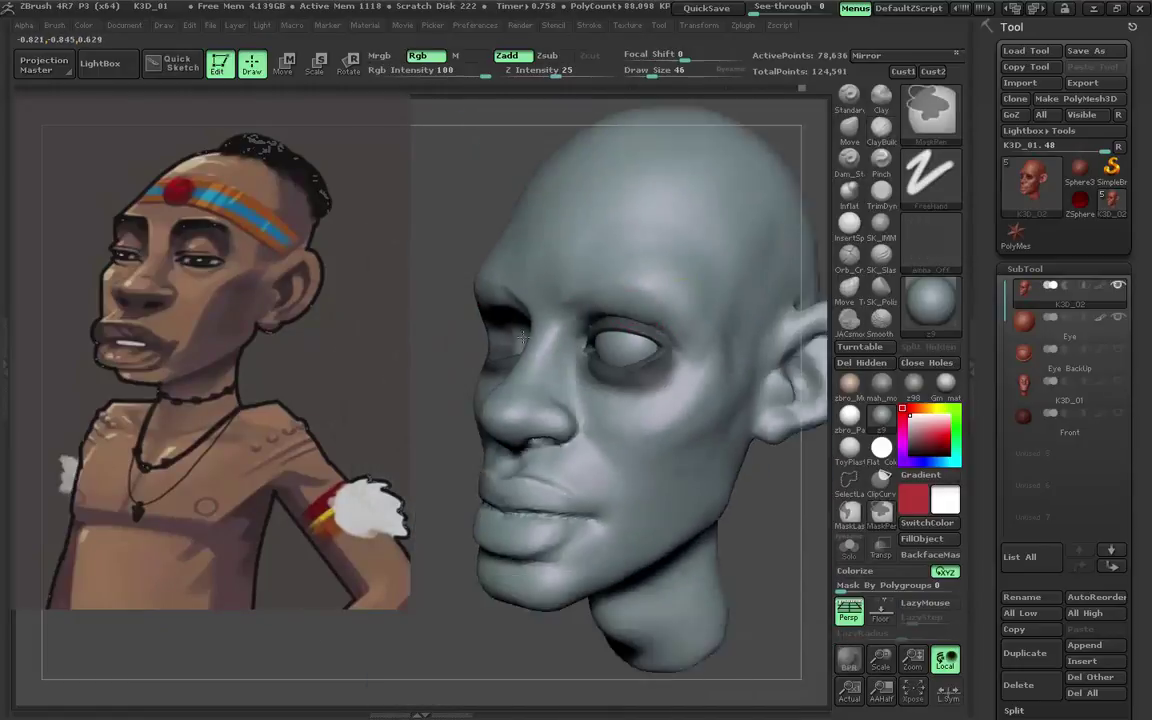
Save the head tool as K3D_02.
{"action": "left_click", "coordinate": [1085, 50]}
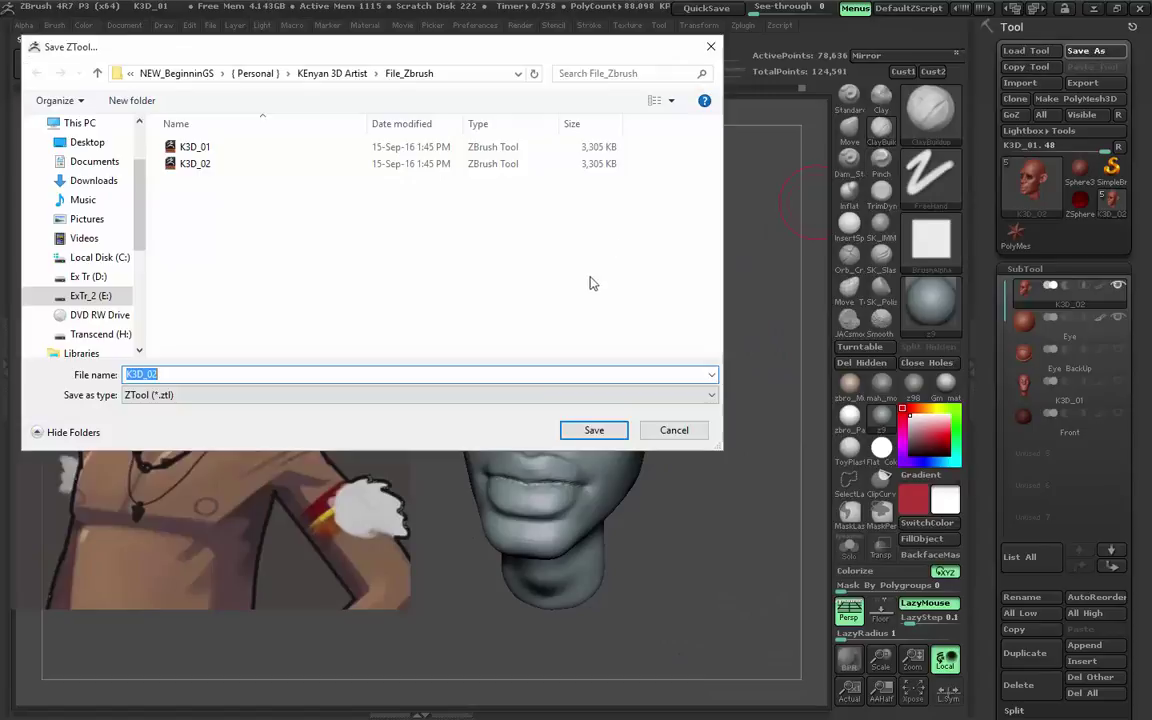
{"action": "left_click", "coordinate": [590, 430]}
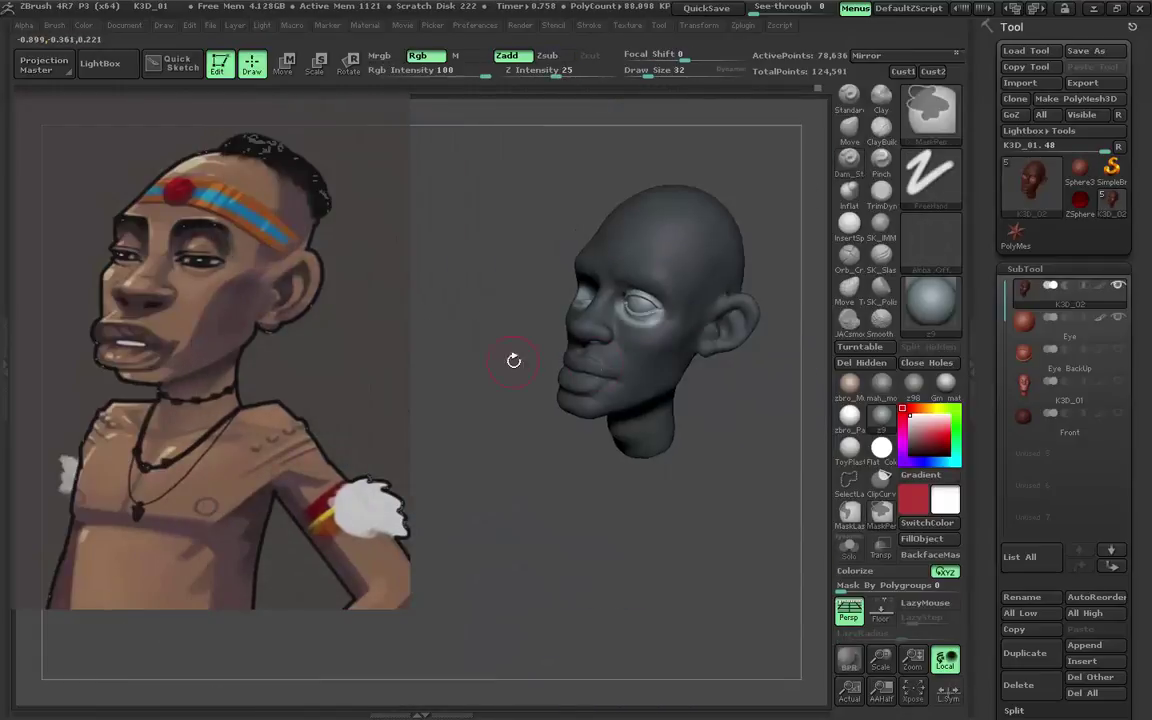
{"action": "mouse_move", "coordinate": [514, 360]}
{"action": "left_mouse_down"}
{"action": "mouse_move", "coordinate": [701, 333]}
{"action": "mouse_move", "coordinate": [771, 257]}
{"action": "mouse_move", "coordinate": [501, 386]}
{"action": "mouse_move", "coordinate": [553, 360]}
{"action": "mouse_move", "coordinate": [537, 350]}
{"action": "mouse_move", "coordinate": [676, 314]}
{"action": "mouse_move", "coordinate": [470, 406]}
{"action": "mouse_move", "coordinate": [586, 347]}
{"action": "left_mouse_up"}
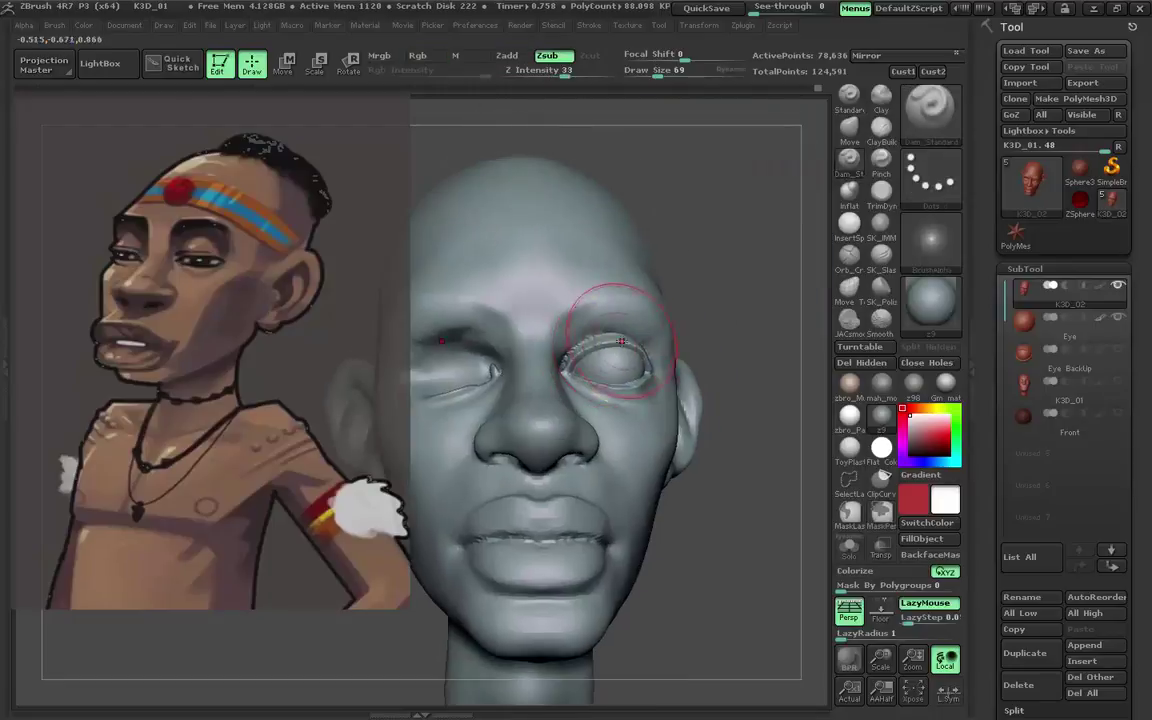
Save the project over the existing K3D_01 project file.
{"action": "key", "text": "ctrl+s"}
{"action": "left_click", "coordinate": [572, 431]}
{"action": "left_click", "coordinate": [622, 373]}
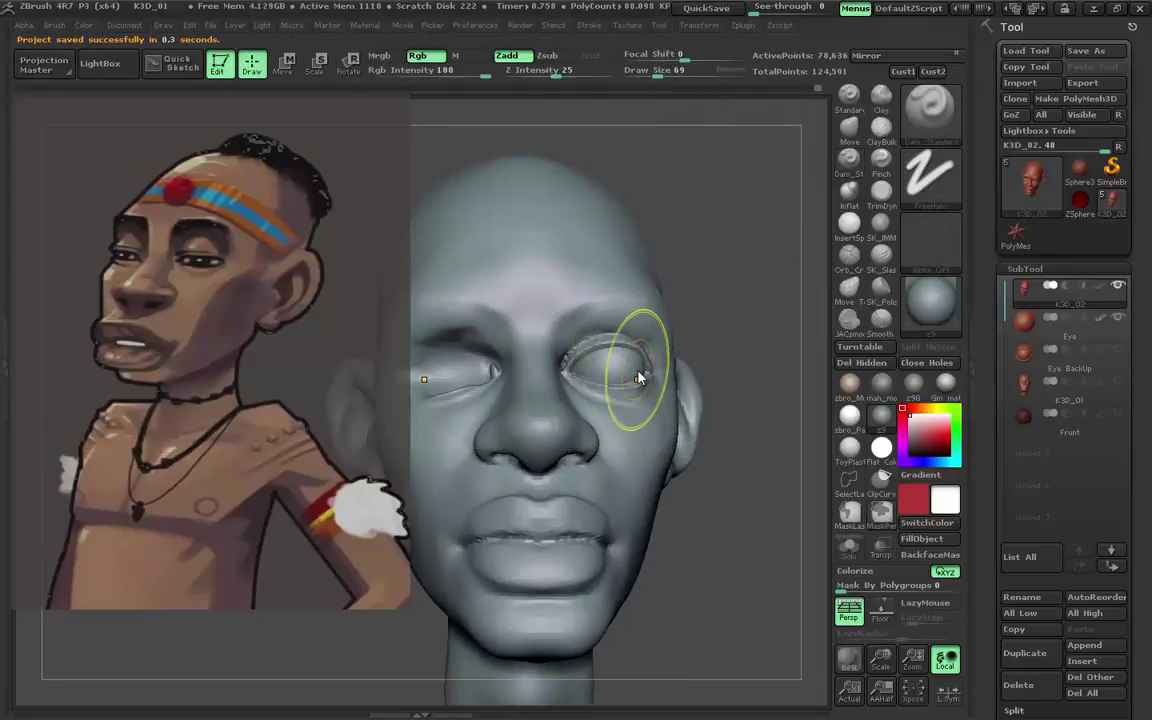
{"action": "key", "text": "ctrl+s"}
{"action": "left_click", "coordinate": [594, 431]}
{"action": "left_click", "coordinate": [626, 377]}
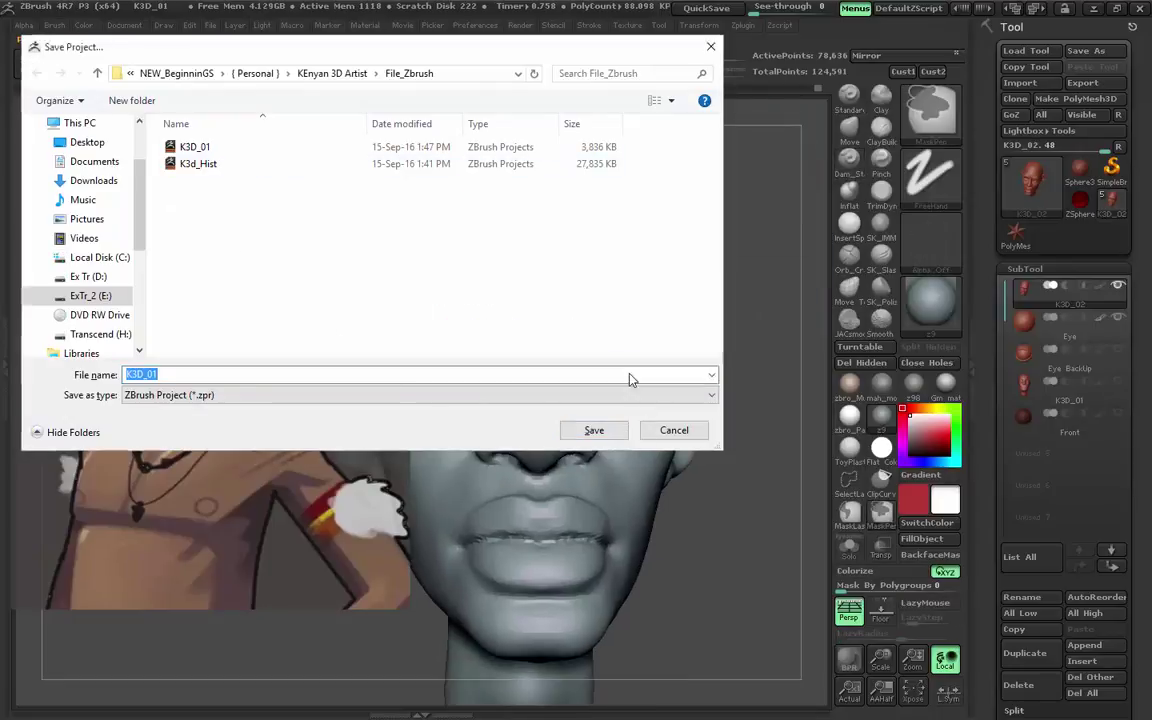
{"action": "left_click", "coordinate": [210, 25]}
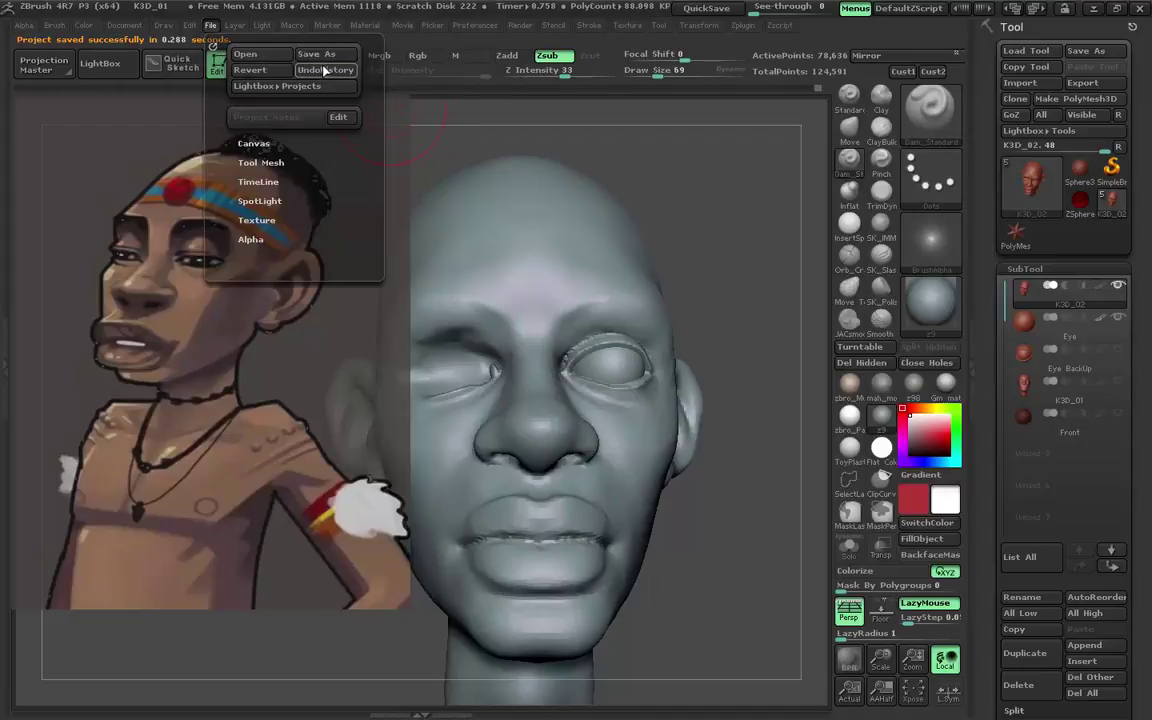
Save the project over K3d_Hist as well.
{"action": "left_click_drag", "start_coordinate": [740, 300], "coordinate": [588, 332]}
{"action": "left_click_drag", "start_coordinate": [513, 367], "coordinate": [540, 360]}
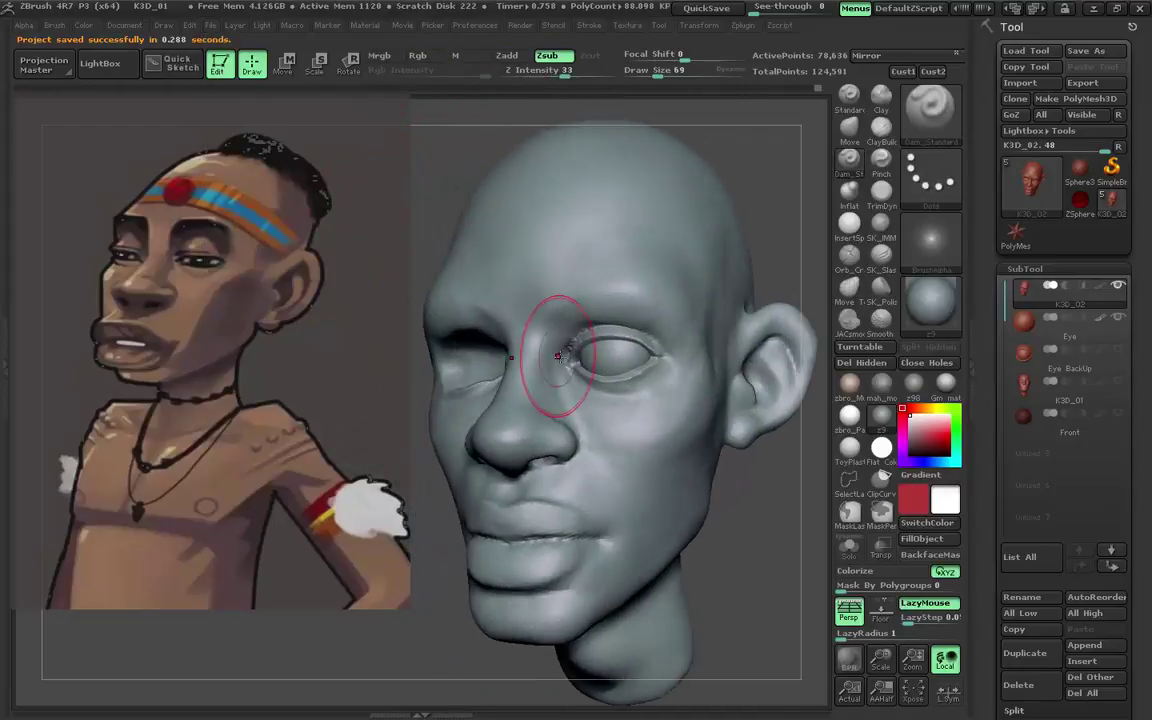
{"action": "key", "text": "ctrl+s"}
{"action": "double_click", "coordinate": [239, 164]}
{"action": "left_click", "coordinate": [606, 372]}
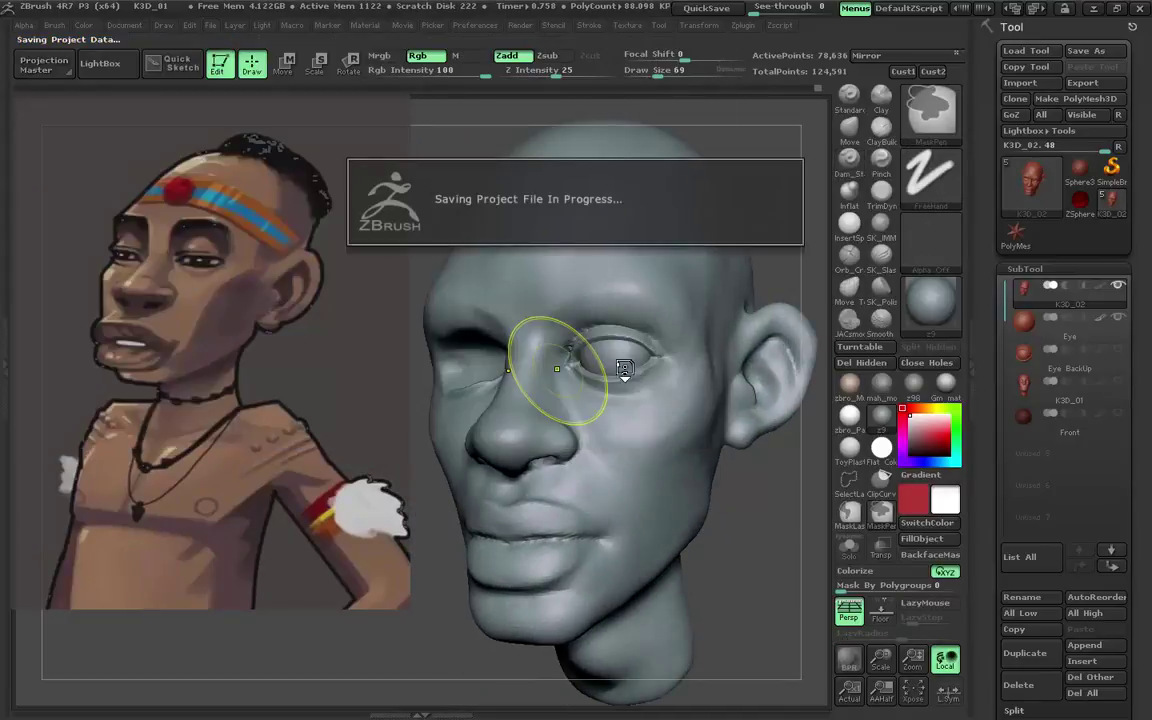
Re-save the project over K3D_01 from the File menu.
{"action": "left_click", "coordinate": [190, 26]}
{"action": "left_click", "coordinate": [214, 27]}
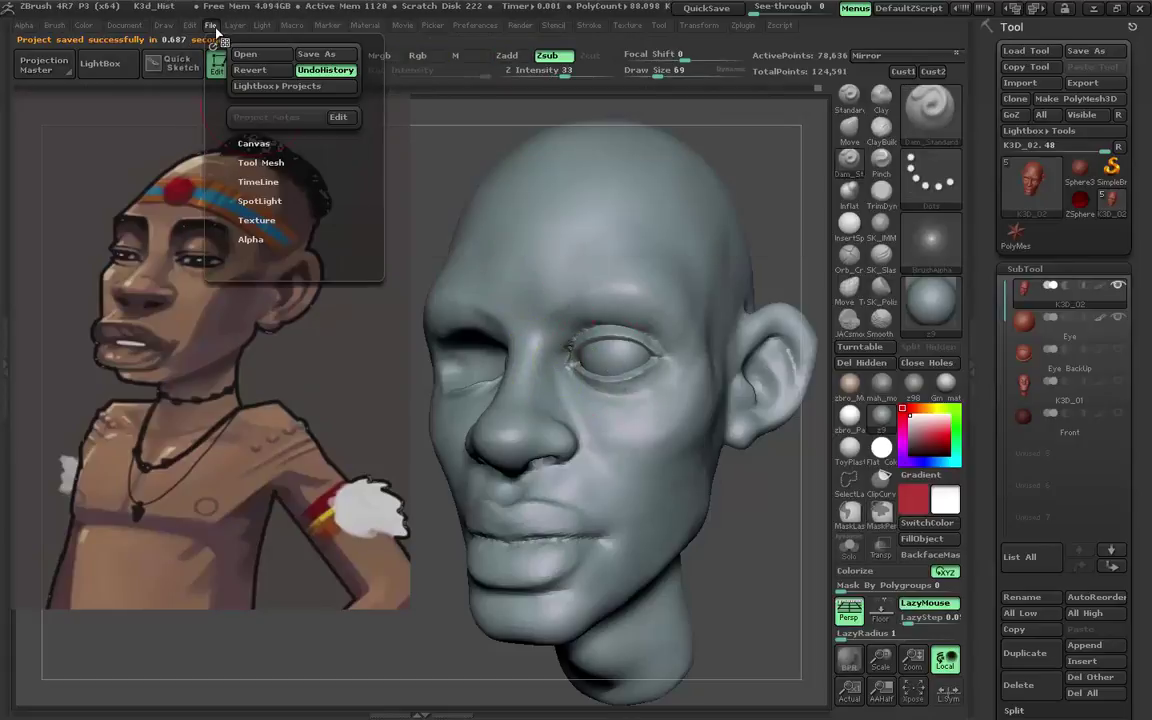
{"action": "left_click", "coordinate": [305, 56]}
{"action": "double_click", "coordinate": [195, 147]}
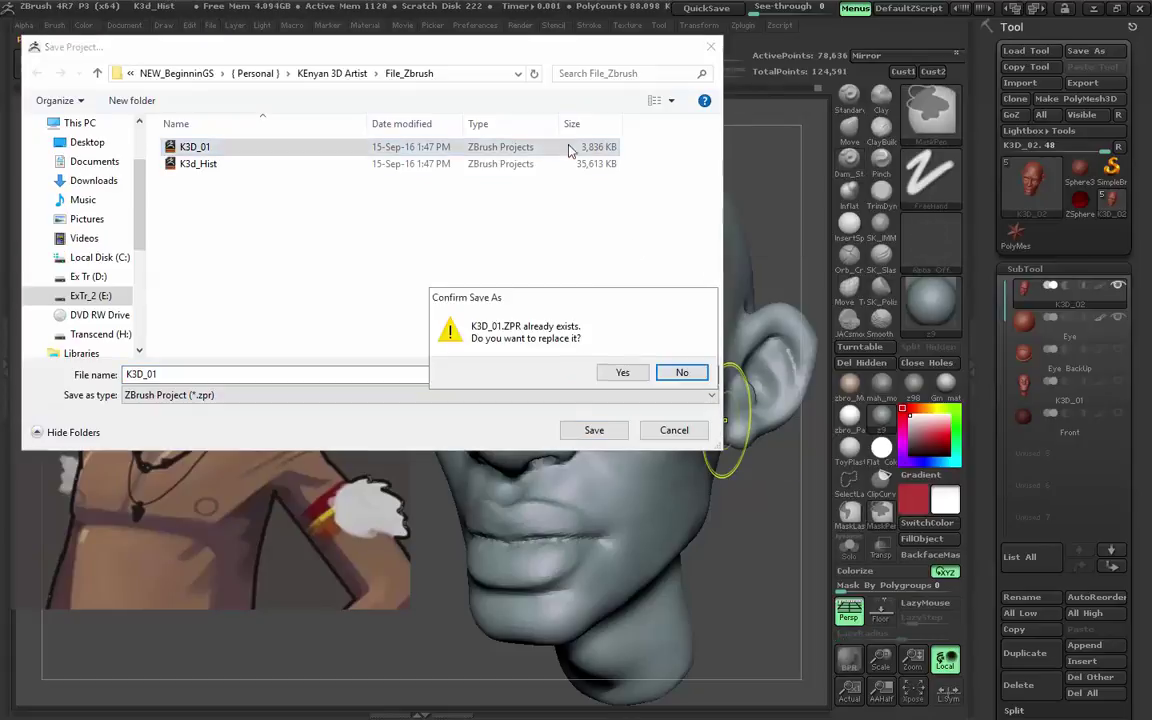
{"action": "left_click", "coordinate": [622, 374]}
Overwrite K3D_01.ZTL with the current head tool.
{"action": "left_click", "coordinate": [1085, 50]}
{"action": "double_click", "coordinate": [200, 147]}
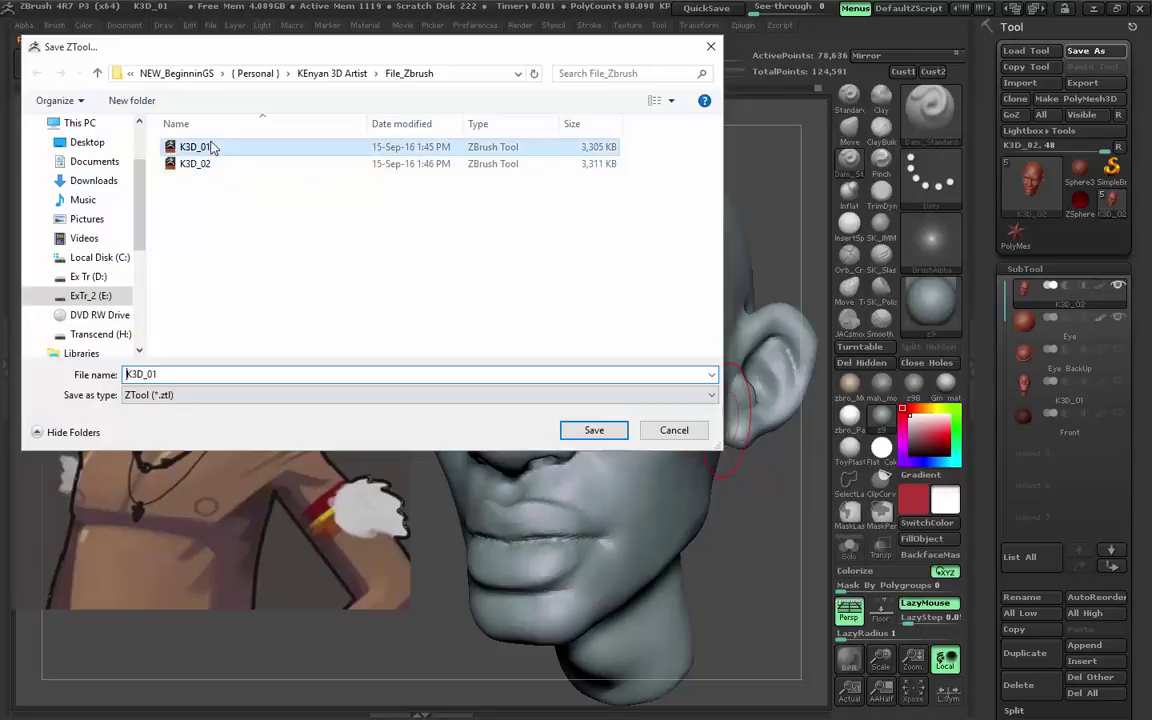
{"action": "left_click", "coordinate": [622, 372]}
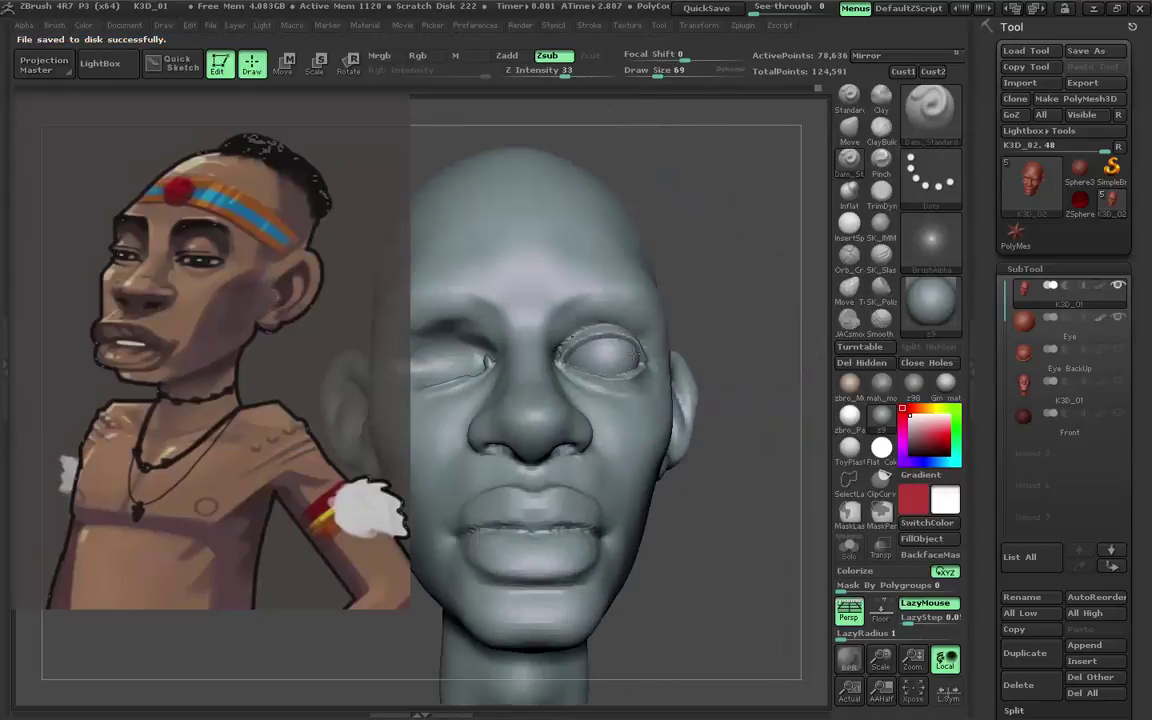
Reposition the Eye subtool with the move gizmo, then reselect the head mesh.
{"action": "key", "text": "b"}
{"action": "key", "text": "m"}
{"action": "key", "text": "v"}
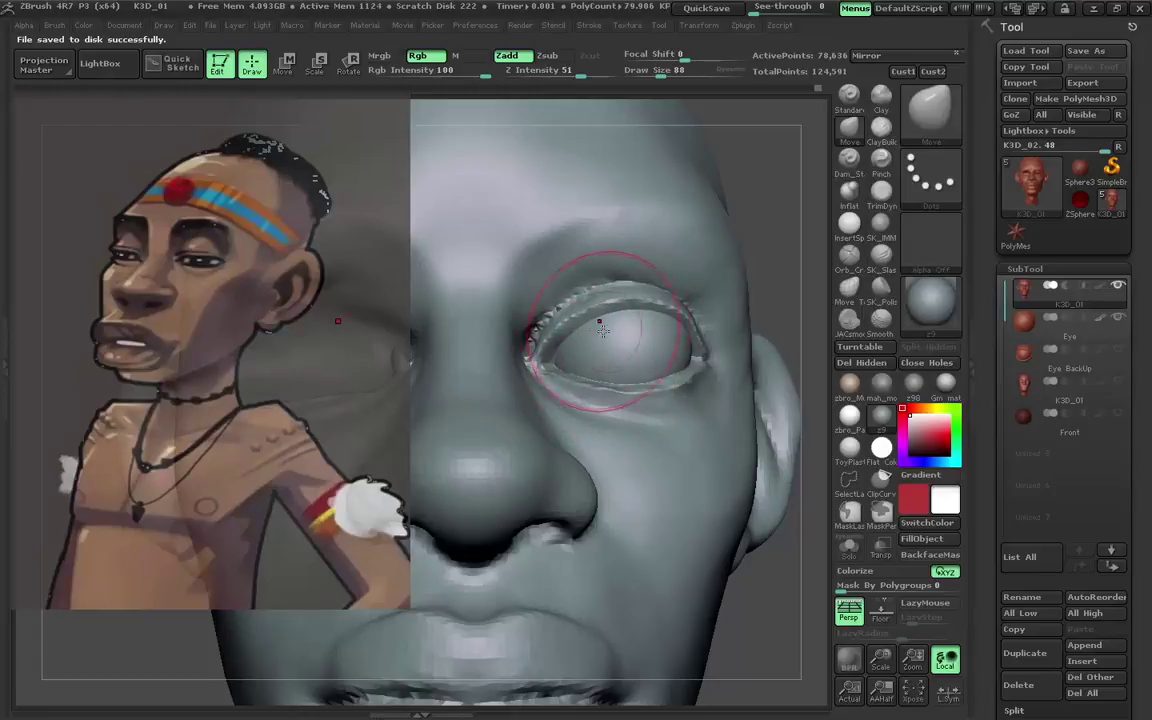
{"action": "left_click", "coordinate": [1066, 338]}
{"action": "key", "text": "w"}
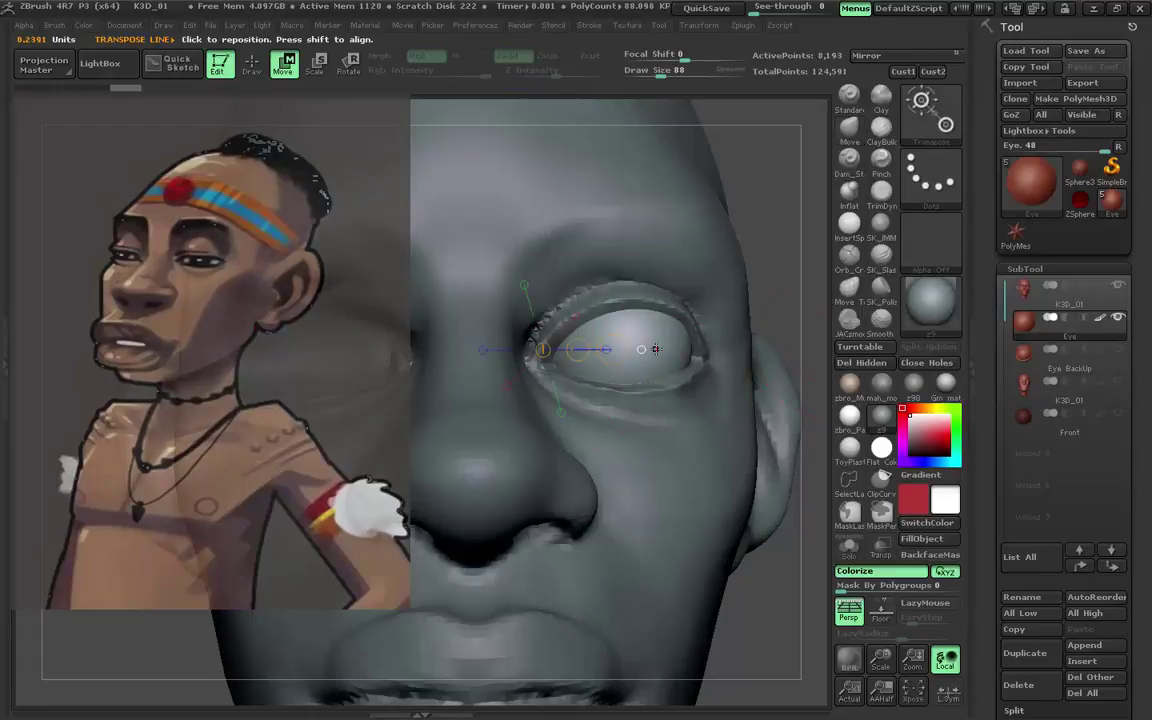
{"action": "left_click", "coordinate": [577, 369]}
{"action": "key", "text": "q"}
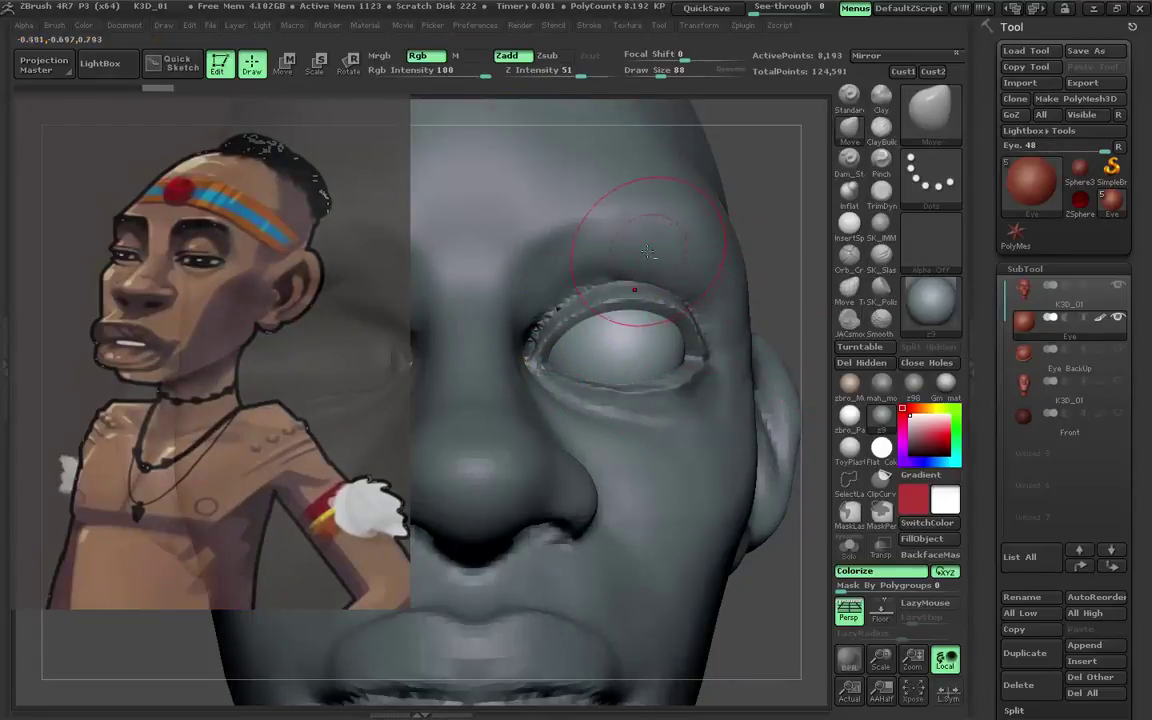
{"action": "left_click", "coordinate": [659, 259], "text": "alt"}
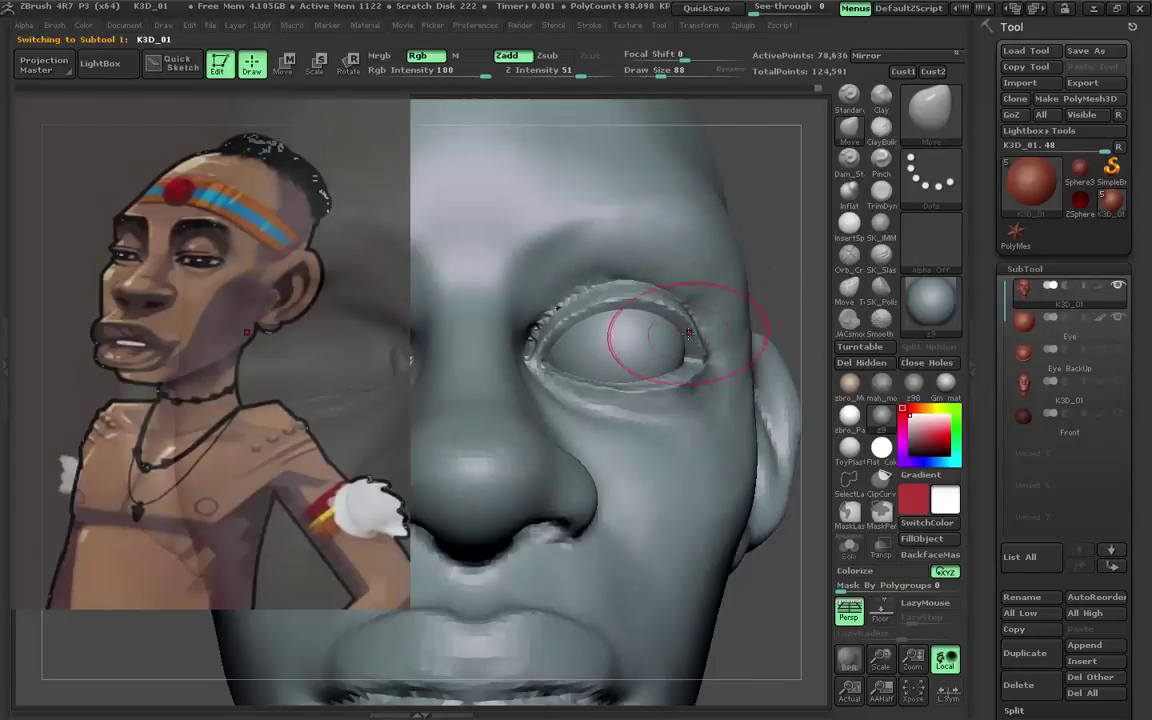
Carve Dam_Standard creases along both brows above the eyes.
{"action": "left_click_drag", "start_coordinate": [708, 341], "coordinate": [703, 362]}
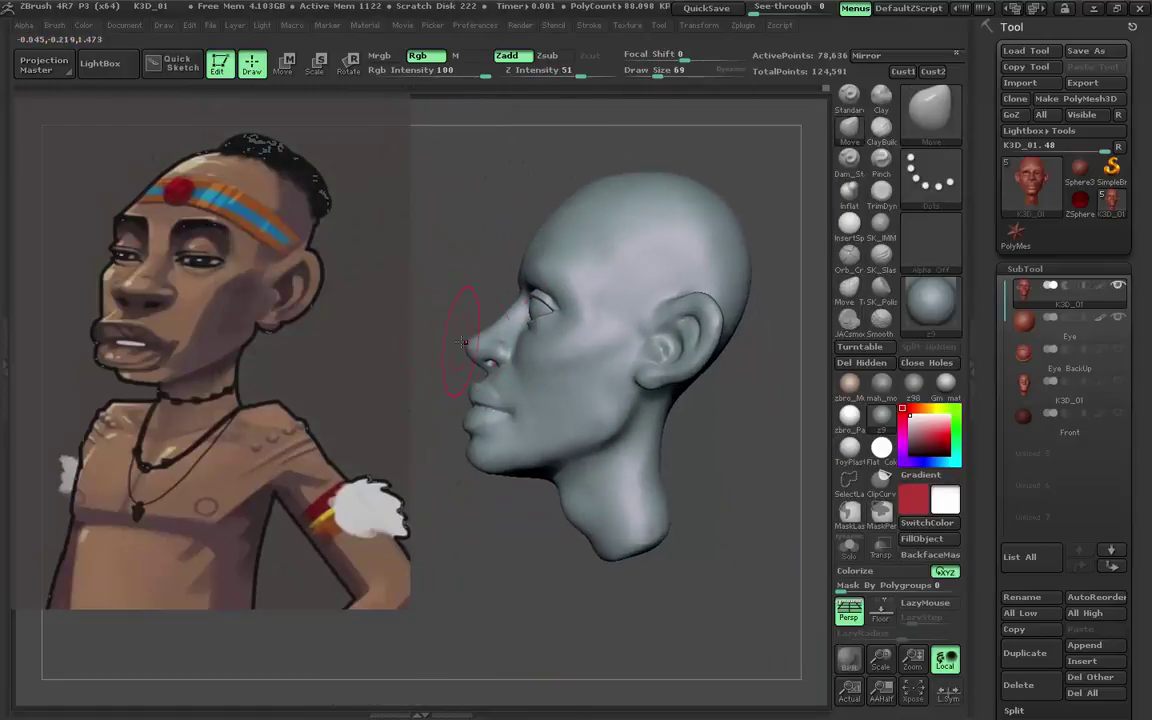
{"action": "left_click_drag", "start_coordinate": [463, 342], "coordinate": [545, 349]}
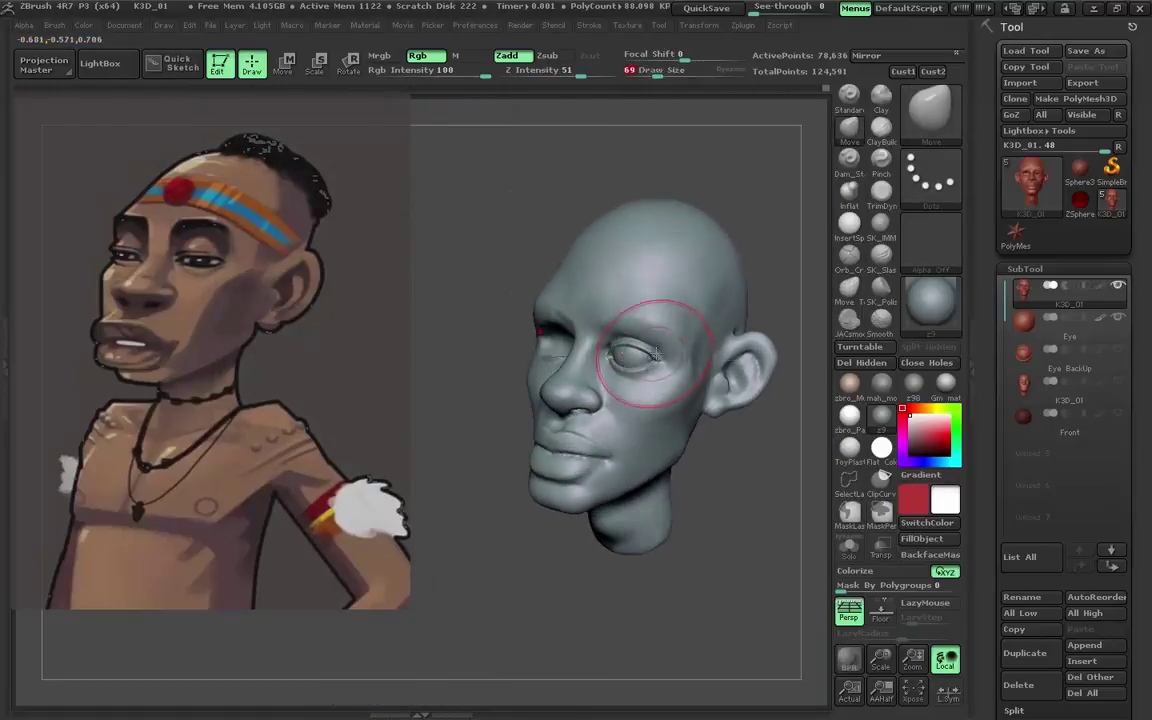
{"action": "left_click", "coordinate": [857, 157]}
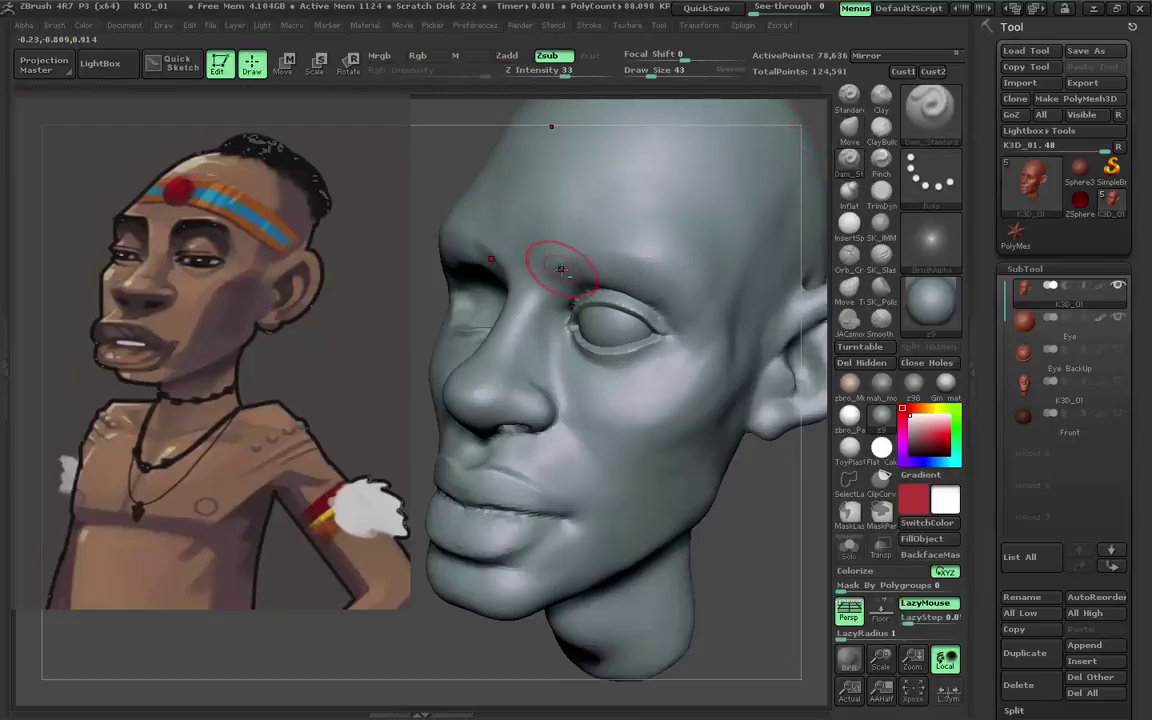
{"action": "right_click_drag", "start_coordinate": [593, 258], "coordinate": [638, 259]}
{"action": "left_click_drag", "start_coordinate": [720, 420], "coordinate": [600, 430]}
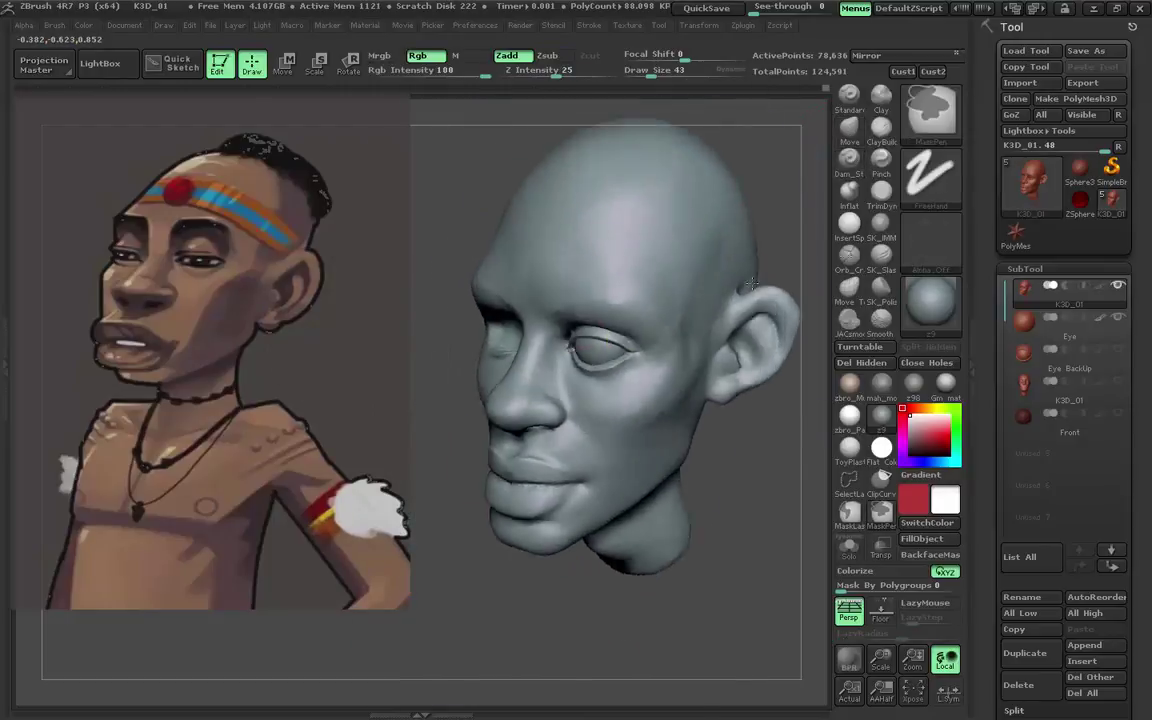
{"action": "left_click_drag", "start_coordinate": [565, 148], "coordinate": [694, 218]}
{"action": "mouse_move", "coordinate": [745, 300]}
{"action": "left_mouse_down"}
{"action": "mouse_move", "coordinate": [690, 205]}
{"action": "mouse_move", "coordinate": [640, 260]}
{"action": "left_mouse_up"}
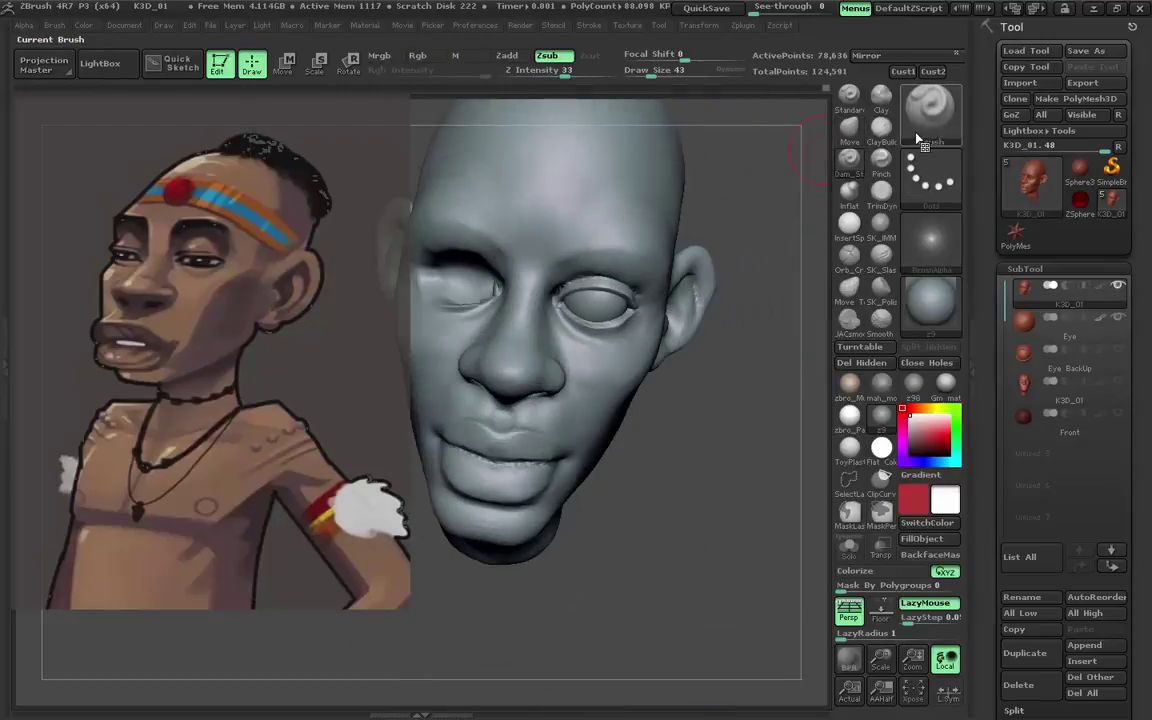
Undo stray additive forehead strokes and return to Dam_Standard.
{"action": "key", "text": "b"}
{"action": "left_click", "coordinate": [520, 568]}
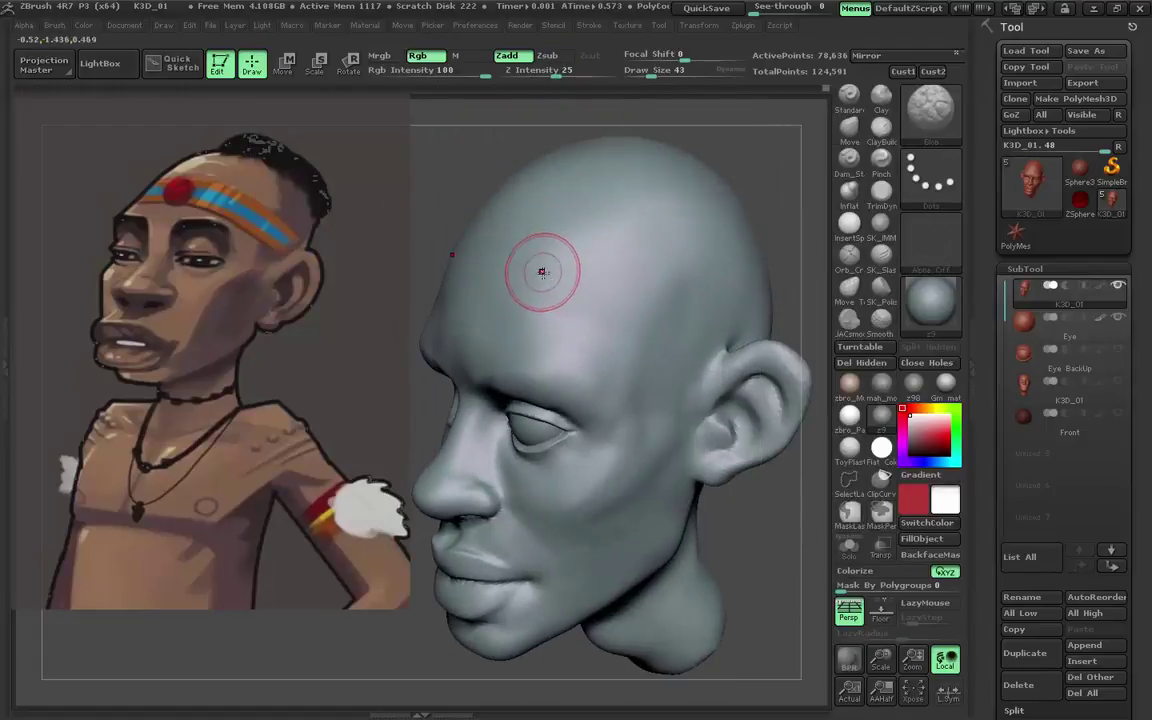
{"action": "left_click_drag", "start_coordinate": [545, 270], "coordinate": [661, 265]}
{"action": "left_click_drag", "start_coordinate": [740, 300], "coordinate": [531, 272]}
{"action": "key", "text": "b"}
{"action": "key", "text": "d"}
{"action": "key", "text": "s"}
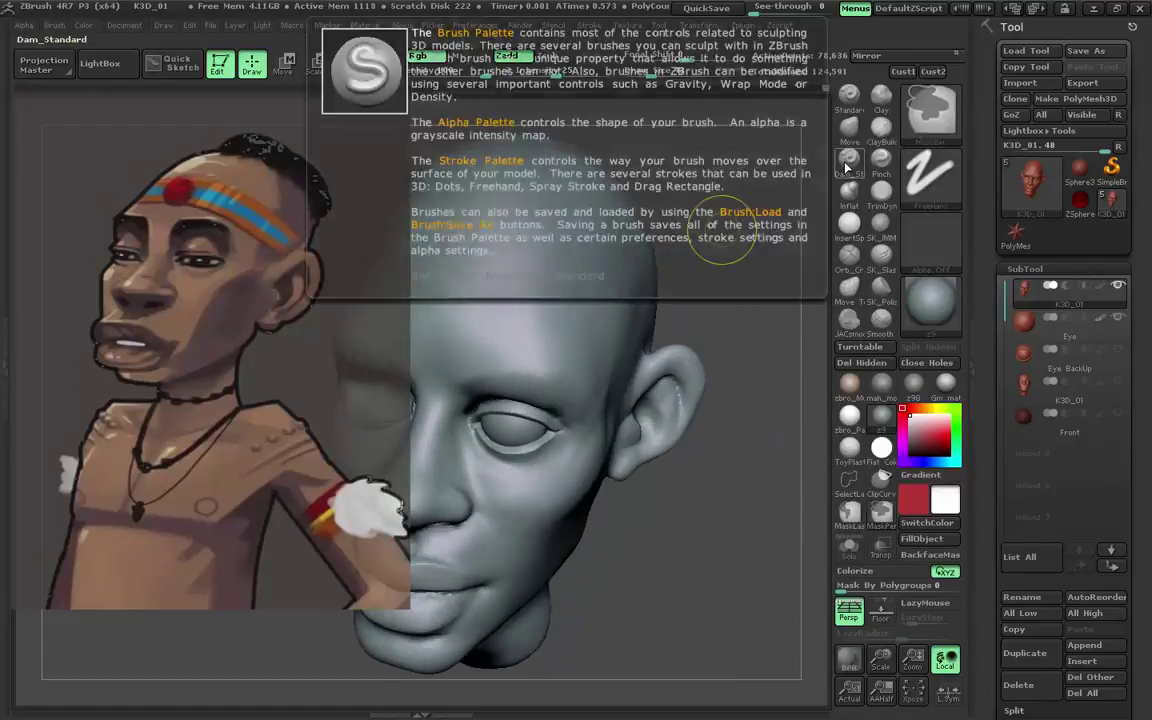
{"action": "key", "text": "ctrl+z"}
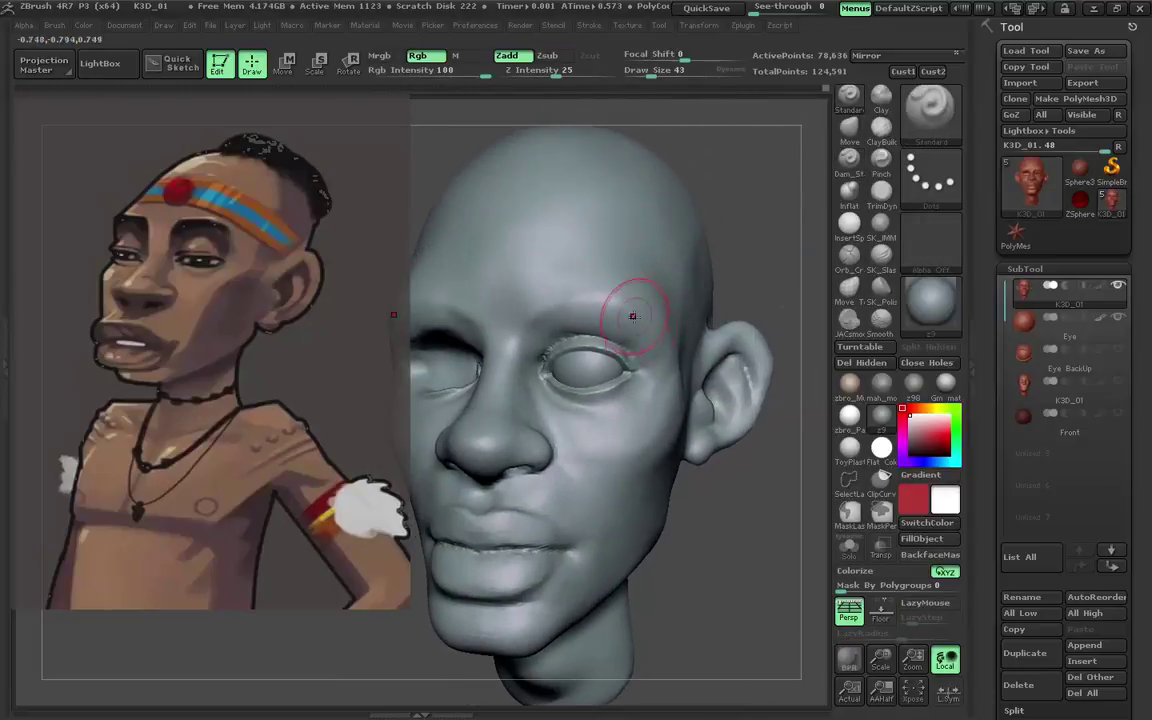
Save the project over K3D_01.ZPR.
{"action": "key", "text": "ctrl+s"}
{"action": "left_click", "coordinate": [591, 429]}
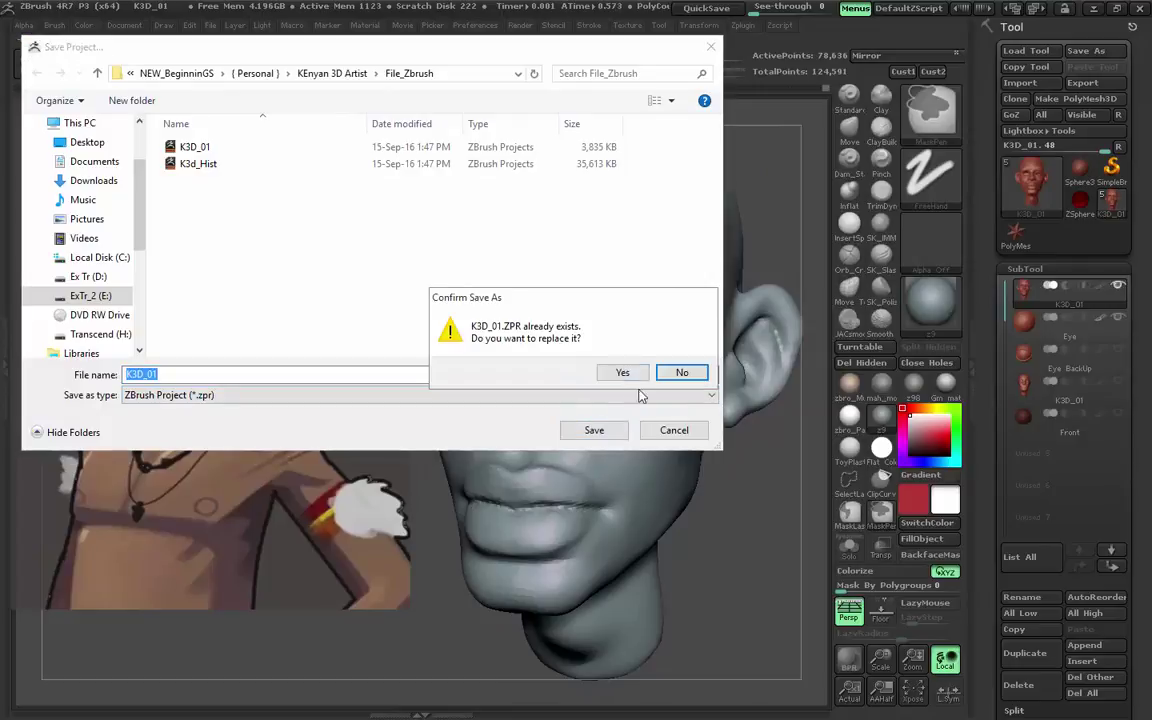
{"action": "left_click", "coordinate": [677, 373]}
{"action": "left_click", "coordinate": [162, 25]}
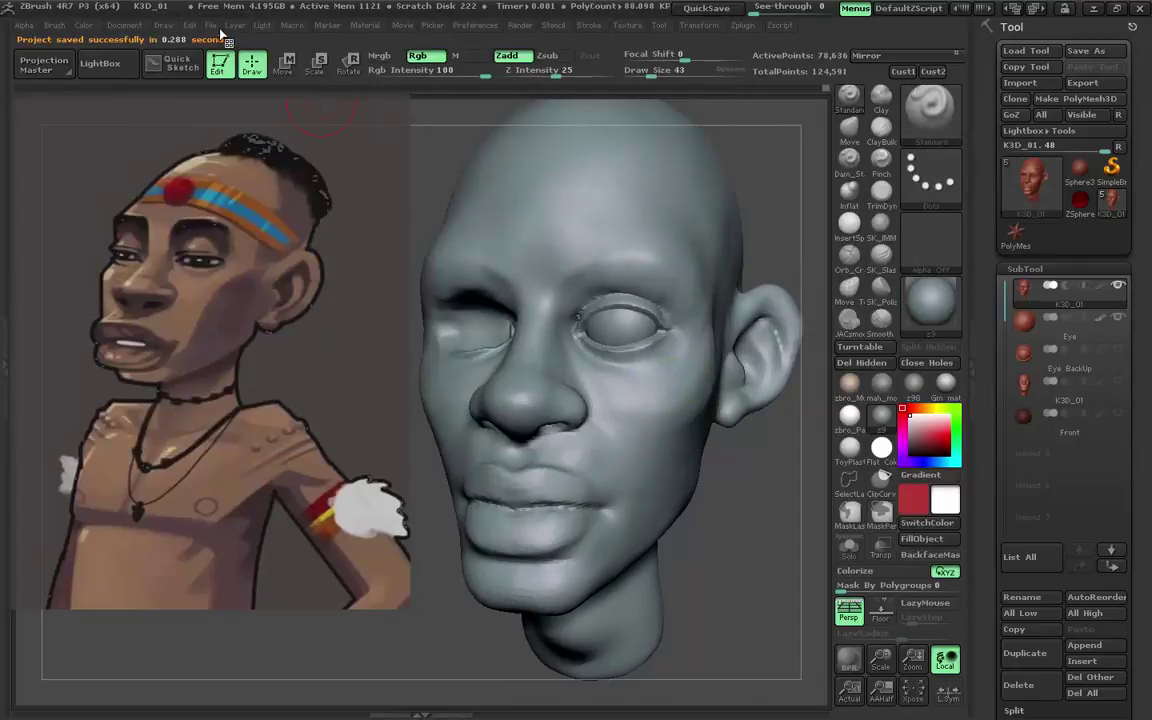
{"action": "left_click", "coordinate": [261, 25]}
Save the head as a ZTool, overwriting the existing .ztl and K3D_01.ZTL.
{"action": "left_click", "coordinate": [1086, 50]}
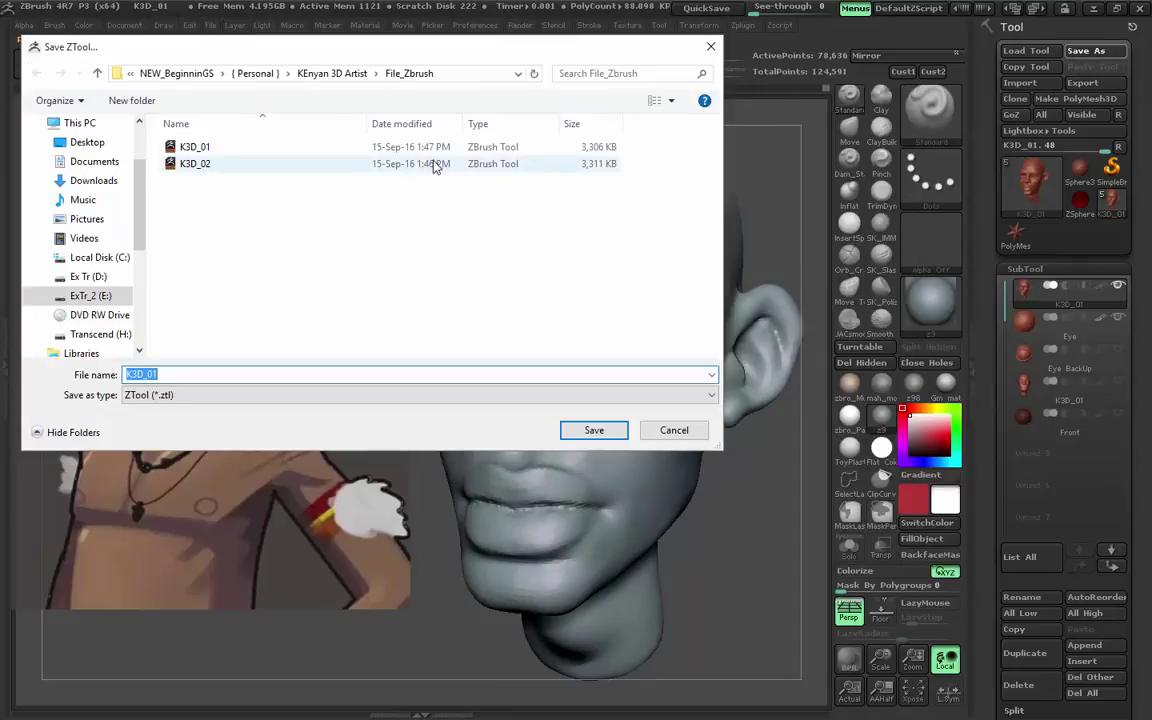
{"action": "double_click", "coordinate": [437, 163]}
{"action": "left_click", "coordinate": [620, 370]}
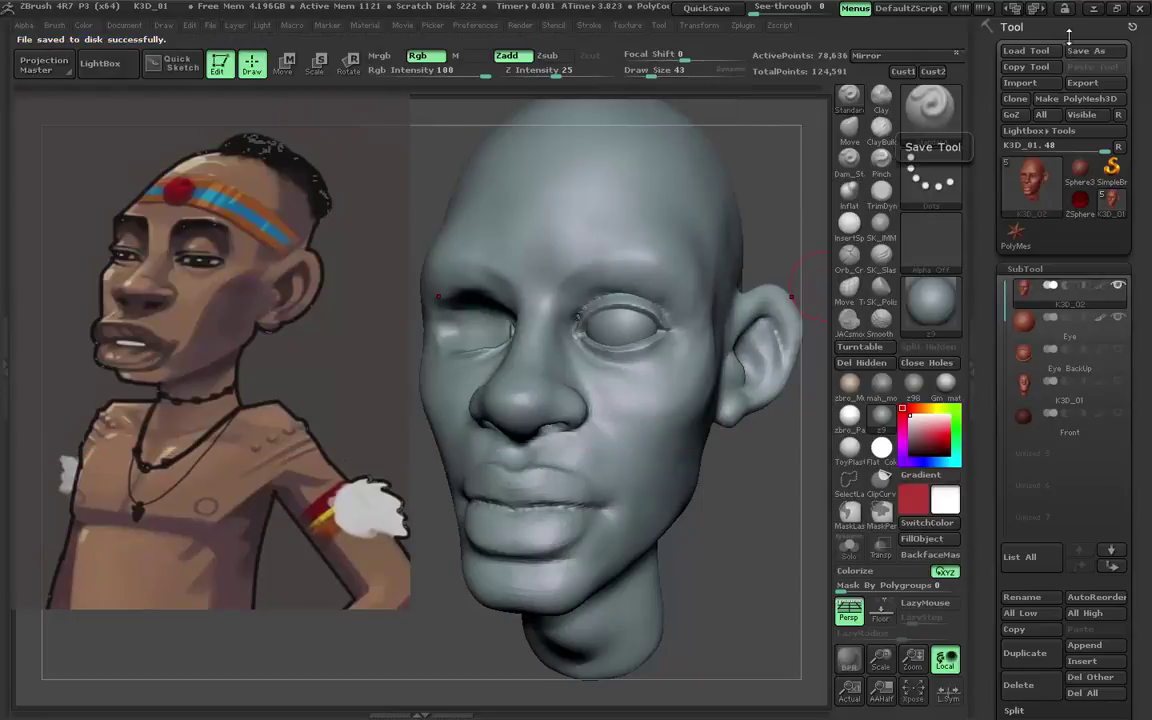
{"action": "left_click", "coordinate": [1086, 50]}
{"action": "double_click", "coordinate": [511, 146]}
{"action": "left_click", "coordinate": [620, 370]}
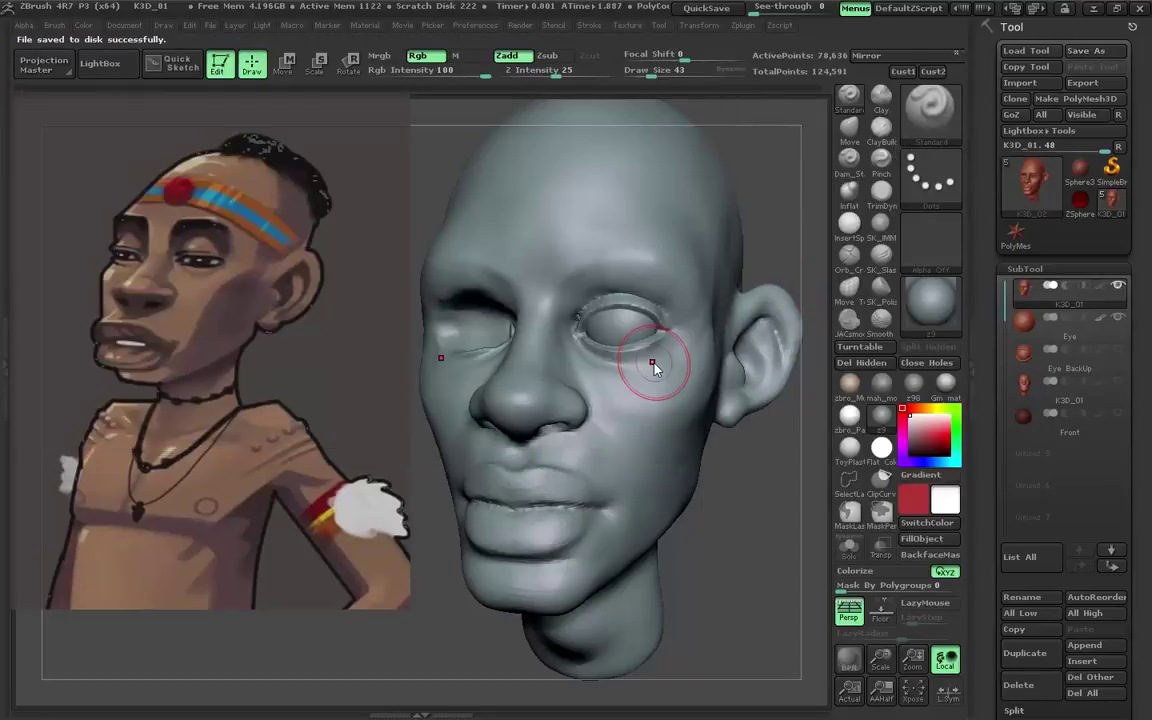
Mask both eye sockets and a patch of forehead with MaskPen.
{"action": "mouse_move", "coordinate": [330, 400]}
{"action": "left_mouse_down"}
{"action": "mouse_move", "coordinate": [334, 334]}
{"action": "mouse_move", "coordinate": [345, 330]}
{"action": "left_mouse_up"}
{"action": "mouse_move", "coordinate": [696, 349]}
{"action": "left_mouse_down", "text": "ctrl"}
{"action": "mouse_move", "coordinate": [617, 355]}
{"action": "mouse_move", "coordinate": [560, 330]}
{"action": "mouse_move", "coordinate": [380, 320]}
{"action": "left_mouse_up", "text": "ctrl"}
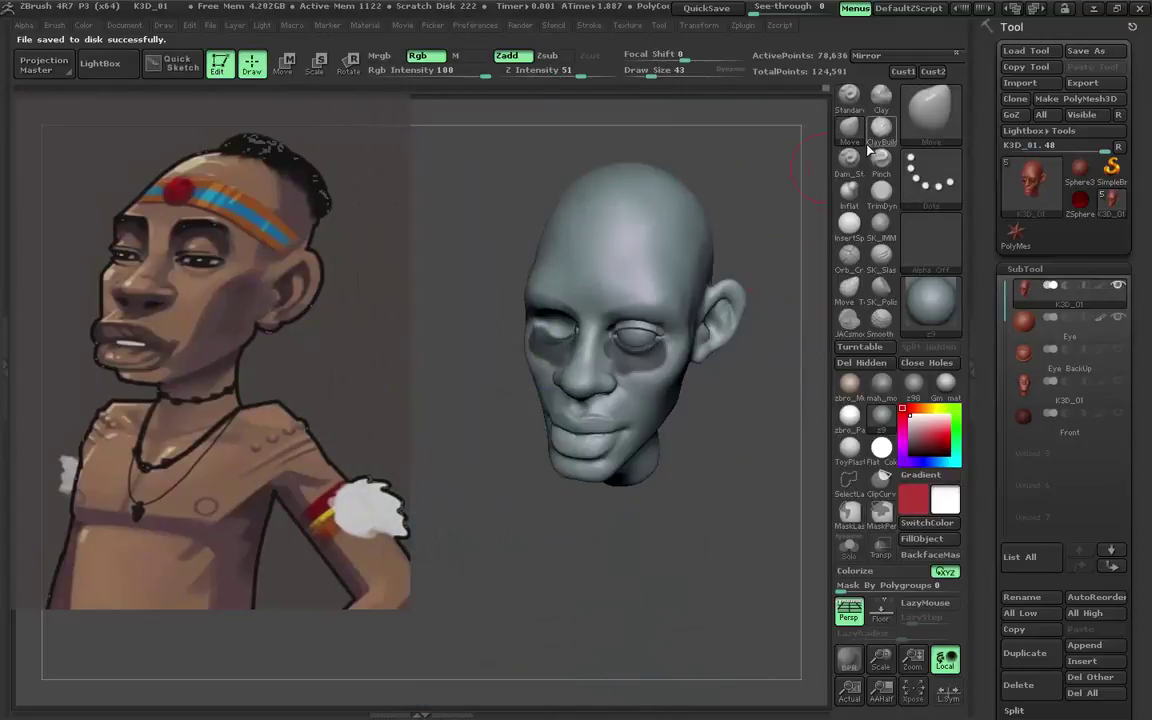
{"action": "left_click_drag", "start_coordinate": [640, 240], "coordinate": [614, 222], "text": "ctrl"}
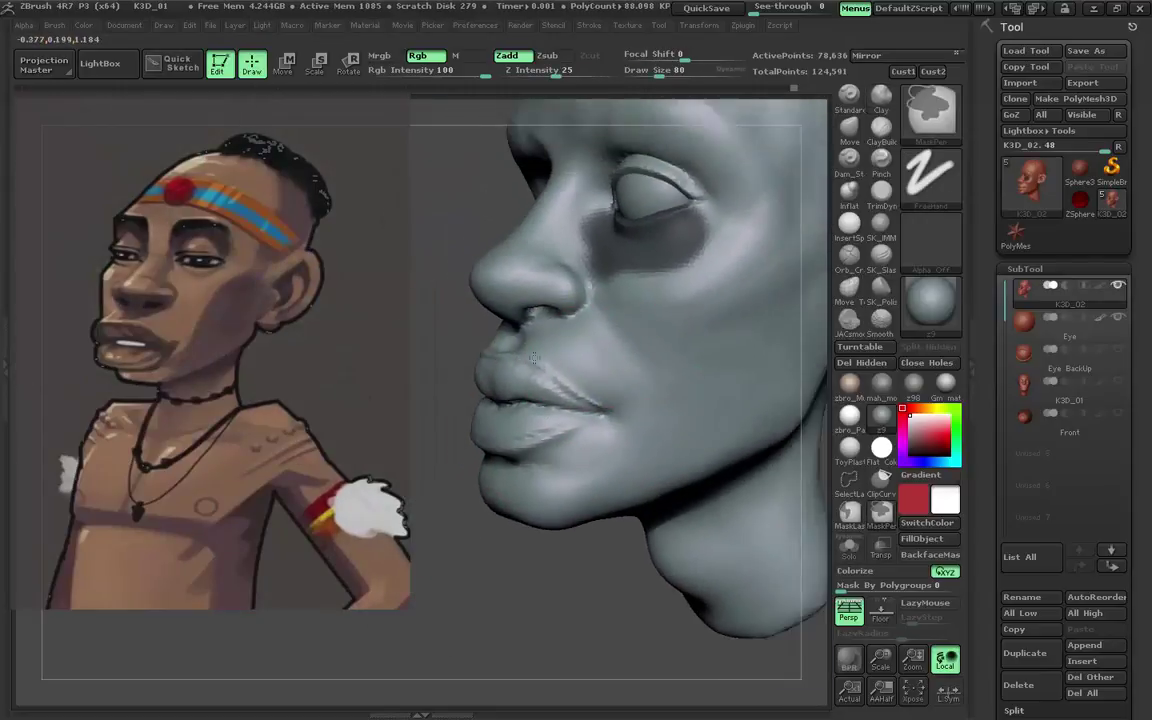
Pick the Move brush and shrink it to draw size 40 for pushing the lips.
{"action": "left_click", "coordinate": [851, 133]}
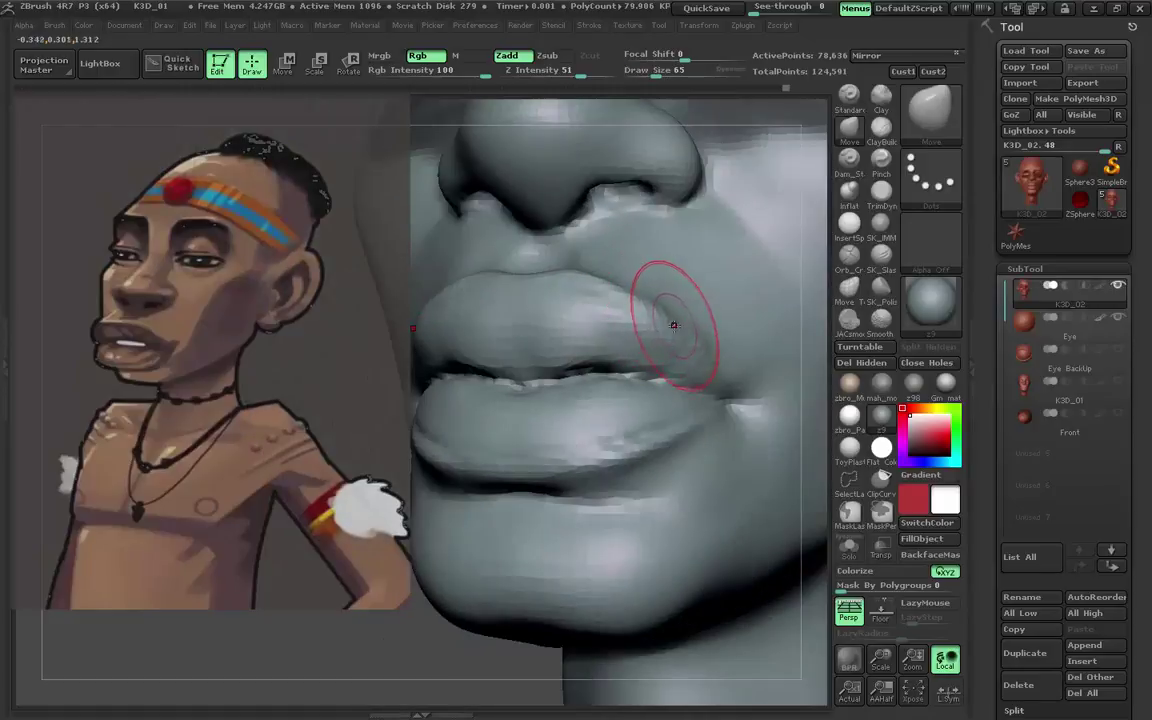
{"action": "key", "text": "bracketleft"}
{"action": "key", "text": "bracketleft"}
{"action": "key", "text": "bracketleft"}
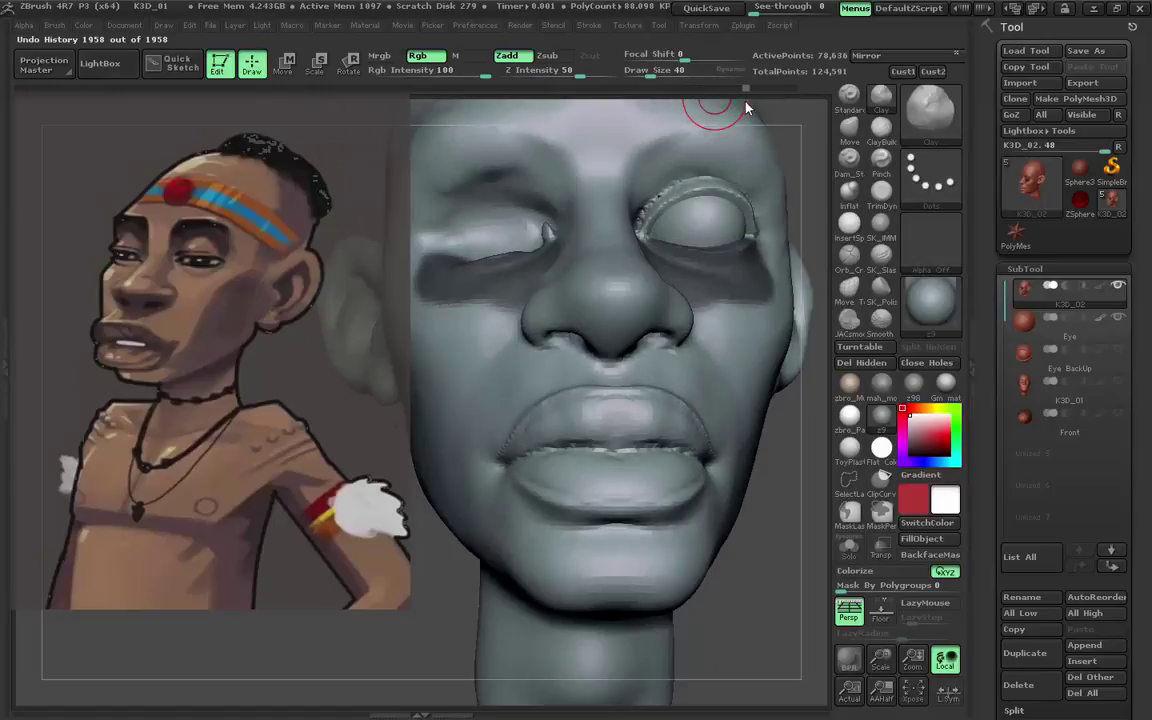
Scrub back through the Undo History, then return to the latest sculpt state.
{"action": "left_click_drag", "start_coordinate": [777, 89], "coordinate": [757, 89]}
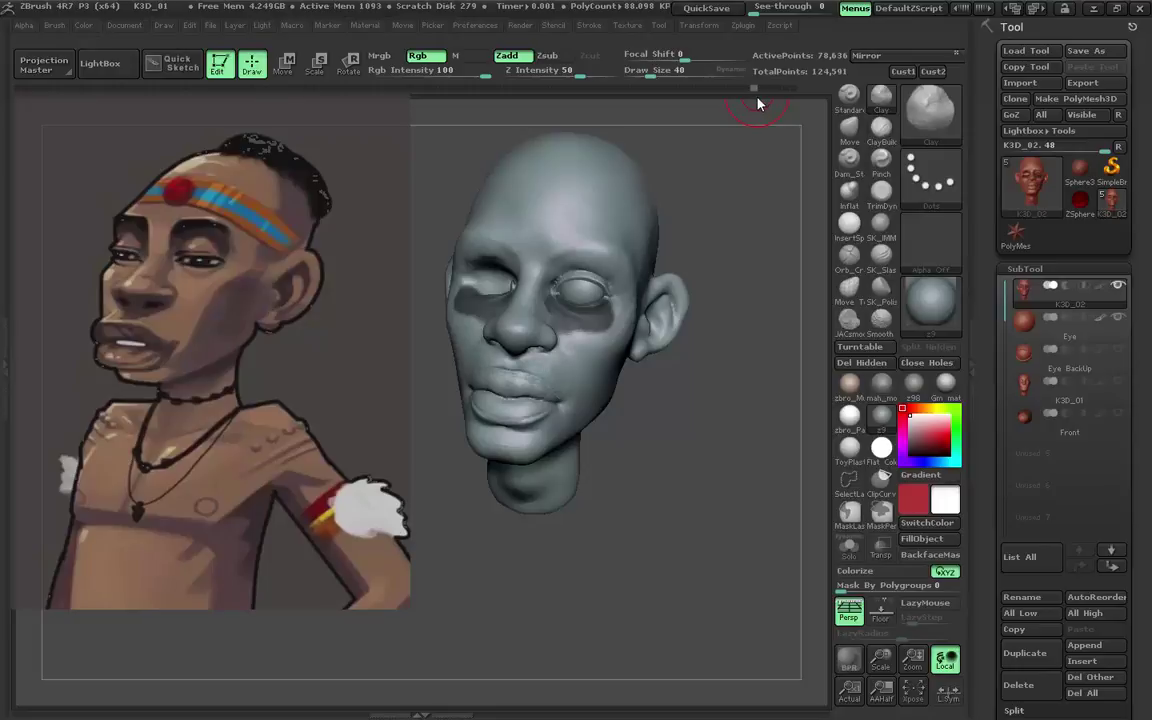
{"action": "left_click", "coordinate": [761, 88]}
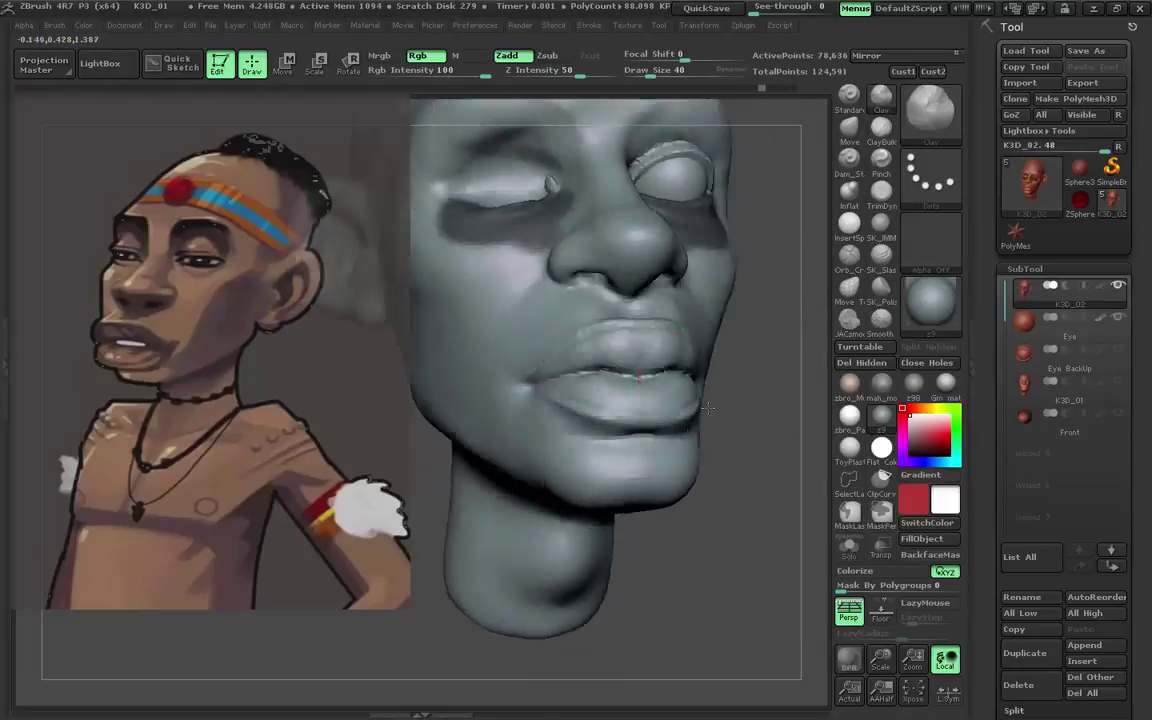
{"action": "mouse_move", "coordinate": [708, 408]}
{"action": "left_mouse_down"}
{"action": "mouse_move", "coordinate": [719, 278]}
{"action": "mouse_move", "coordinate": [619, 371]}
{"action": "left_mouse_up"}
{"action": "left_click", "coordinate": [719, 278]}
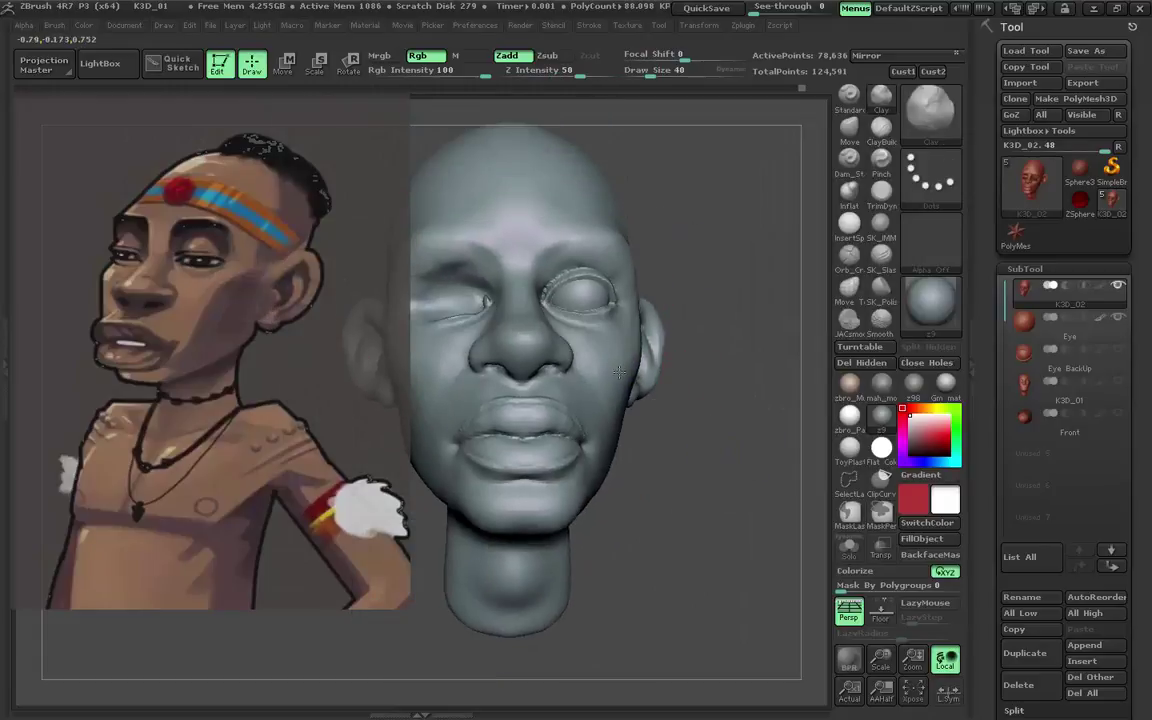
Close in on the eye, smooth the inner corner, and build up the brow ridge above it.
{"action": "key", "text": "ctrl+z"}
{"action": "key", "text": "ctrl+z"}
{"action": "key", "text": "ctrl+z"}
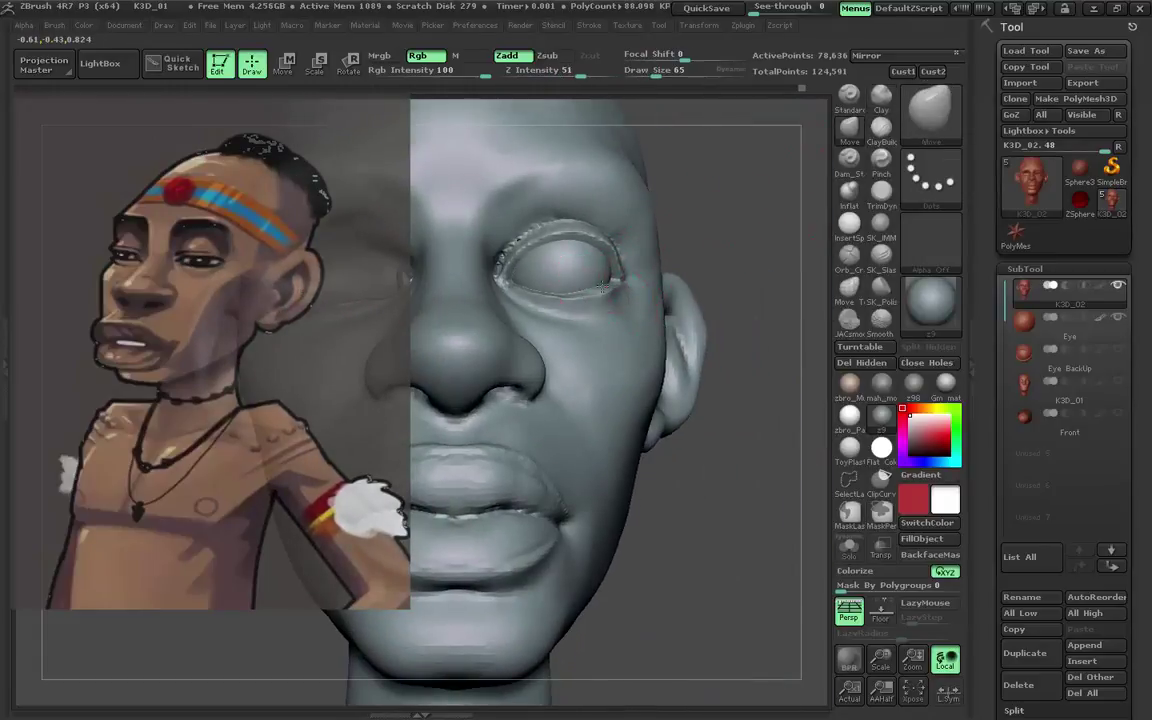
{"action": "key", "text": "ctrl+z"}
{"action": "key", "text": "ctrl+z"}
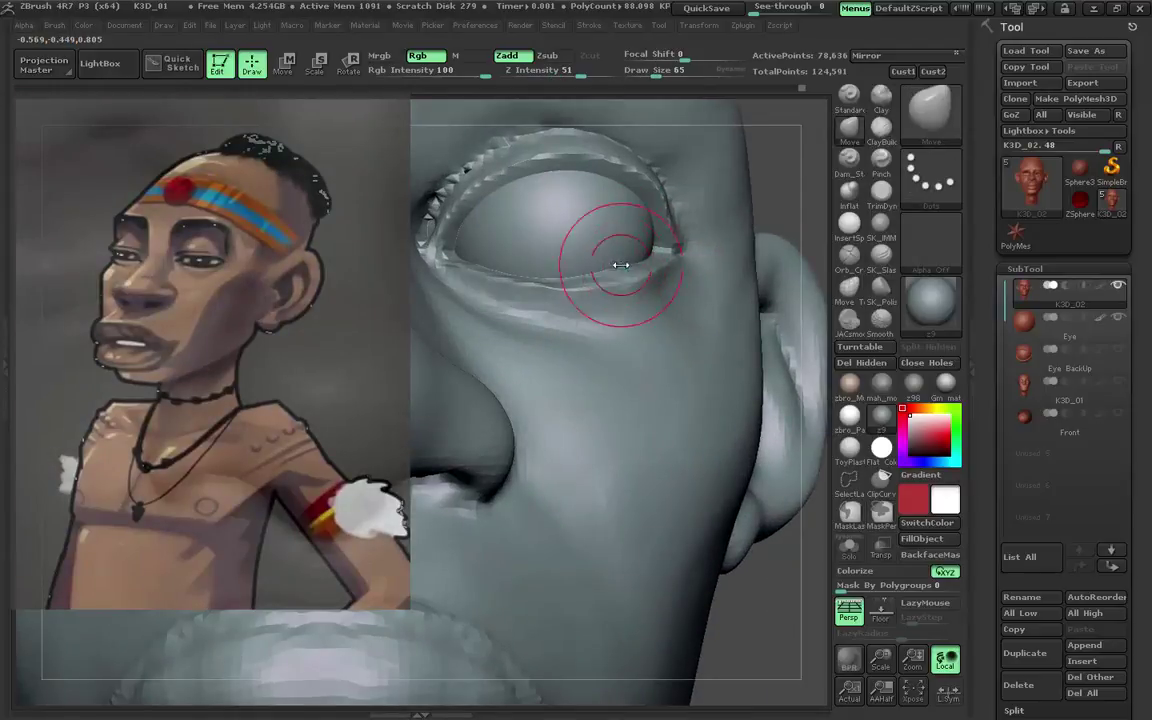
{"action": "key", "text": "bracketright"}
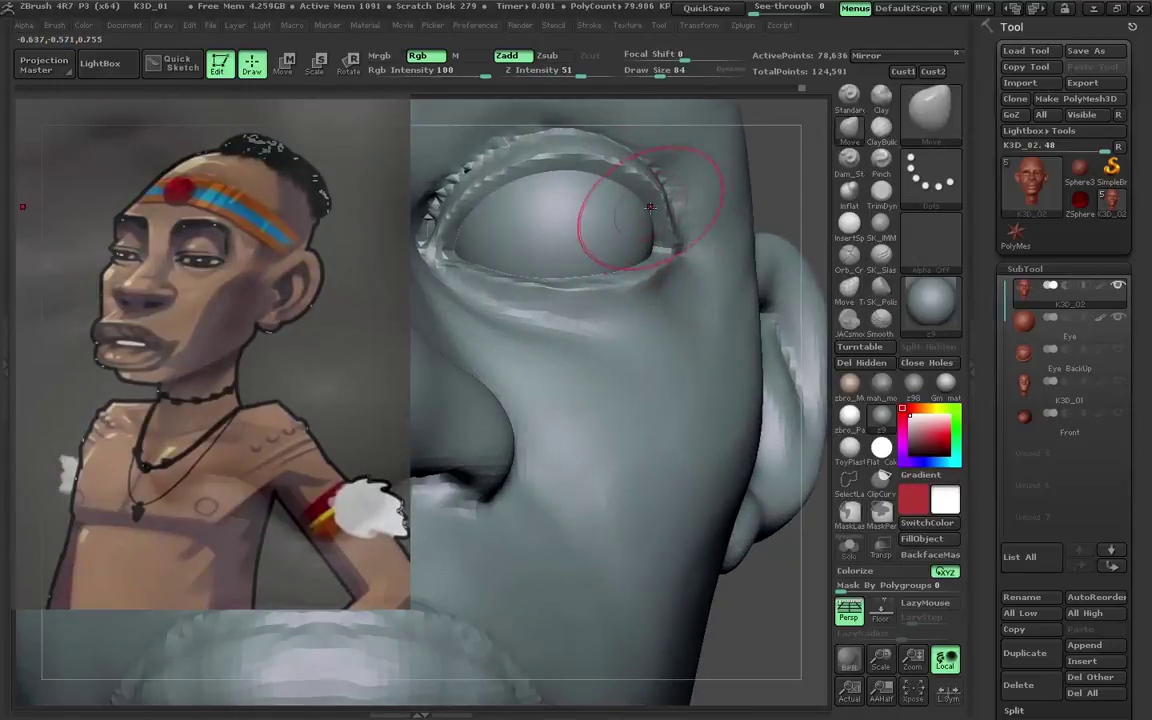
{"action": "key", "text": "ctrl+z"}
{"action": "key", "text": "ctrl+z"}
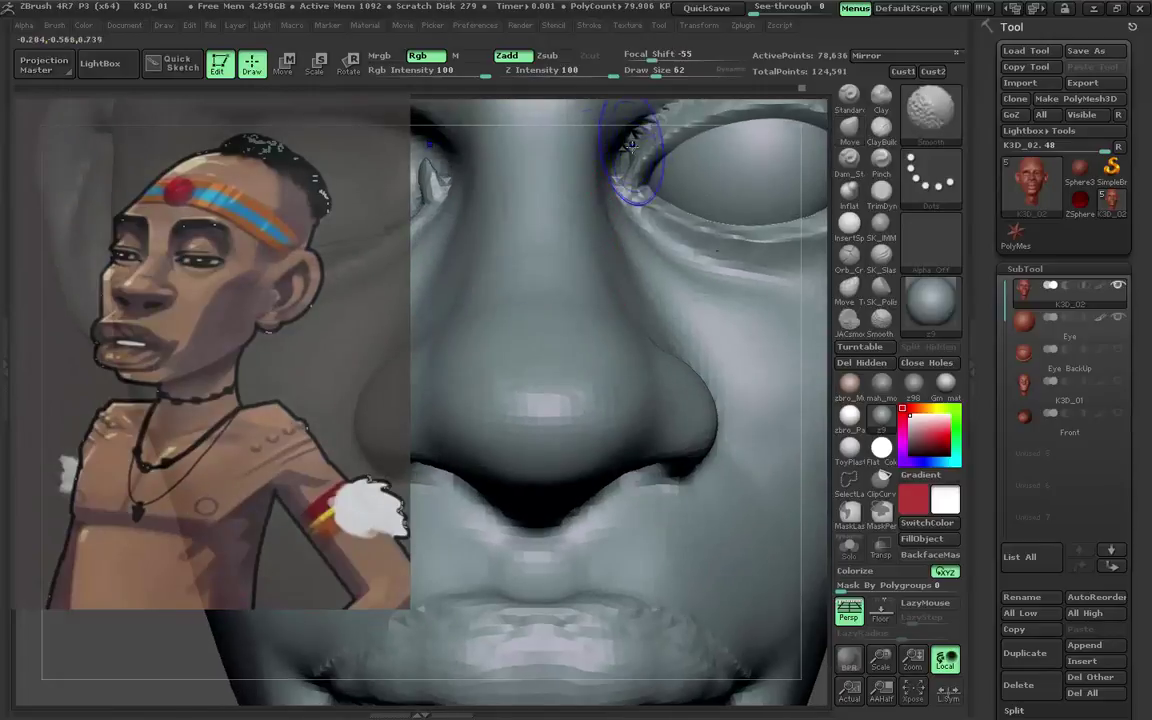
{"action": "key", "text": "ctrl+z"}
{"action": "key", "text": "ctrl+z"}
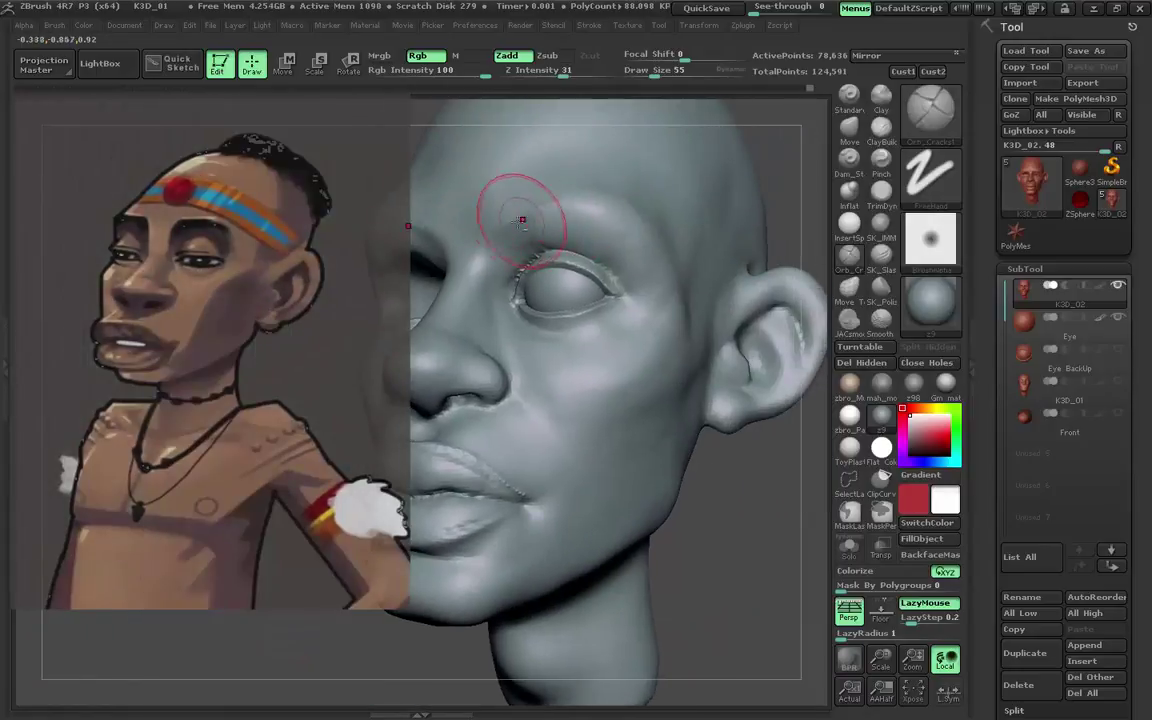
{"action": "left_click_drag", "start_coordinate": [588, 210], "coordinate": [654, 240]}
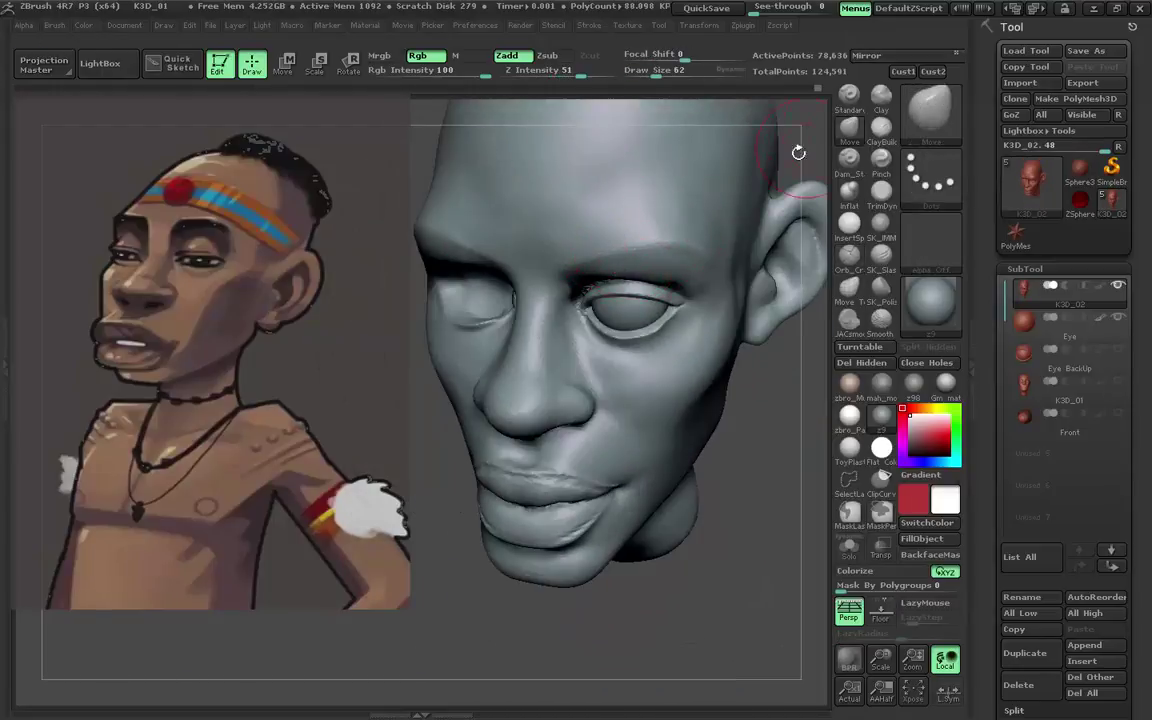
{"action": "mouse_move", "coordinate": [798, 152]}
{"action": "left_mouse_down"}
{"action": "mouse_move", "coordinate": [616, 243]}
{"action": "mouse_move", "coordinate": [600, 336]}
{"action": "mouse_move", "coordinate": [731, 296]}
{"action": "left_mouse_up"}
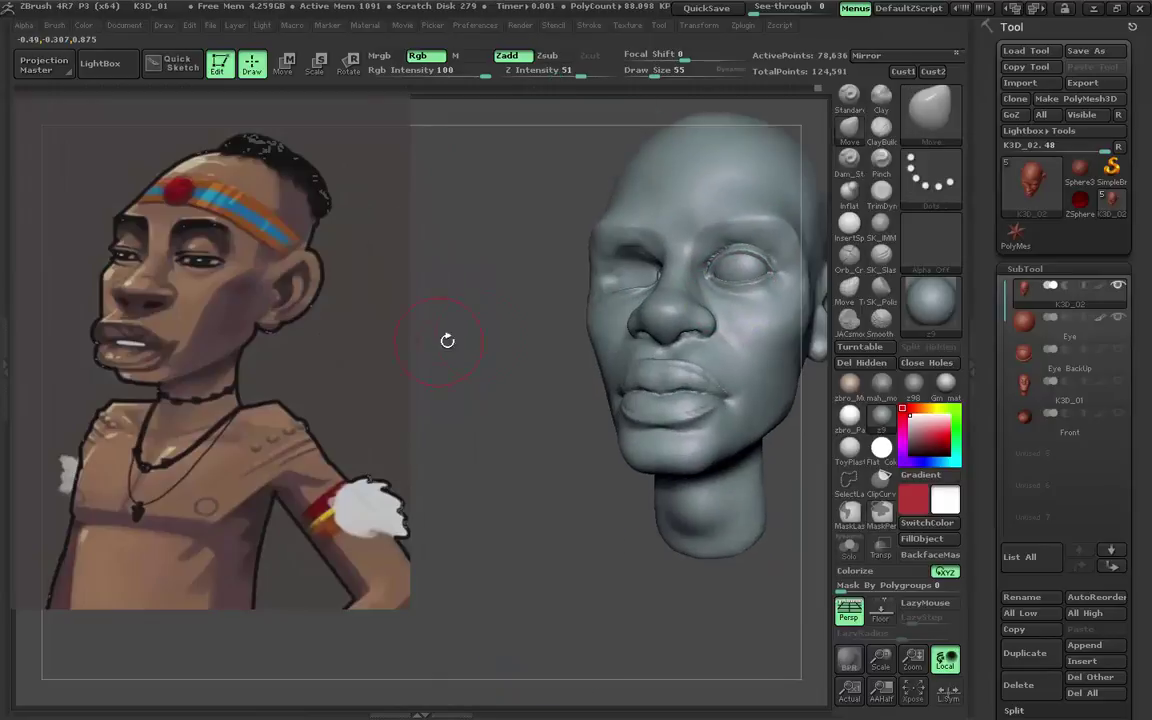